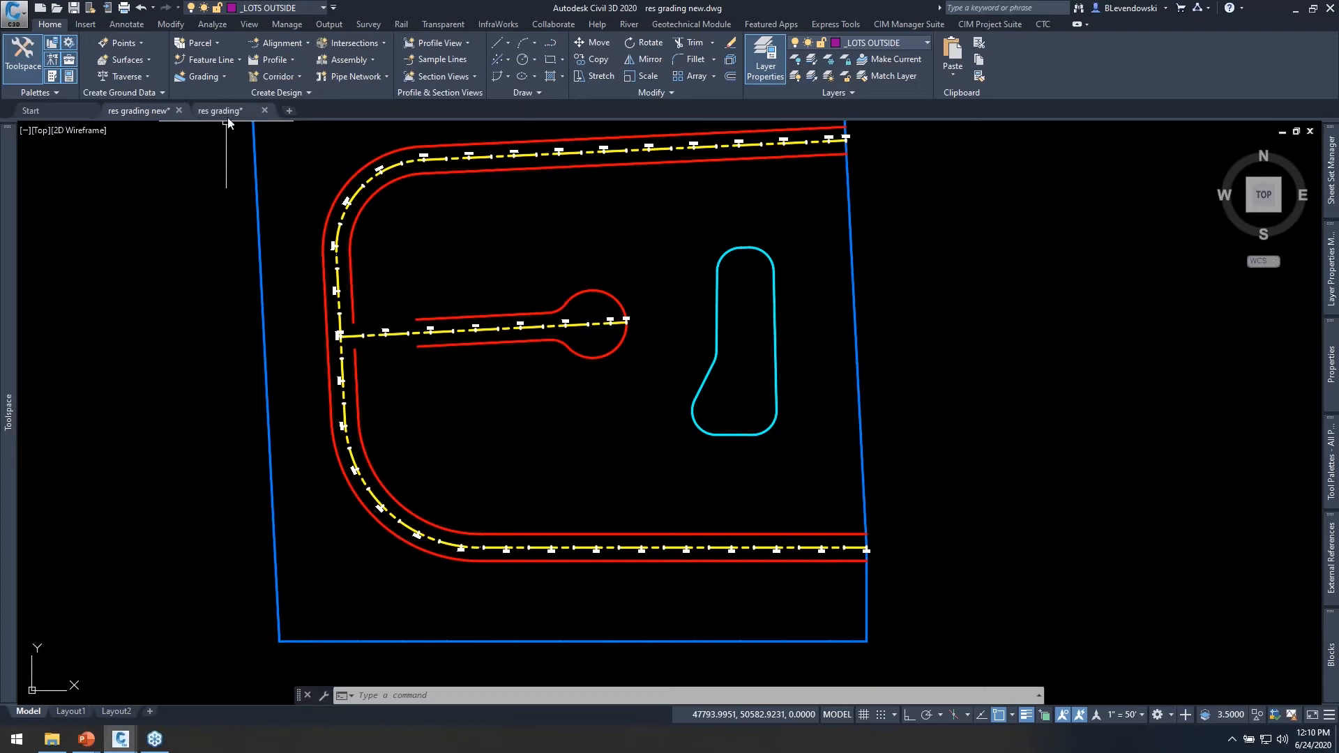
# Examine the completed lot grading lines in the res grading drawing and return to the res grading new drawing.
pyautogui.click(228, 110)
pyautogui.moveTo(580, 489); pyautogui.dragTo(561, 344, button='middle')
pyautogui.moveTo(453, 515); pyautogui.dragTo(446, 397, button='middle')
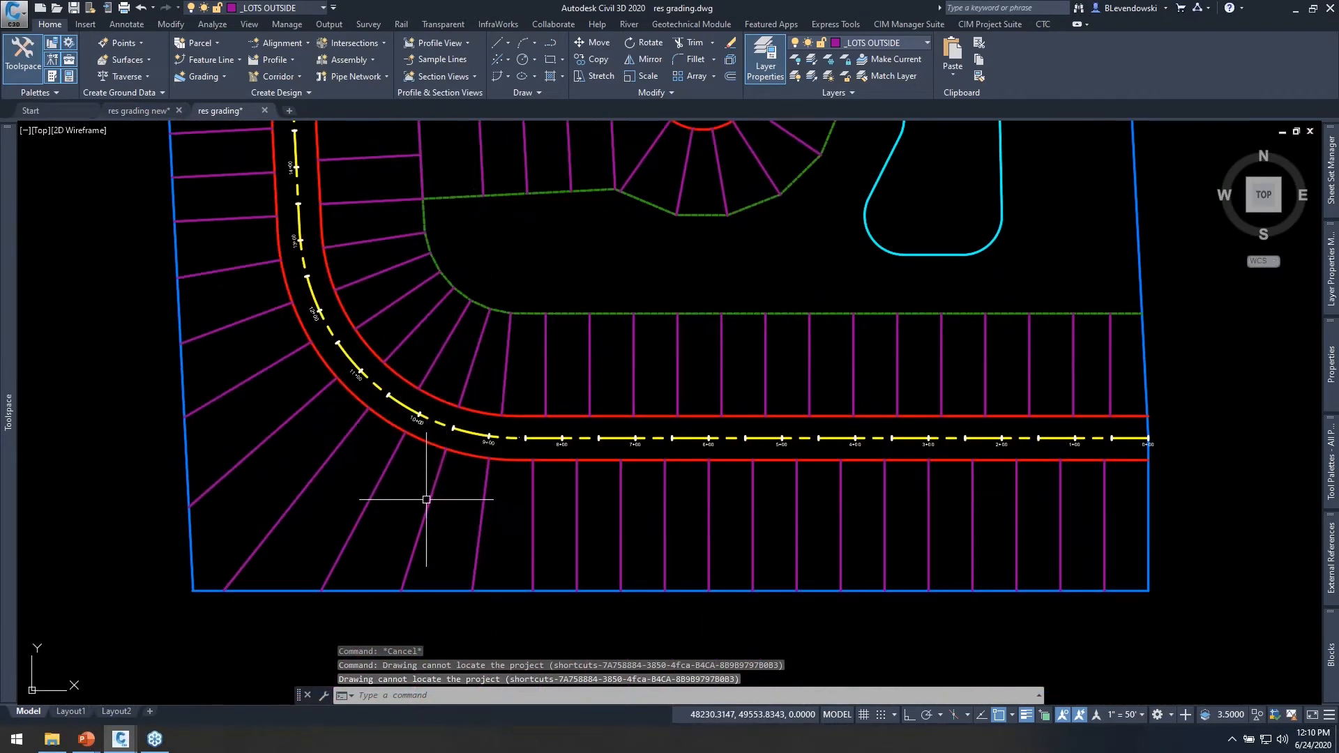
pyautogui.moveTo(464, 318); pyautogui.dragTo(431, 424, button='middle')
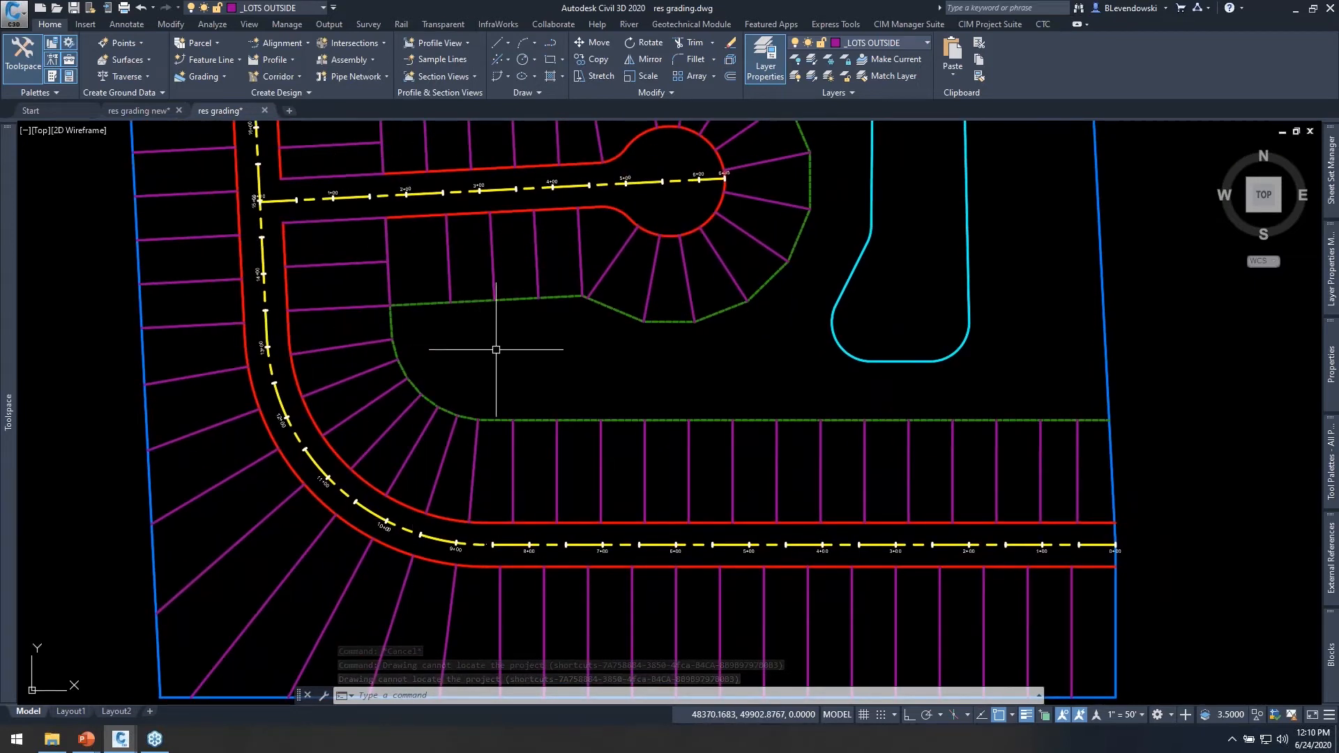
pyautogui.moveTo(493, 349); pyautogui.dragTo(487, 311, button='middle')
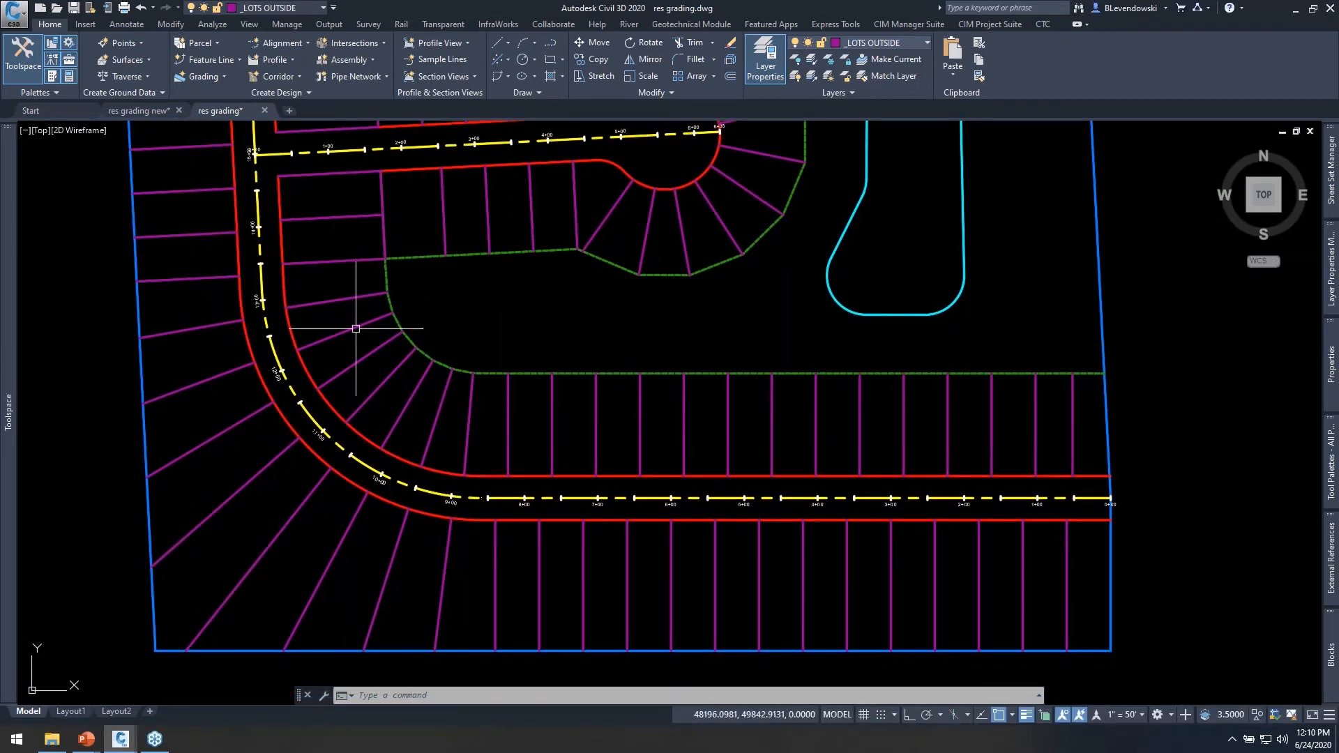
pyautogui.click(132, 112)
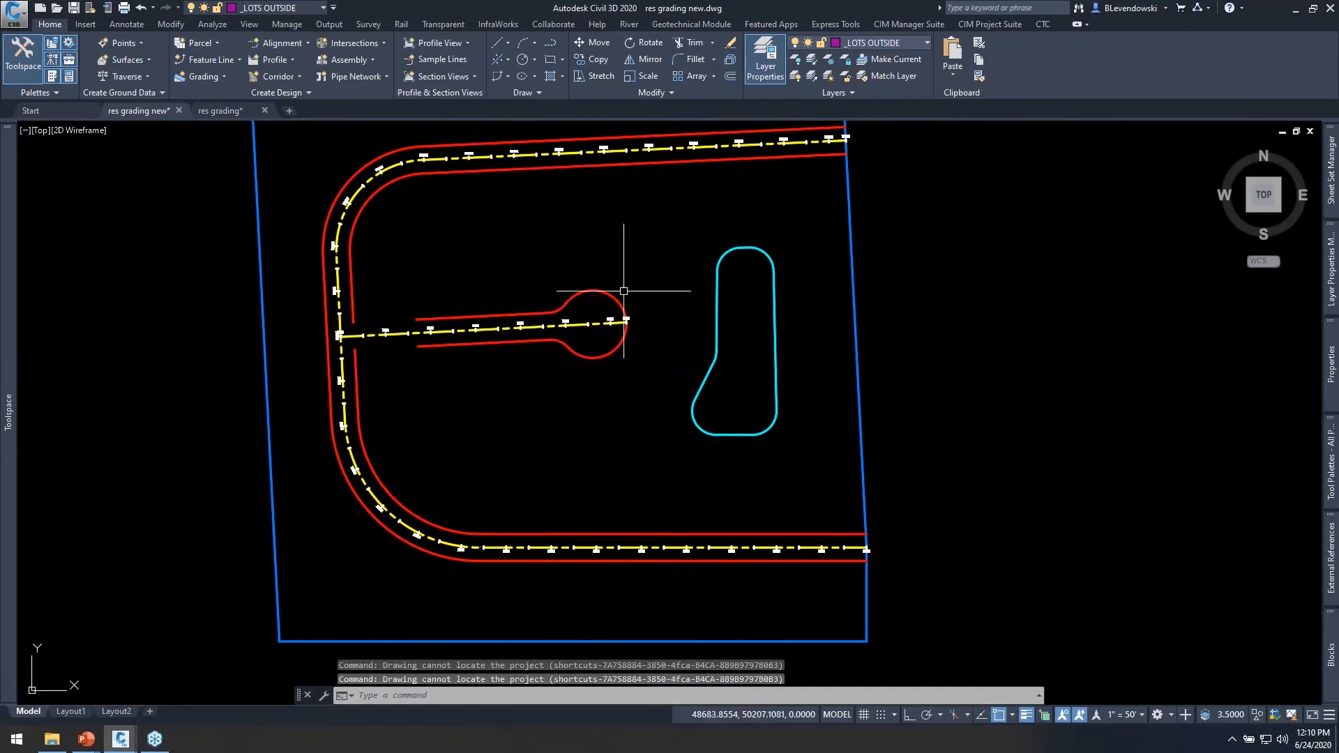
pyautogui.moveTo(597, 453); pyautogui.dragTo(572, 460, button='middle')
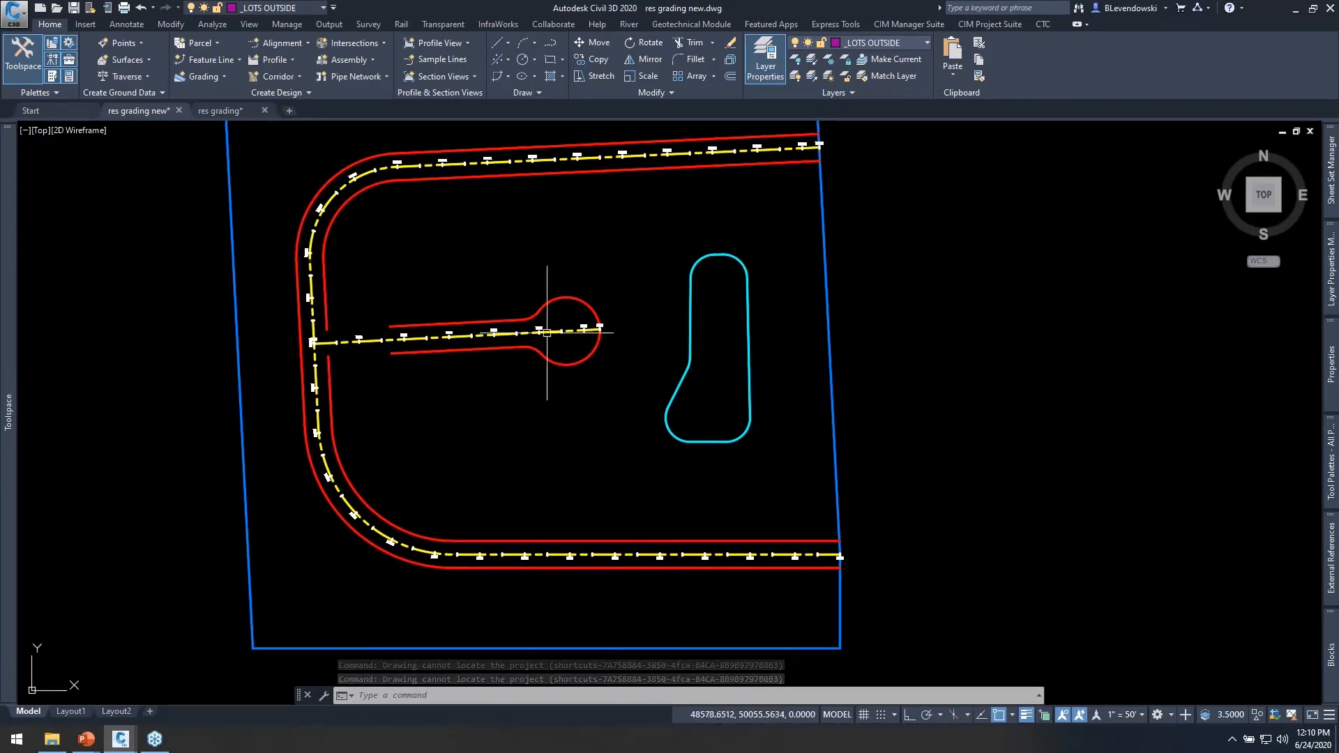
# Start Auto Grader and create a new grading family of the Perpendicular type.
pyautogui.click(983, 28)
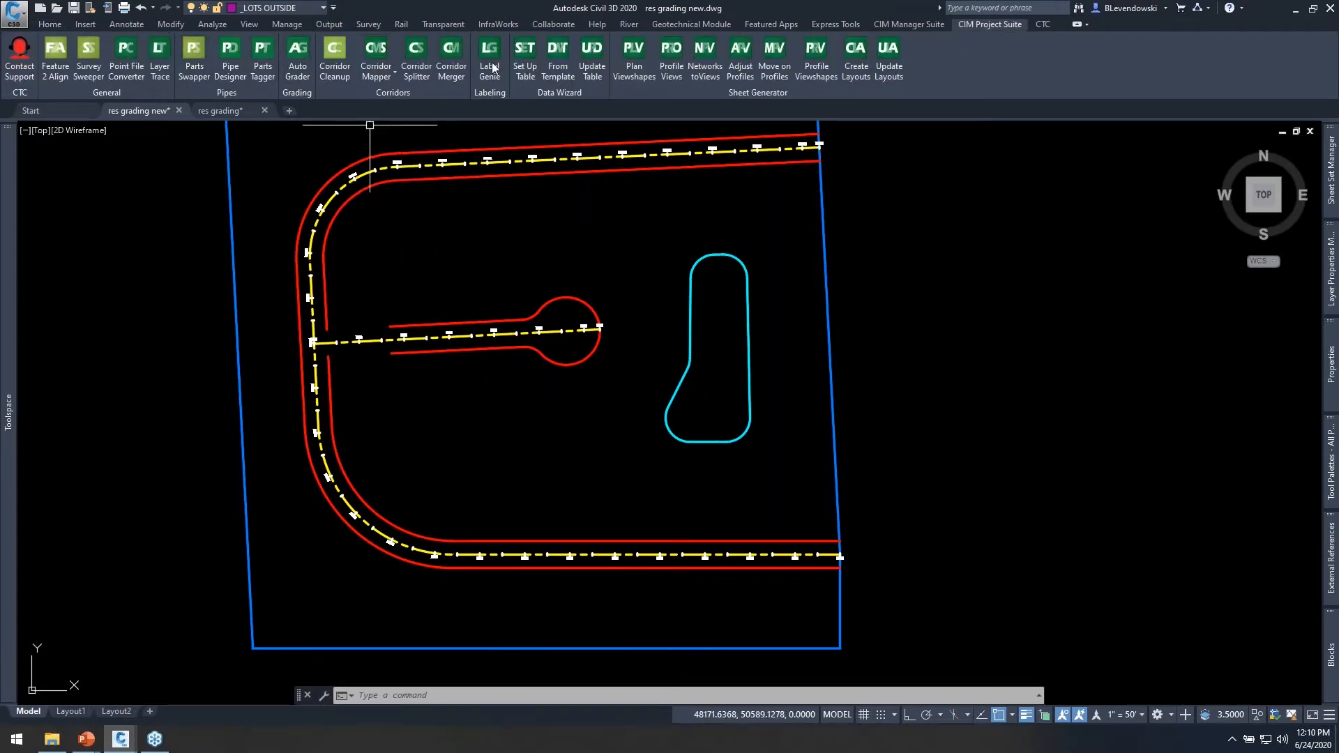
pyautogui.click(304, 72)
pyautogui.moveTo(921, 97); pyautogui.dragTo(967, 197)
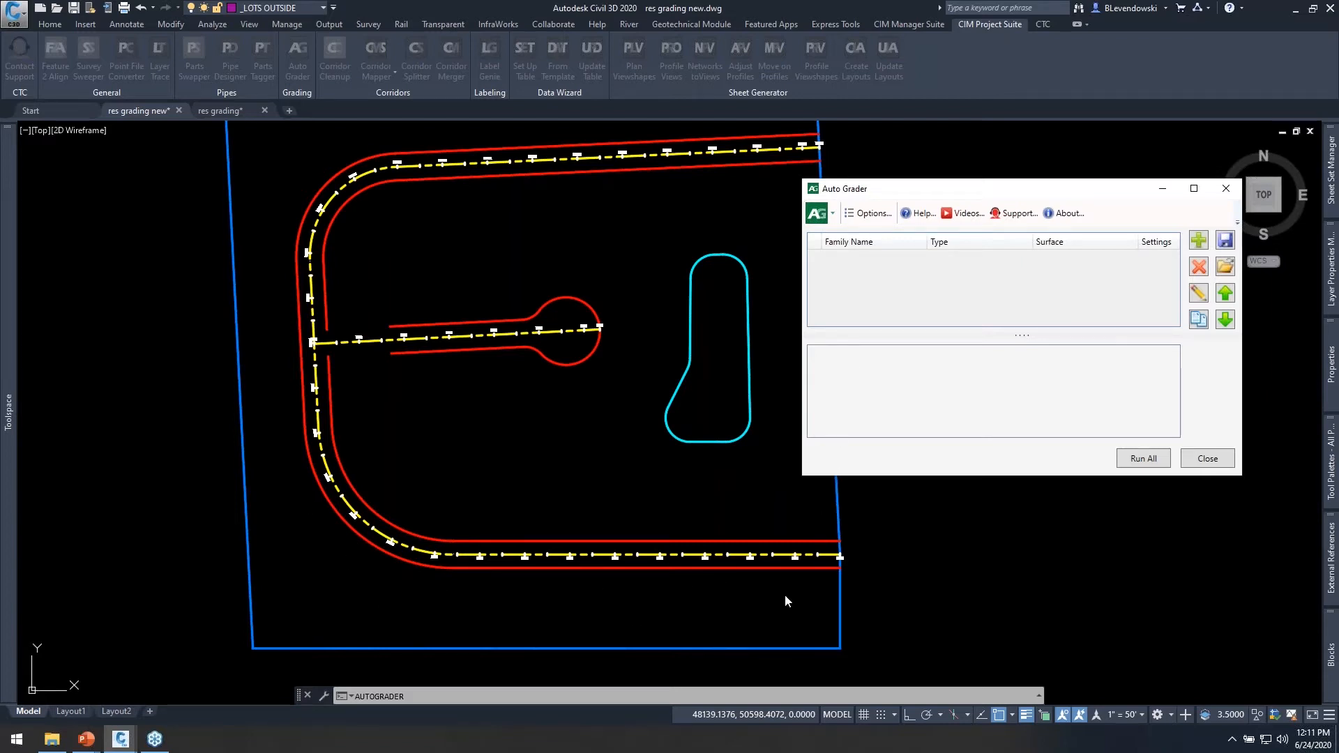
pyautogui.click(1199, 241)
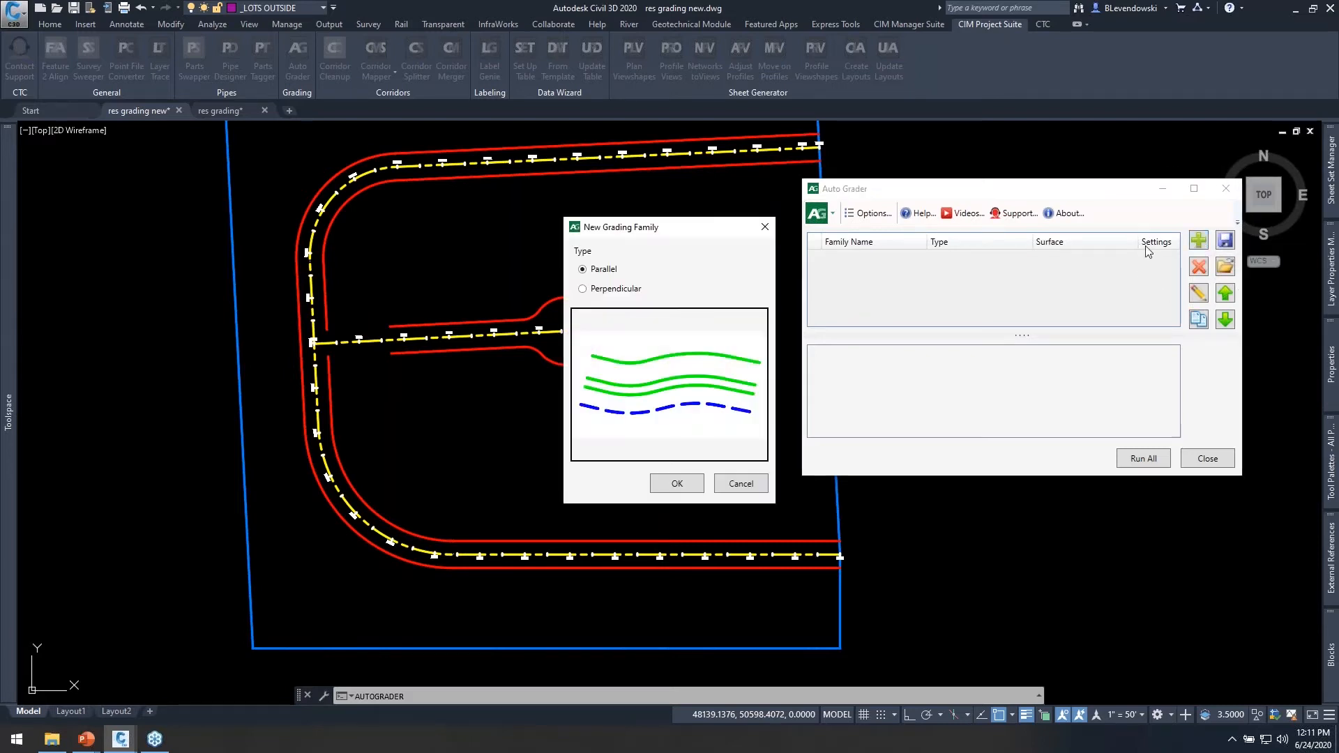
pyautogui.moveTo(701, 229); pyautogui.dragTo(790, 196)
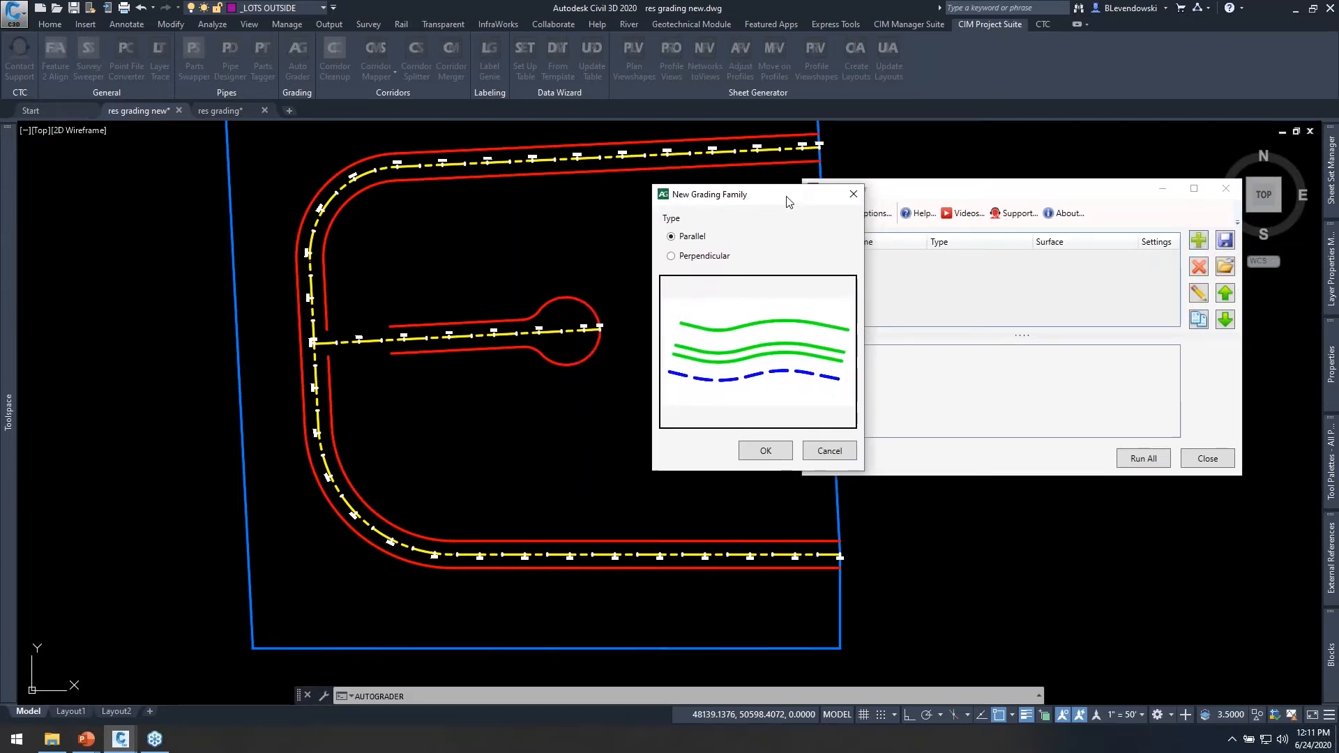
pyautogui.click(697, 261)
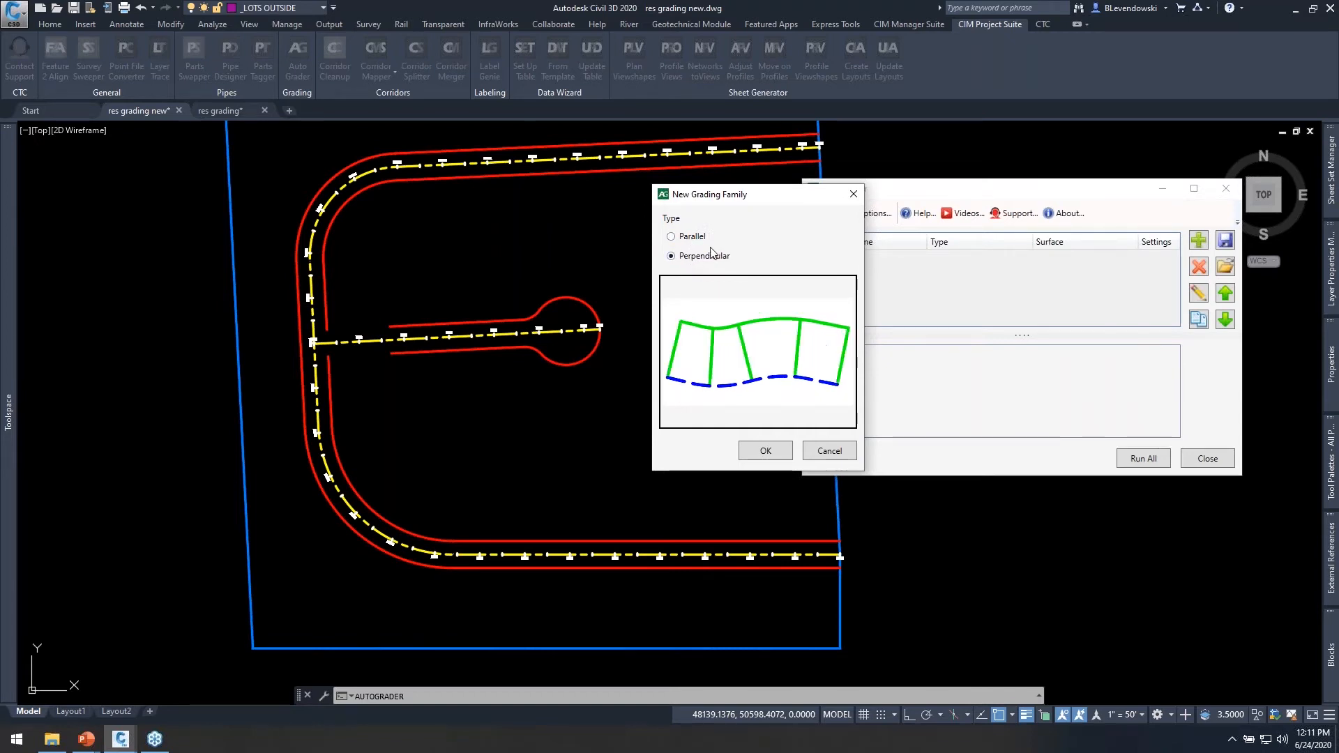
pyautogui.click(765, 451)
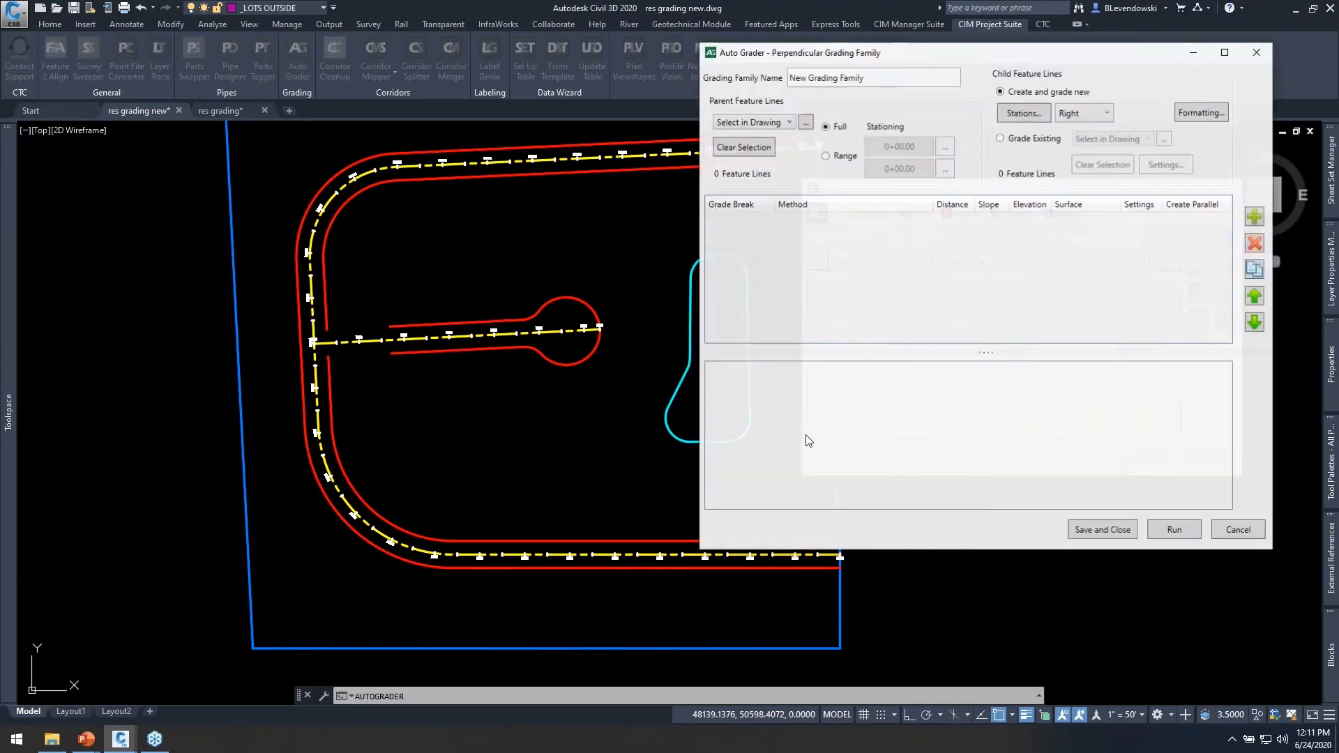
# Name the grading family Outside Lots.
pyautogui.tripleClick(891, 79)
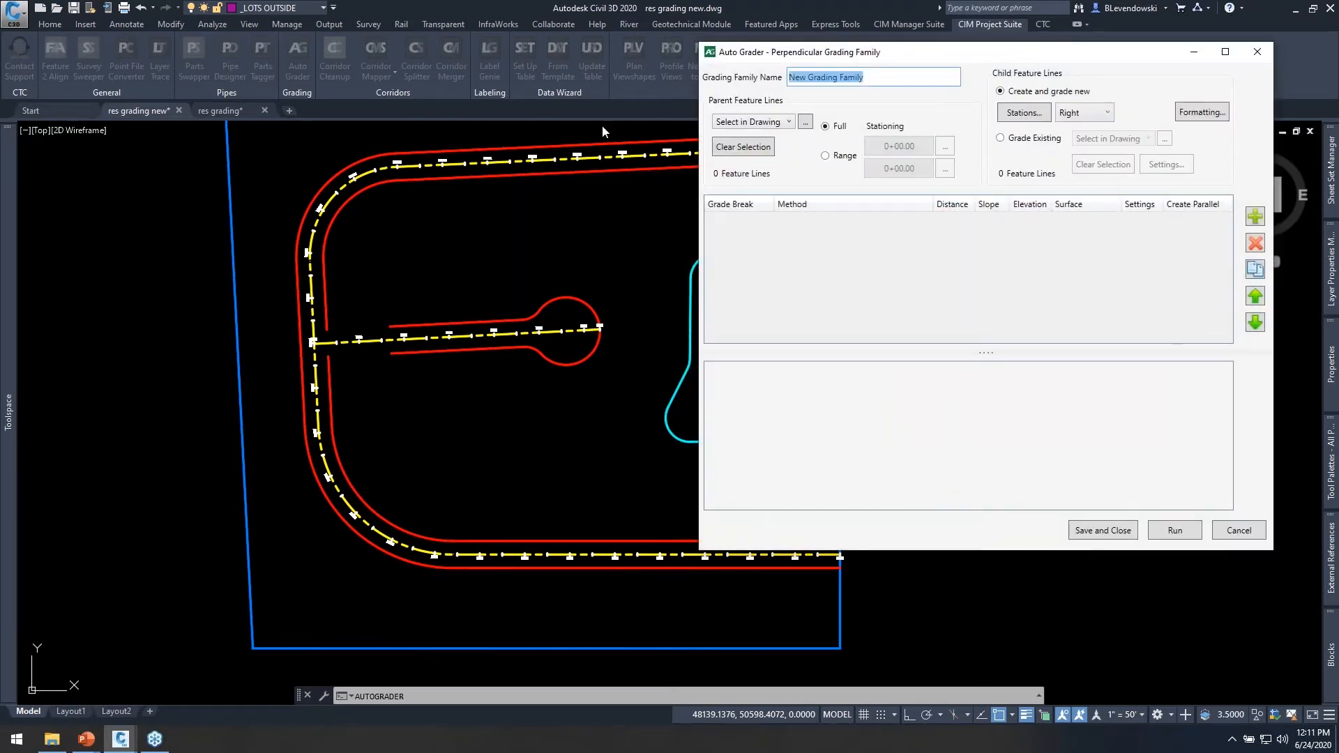
pyautogui.write('Outside Lots')
# Select the outer red feature line along the loop road in the drawing as the family's parent feature line.
pyautogui.click(787, 123)
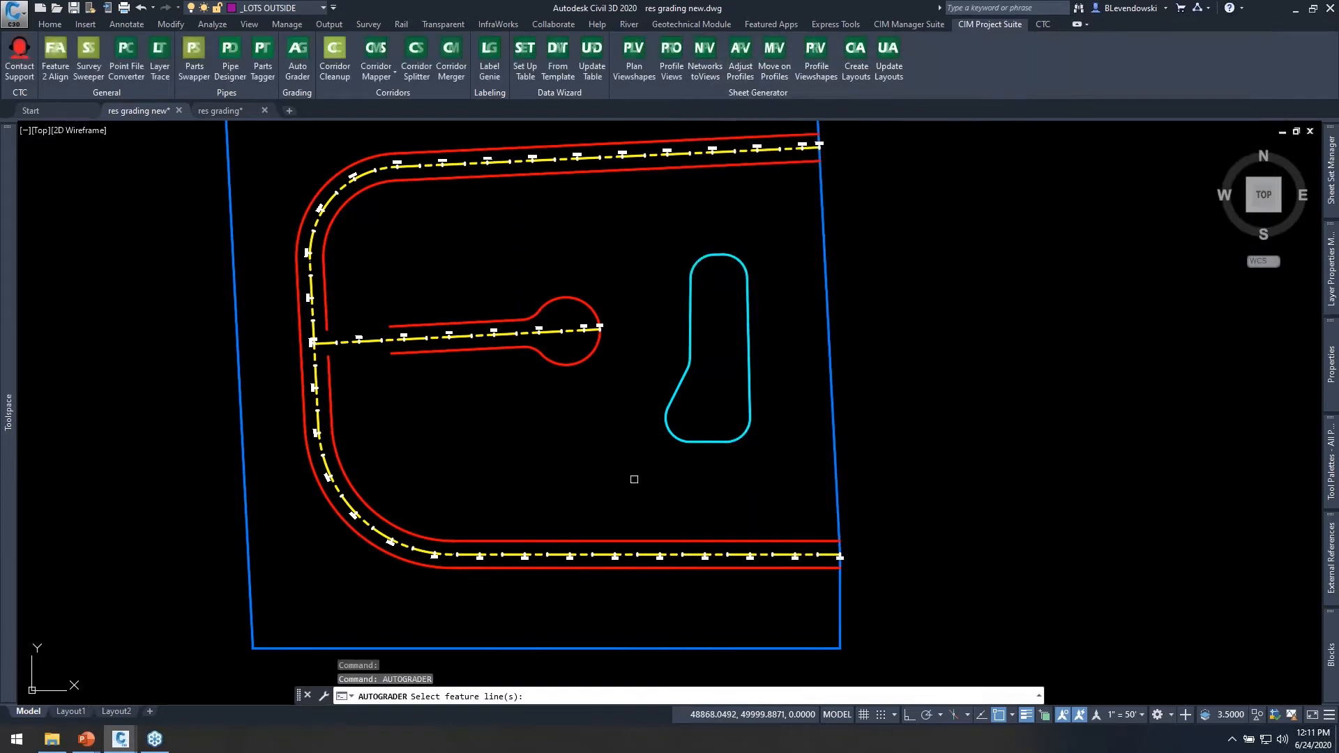
pyautogui.click(577, 567)
pyautogui.press('Return')
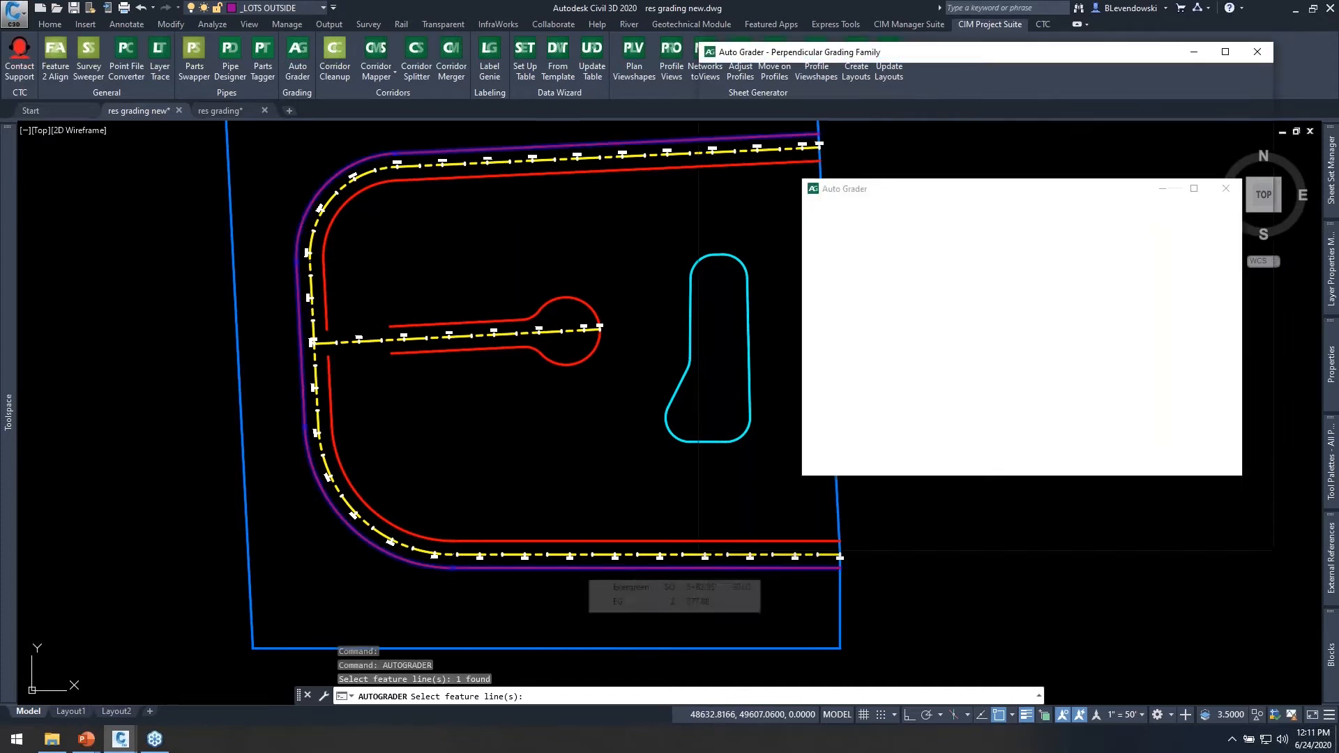
pyautogui.click(788, 123)
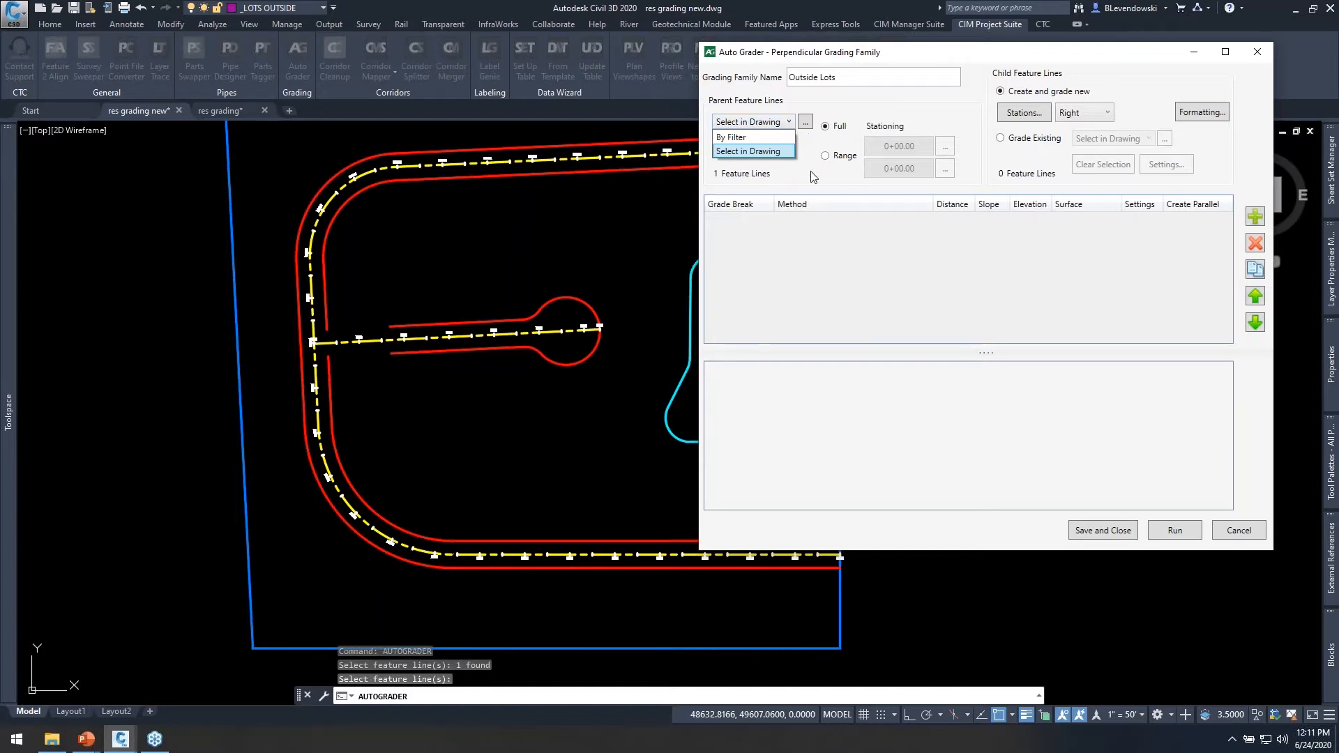
pyautogui.click(752, 151)
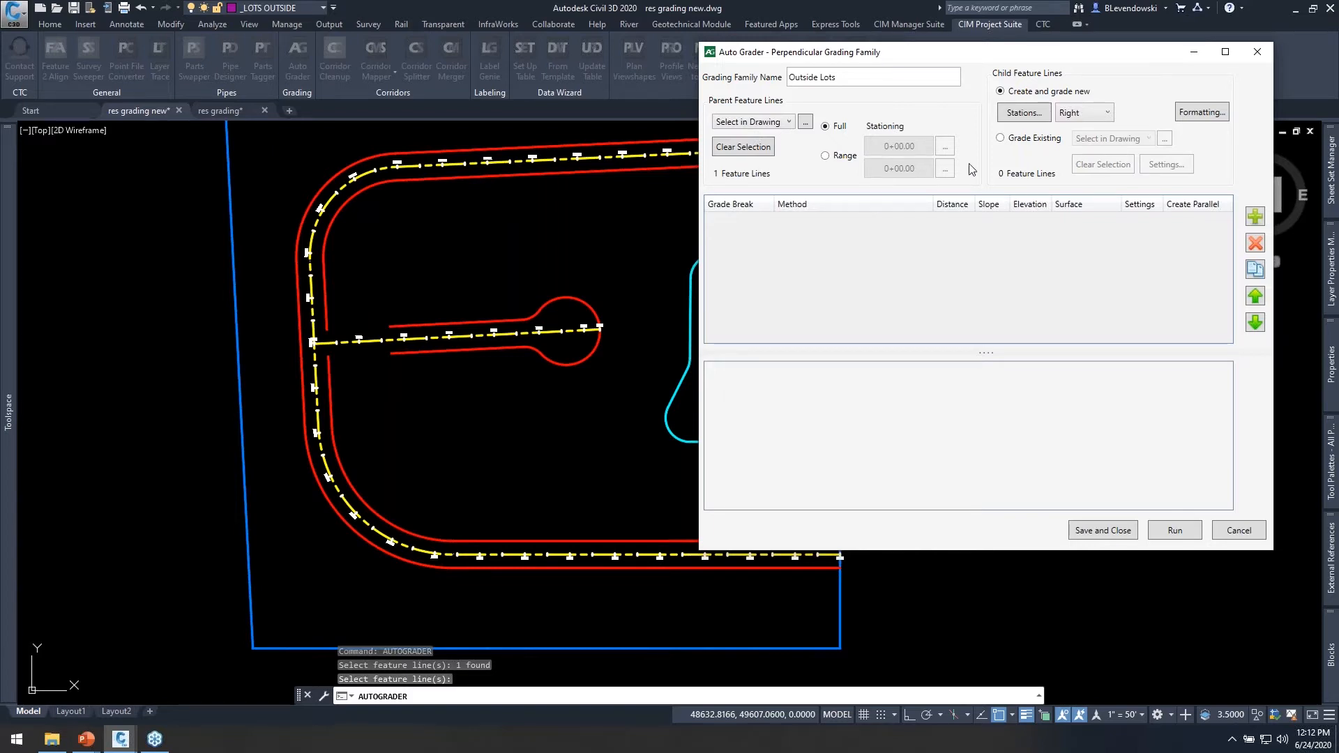
# Generate stations for the child feature lines along the parent at intervals of 60.
pyautogui.click(1032, 113)
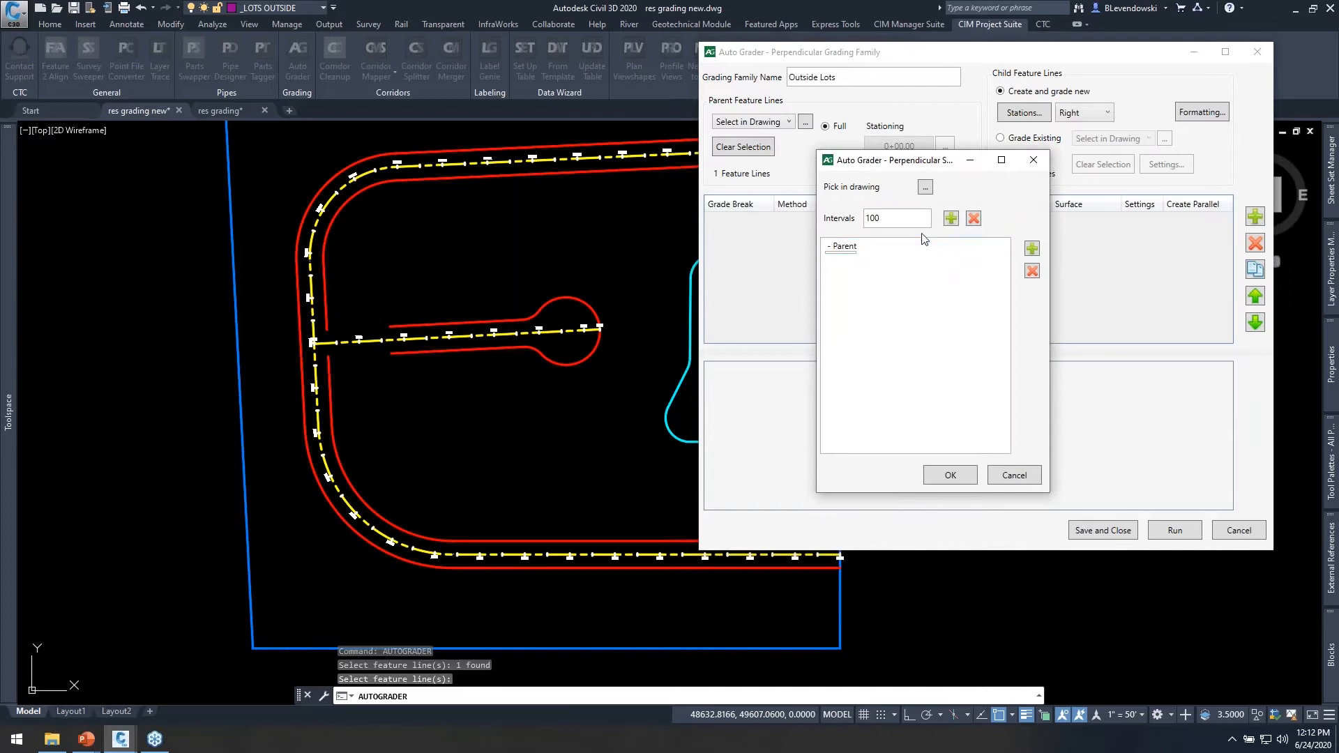
pyautogui.write('60')
pyautogui.moveTo(905, 219); pyautogui.dragTo(777, 228)
pyautogui.click(950, 219)
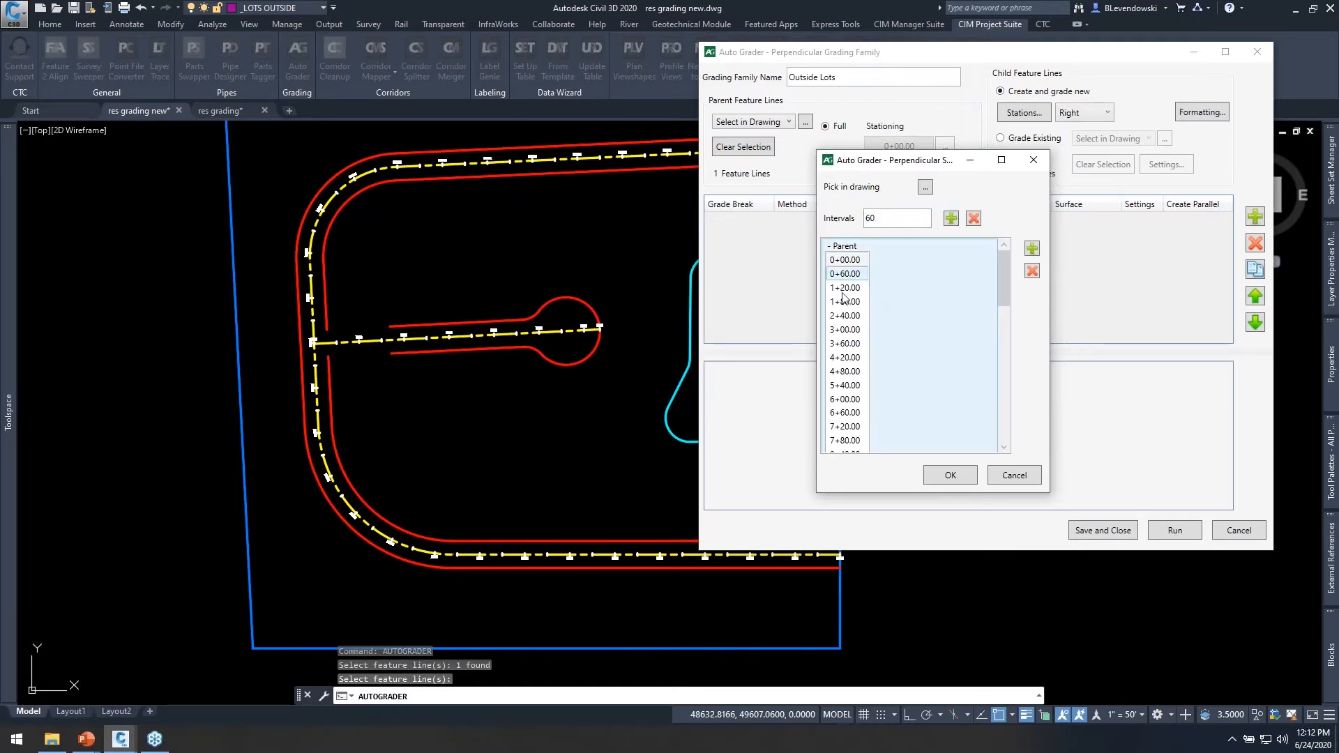
pyautogui.click(926, 186)
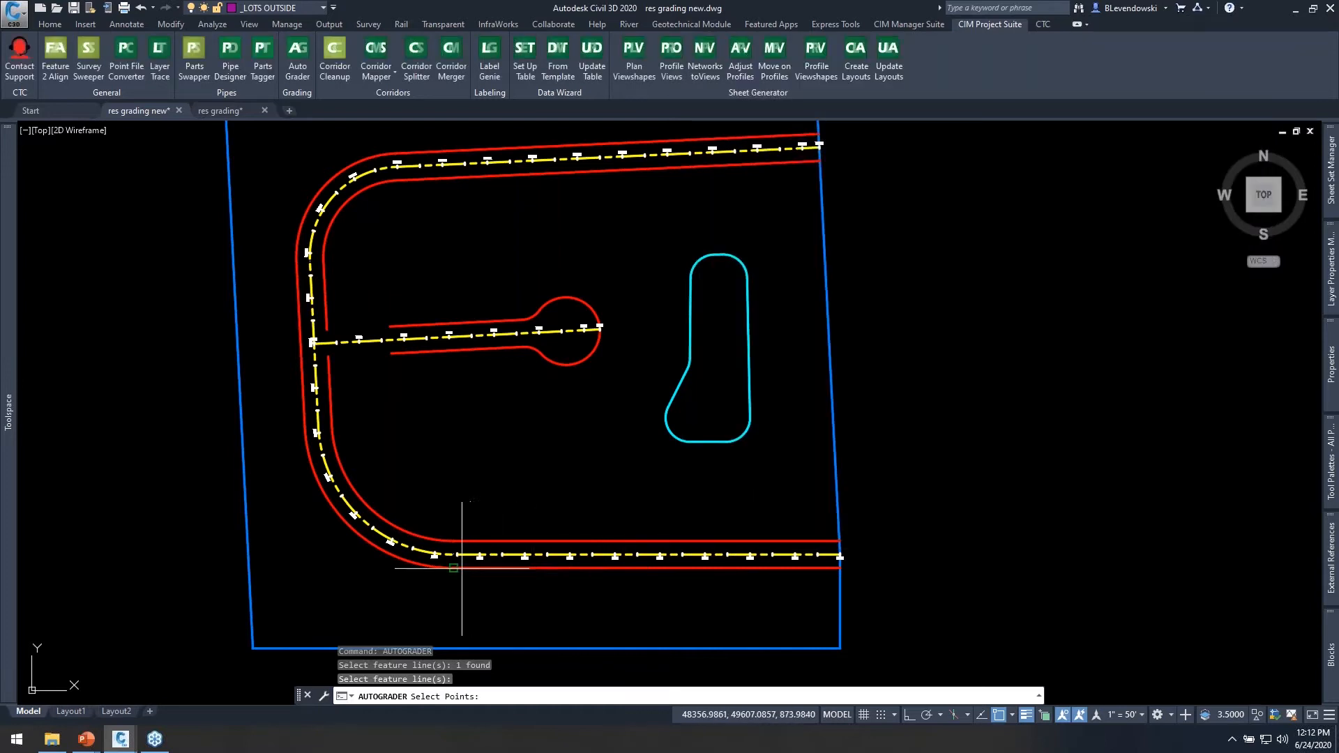
pyautogui.press('Escape')
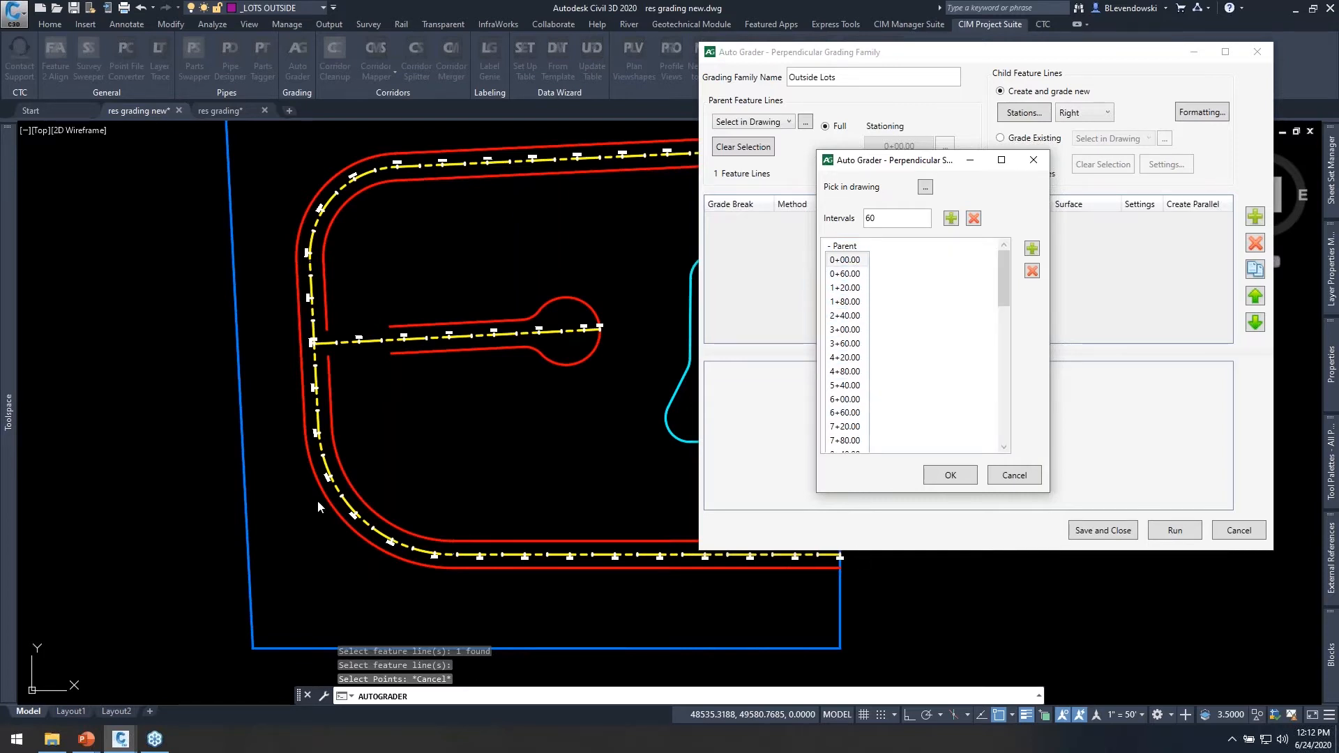
pyautogui.click(957, 476)
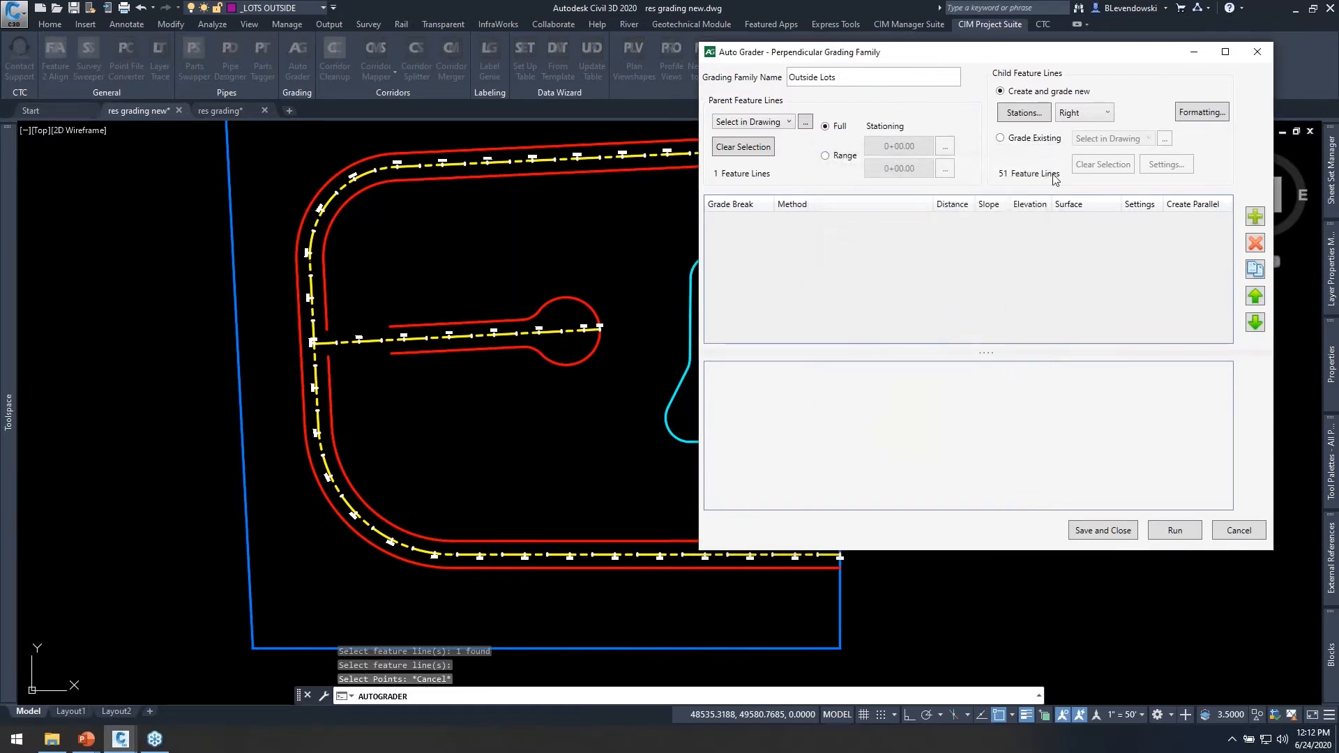
# Turn off Match Default for the Perpendicular child feature lines and assign them to the _LOTS OUTSIDE layer.
pyautogui.click(1090, 110)
pyautogui.click(1090, 109)
pyautogui.click(1196, 115)
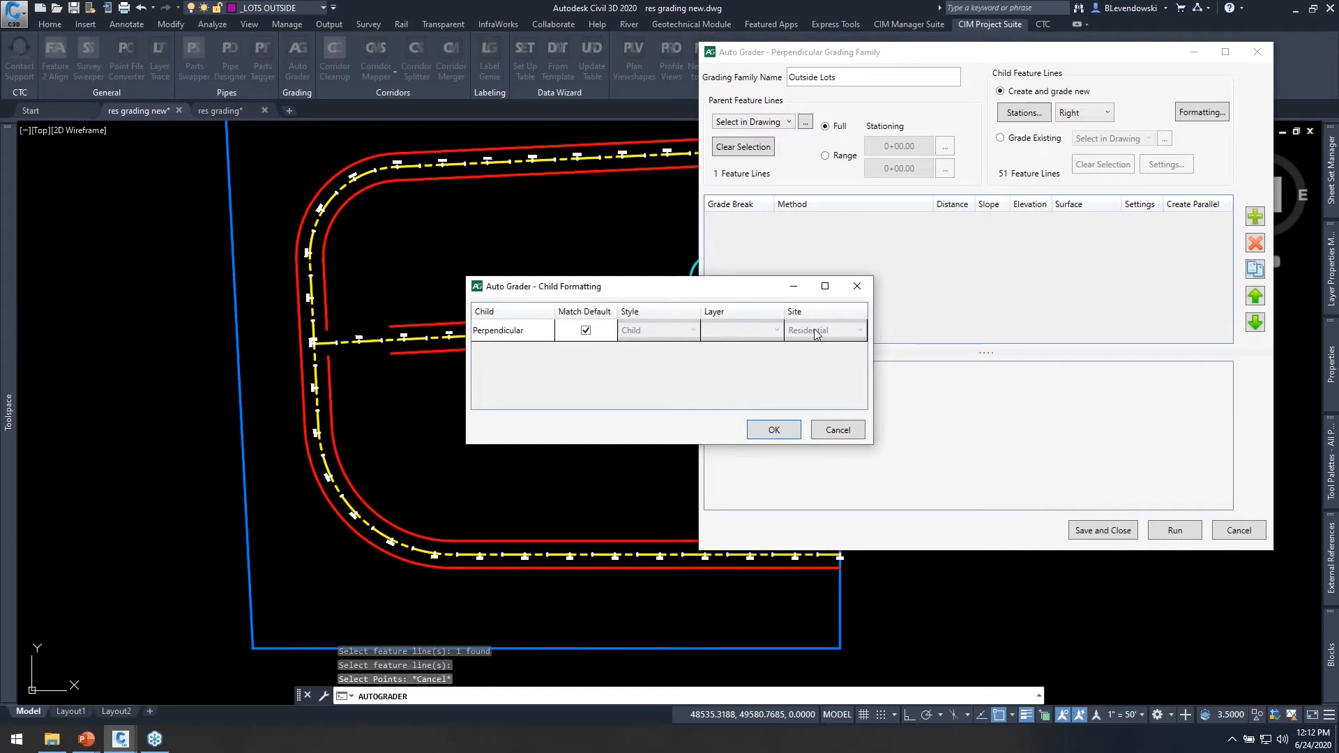
pyautogui.click(586, 331)
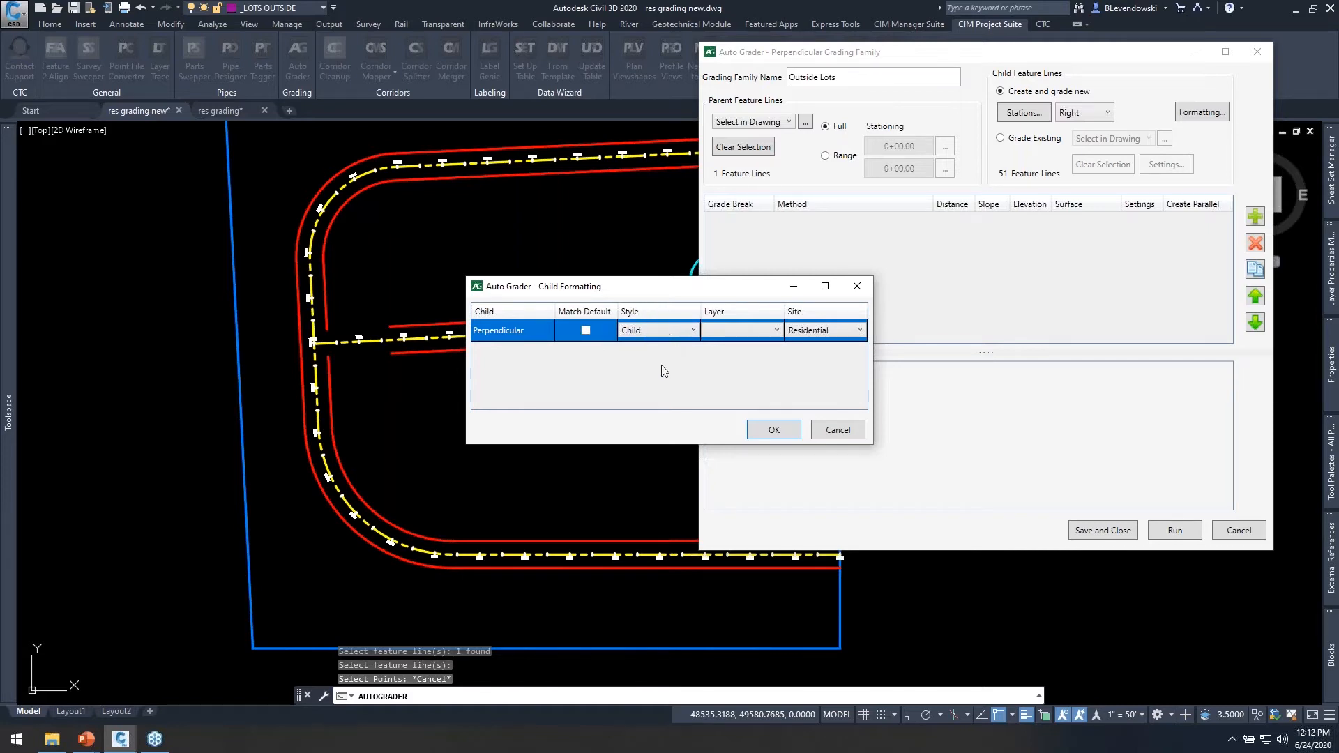
pyautogui.click(755, 331)
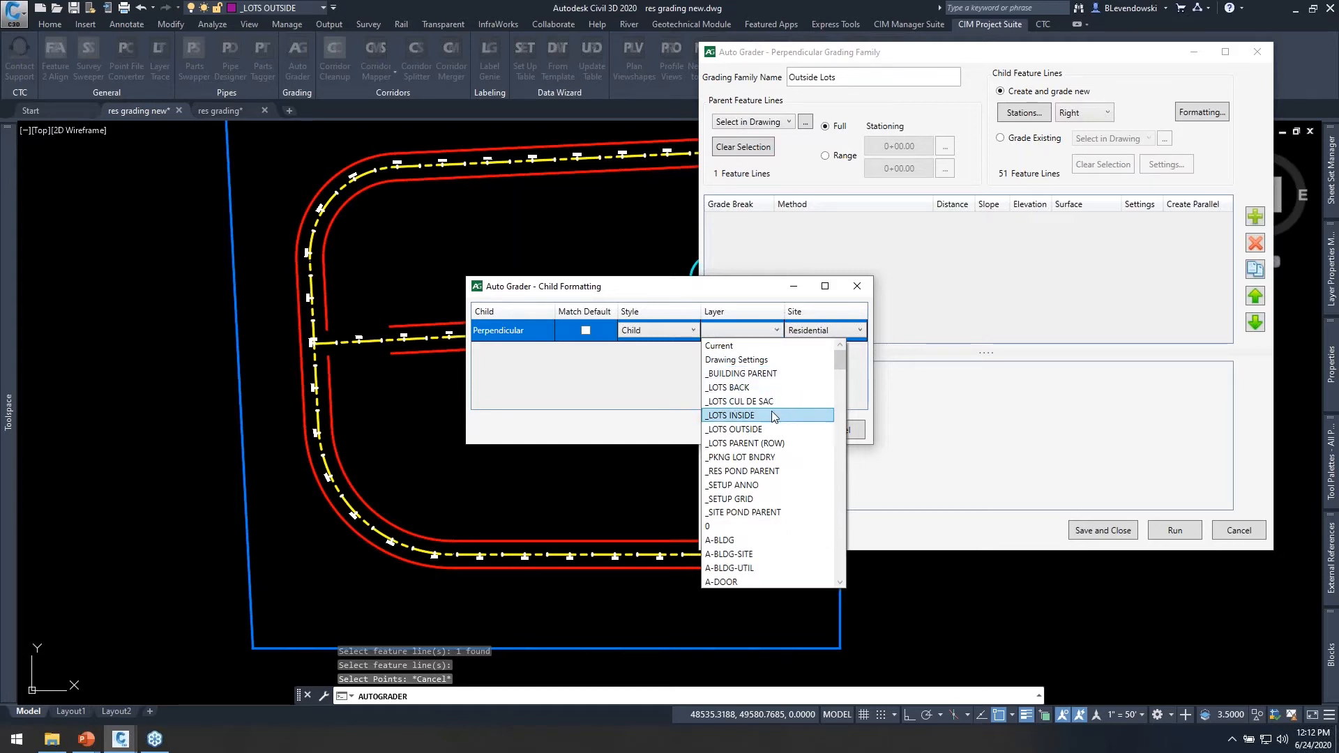
pyautogui.click(748, 428)
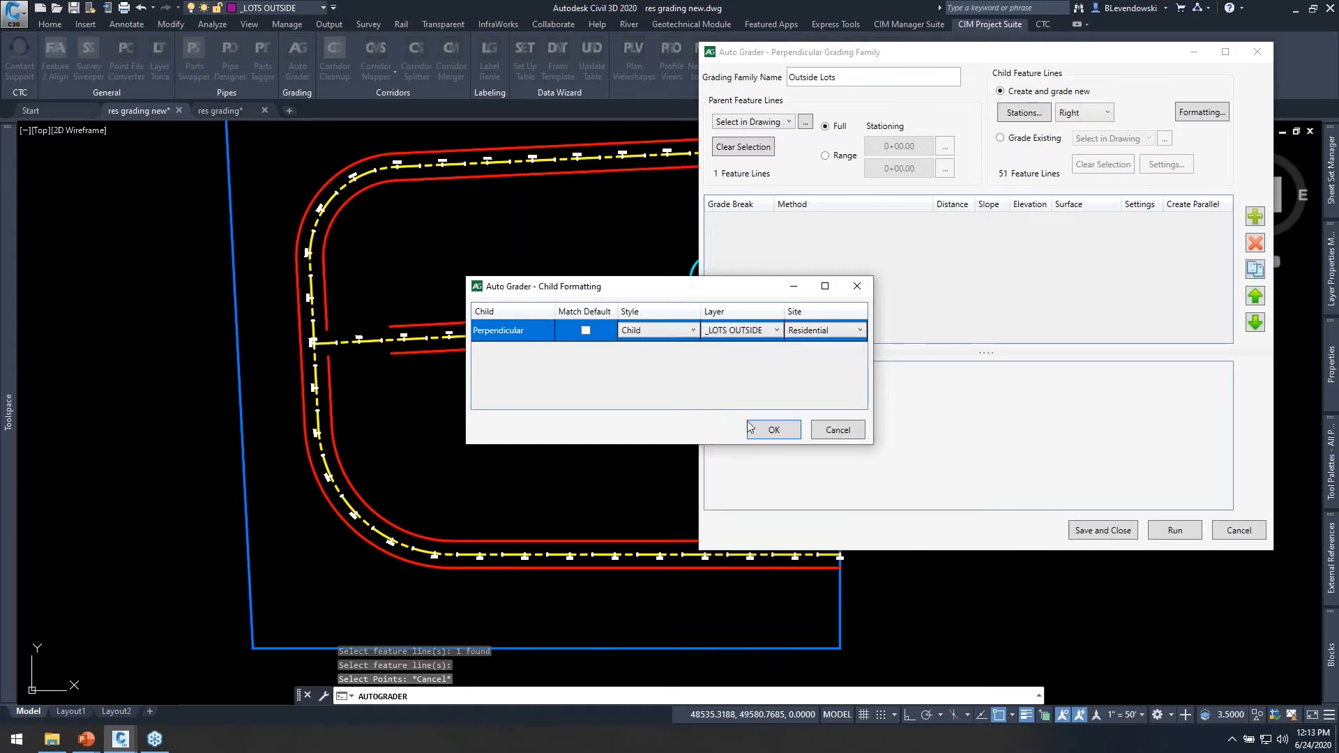
pyautogui.click(830, 331)
pyautogui.click(732, 302)
pyautogui.click(774, 429)
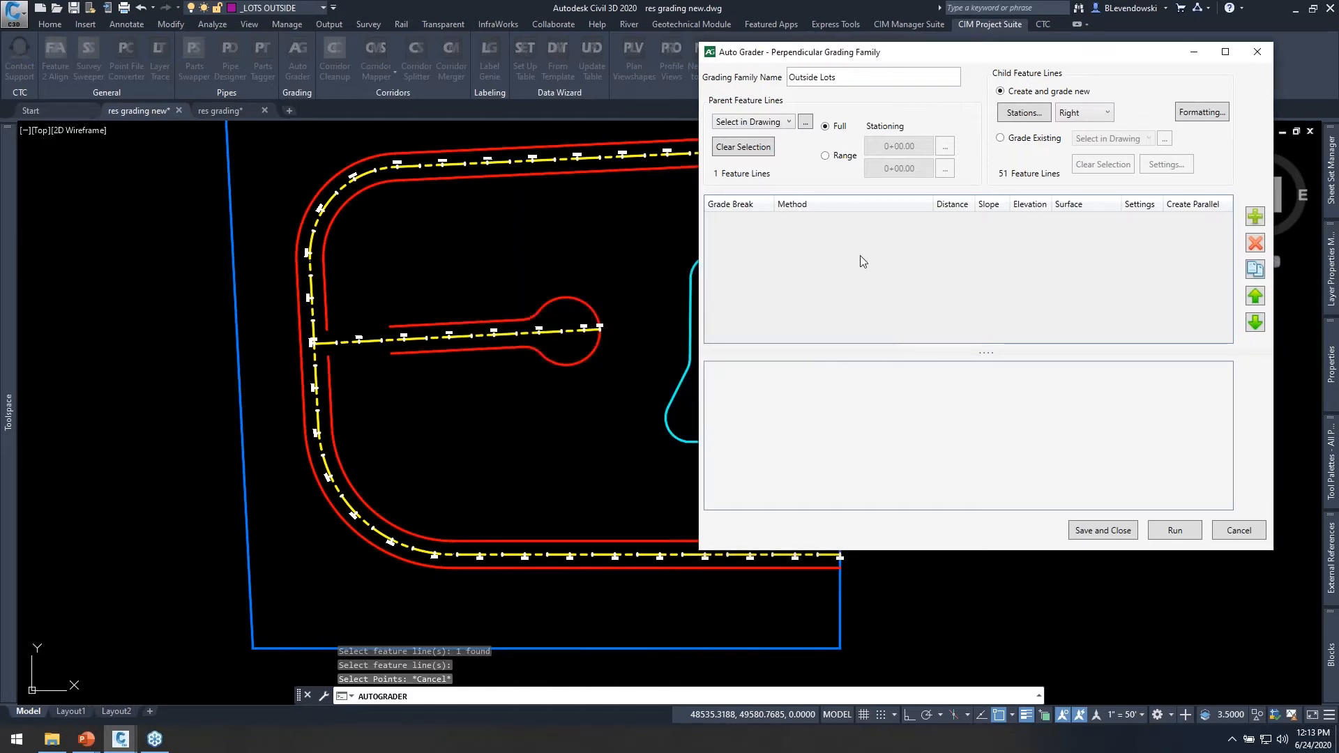
# Add a grade break named House Front with a distance of 30 at a 5% slope.
pyautogui.click(1254, 219)
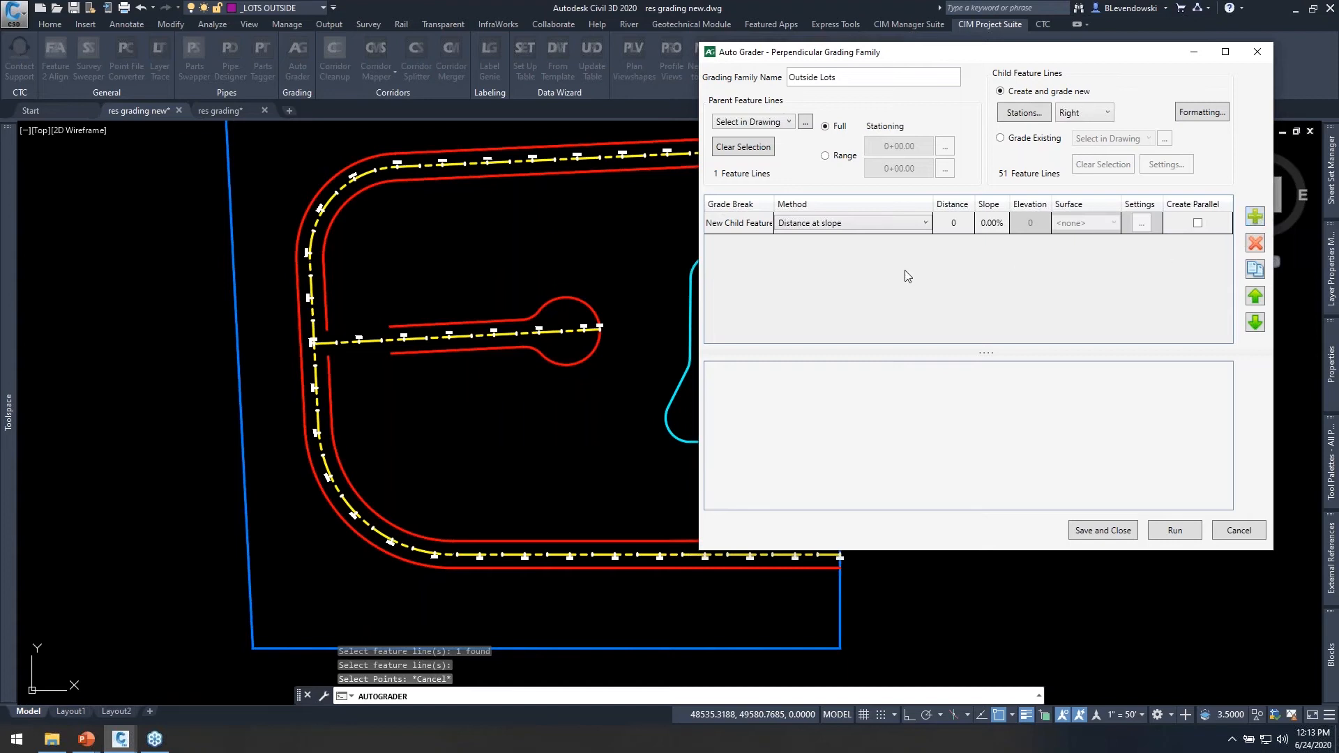
pyautogui.click(747, 221)
pyautogui.click(749, 222)
pyautogui.hotkey('ctrl', 'a')
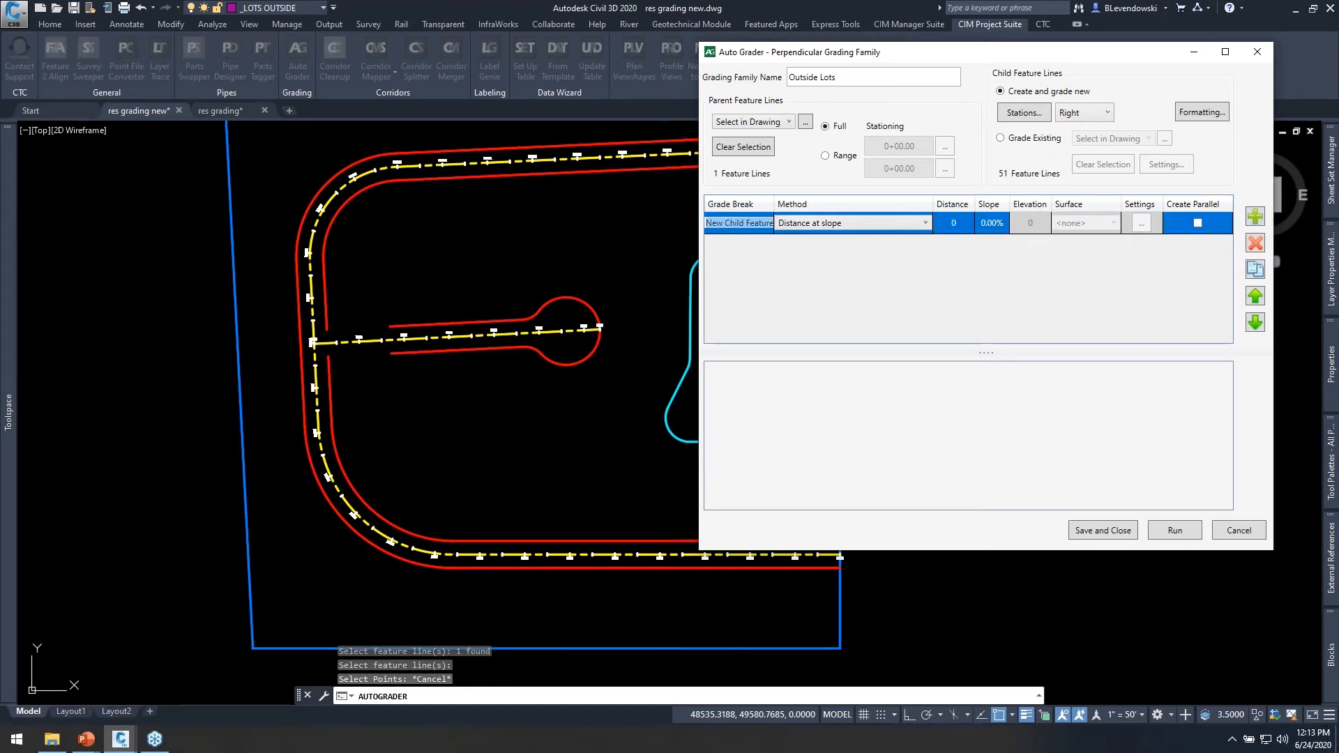
pyautogui.write('House Front')
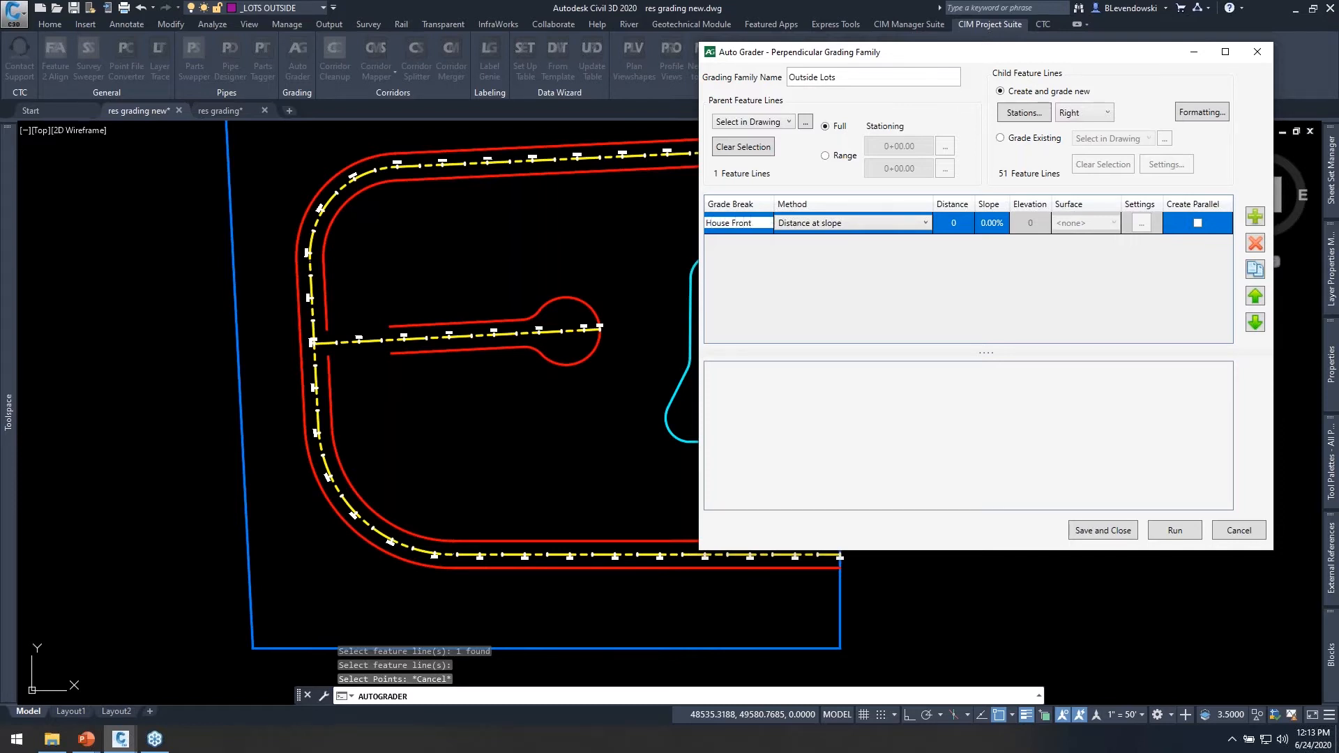
pyautogui.click(953, 224)
pyautogui.write('30')
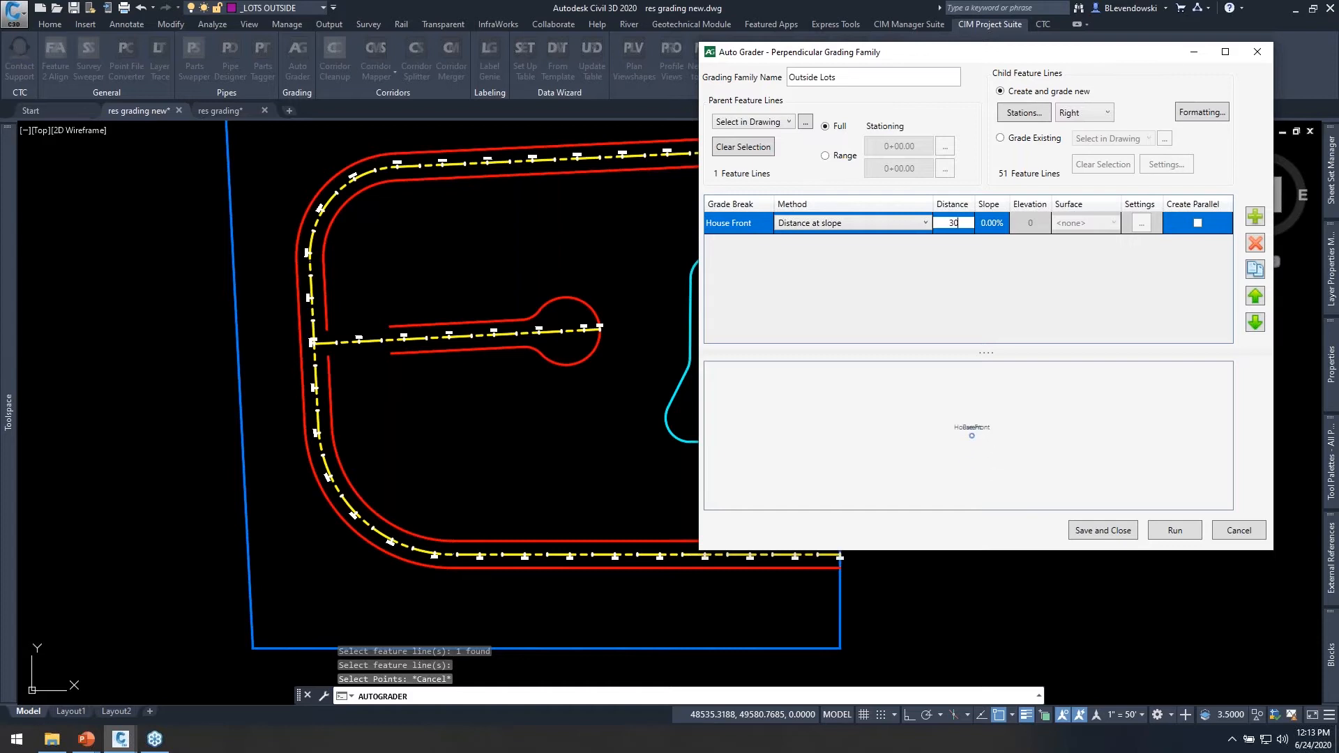
pyautogui.press('Tab')
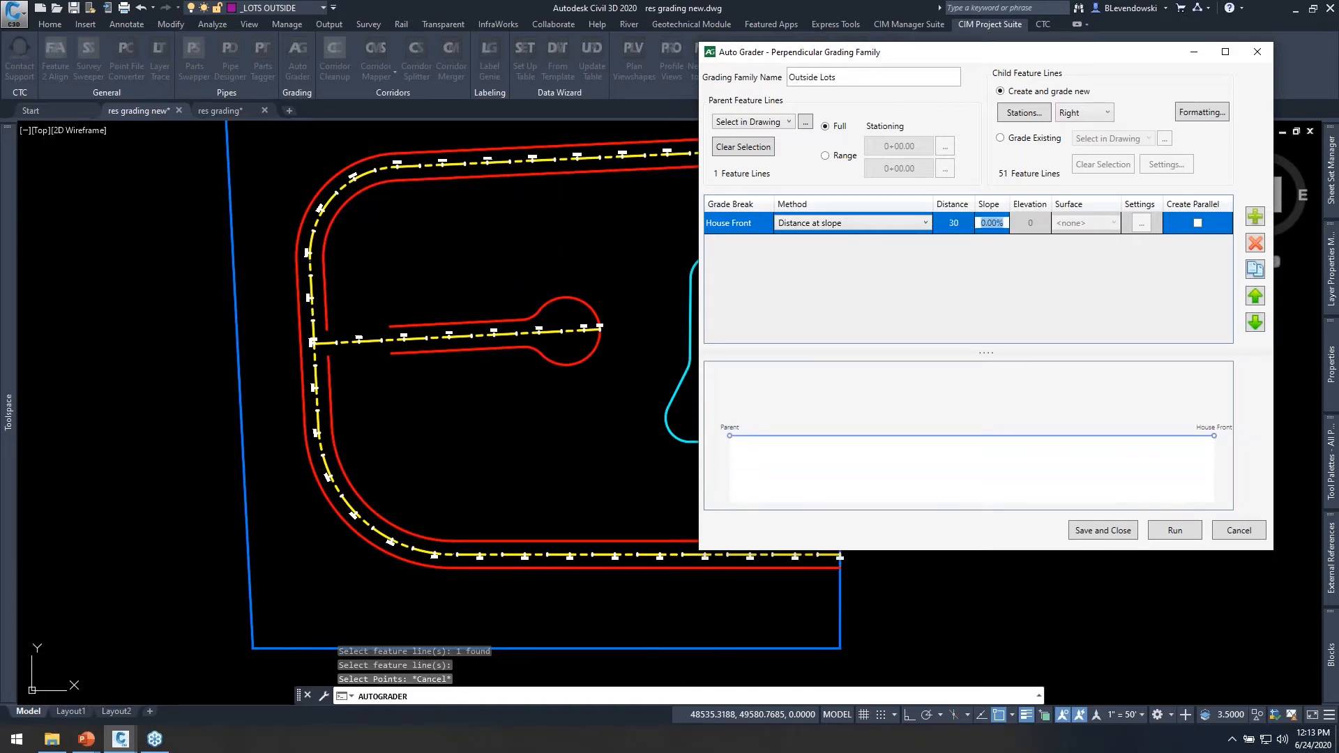
pyautogui.write('5')
pyautogui.press('Return')
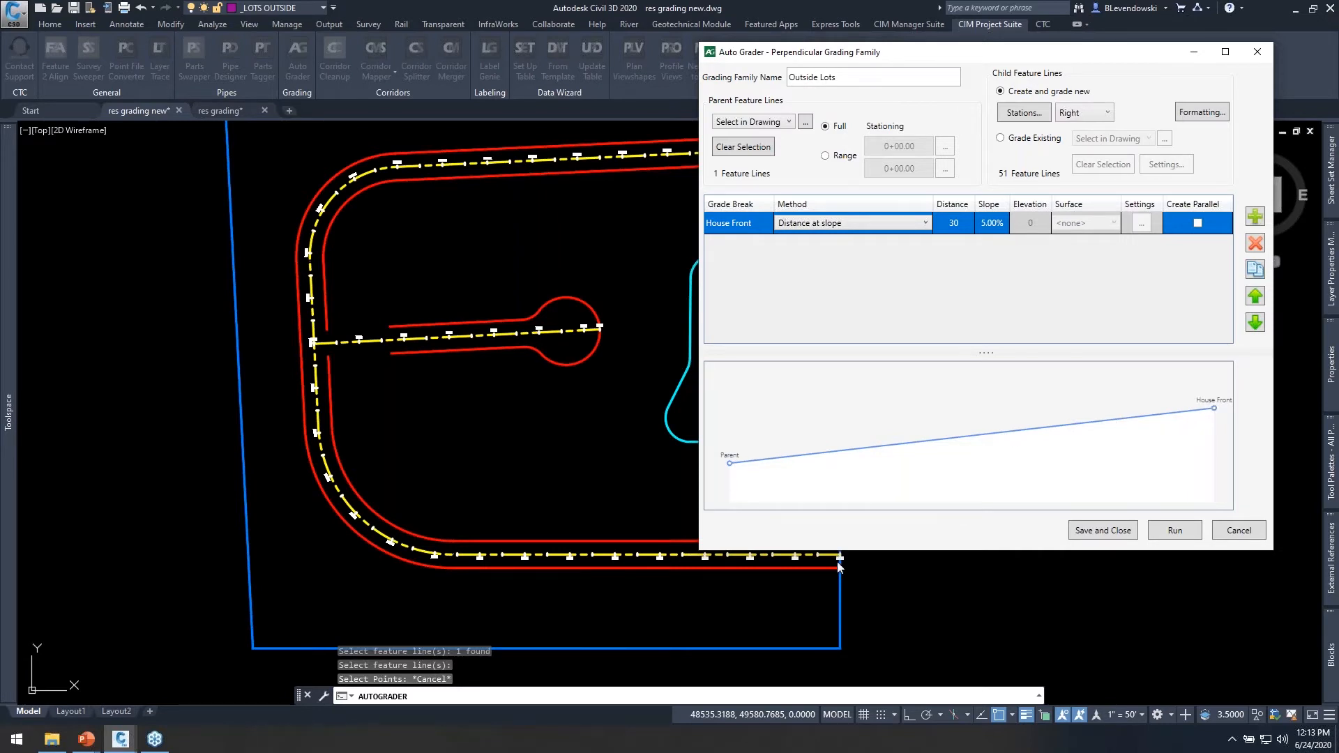
# Add a grade break named House Mid using Distance to relative elevation, with a distance of 15 and an elevation of -2.
pyautogui.click(1255, 218)
pyautogui.click(739, 246)
pyautogui.click(739, 246)
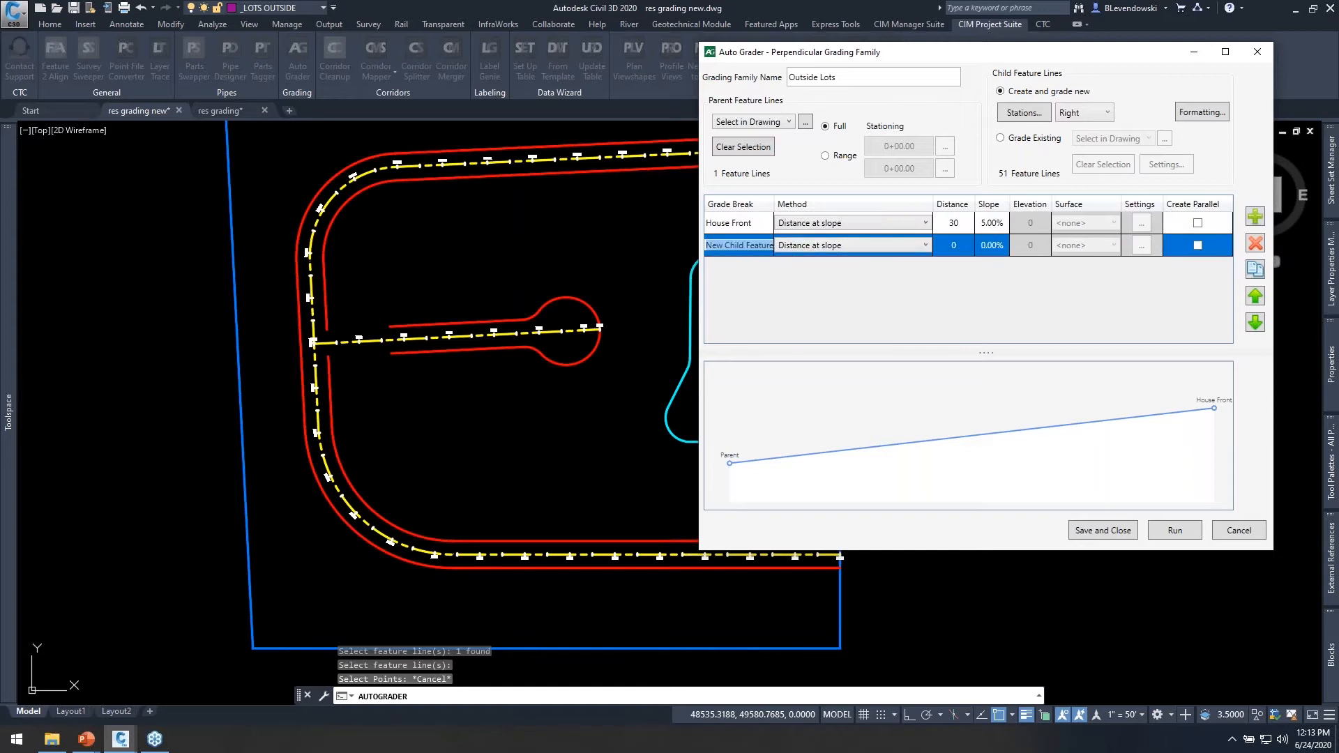
pyautogui.write('House Mid')
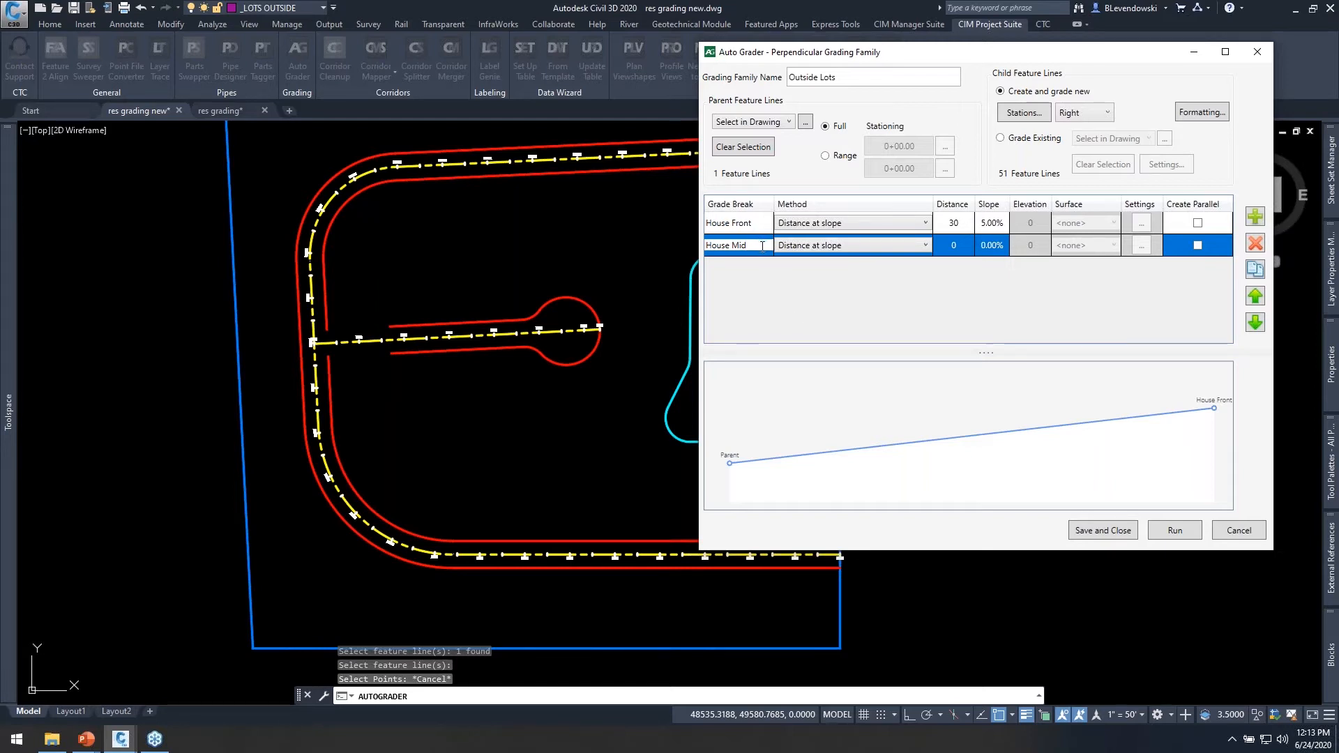
pyautogui.click(955, 248)
pyautogui.write('15')
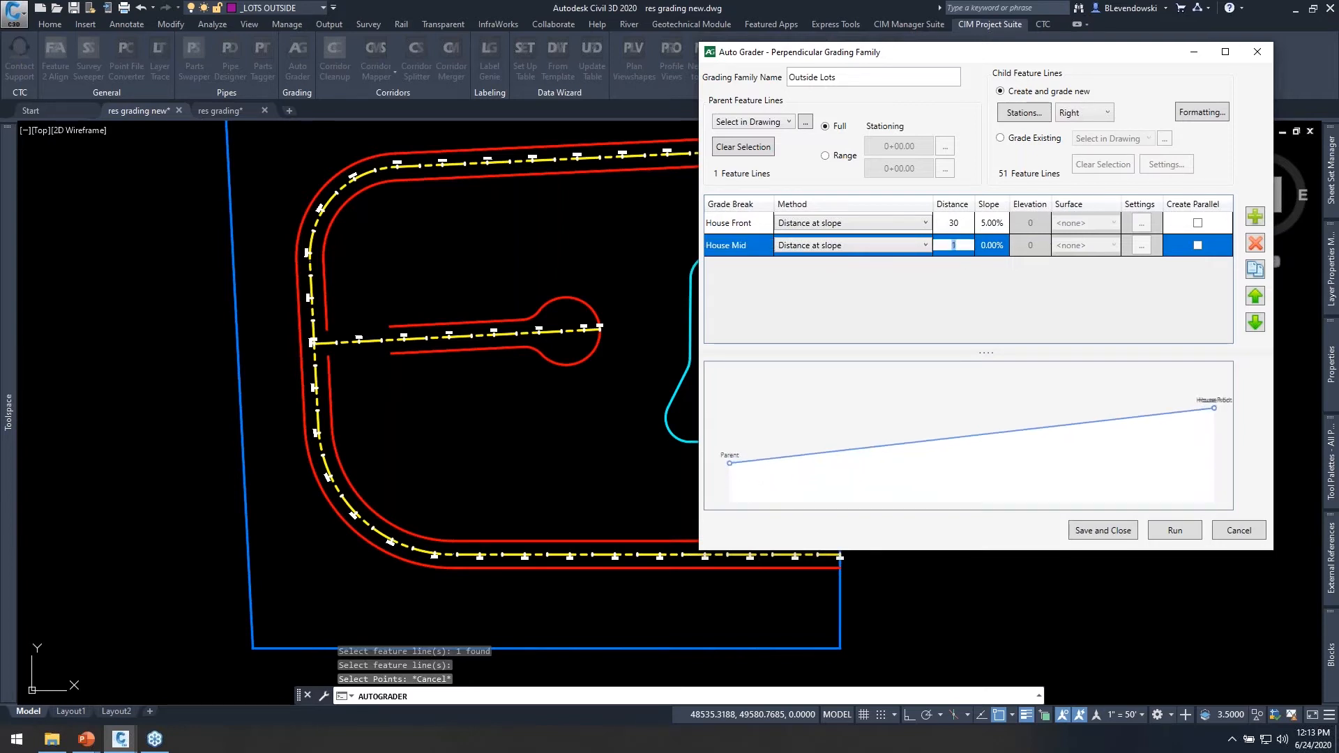
pyautogui.click(887, 244)
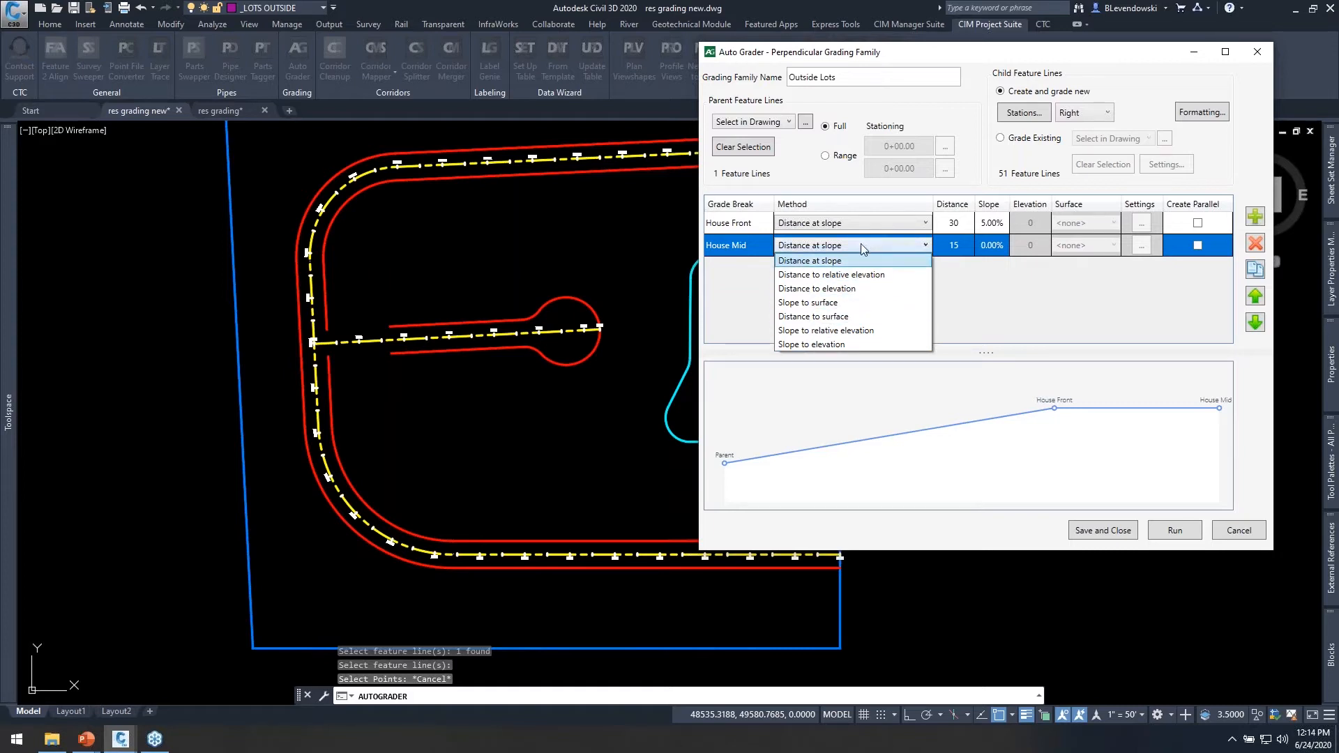
pyautogui.click(817, 274)
pyautogui.click(1034, 248)
pyautogui.write('-2')
pyautogui.press('Return')
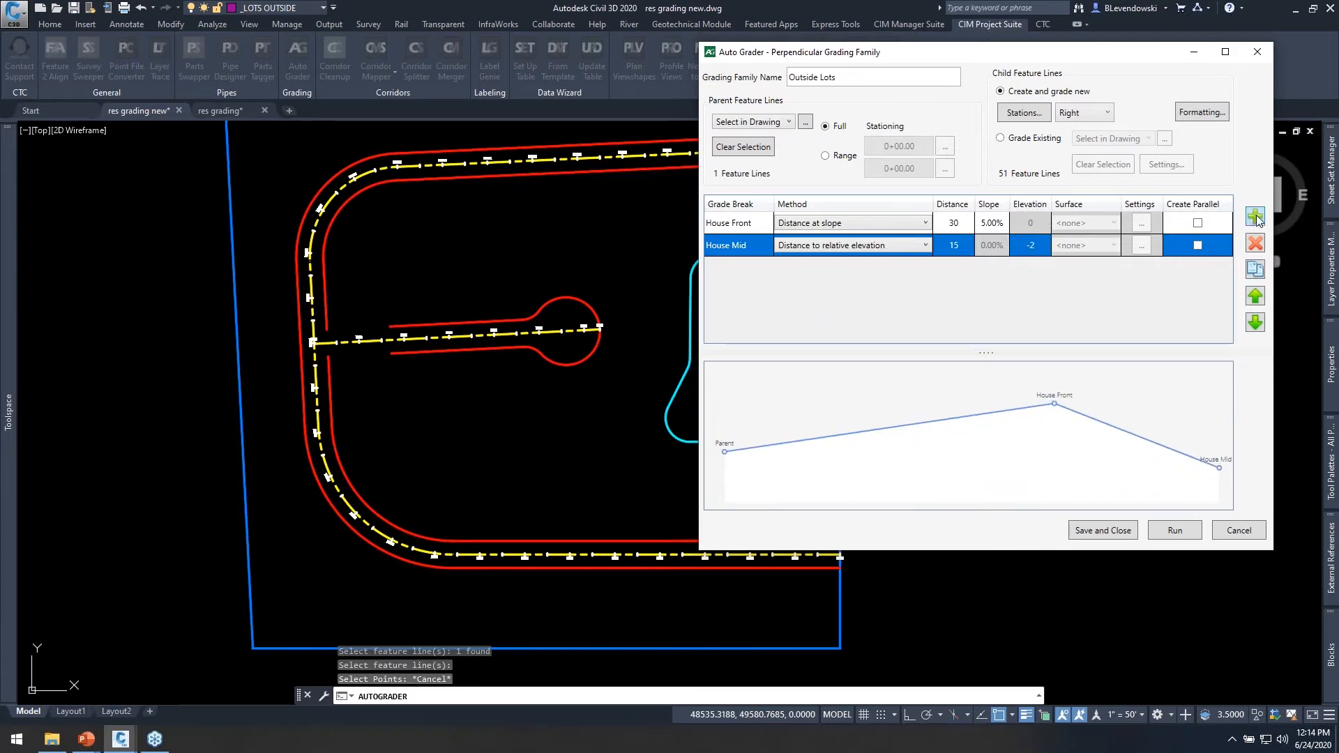
# Duplicate the House Mid grade break, rename the copy House Back, and set its relative elevation to -4.
pyautogui.click(1255, 269)
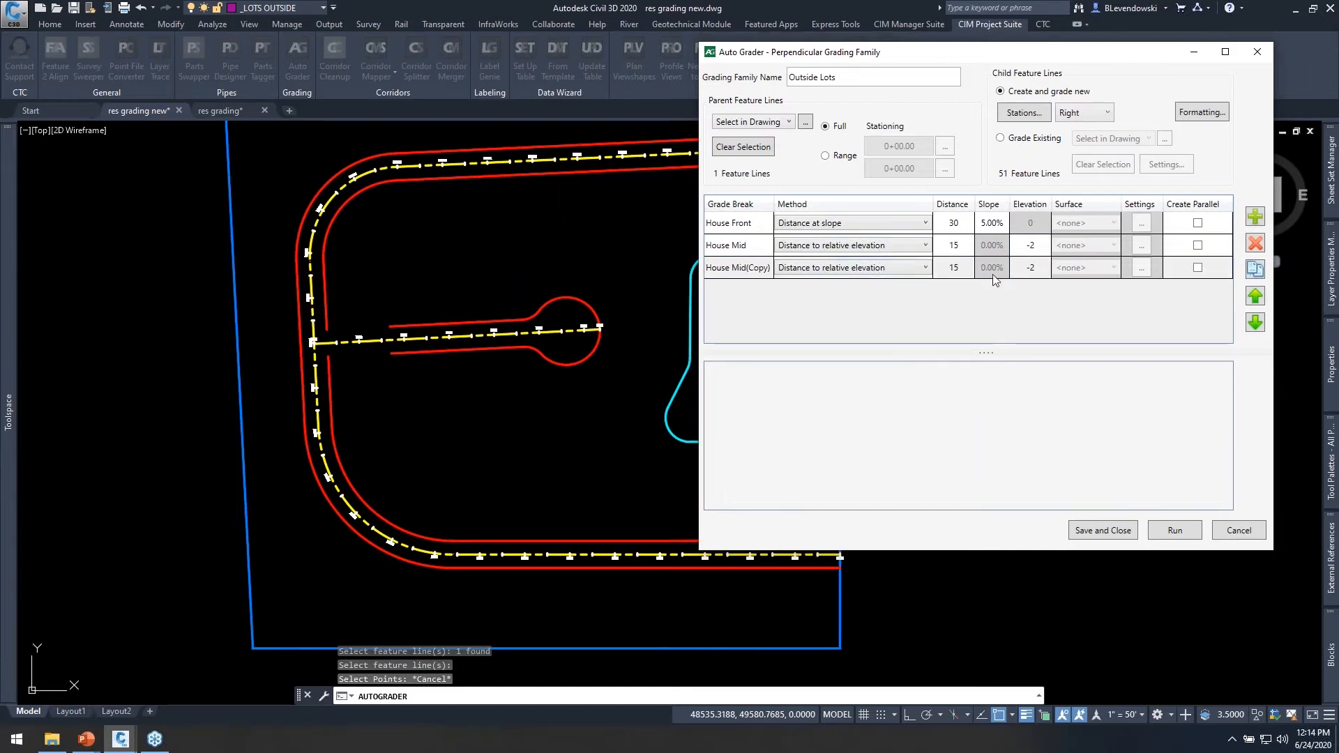
pyautogui.click(742, 268)
pyautogui.hotkey('ctrl', 'a')
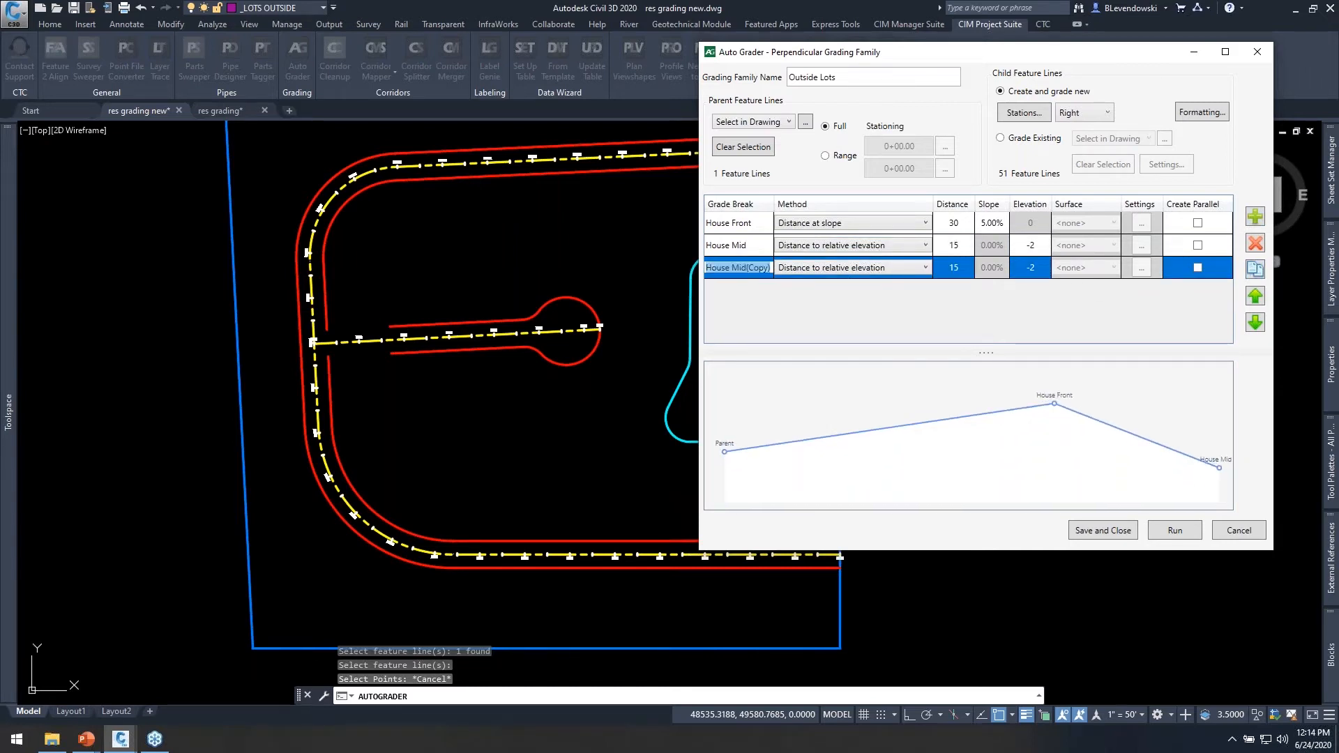
pyautogui.write('House Back')
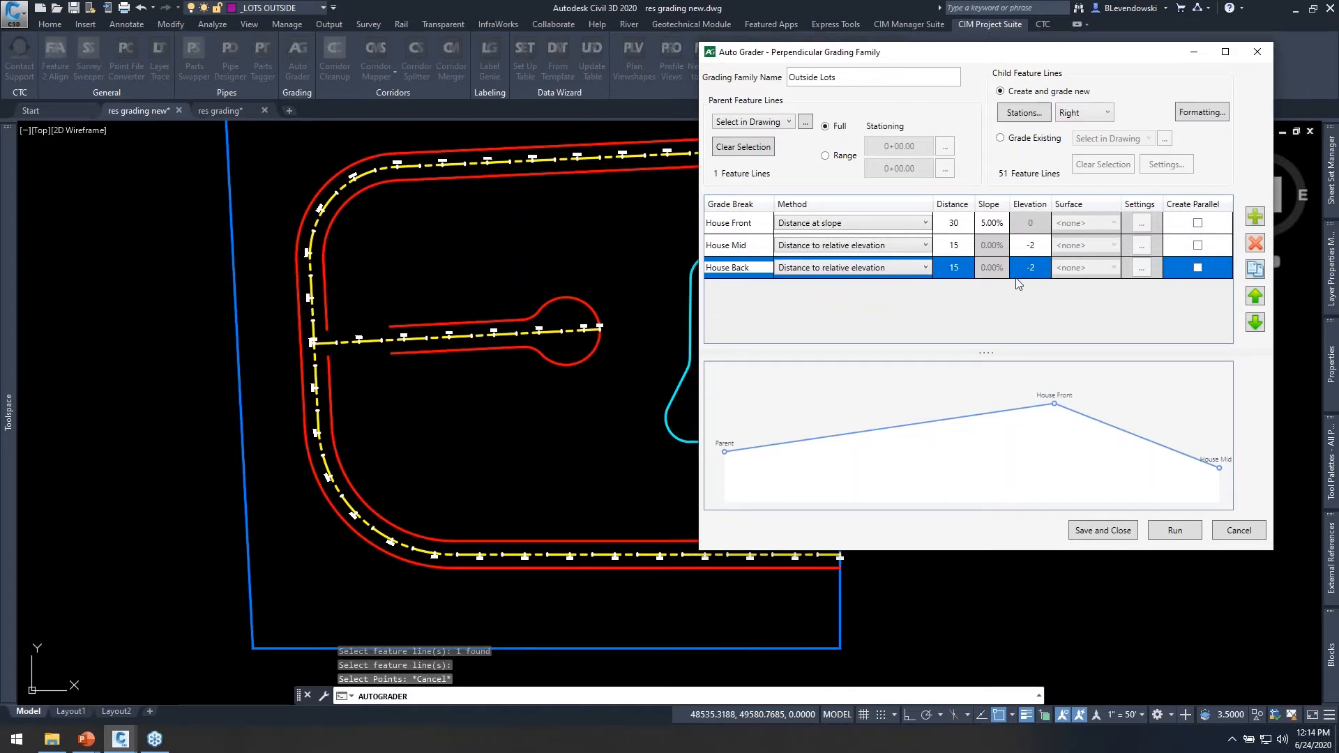
pyautogui.click(1031, 267)
pyautogui.write('-4')
pyautogui.press('Return')
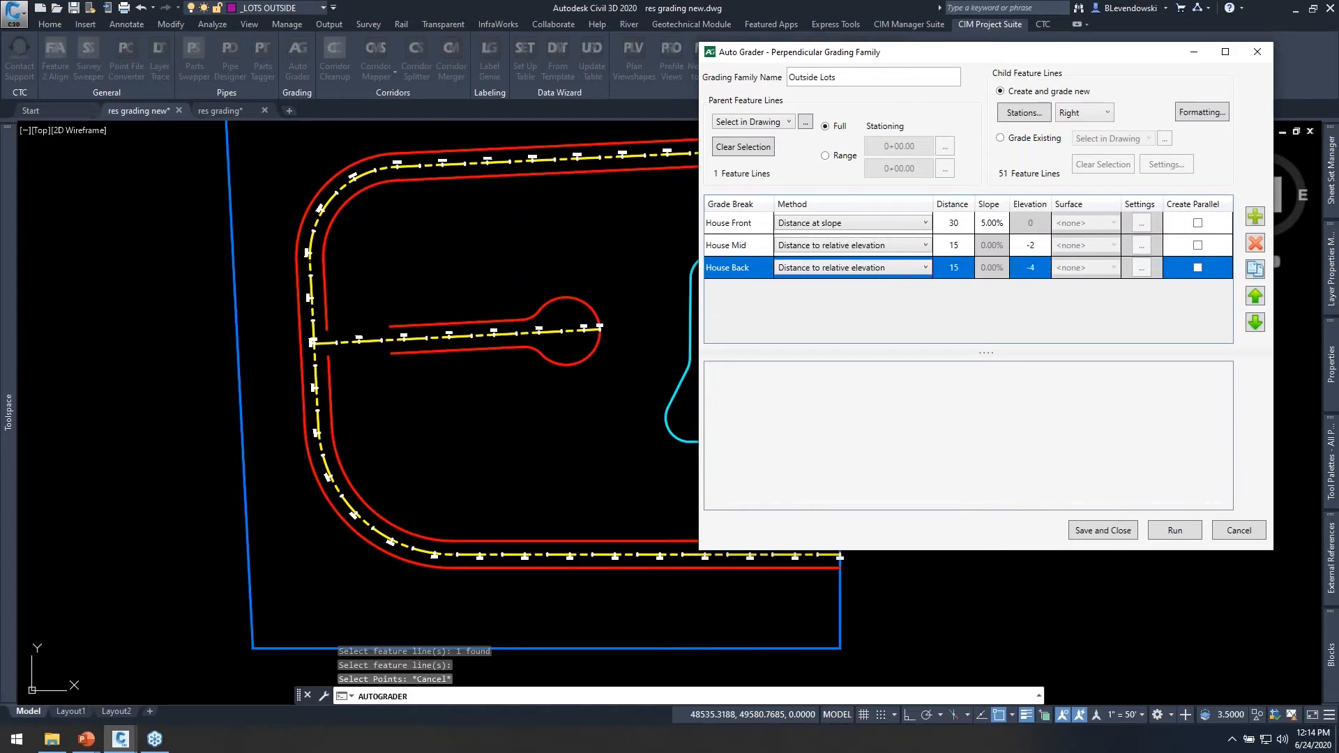
# Add a grade break named Lot Back with a distance of 60 at a -4% slope.
pyautogui.click(1256, 219)
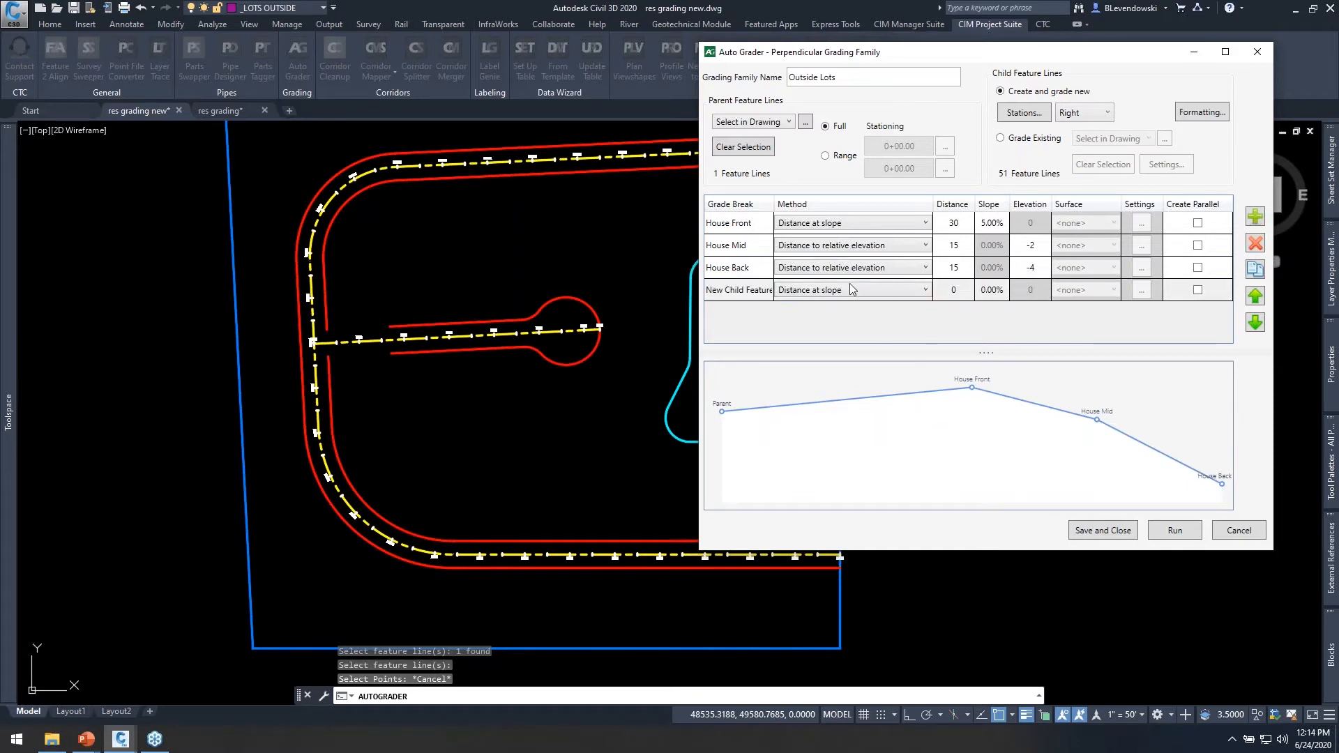
pyautogui.doubleClick(748, 290)
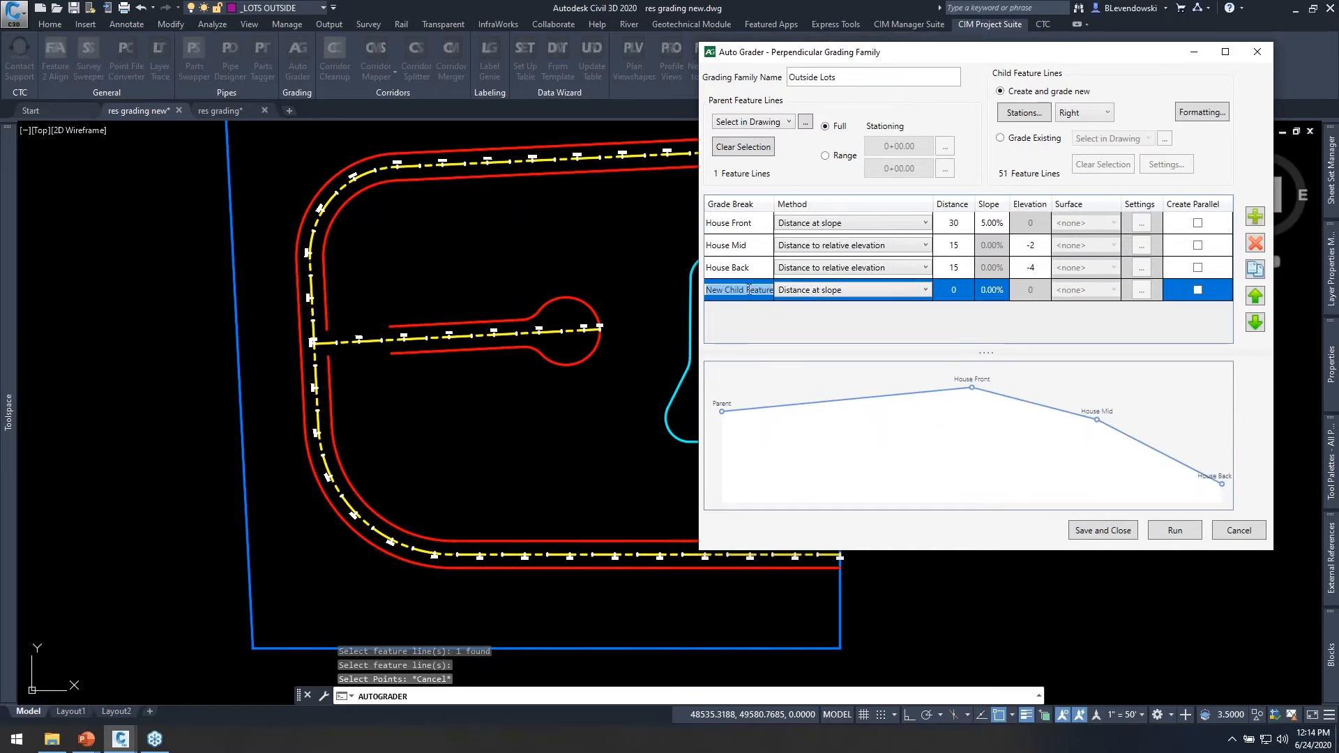
pyautogui.write('Lot Back')
pyautogui.press('Return')
pyautogui.click(952, 289)
pyautogui.write('60')
pyautogui.press('Tab')
pyautogui.write('-4')
pyautogui.press('Return')
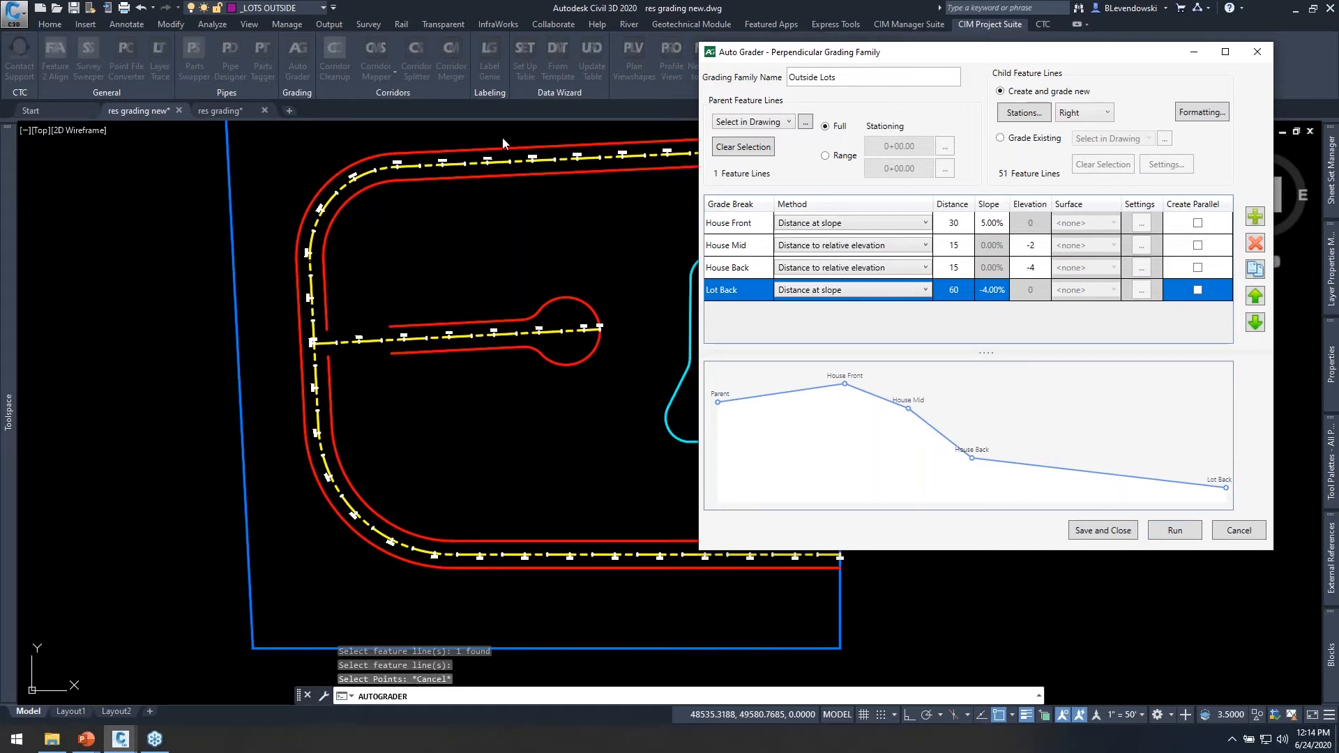
# Run the grading family, switch the child feature lines' side to Left, and run it again.
pyautogui.click(1168, 533)
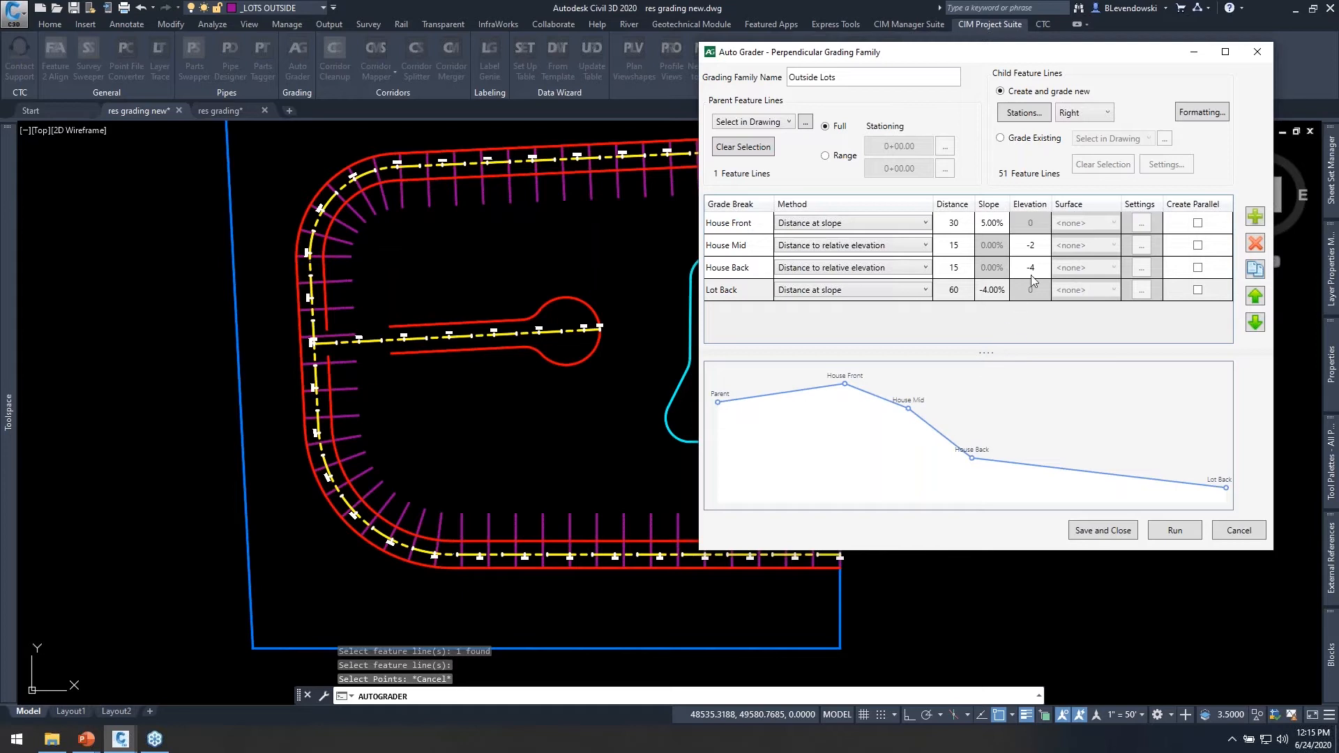
pyautogui.click(1101, 114)
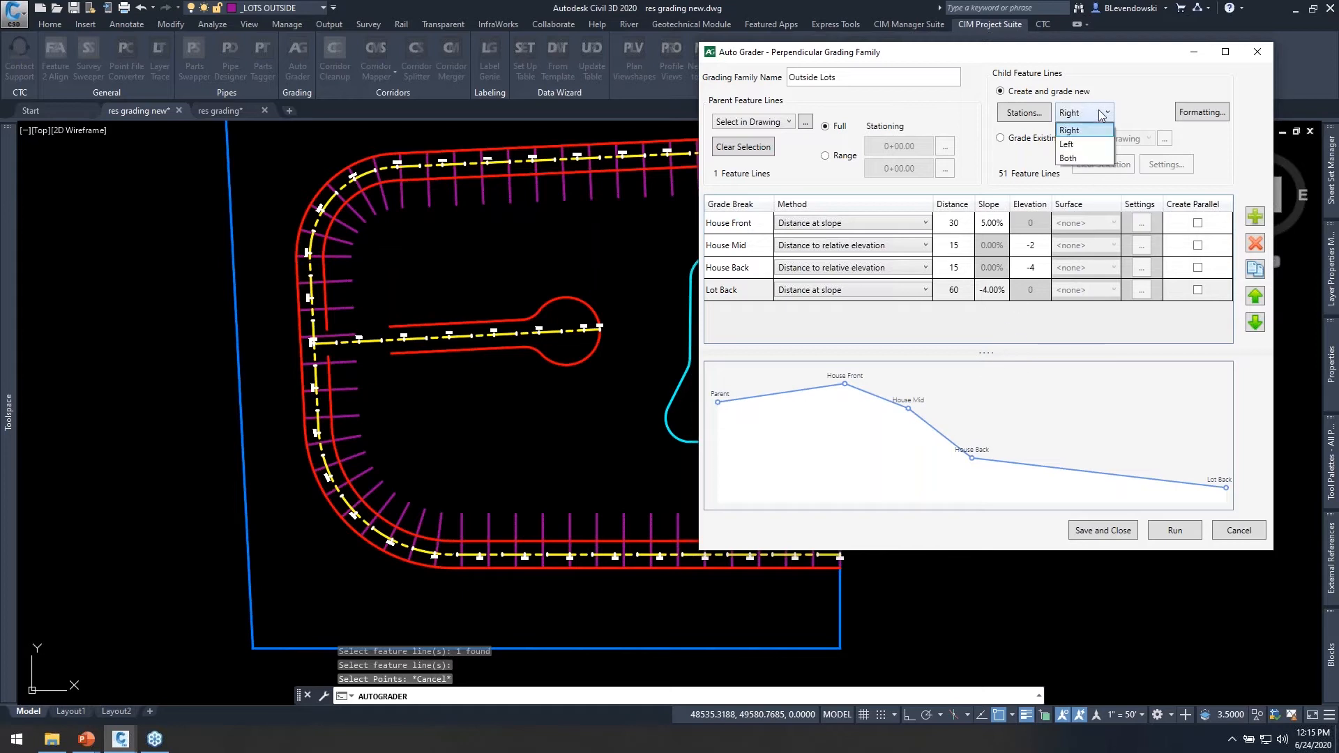
pyautogui.click(1074, 144)
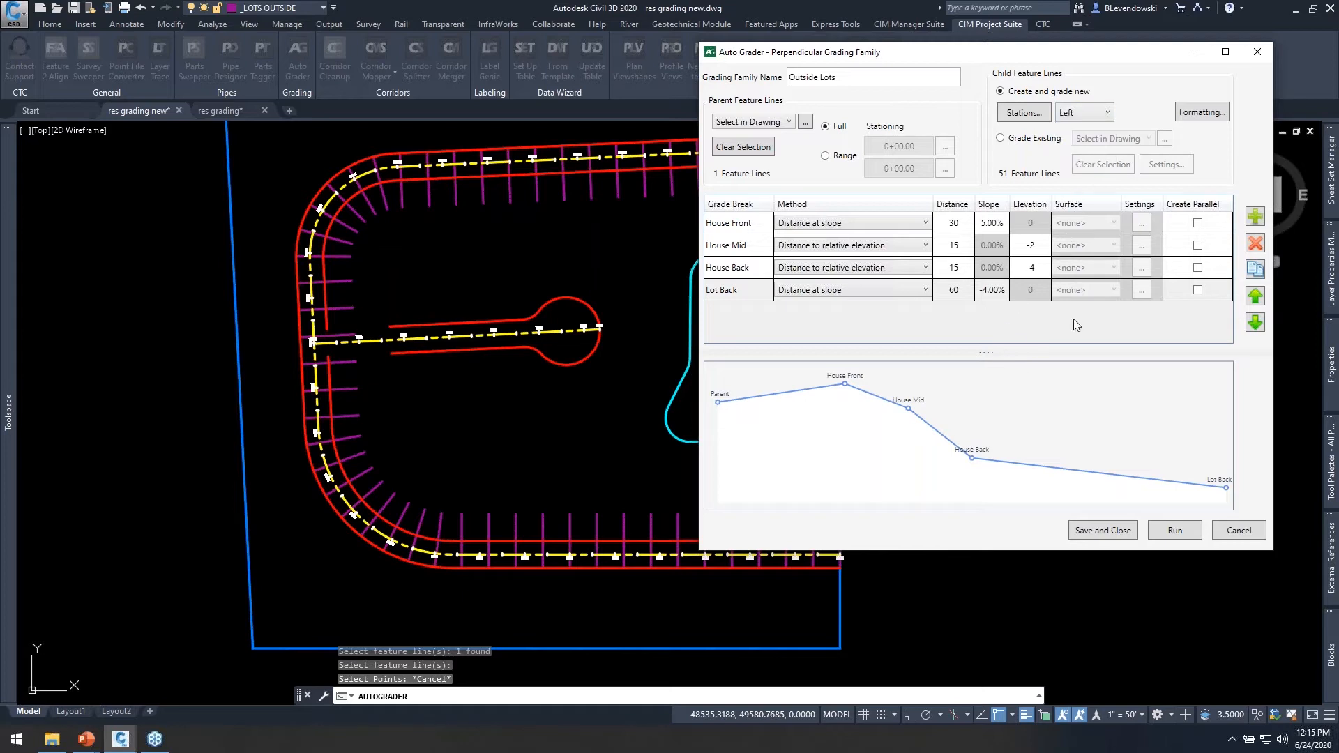
pyautogui.click(1179, 530)
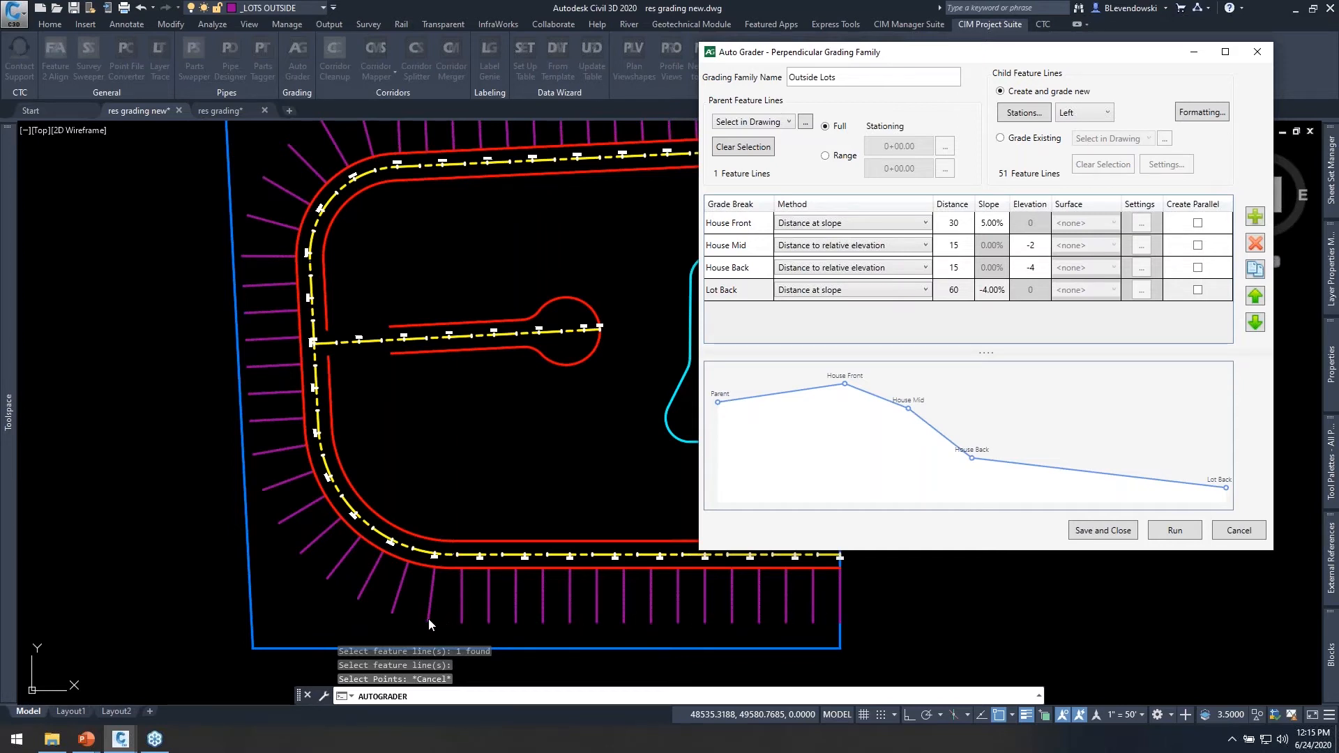
# Create a parallel feature line at the Lot Back grade break, with its formatting set to Match Default.
pyautogui.click(1197, 291)
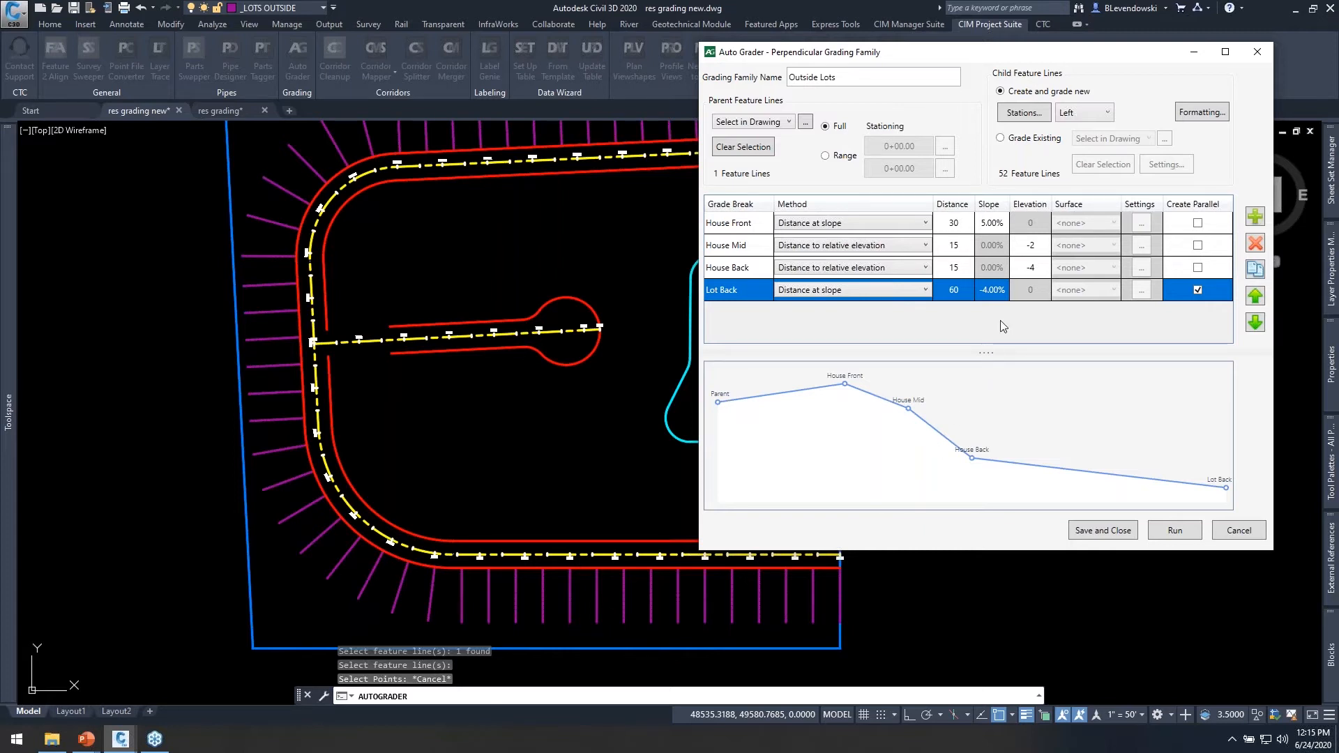
pyautogui.click(1201, 113)
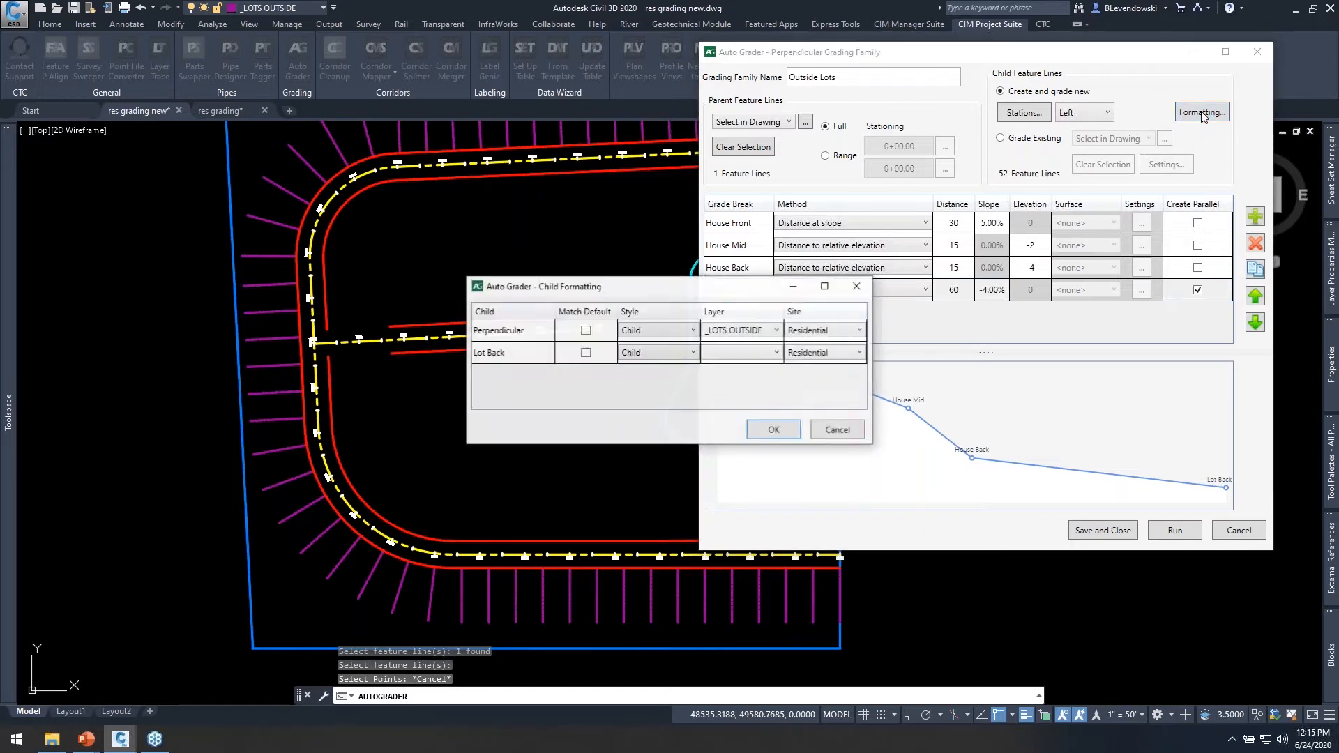
pyautogui.moveTo(664, 287); pyautogui.dragTo(529, 209)
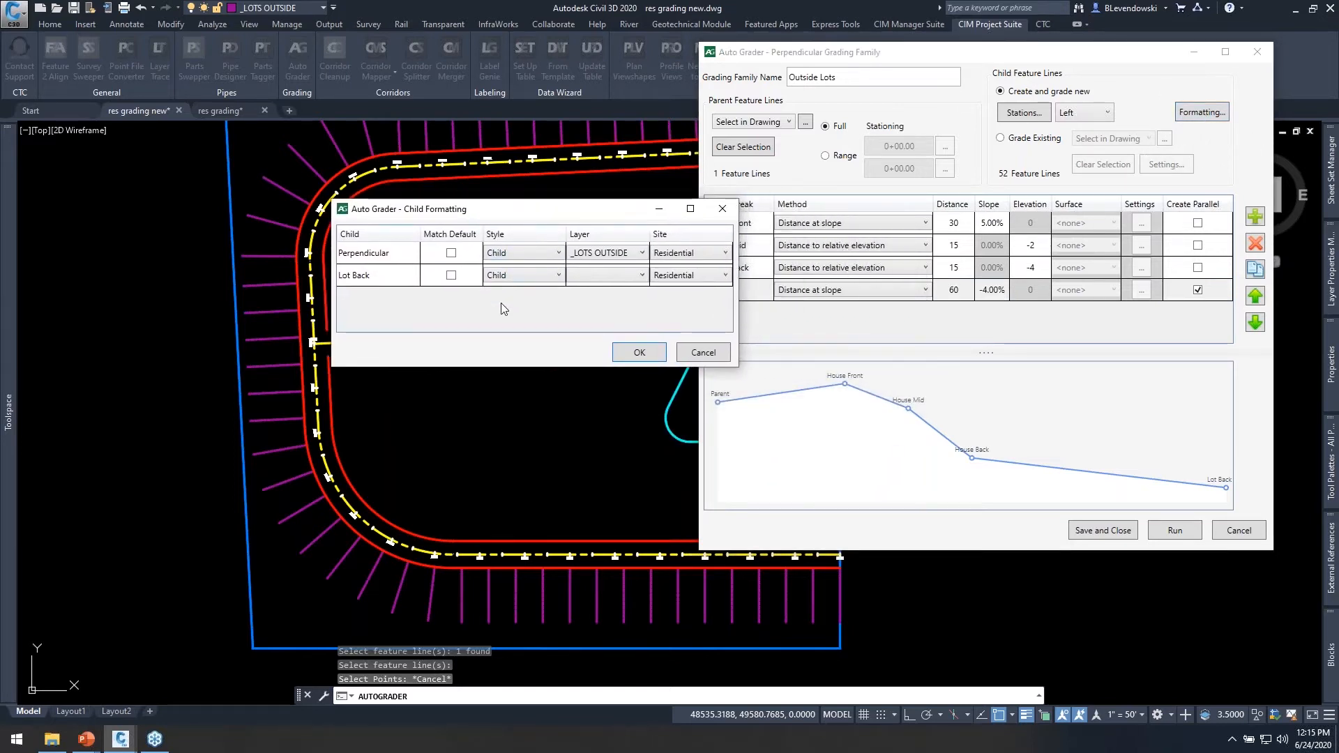
pyautogui.click(371, 257)
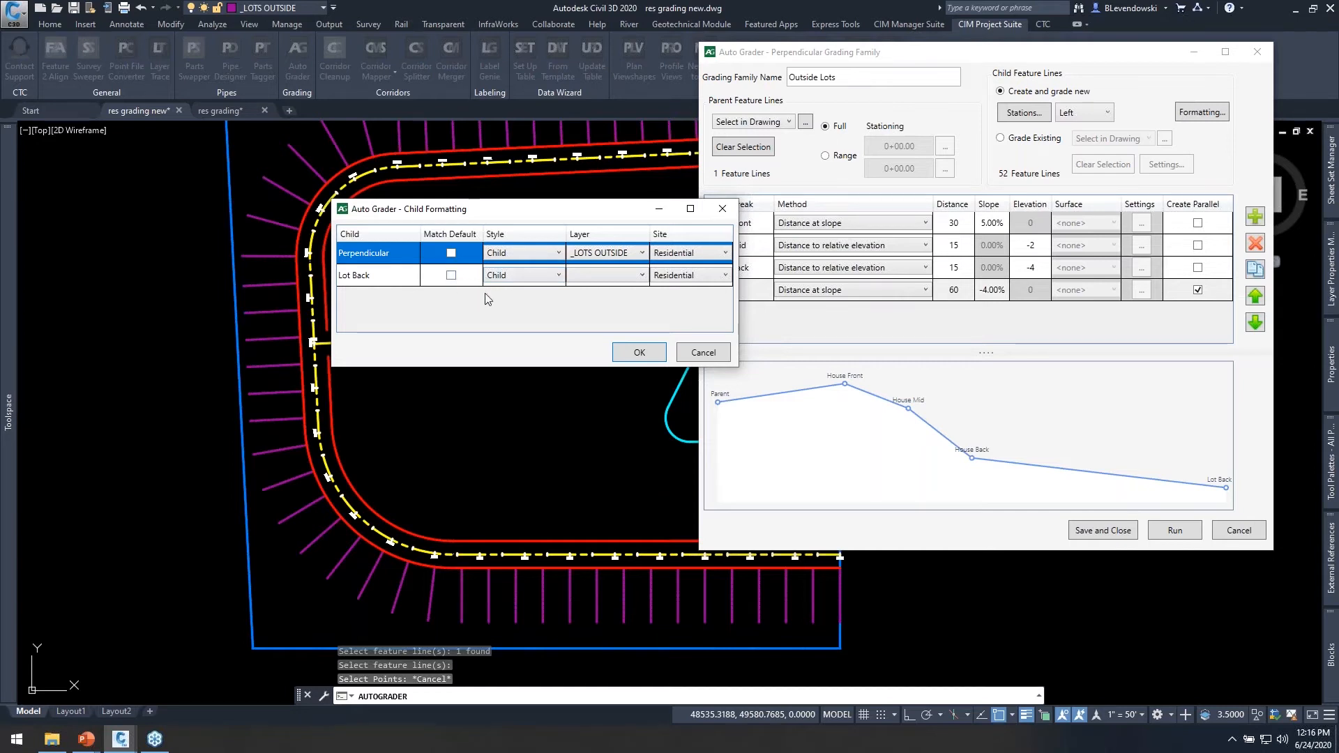
pyautogui.moveTo(596, 211); pyautogui.dragTo(519, 185)
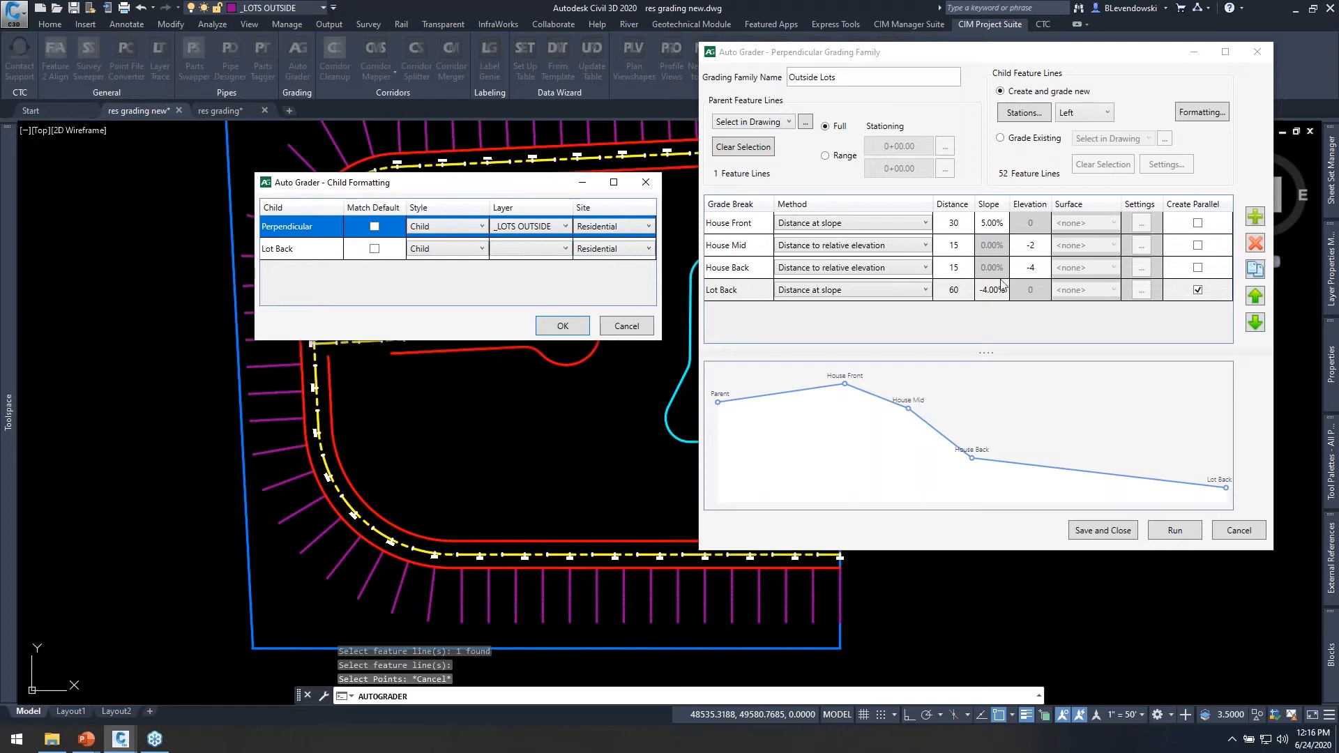
pyautogui.click(375, 249)
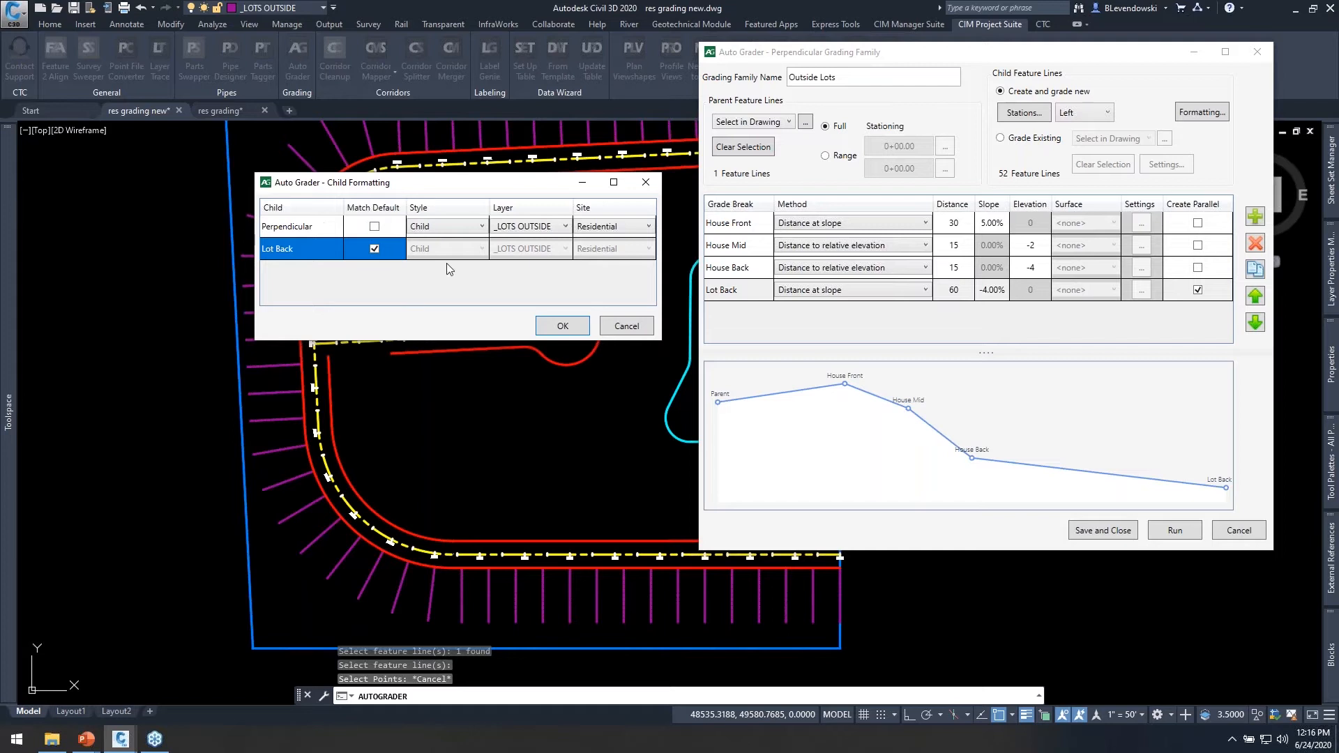
pyautogui.click(562, 327)
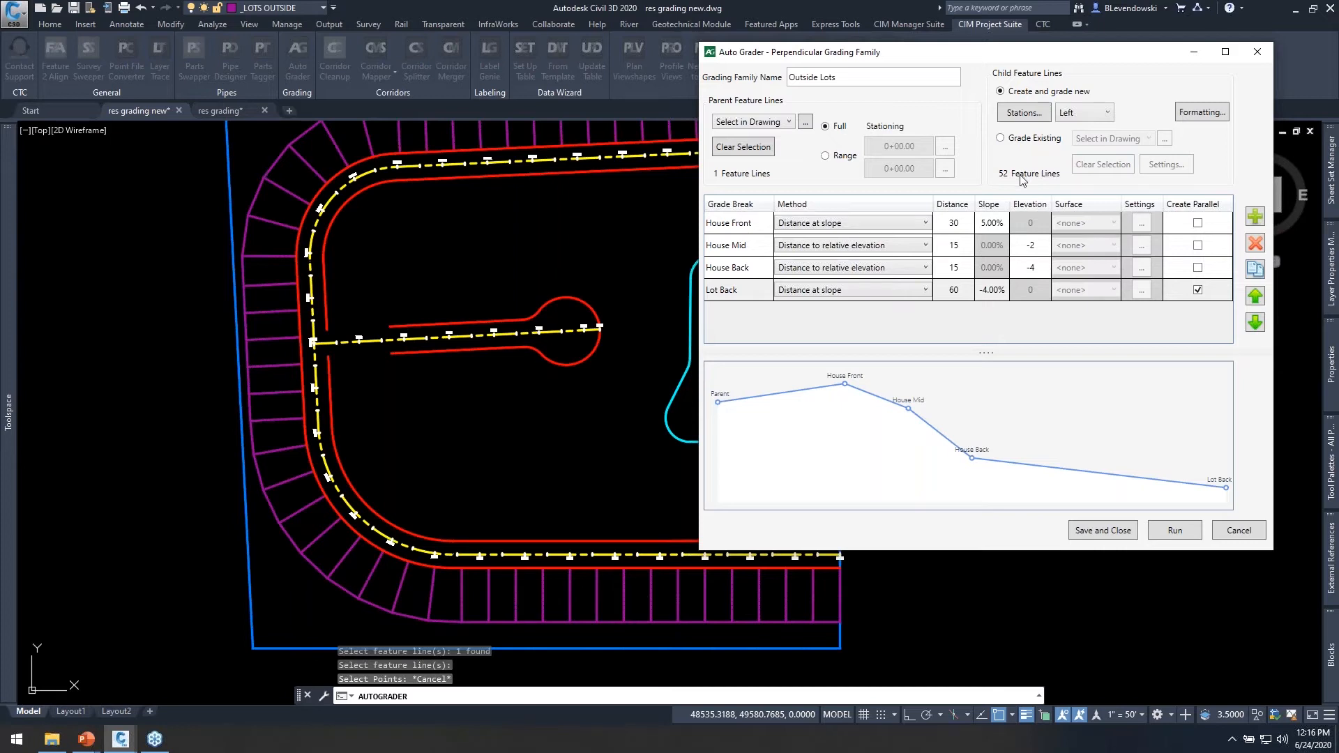
# Set the Lot Back distance to 80 and rerun the grading family.
pyautogui.click(953, 289)
pyautogui.write('80')
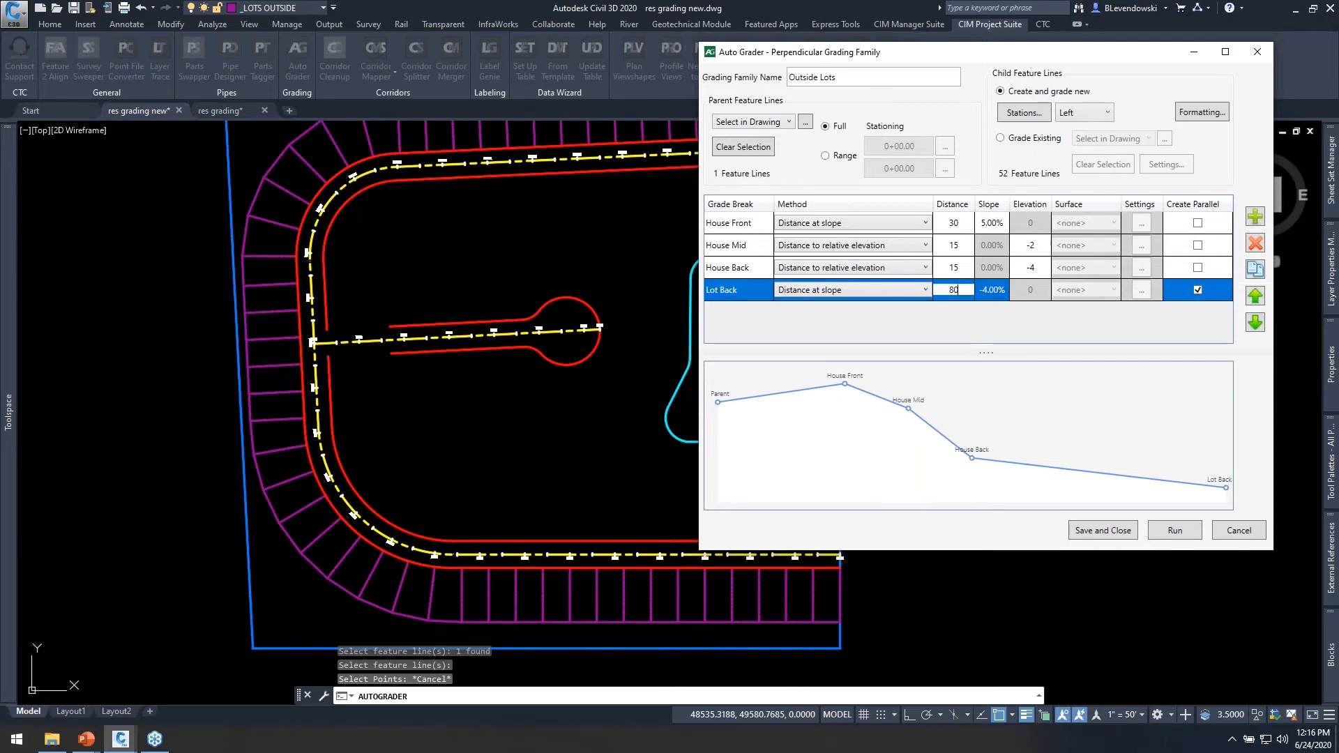
pyautogui.press('Tab')
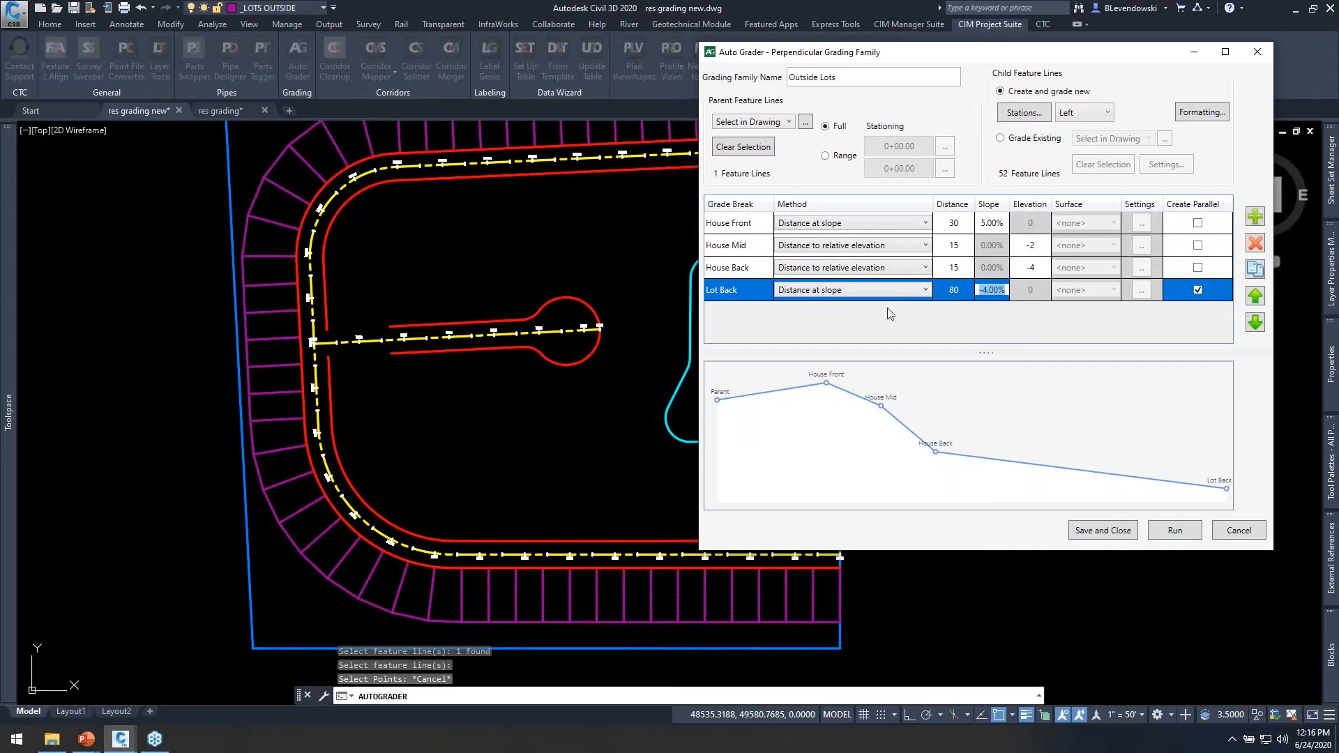
pyautogui.click(1177, 532)
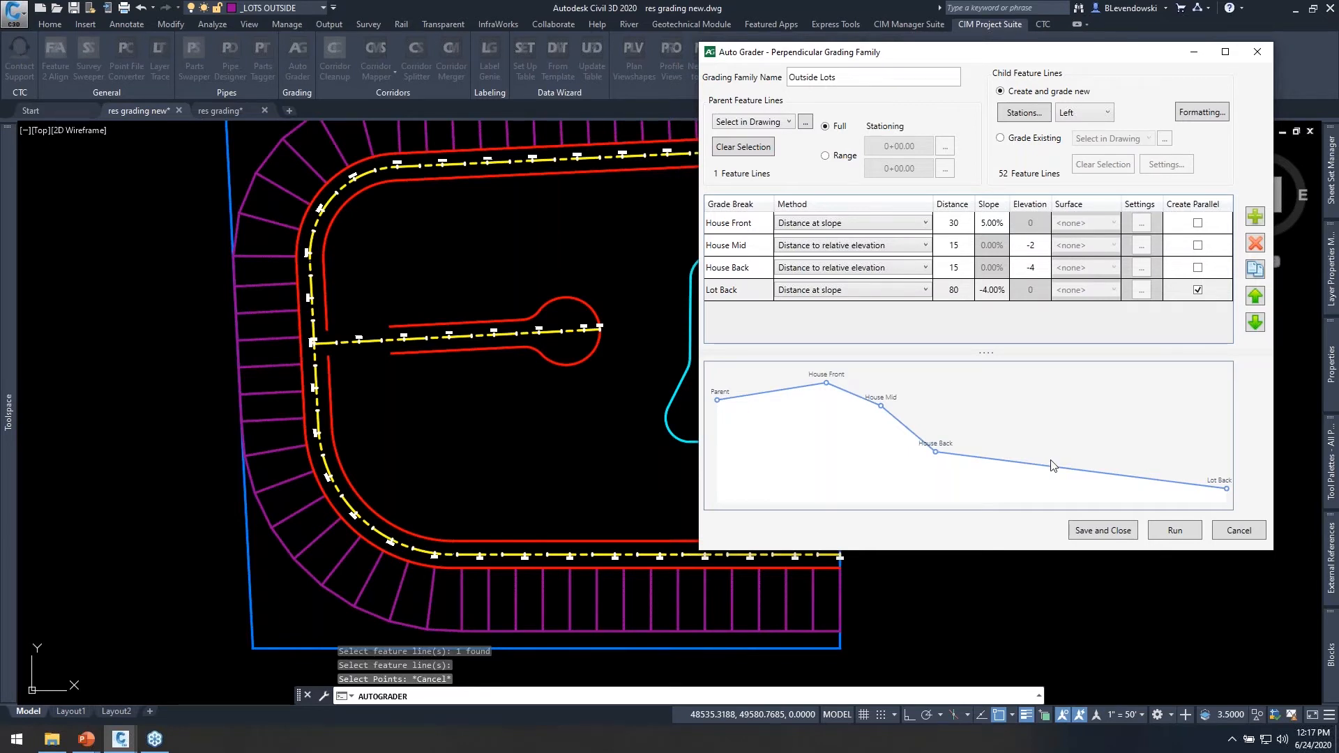
# Save and close the grading family, and assign the Outside Lots family to the Proposed surface.
pyautogui.click(1103, 530)
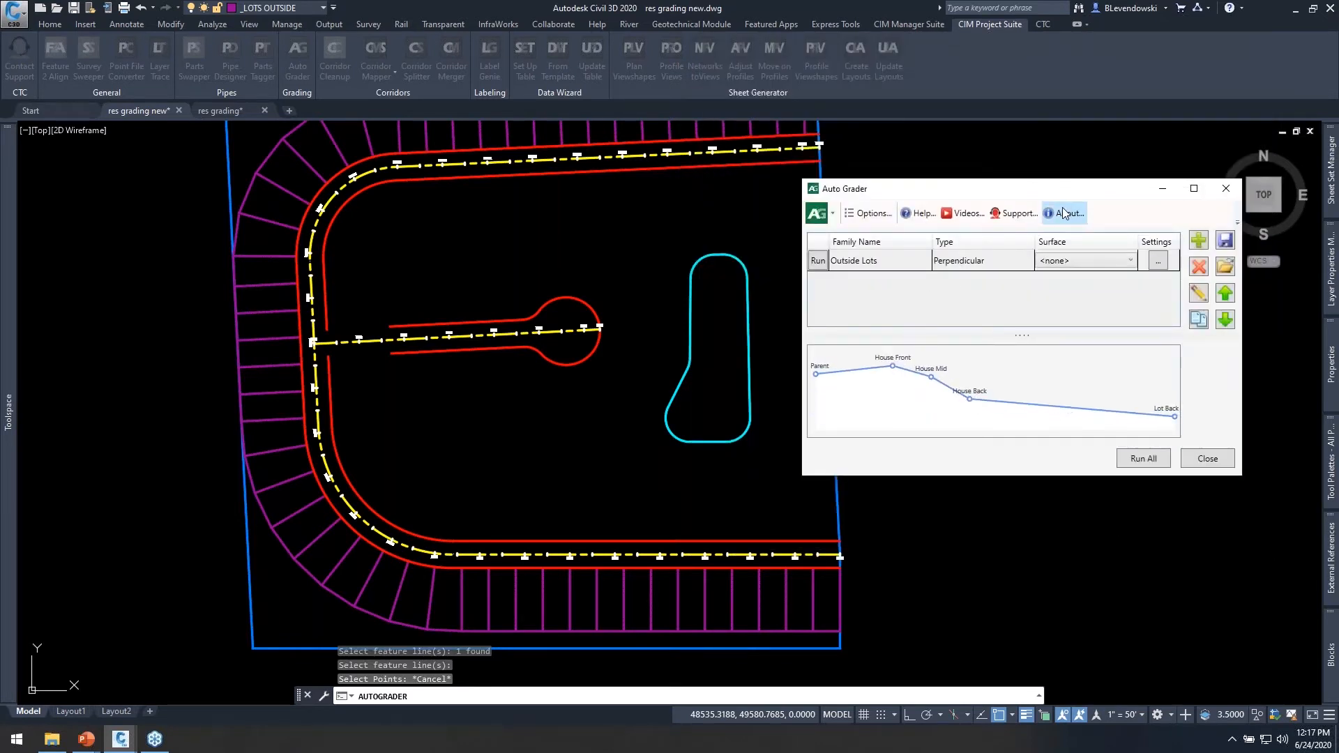
pyautogui.moveTo(1069, 197); pyautogui.dragTo(995, 163)
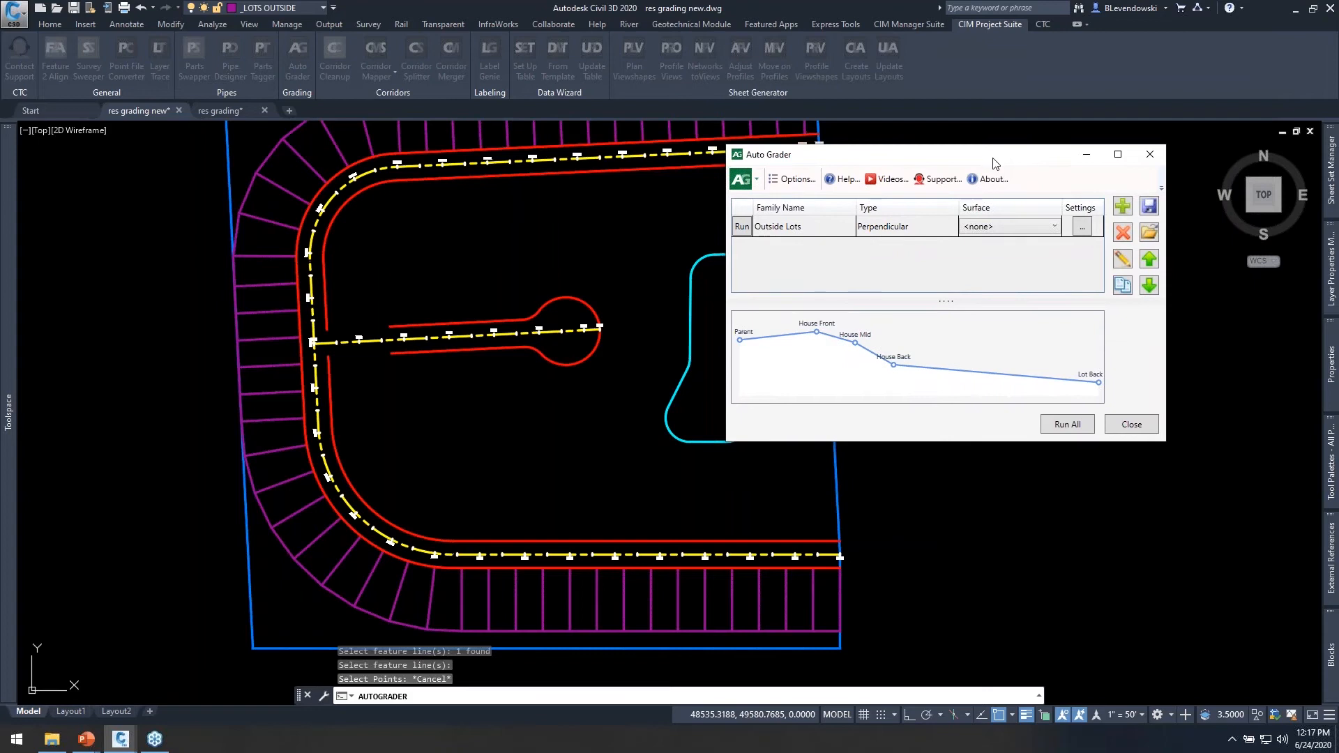
pyautogui.click(1007, 226)
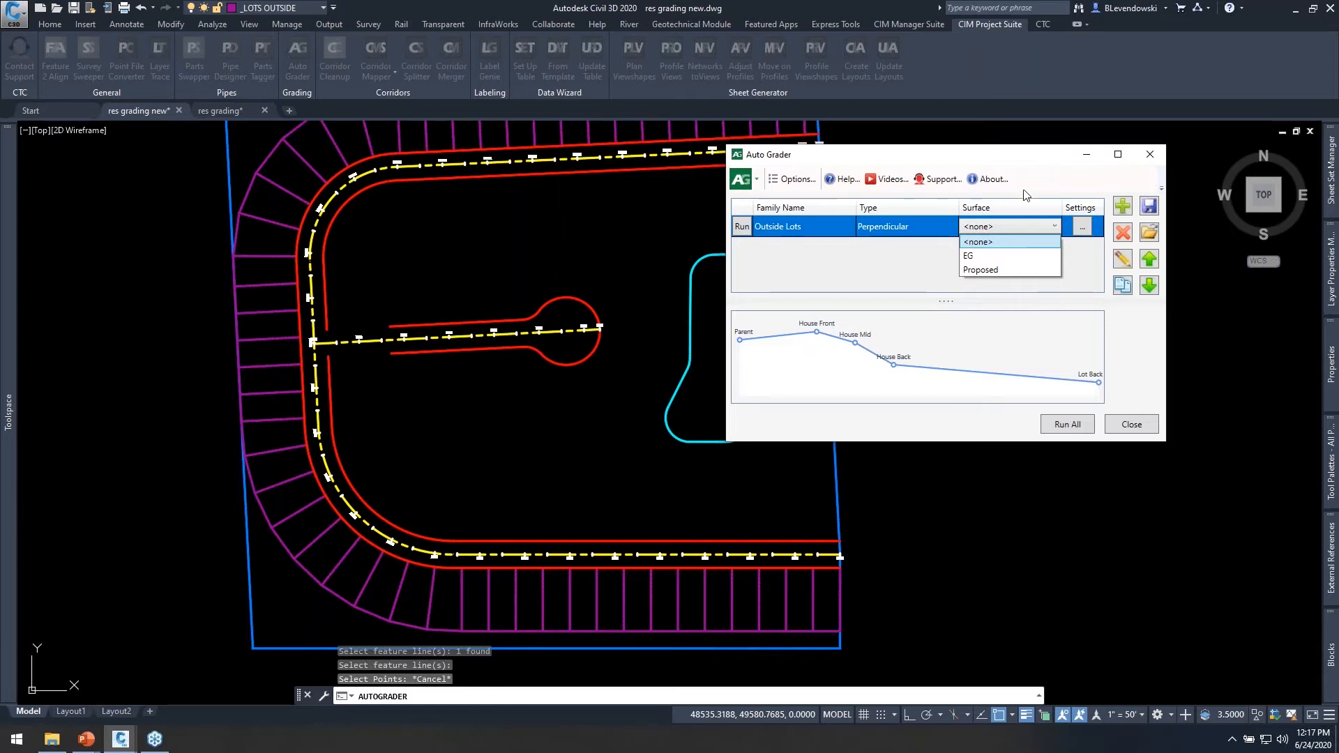
pyautogui.click(986, 271)
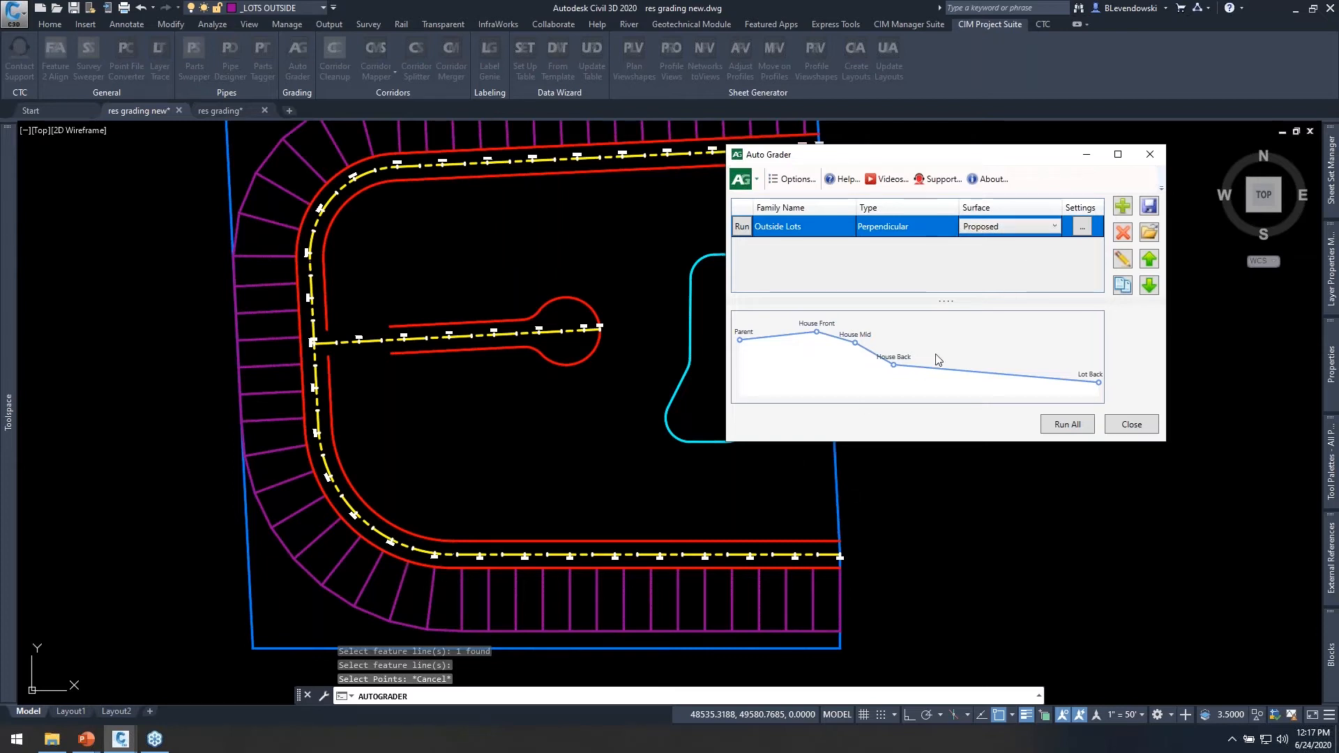
# Enable the supplementing distance of 25 in the Outside Lots family's breakline settings.
pyautogui.click(1078, 228)
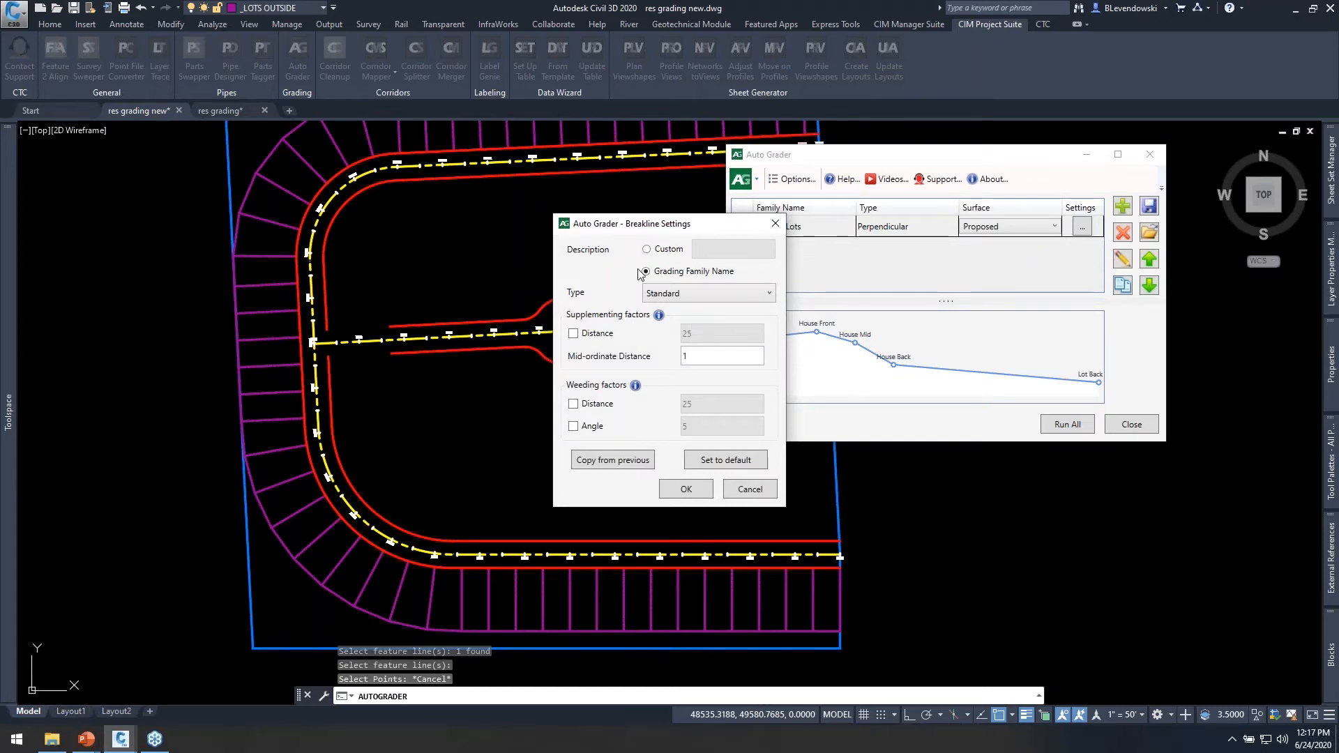
pyautogui.click(599, 335)
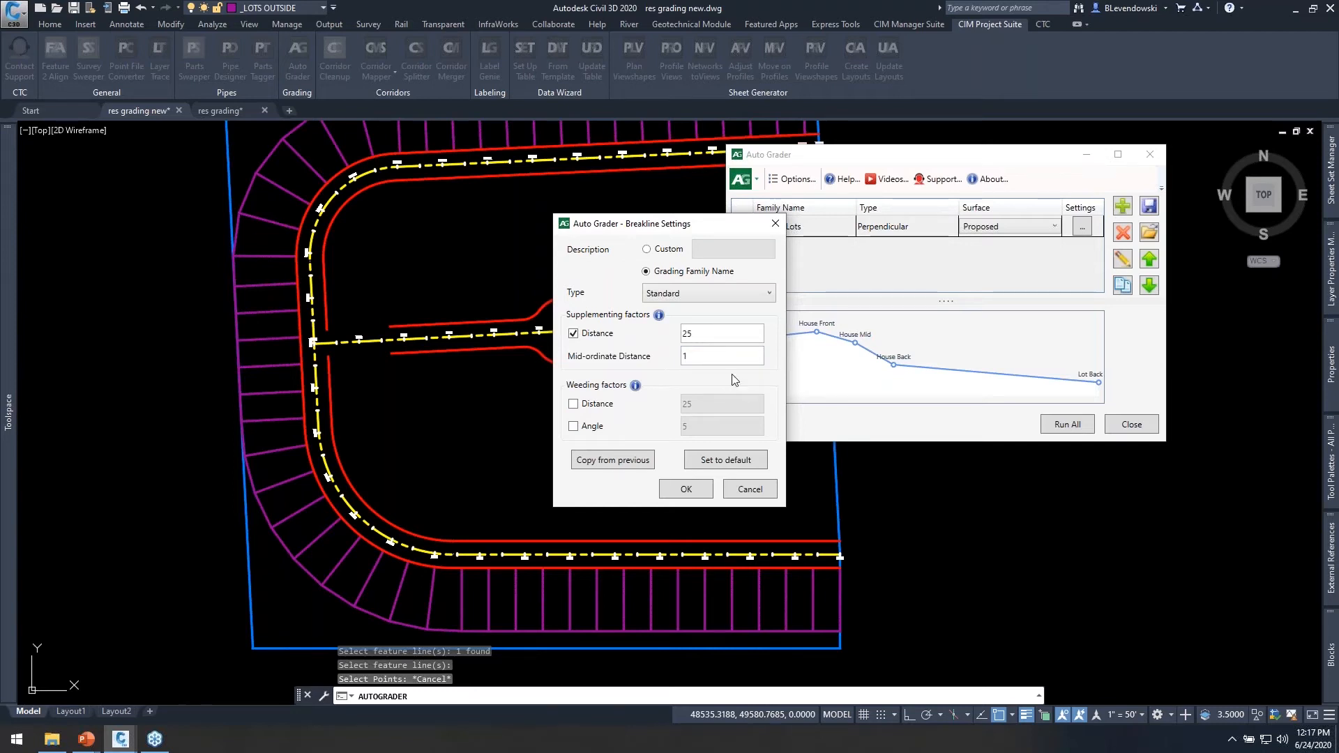
pyautogui.click(703, 484)
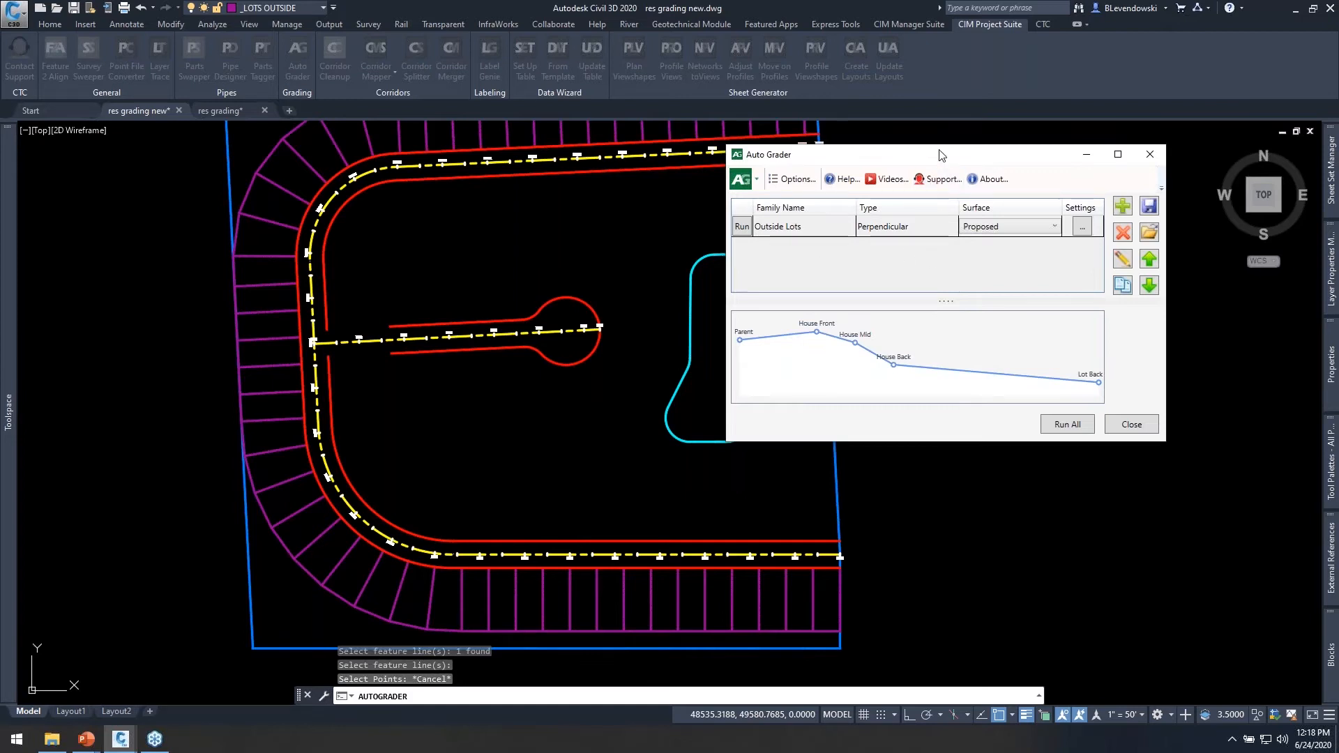
# Run the Outside Lots family from the family list and reopen the family for editing.
pyautogui.moveTo(942, 155); pyautogui.dragTo(988, 174)
pyautogui.click(787, 247)
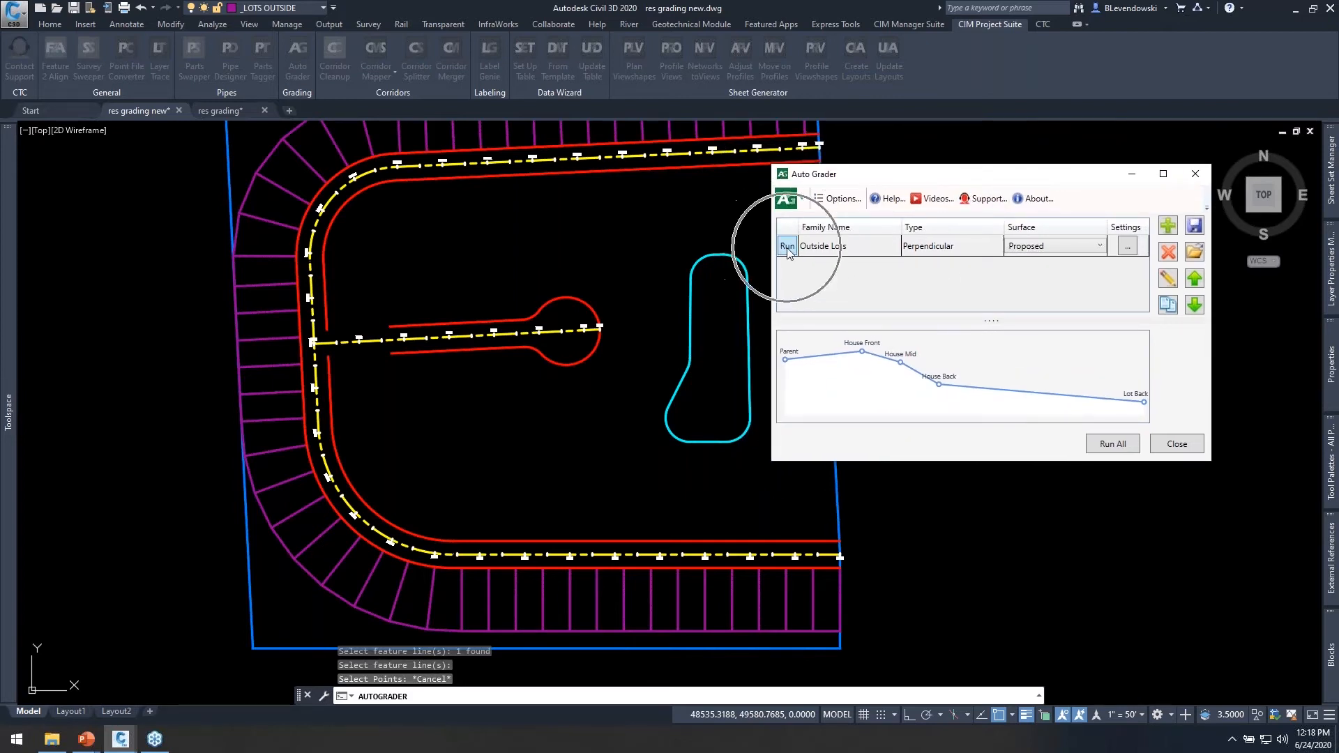
pyautogui.click(1168, 280)
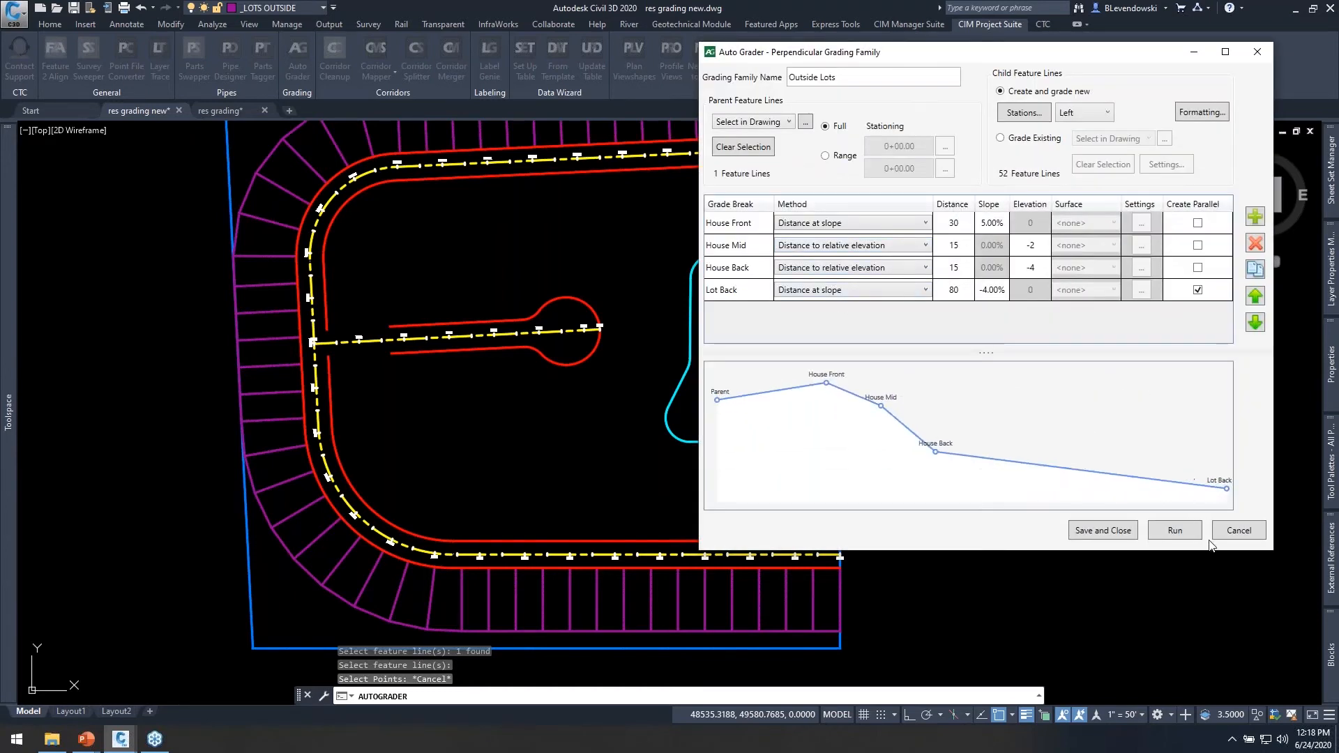
# Save the Outside Lots family, run it again from the family list, and close Auto Grader.
pyautogui.click(1180, 528)
pyautogui.click(1128, 527)
pyautogui.click(833, 256)
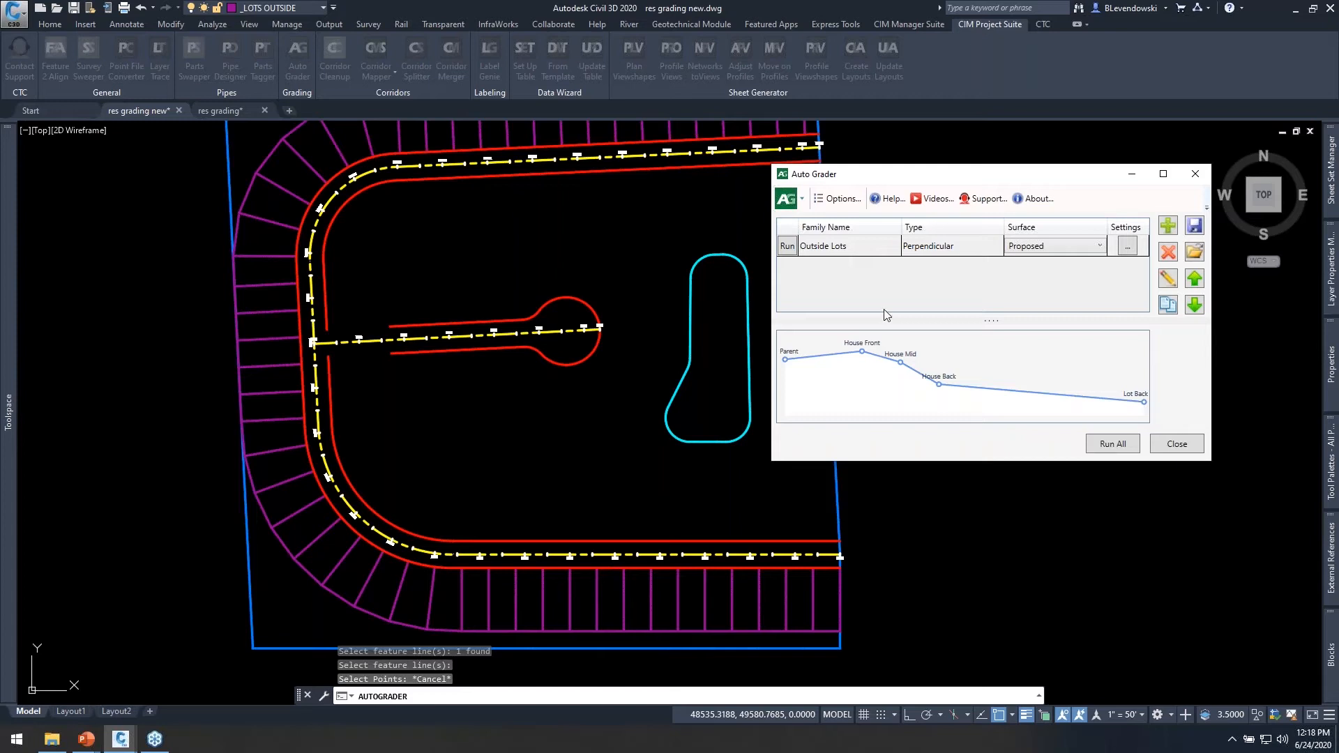
pyautogui.click(1115, 445)
pyautogui.click(786, 248)
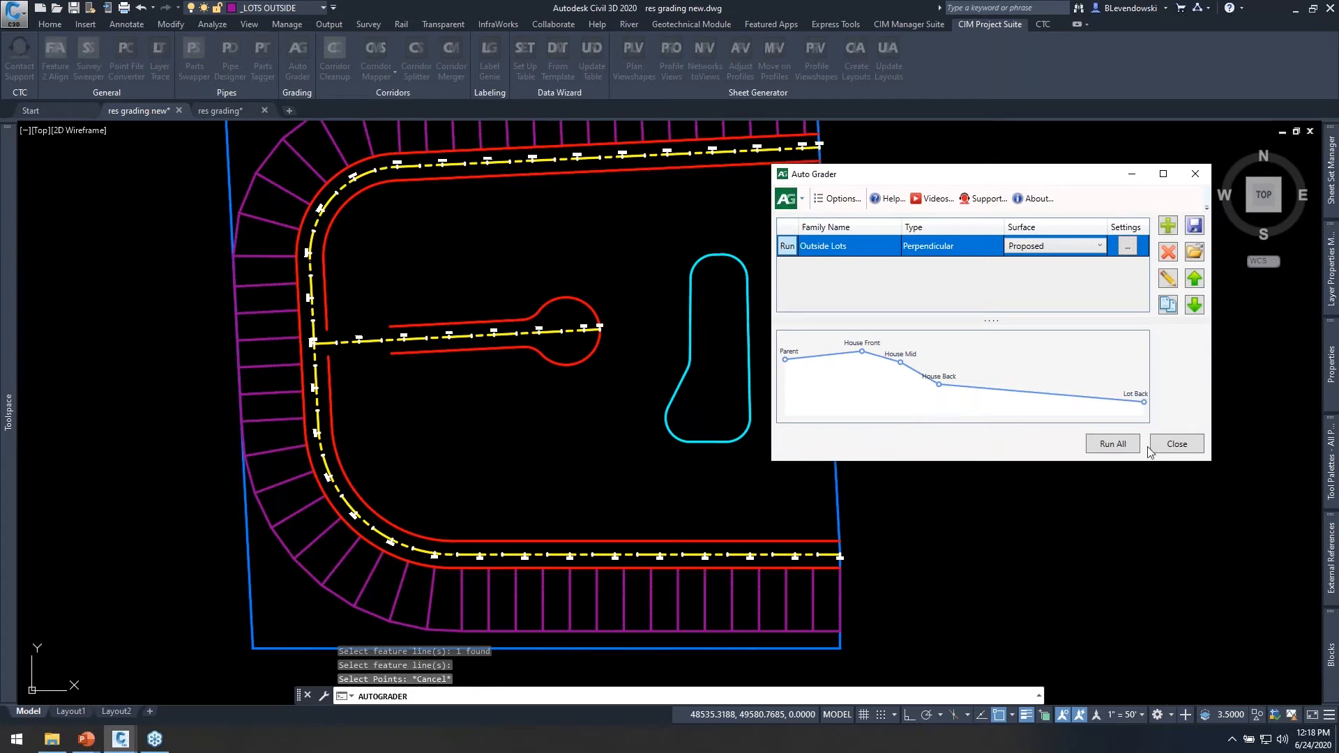
pyautogui.click(1175, 445)
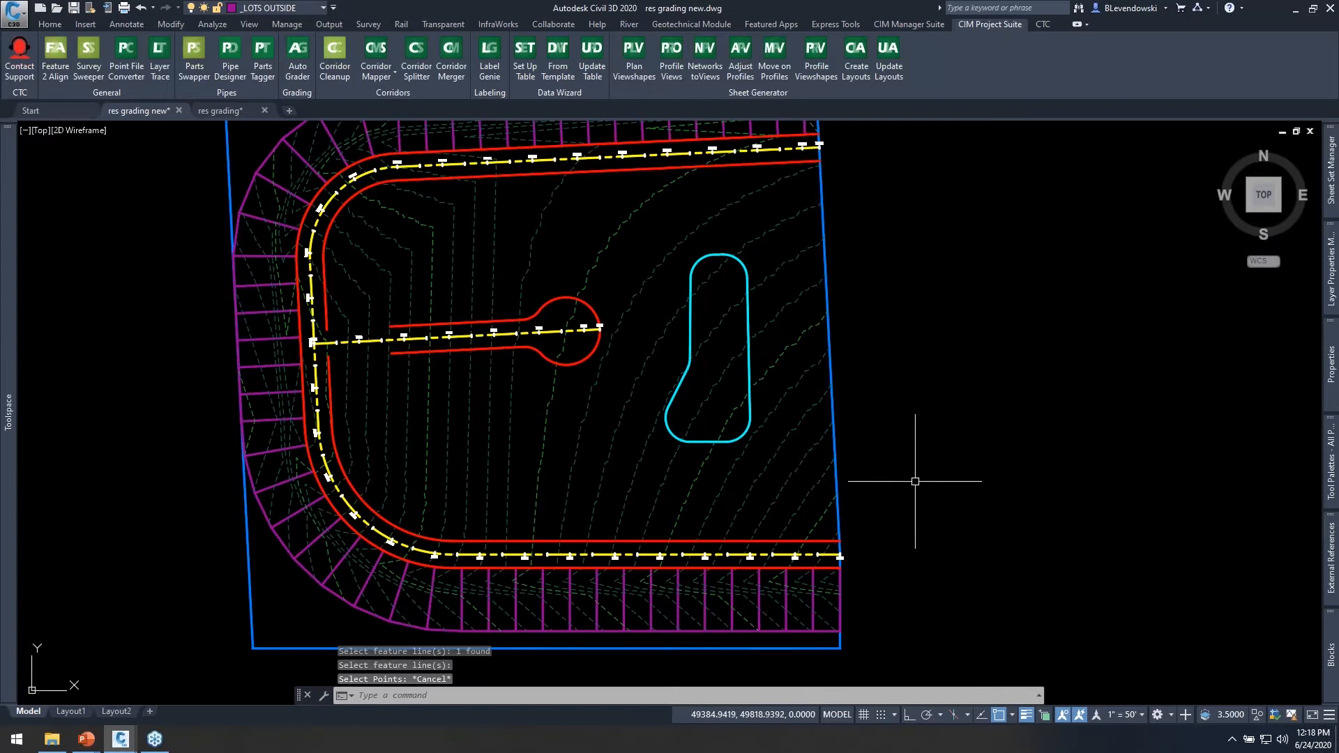
# Open the Proposed surface in the Object Viewer and inspect the graded lots around the curved corner in 3D.
pyautogui.scroll(2, 668, 609)
pyautogui.press('Escape')
pyautogui.press('Escape')
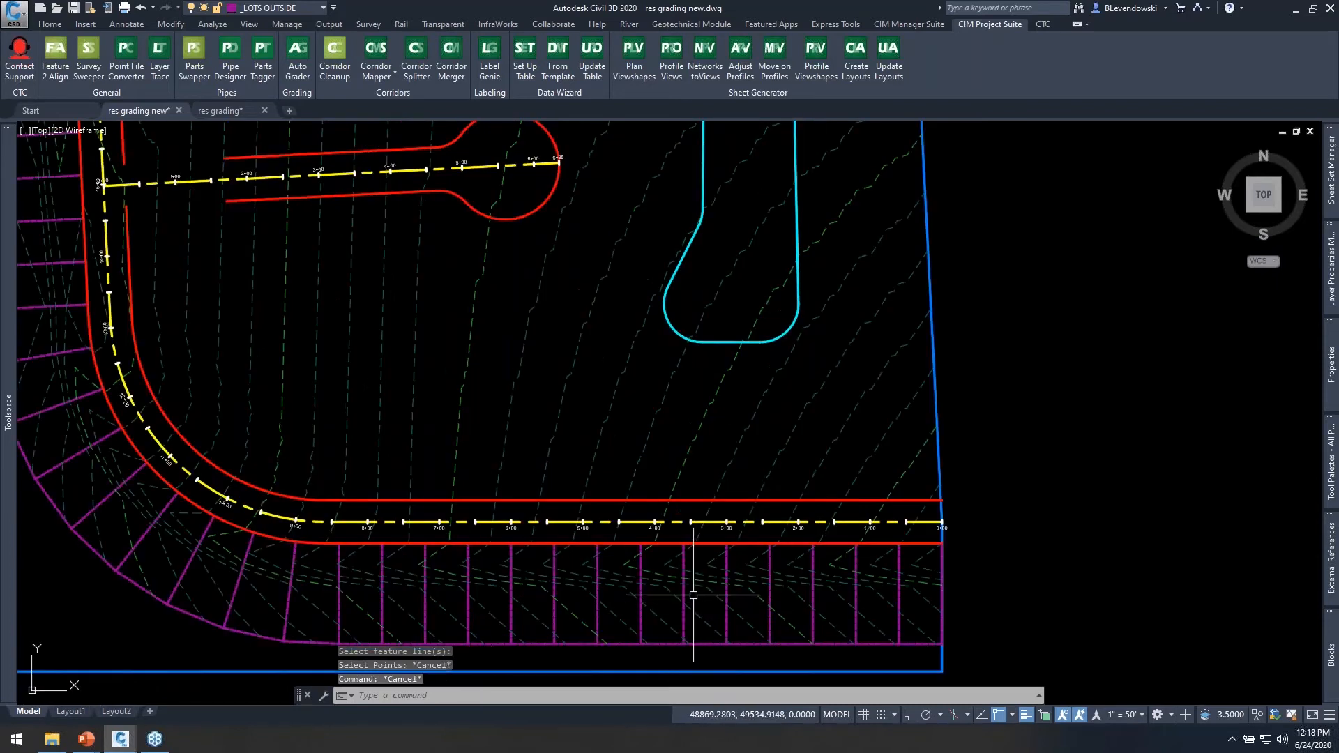
pyautogui.moveTo(714, 567); pyautogui.dragTo(767, 502, button='middle')
pyautogui.click(846, 473)
pyautogui.rightClick(846, 473)
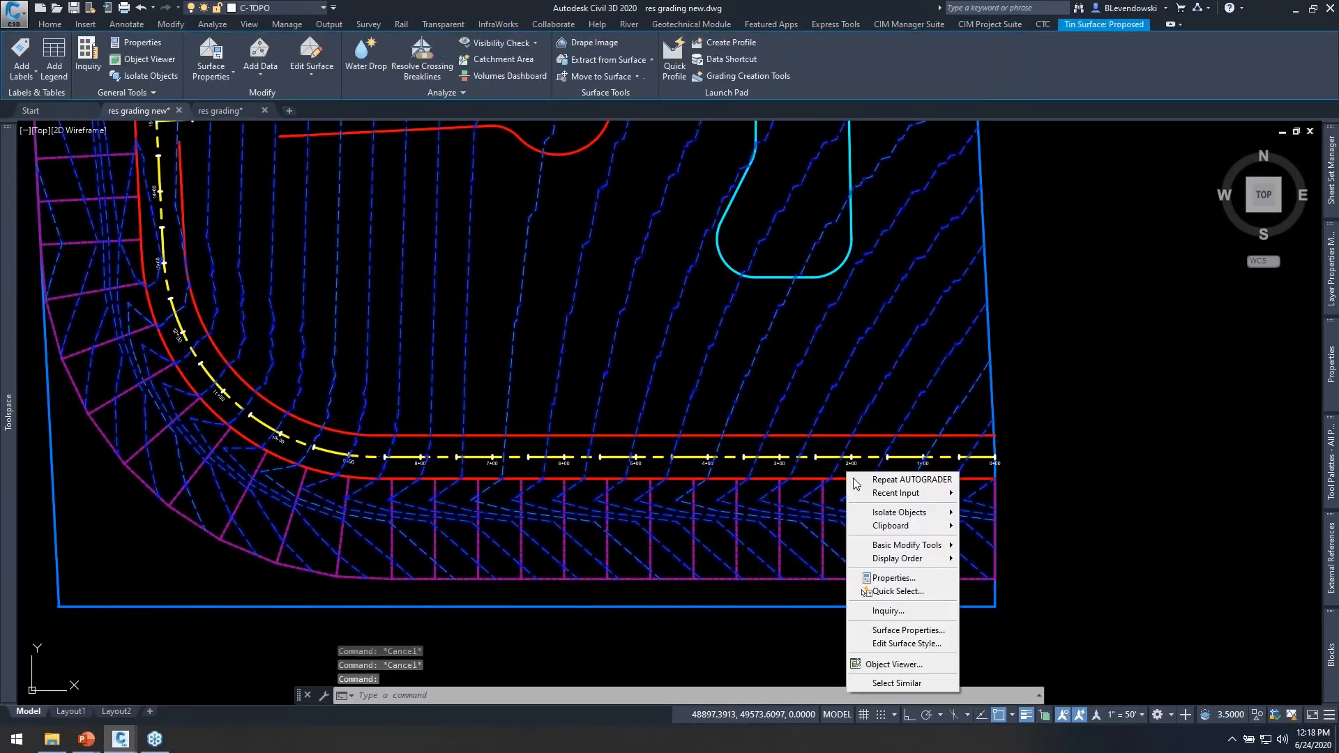
pyautogui.click(901, 666)
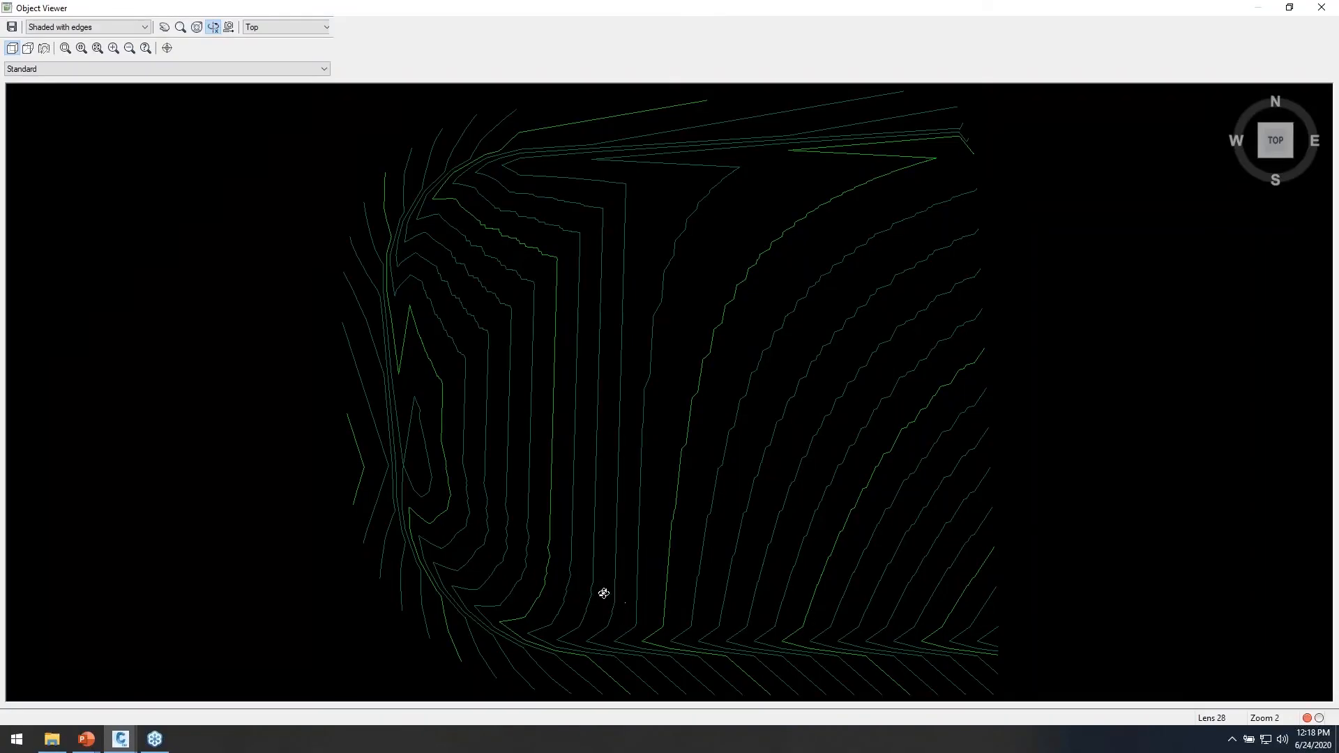
pyautogui.moveTo(604, 592); pyautogui.dragTo(741, 430)
pyautogui.scroll(4, 642, 448)
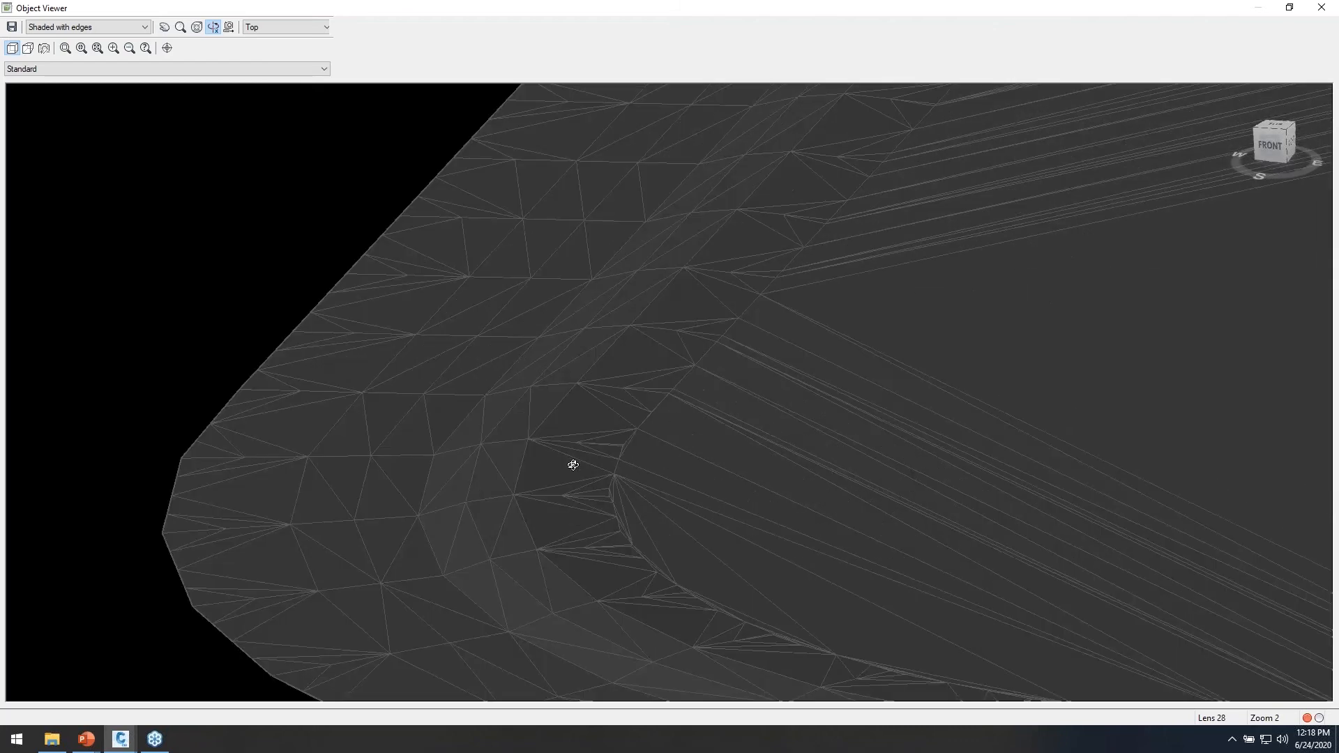
pyautogui.moveTo(573, 465); pyautogui.dragTo(781, 415, button='middle')
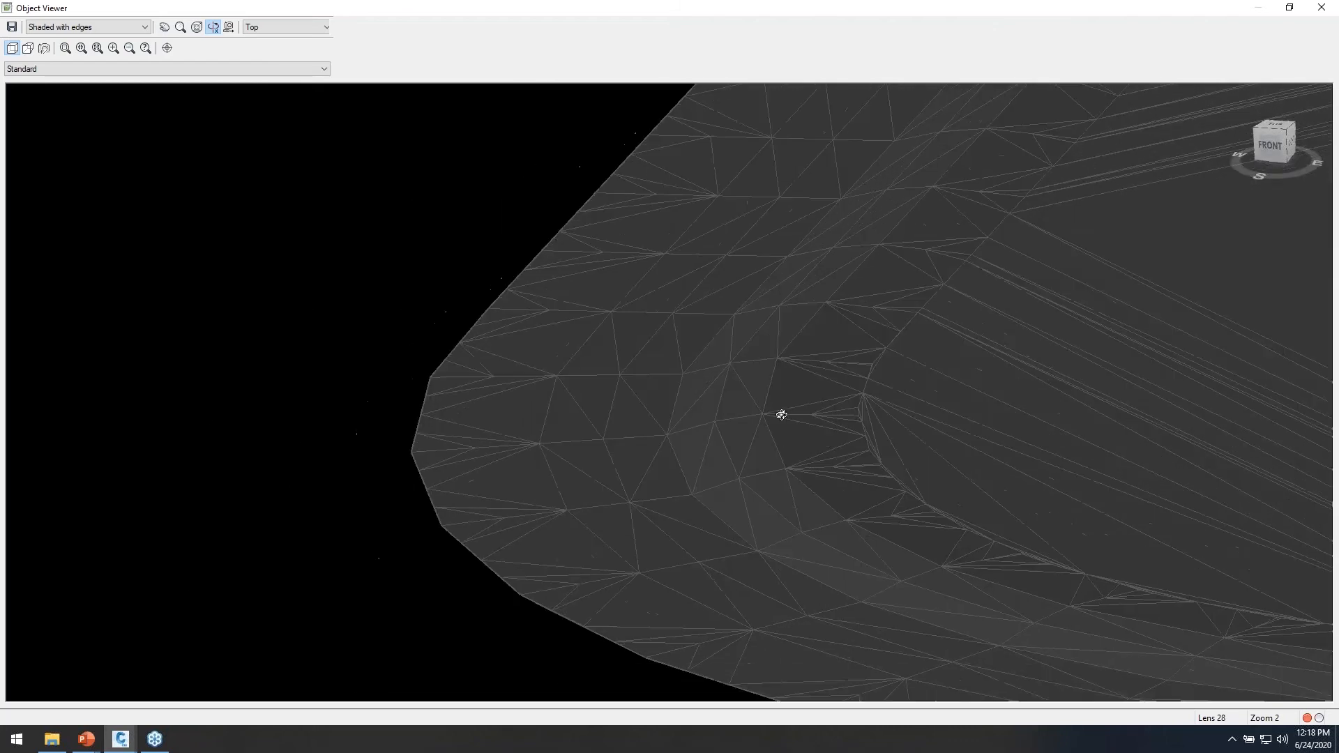
pyautogui.moveTo(689, 423)
pyautogui.mouseDown(button='middle')
pyautogui.moveTo(685, 565)
pyautogui.moveTo(412, 245)
pyautogui.mouseUp(button='middle')
pyautogui.moveTo(812, 470)
pyautogui.mouseDown(button='middle')
pyautogui.moveTo(610, 367)
pyautogui.moveTo(619, 343)
pyautogui.moveTo(656, 416)
pyautogui.moveTo(652, 442)
pyautogui.moveTo(809, 425)
pyautogui.mouseUp(button='middle')
pyautogui.press('Escape')
# Examine the Proposed surface contours across the site and along the outside lots at the southwest curve.
pyautogui.scroll(-2, 630, 424)
pyautogui.scroll(2, 708, 437)
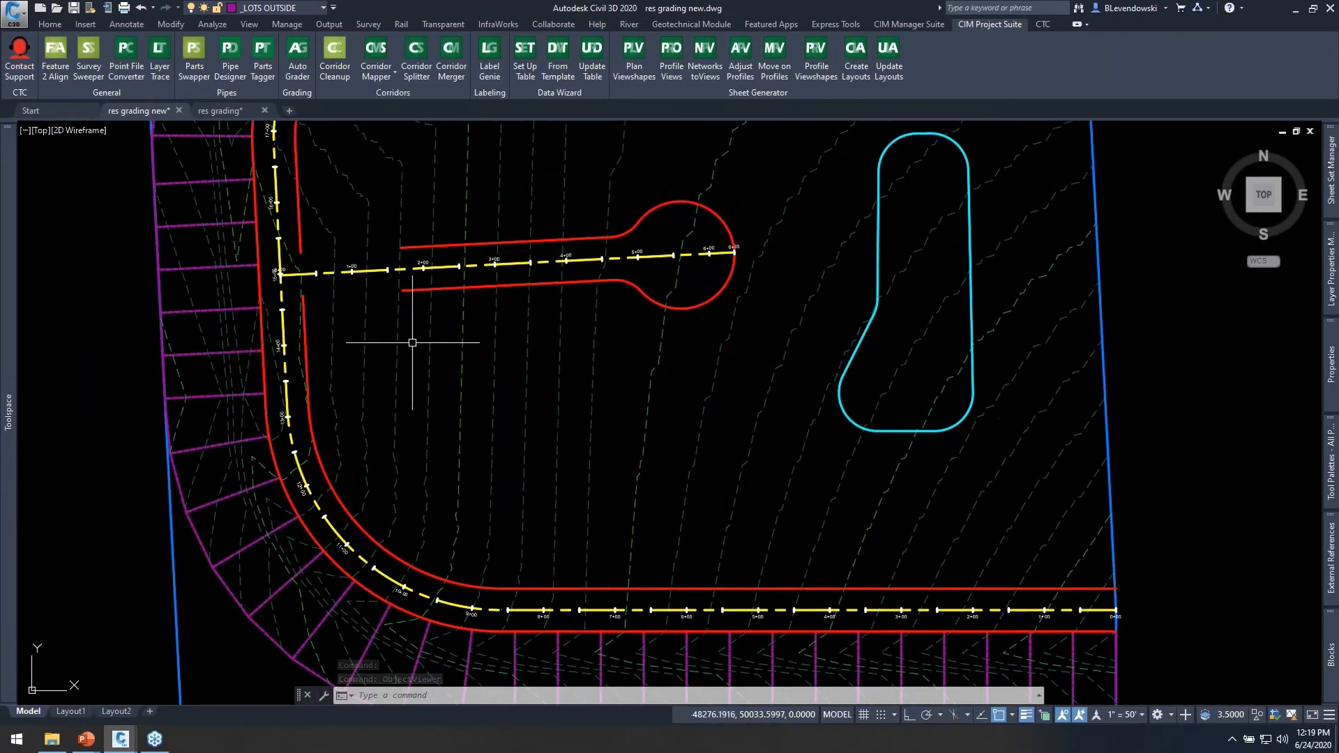
pyautogui.moveTo(615, 436); pyautogui.dragTo(659, 528, button='middle')
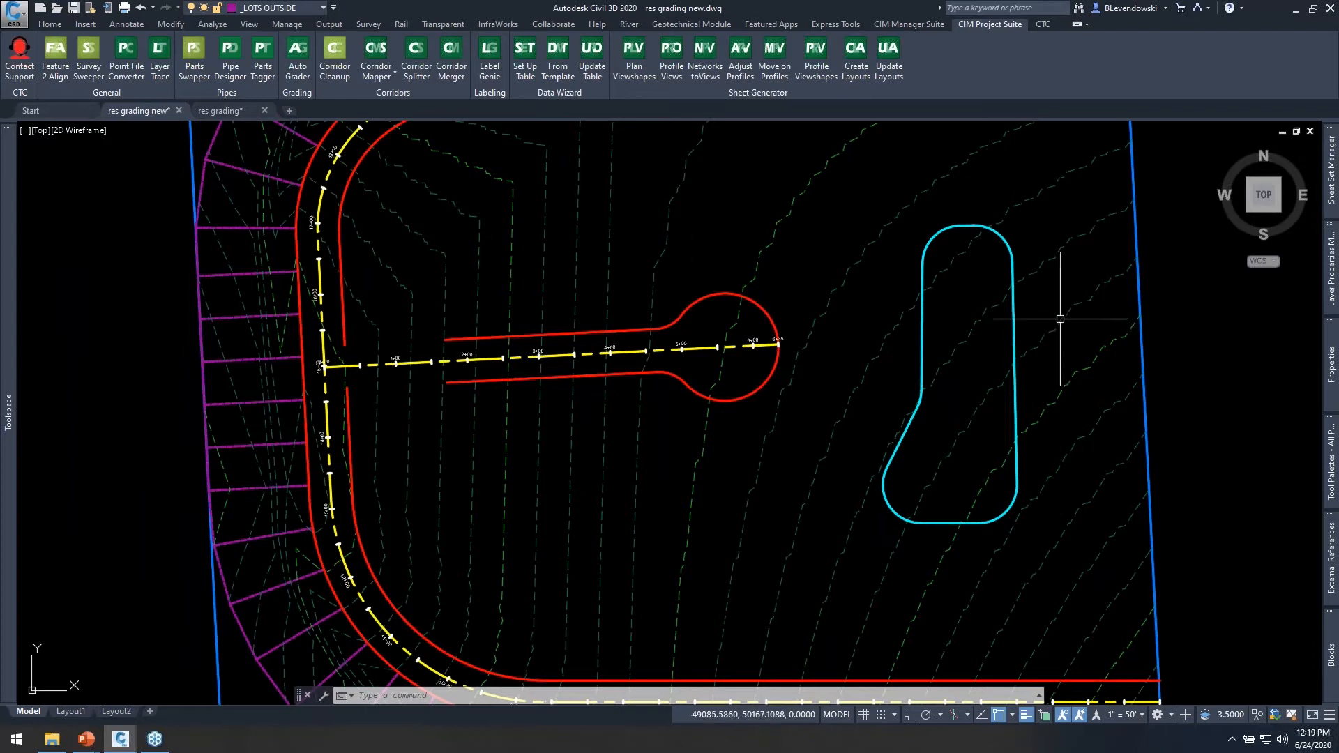
pyautogui.scroll(-2, 929, 336)
pyautogui.moveTo(837, 388); pyautogui.dragTo(756, 385, button='middle')
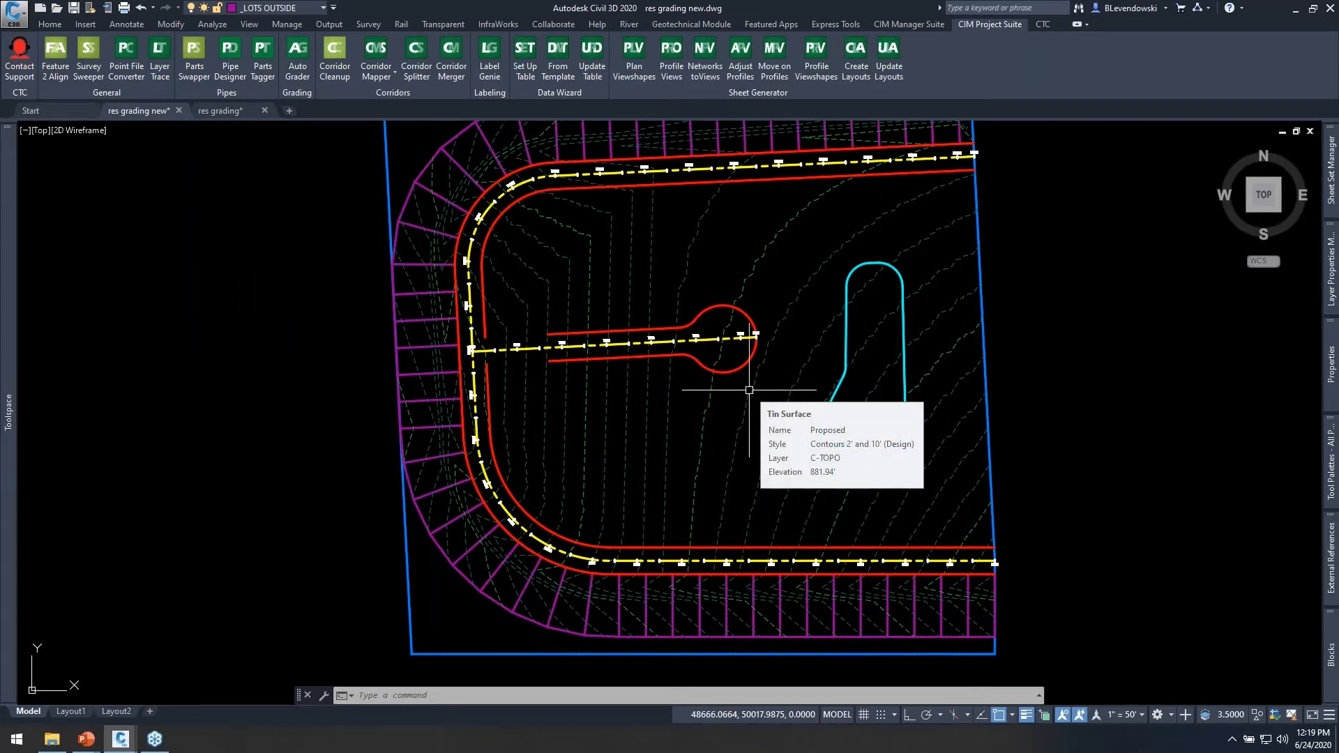
pyautogui.moveTo(647, 514); pyautogui.dragTo(663, 433, button='middle')
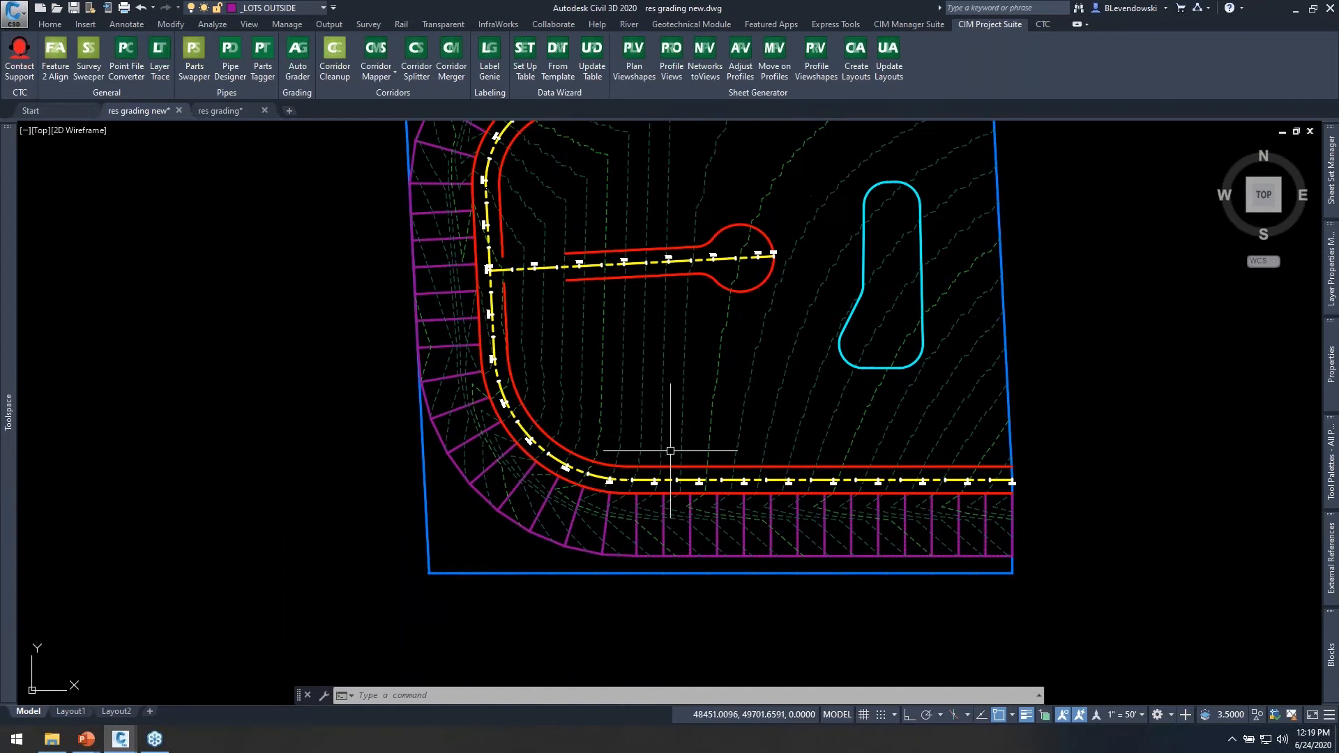
pyautogui.scroll(2, 656, 520)
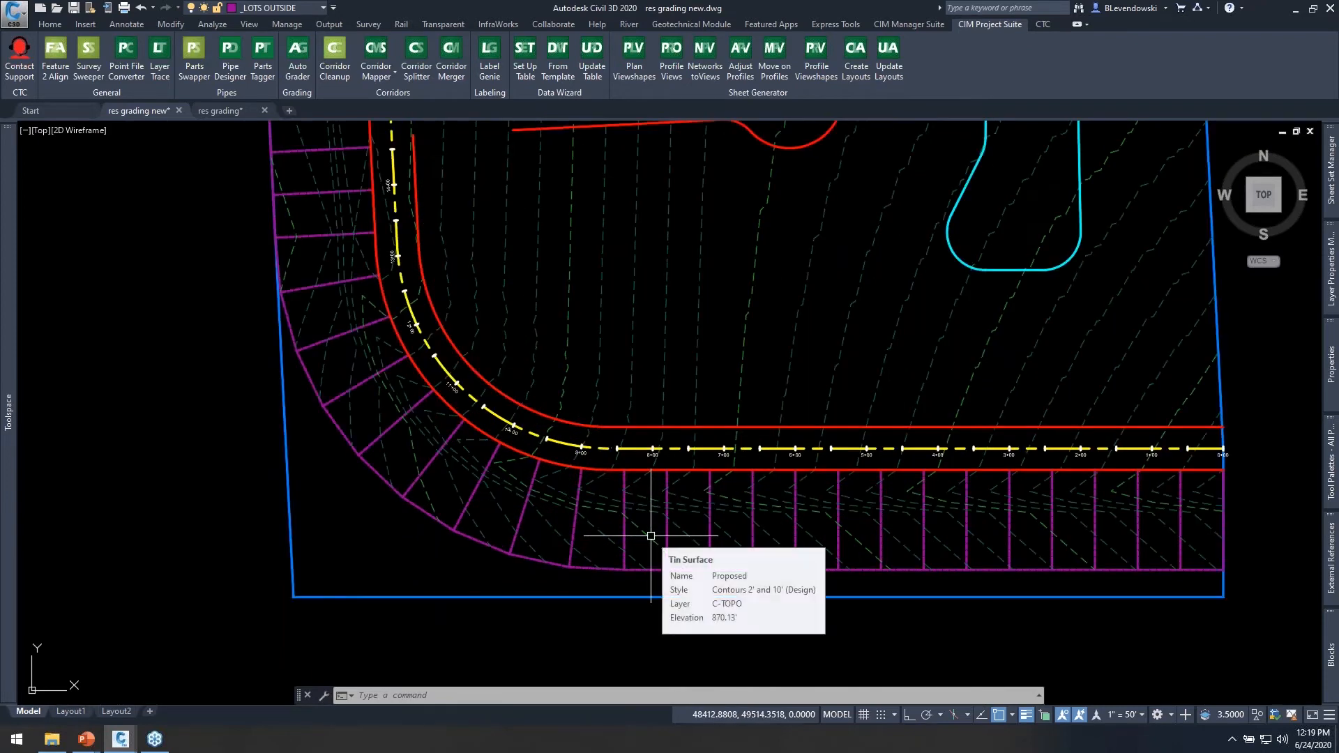
pyautogui.scroll(2, 604, 557)
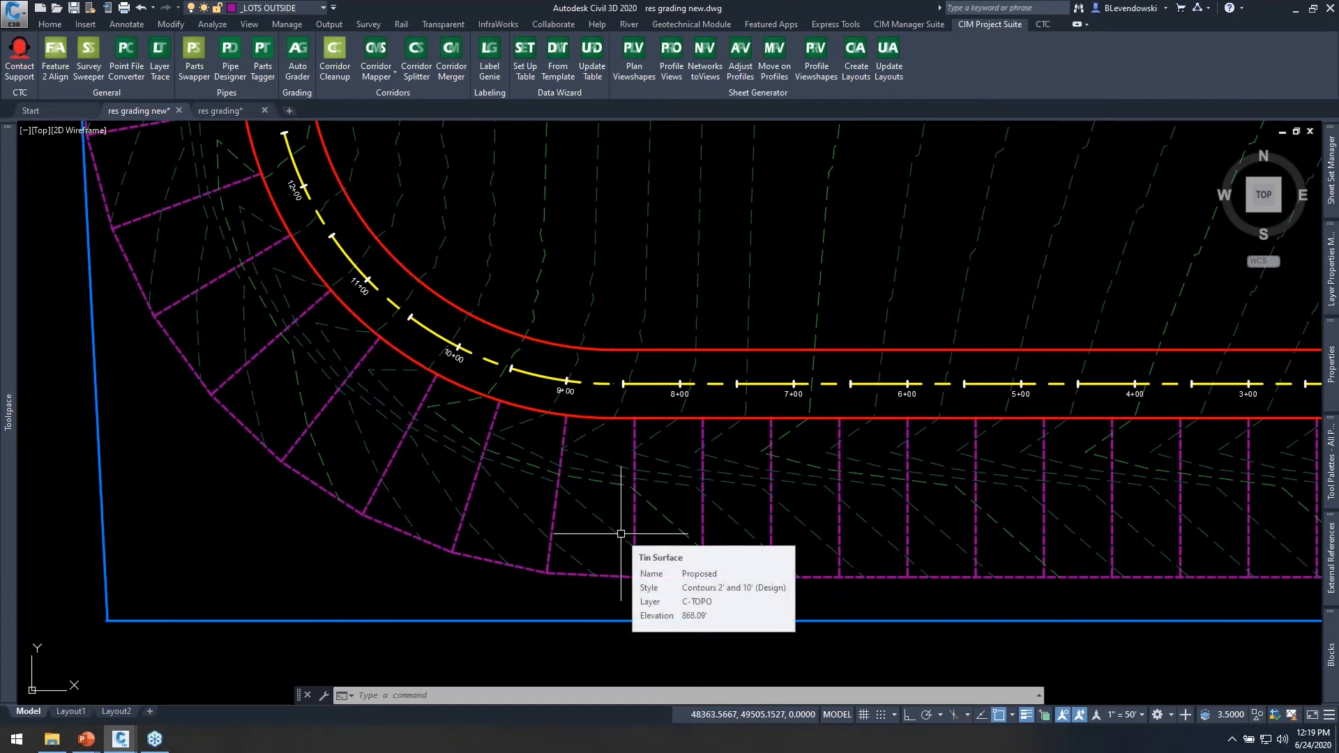
pyautogui.moveTo(756, 516)
pyautogui.mouseDown(button='middle')
pyautogui.moveTo(595, 522)
pyautogui.moveTo(739, 502)
pyautogui.mouseUp(button='middle')
# Inspect the outside lot feature line just west of station 8+00 and check its grades with Quick Elevation Edit.
pyautogui.click(626, 504)
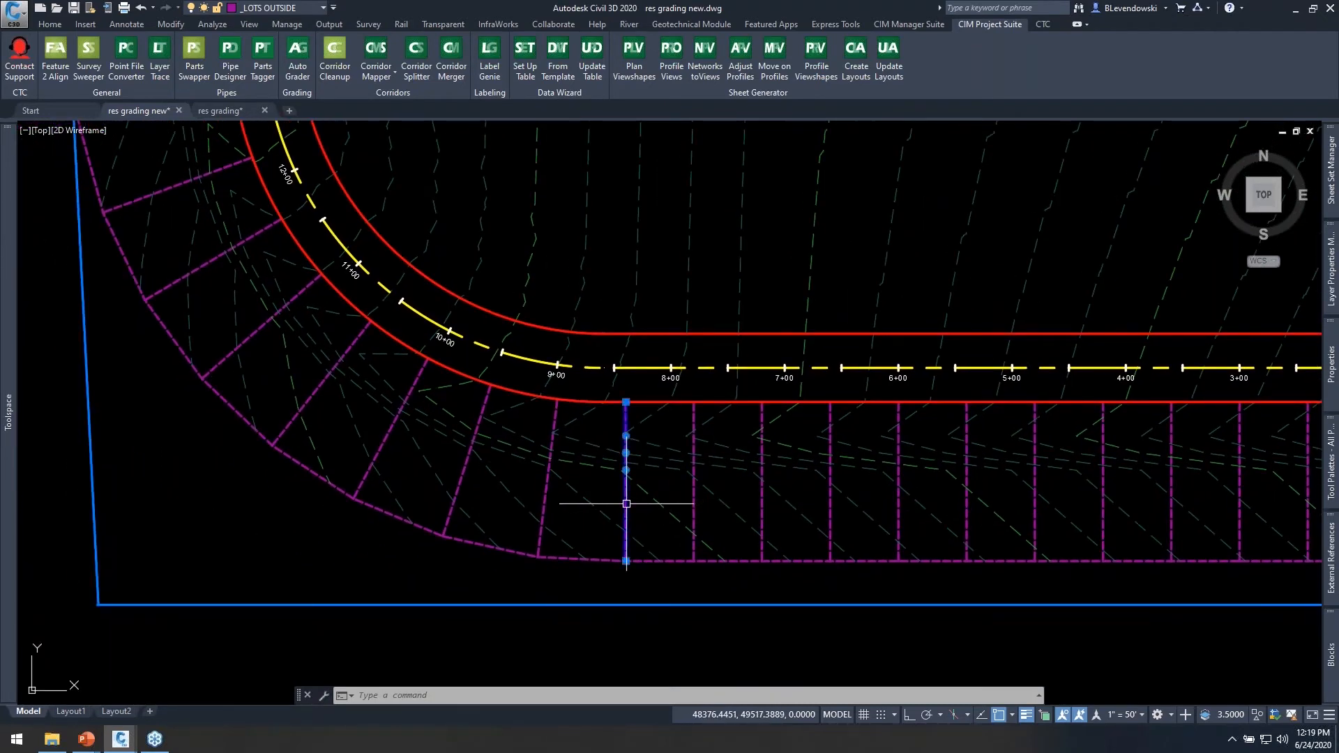
pyautogui.scroll(2, 626, 503)
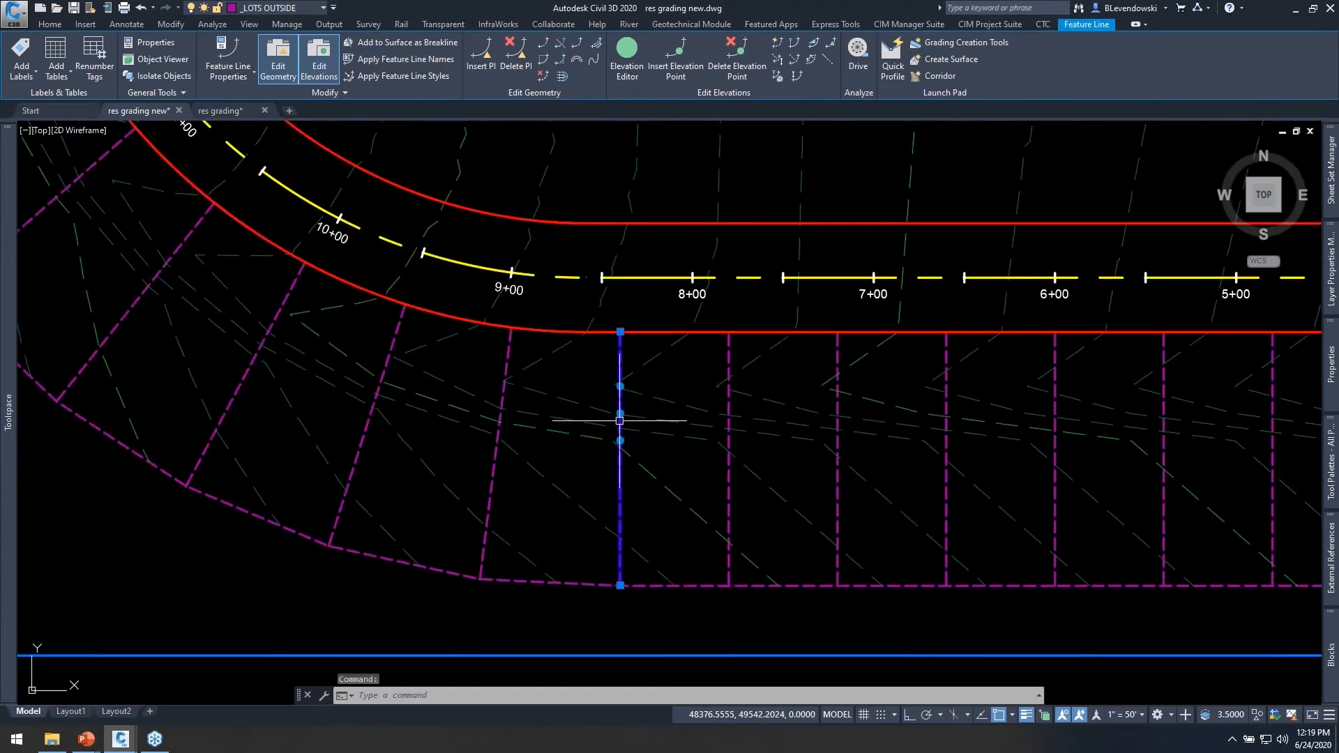
pyautogui.press('Escape')
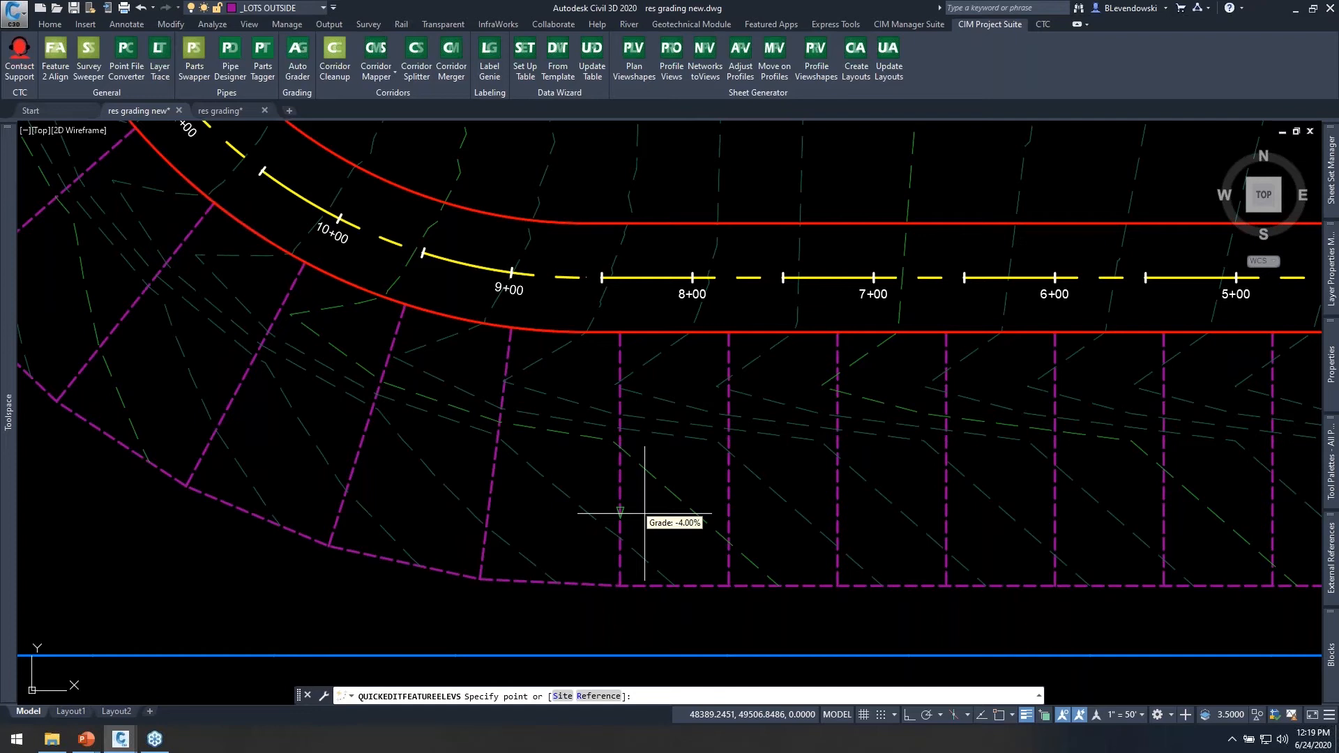
pyautogui.press('Escape')
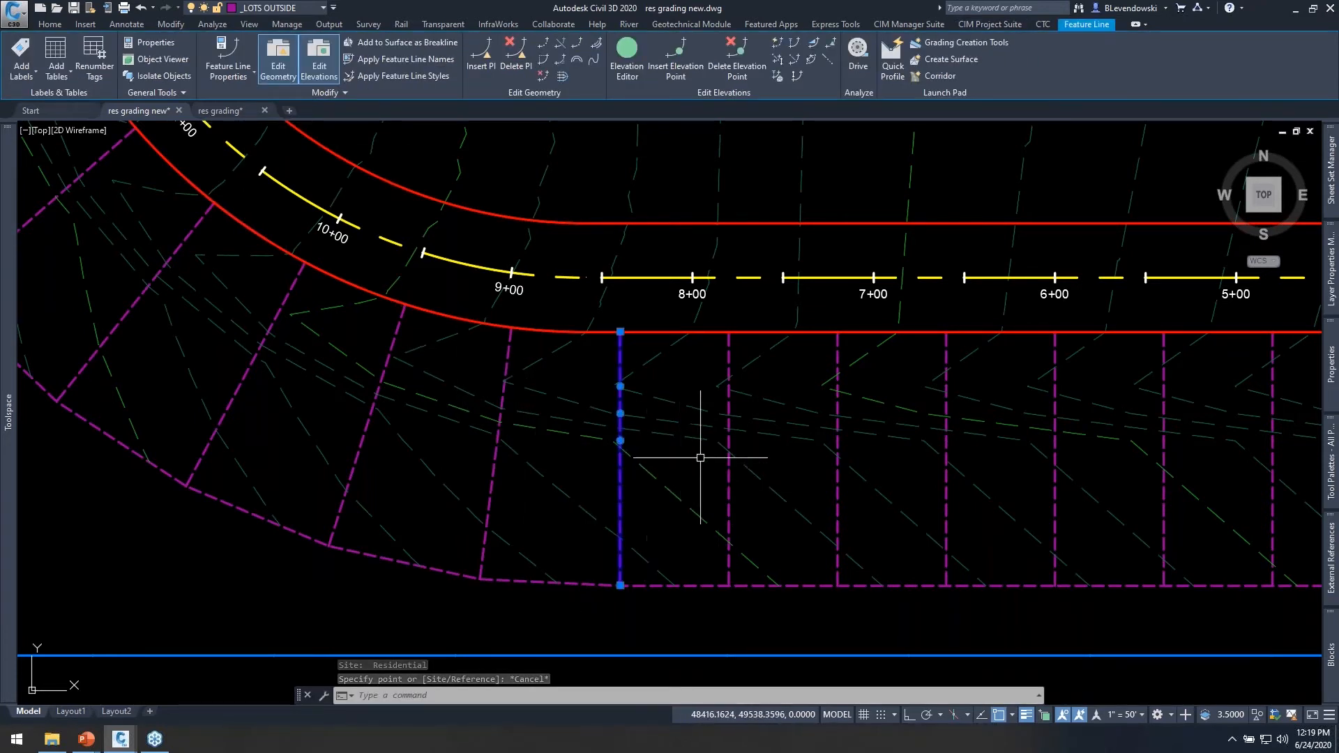
pyautogui.scroll(-3, 700, 458)
pyautogui.press('Escape')
# Examine the corner lots and the interior area between the loop road and the Manchester cul-de-sac.
pyautogui.moveTo(498, 469); pyautogui.dragTo(651, 444, button='middle')
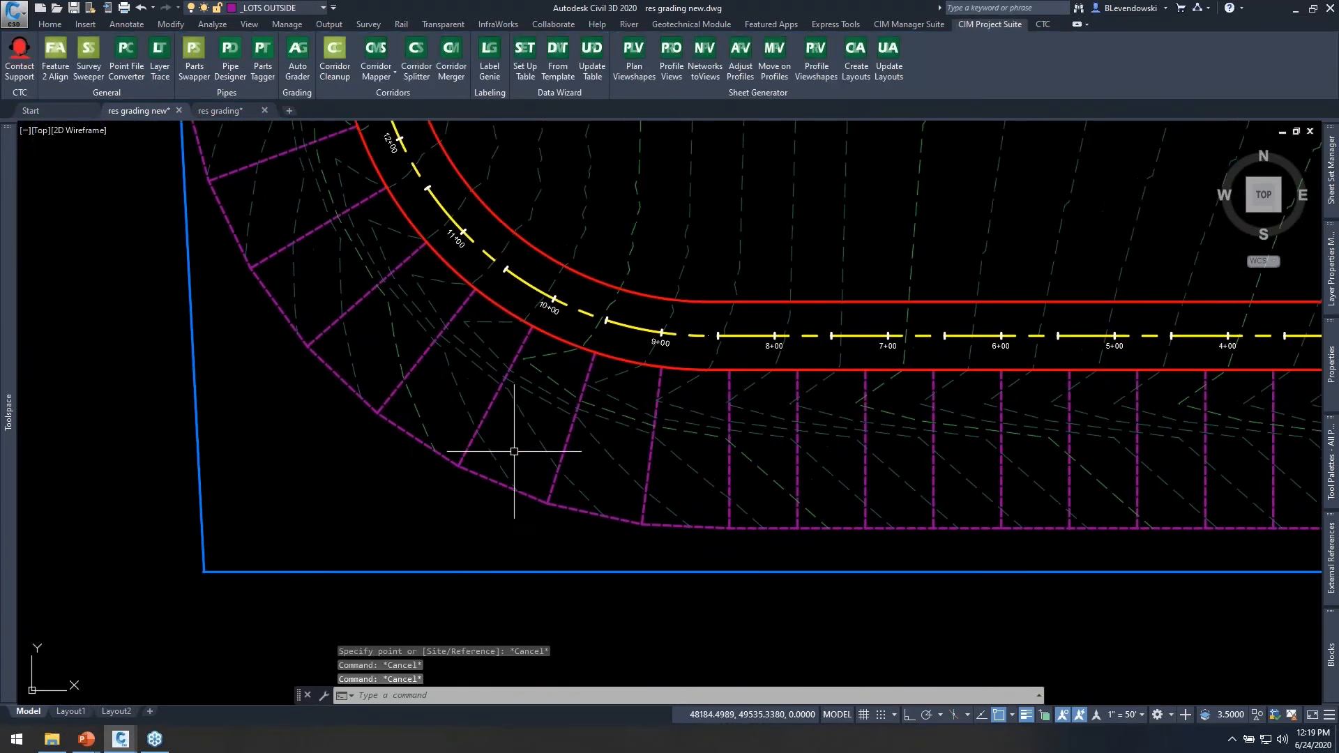
pyautogui.moveTo(585, 342); pyautogui.dragTo(621, 385, button='middle')
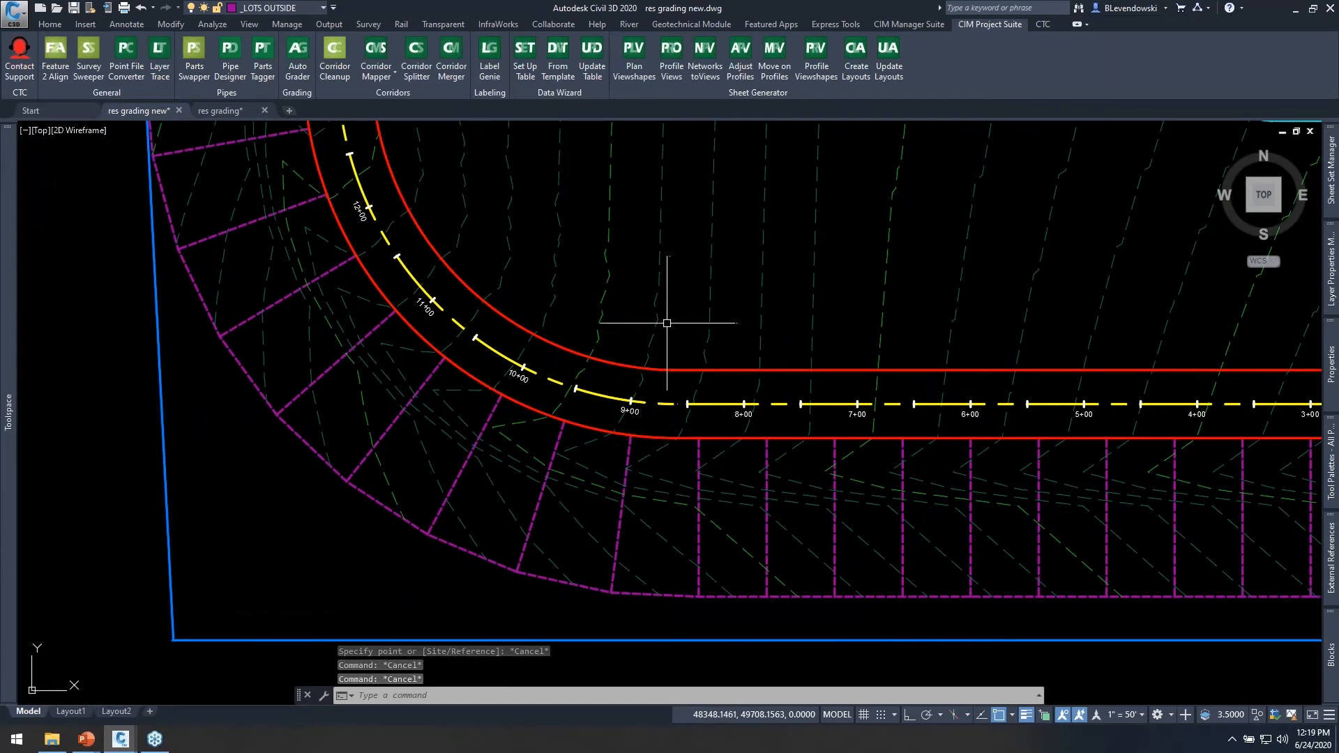
pyautogui.moveTo(663, 324)
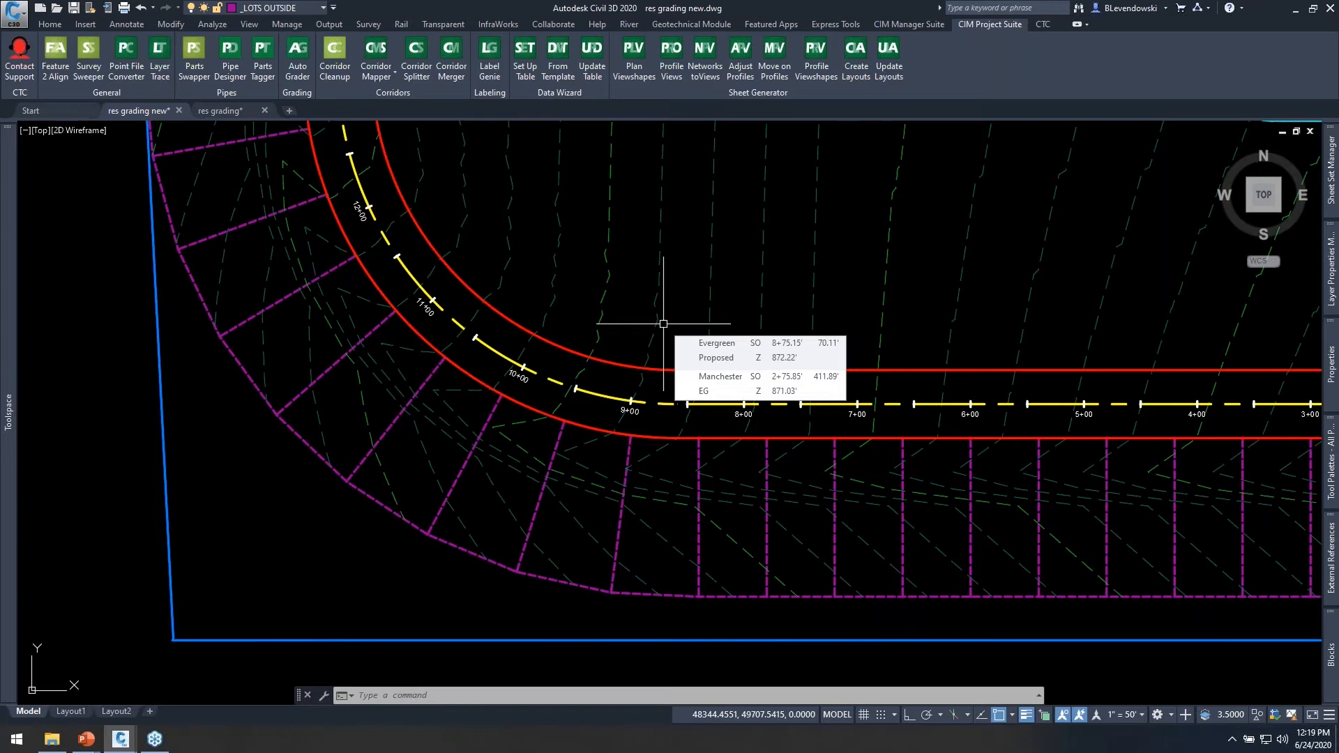
pyautogui.moveTo(675, 215)
pyautogui.mouseDown(button='middle')
pyautogui.moveTo(618, 263)
pyautogui.moveTo(561, 279)
pyautogui.mouseUp(button='middle')
pyautogui.scroll(-2, 554, 294)
pyautogui.moveTo(534, 220); pyautogui.dragTo(477, 493, button='middle')
pyautogui.moveTo(487, 273)
pyautogui.mouseDown(button='middle')
pyautogui.moveTo(493, 433)
pyautogui.moveTo(534, 255)
pyautogui.mouseUp(button='middle')
pyautogui.moveTo(533, 255)
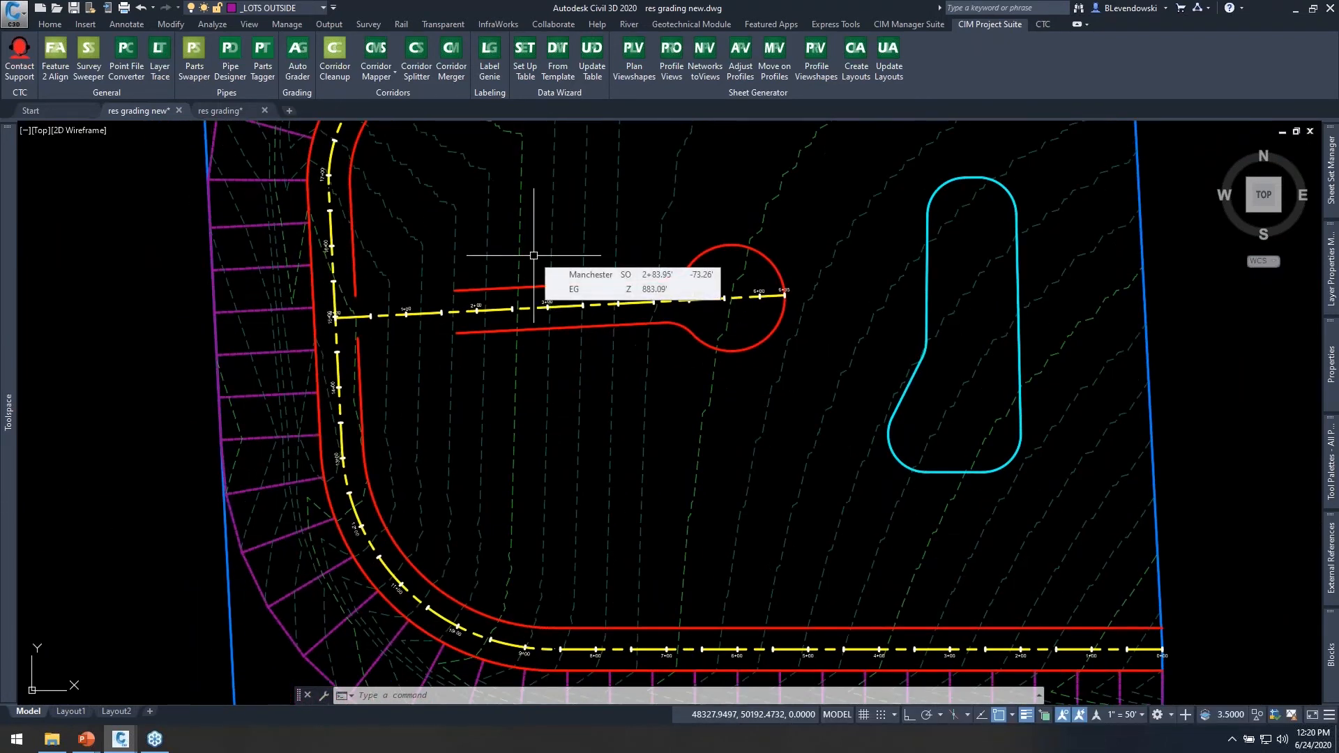
# Switch to the res grading drawing and examine its grading lines for the inside and outside lots.
pyautogui.click(209, 110)
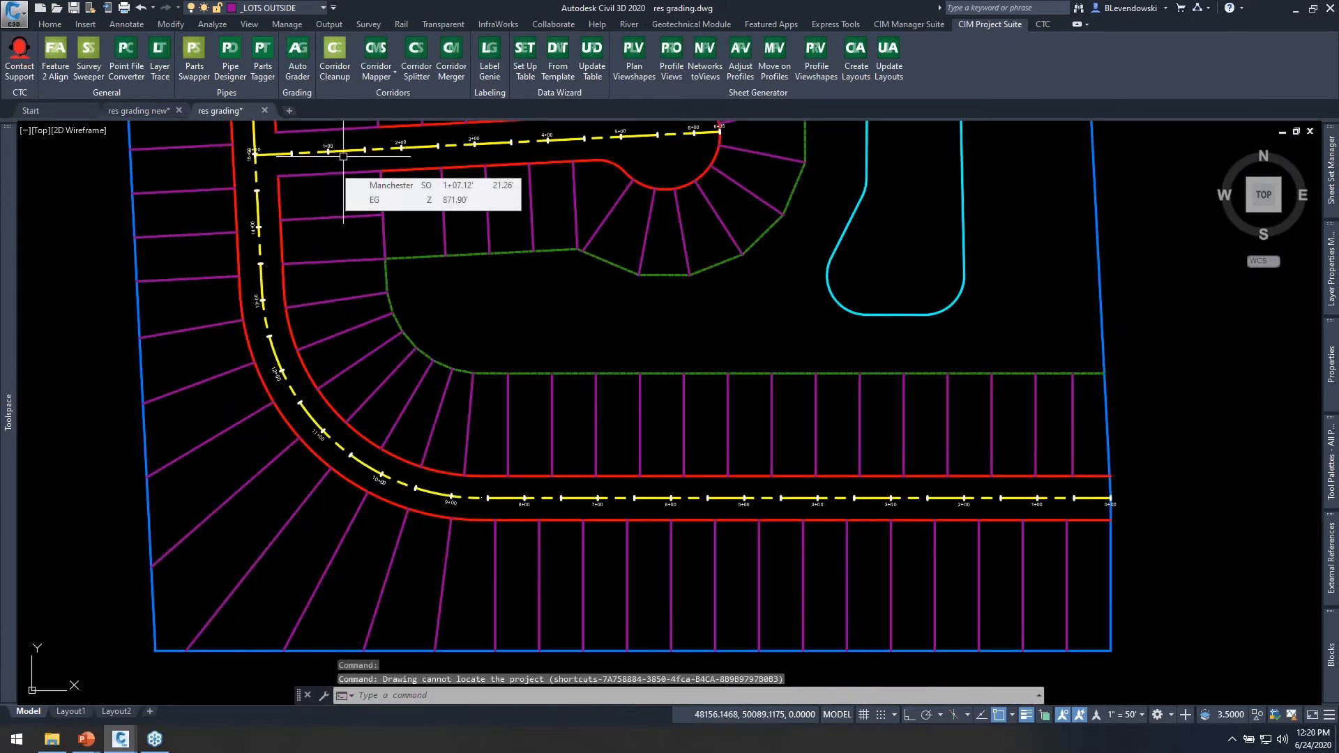
pyautogui.moveTo(550, 332)
pyautogui.mouseDown(button='middle')
pyautogui.moveTo(604, 400)
pyautogui.moveTo(608, 455)
pyautogui.mouseUp(button='middle')
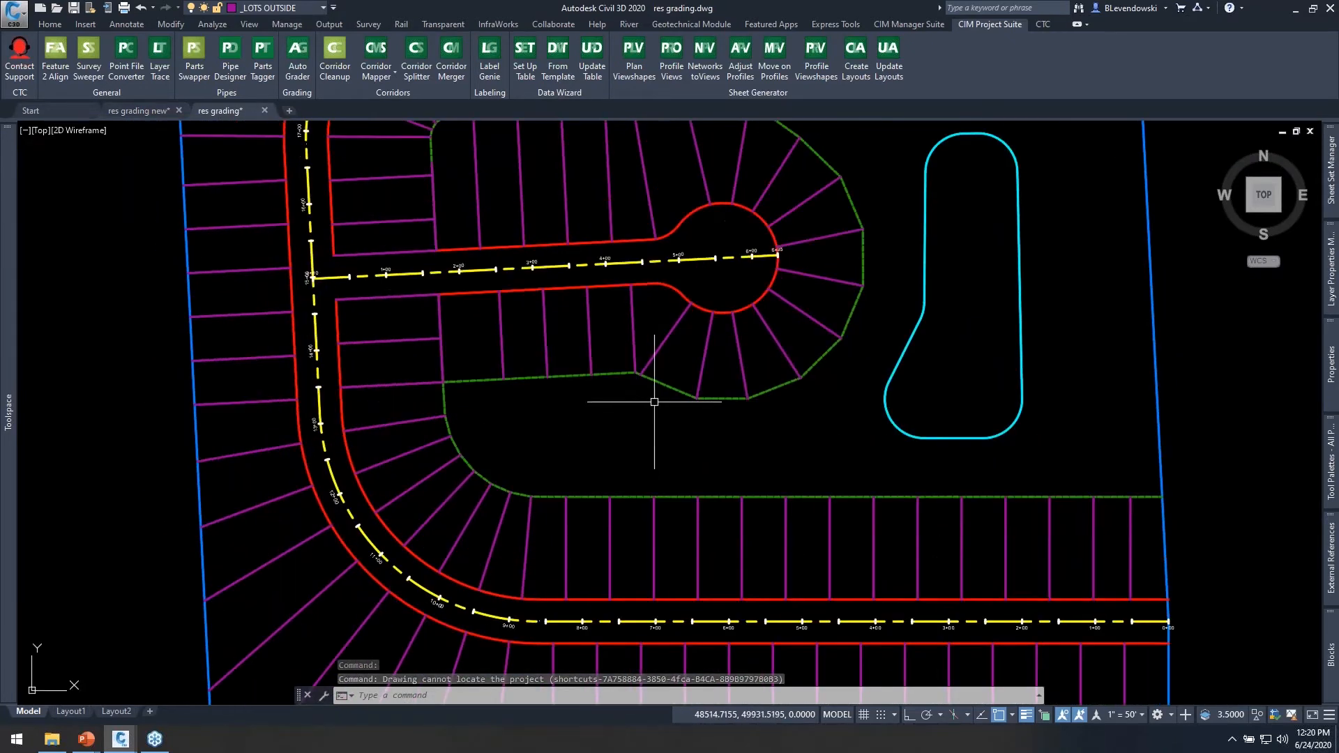
pyautogui.moveTo(504, 189); pyautogui.dragTo(537, 254, button='middle')
pyautogui.moveTo(684, 338); pyautogui.dragTo(677, 198, button='middle')
pyautogui.moveTo(727, 392)
pyautogui.mouseDown(button='middle')
pyautogui.moveTo(699, 352)
pyautogui.moveTo(629, 332)
pyautogui.mouseUp(button='middle')
pyautogui.moveTo(551, 430)
pyautogui.mouseDown(button='middle')
pyautogui.moveTo(626, 407)
pyautogui.moveTo(616, 376)
pyautogui.mouseUp(button='middle')
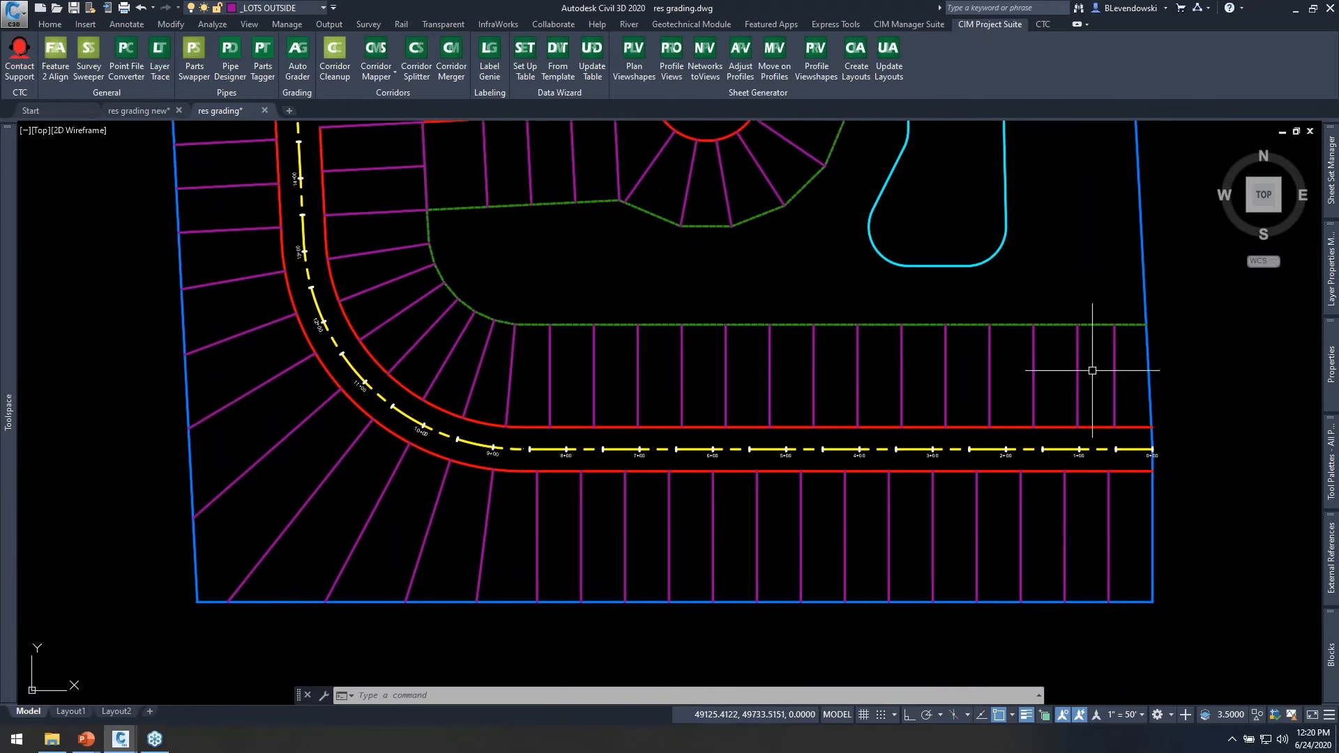
# Select the property boundary feature line and inspect its elevation points around the site, then clear the selection.
pyautogui.press('Escape')
pyautogui.click(1138, 233)
pyautogui.moveTo(622, 265); pyautogui.dragTo(589, 472, button='middle')
pyautogui.scroll(-2, 469, 382)
pyautogui.moveTo(453, 467)
pyautogui.mouseDown(button='middle')
pyautogui.moveTo(416, 384)
pyautogui.moveTo(462, 220)
pyautogui.mouseUp(button='middle')
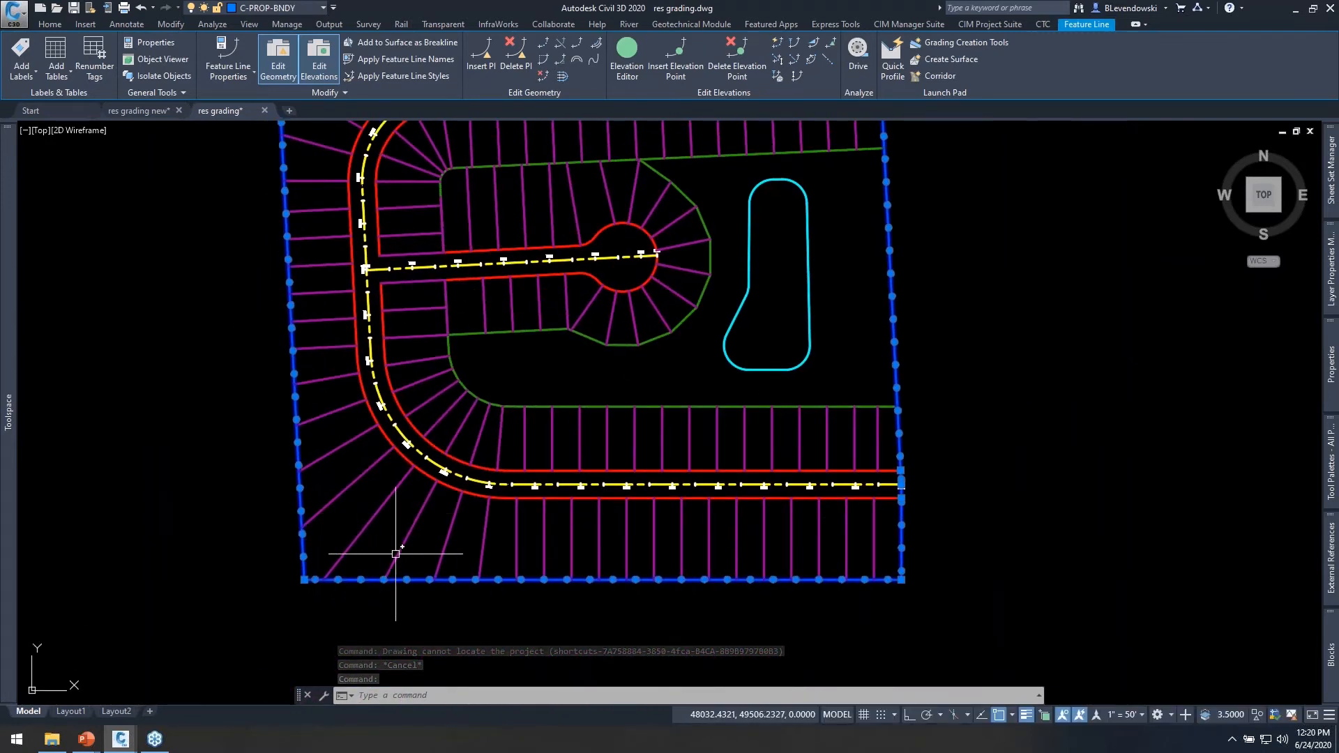
pyautogui.scroll(2, 733, 542)
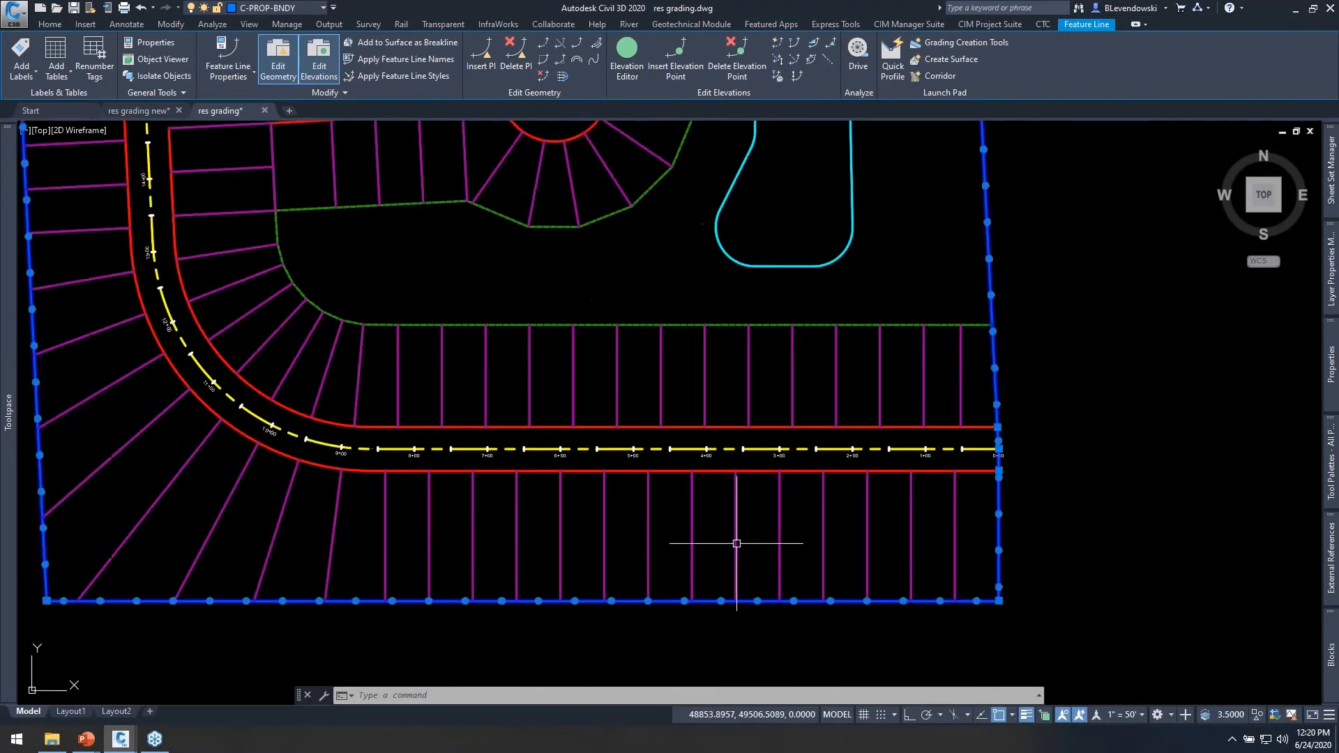
pyautogui.press('Escape')
# Select the outer right-of-way parent feature line of the loop road to check its extent.
pyautogui.click(753, 472)
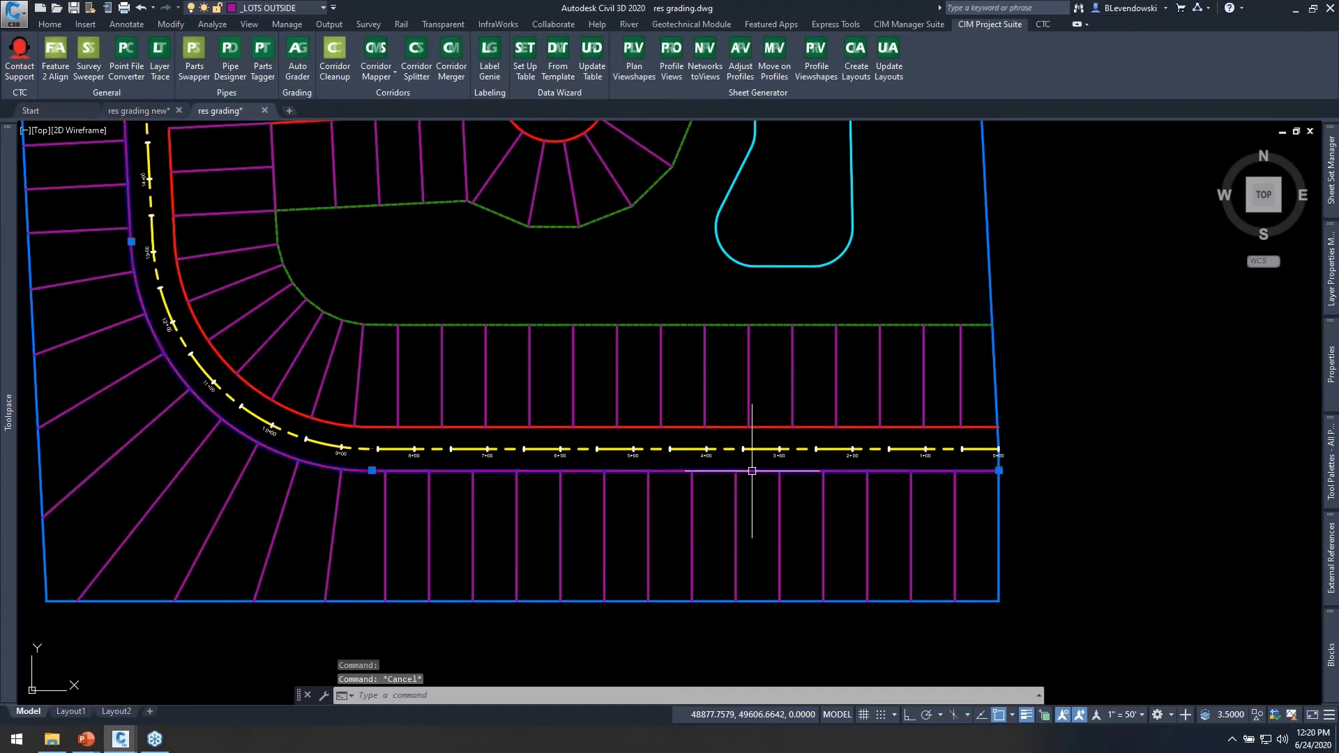
pyautogui.moveTo(532, 471)
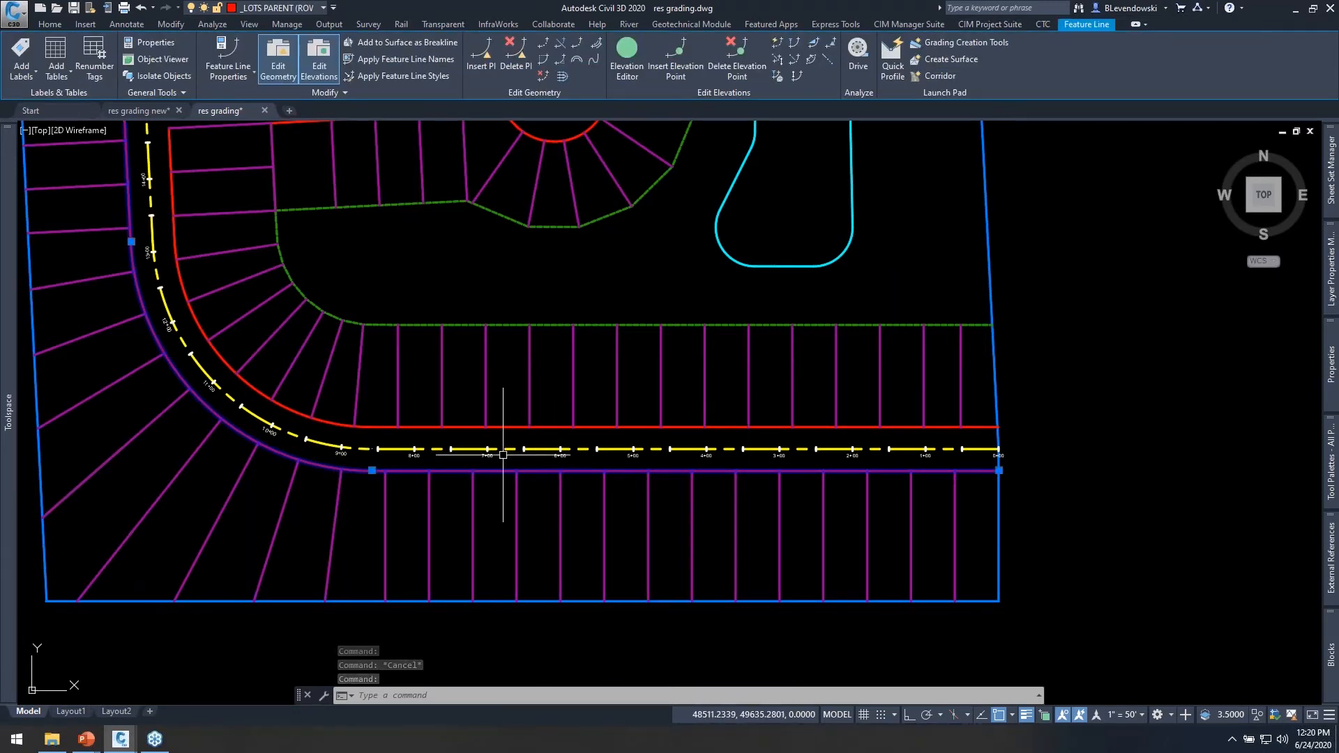
pyautogui.press('Escape')
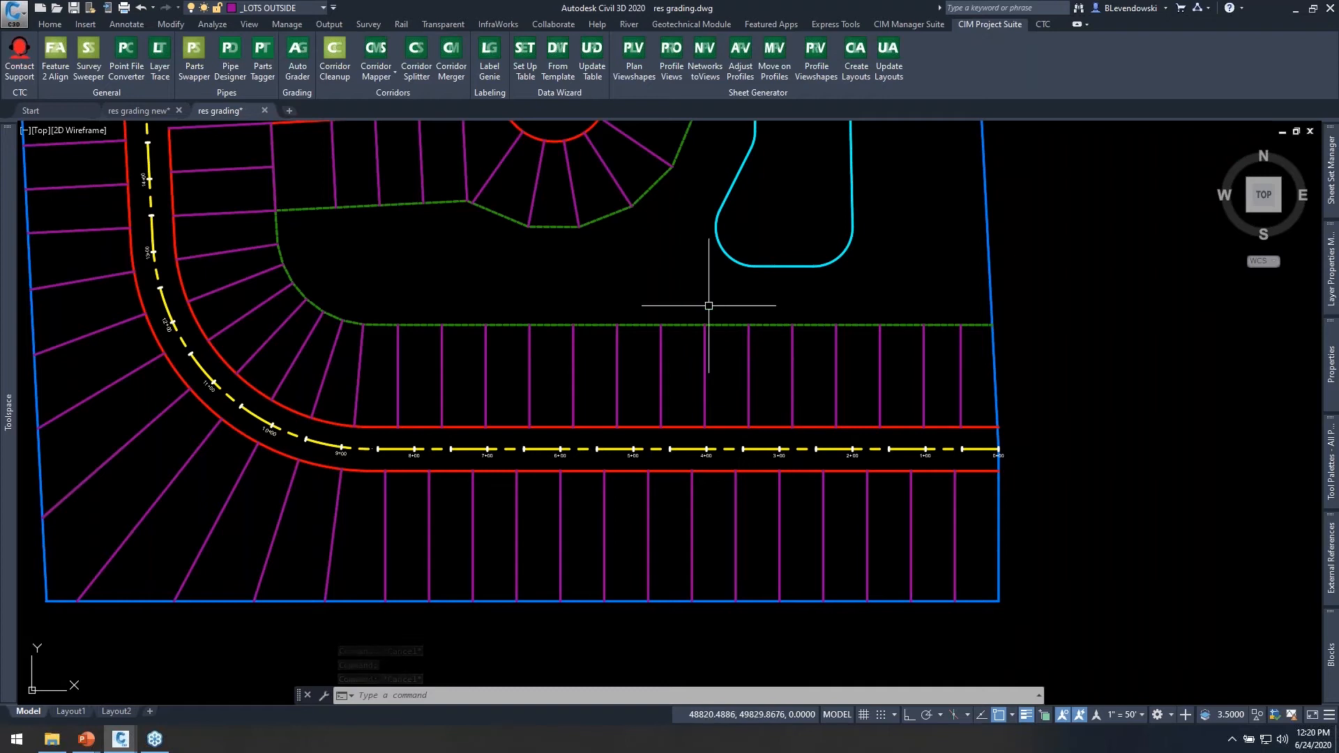
# Select four inside lot feature lines on the north side of the southern road to review them.
pyautogui.moveTo(693, 290); pyautogui.dragTo(742, 478, button='middle')
pyautogui.click(658, 404)
pyautogui.moveTo(508, 474)
pyautogui.mouseDown(button='middle')
pyautogui.moveTo(642, 463)
pyautogui.moveTo(648, 420)
pyautogui.mouseUp(button='middle')
pyautogui.moveTo(826, 450); pyautogui.dragTo(684, 380, button='middle')
pyautogui.press('Escape')
pyautogui.click(710, 429)
pyautogui.click(559, 418)
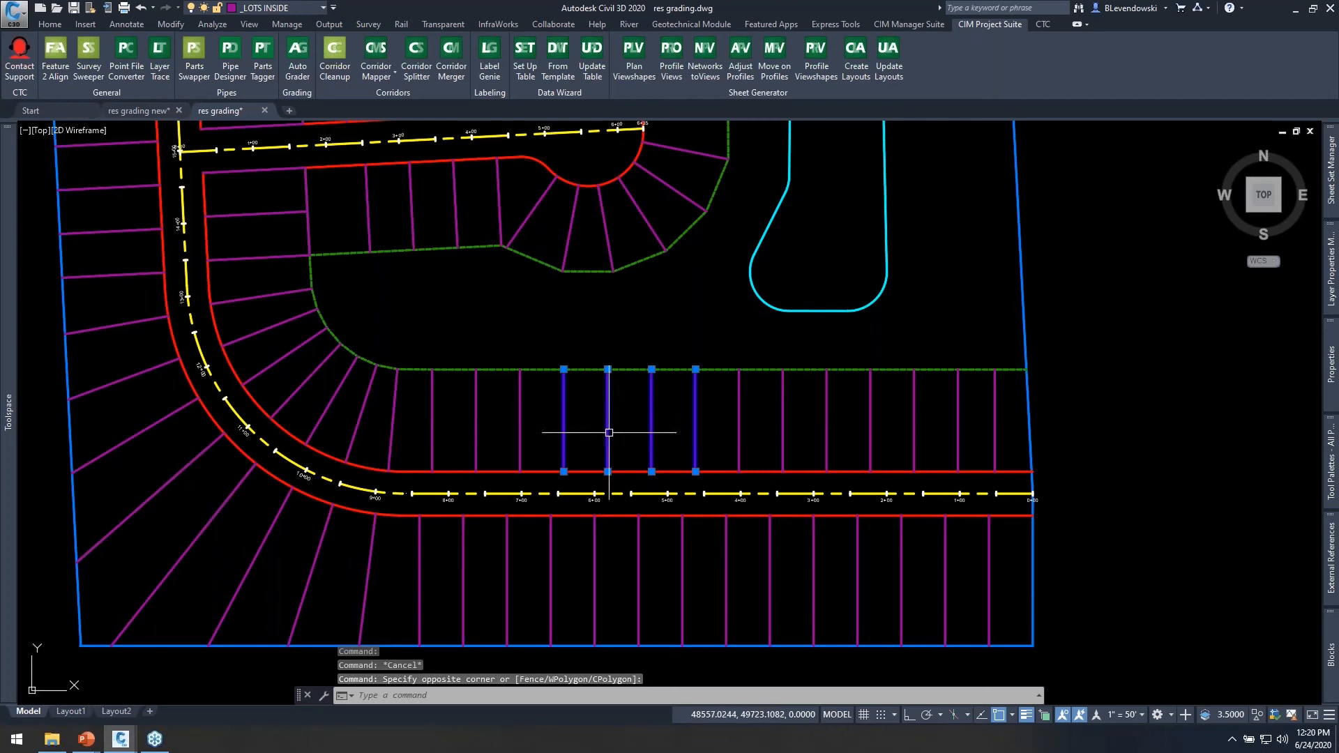
# Select the outside lot feature lines from the southern road around the start of the curve to review them.
pyautogui.moveTo(693, 538); pyautogui.dragTo(799, 535, button='middle')
pyautogui.press('Escape')
pyautogui.click(799, 626)
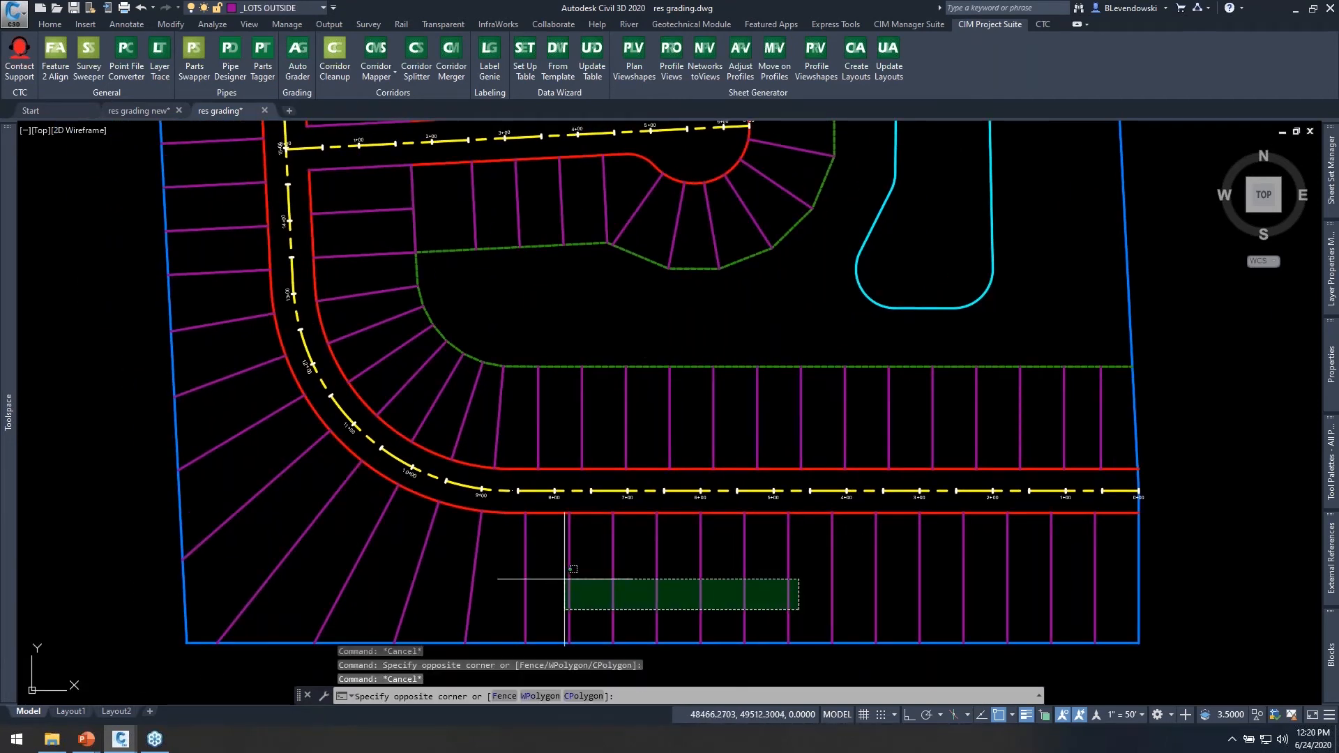
pyautogui.click(302, 559)
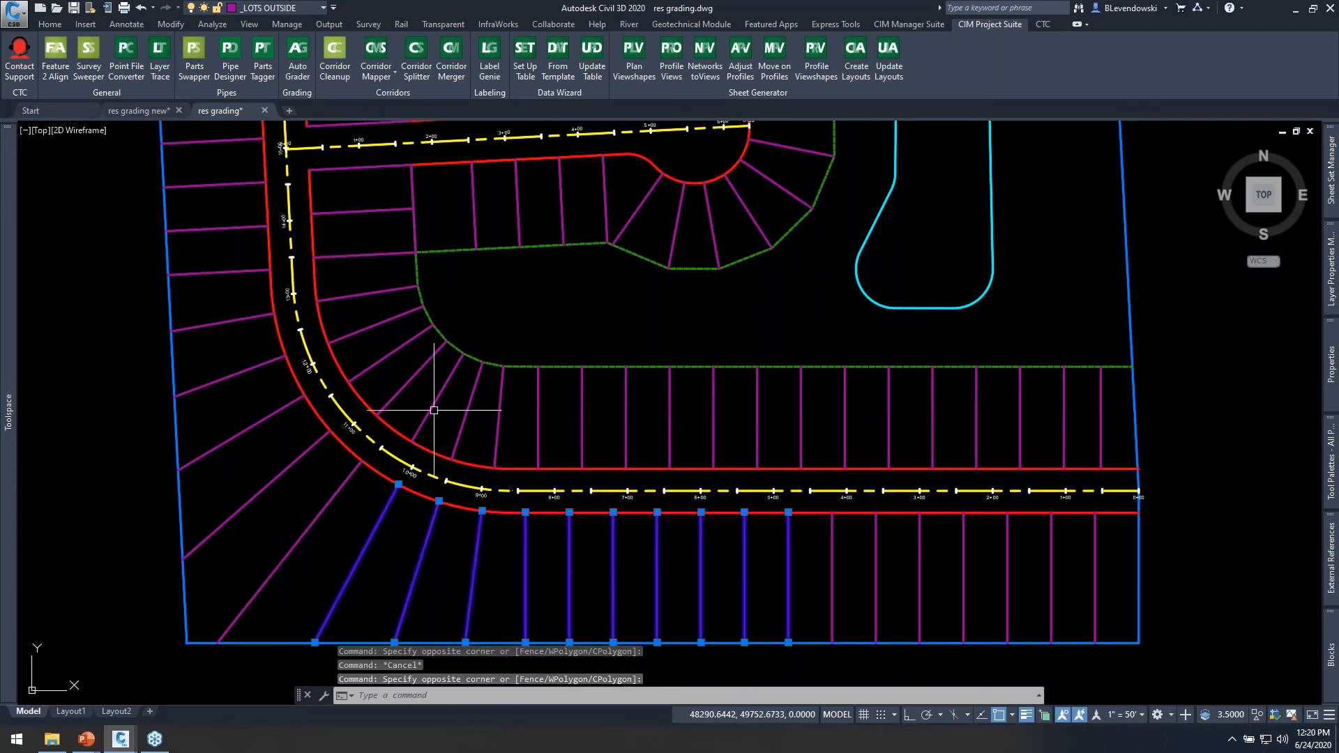
pyautogui.press('Escape')
pyautogui.moveTo(529, 316)
pyautogui.mouseDown(button='middle')
pyautogui.moveTo(627, 362)
pyautogui.moveTo(645, 353)
pyautogui.mouseUp(button='middle')
pyautogui.moveTo(645, 353)
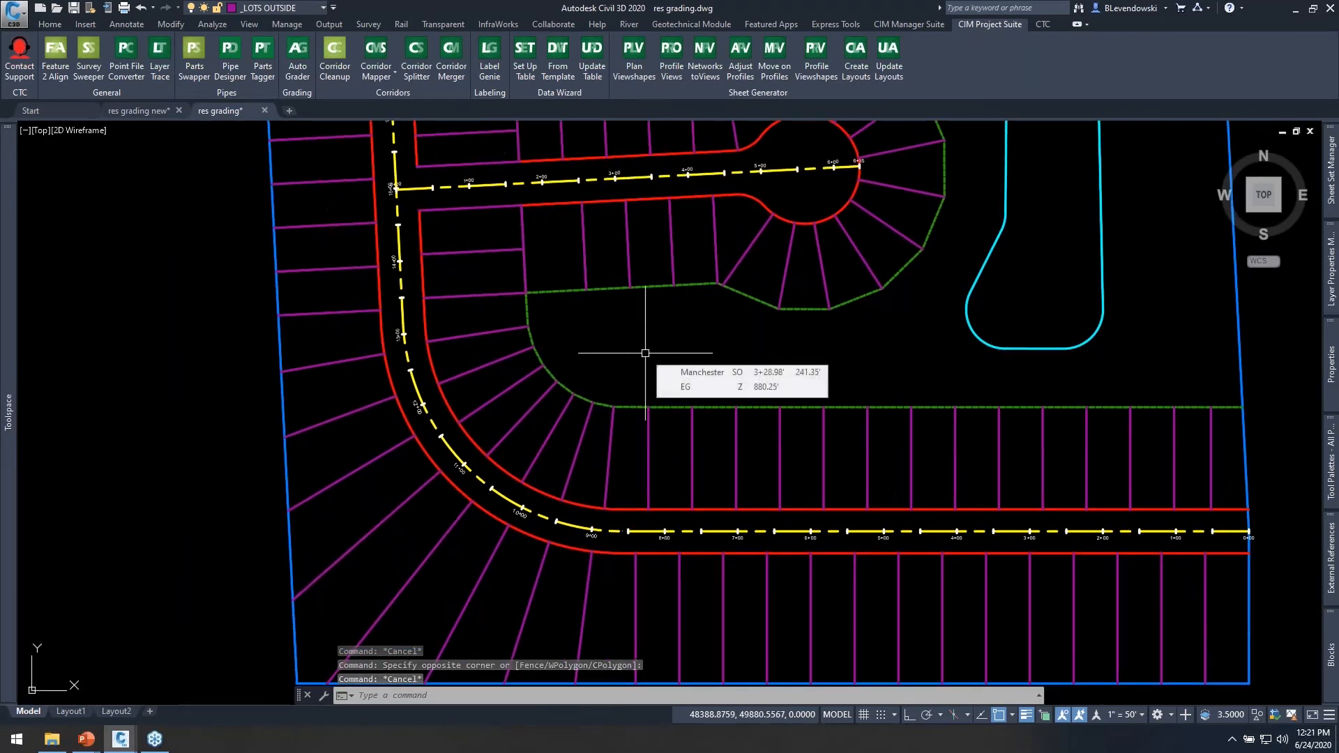
pyautogui.moveTo(789, 524)
pyautogui.mouseDown(button='middle')
pyautogui.moveTo(792, 458)
pyautogui.moveTo(800, 518)
pyautogui.mouseUp(button='middle')
pyautogui.moveTo(657, 352); pyautogui.dragTo(646, 465, button='middle')
pyautogui.moveTo(646, 465)
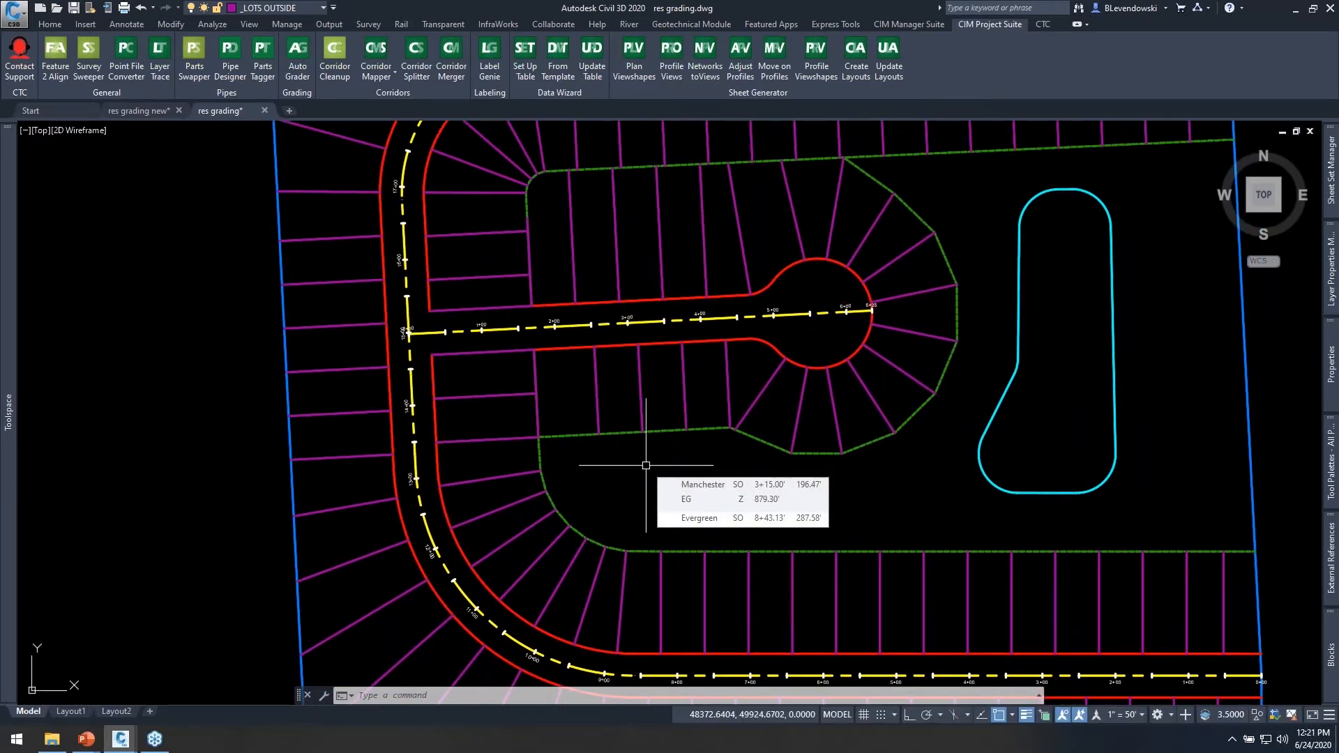
# Review the outside lots around the southwest curve, select four inside lot lines along the southern road, and clear the selection.
pyautogui.moveTo(613, 508); pyautogui.dragTo(702, 267, button='middle')
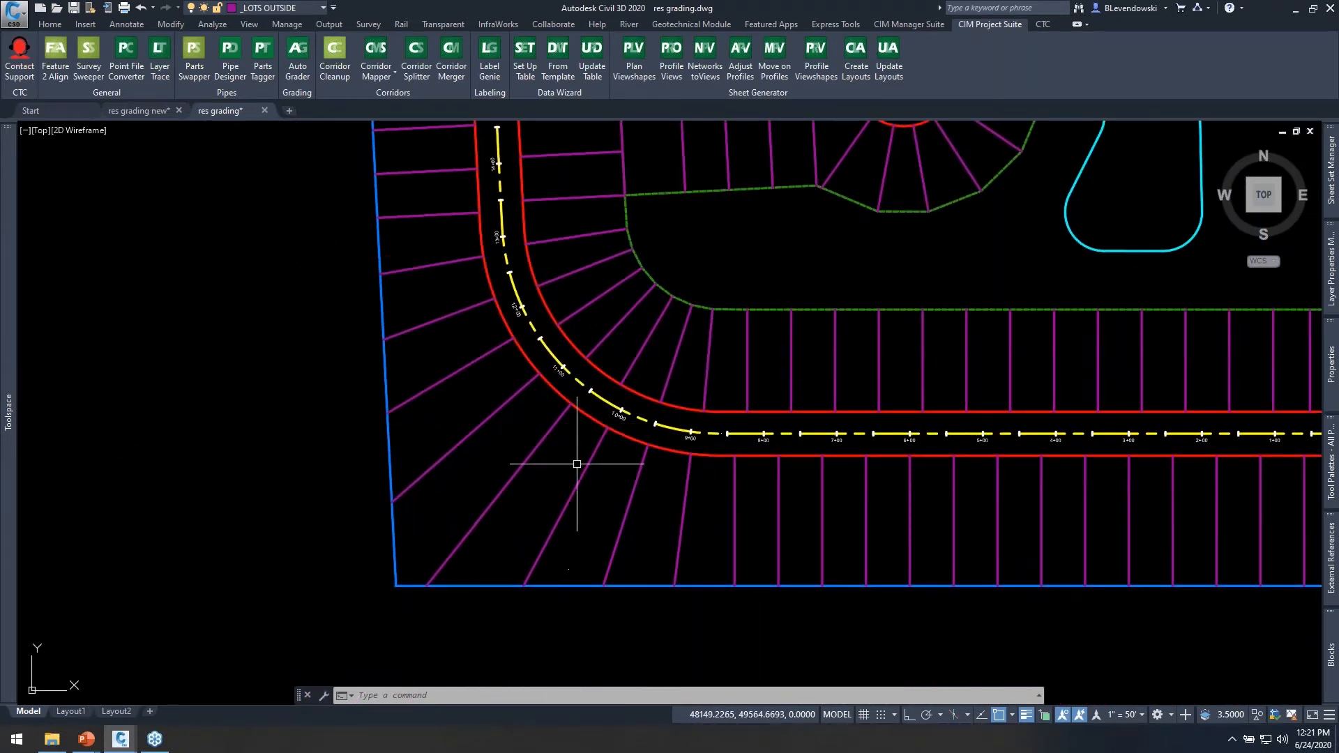
pyautogui.scroll(2, 546, 476)
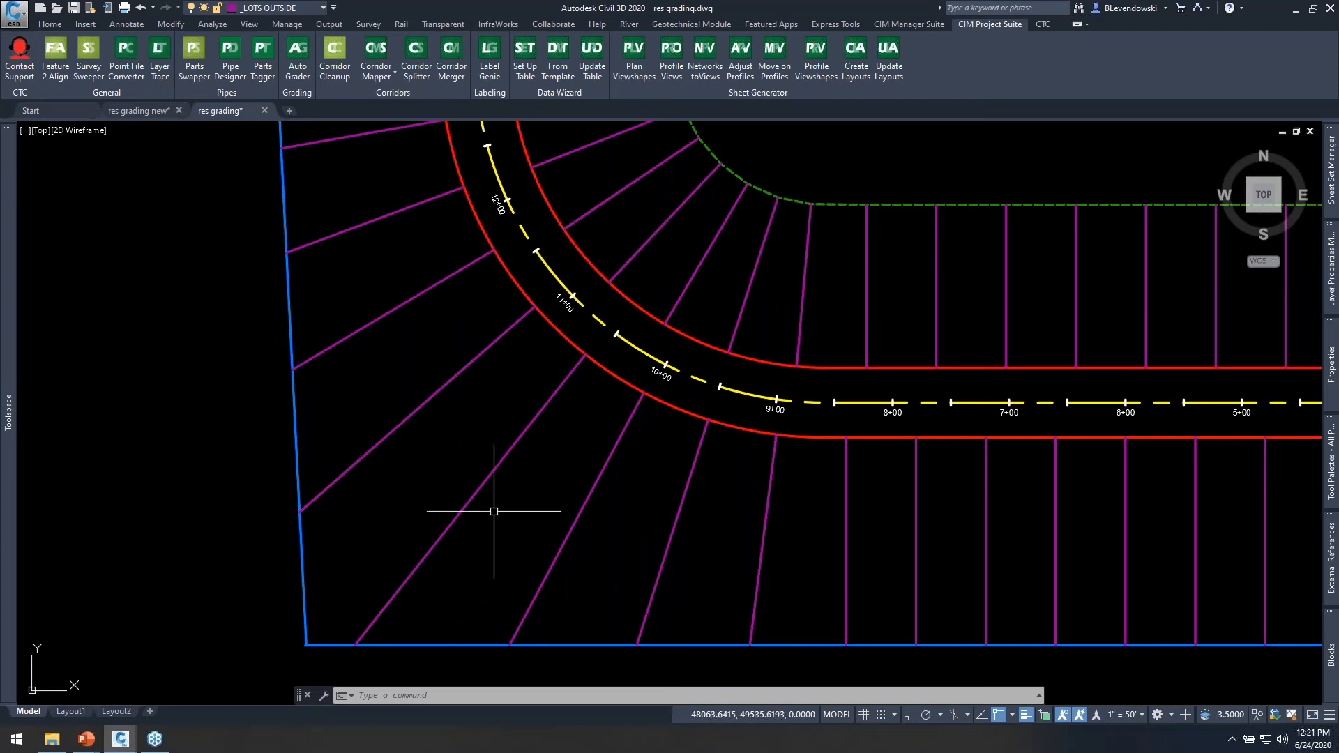
pyautogui.moveTo(528, 481)
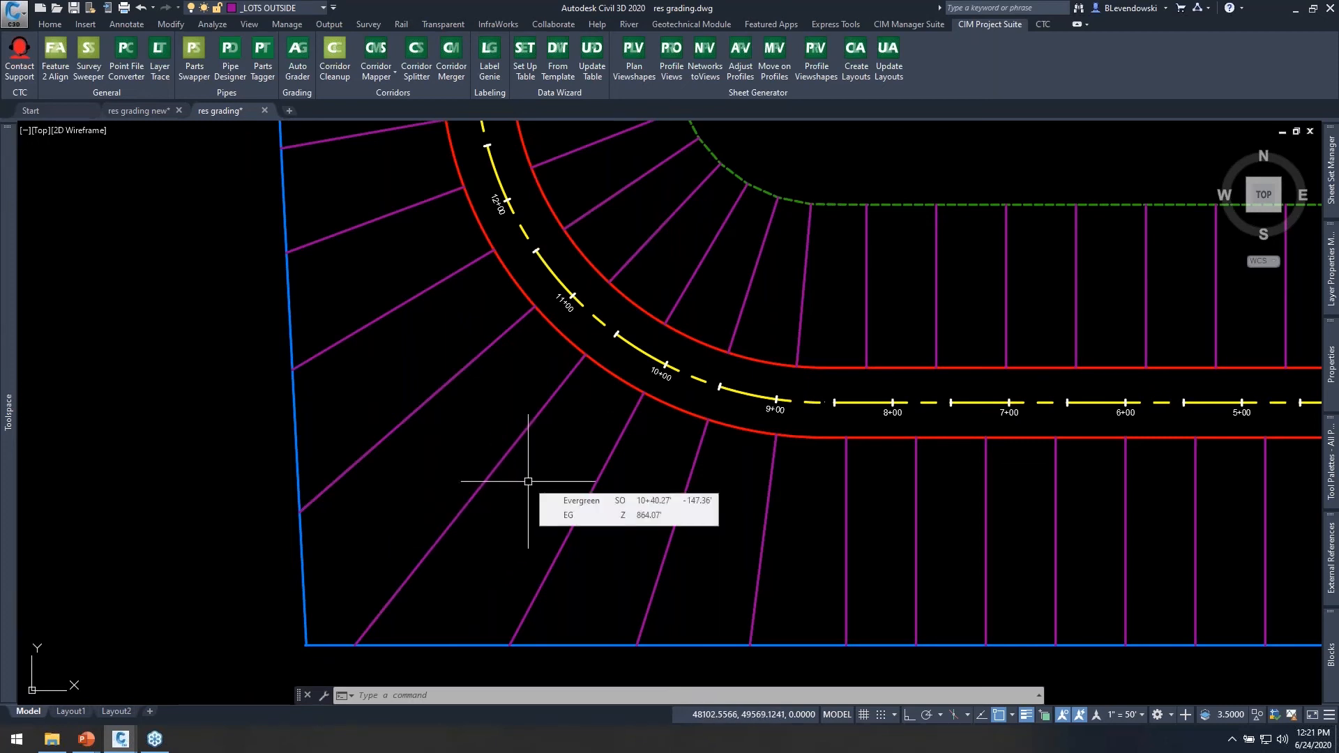
pyautogui.scroll(-2, 562, 458)
pyautogui.moveTo(869, 416)
pyautogui.mouseDown(button='middle')
pyautogui.moveTo(725, 432)
pyautogui.moveTo(681, 418)
pyautogui.mouseUp(button='middle')
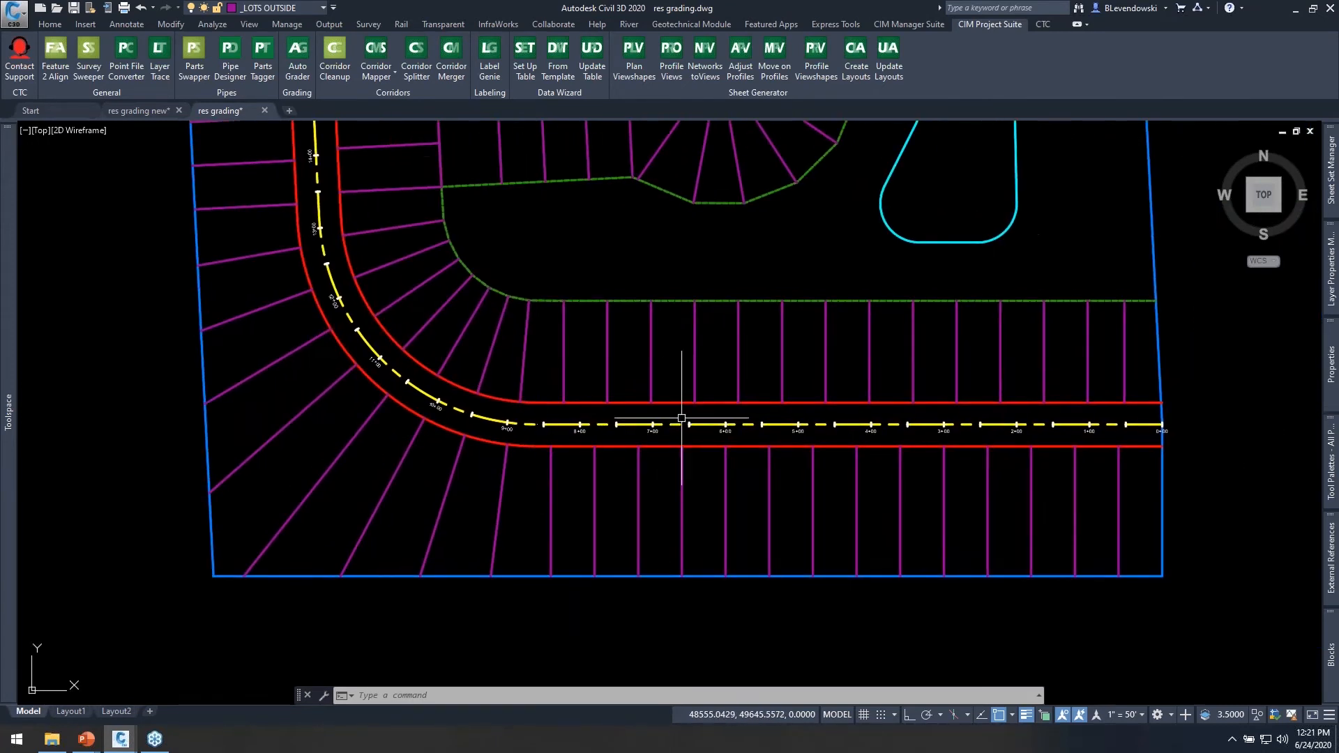
pyautogui.click(753, 368)
pyautogui.click(597, 335)
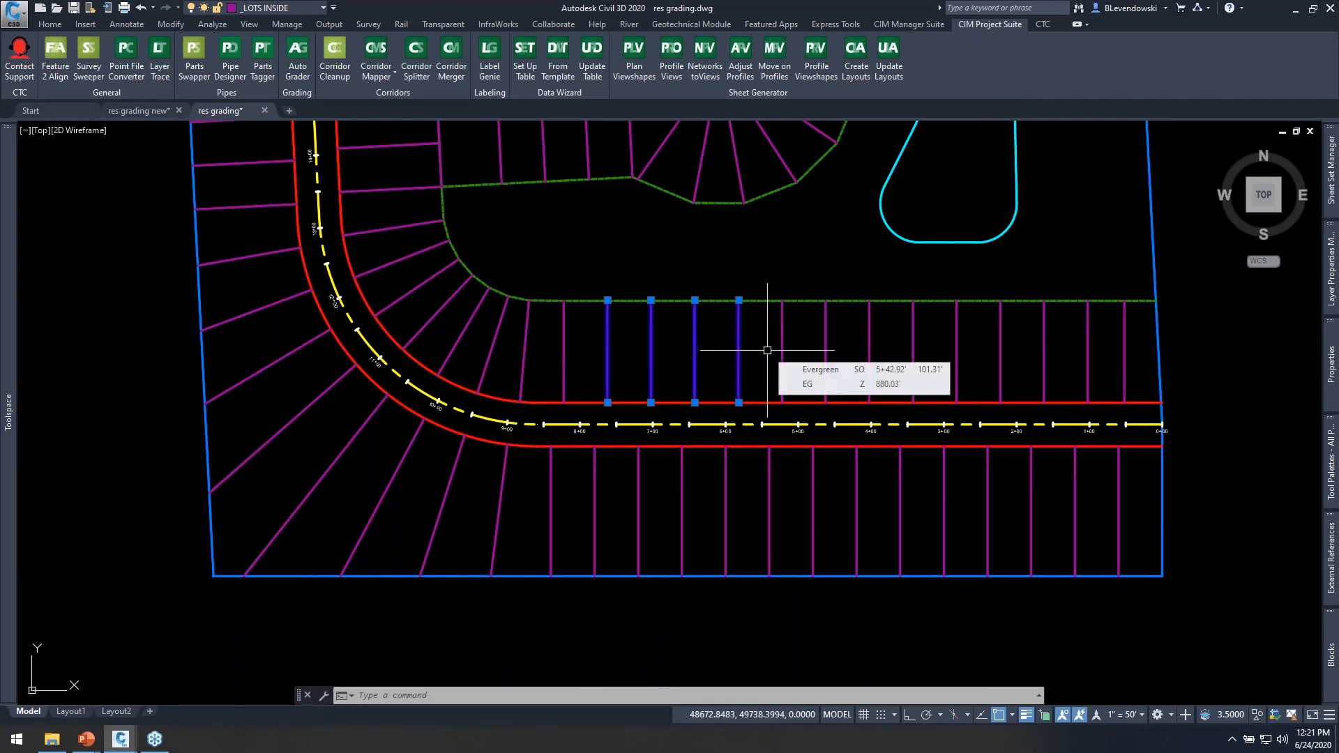
pyautogui.press('Escape')
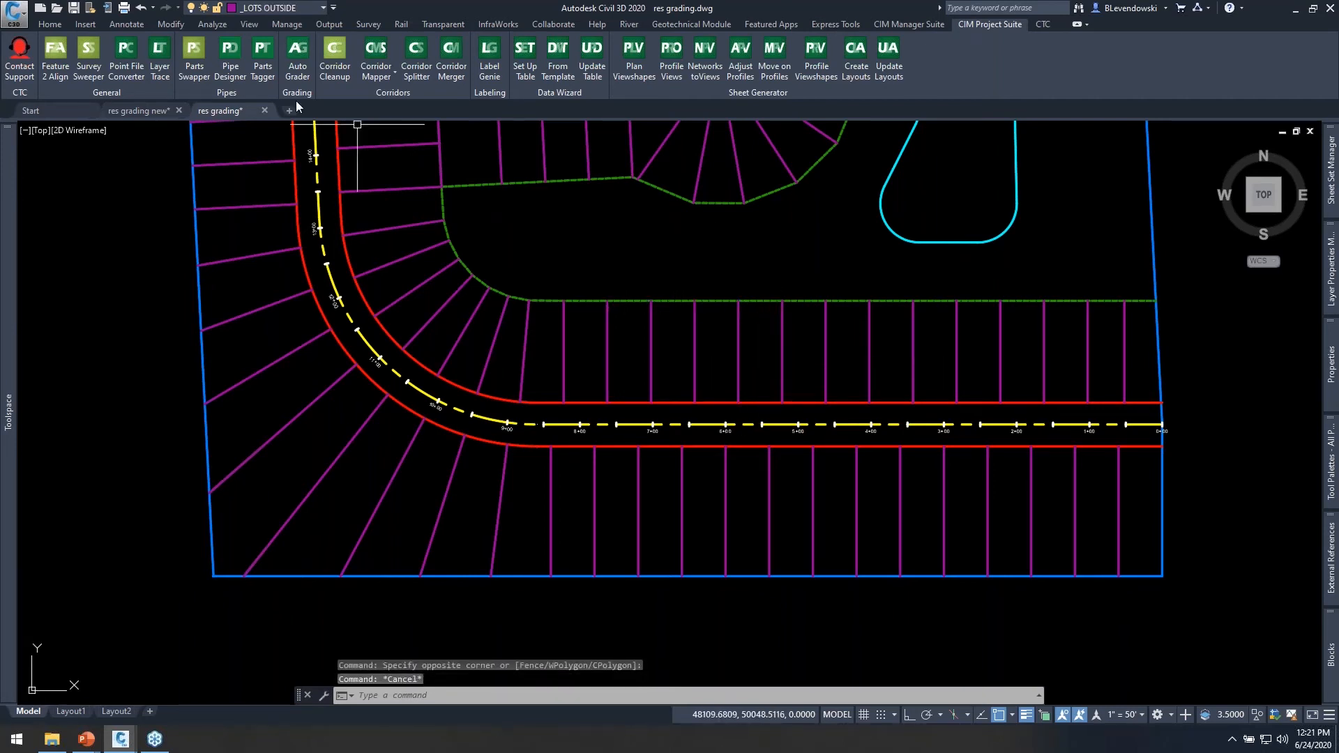
# Select two inside and two outside lot lines near the start of the curve, and extend the selection to all similar lines.
pyautogui.click(50, 23)
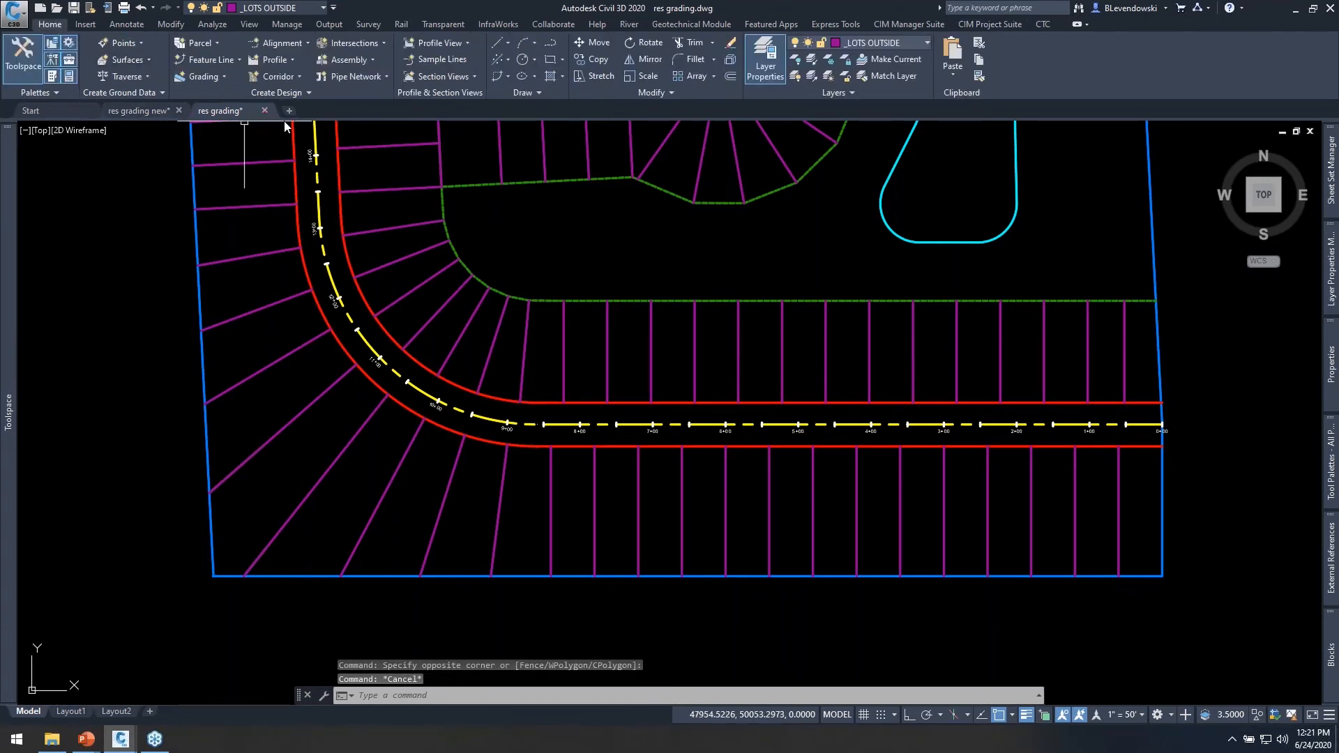
pyautogui.click(589, 359)
pyautogui.click(509, 332)
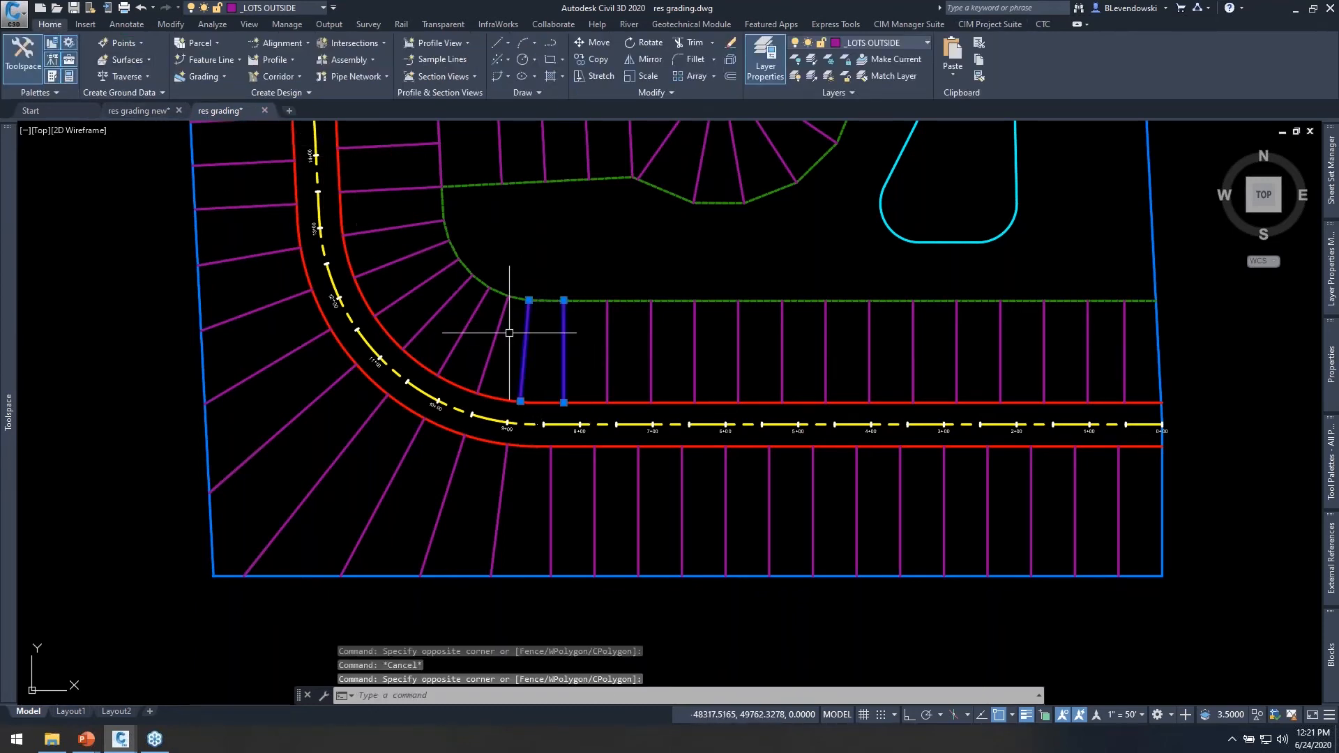
pyautogui.click(537, 497)
pyautogui.click(448, 473)
pyautogui.rightClick(518, 479)
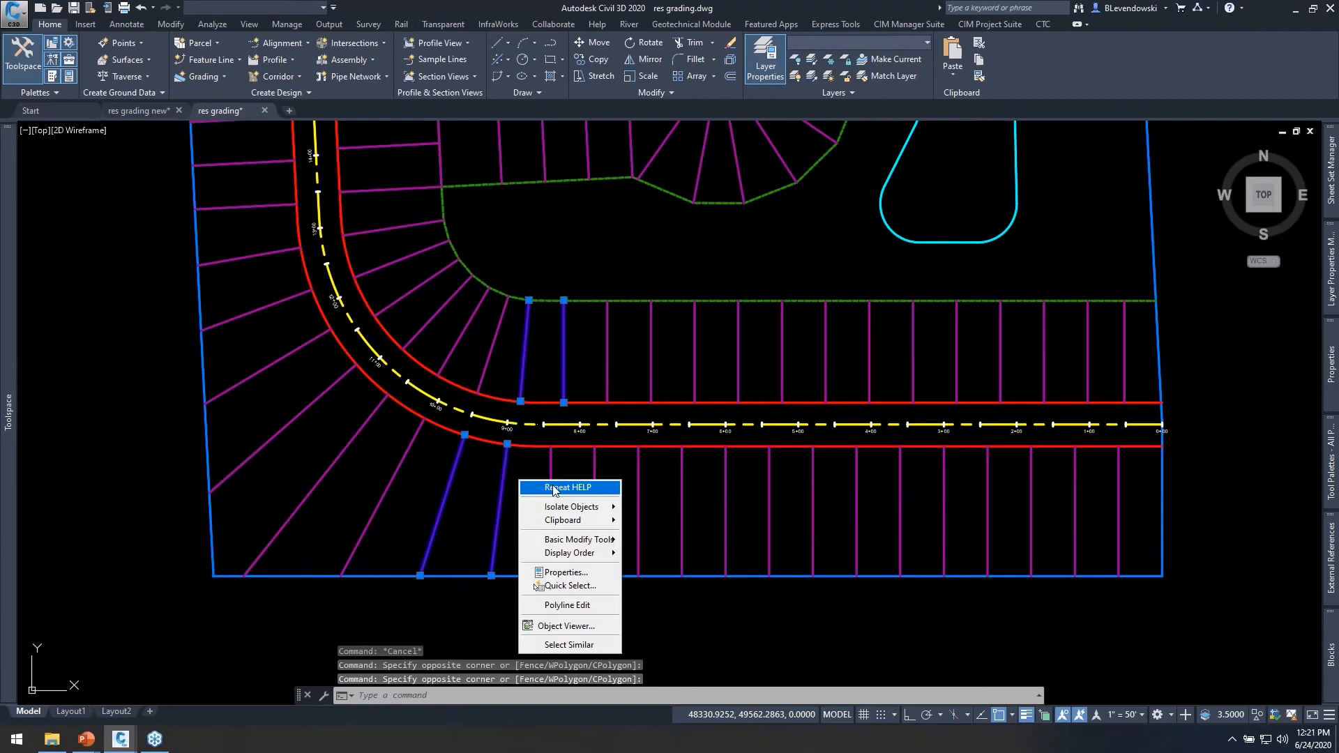
pyautogui.click(574, 645)
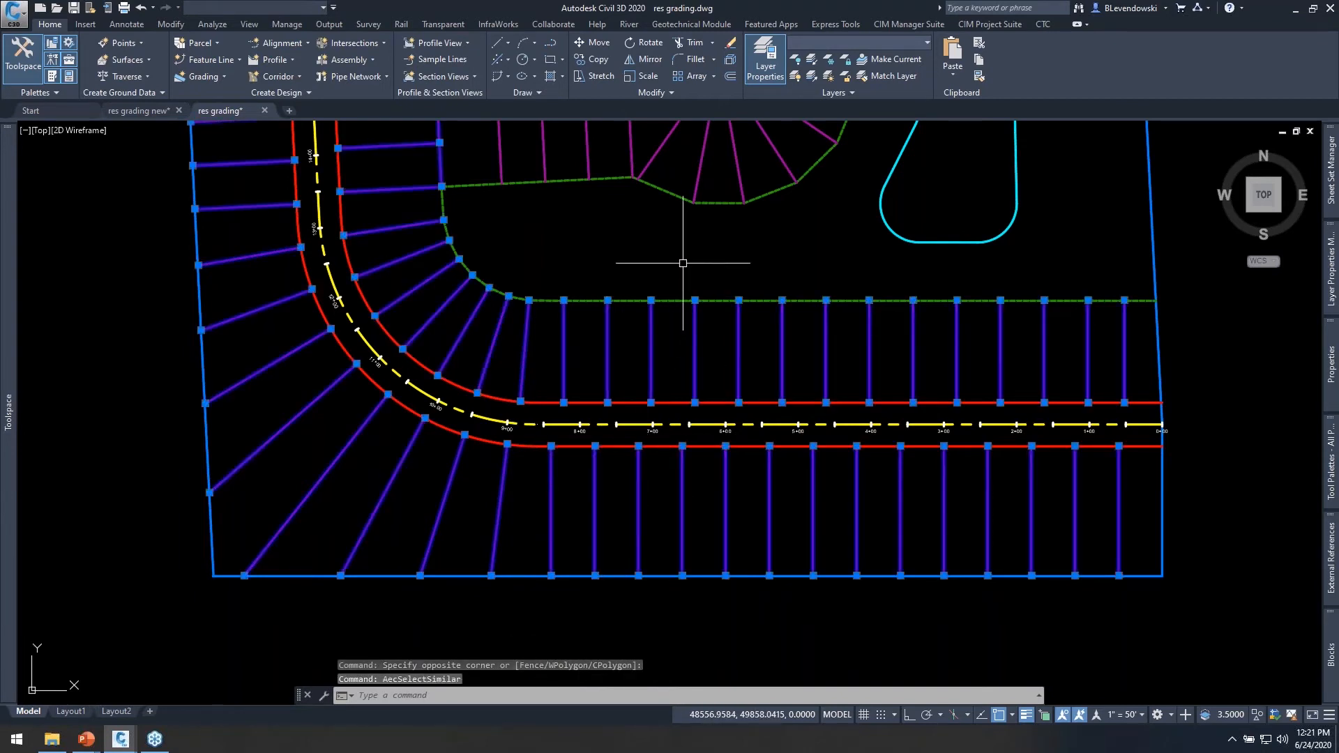
# Add a cul-de-sac lot line southwest of the bulb to the selection and select all similar lot lines.
pyautogui.moveTo(683, 262); pyautogui.dragTo(693, 435, button='middle')
pyautogui.click(684, 328)
pyautogui.click(665, 308)
pyautogui.rightClick(698, 301)
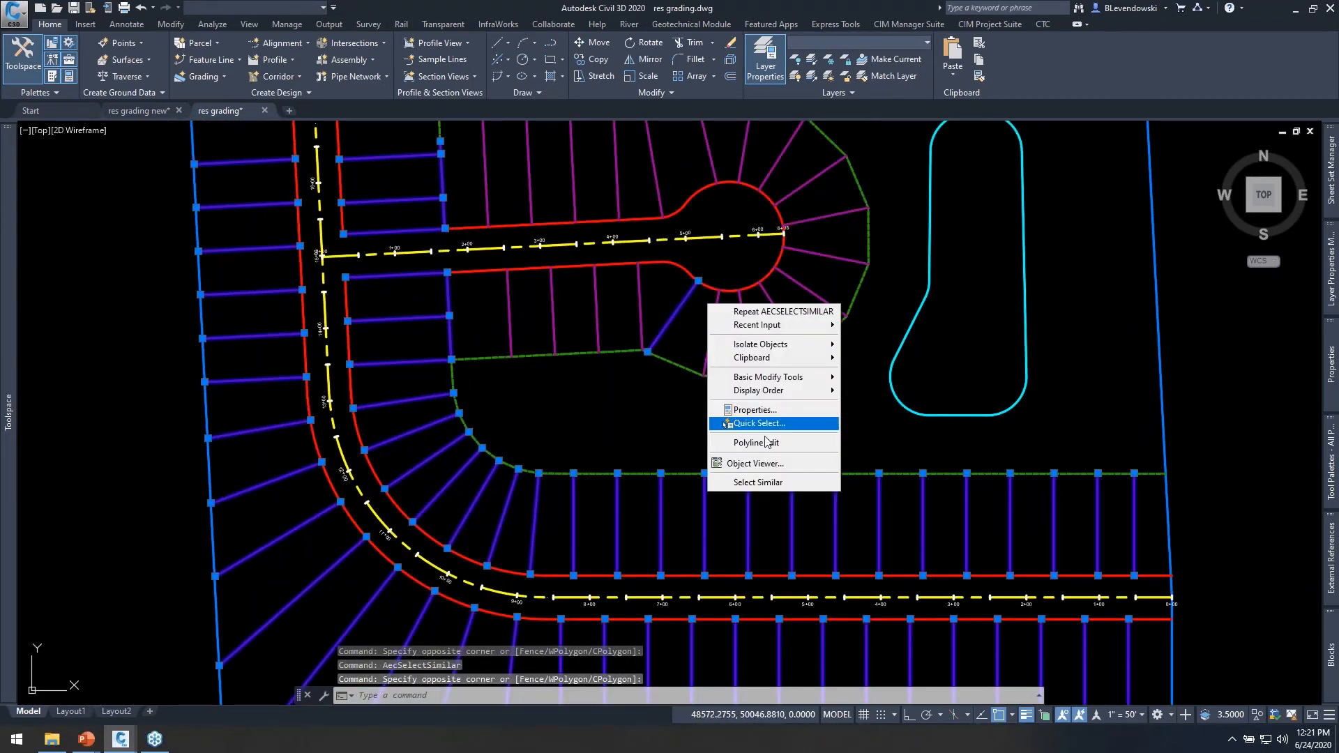
pyautogui.click(765, 473)
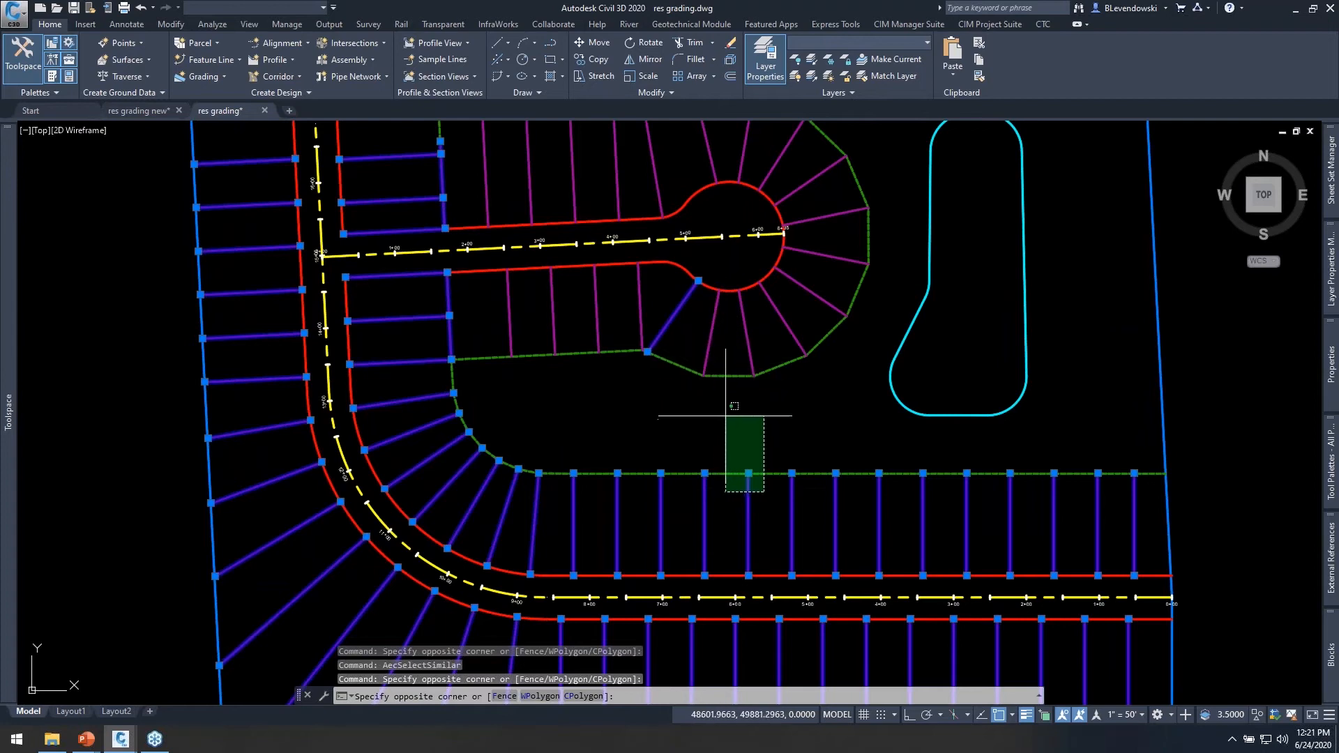
pyautogui.press('Escape')
pyautogui.rightClick(719, 341)
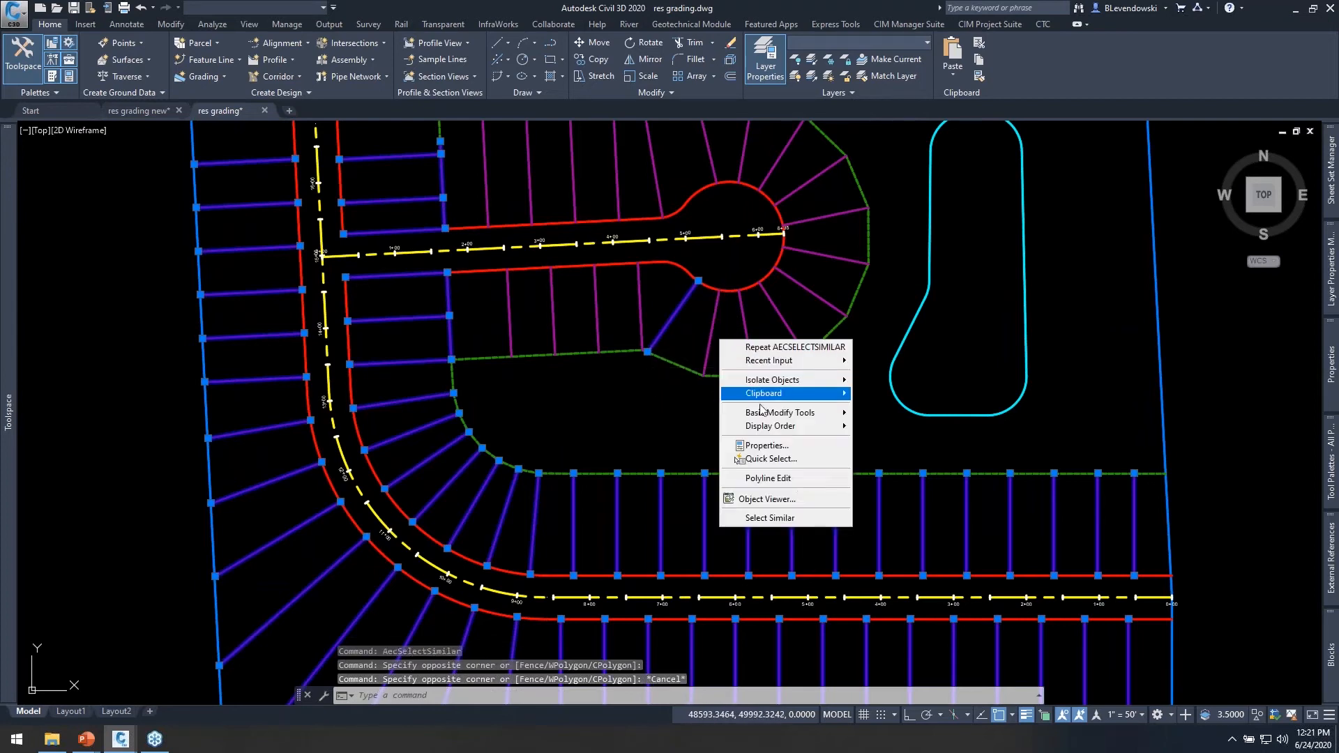
pyautogui.click(793, 524)
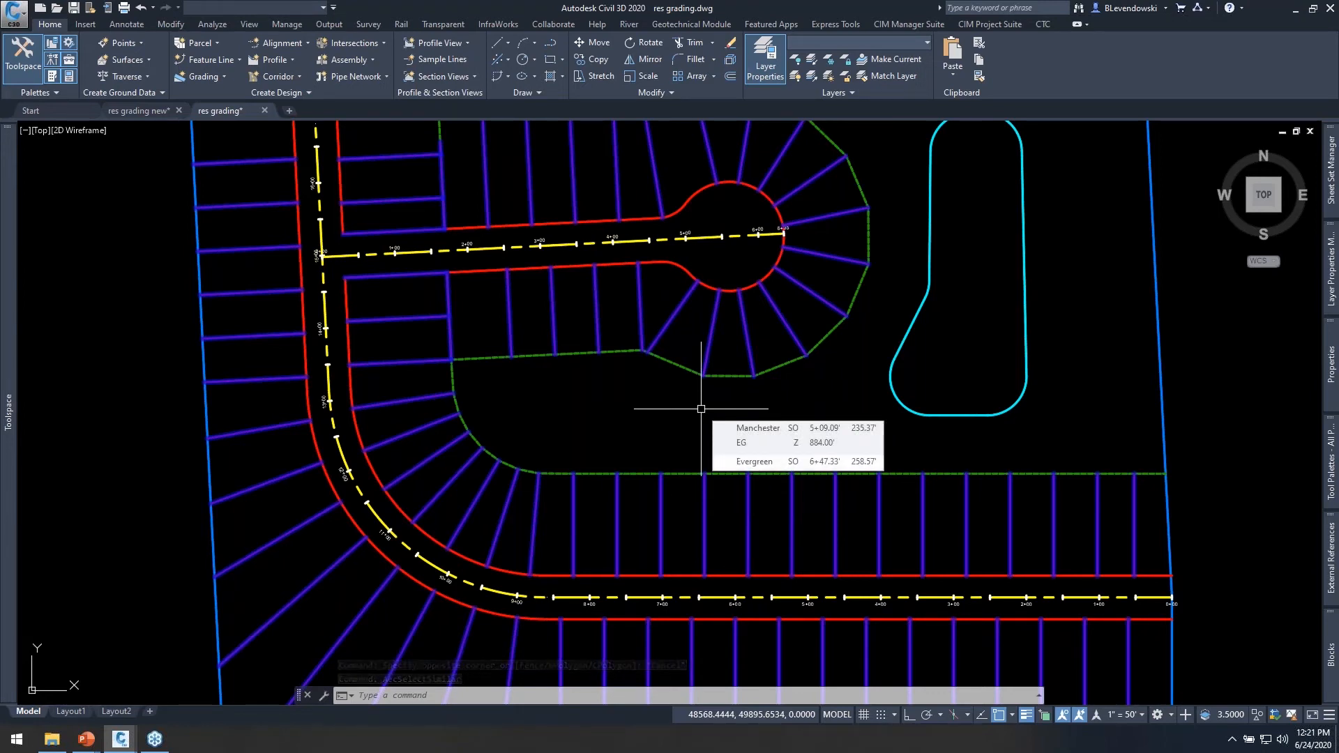
# Create feature lines from the selected lot lines in the Residential site with the Child style, the selected entity layer, and existing entities erased.
pyautogui.moveTo(657, 406); pyautogui.dragTo(647, 433, button='middle')
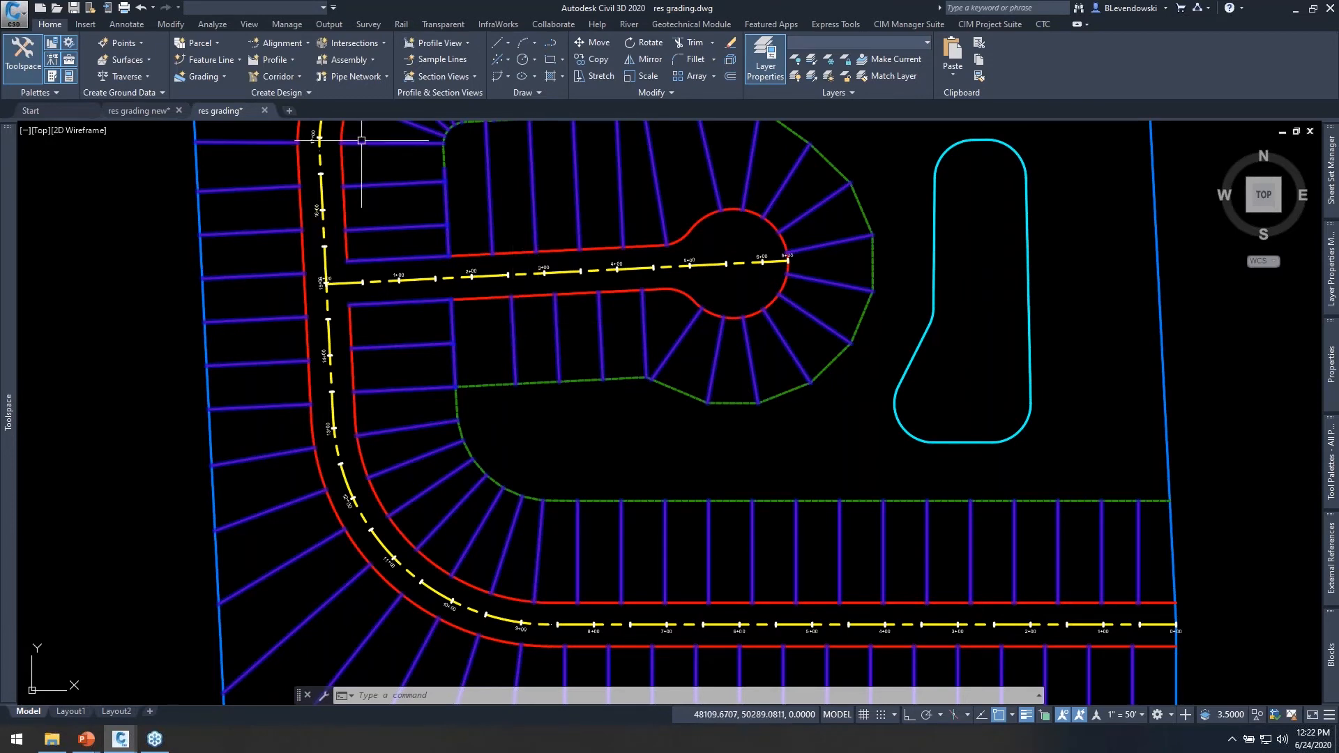
pyautogui.click(223, 62)
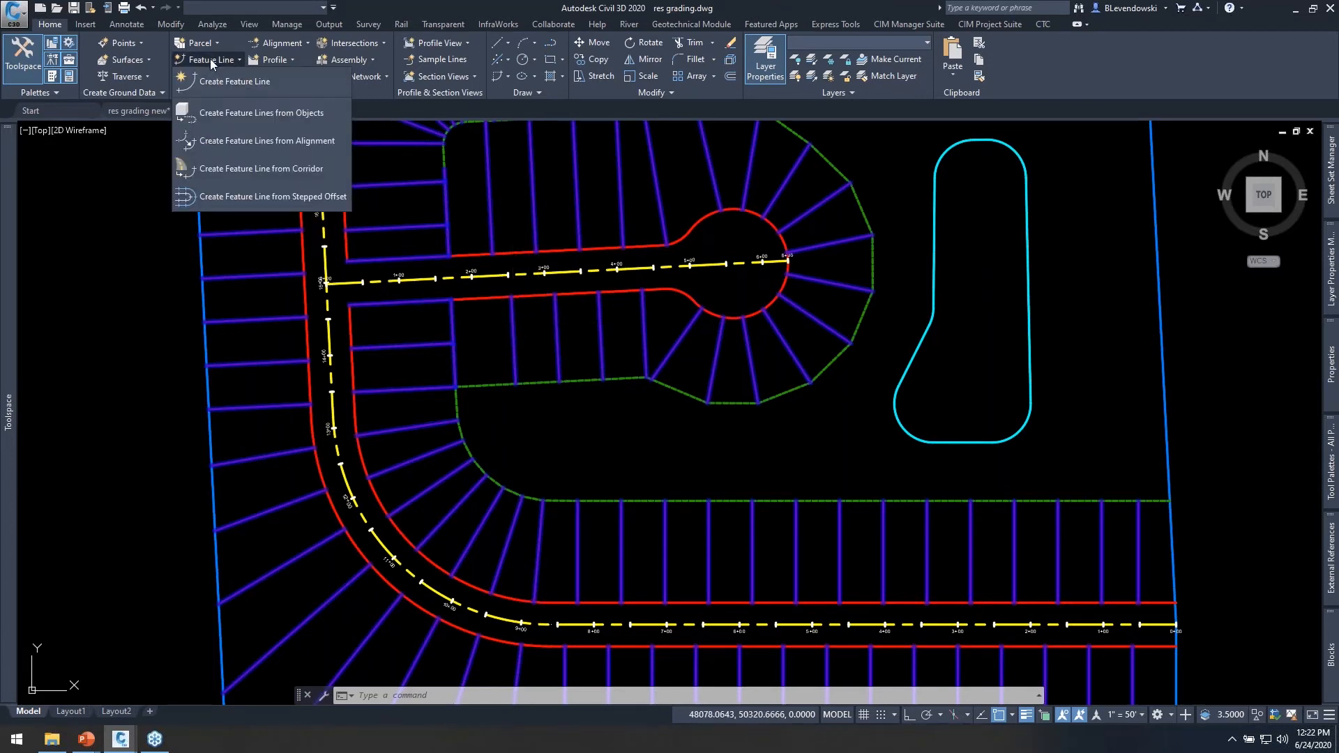
pyautogui.click(229, 112)
pyautogui.moveTo(579, 161); pyautogui.dragTo(711, 152)
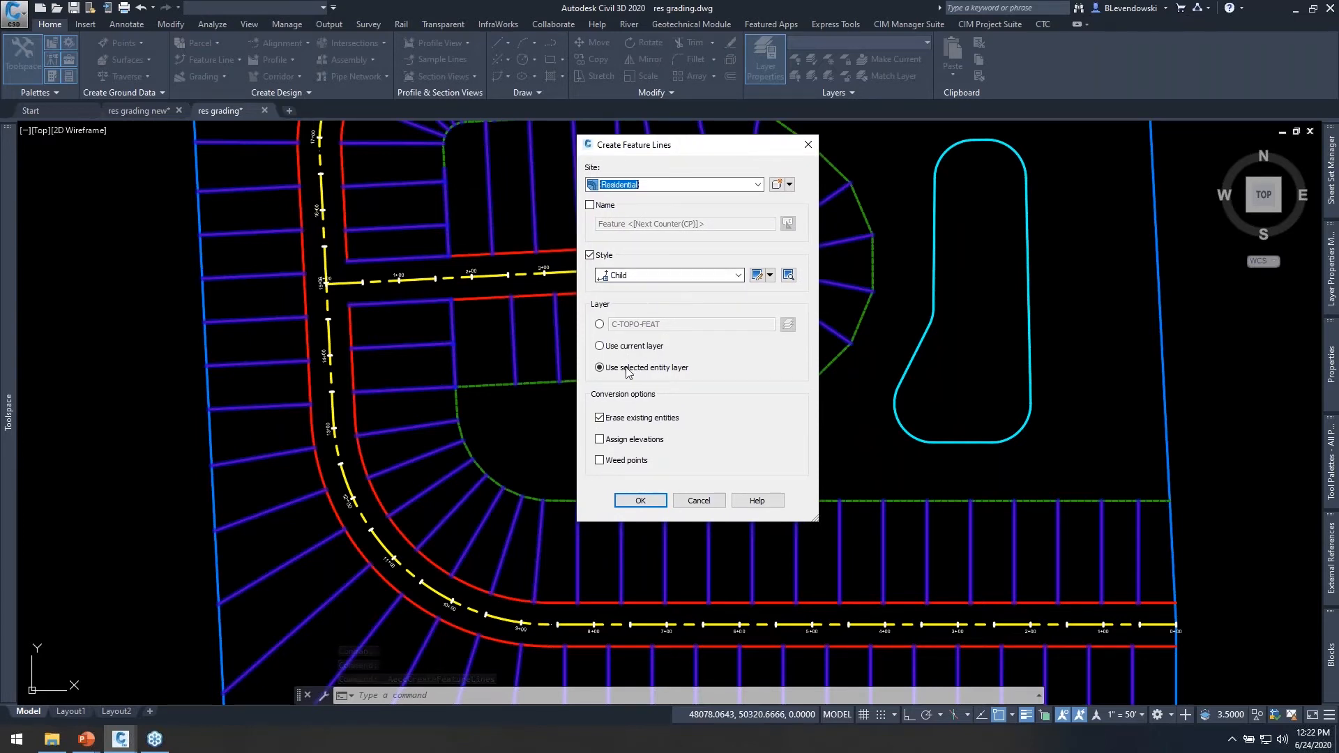
pyautogui.moveTo(711, 159); pyautogui.dragTo(894, 144)
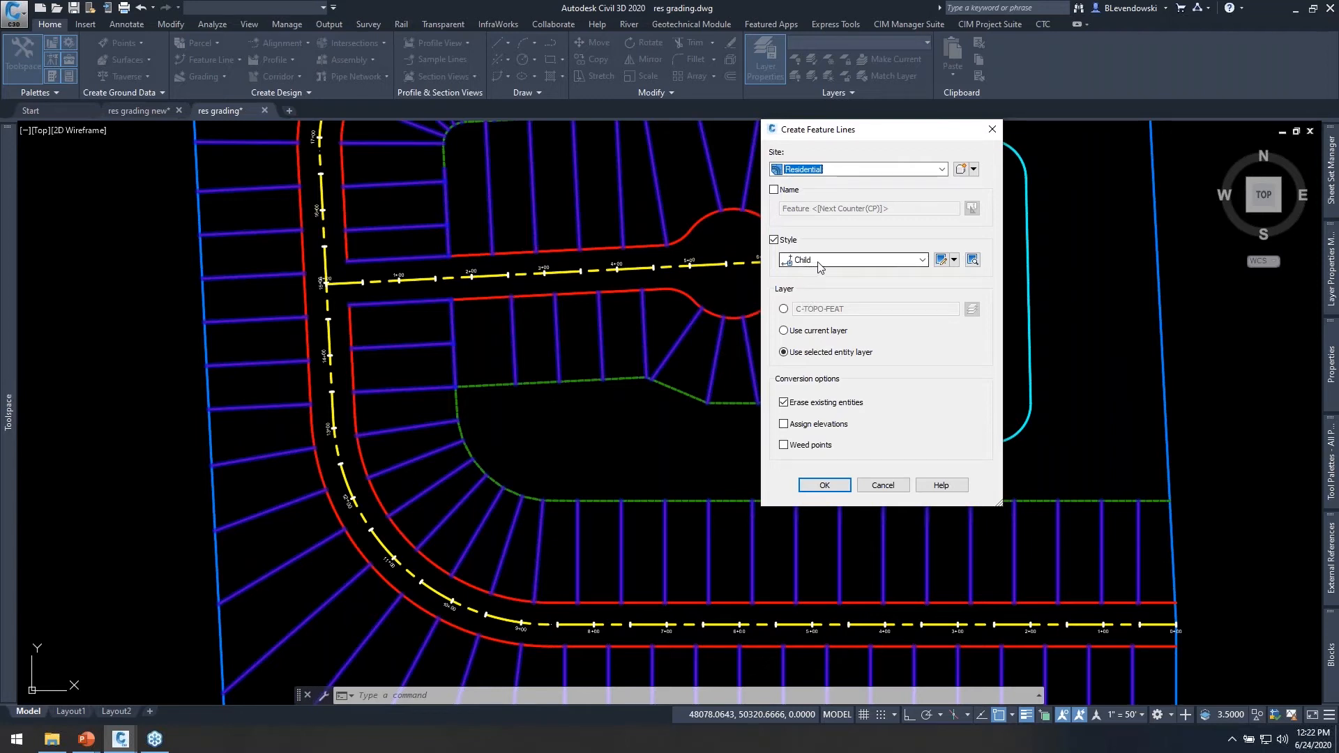
pyautogui.click(827, 490)
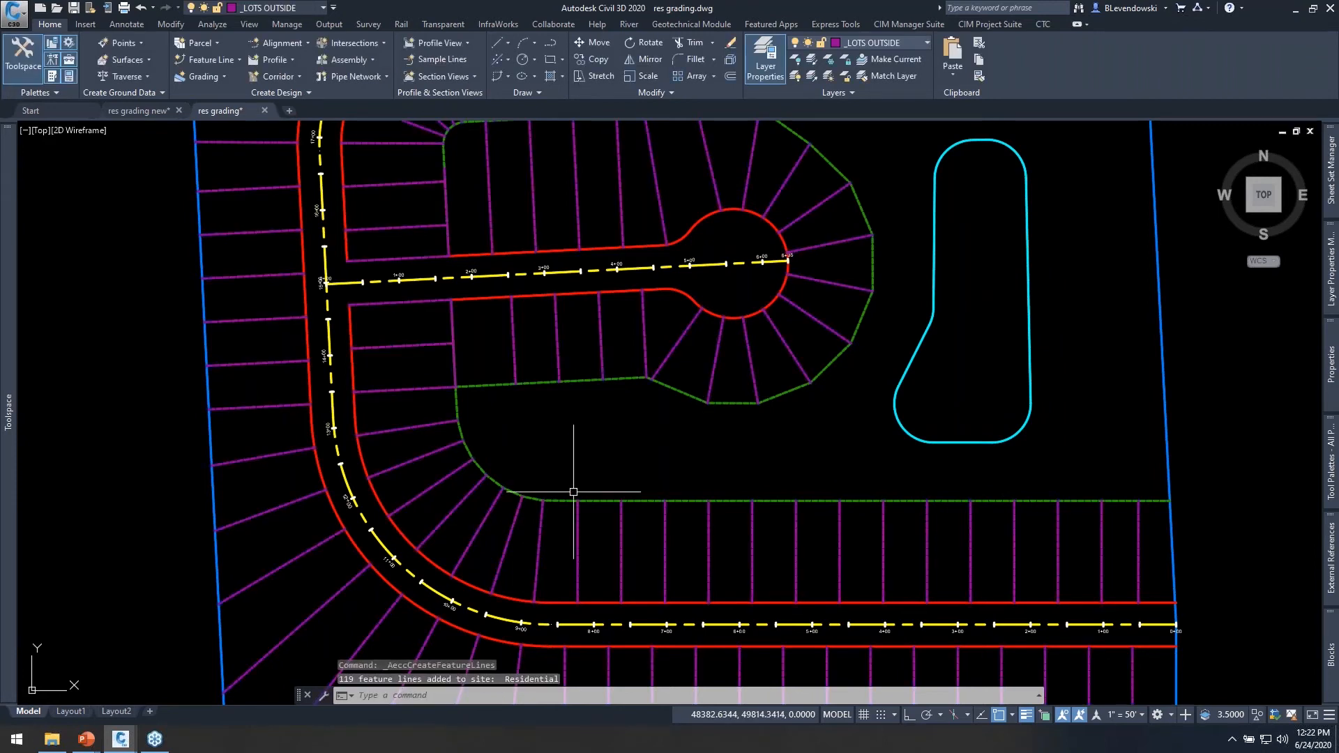
# Select a lot feature line south of the cul-de-sac road and check its elevation and grade with Quick Elevation Edit.
pyautogui.click(558, 341)
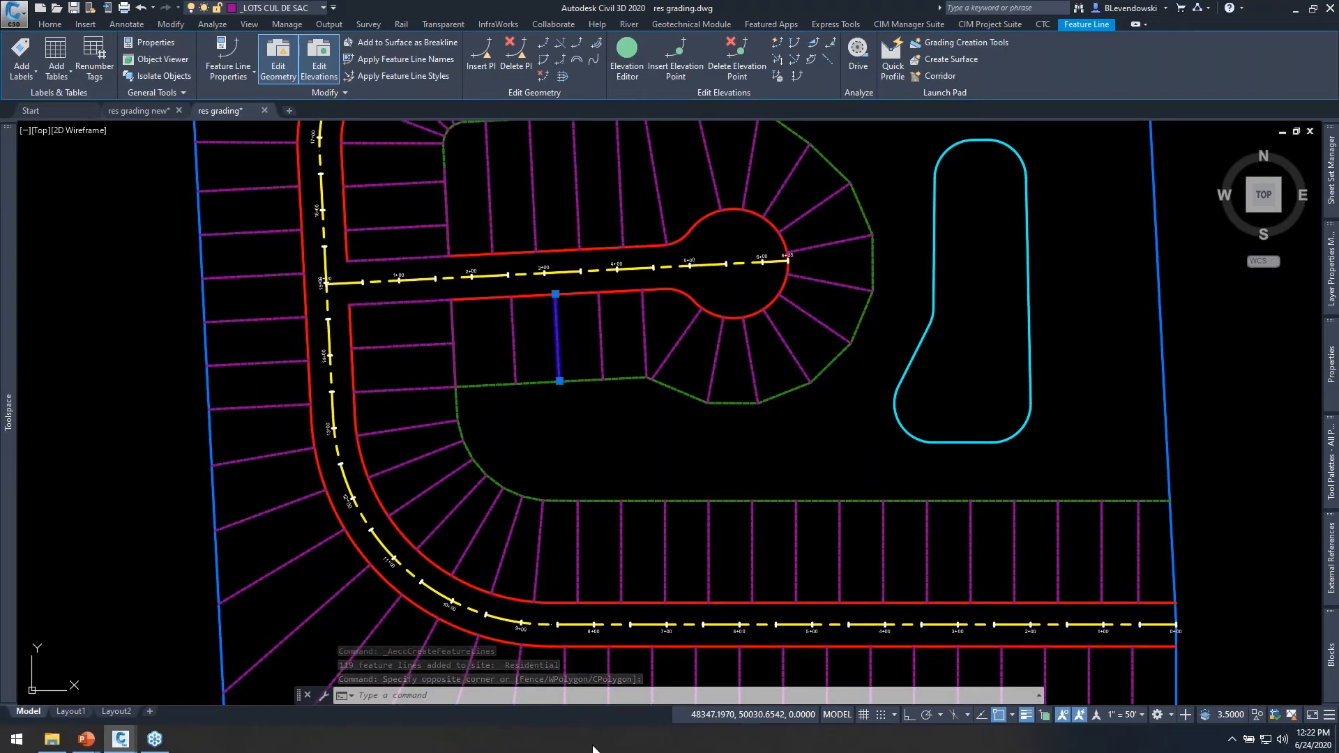
pyautogui.scroll(4, 569, 317)
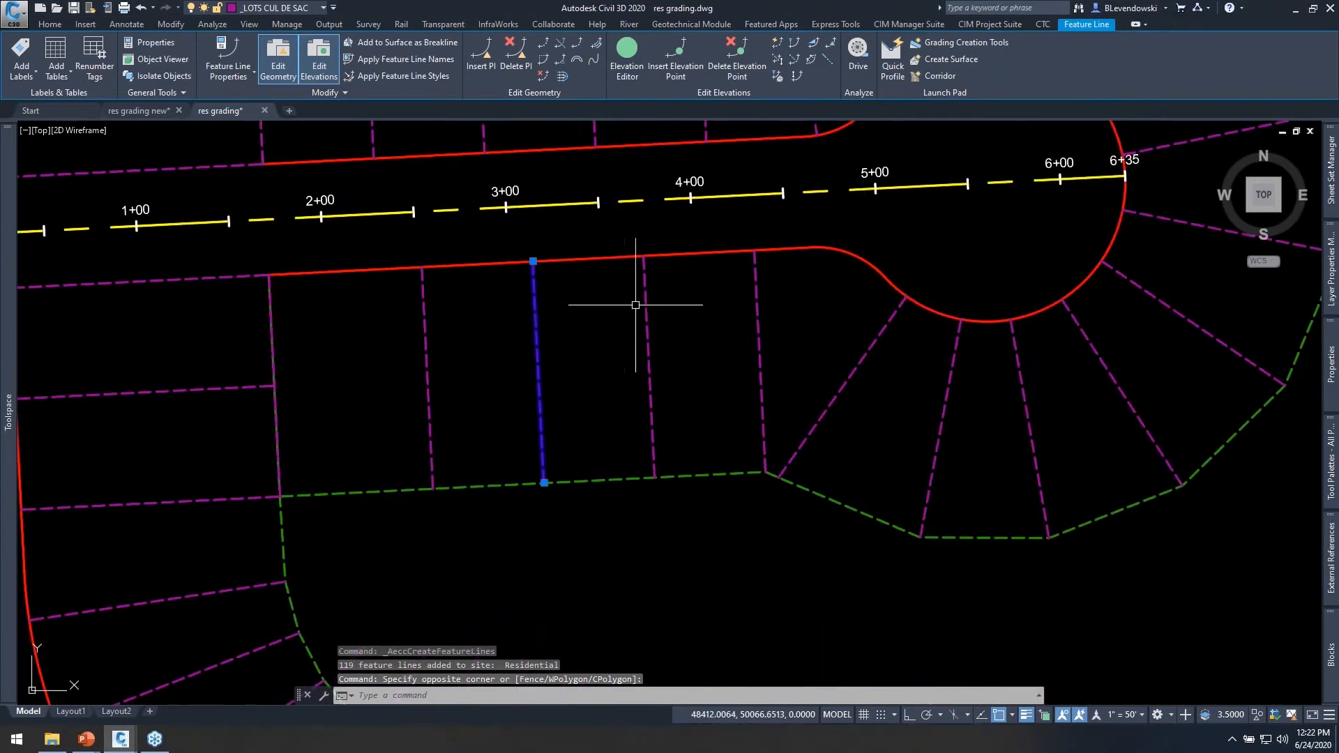
pyautogui.moveTo(635, 305); pyautogui.dragTo(699, 355, button='middle')
pyautogui.click(777, 43)
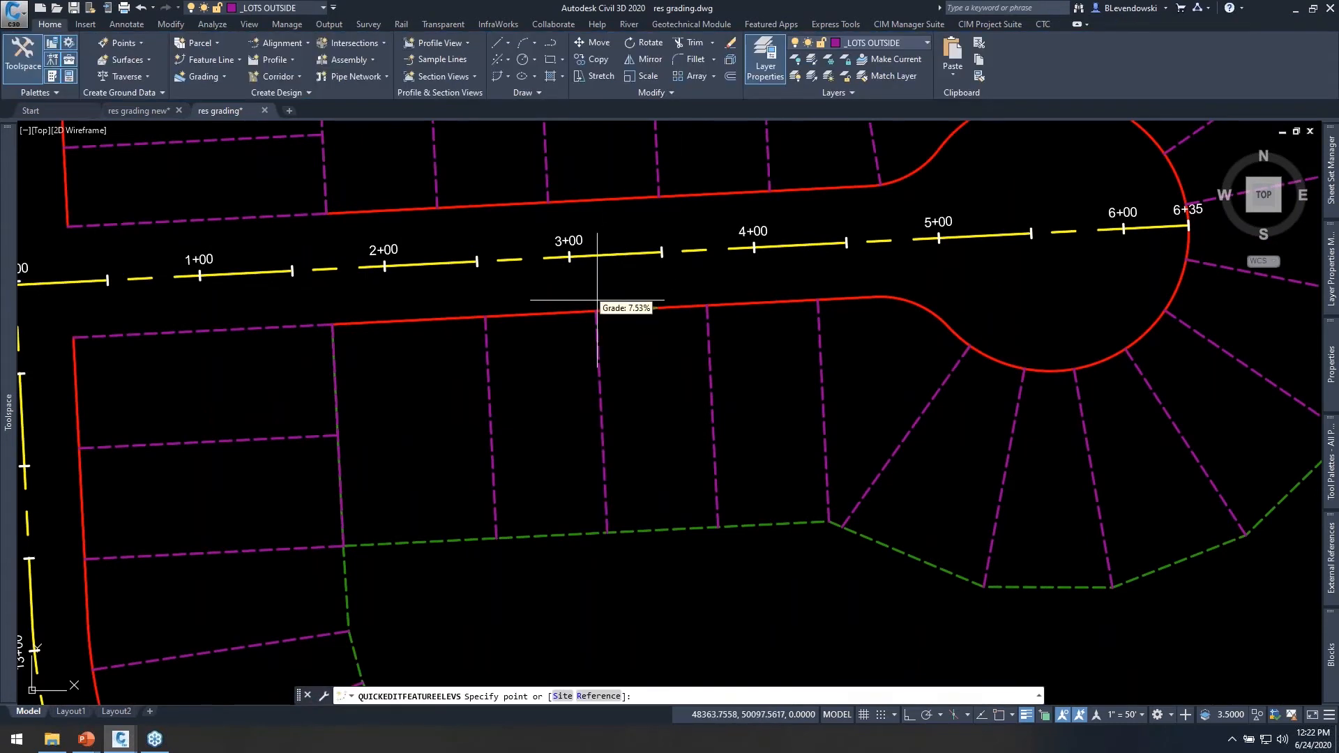
pyautogui.scroll(2, 594, 313)
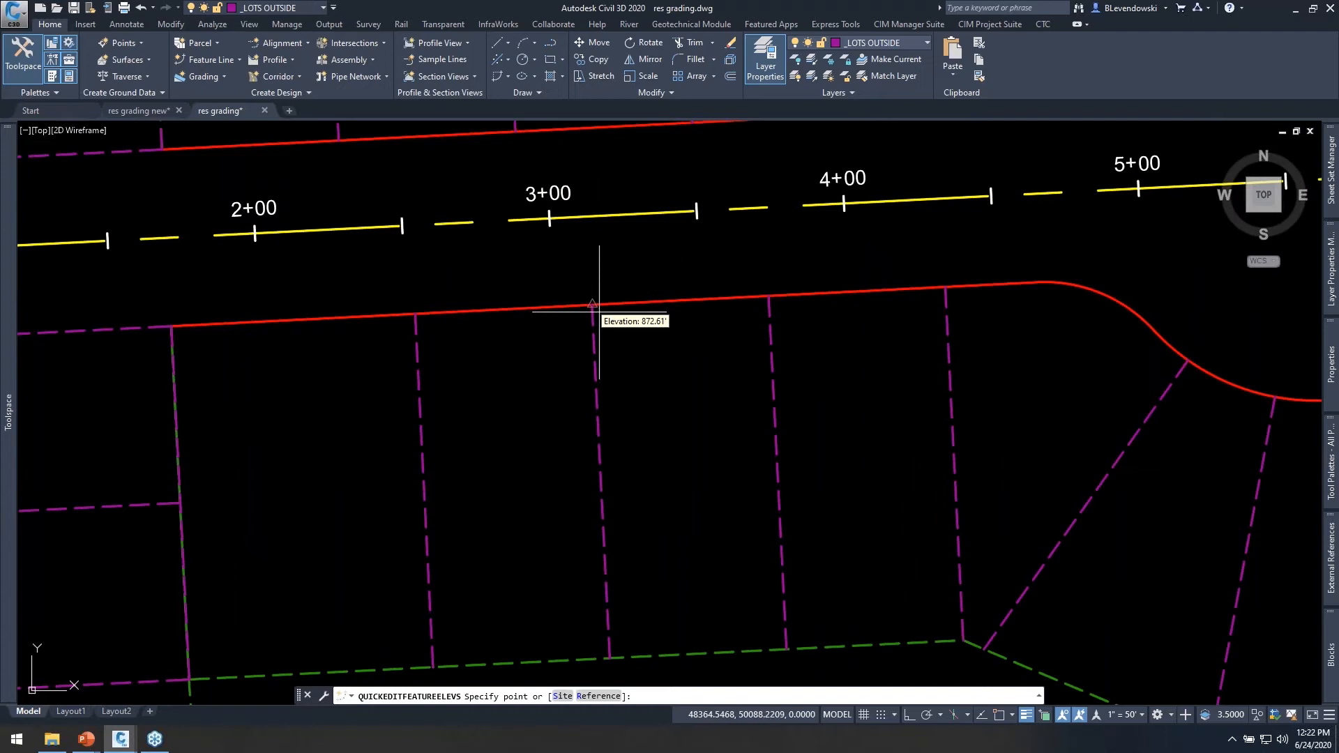
pyautogui.click(594, 310)
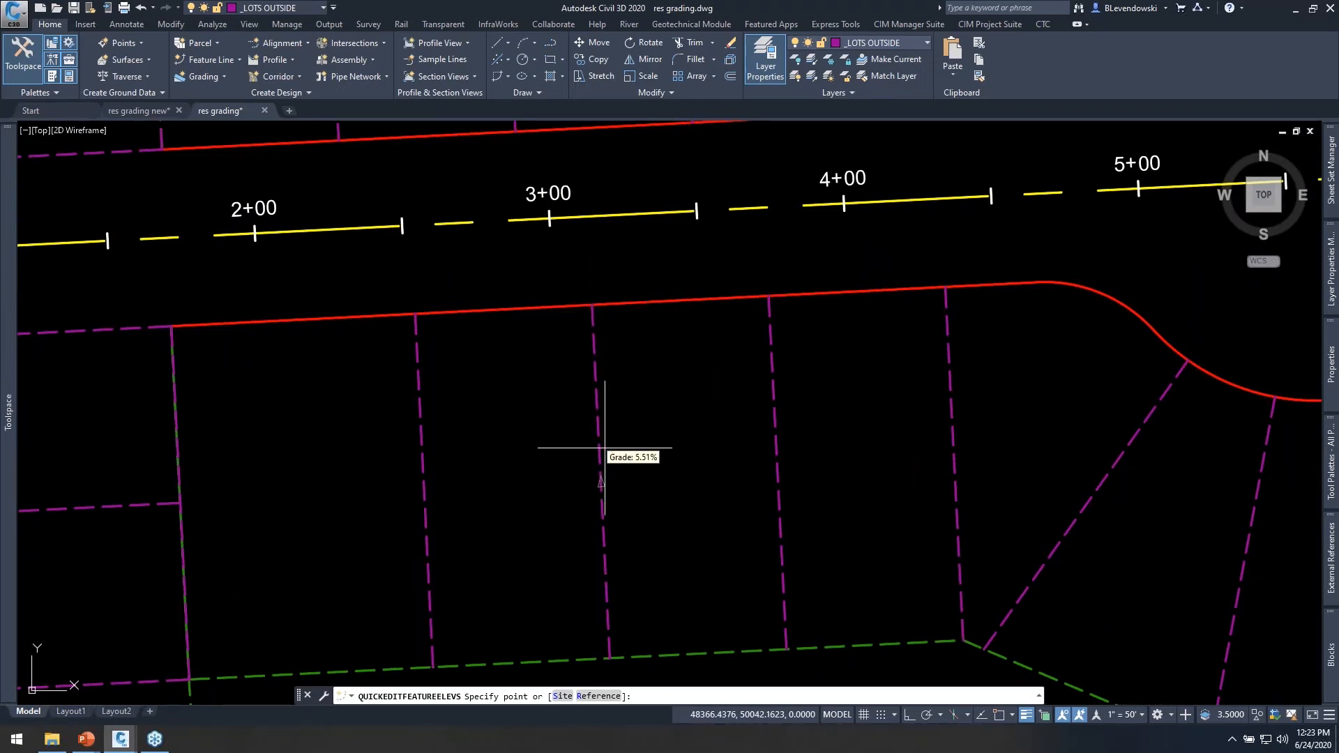
pyautogui.press('Escape')
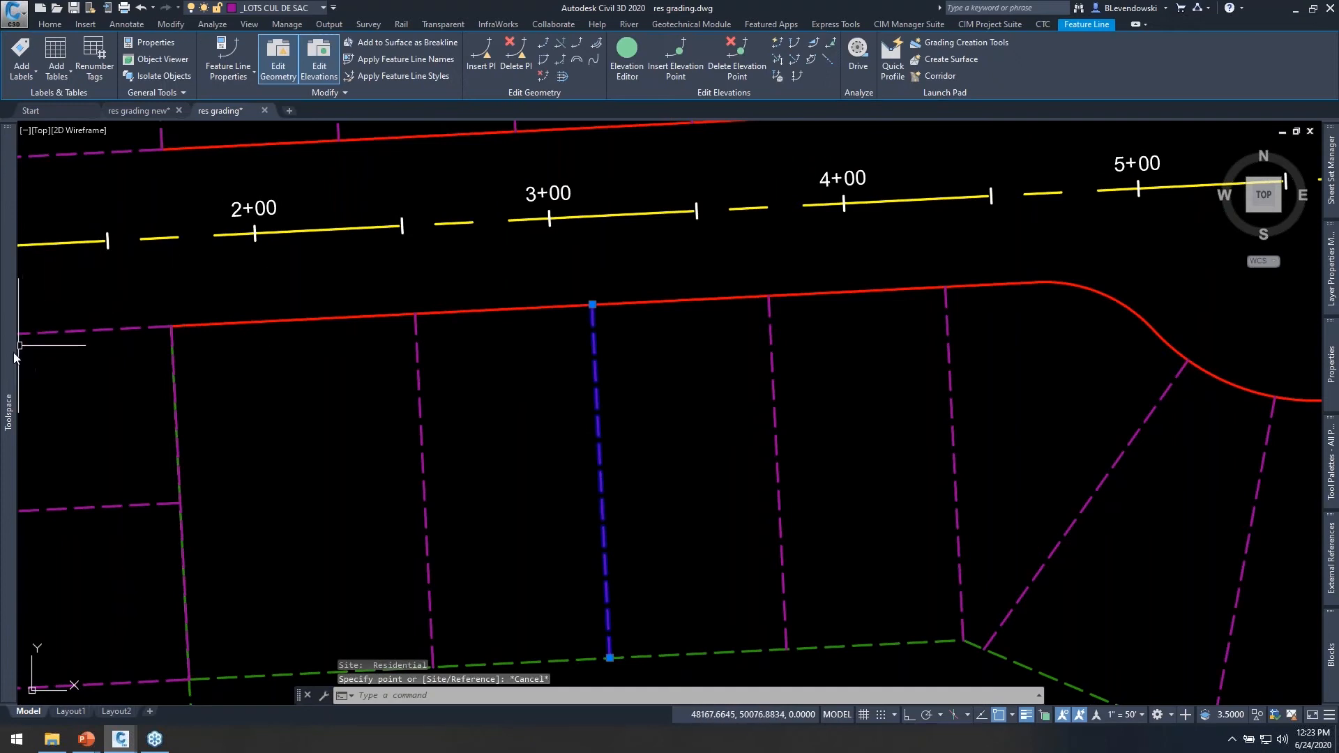
# Expand the Residential site in the drawing's site list and open the selected cul-de-sac lot line's object properties to check its site.
pyautogui.moveTo(11, 362)
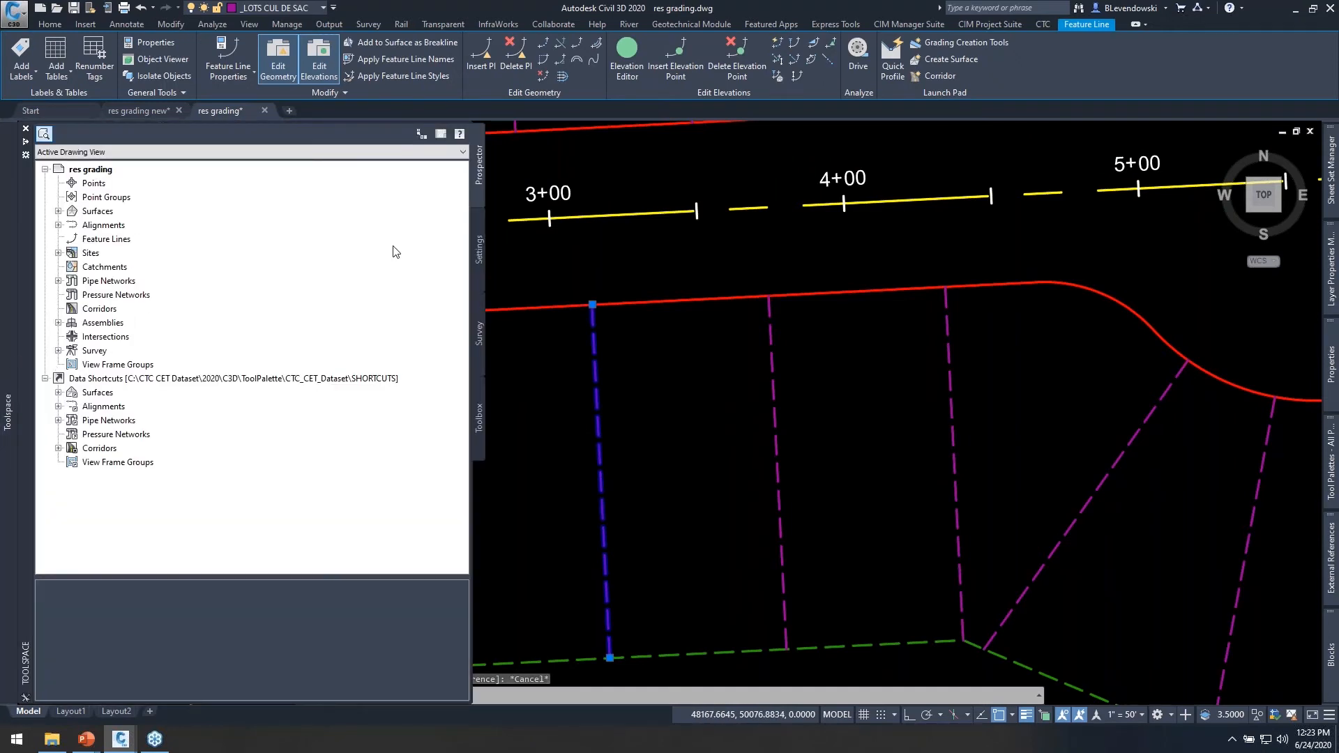
pyautogui.doubleClick(96, 255)
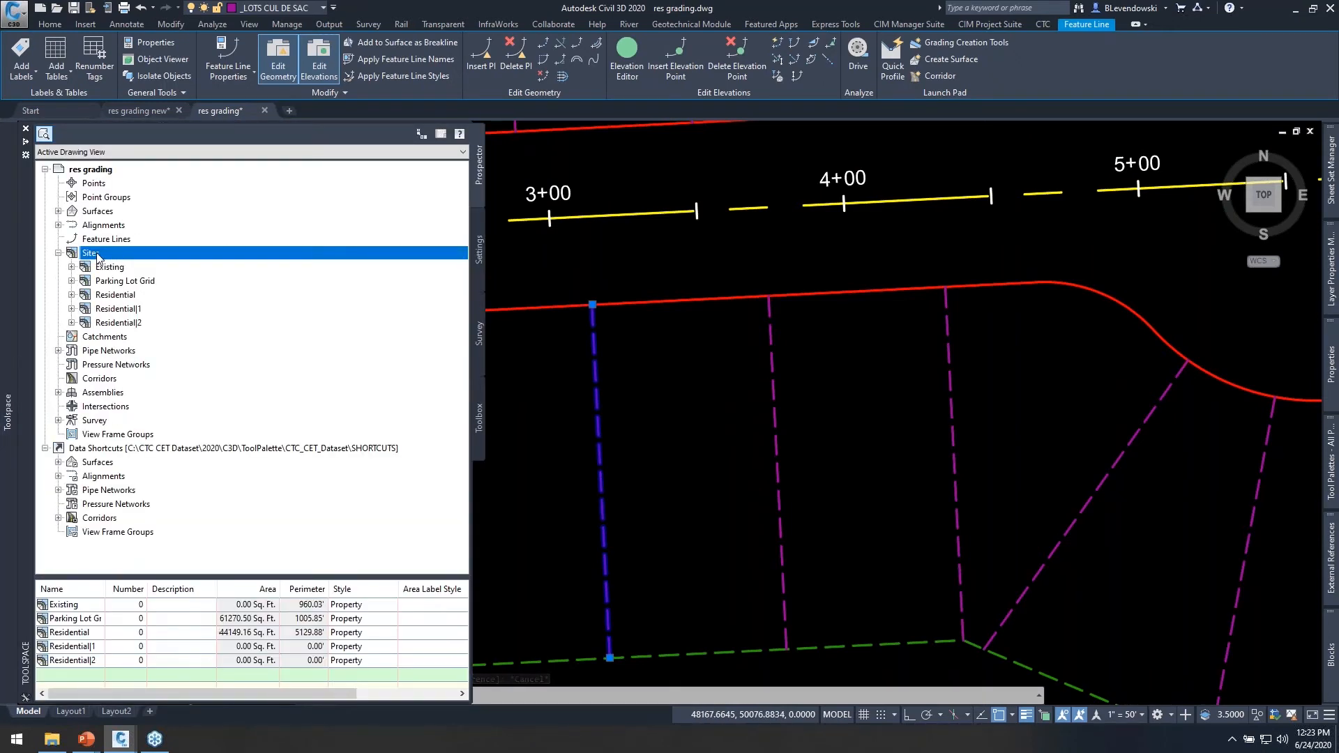
pyautogui.click(114, 296)
pyautogui.rightClick(115, 300)
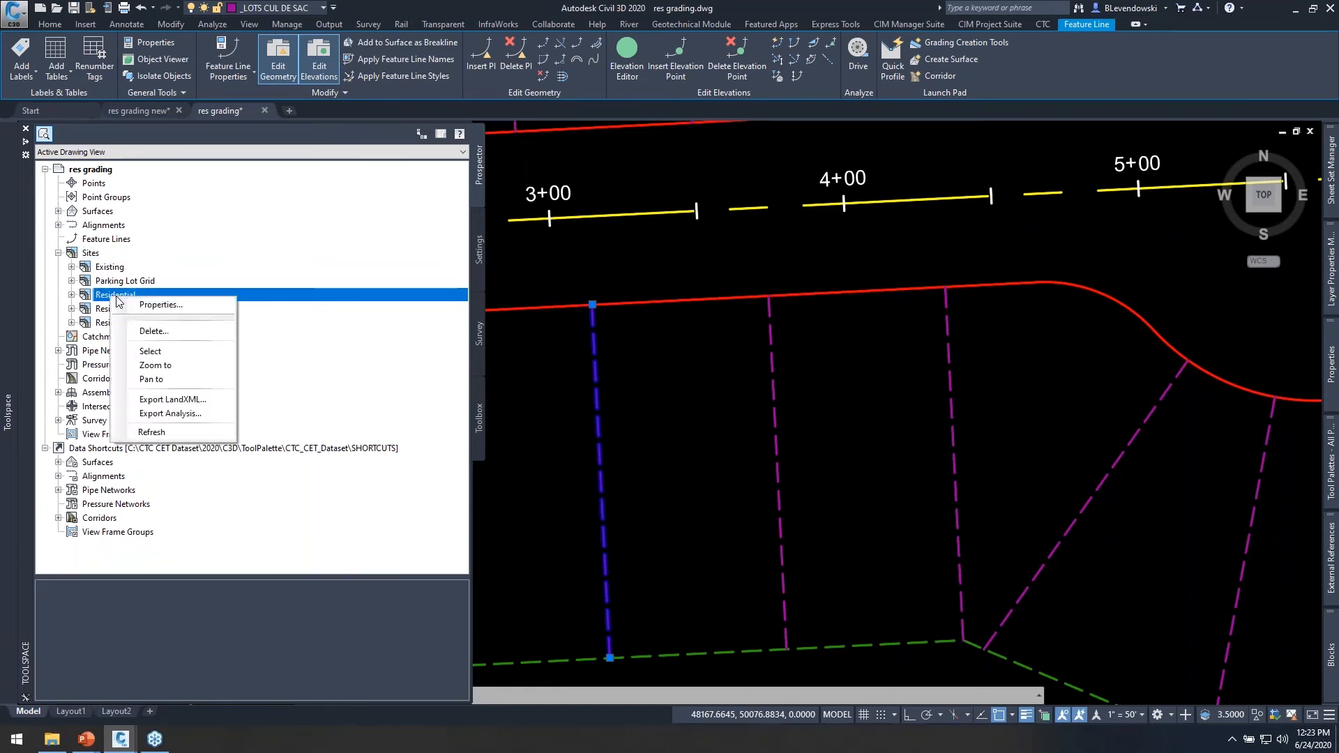
pyautogui.click(70, 294)
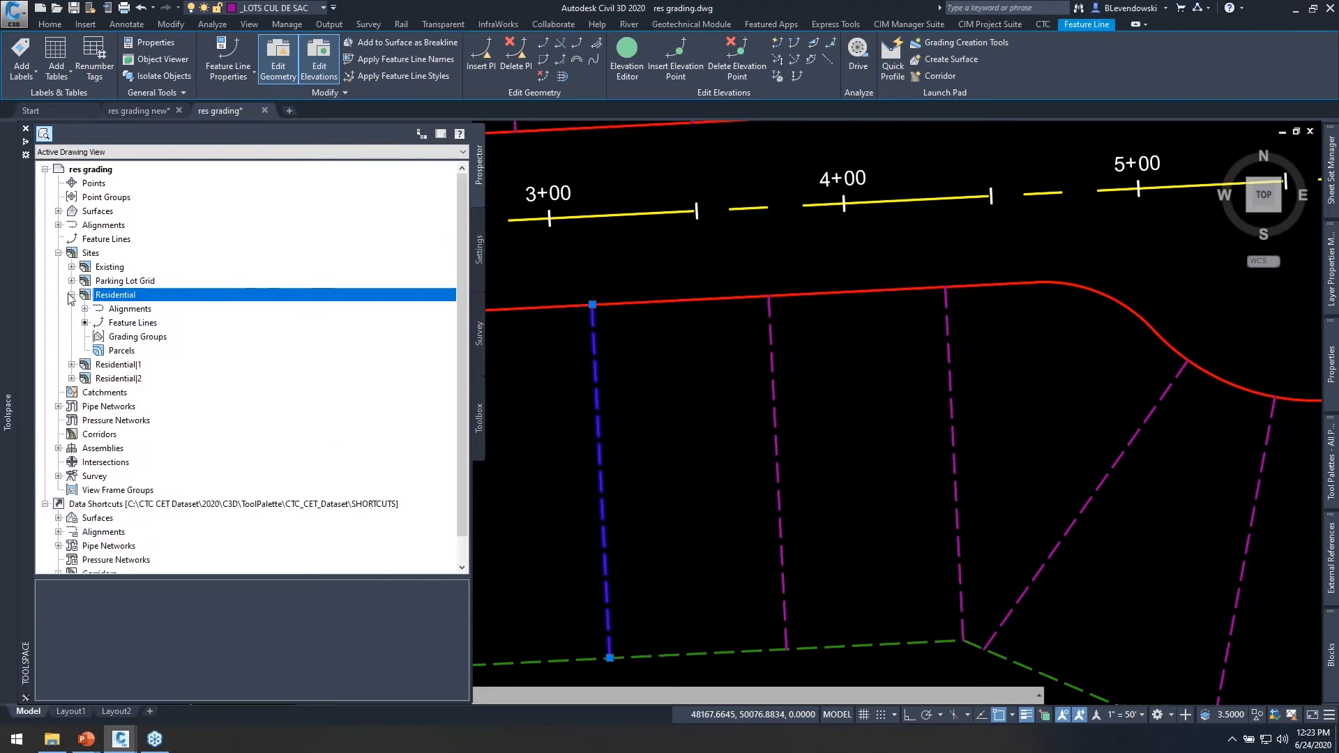
pyautogui.rightClick(683, 384)
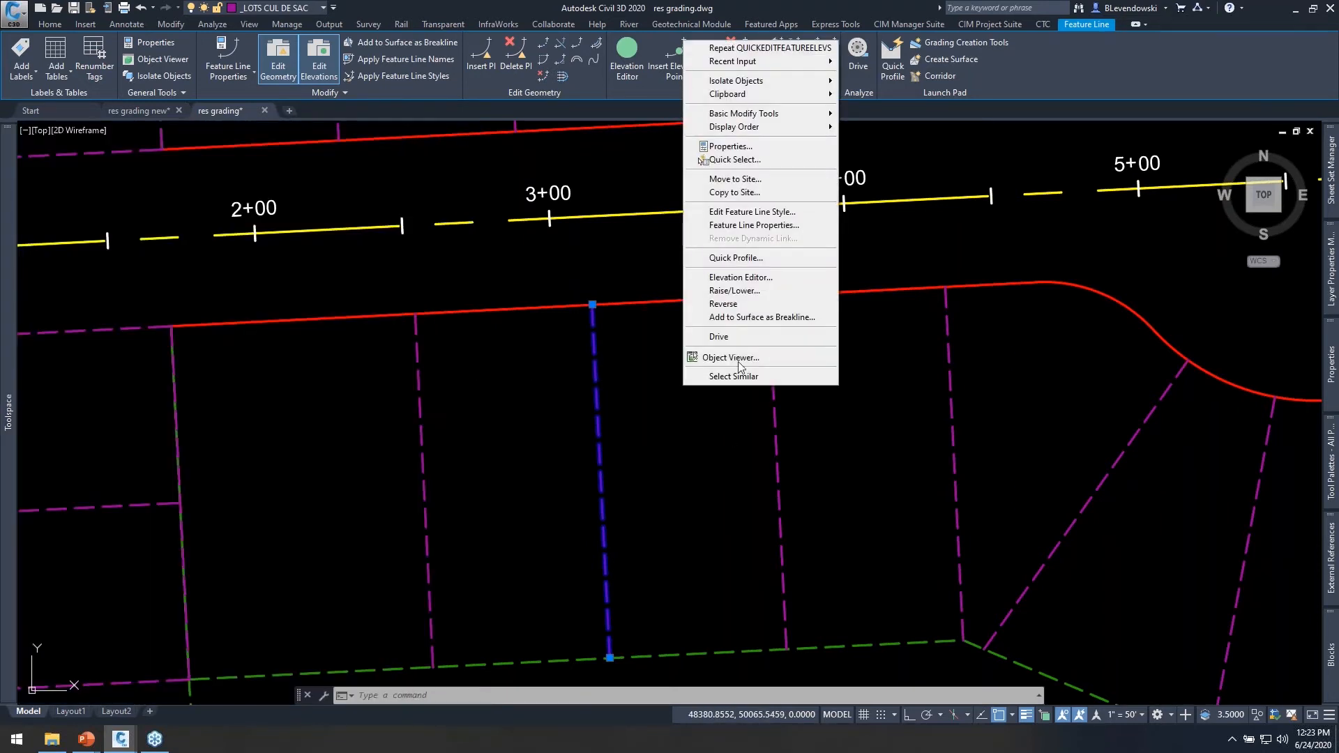
pyautogui.click(731, 147)
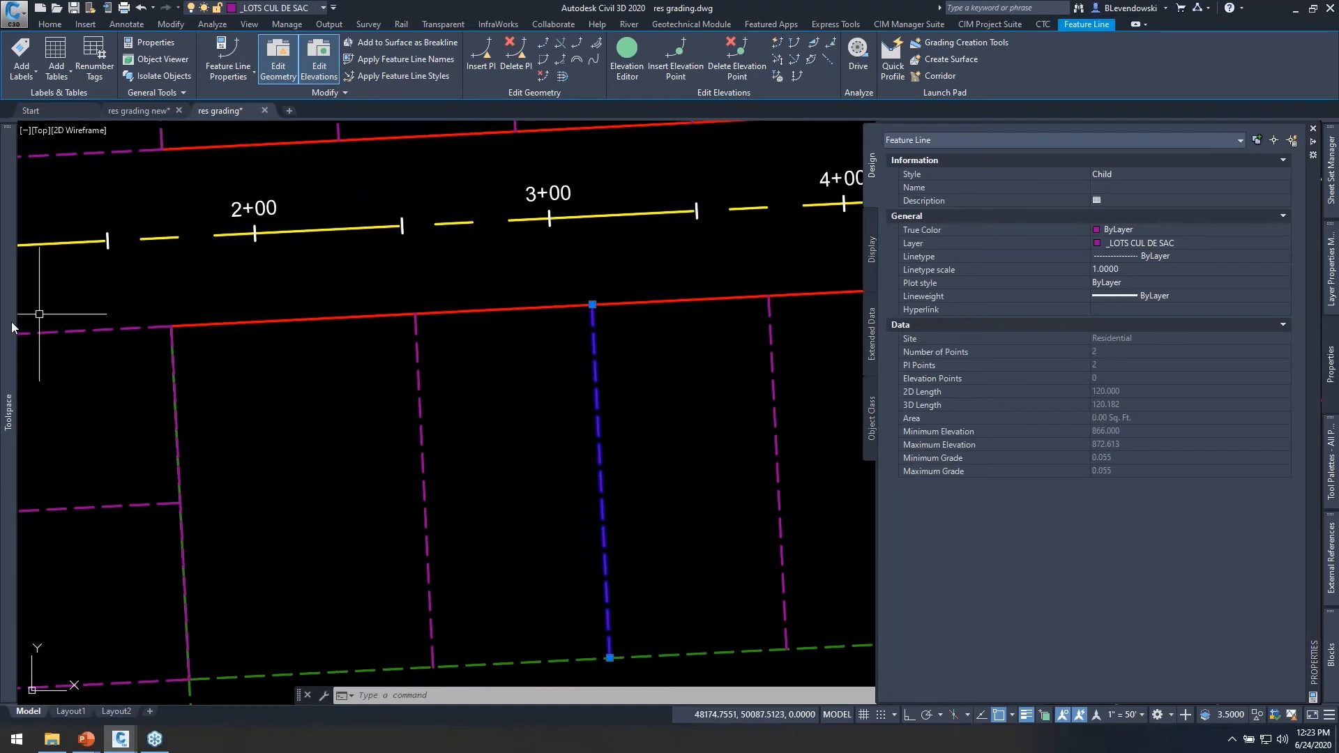
# Open the Residential site's feature line properties and examine the split point resolution order of the Parent and Child styles.
pyautogui.moveTo(9, 339)
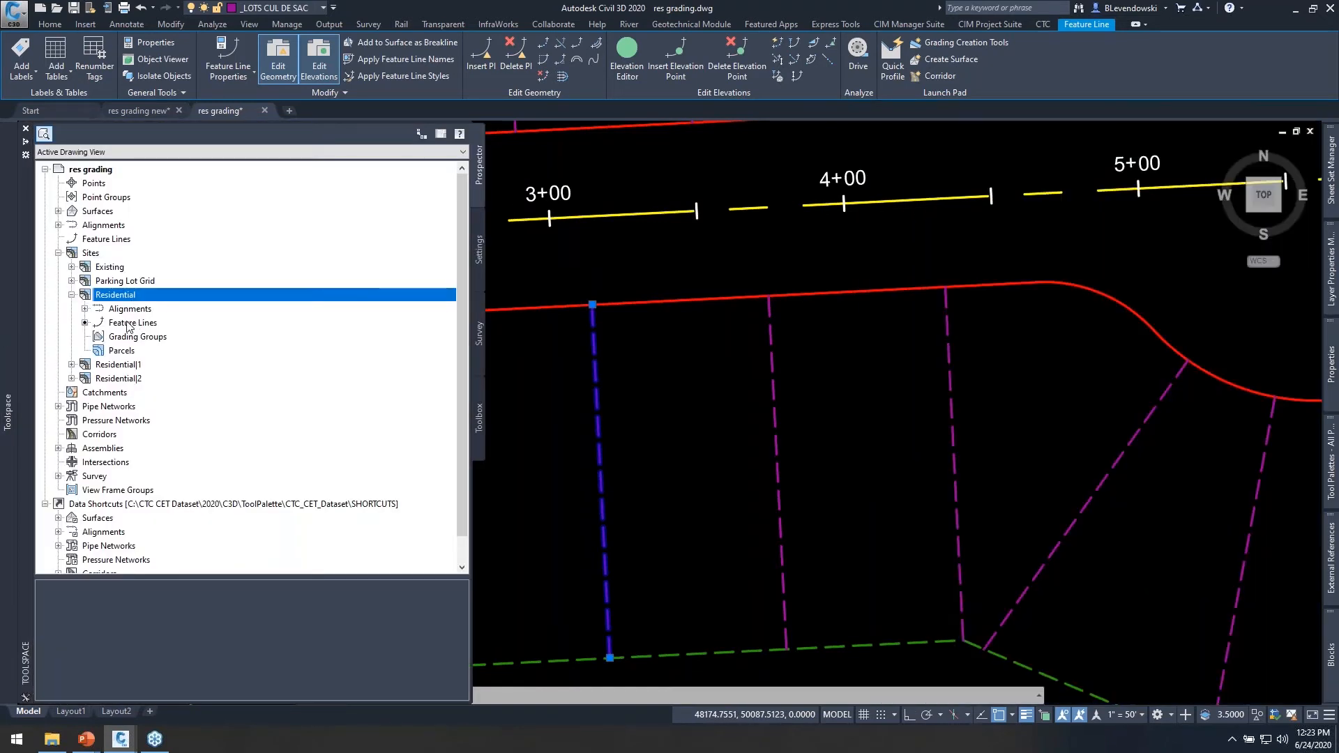
pyautogui.rightClick(135, 326)
pyautogui.click(207, 339)
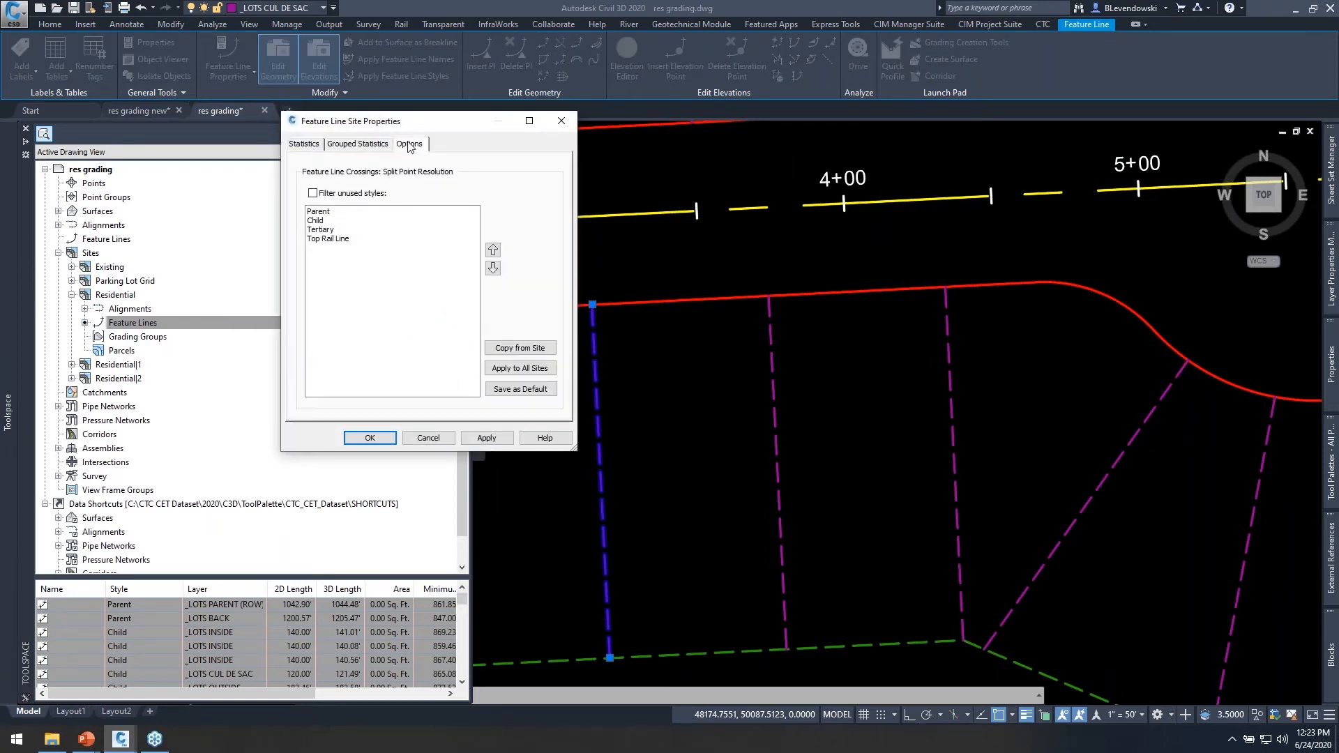
pyautogui.click(317, 222)
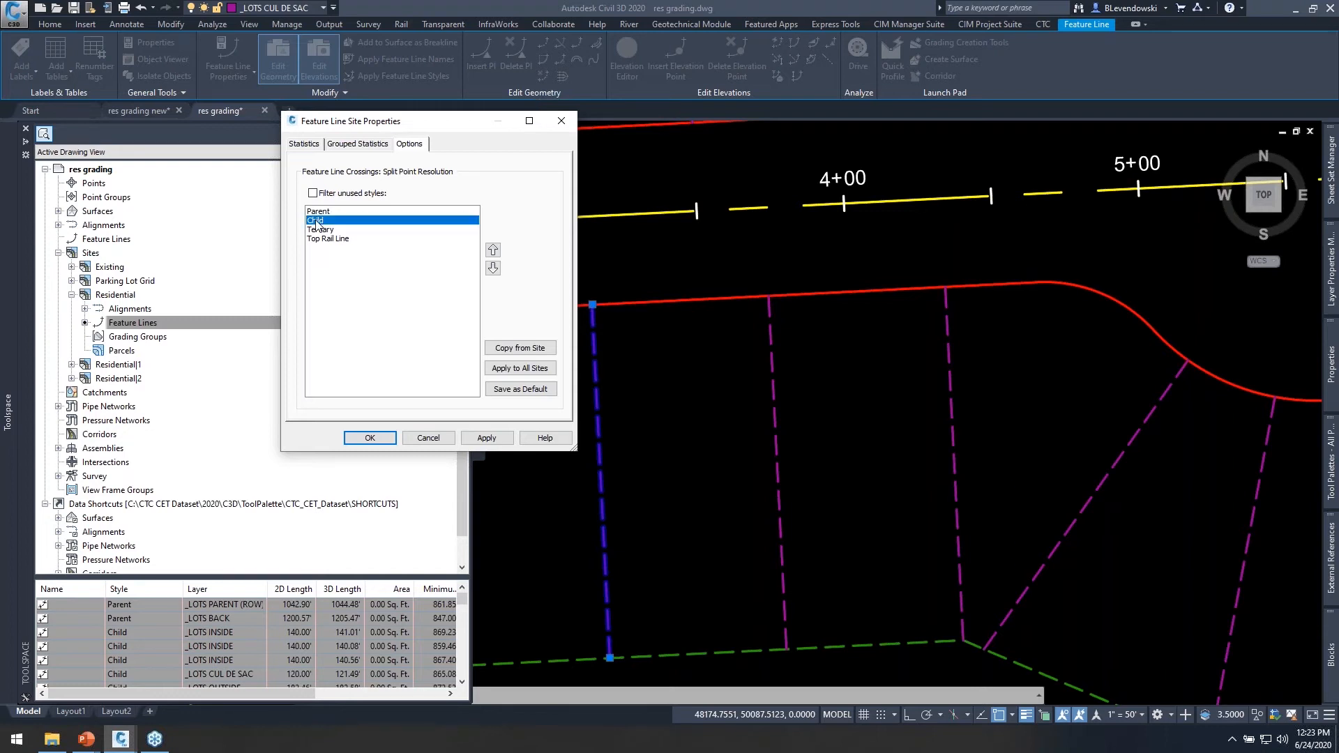
pyautogui.click(317, 221)
pyautogui.click(322, 212)
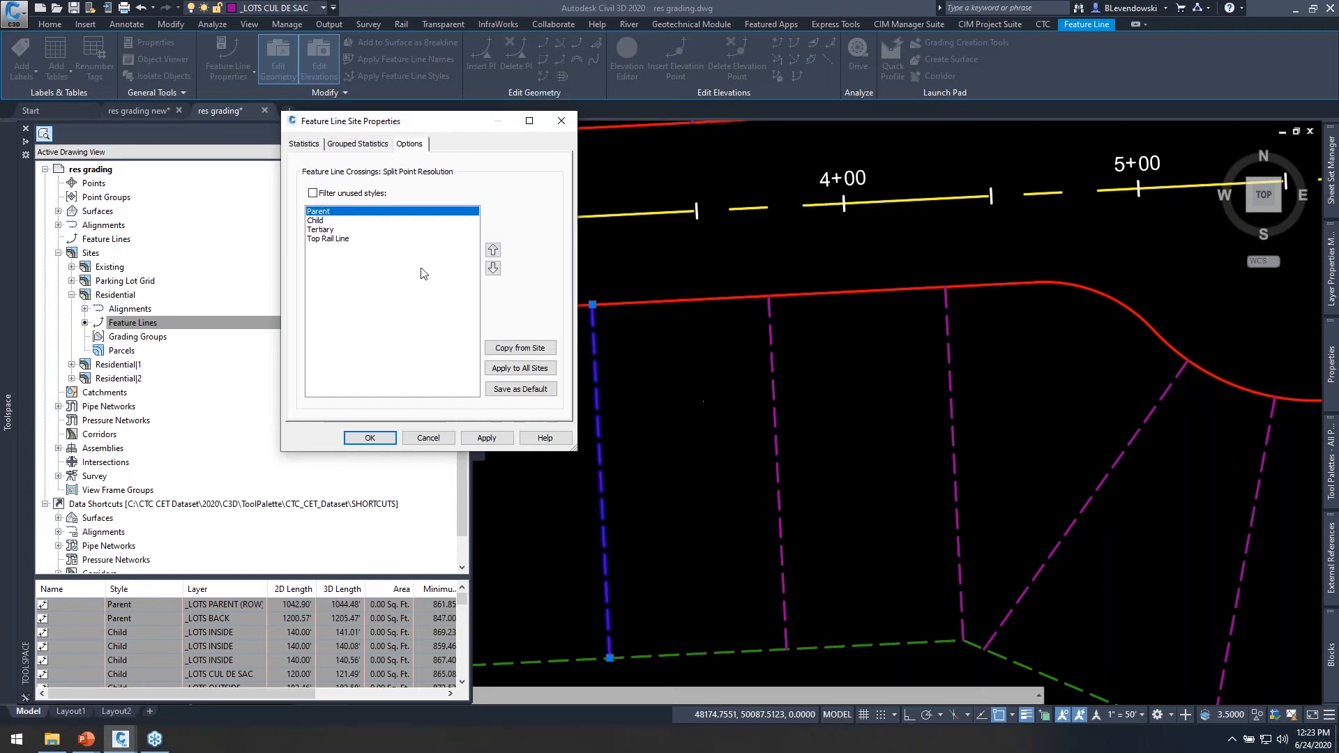
# Check the Child style's place in the split point resolution order, close the site properties without changes and clear the selection.
pyautogui.click(315, 221)
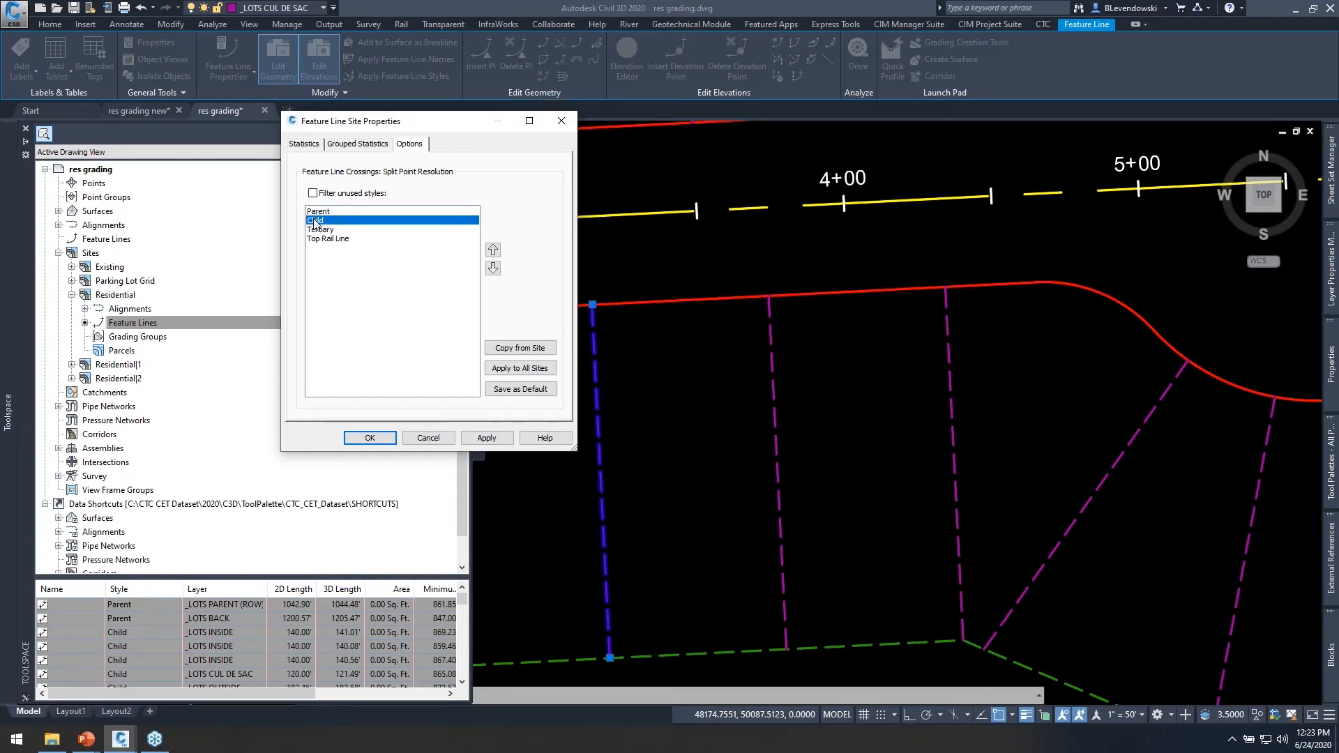
pyautogui.click(428, 438)
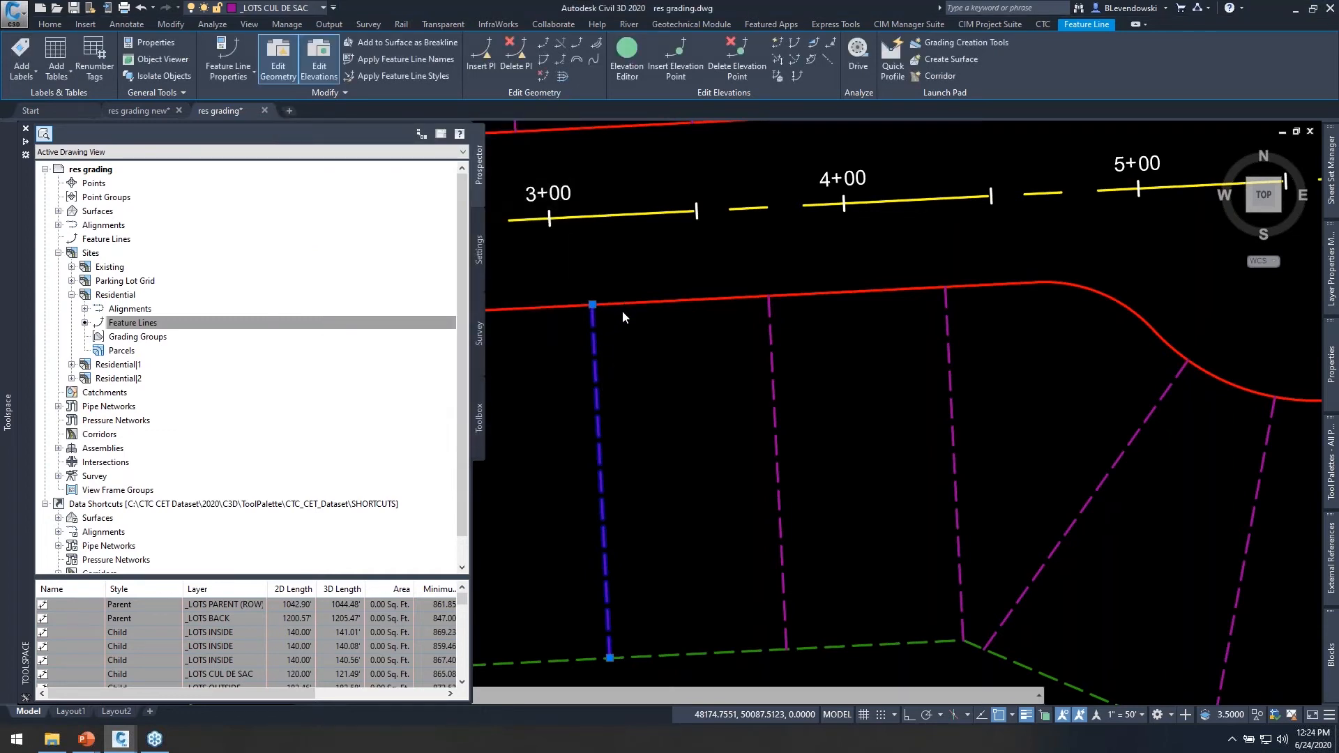
pyautogui.press('Escape')
# Select the red Parent right-of-way feature line south of the road, and then a Child lot line that meets it, to compare them.
pyautogui.moveTo(604, 305); pyautogui.dragTo(723, 270, button='middle')
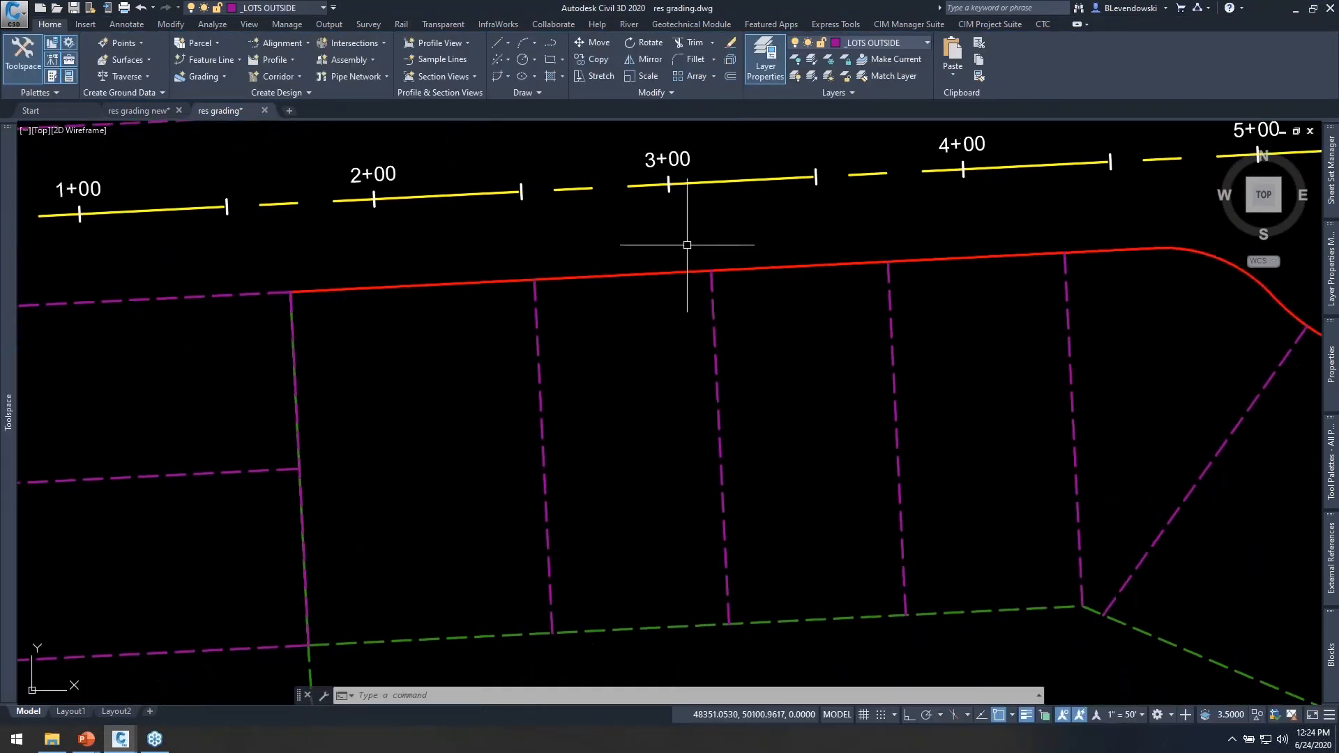
pyautogui.click(662, 274)
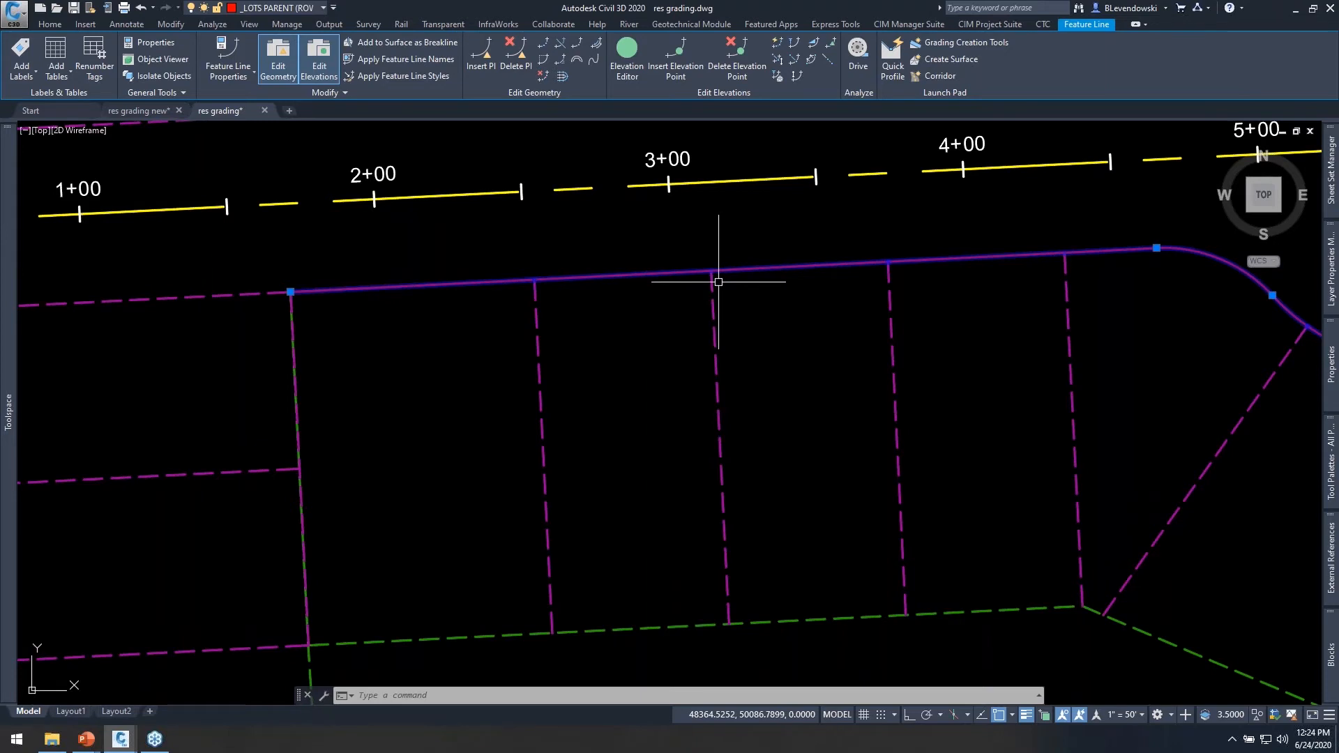
pyautogui.moveTo(749, 395); pyautogui.dragTo(672, 335, button='middle')
pyautogui.press('Escape')
pyautogui.press('Escape')
pyautogui.click(671, 341)
pyautogui.click(611, 398)
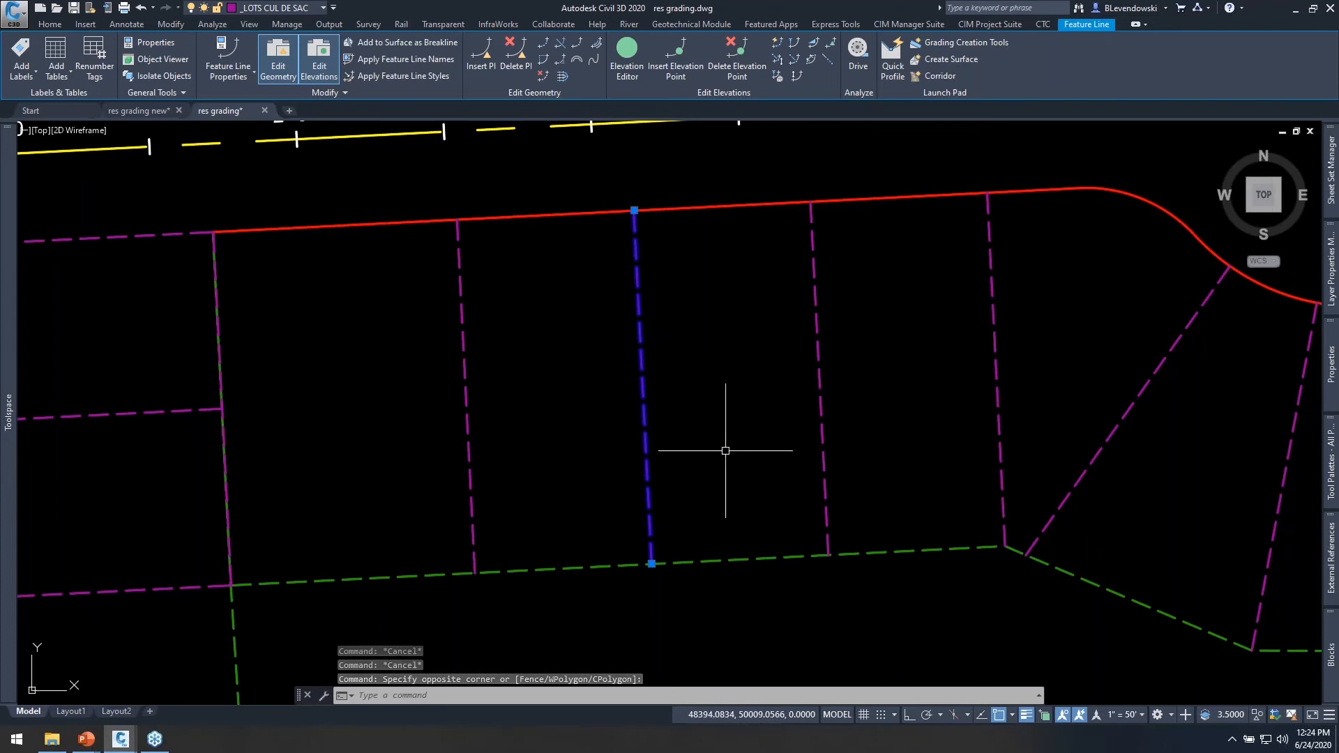
# Select the green back-of-lot feature line and follow it around the cul-de-sac to examine where the lot lines meet it.
pyautogui.moveTo(725, 450); pyautogui.dragTo(649, 296, button='middle')
pyautogui.press('Escape')
pyautogui.press('Escape')
pyautogui.click(649, 359)
pyautogui.click(626, 434)
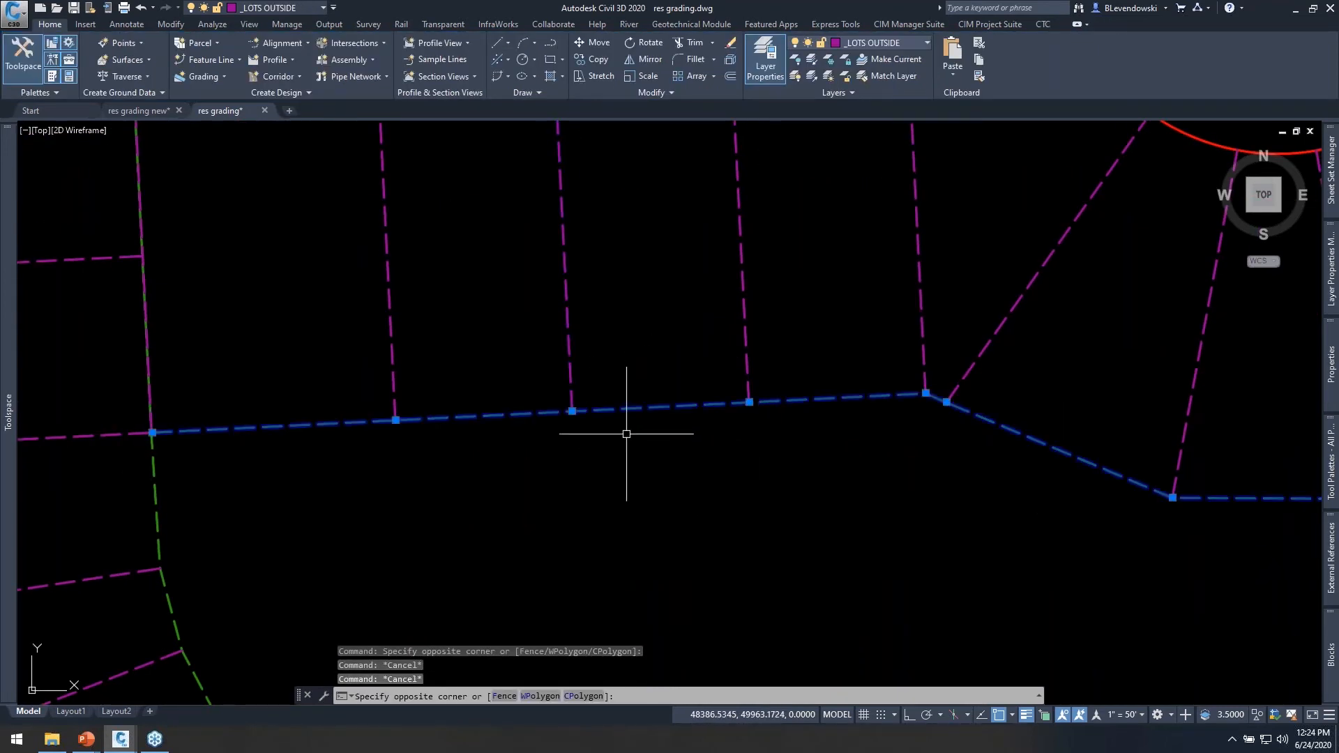
pyautogui.scroll(-3, 633, 446)
pyautogui.moveTo(714, 511); pyautogui.dragTo(590, 484, button='middle')
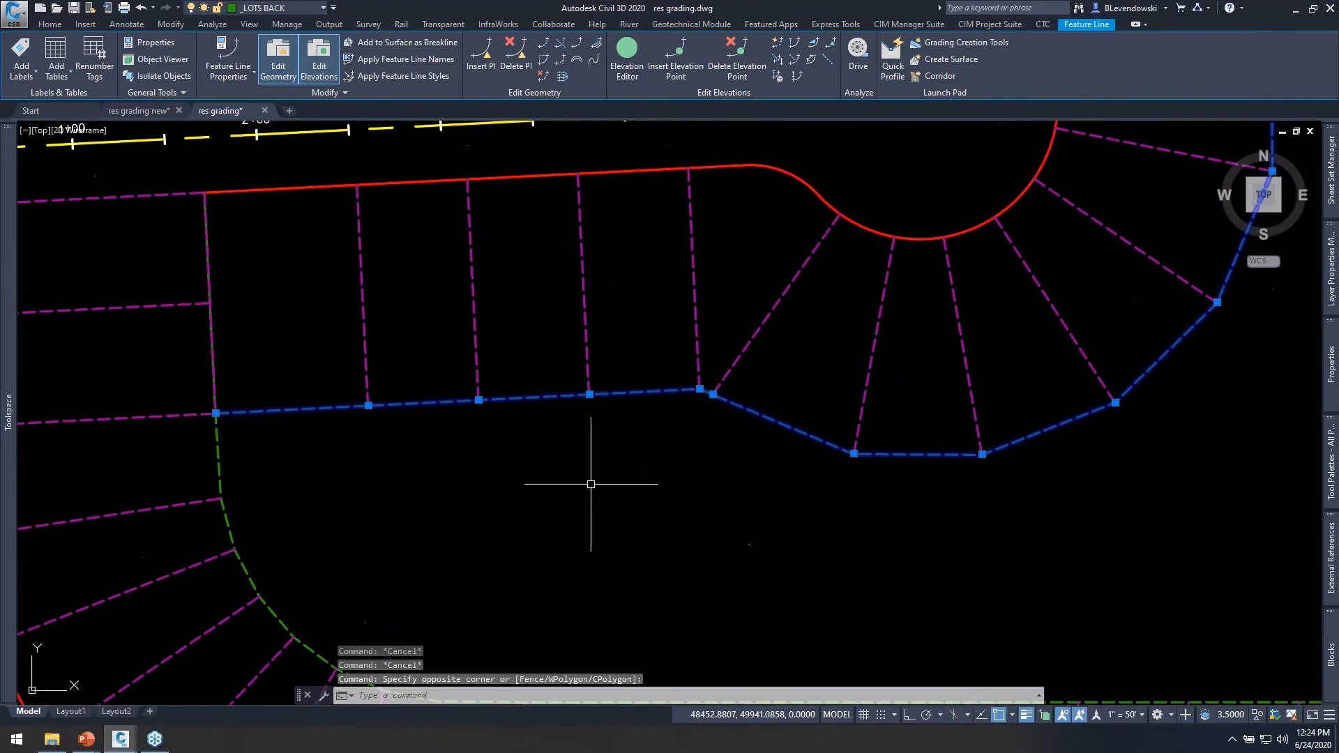
pyautogui.moveTo(1043, 472); pyautogui.dragTo(880, 555, button='middle')
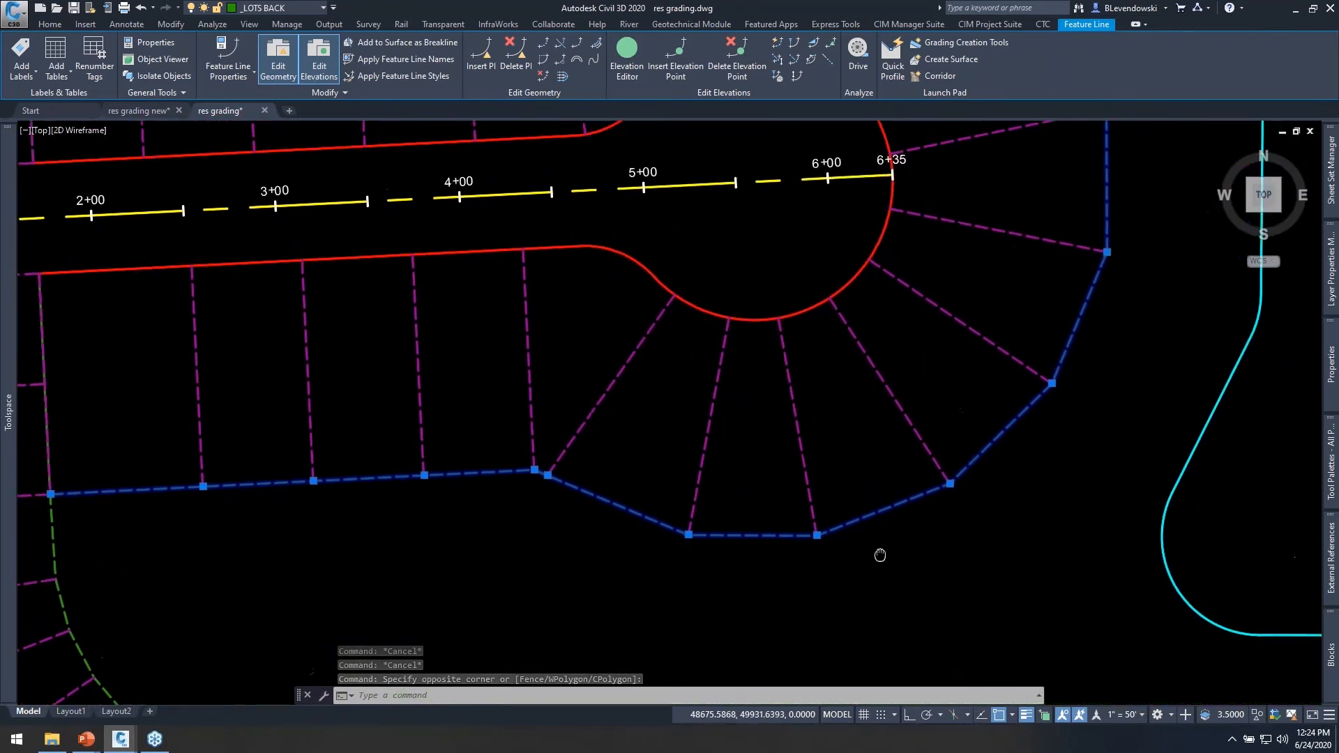
# Select the last straight lot line before the cul-de-sac bulb to inspect its ends, then clear the selection and view the whole subdivision.
pyautogui.press('Escape')
pyautogui.press('Escape')
pyautogui.click(546, 336)
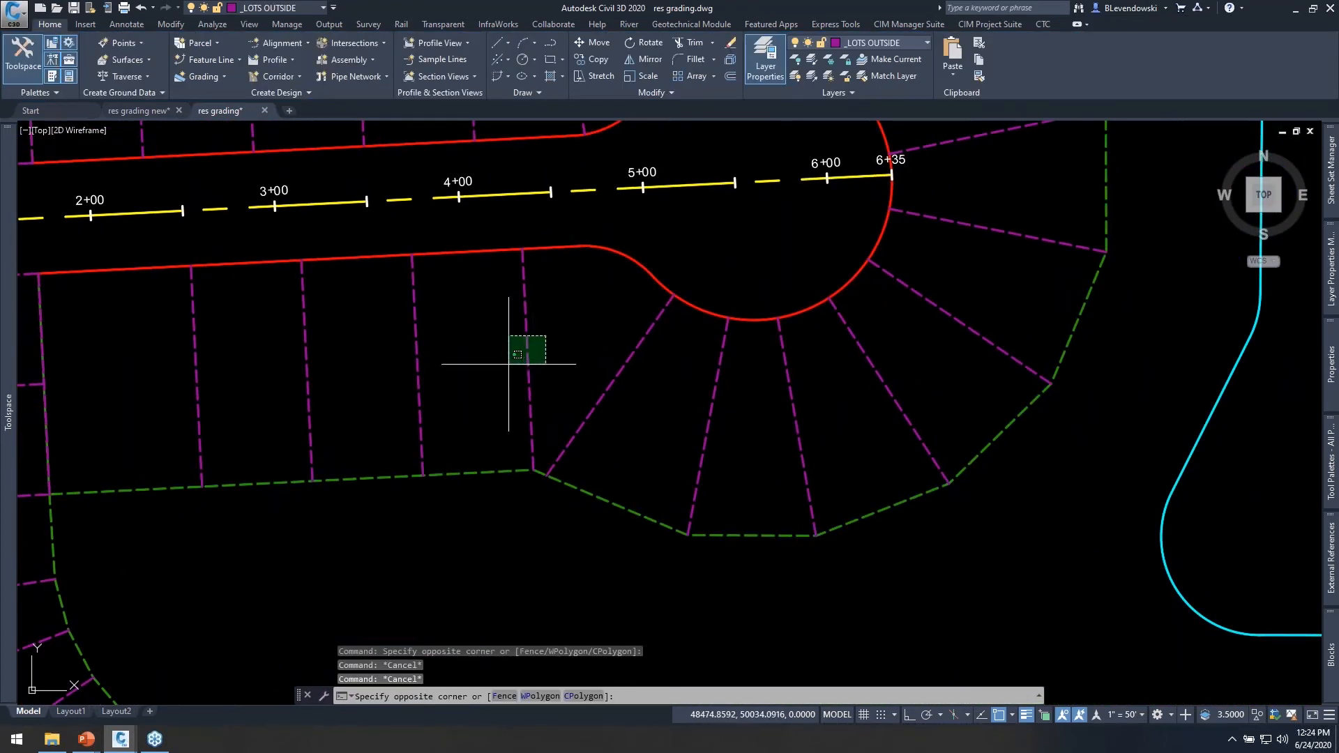
pyautogui.click(509, 362)
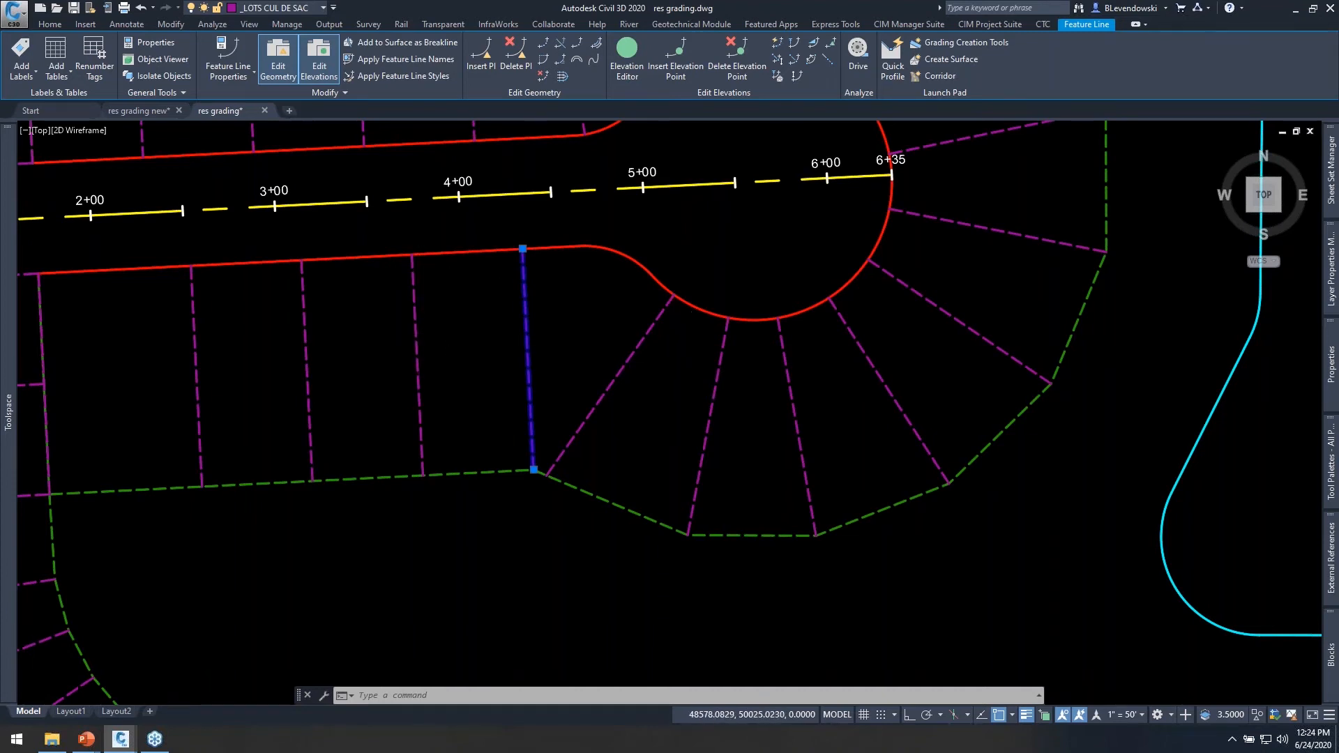
pyautogui.scroll(-2, 697, 378)
pyautogui.click(715, 465)
pyautogui.press('Escape')
pyautogui.press('Escape')
pyautogui.scroll(-2, 787, 444)
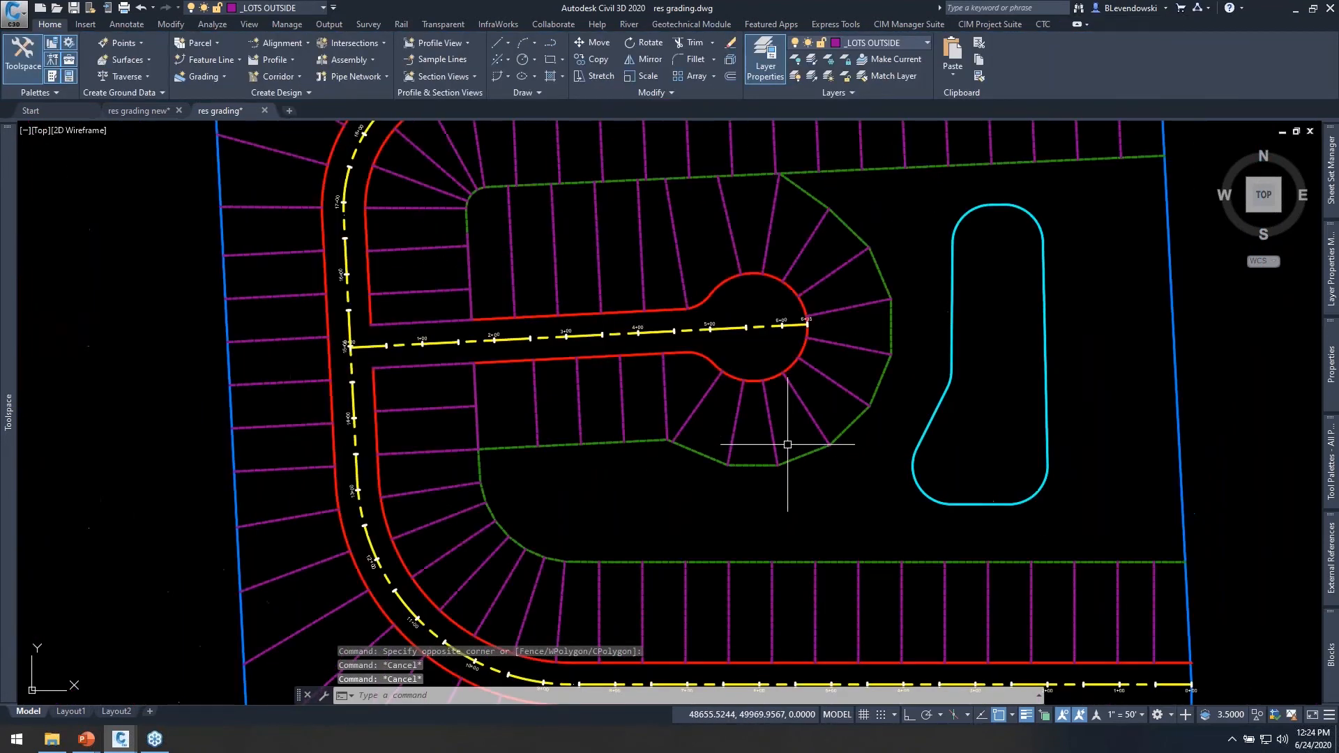
pyautogui.moveTo(718, 397); pyautogui.dragTo(741, 375, button='middle')
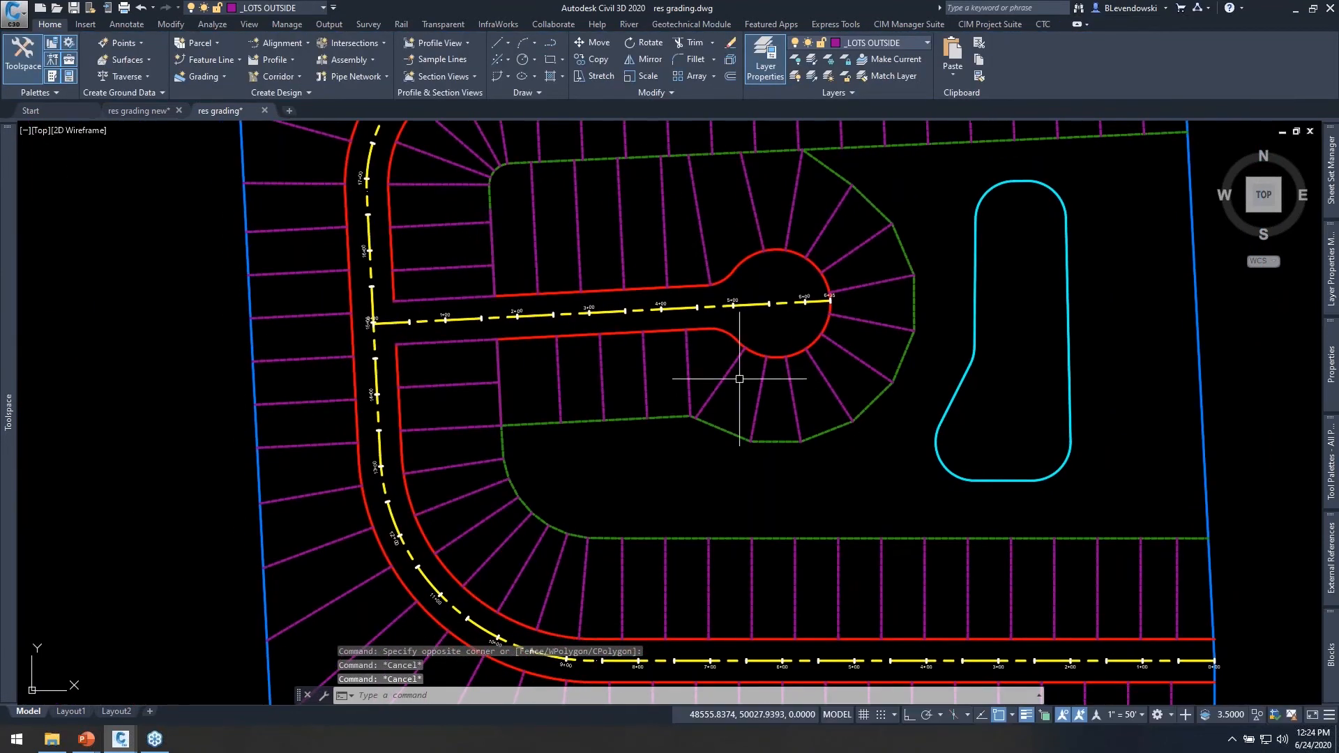
# Save the drawing and open the Auto Grader from the CIM Project Suite.
pyautogui.click(74, 9)
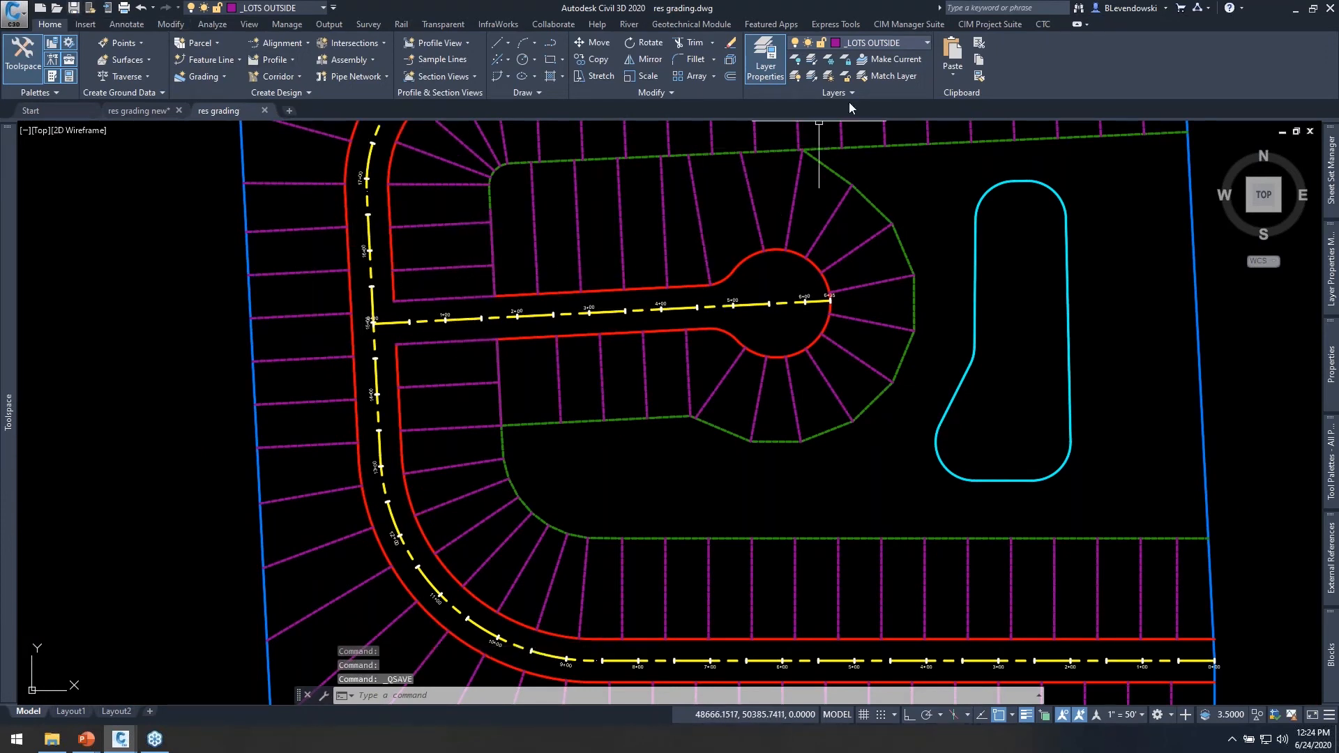
pyautogui.click(994, 23)
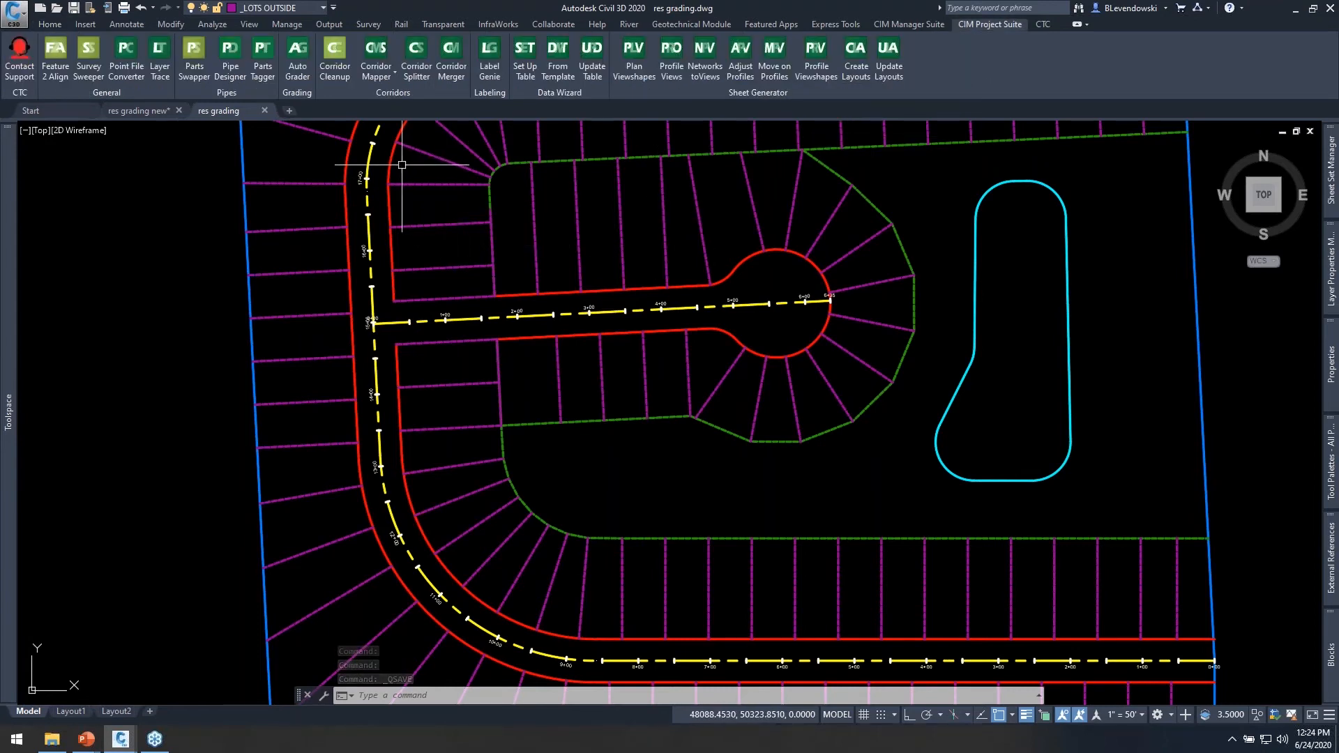
pyautogui.click(300, 63)
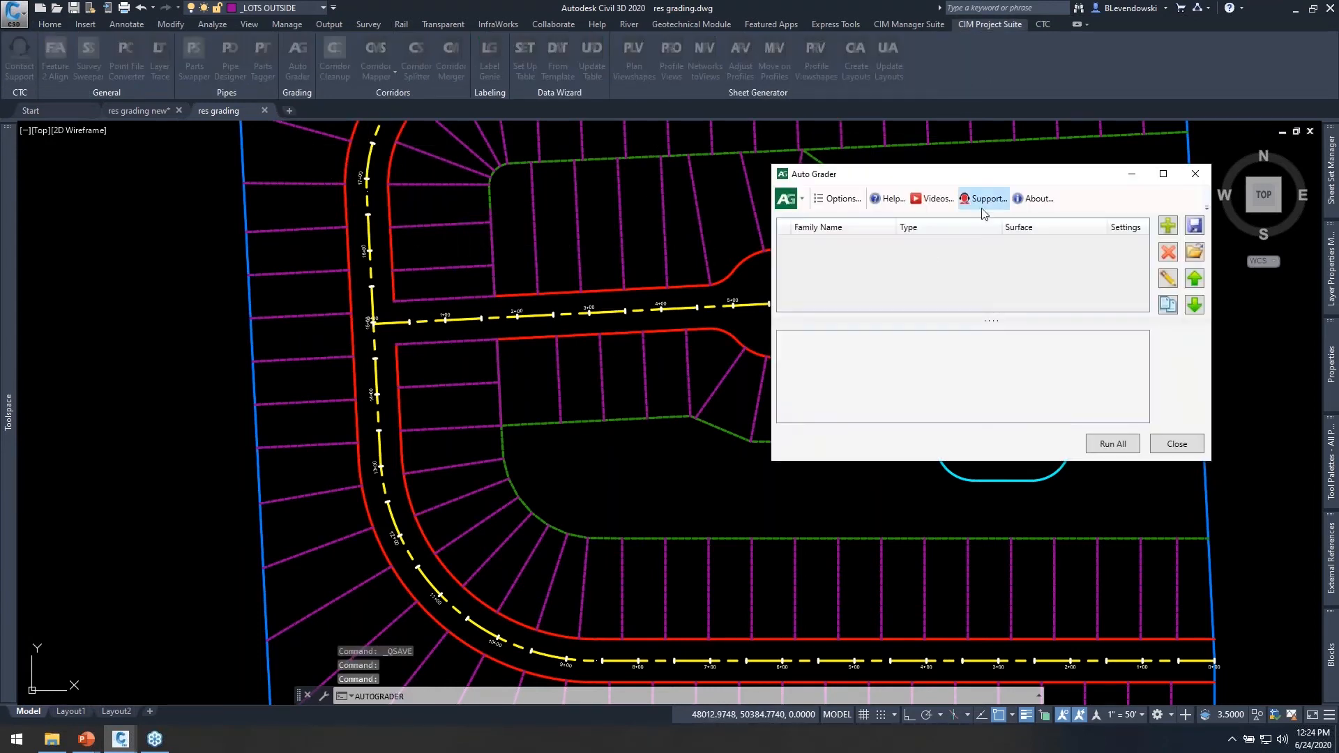
pyautogui.moveTo(983, 180); pyautogui.dragTo(827, 179)
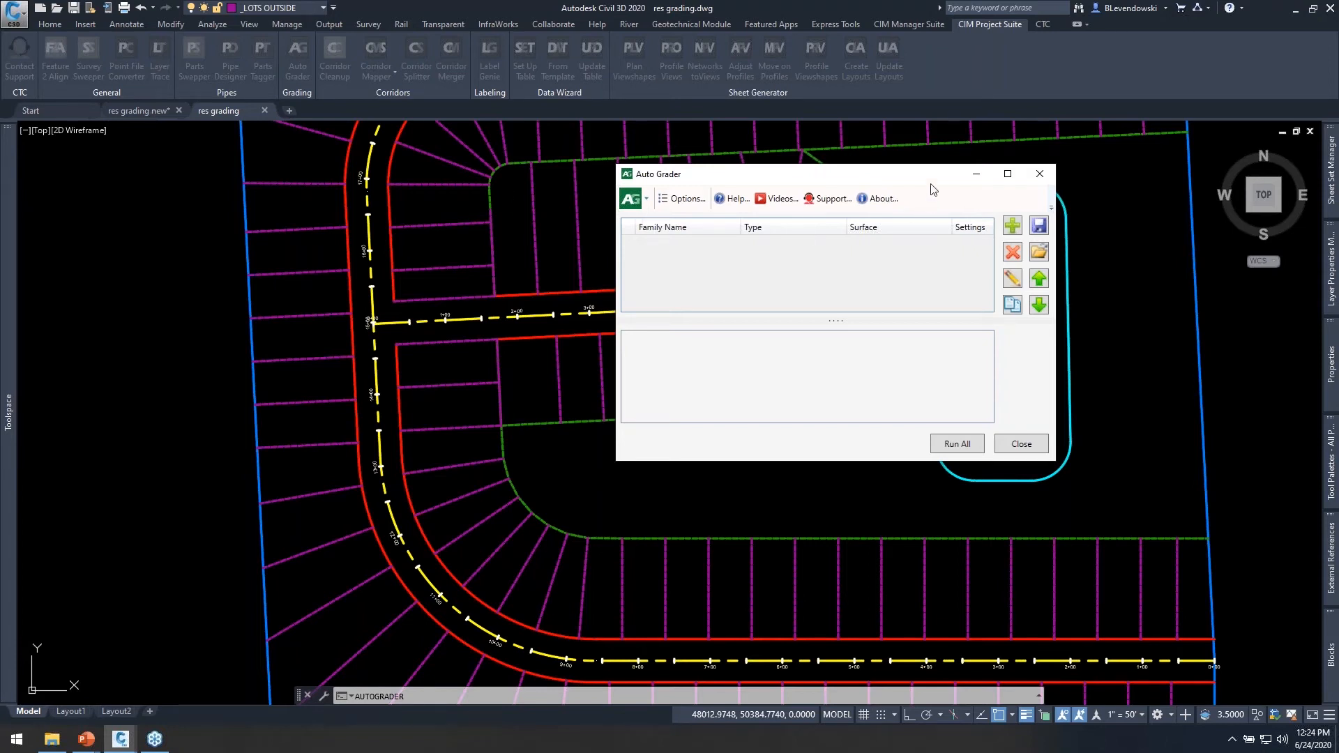
pyautogui.moveTo(927, 176); pyautogui.dragTo(960, 172)
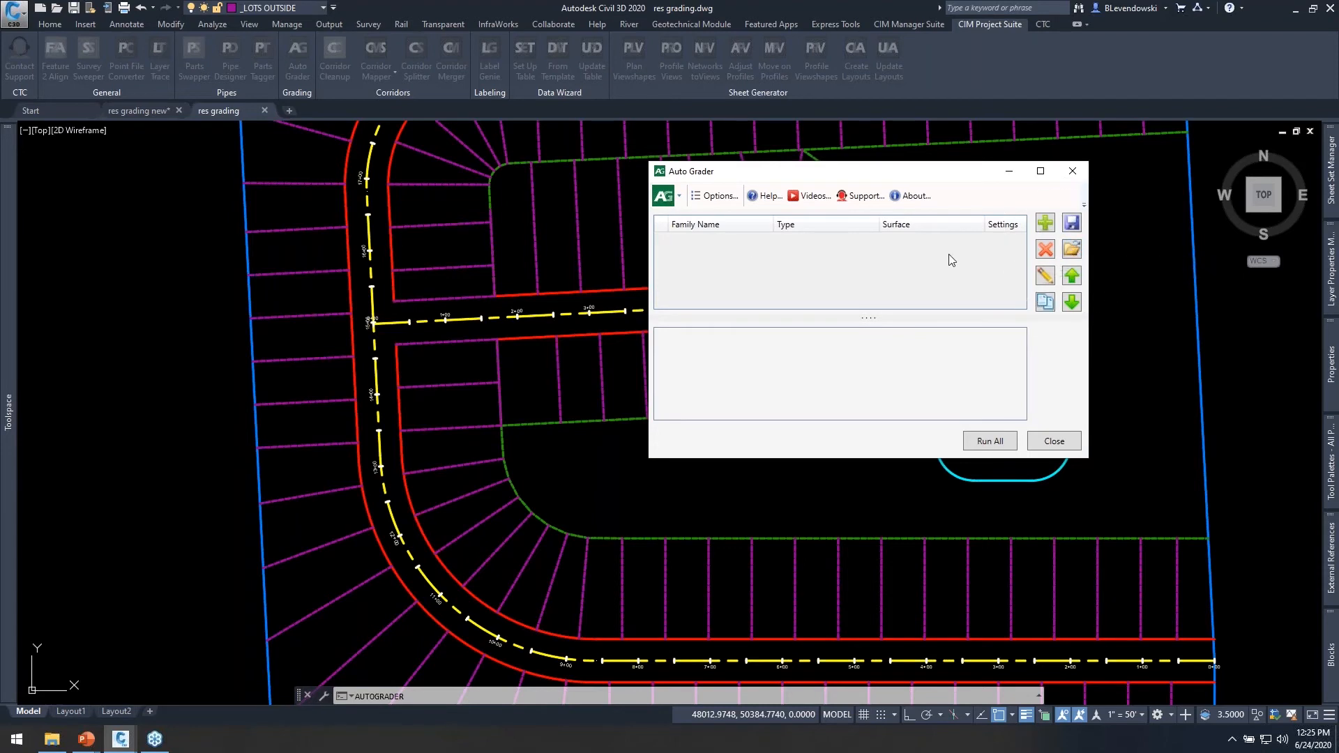
# Add a Perpendicular grading family to the Auto Grader list and look at the option for saving families as a Json file.
pyautogui.click(1045, 231)
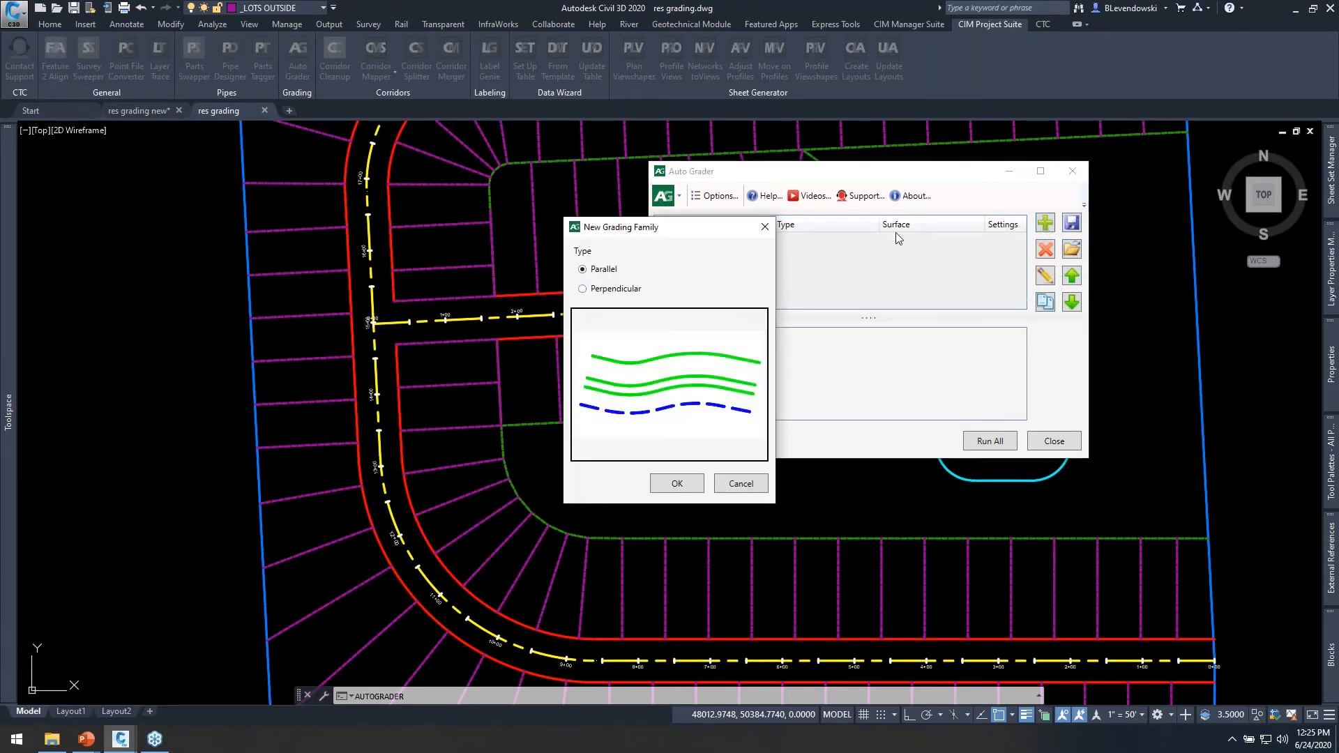
pyautogui.click(615, 290)
pyautogui.click(688, 485)
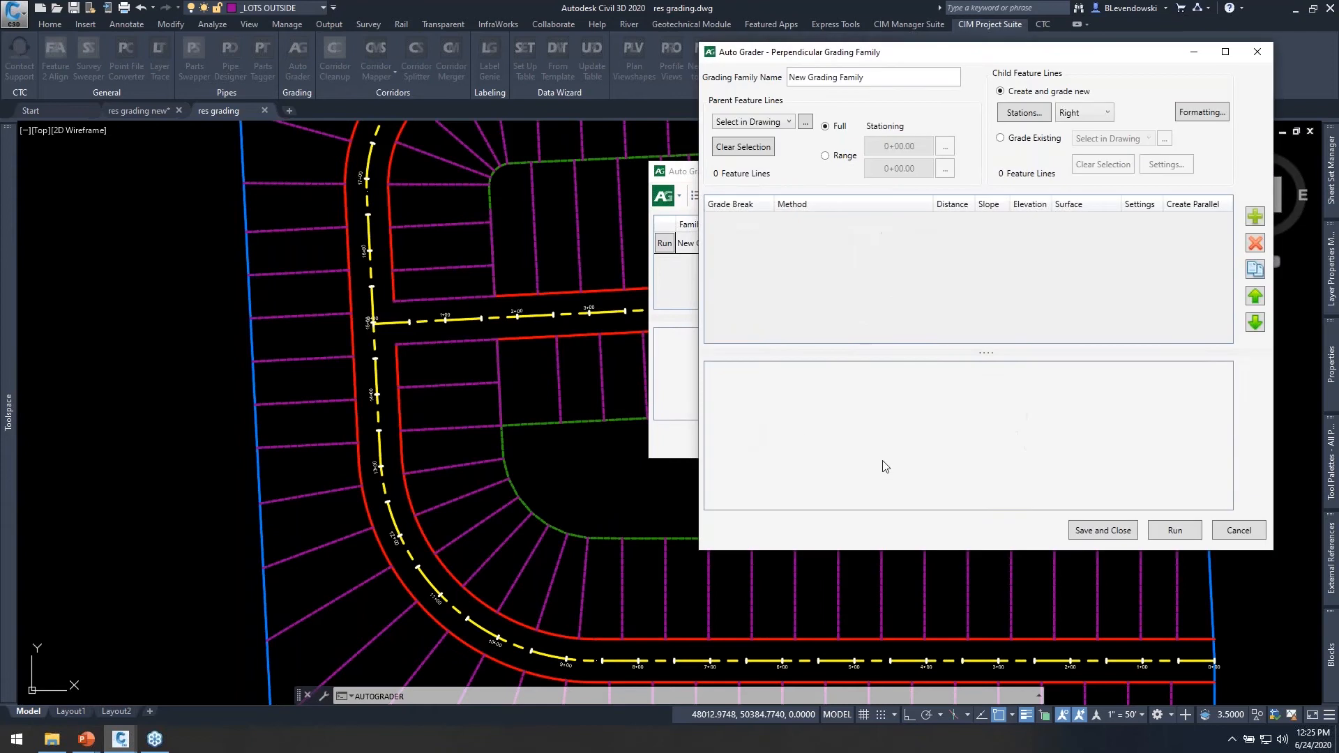
pyautogui.click(1016, 530)
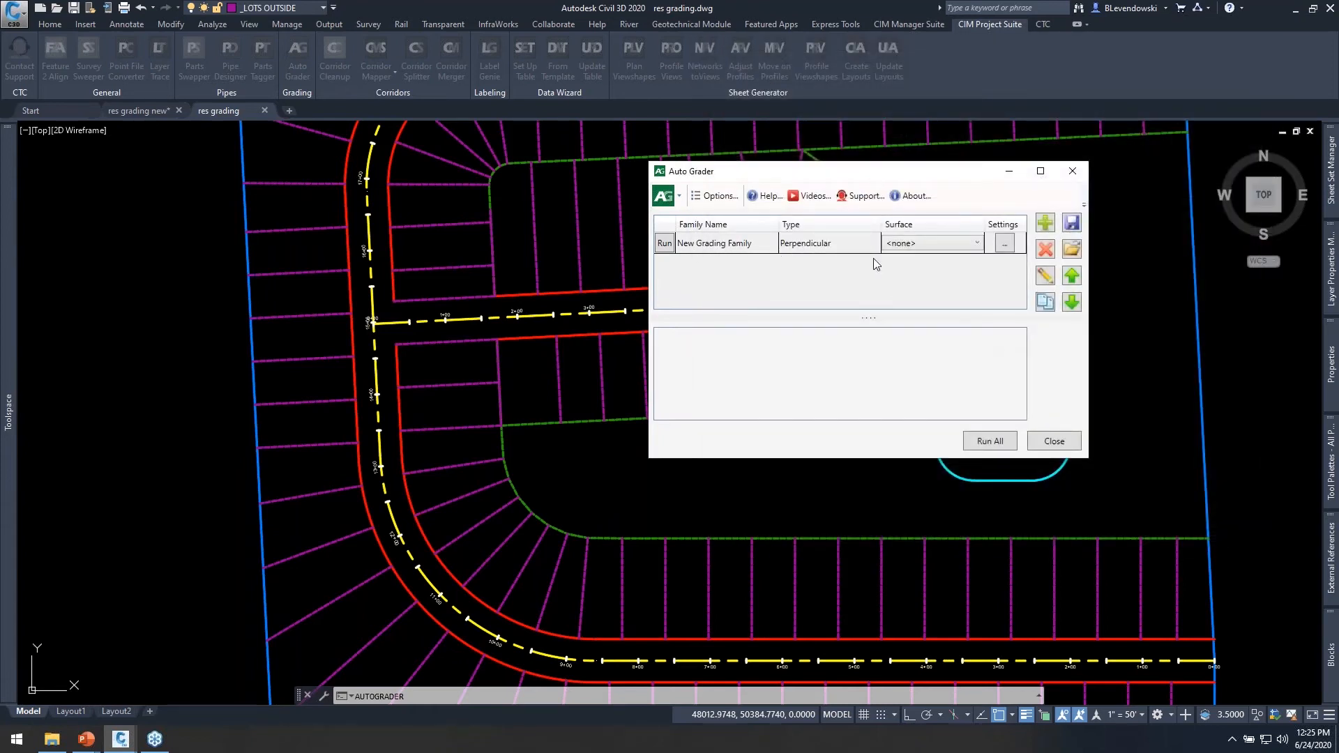
pyautogui.click(1071, 223)
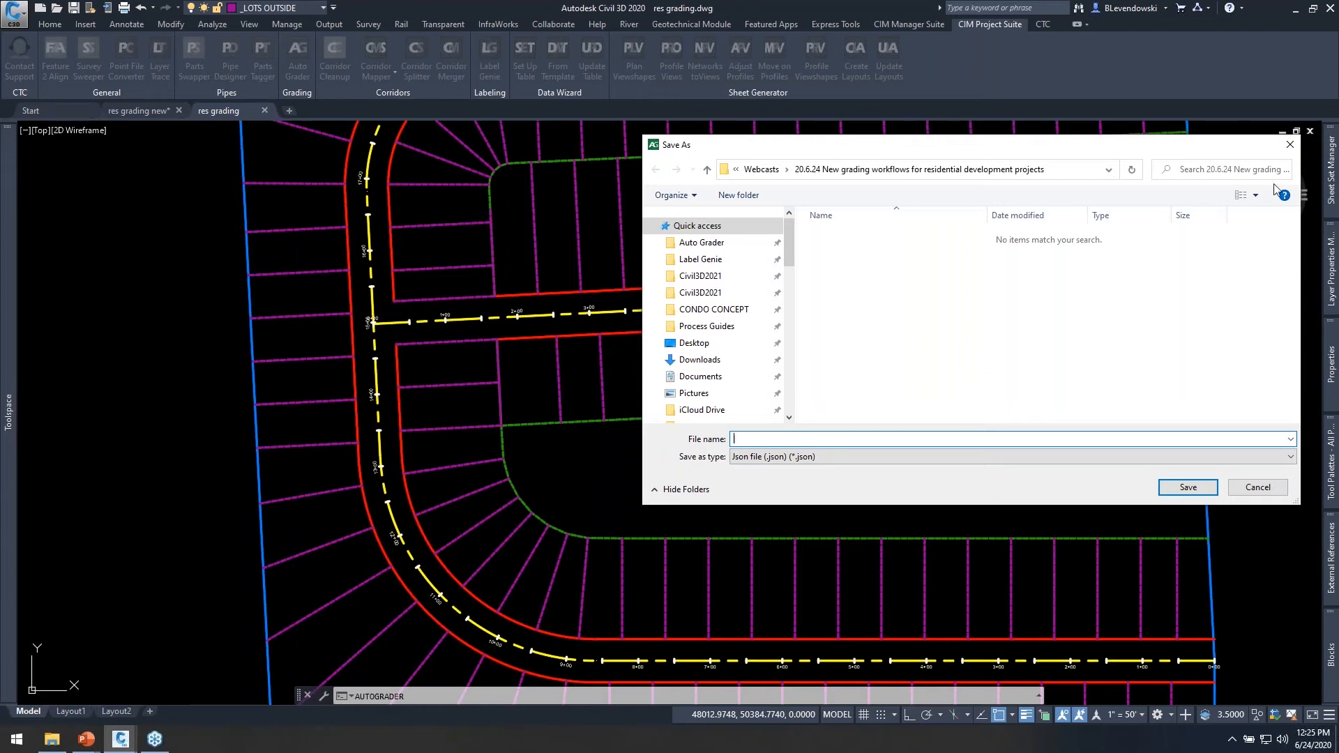
pyautogui.click(1290, 147)
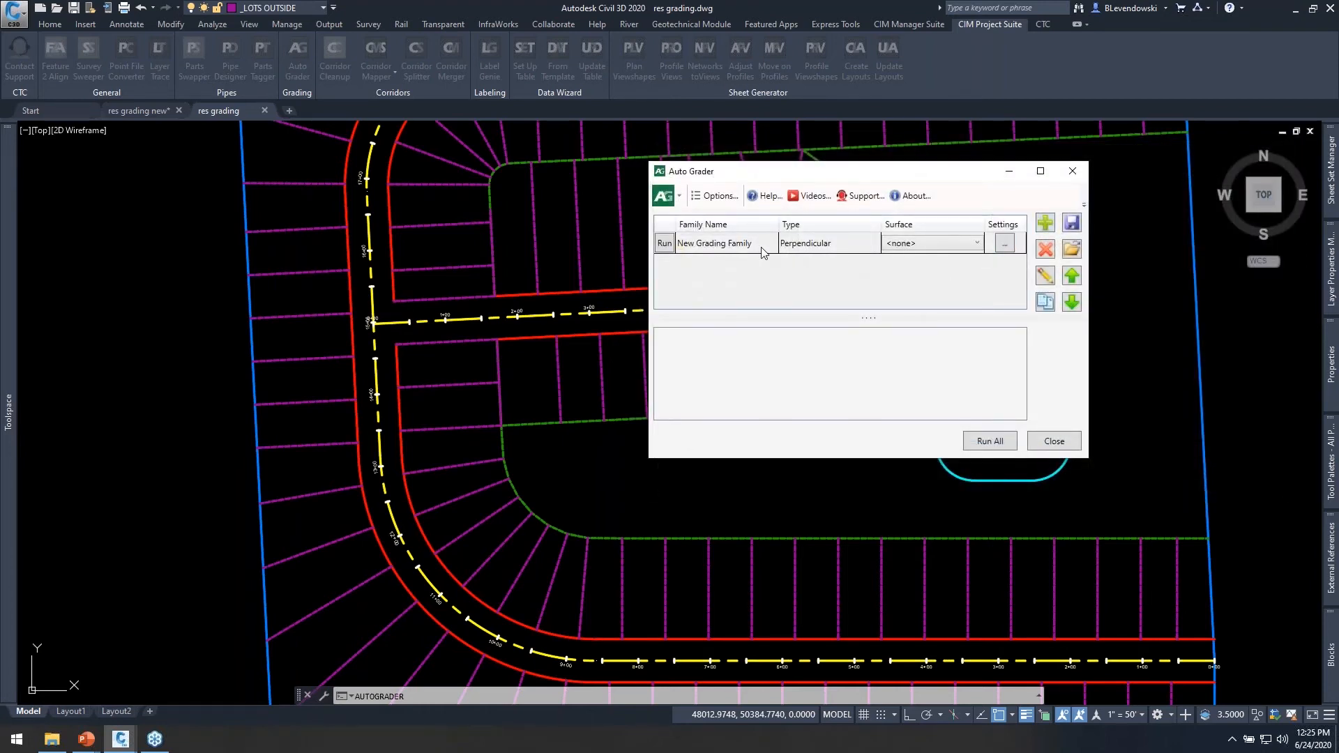
# Open the new perpendicular grading family for editing and rename it Outside Lots.
pyautogui.click(742, 245)
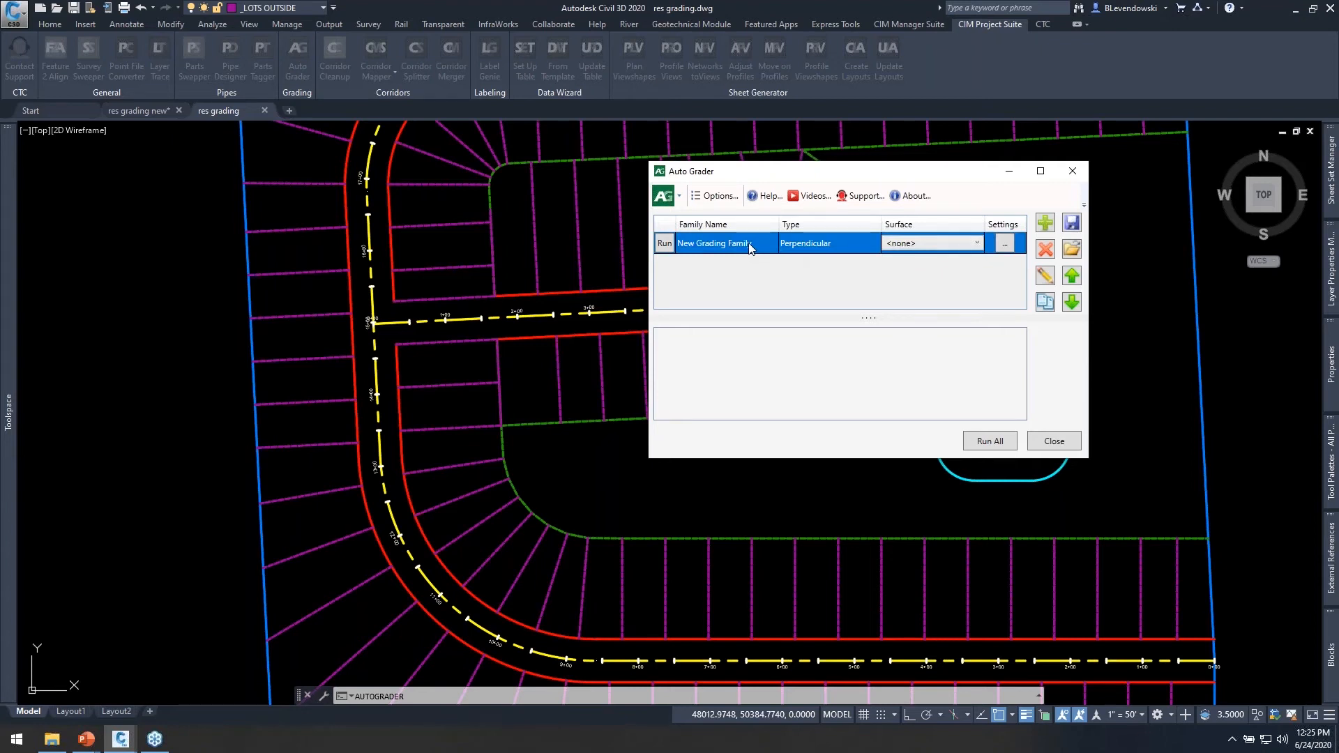
pyautogui.click(1044, 275)
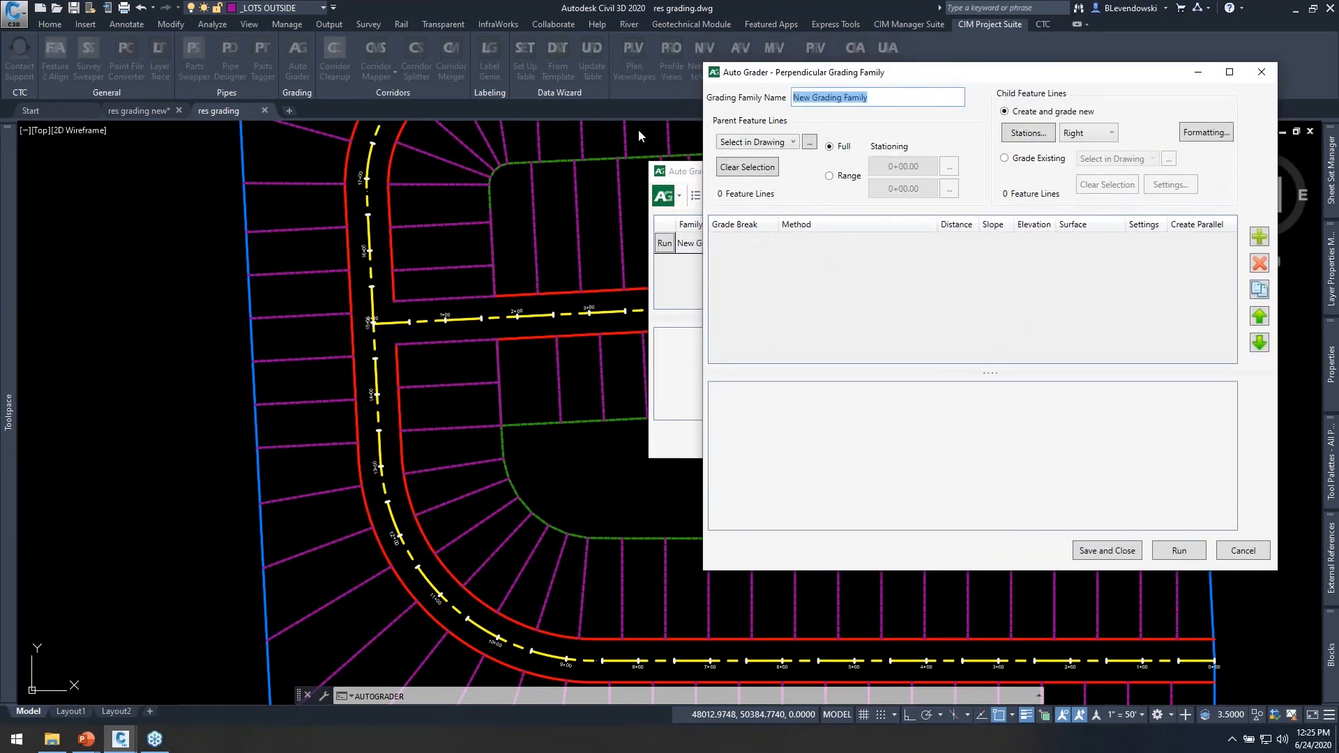
pyautogui.press('BackSpace')
pyautogui.write('Outside Lots')
pyautogui.moveTo(1011, 76); pyautogui.dragTo(963, 120)
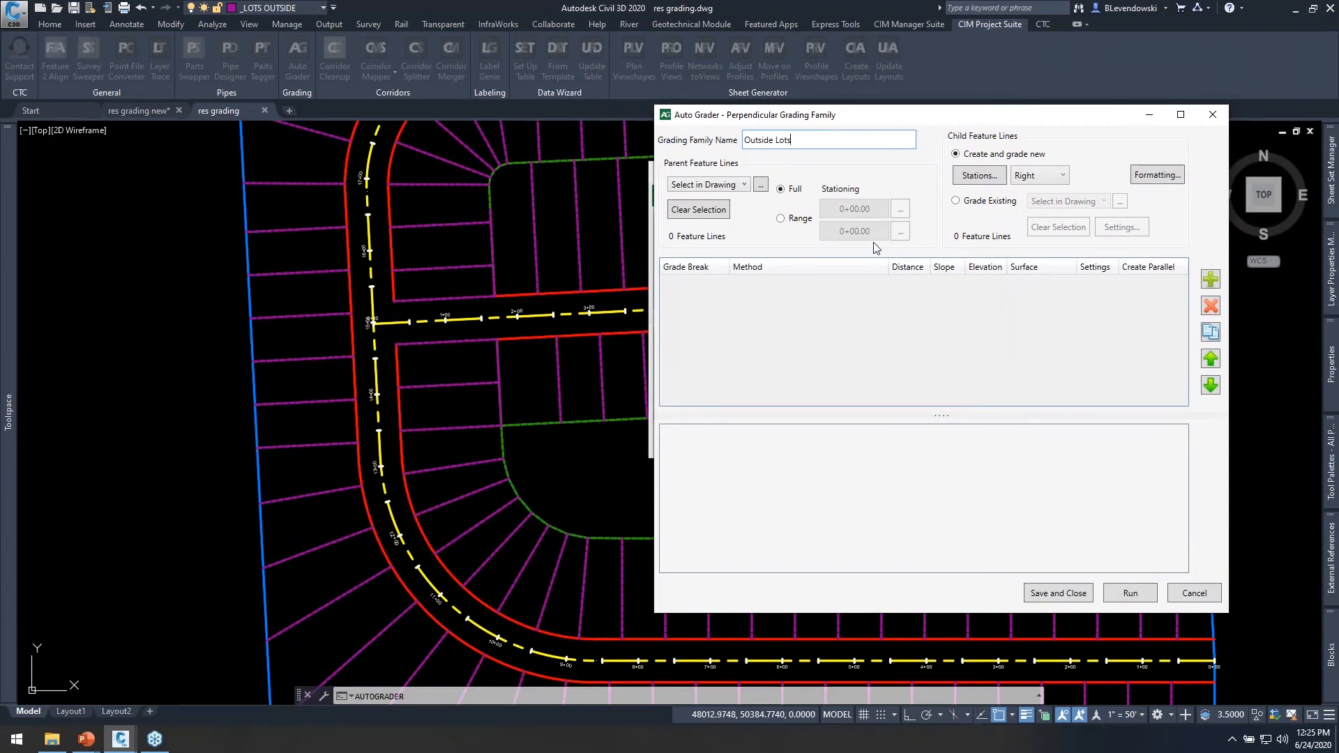
# Select the main road's outer right-of-way line in the drawing as the parent feature line, using its full stationing.
pyautogui.click(744, 185)
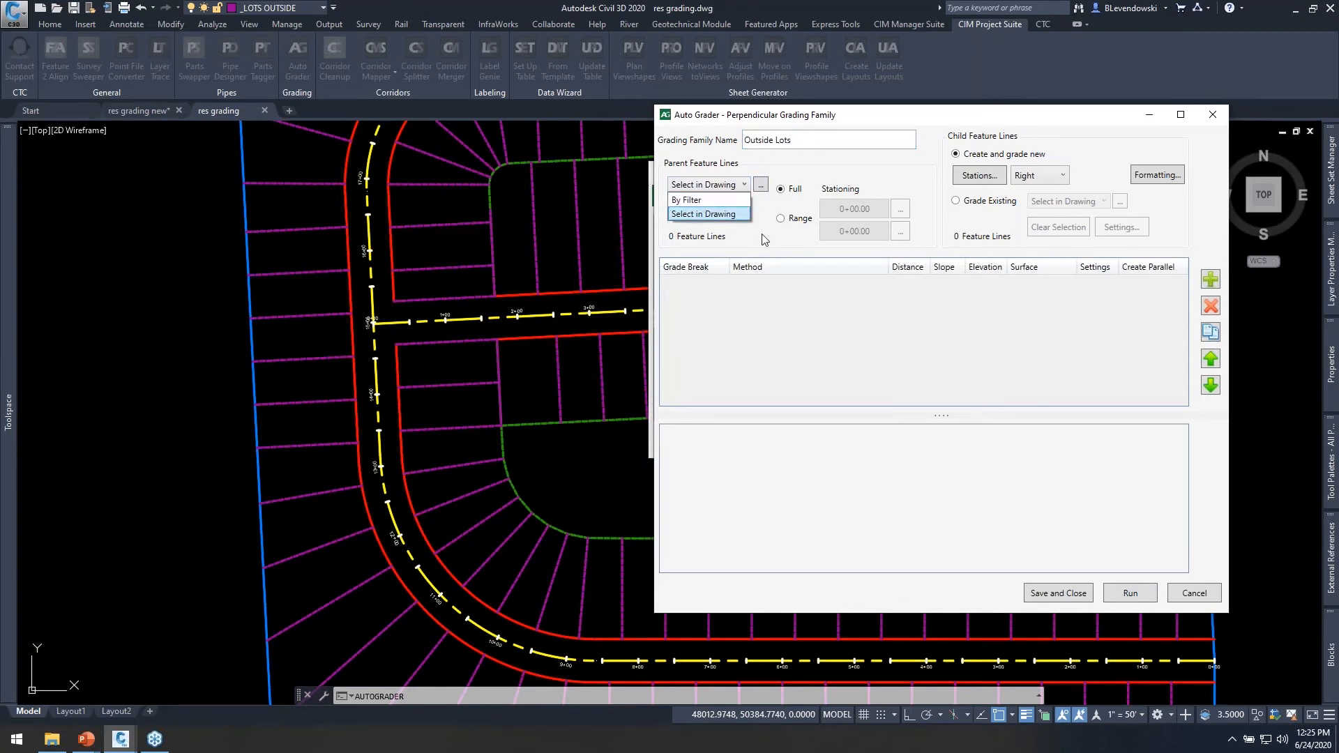
pyautogui.click(765, 238)
pyautogui.click(765, 187)
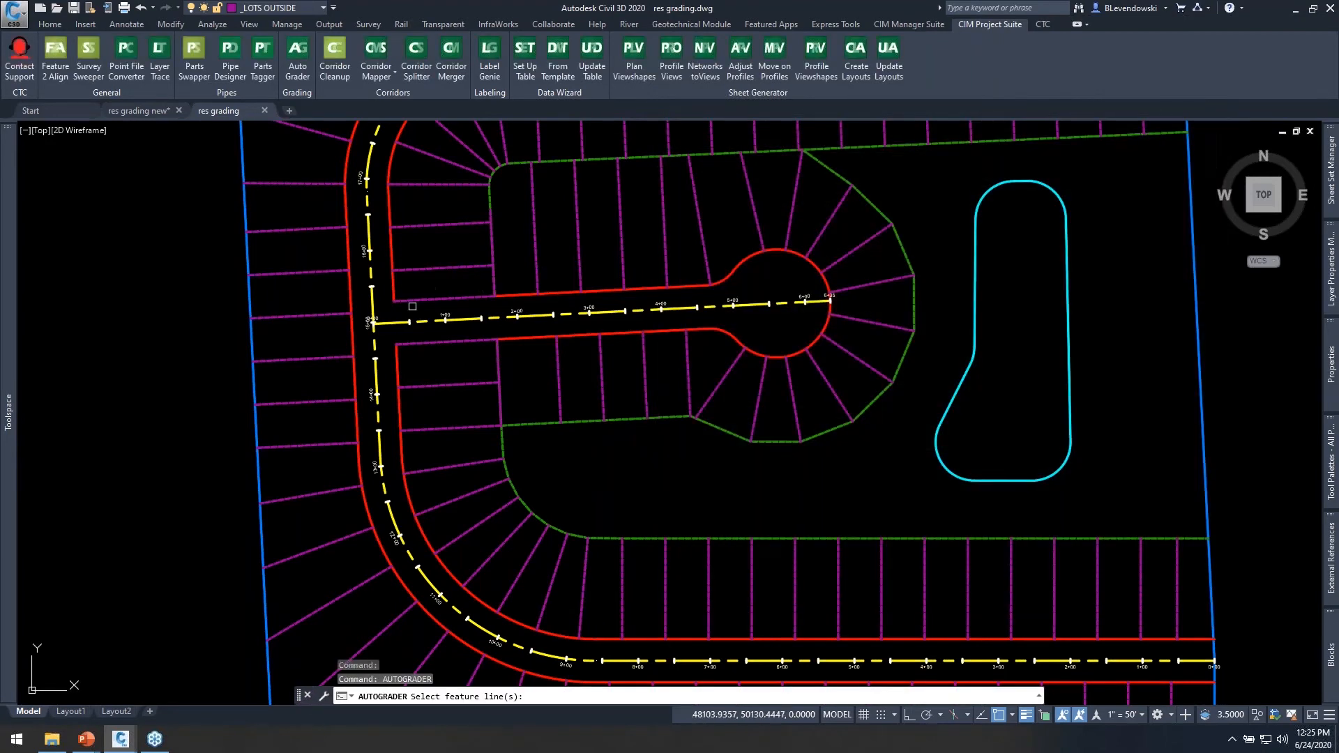
pyautogui.click(356, 342)
pyautogui.press('Return')
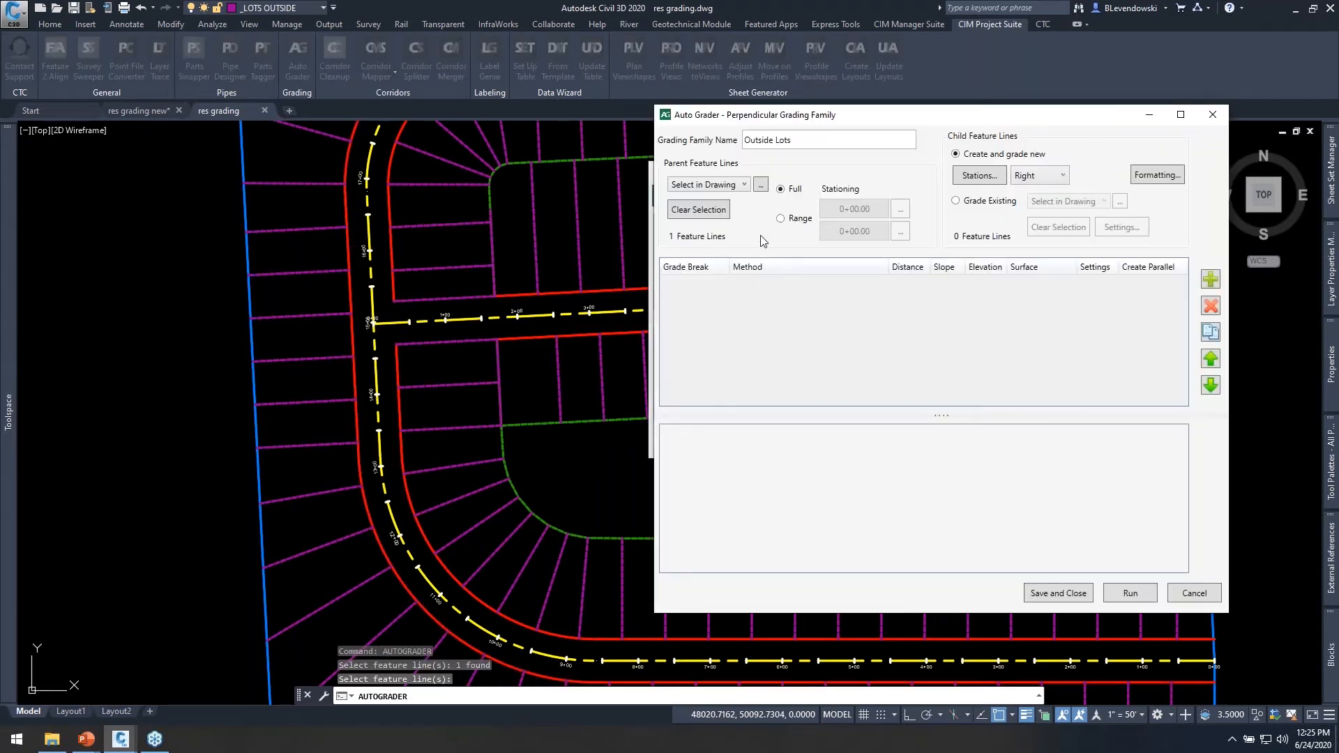
pyautogui.click(798, 192)
# Set the child feature lines to Grade Existing, chosen by a filter that includes the layer "_lots outside".
pyautogui.moveTo(1052, 106); pyautogui.dragTo(957, 110)
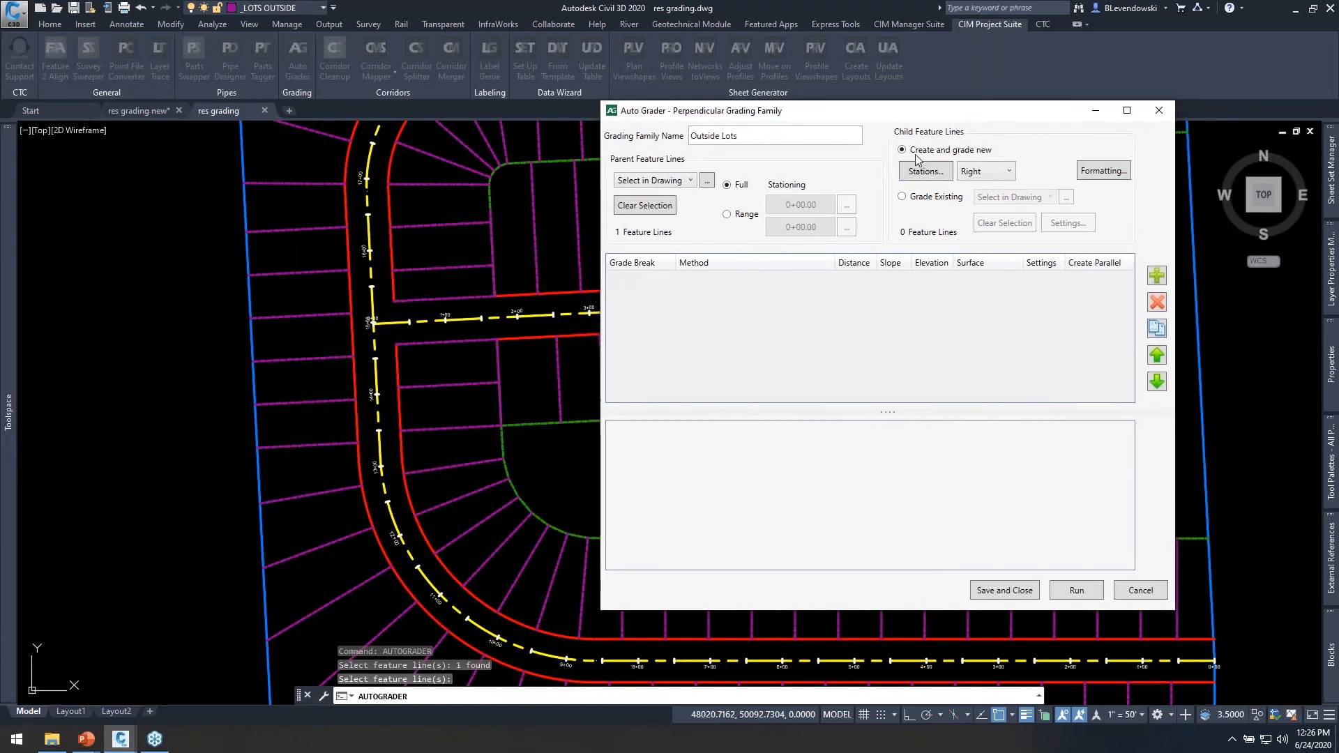
pyautogui.click(900, 198)
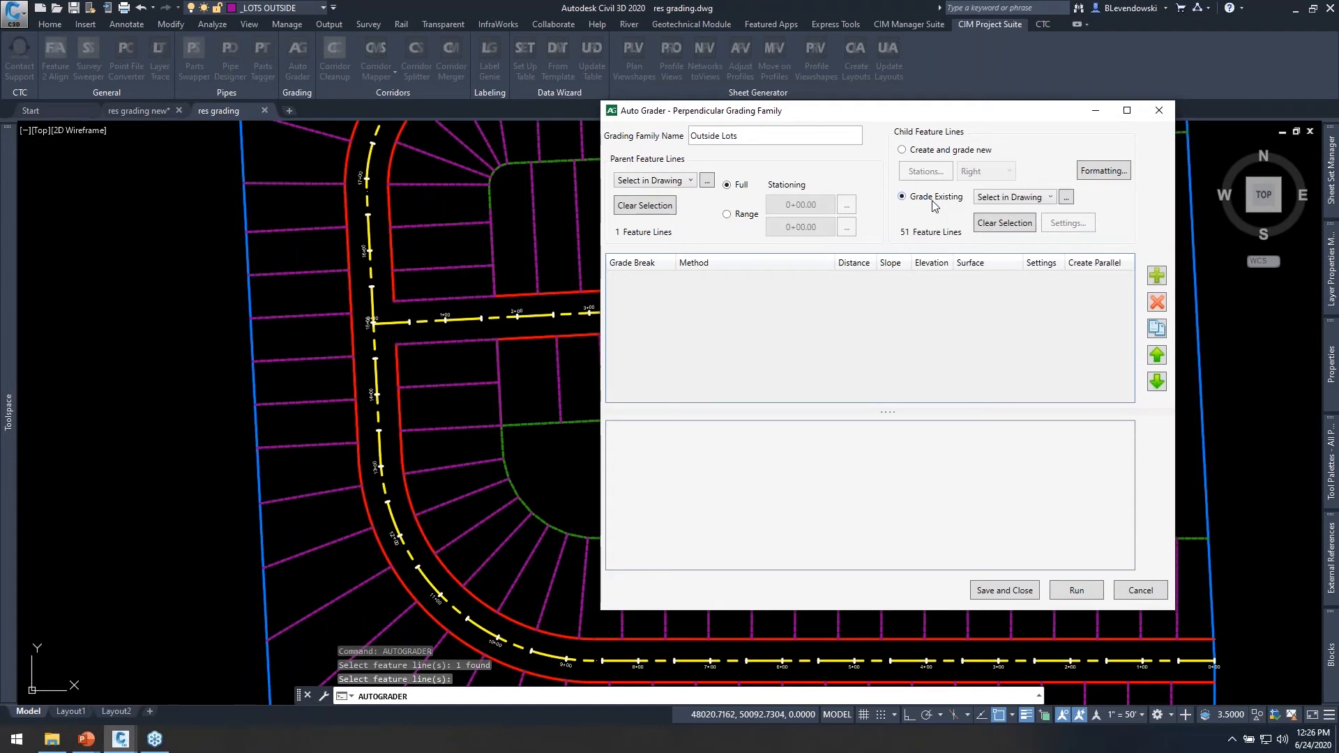
pyautogui.click(1049, 198)
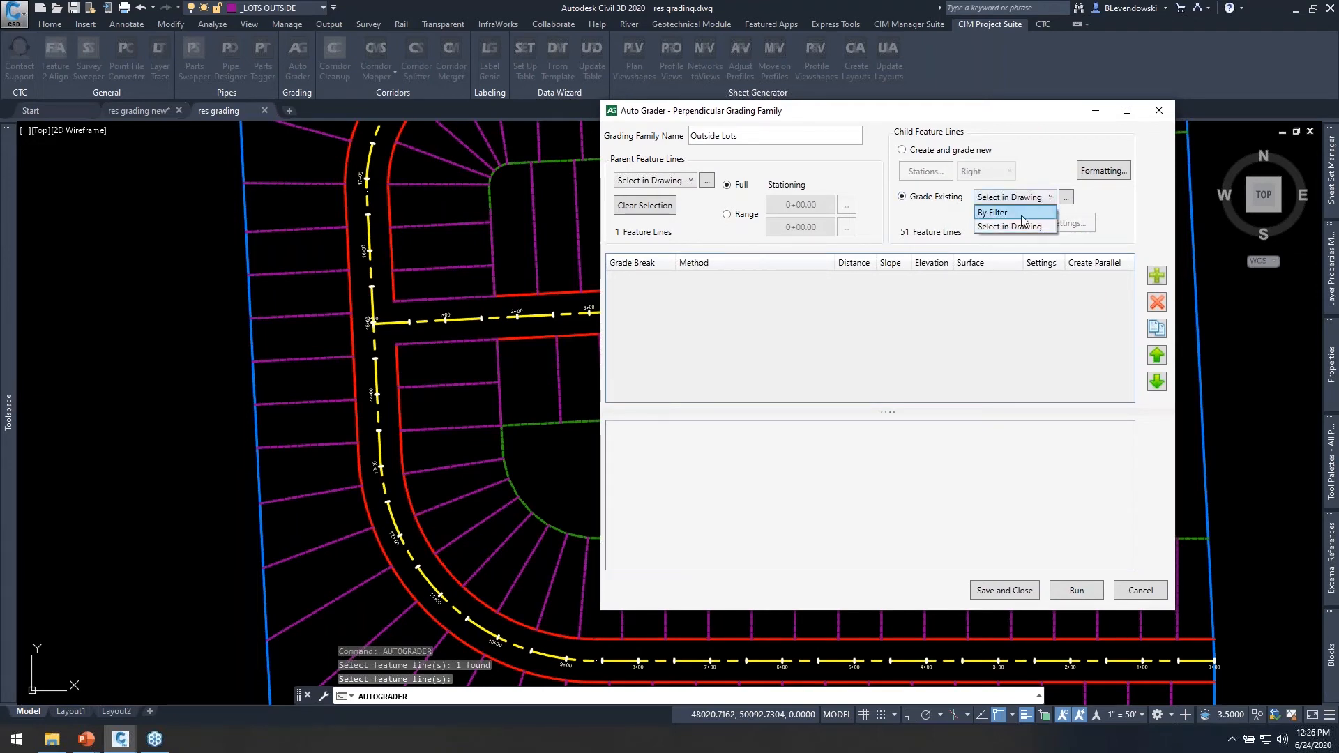
pyautogui.click(1021, 214)
pyautogui.click(603, 319)
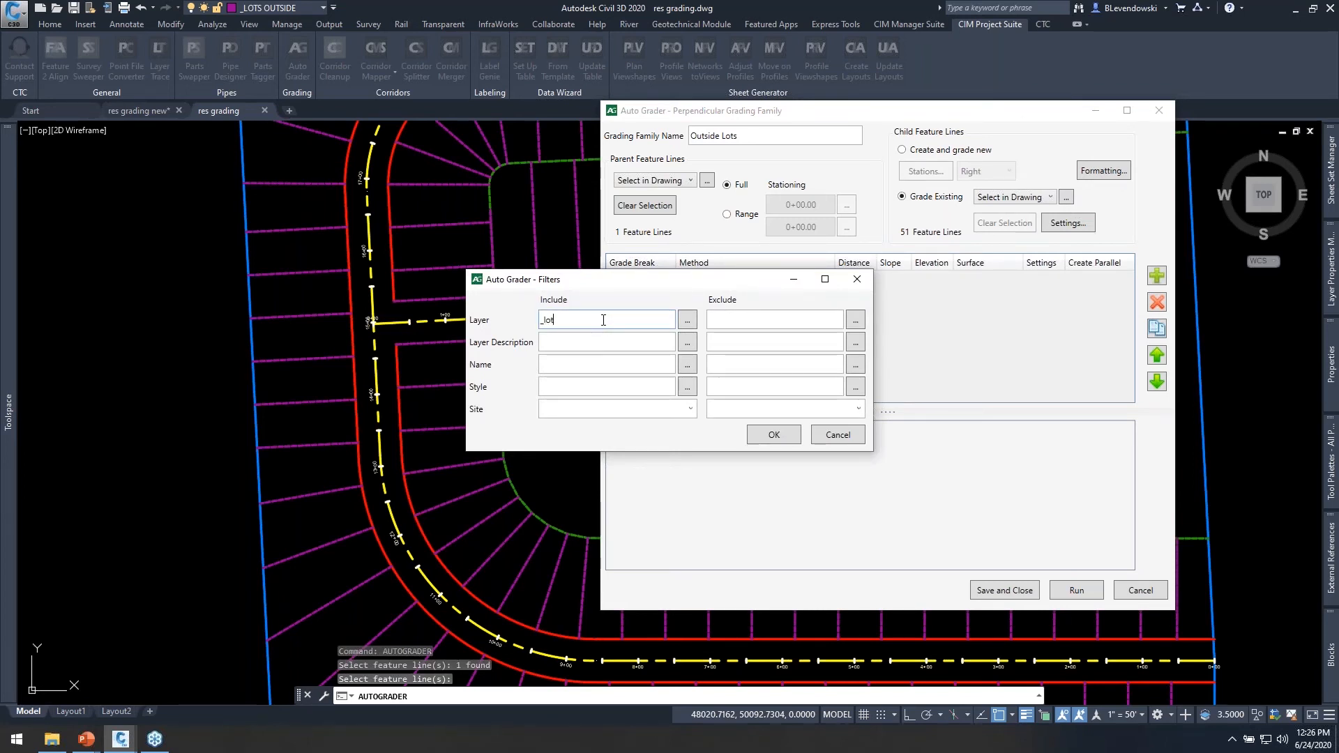
pyautogui.write('_lots outside')
pyautogui.click(774, 434)
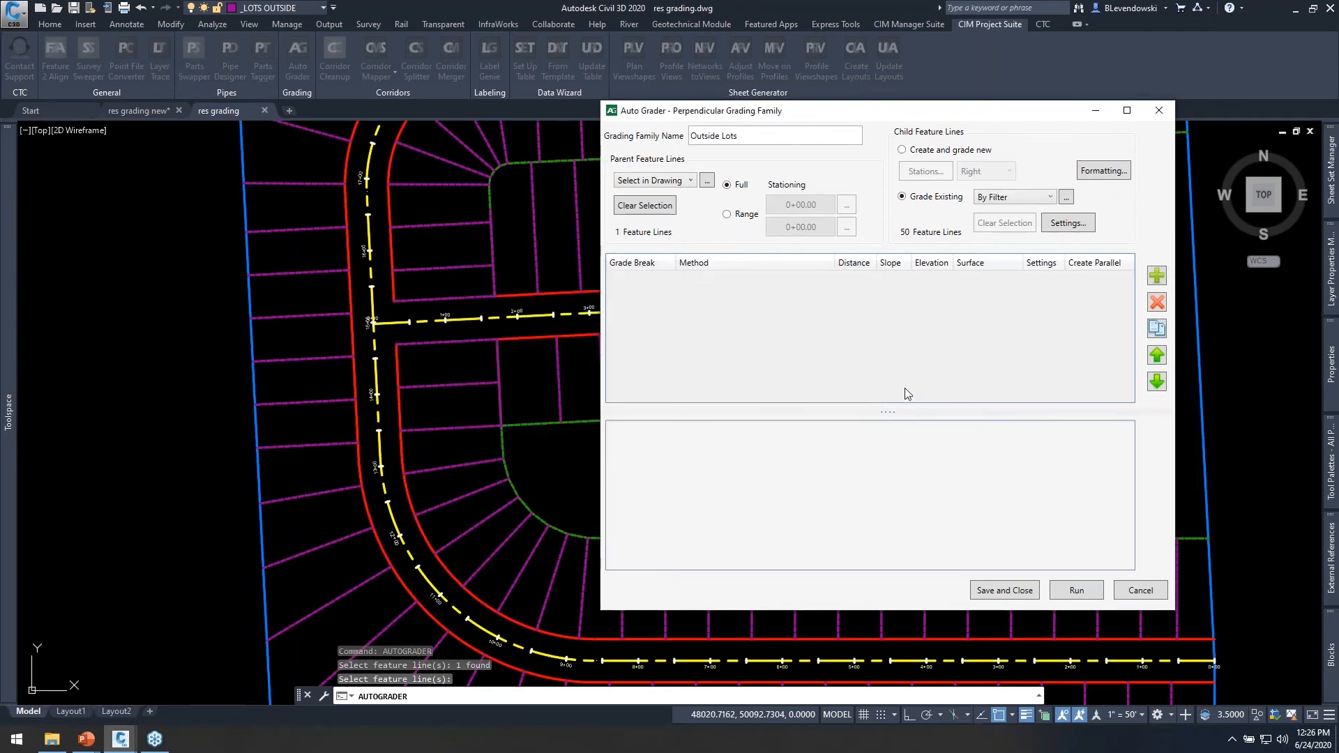
# Set the Grade Existing settings to measure distances along the child, with a parent/child intersection fuzz factor of 0.02.
pyautogui.click(1075, 225)
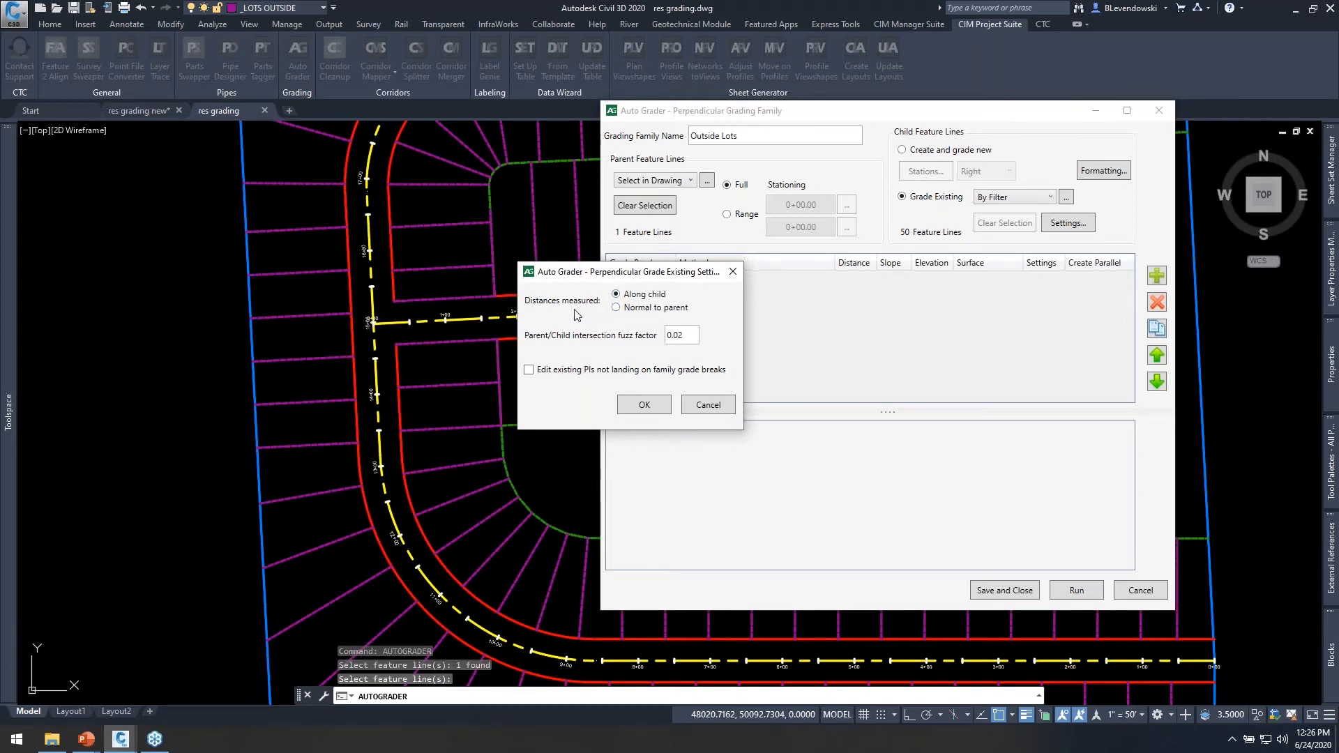
pyautogui.moveTo(607, 274); pyautogui.dragTo(722, 309)
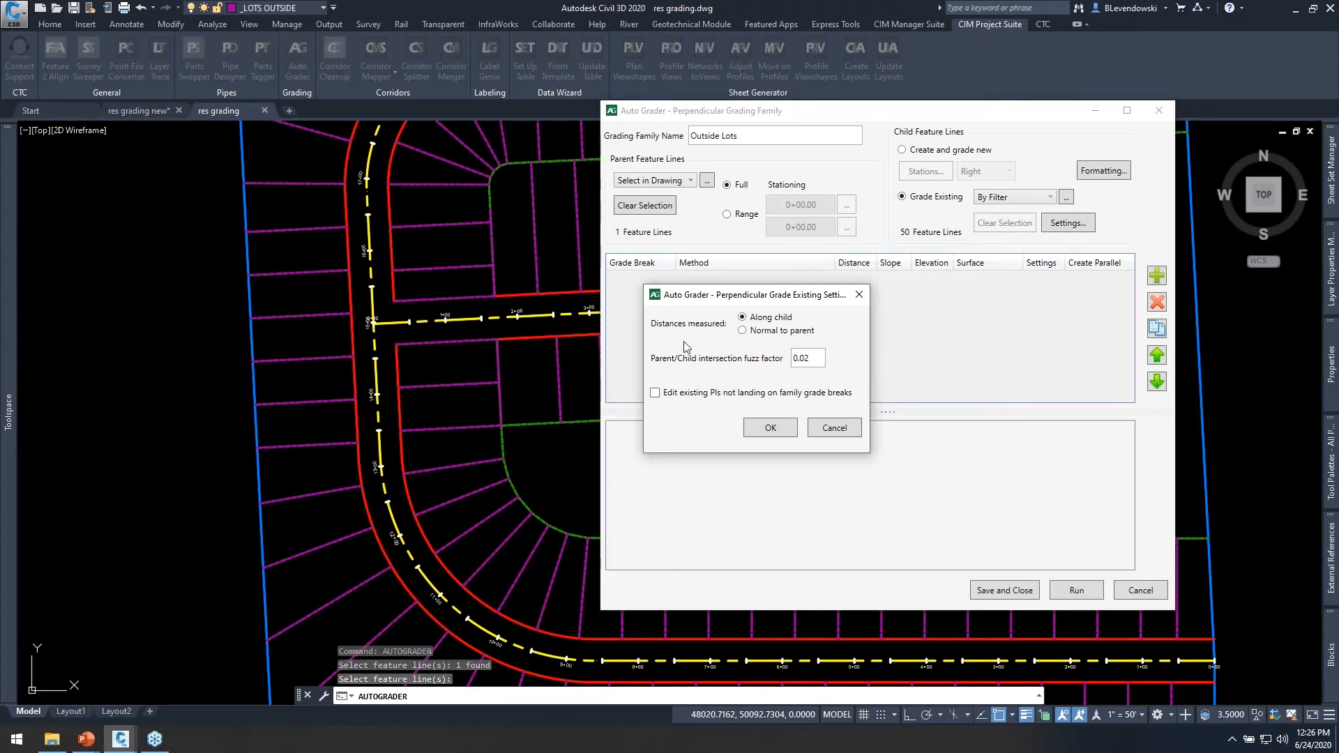
pyautogui.click(772, 317)
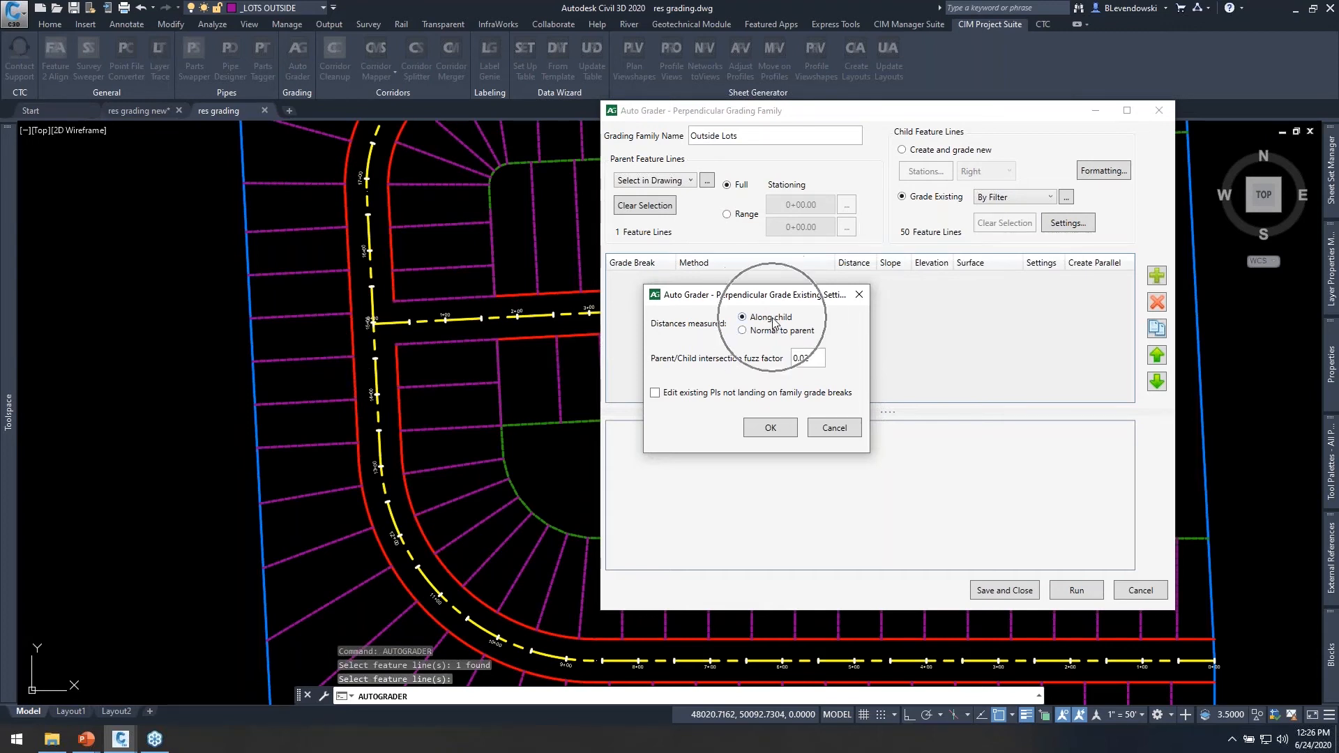
pyautogui.press('ctrl')
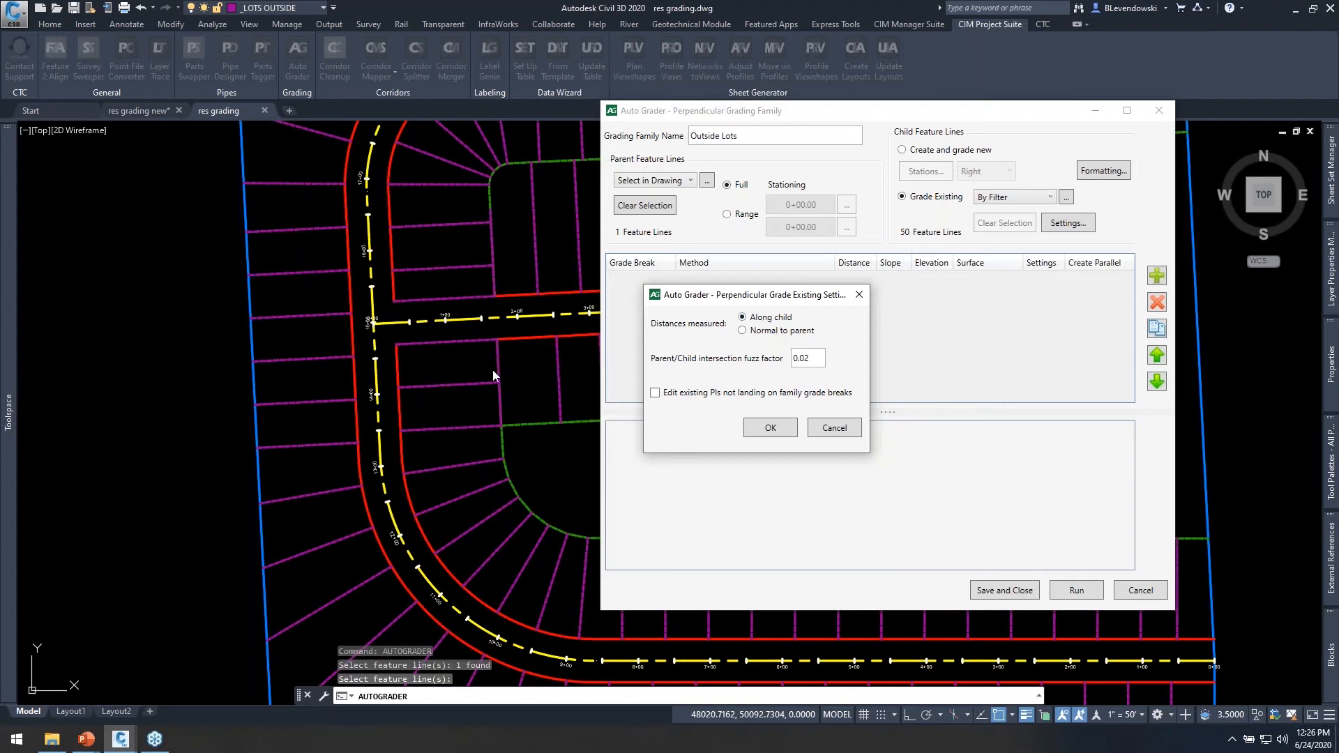
pyautogui.moveTo(747, 302); pyautogui.dragTo(806, 339)
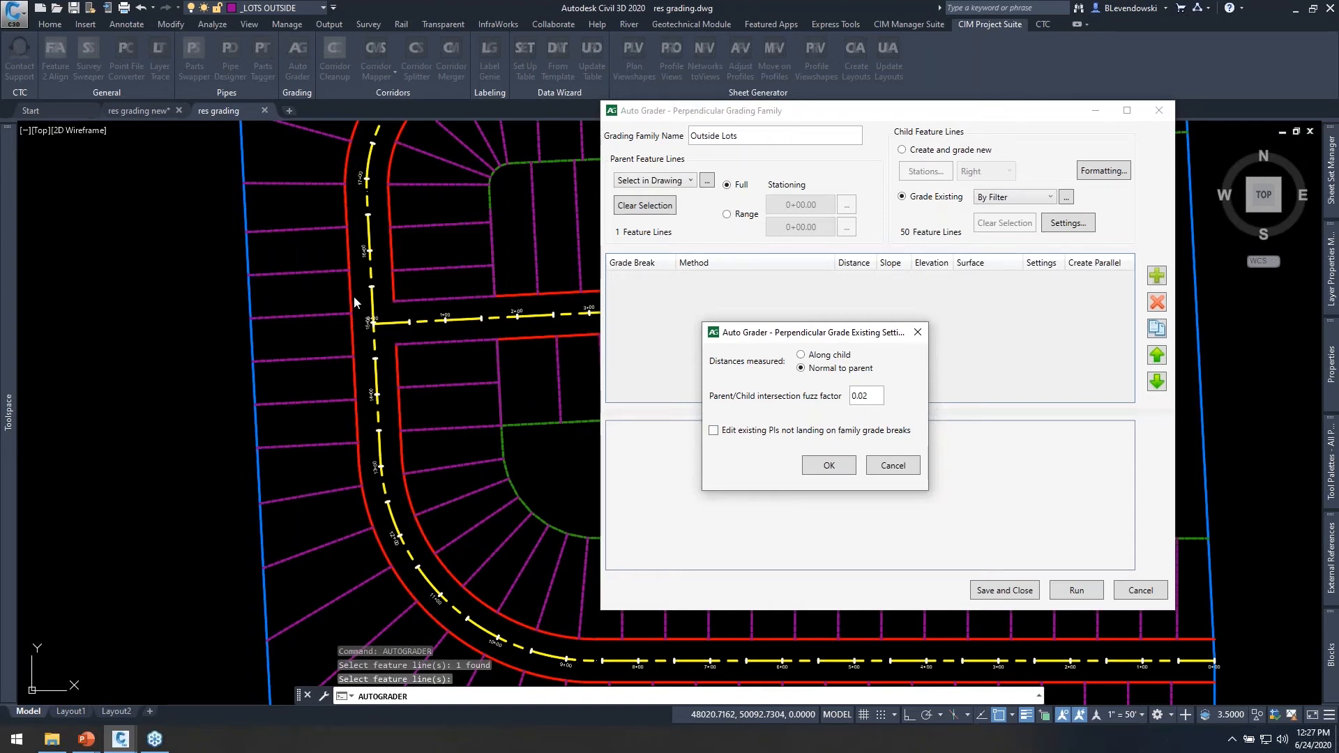
pyautogui.click(810, 360)
pyautogui.moveTo(855, 334); pyautogui.dragTo(883, 297)
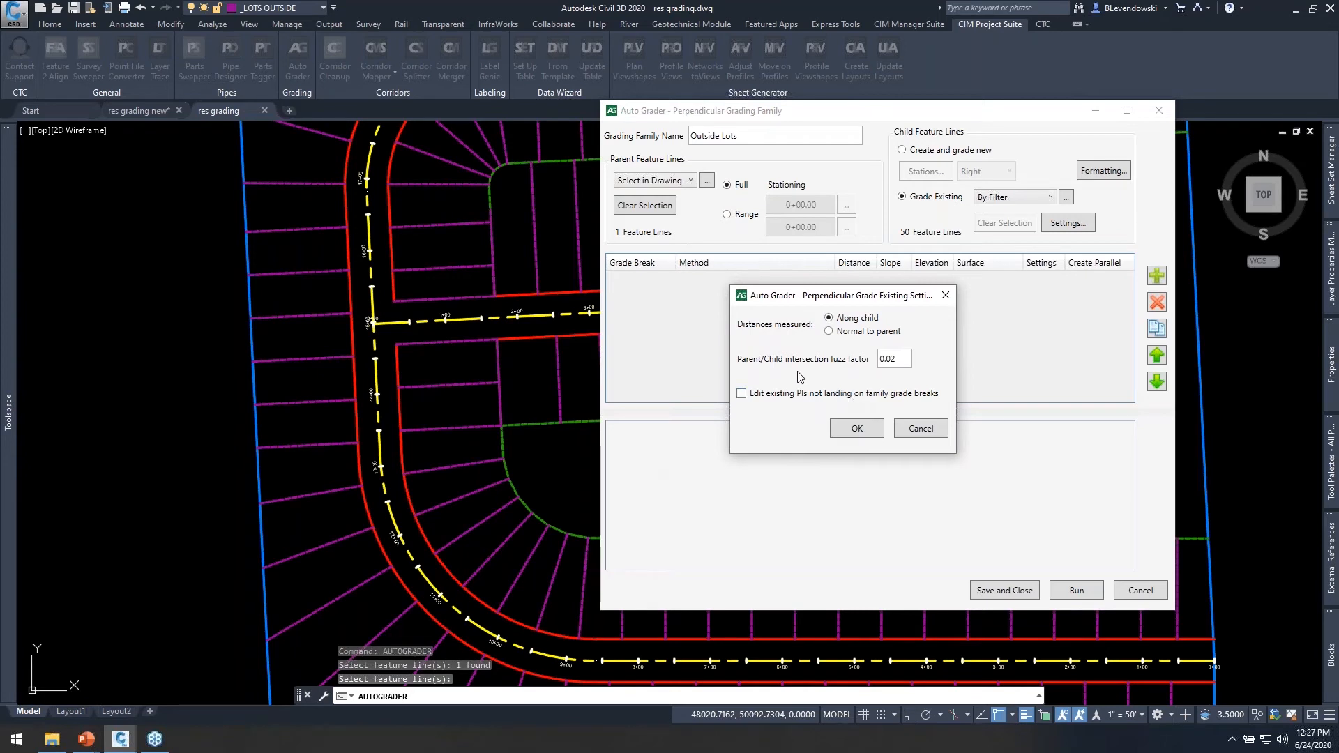
pyautogui.doubleClick(899, 361)
pyautogui.click(901, 360)
pyautogui.click(857, 428)
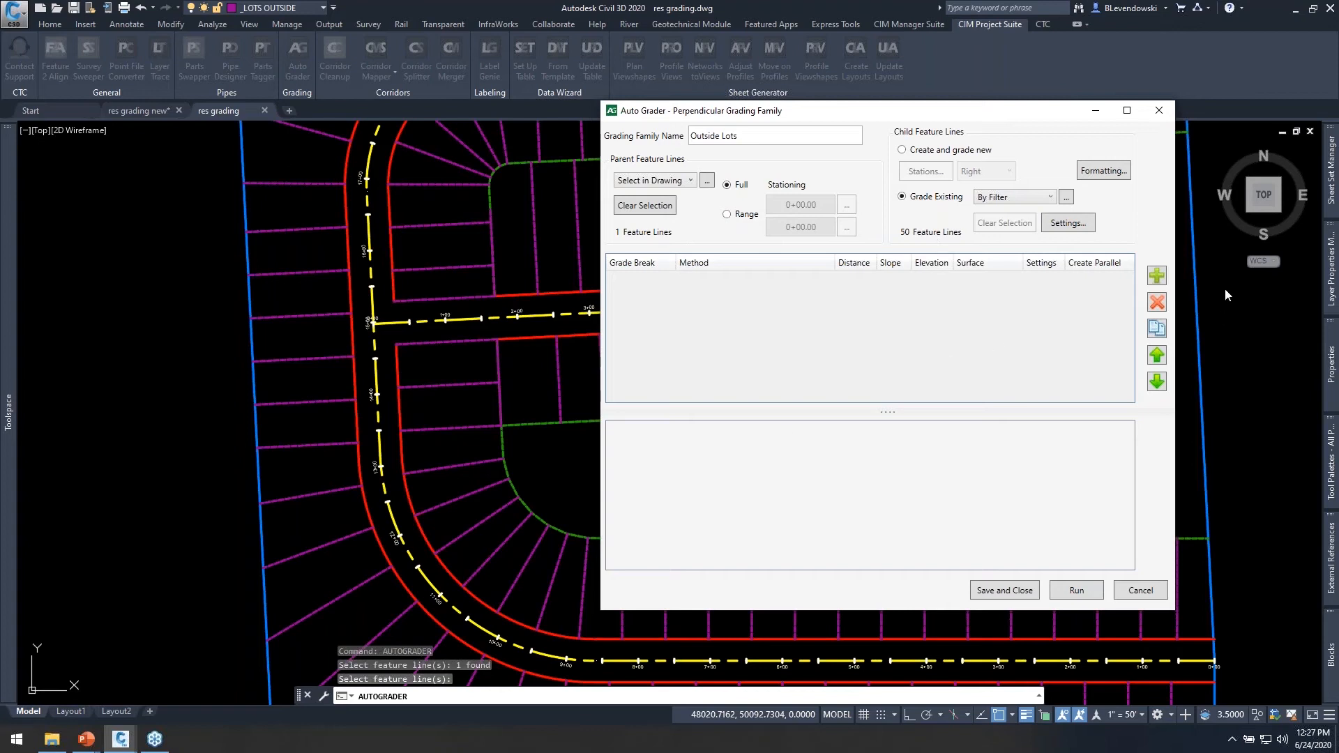
# Add a grade break named House Front, using Distance at slope with a distance of 30 and a slope of 4%.
pyautogui.click(1156, 276)
pyautogui.click(634, 282)
pyautogui.click(635, 281)
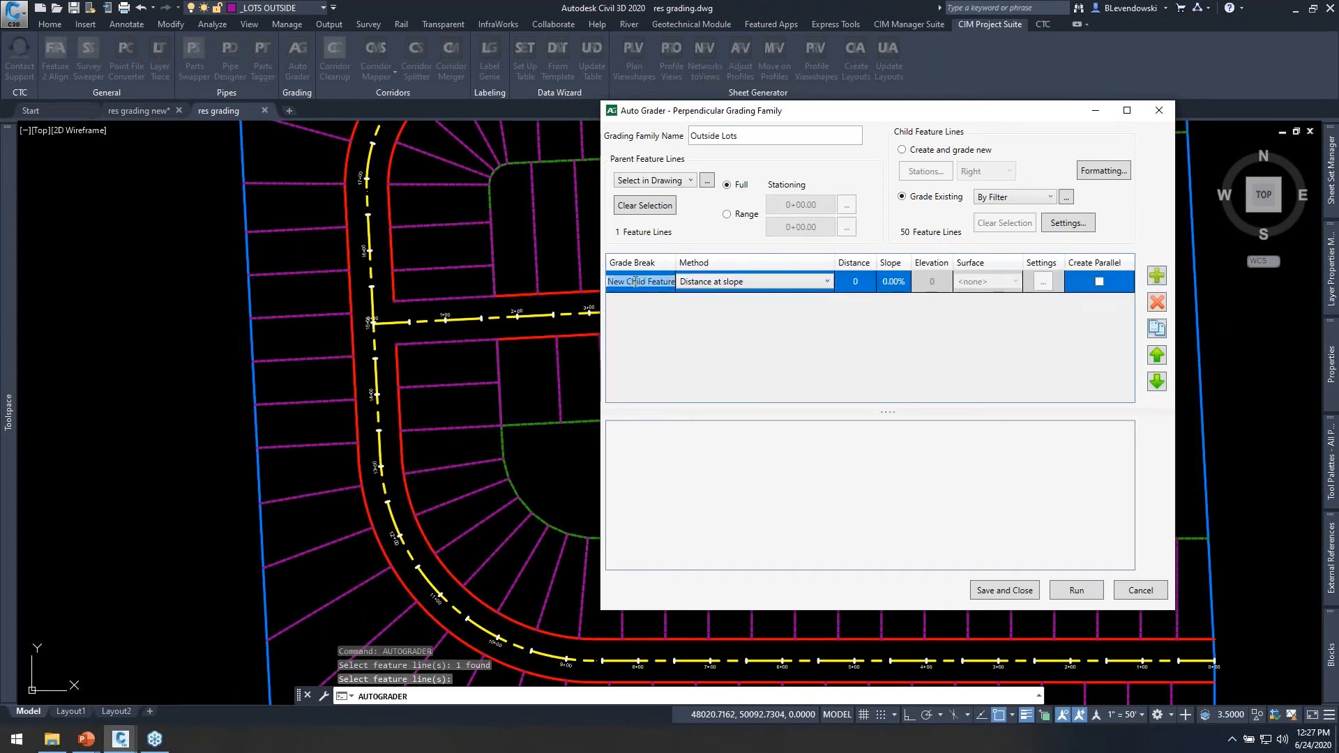
pyautogui.write('House fr')
pyautogui.click(855, 281)
pyautogui.write('30')
pyautogui.press('Tab')
pyautogui.write('4')
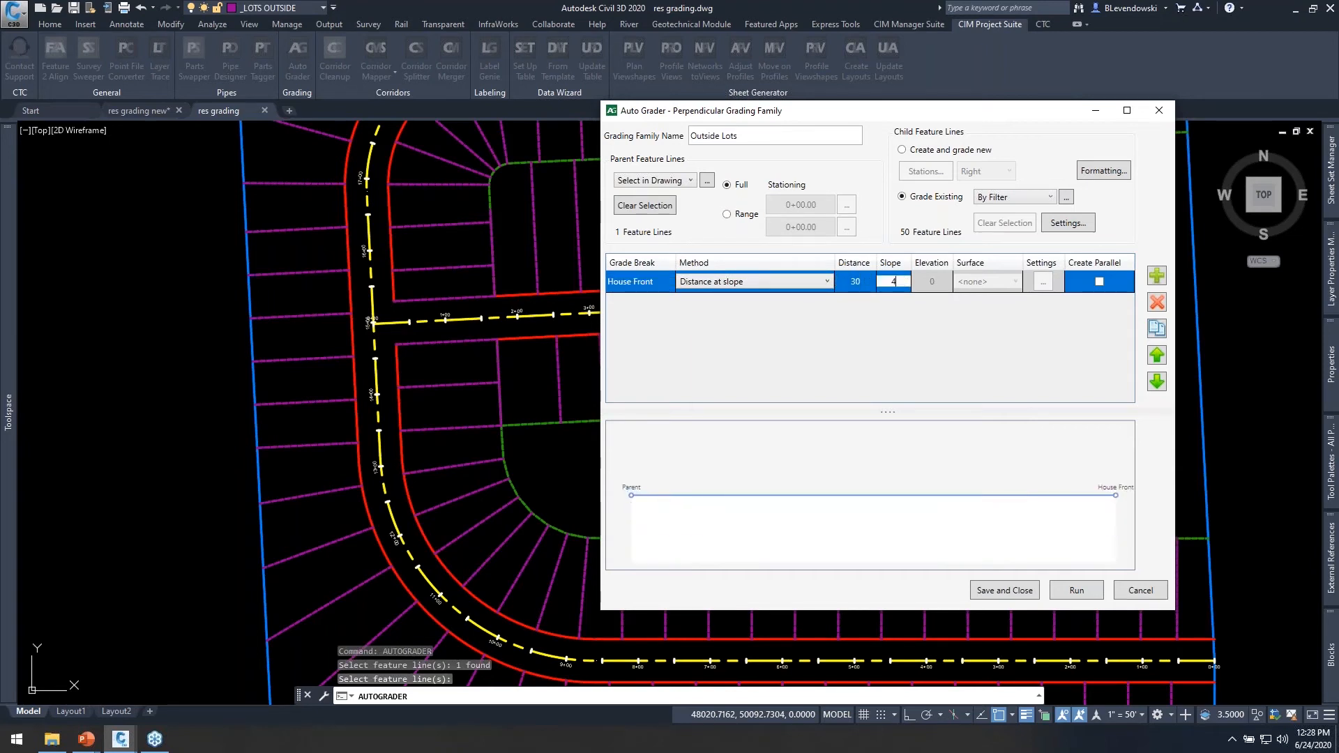
# Add a grade break named House Mid, using Distance to relative elevation with a distance of 15 and an elevation of -2.
pyautogui.click(1156, 275)
pyautogui.click(666, 307)
pyautogui.click(665, 307)
pyautogui.write('House Mid')
pyautogui.click(745, 303)
pyautogui.click(745, 304)
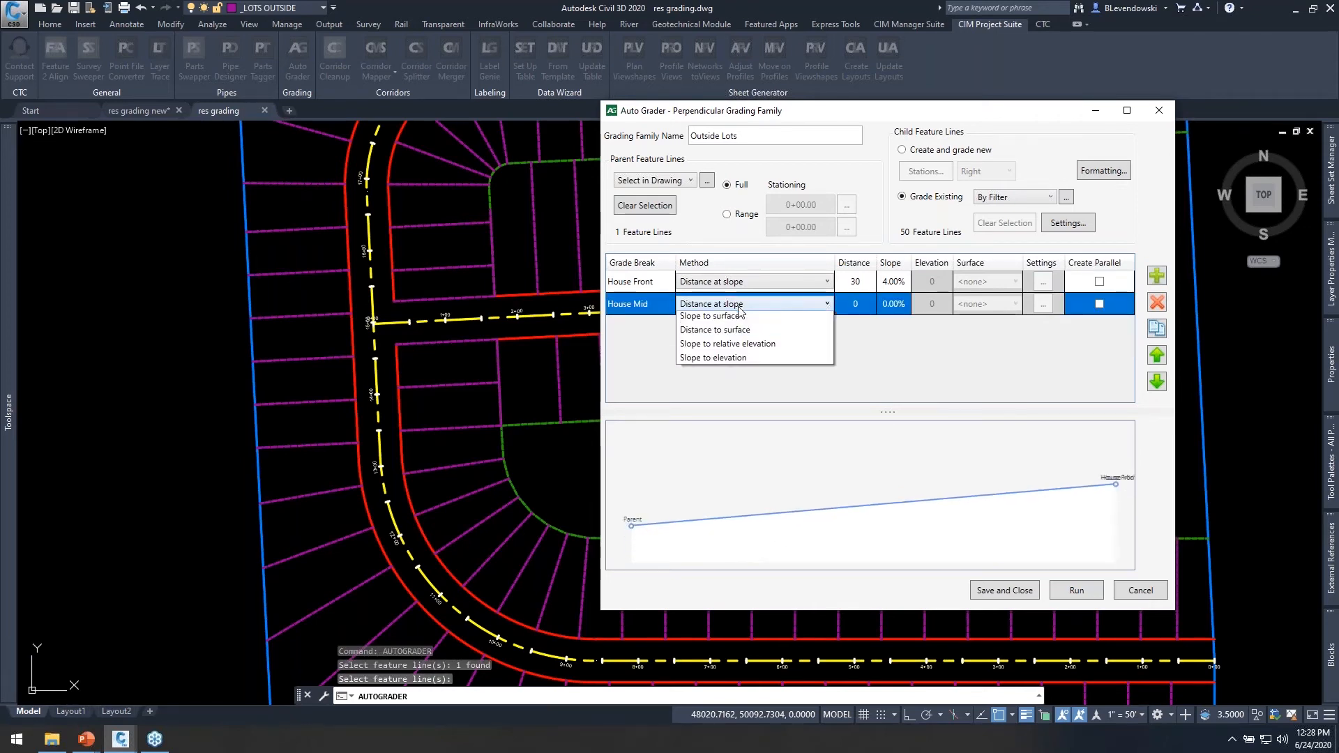
pyautogui.click(746, 332)
pyautogui.write('15')
pyautogui.press('Tab')
pyautogui.write('-2')
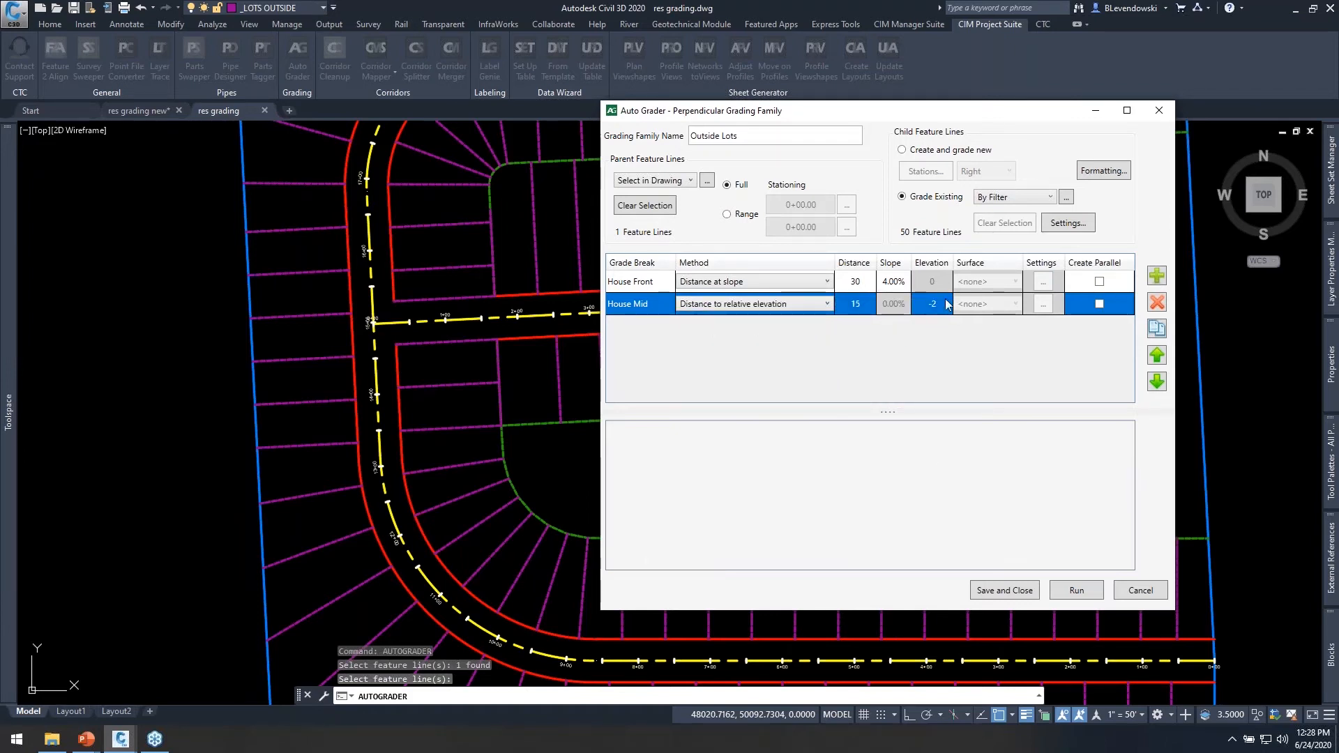
# Copy the House Mid grade break, rename the copy House Back and set its relative elevation to -6.
pyautogui.click(1156, 328)
pyautogui.click(639, 326)
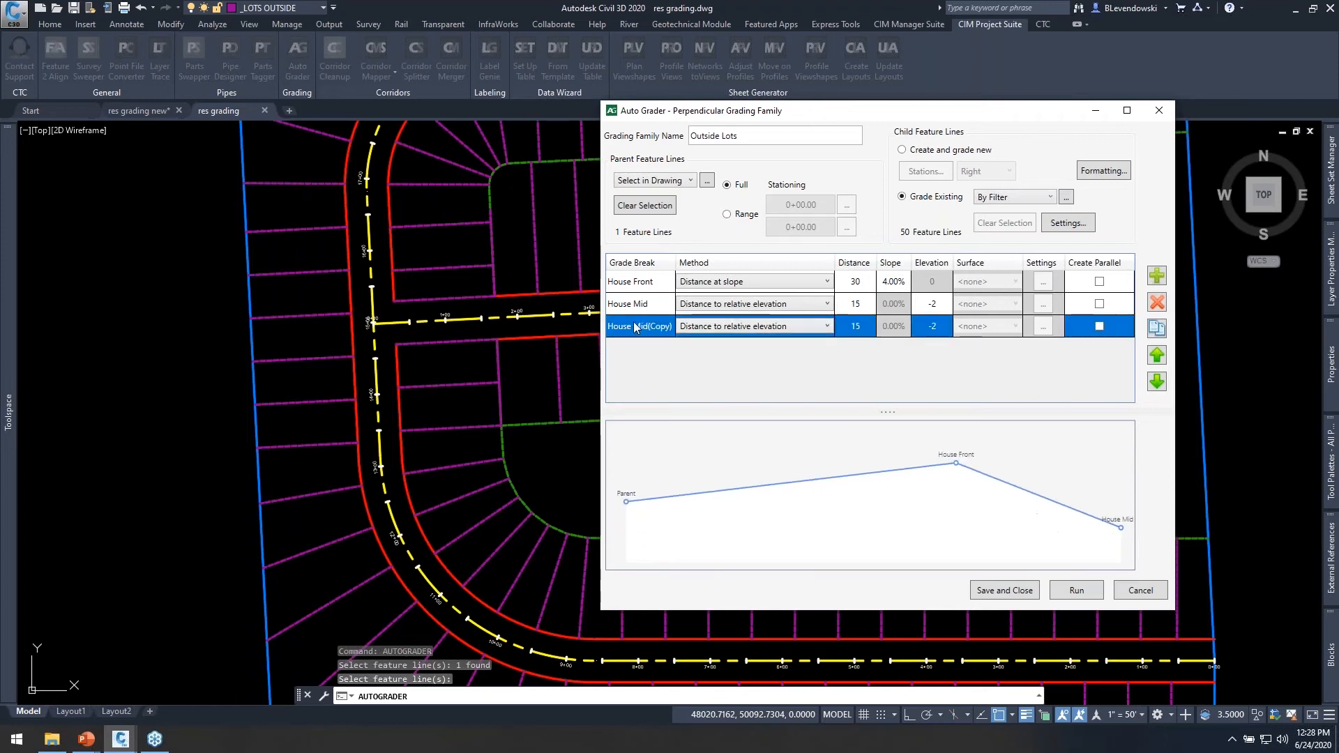
pyautogui.click(638, 326)
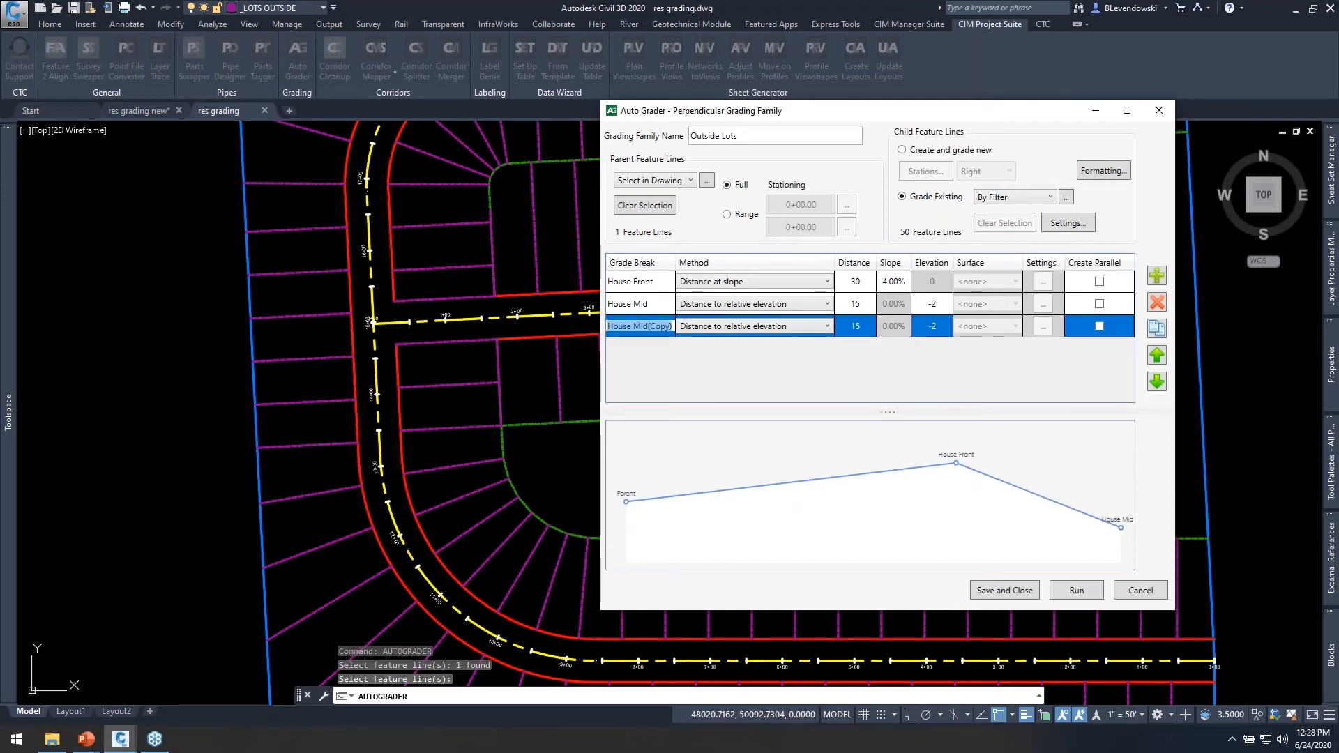
pyautogui.write('House Back')
pyautogui.press('Return')
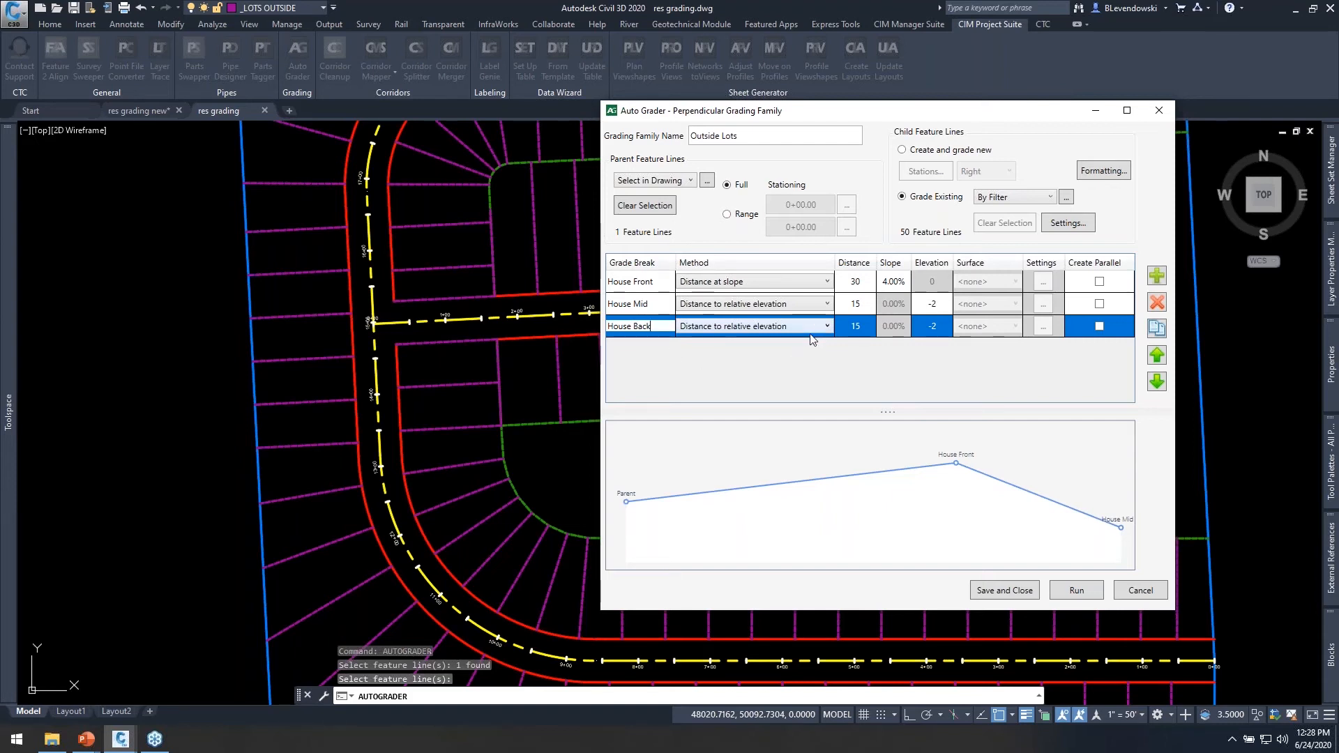
pyautogui.click(933, 328)
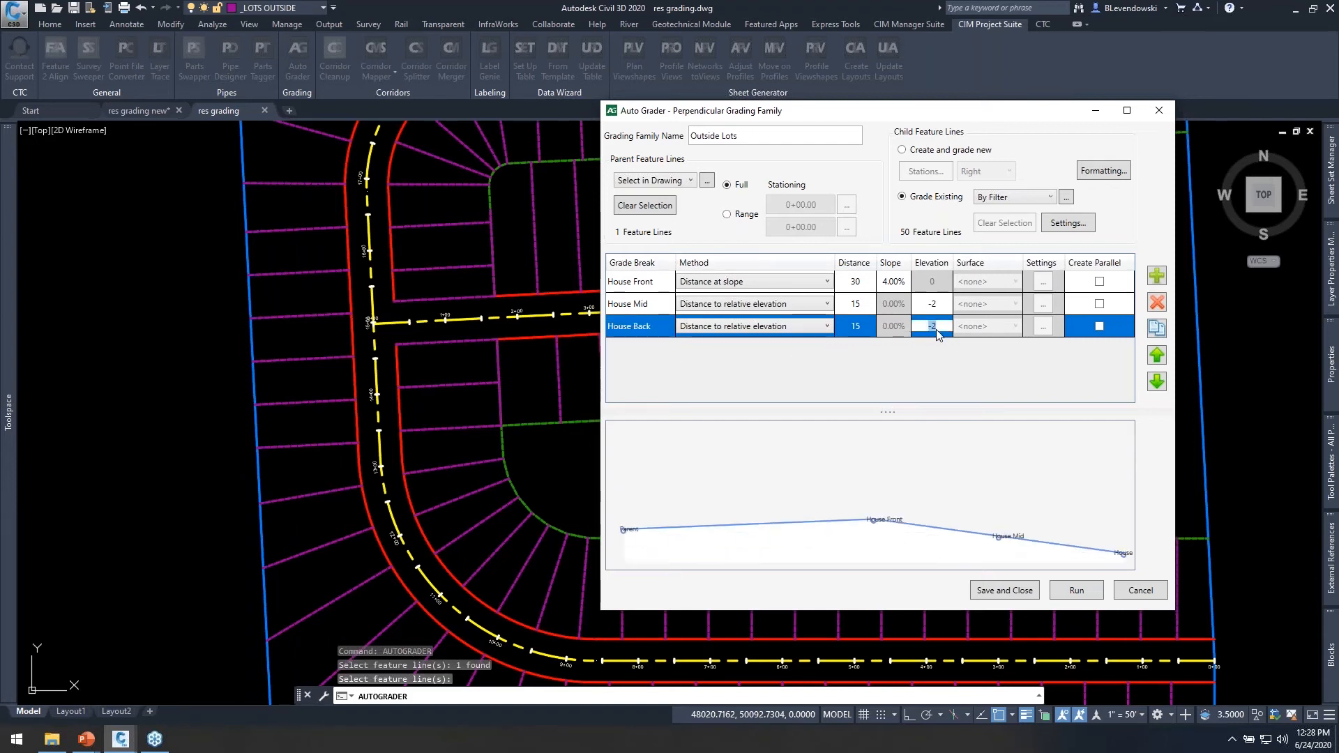
pyautogui.write('-6')
pyautogui.press('Return')
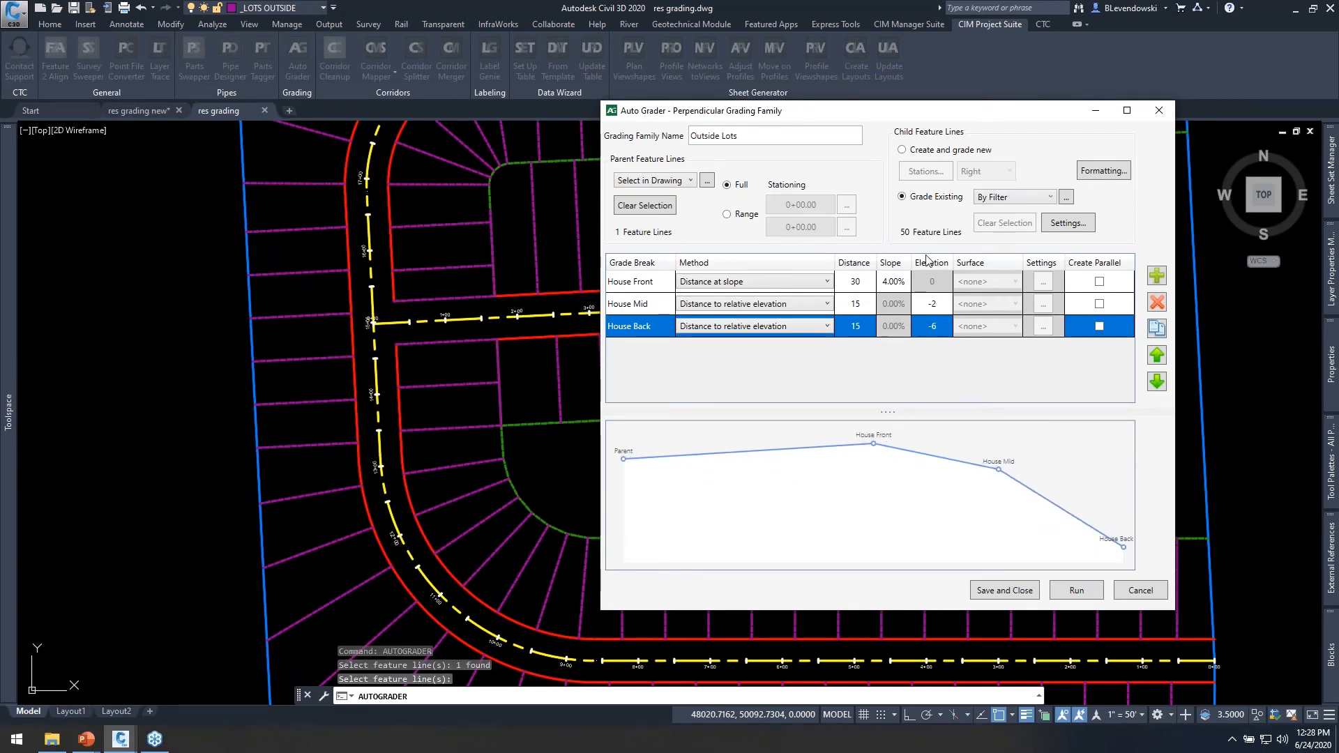
# Turn off Match Default in the child formatting and assign the _LOTS OUTSIDE layer, keeping the Child style and Residential site.
pyautogui.moveTo(884, 115); pyautogui.dragTo(898, 25)
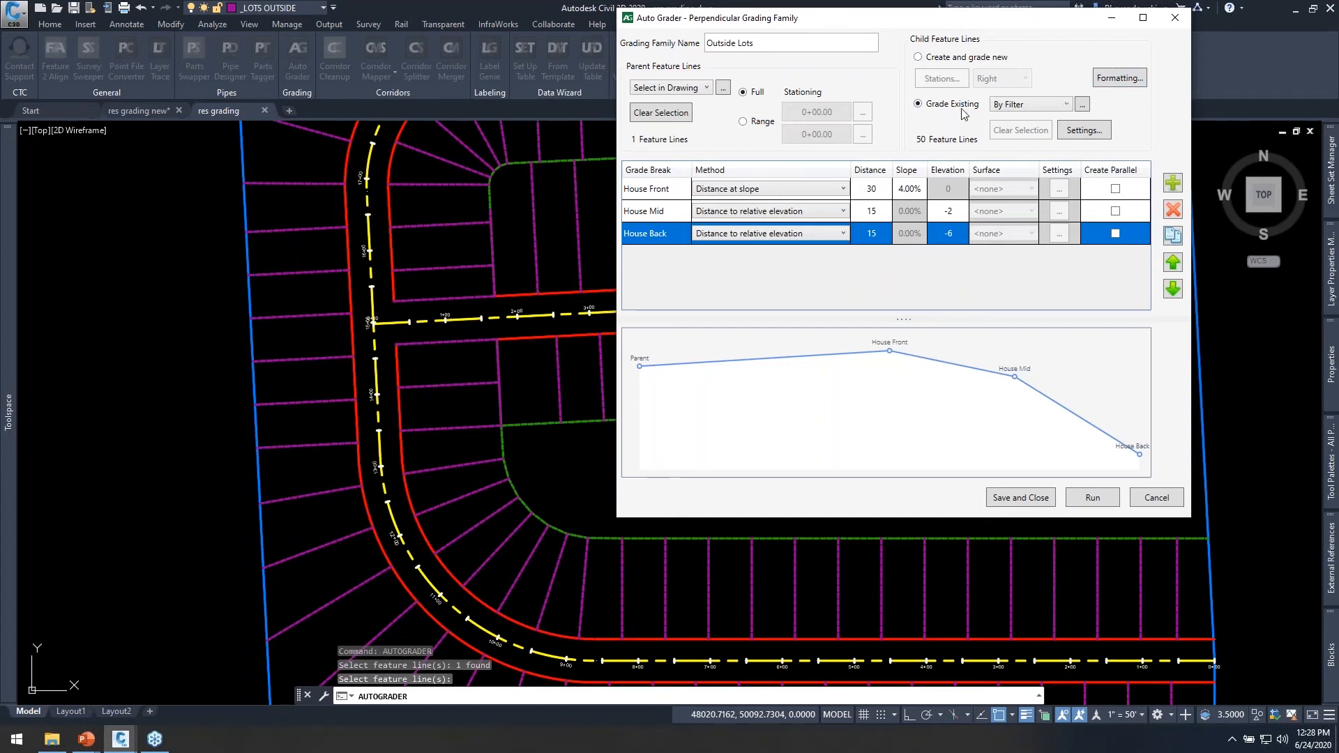
pyautogui.click(1103, 80)
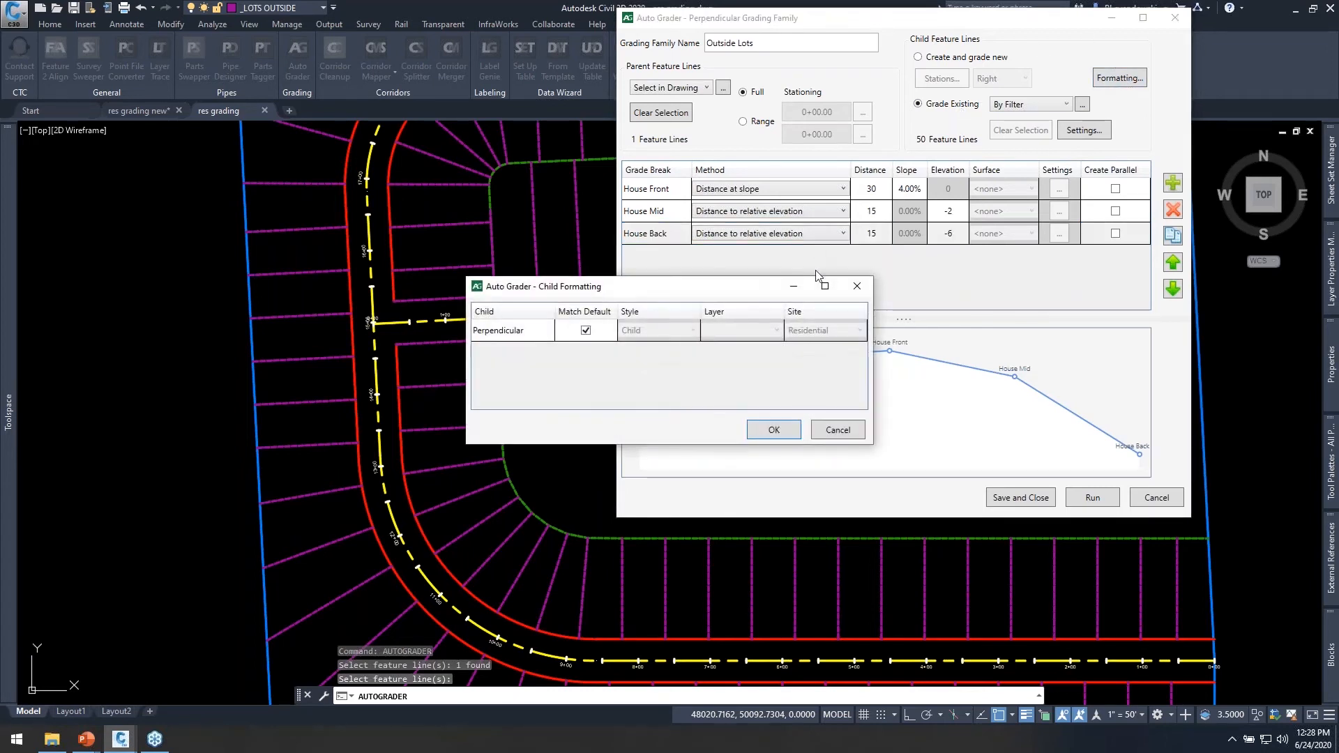
pyautogui.click(586, 331)
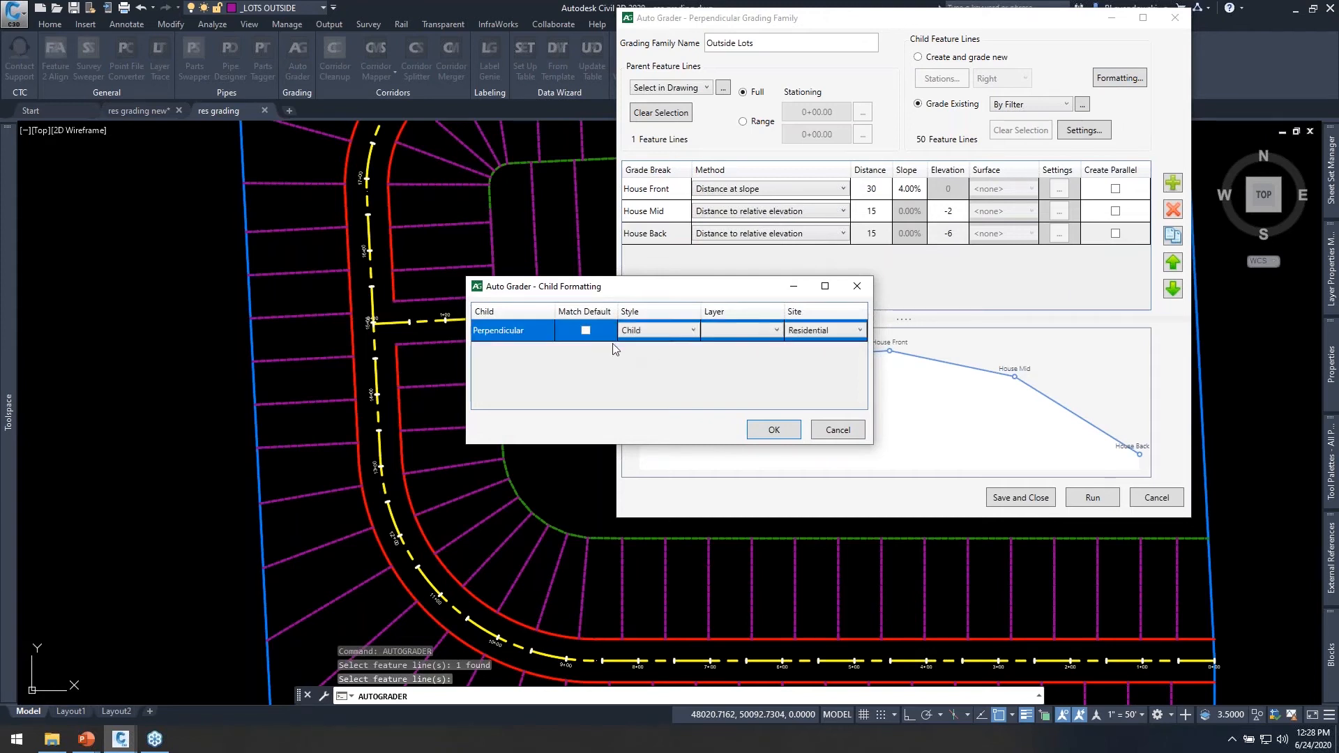
pyautogui.click(747, 328)
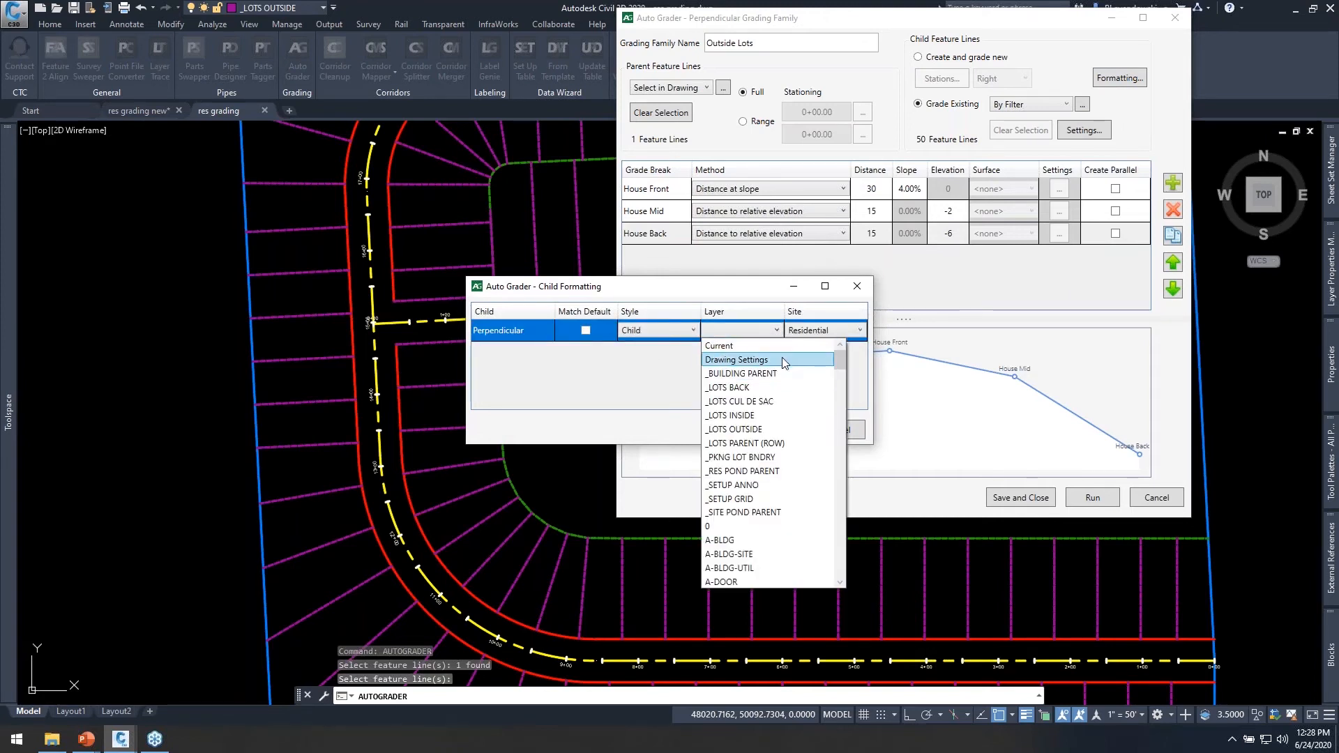
pyautogui.click(736, 429)
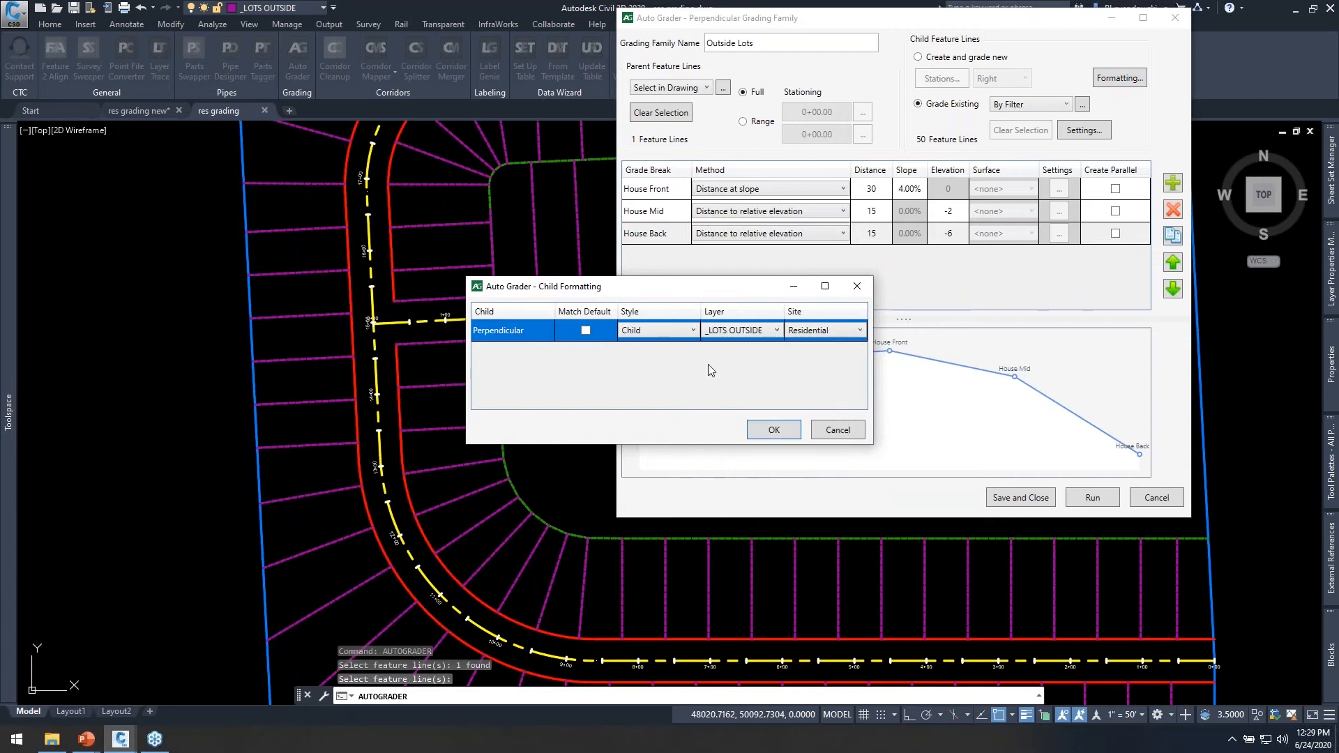
pyautogui.click(838, 333)
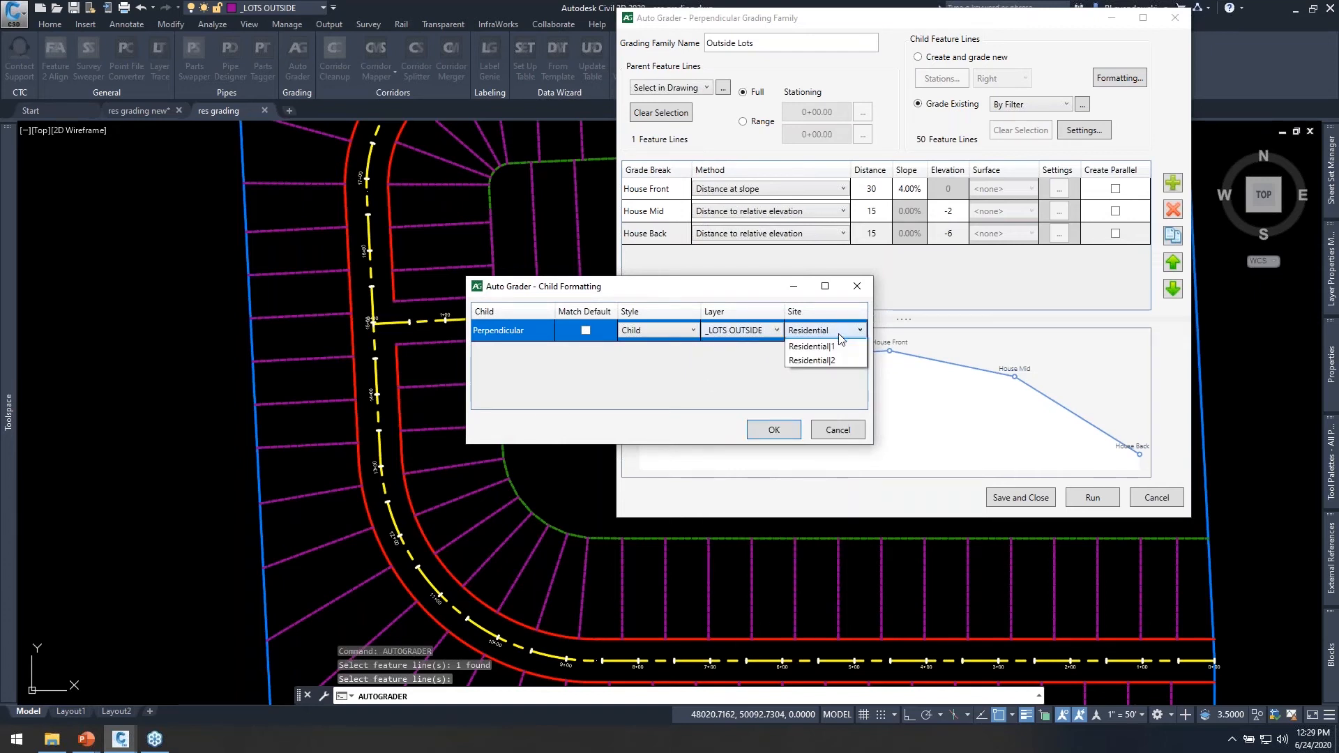
pyautogui.click(751, 289)
pyautogui.click(773, 429)
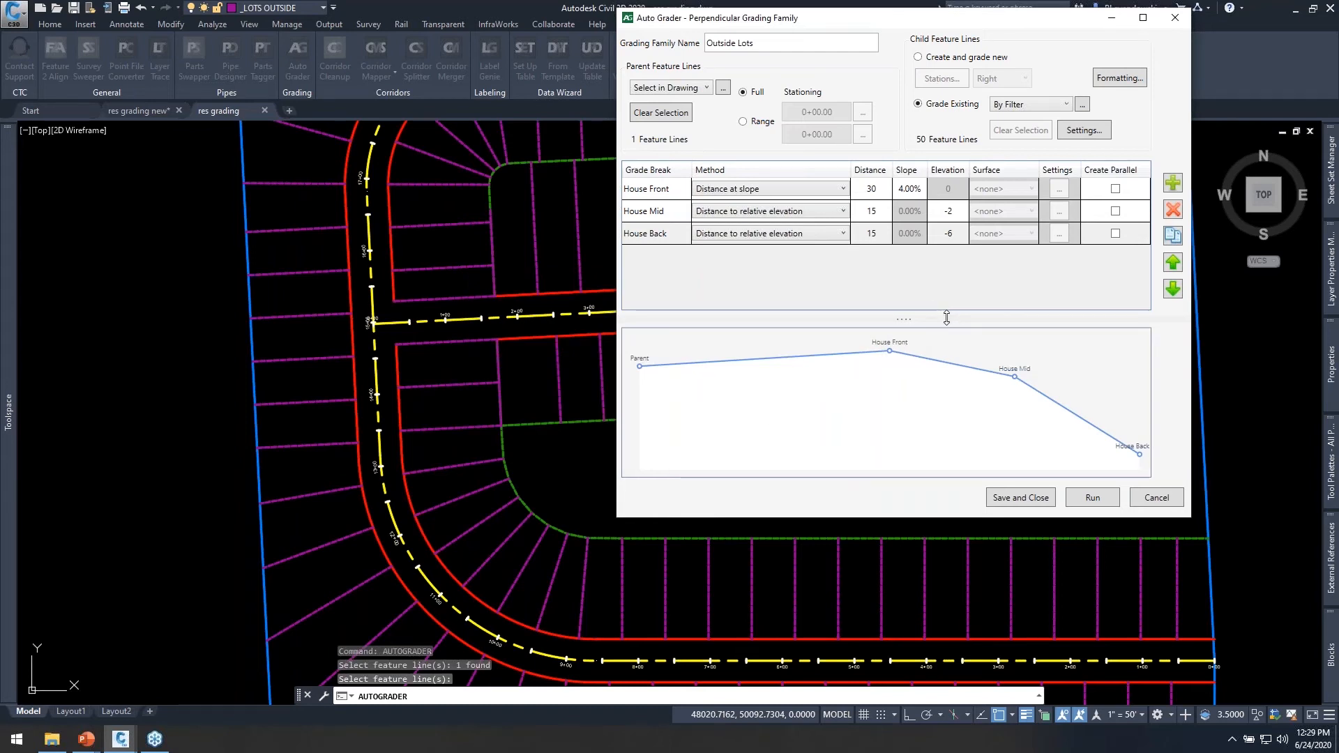
# Save the grading family, run Outside Lots on the lot lines and close the Auto Grader.
pyautogui.click(1025, 496)
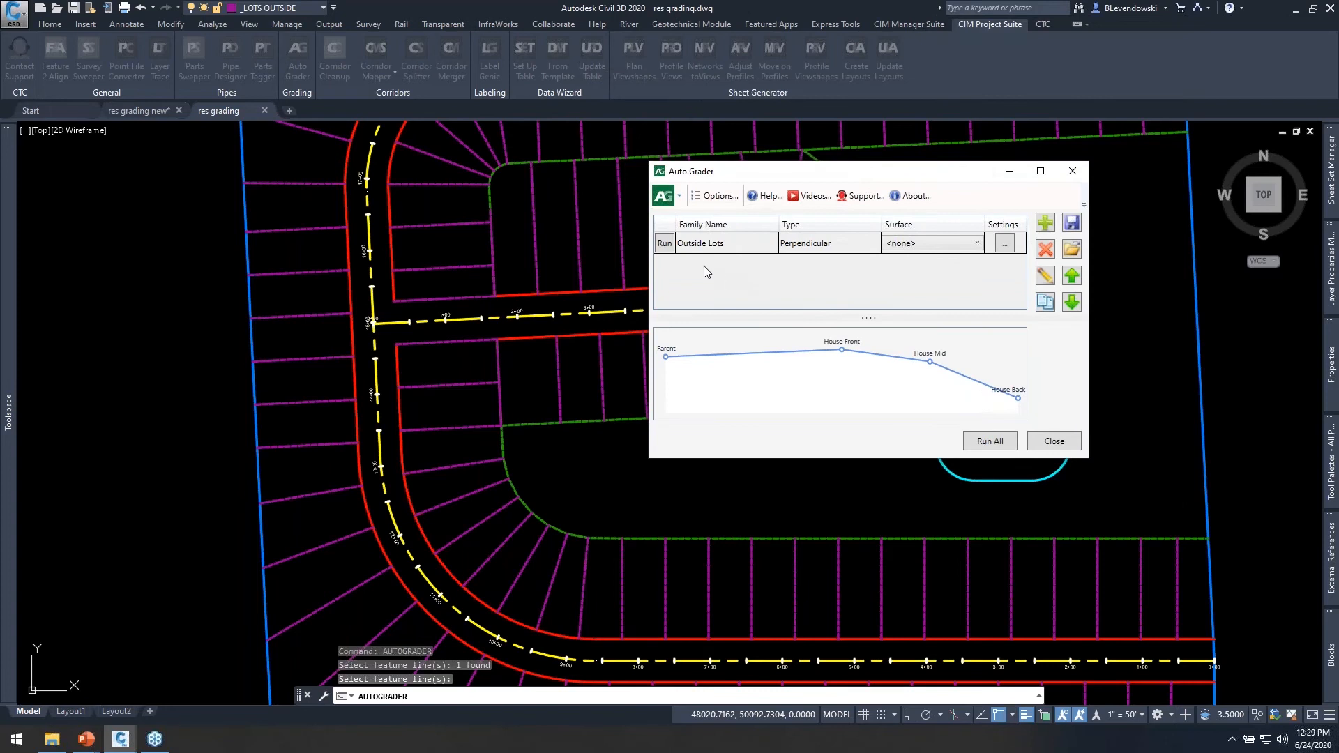
pyautogui.click(665, 244)
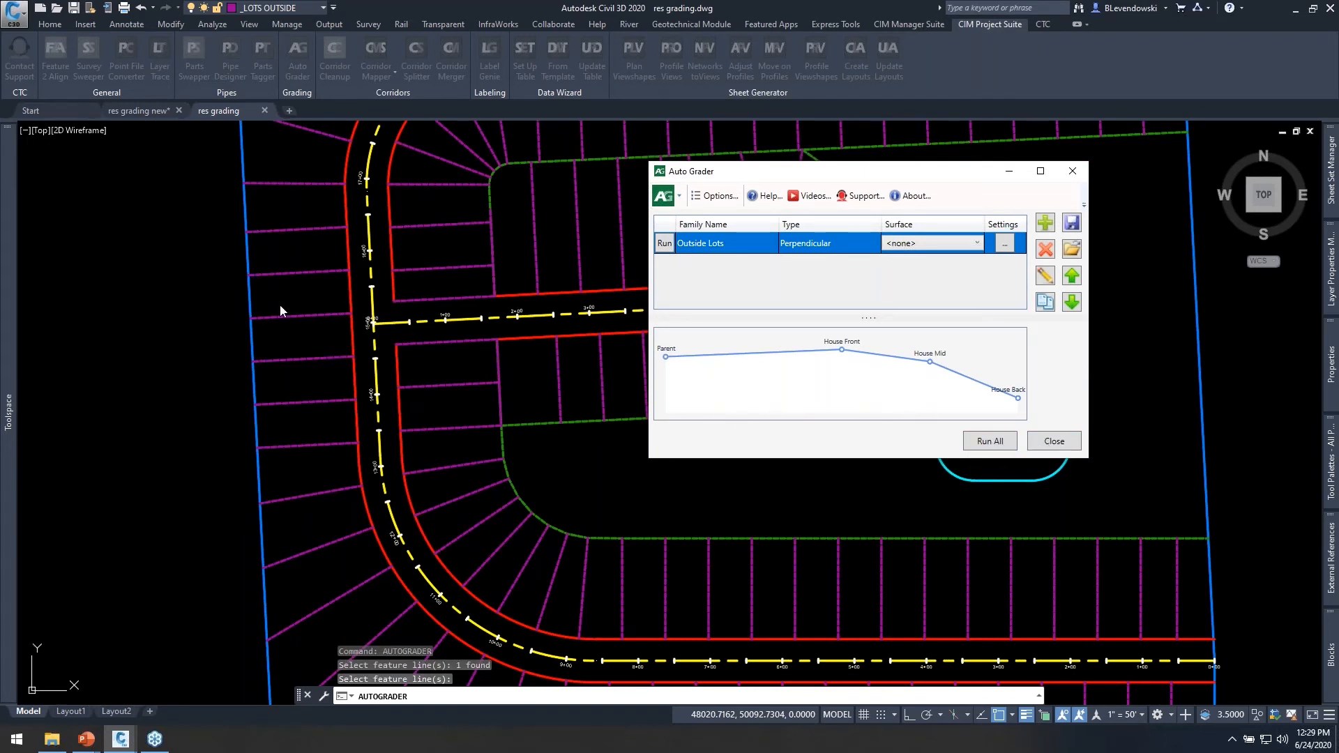
pyautogui.click(1056, 443)
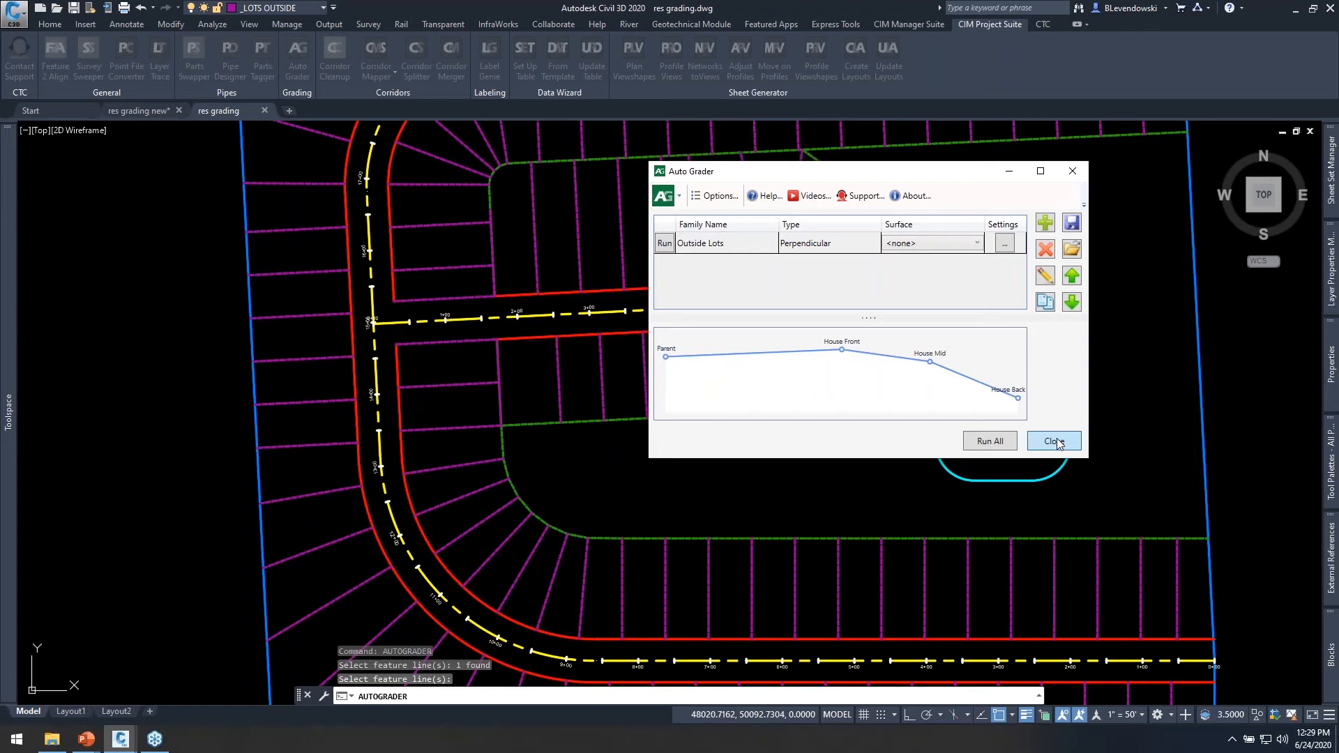
# Select graded lot lines west of the main road and examine the elevation points placed along them.
pyautogui.click(326, 339)
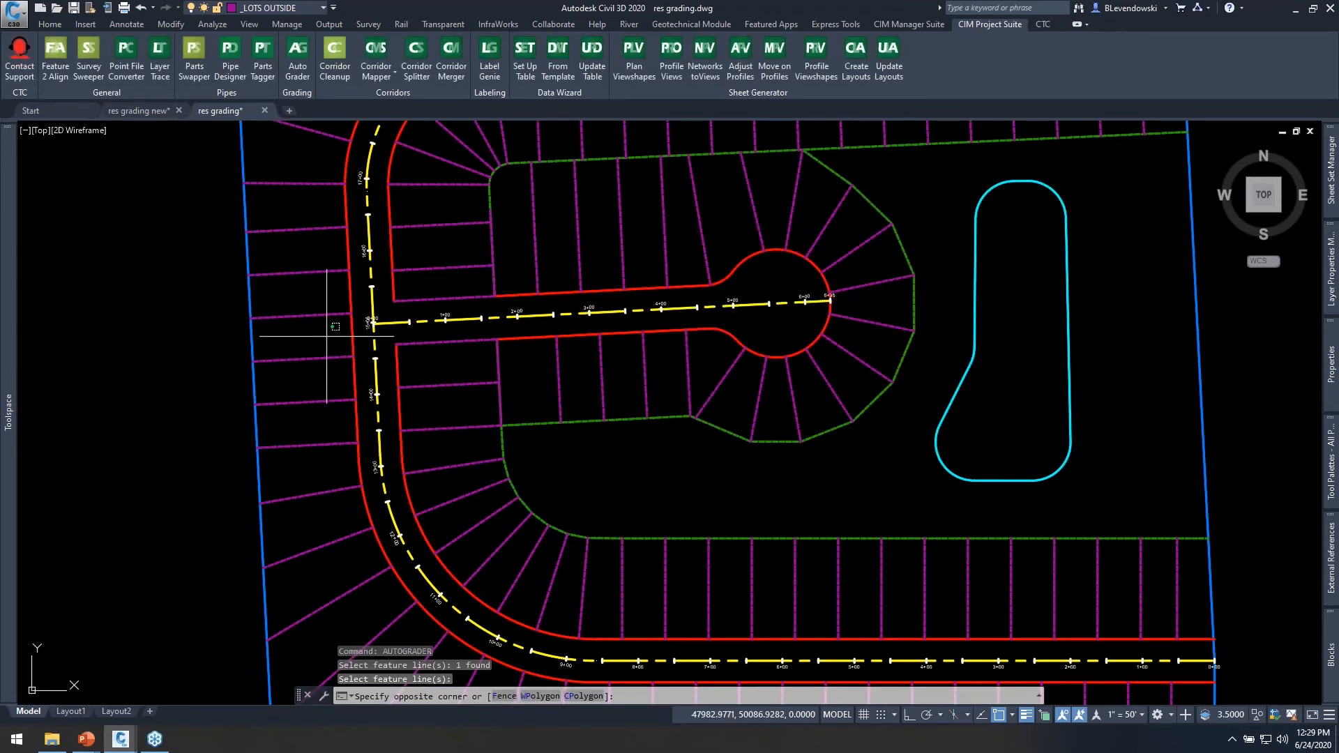
pyautogui.click(296, 466)
pyautogui.scroll(4, 311, 381)
pyautogui.moveTo(341, 375)
pyautogui.mouseDown(button='middle')
pyautogui.moveTo(389, 374)
pyautogui.moveTo(493, 439)
pyautogui.moveTo(601, 411)
pyautogui.mouseUp(button='middle')
pyautogui.scroll(4, 532, 397)
pyautogui.click(996, 27)
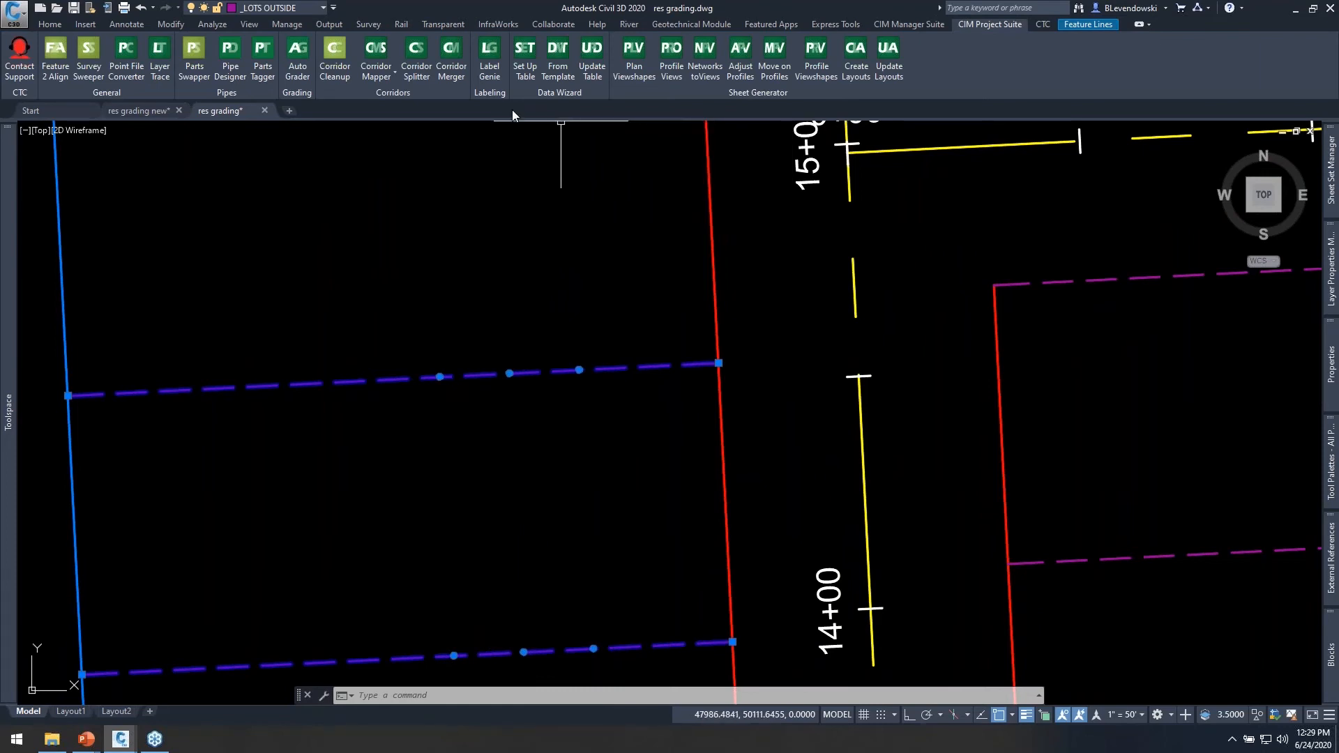
pyautogui.press('Escape')
pyautogui.press('Escape')
pyautogui.click(535, 336)
pyautogui.click(474, 408)
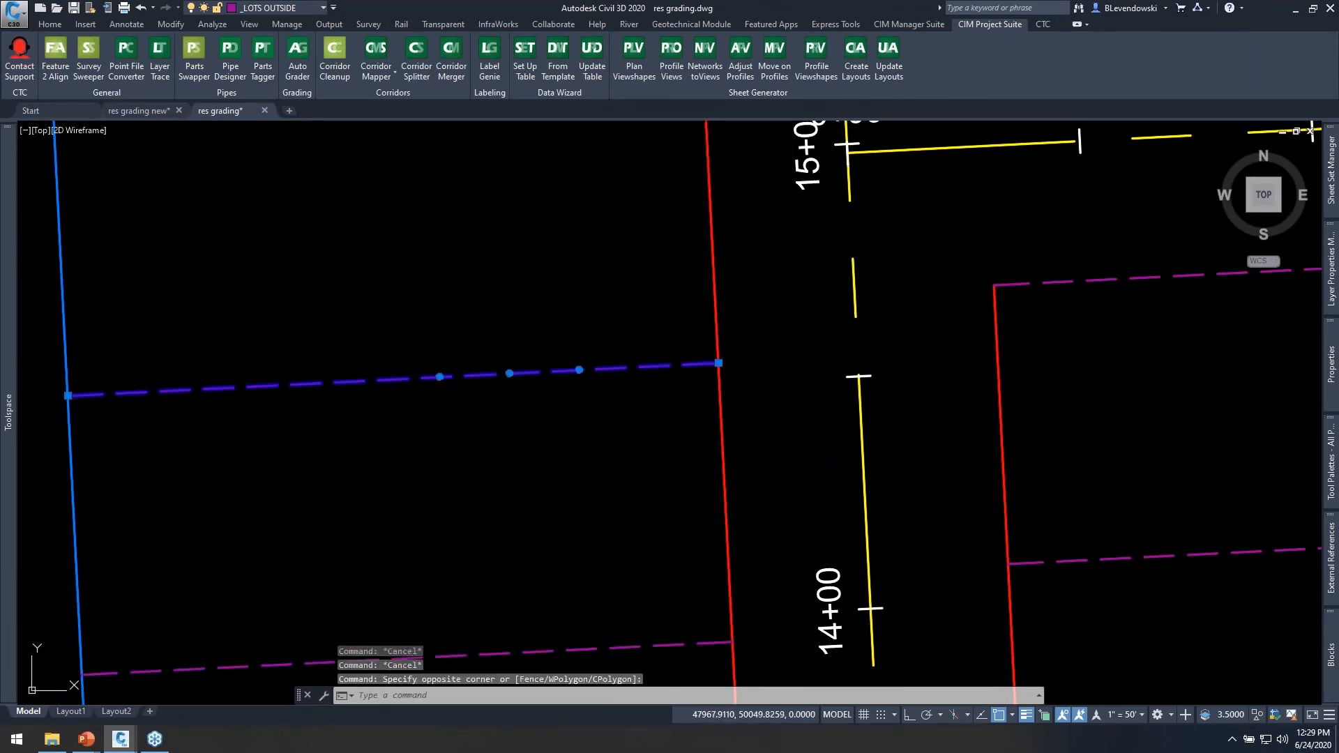
# Check the grades along one of the western lot lines with Quick Elevation Edit.
pyautogui.click(779, 43)
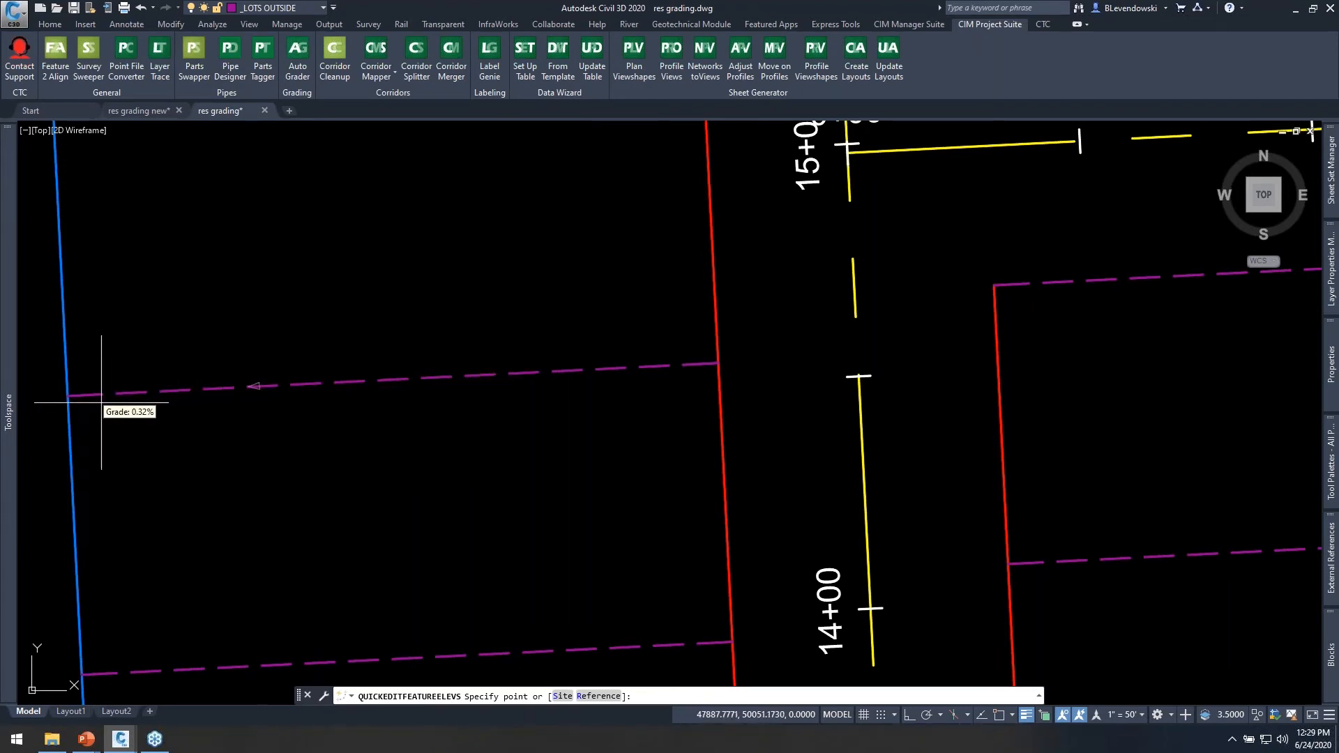
pyautogui.moveTo(108, 409); pyautogui.dragTo(354, 371, button='middle')
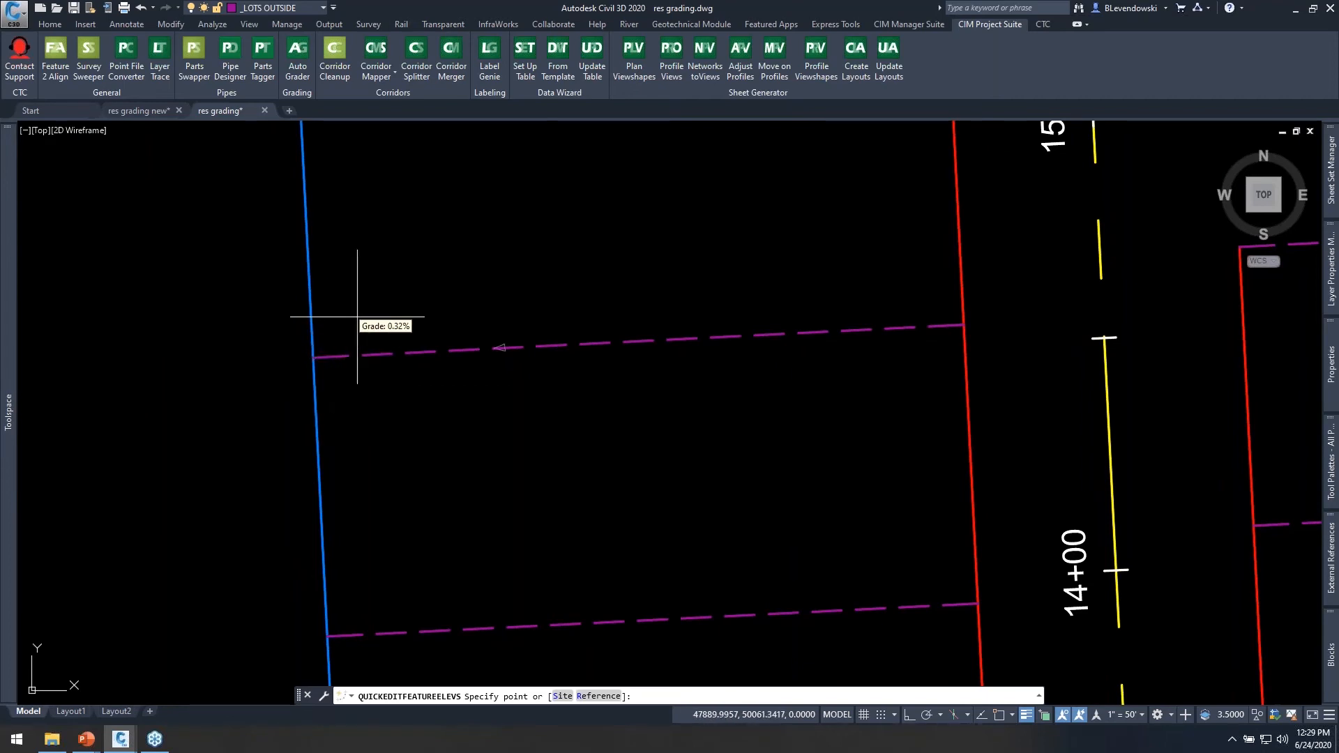
pyautogui.scroll(-6, 348, 334)
pyautogui.scroll(-2, 348, 335)
pyautogui.press('Escape')
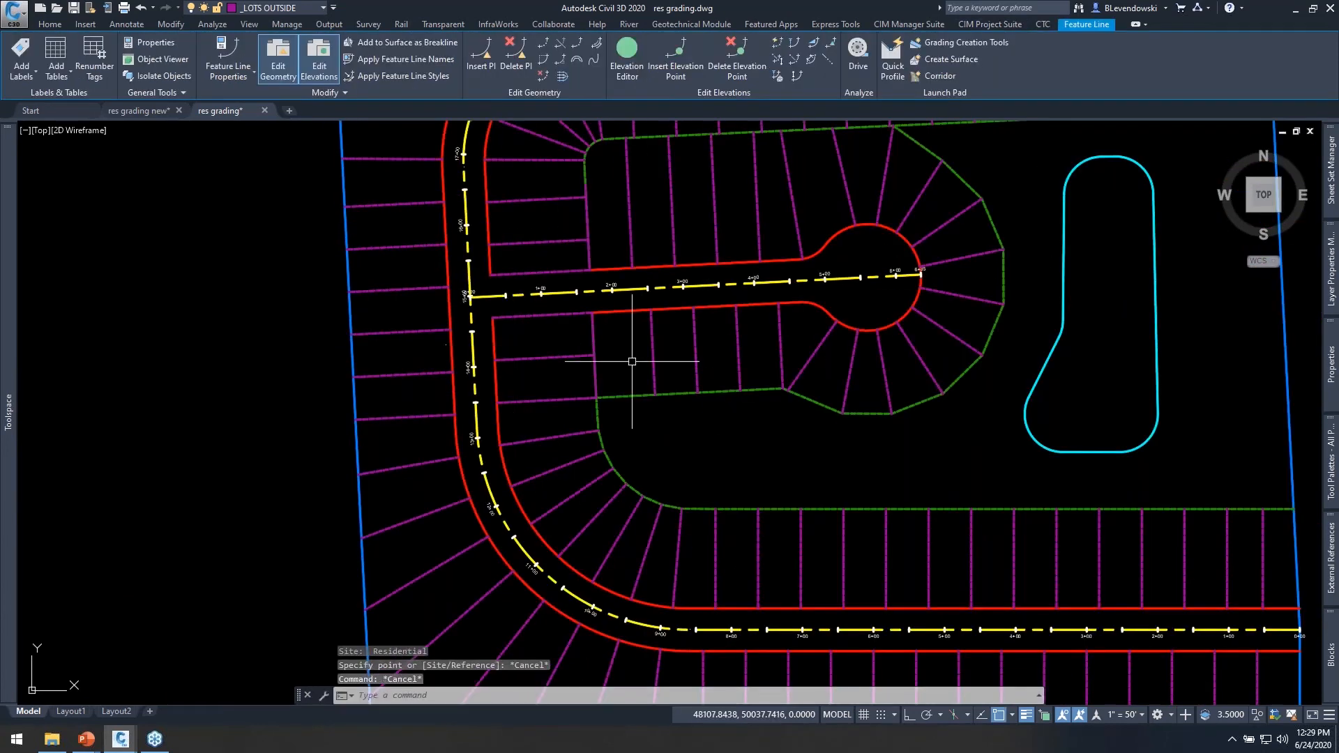
# Select the outside lot line at the start of the main road's southwest curve to examine its elevation points.
pyautogui.moveTo(718, 427); pyautogui.dragTo(632, 417, button='middle')
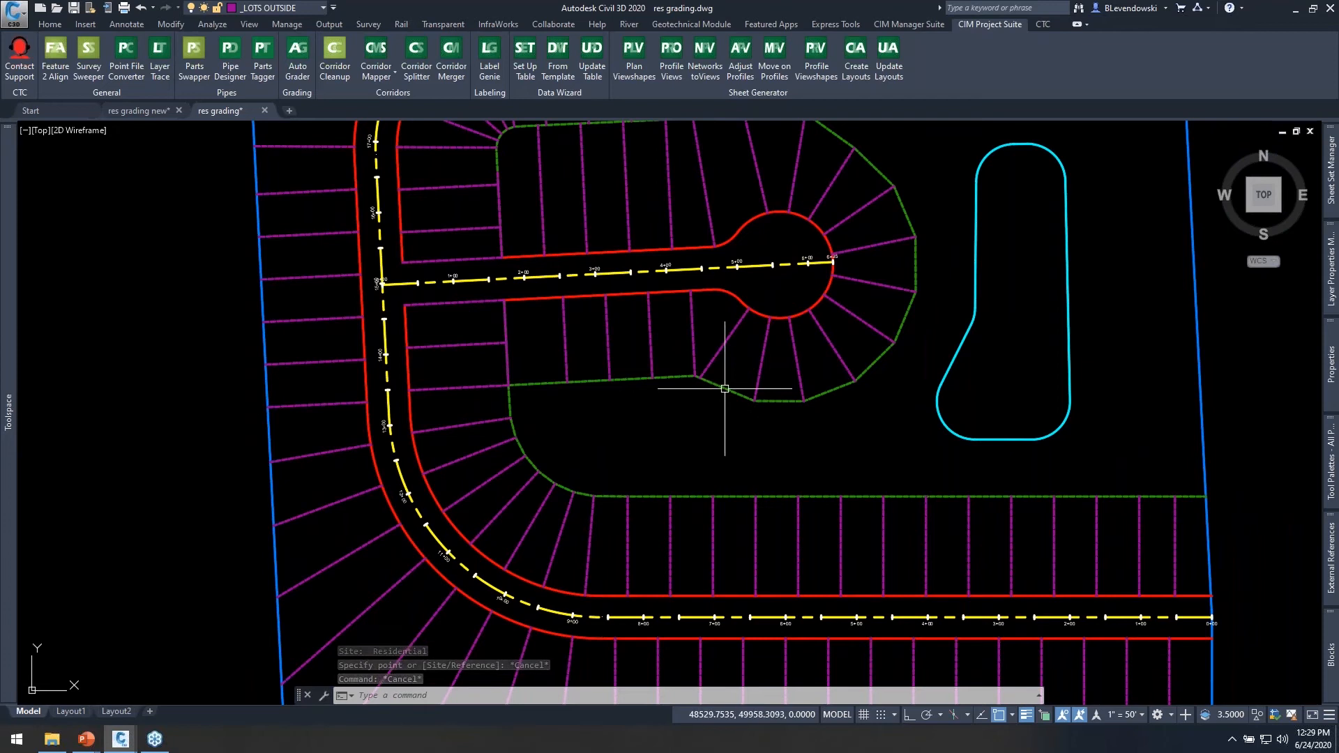
pyautogui.moveTo(612, 502); pyautogui.dragTo(569, 412, button='middle')
pyautogui.click(559, 618)
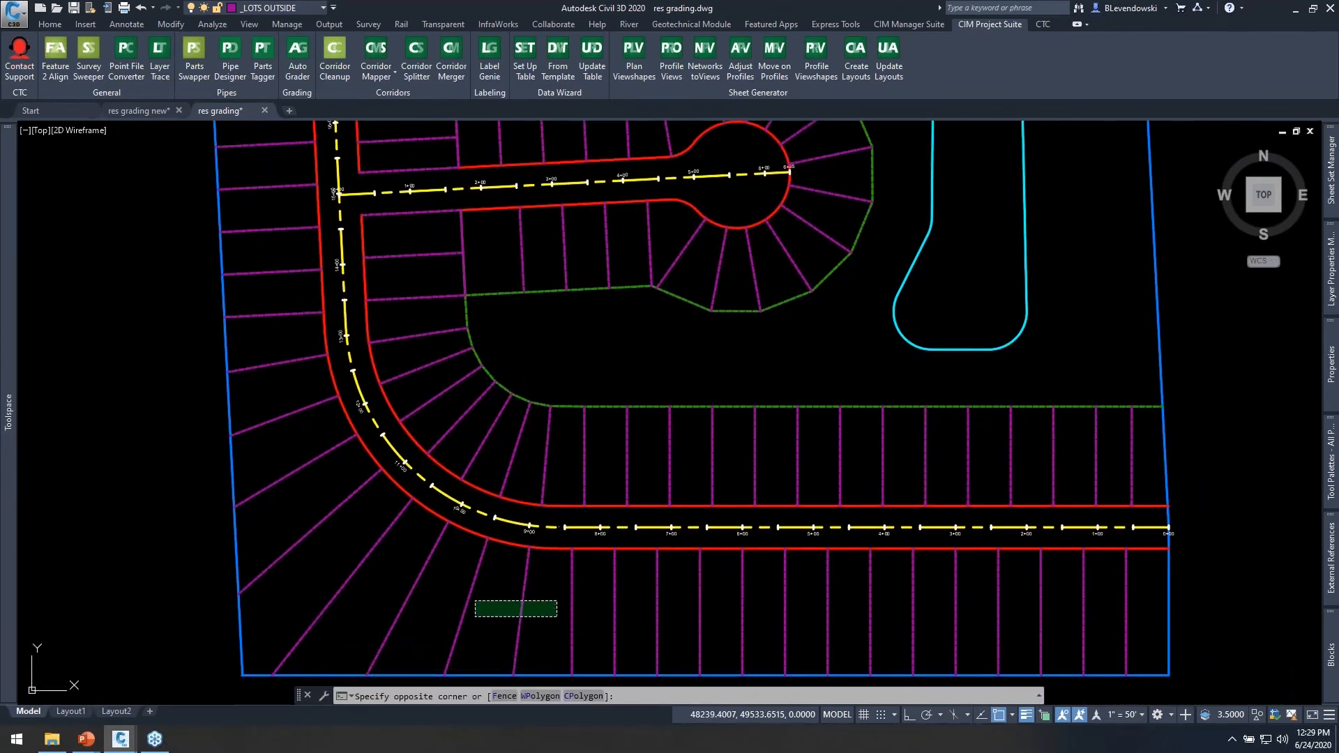
pyautogui.click(474, 599)
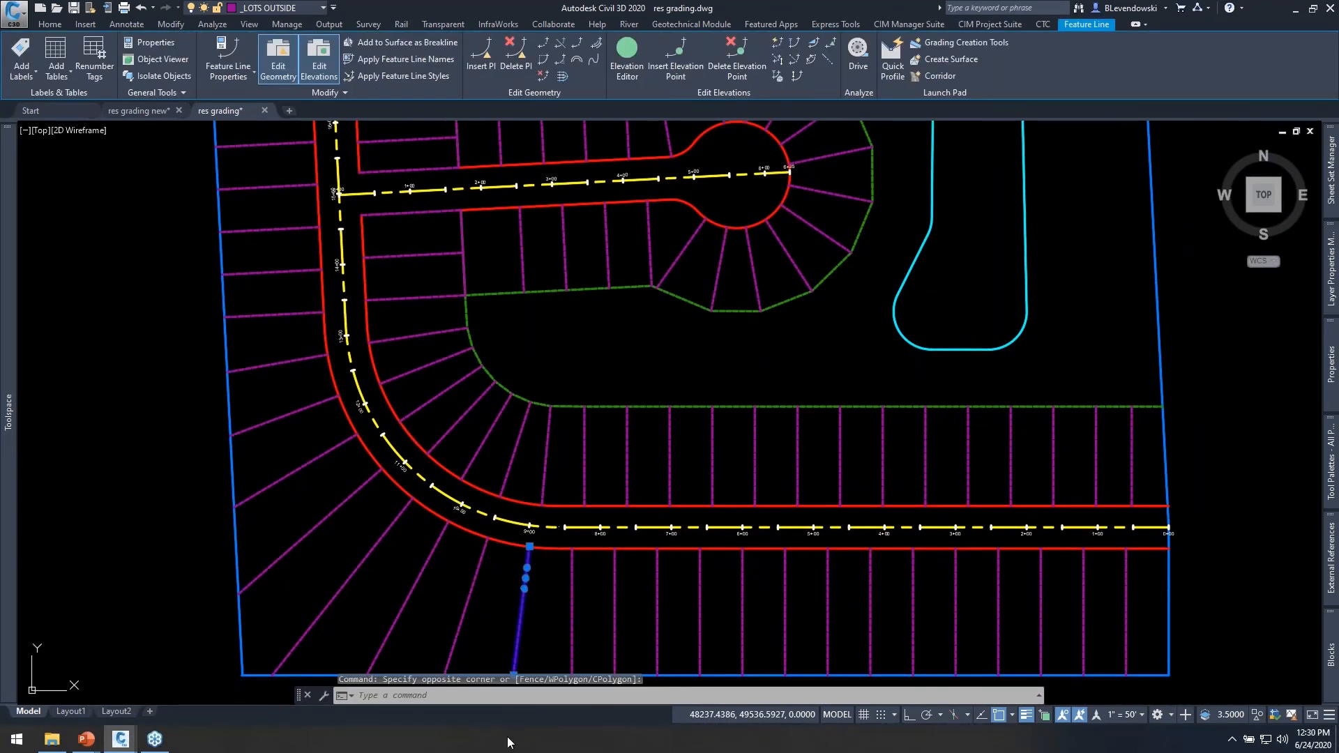
# Duplicate the Outside Lots grading family in the Auto Grader and open the copy for editing.
pyautogui.press('Escape')
pyautogui.press('Escape')
pyautogui.moveTo(570, 351); pyautogui.dragTo(470, 393, button='middle')
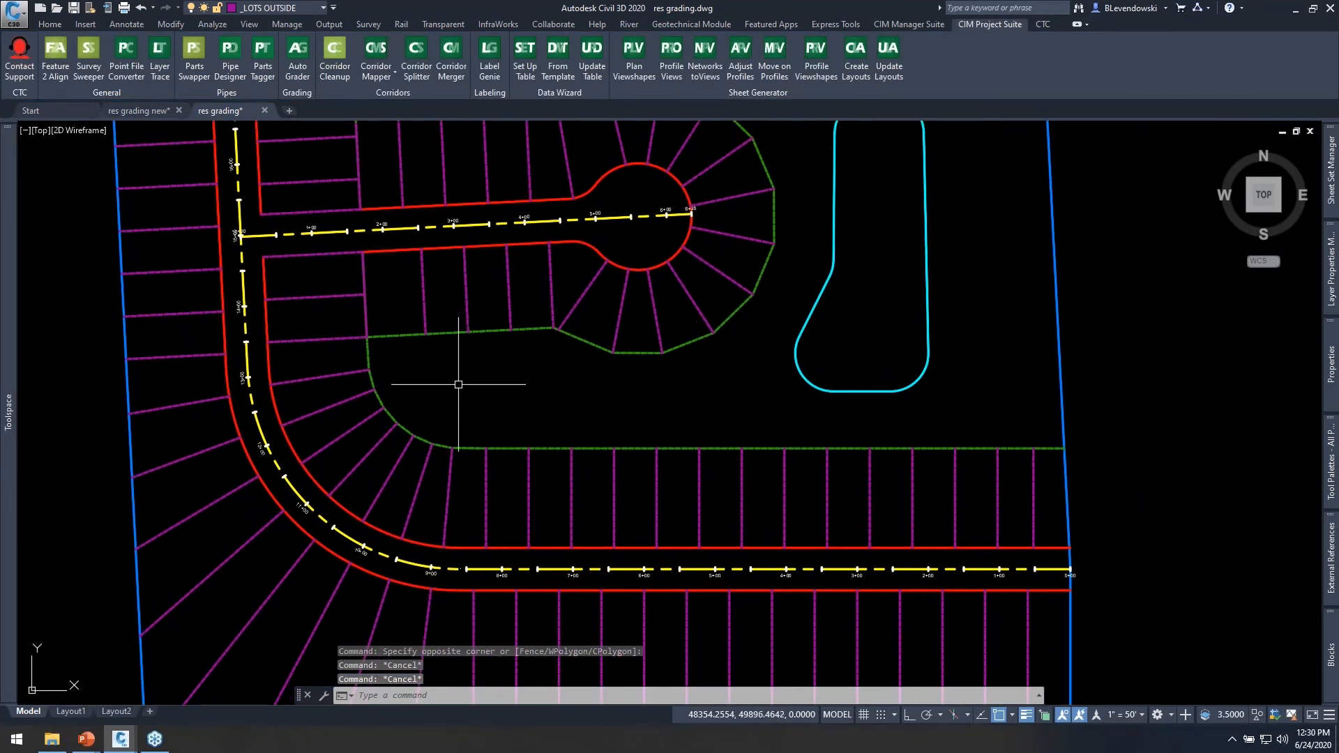
pyautogui.click(299, 69)
pyautogui.moveTo(793, 183)
pyautogui.mouseDown()
pyautogui.moveTo(766, 194)
pyautogui.moveTo(795, 175)
pyautogui.mouseUp()
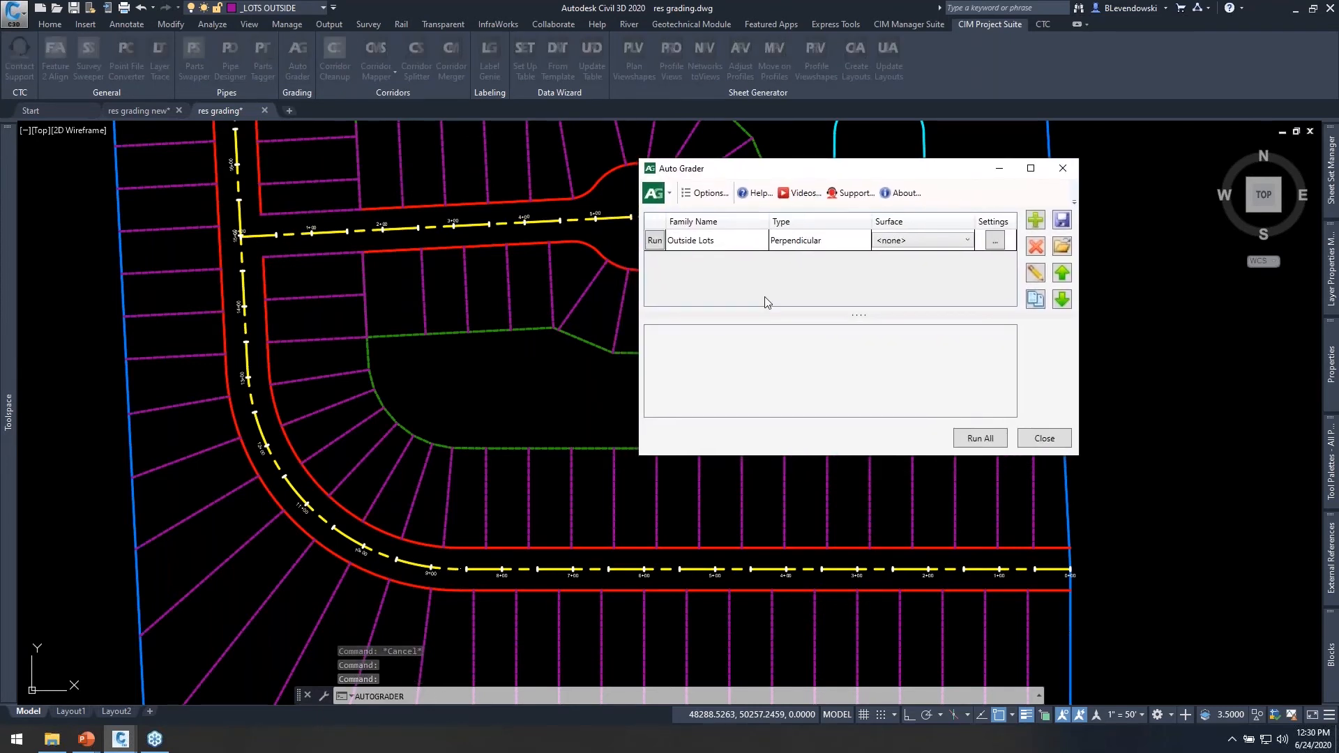
pyautogui.click(719, 244)
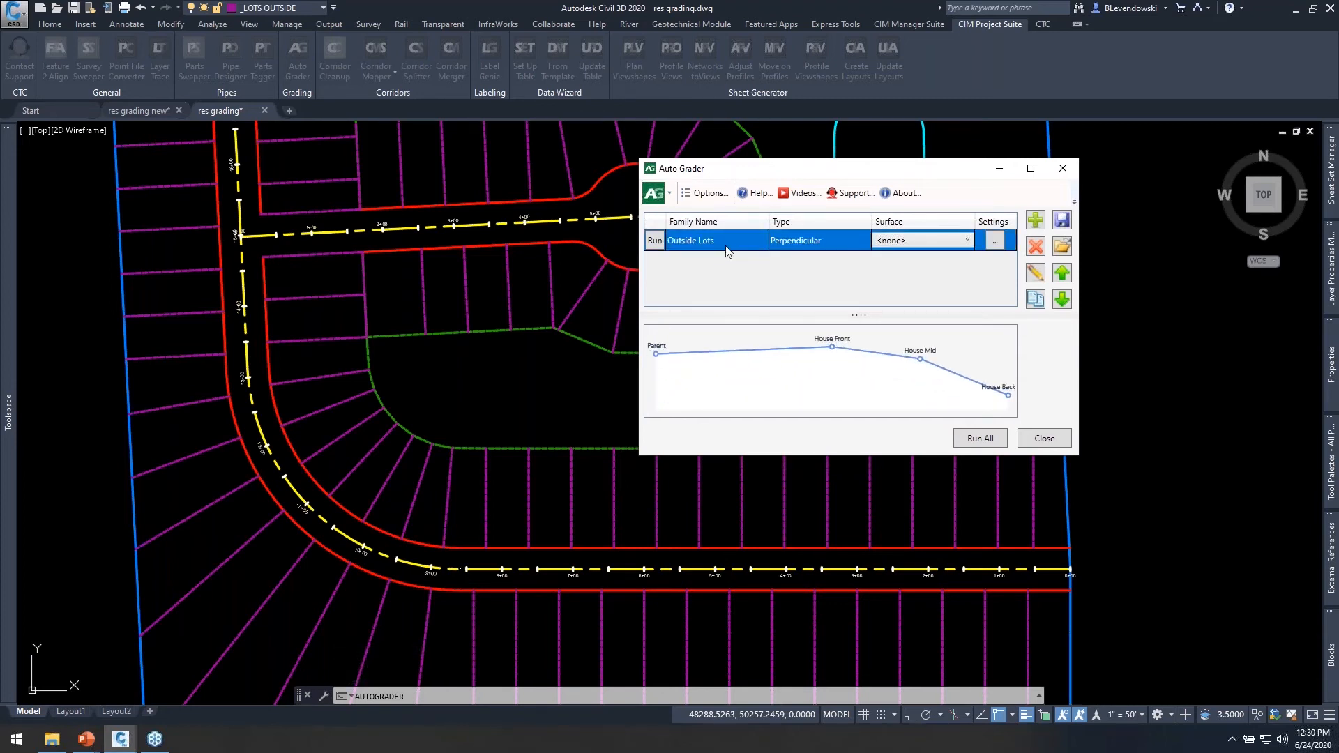
pyautogui.click(1034, 298)
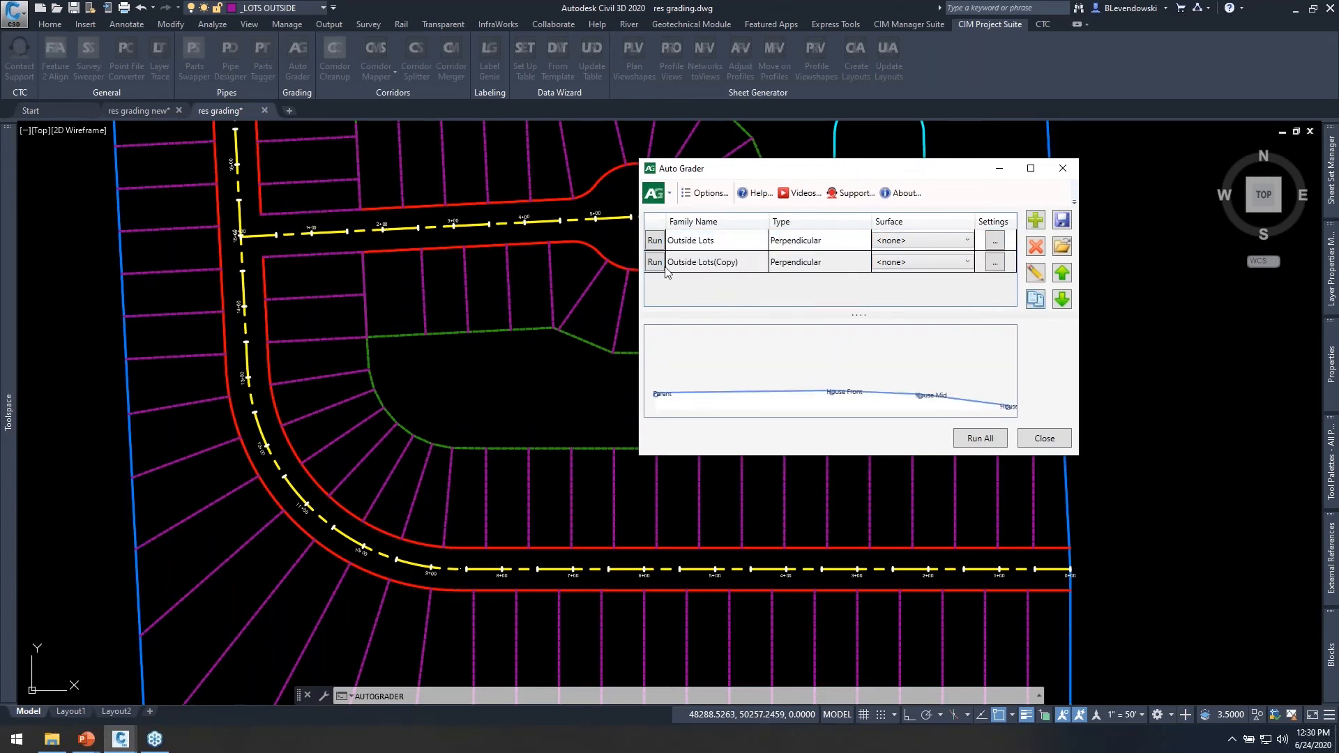
pyautogui.click(758, 269)
pyautogui.click(1035, 273)
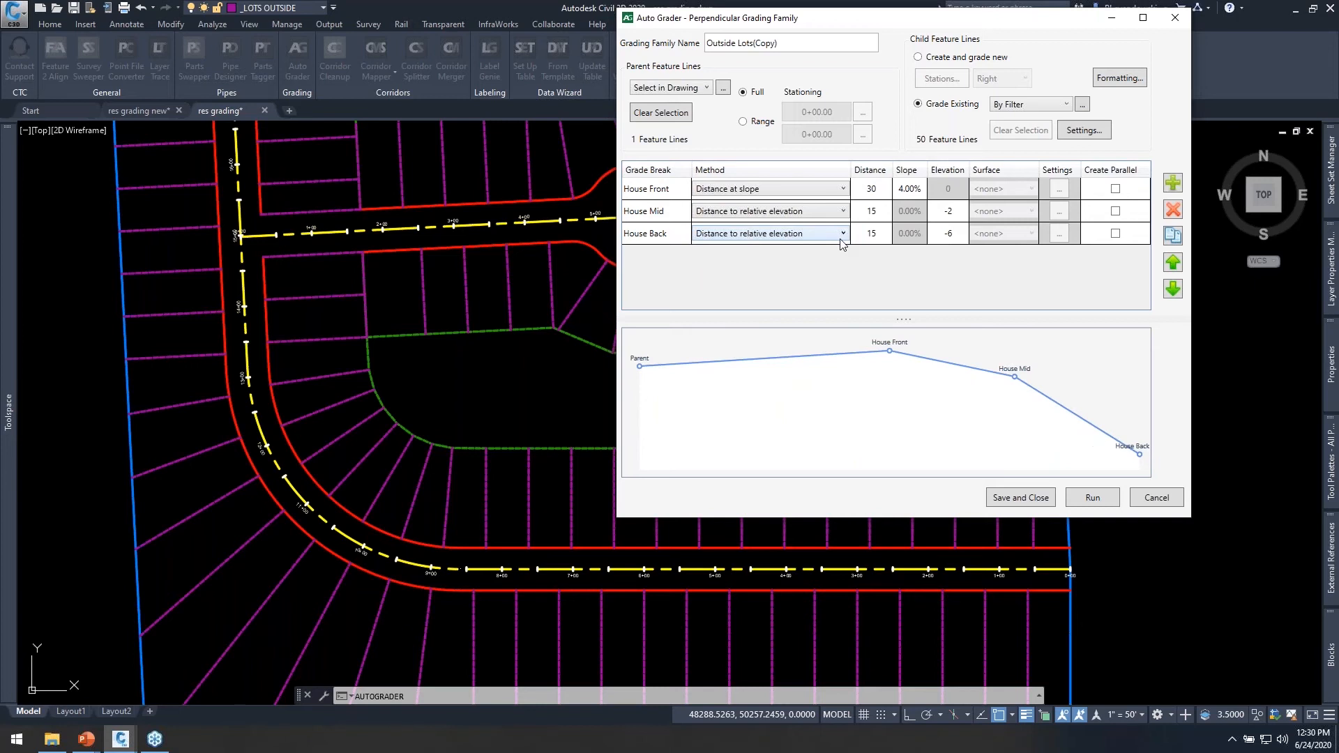
# Rename the copied grading family Inside Lots and set its House Front slope to 5%.
pyautogui.tripleClick(767, 42)
pyautogui.write('Inside Lots')
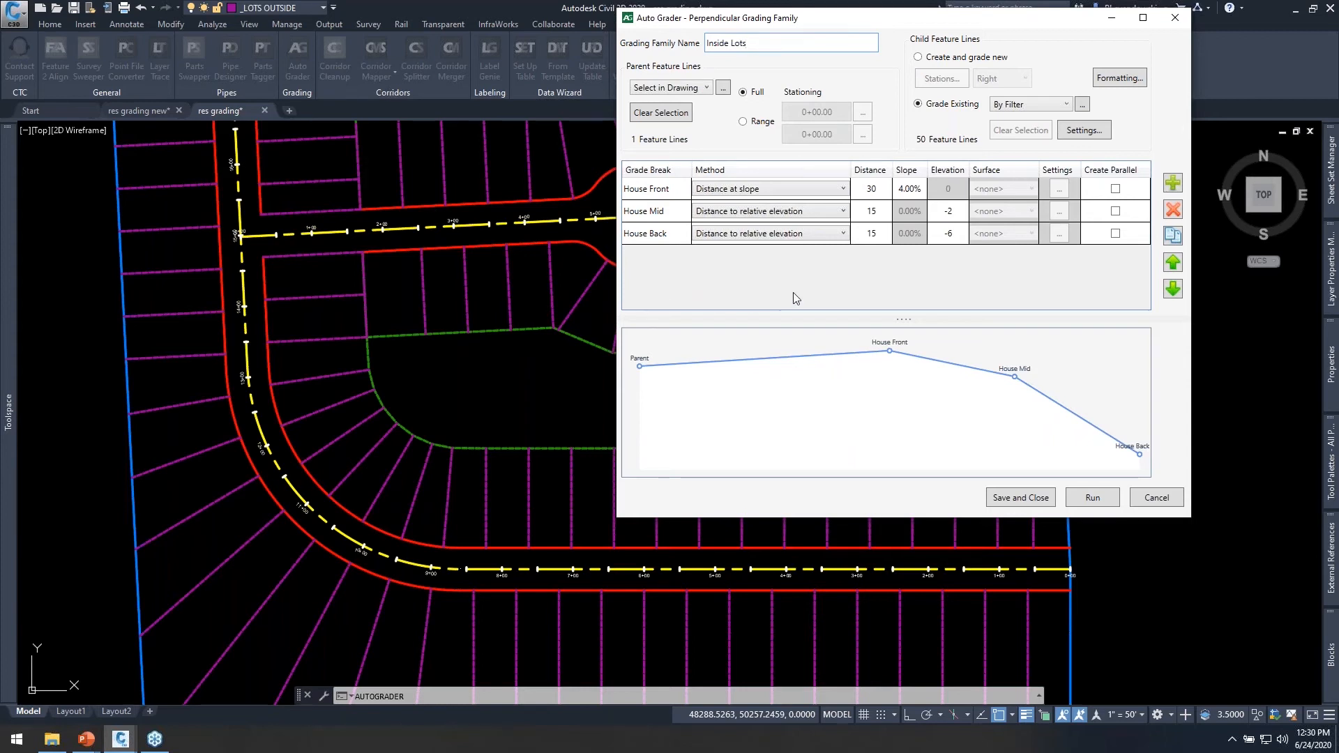
pyautogui.doubleClick(915, 189)
pyautogui.press('BackSpace')
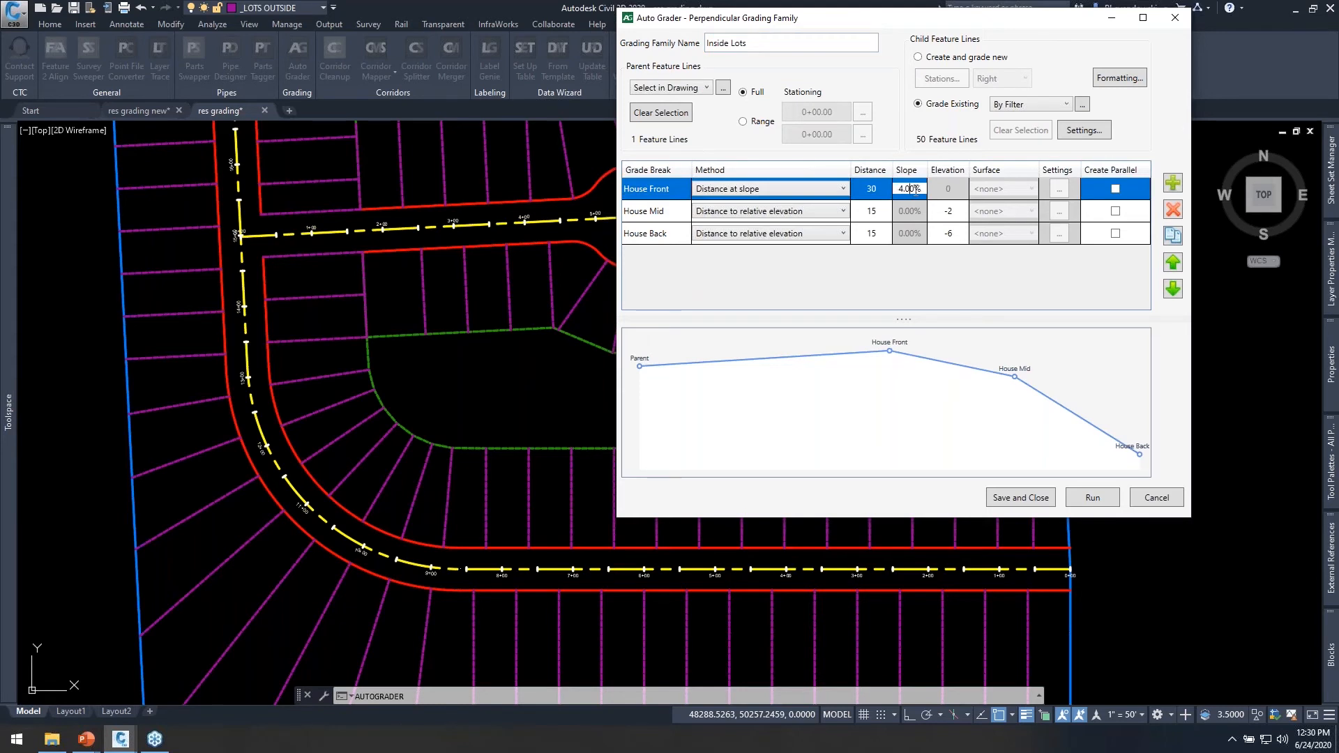
pyautogui.write('5')
pyautogui.press('Return')
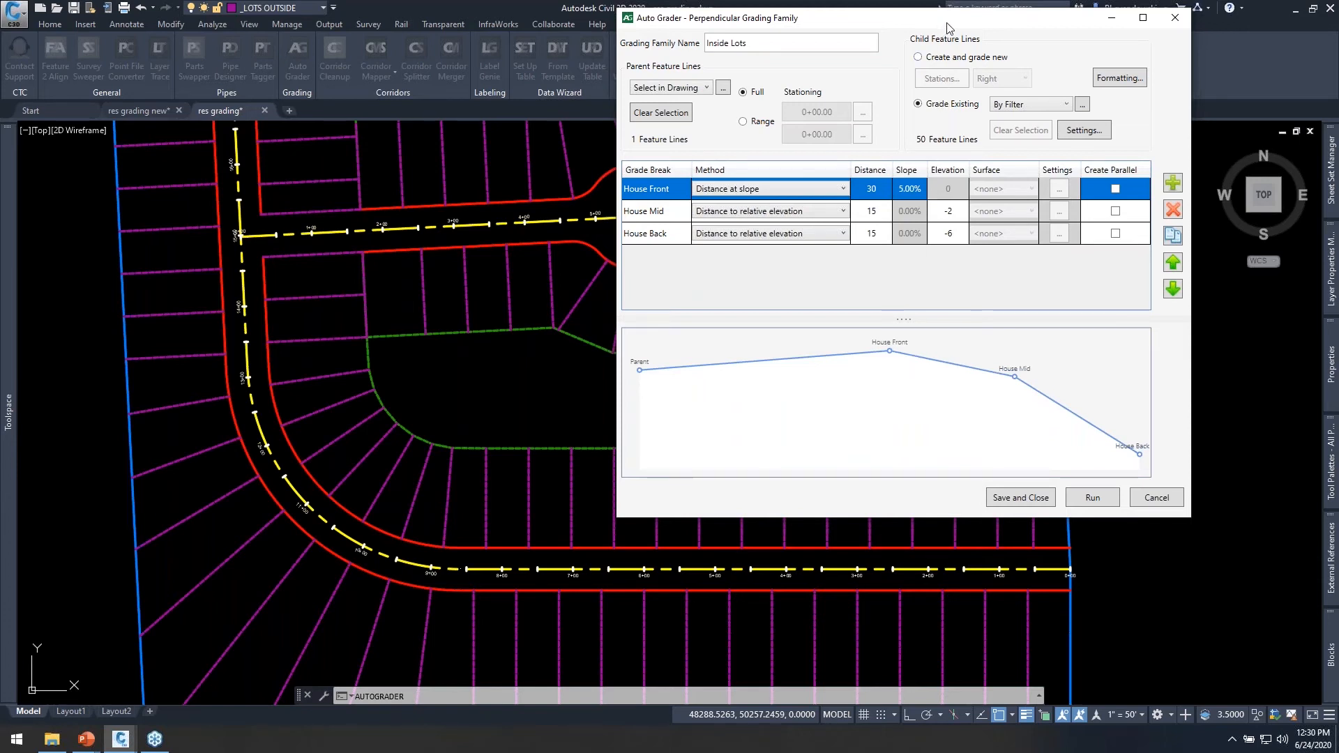
# Change the include layer in the child feature line filter to the inside lots layer.
pyautogui.moveTo(947, 28); pyautogui.dragTo(996, 61)
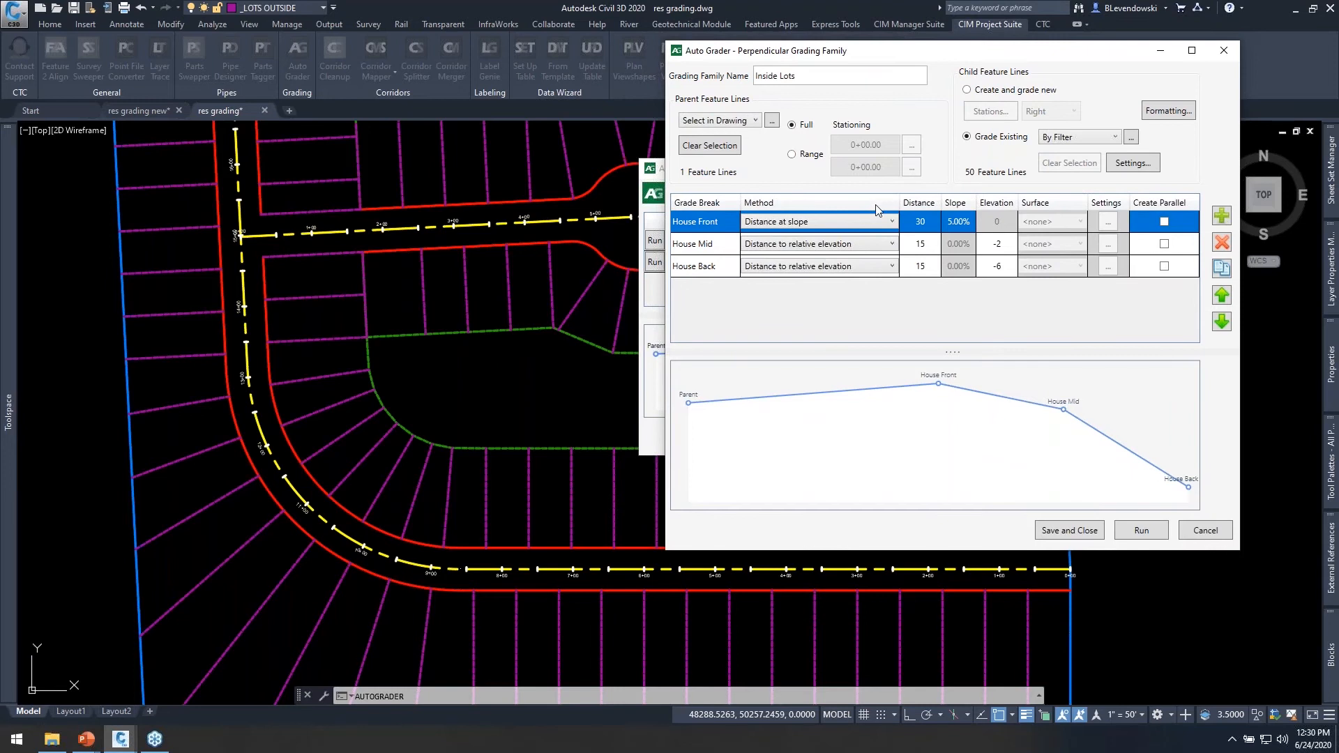
pyautogui.click(1131, 137)
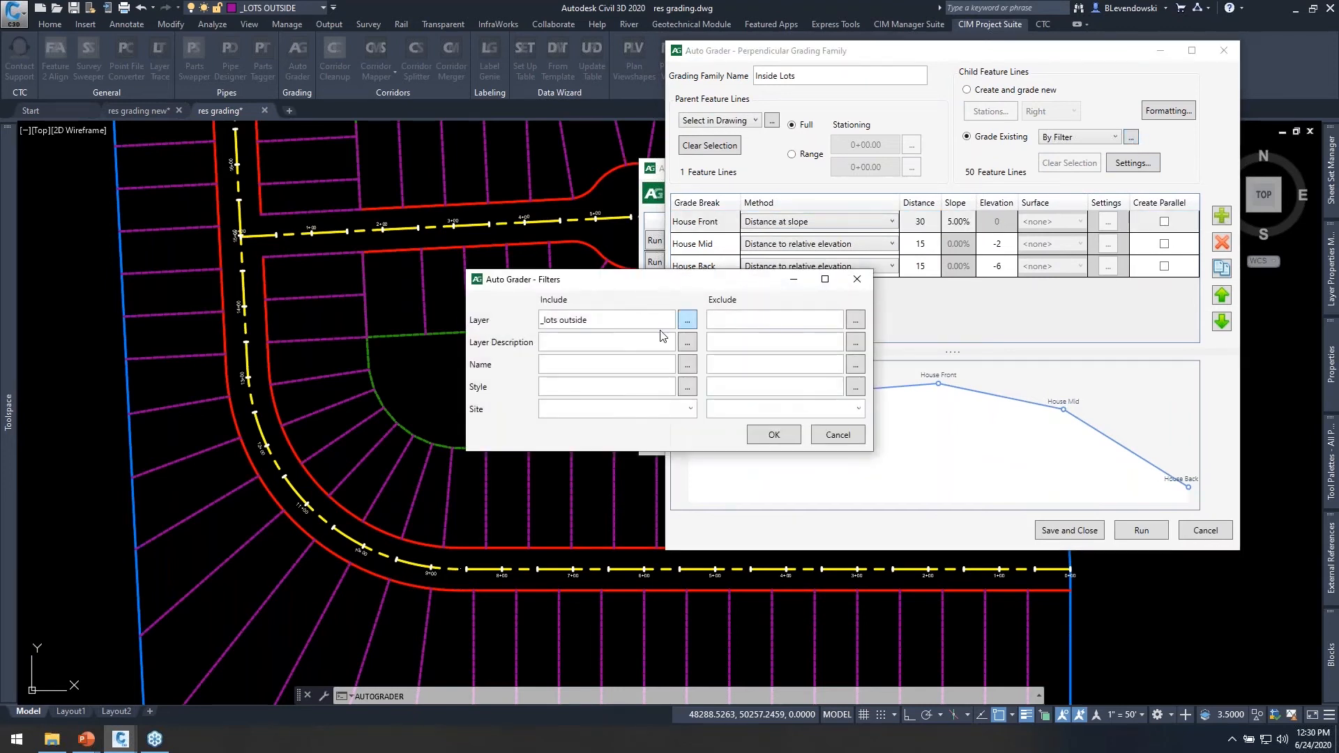
pyautogui.click(609, 317)
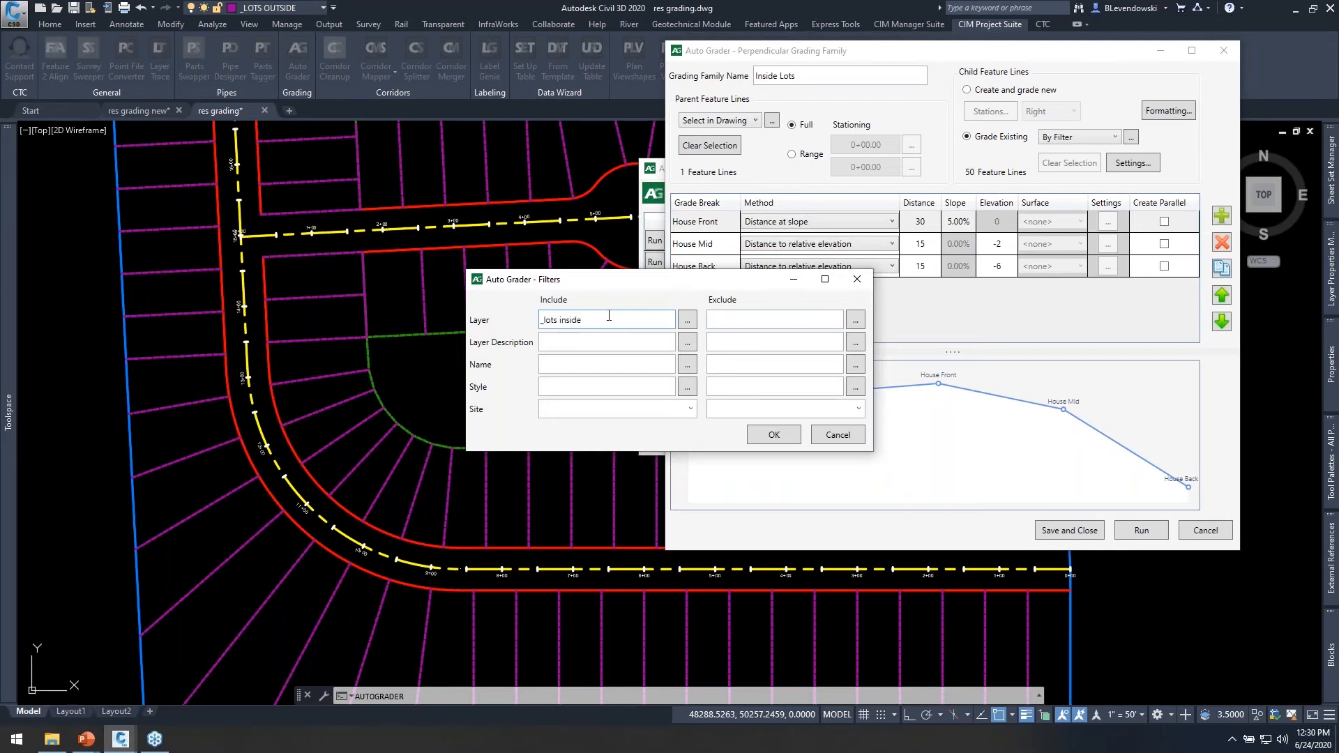
pyautogui.click(773, 434)
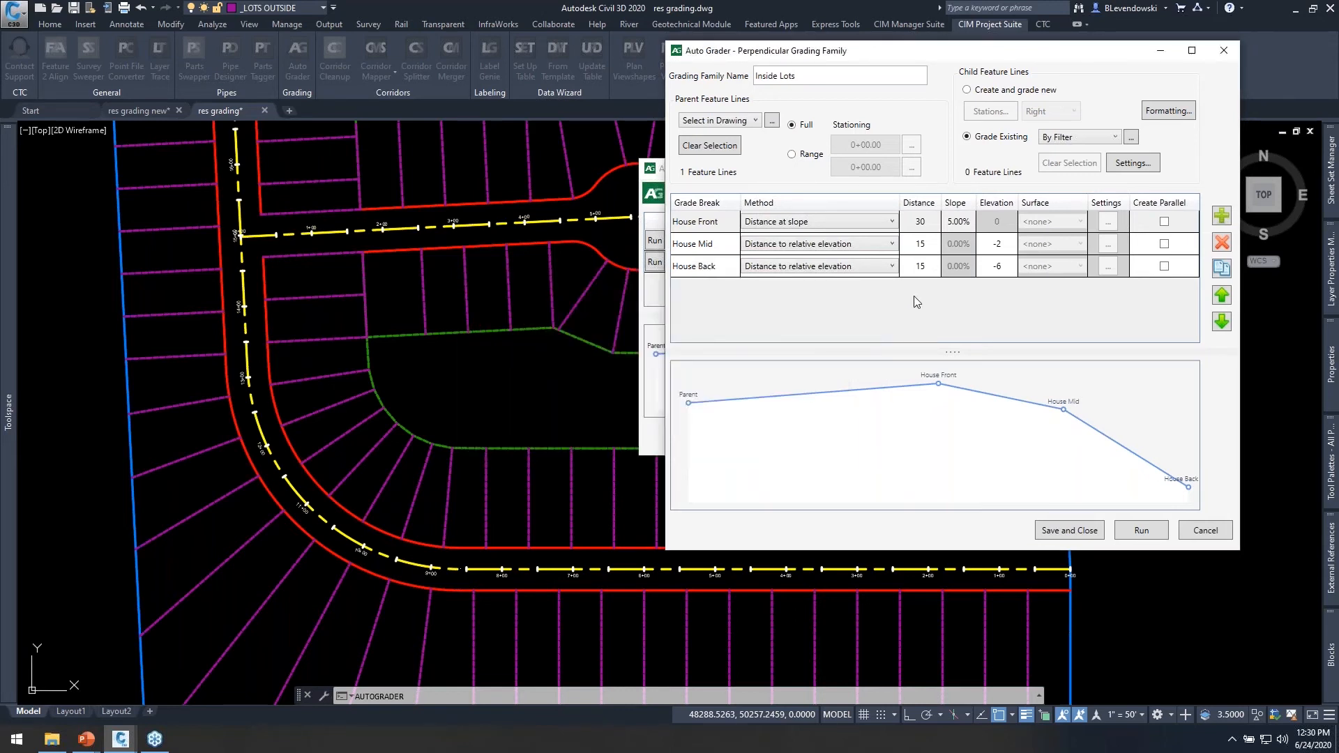
# Replace the parent selection with the two inner right-of-way feature lines of the main road, north and south of the cul-de-sac street.
pyautogui.click(727, 148)
pyautogui.click(772, 121)
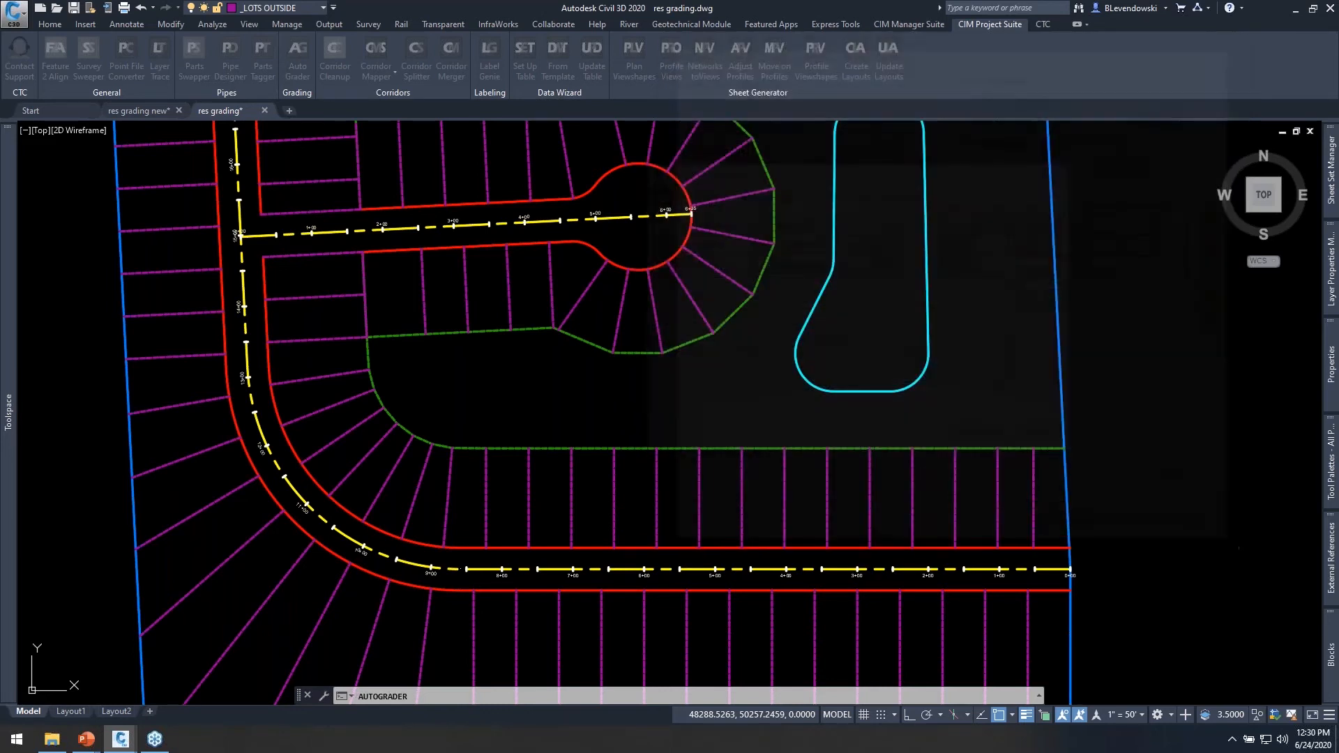
pyautogui.click(516, 550)
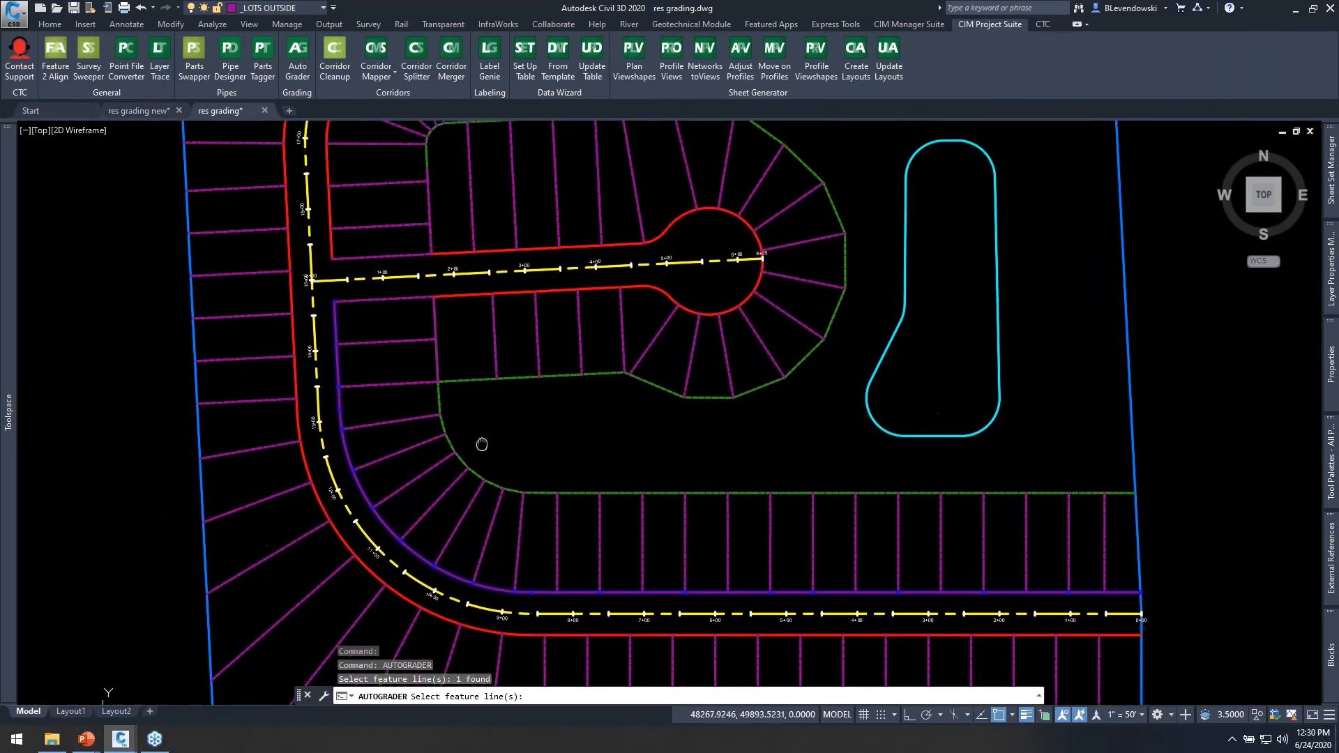
pyautogui.click(466, 294)
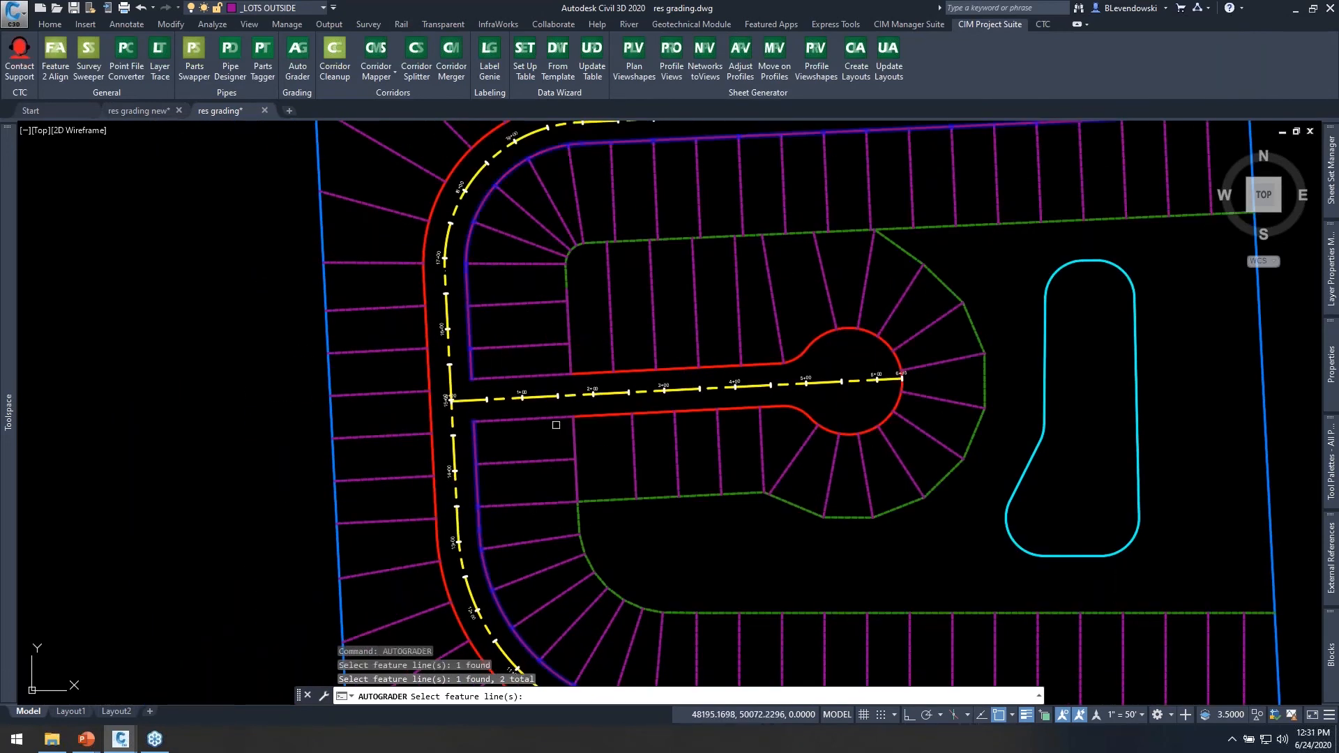
pyautogui.moveTo(556, 420); pyautogui.dragTo(513, 220, button='middle')
pyautogui.scroll(3, 591, 397)
pyautogui.press('Return')
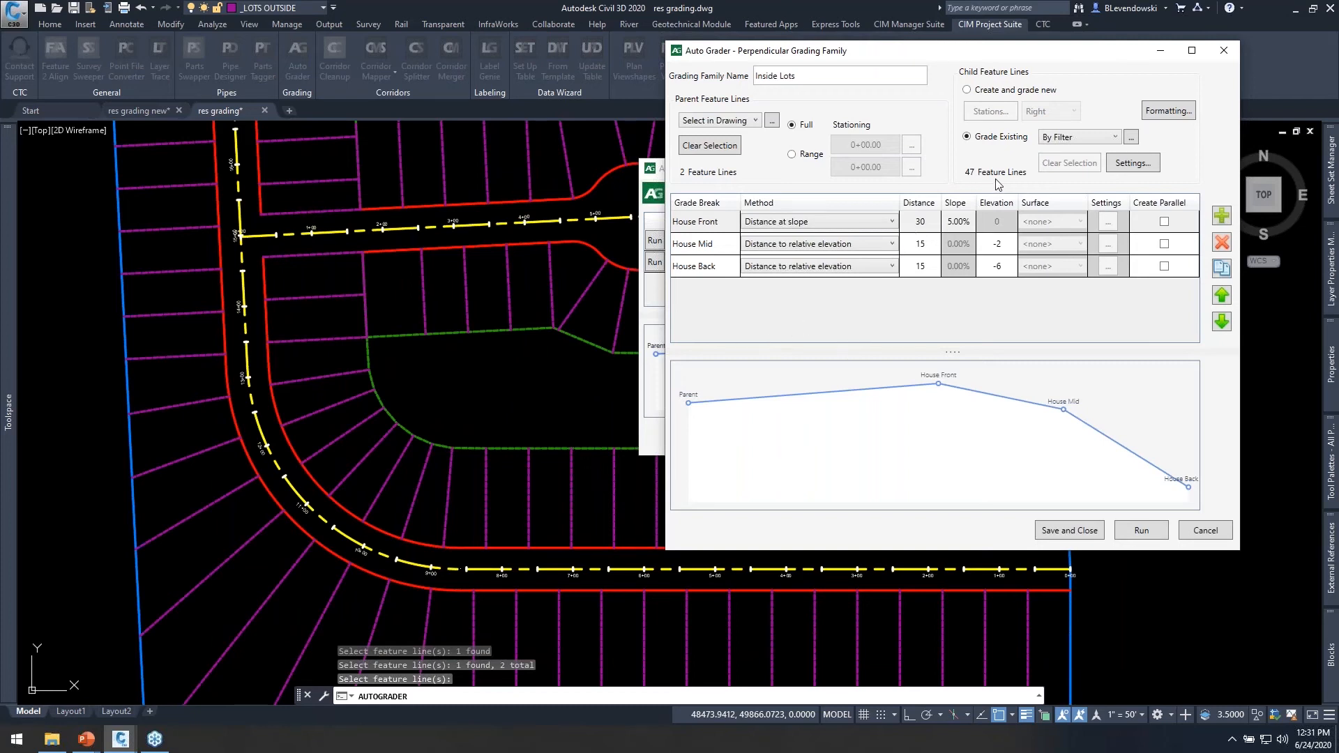
# Change the layer in the perpendicular child formatting to the inside lots layer.
pyautogui.click(974, 172)
pyautogui.moveTo(1072, 59); pyautogui.dragTo(1024, 81)
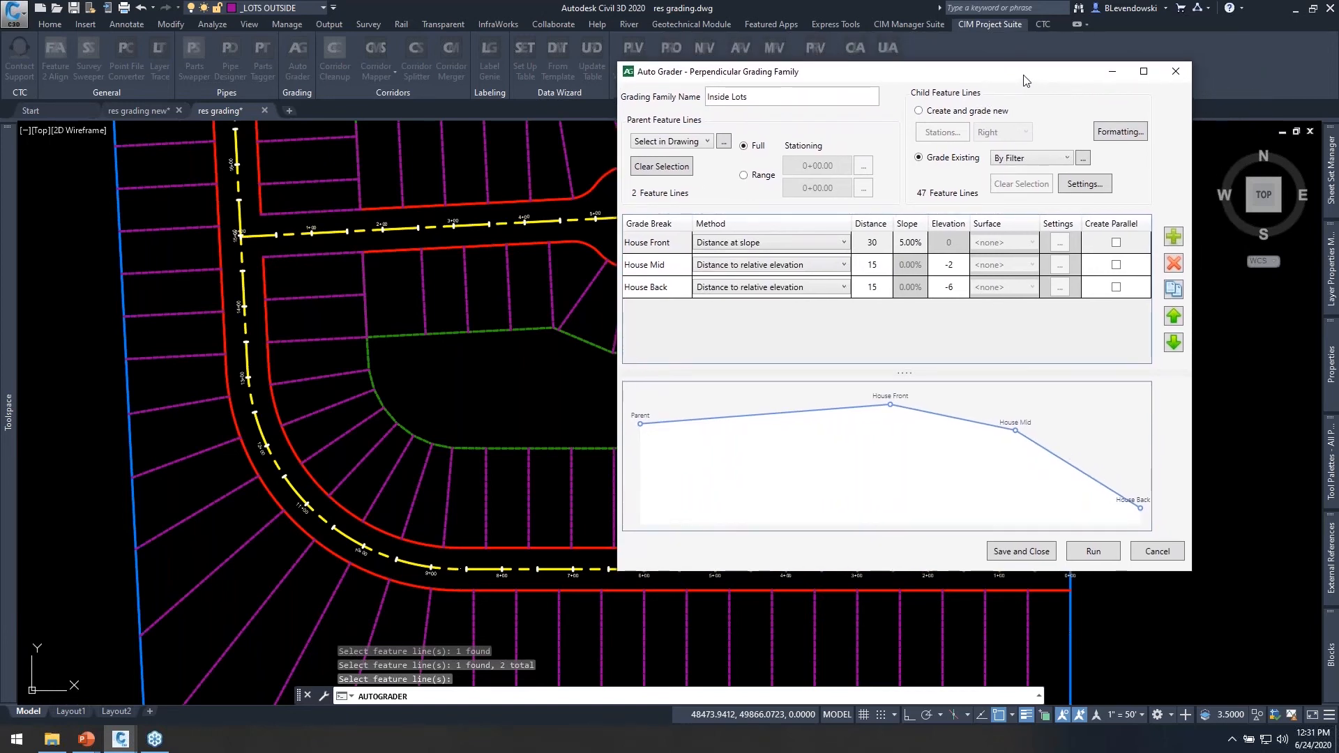
pyautogui.moveTo(1024, 80); pyautogui.dragTo(1062, 73)
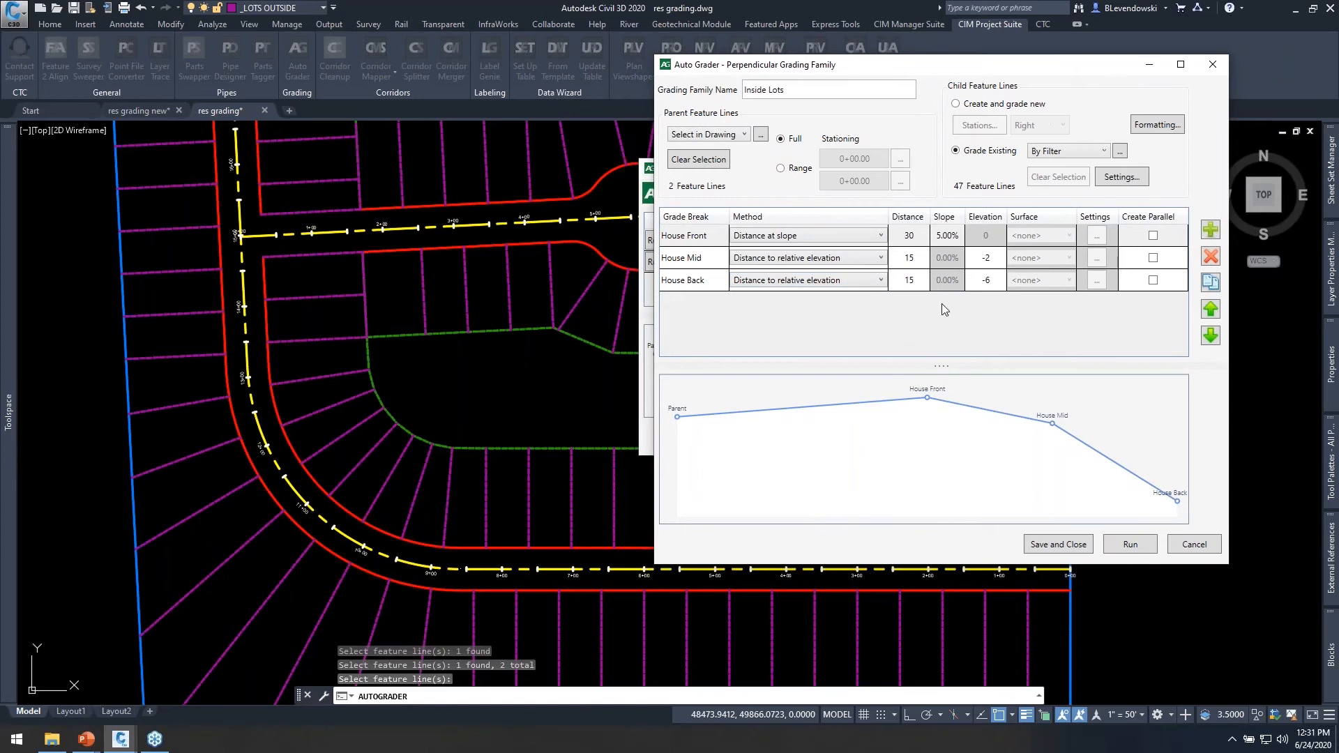
pyautogui.click(1155, 127)
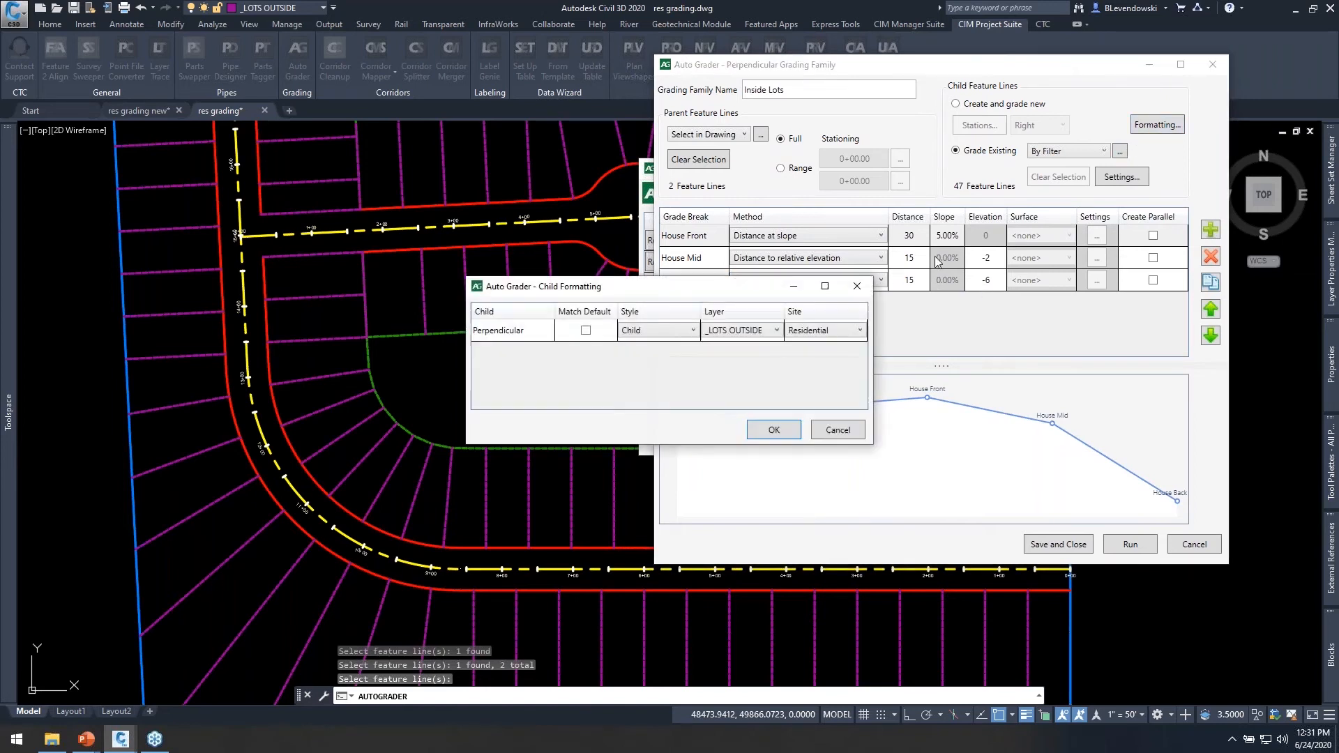
pyautogui.click(765, 335)
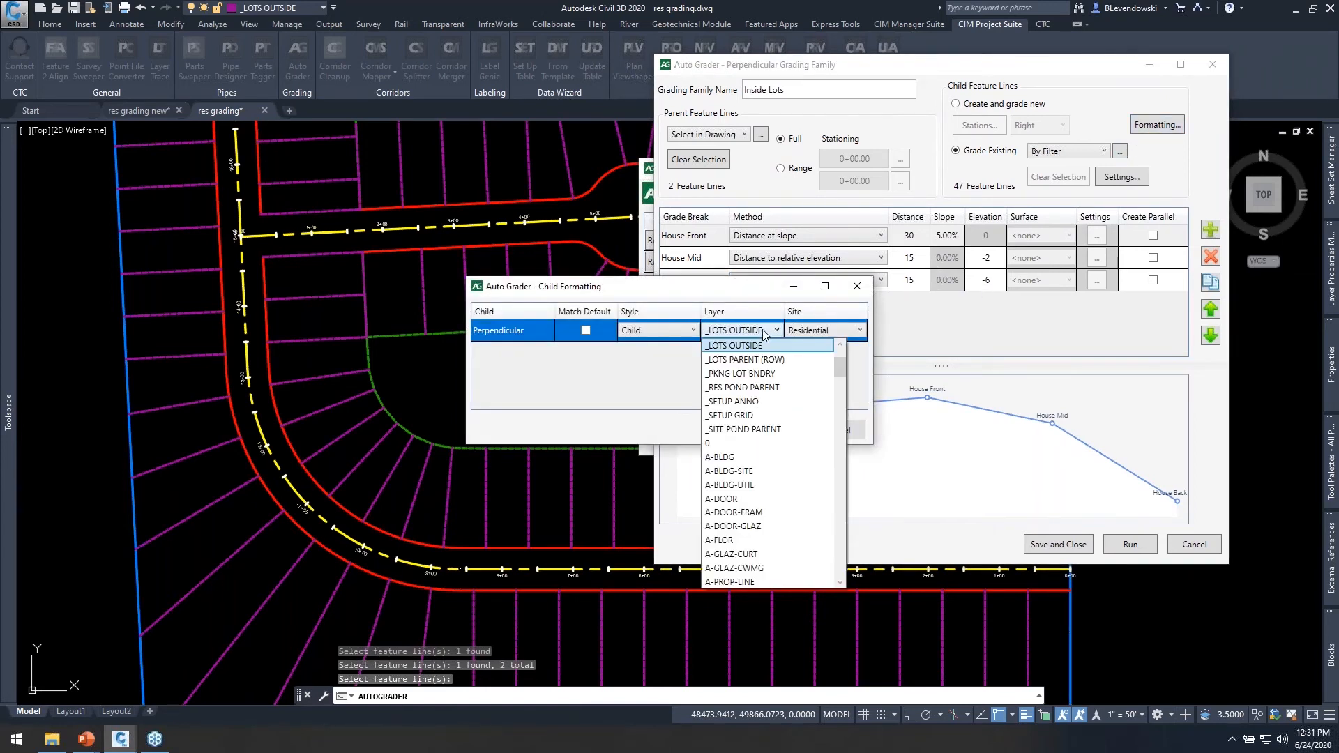
pyautogui.scroll(2, 750, 376)
pyautogui.click(748, 389)
pyautogui.click(774, 427)
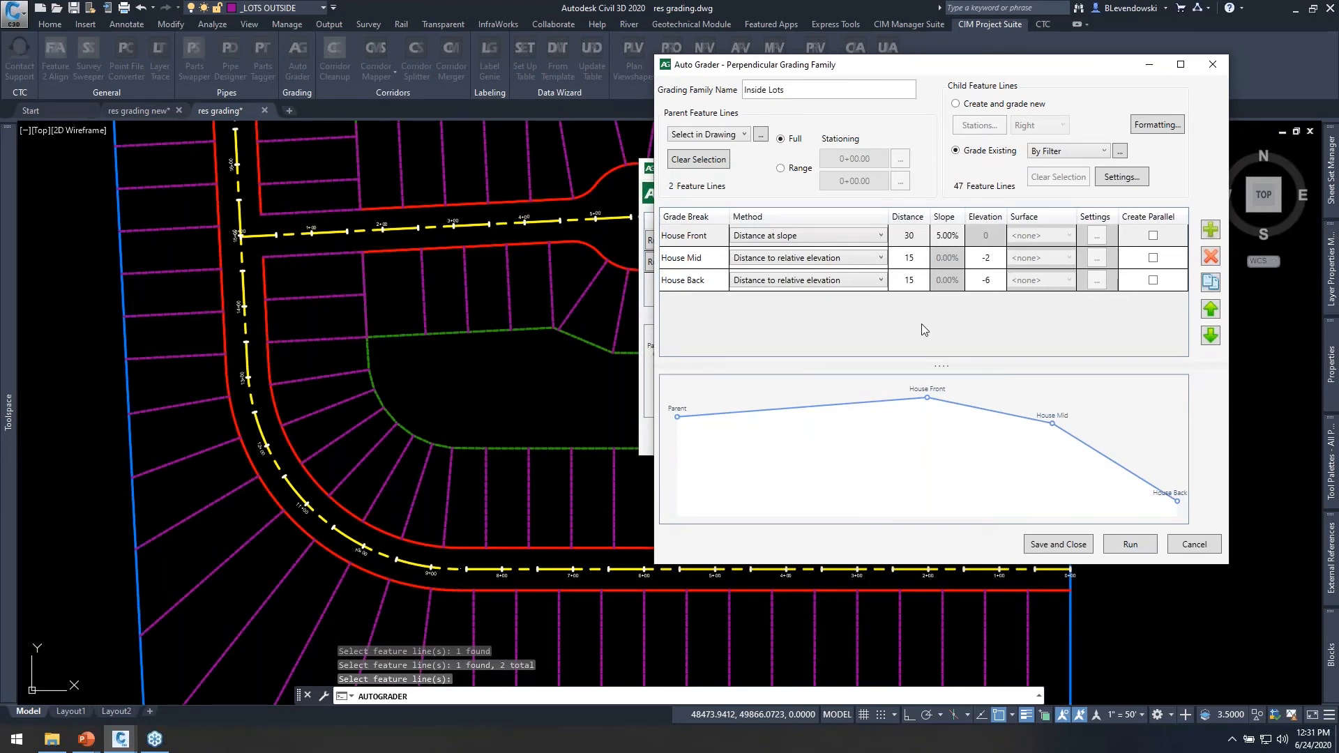
# Save the grading family, run Inside Lots on the lot lines and close the Auto Grader.
pyautogui.click(1058, 544)
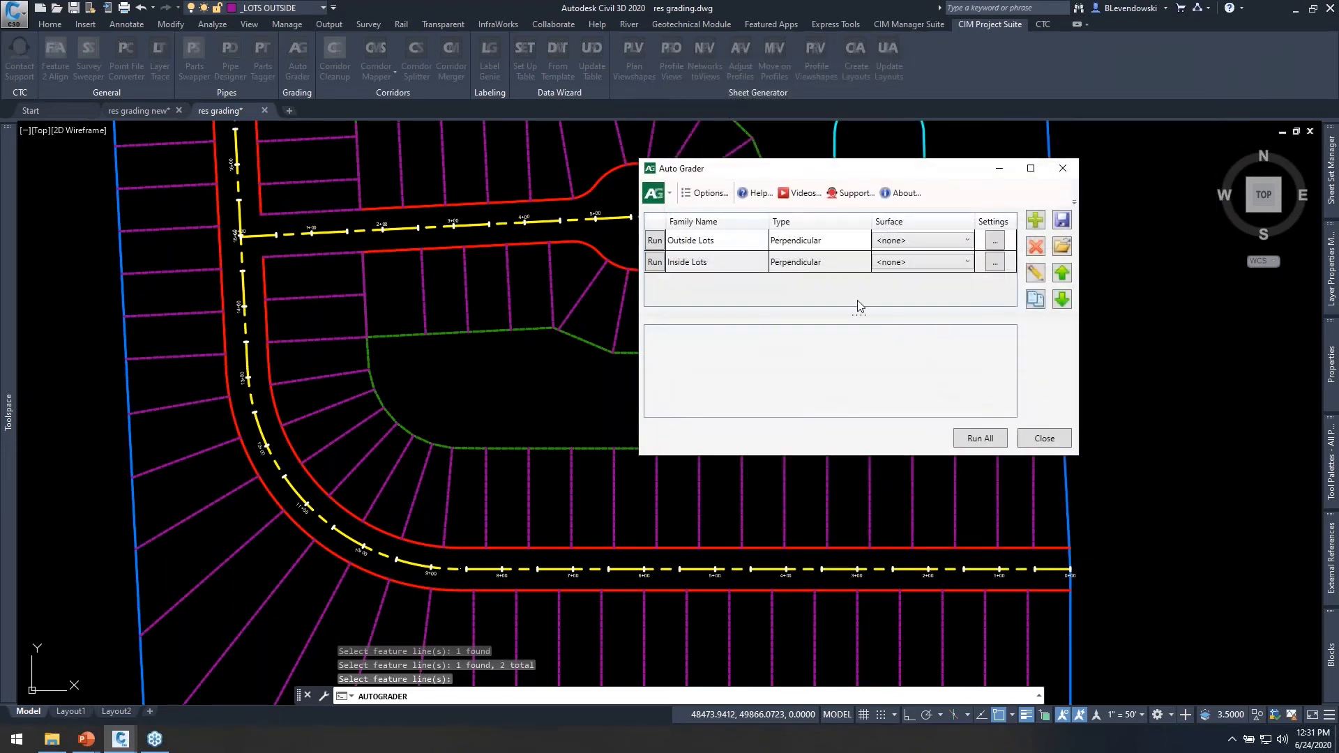
pyautogui.click(656, 263)
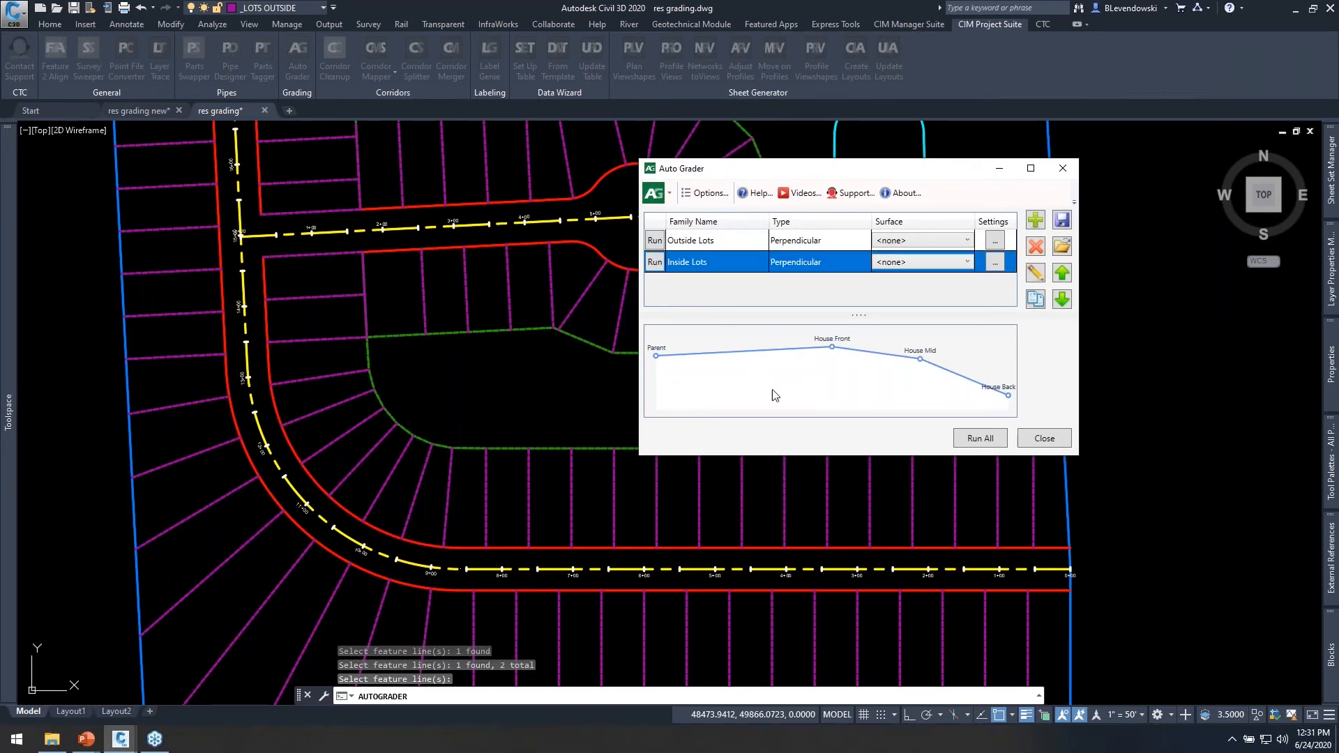
pyautogui.click(1053, 440)
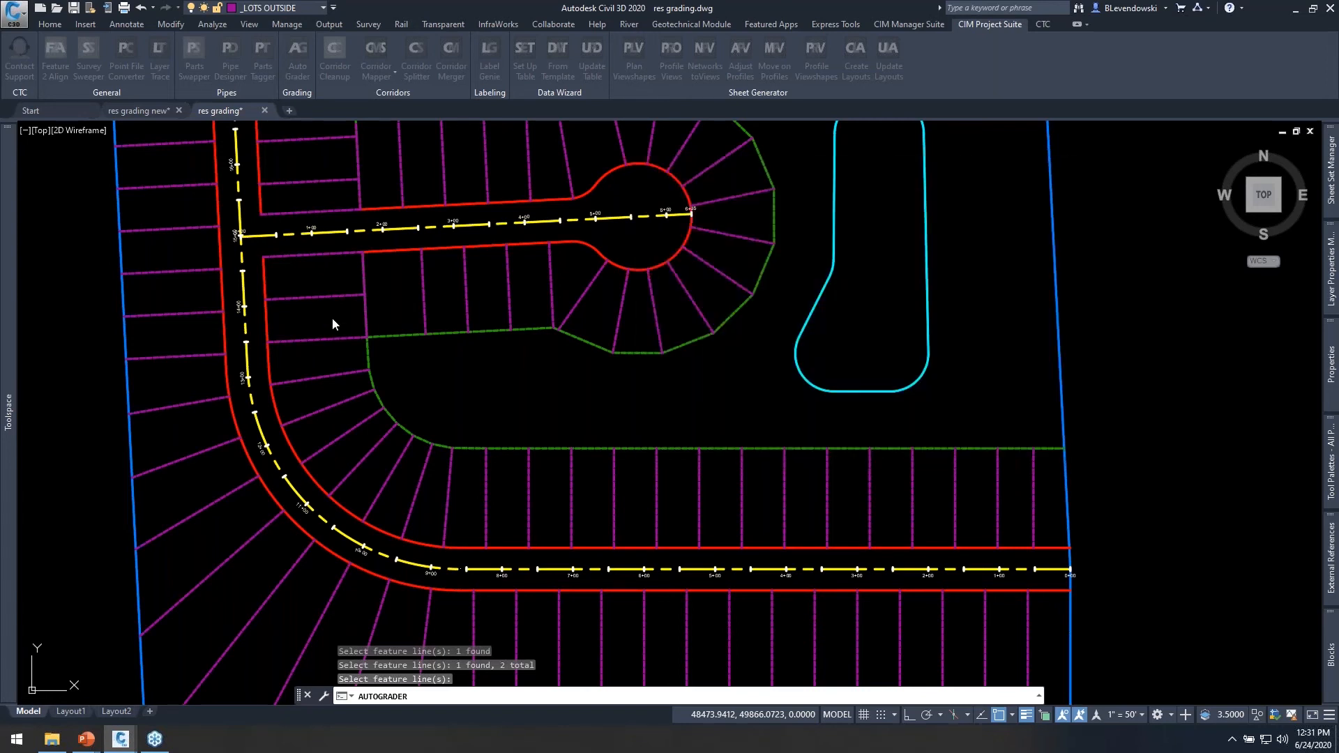
# Select inside lot lines around the main road's southwest curve and examine the elevation points placed along them.
pyautogui.click(336, 320)
pyautogui.click(315, 358)
pyautogui.click(329, 363)
pyautogui.click(321, 392)
pyautogui.moveTo(331, 428); pyautogui.dragTo(492, 421, button='middle')
pyautogui.scroll(4, 492, 420)
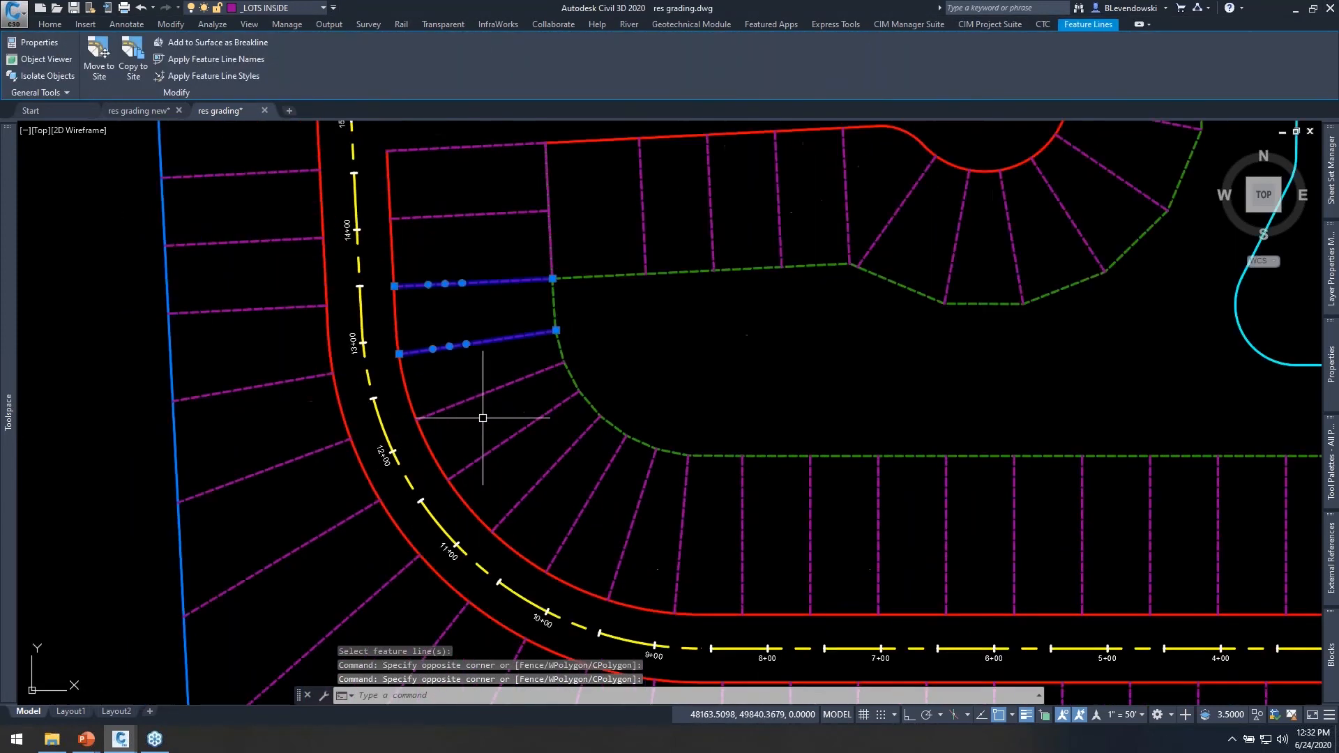
pyautogui.click(502, 493)
pyautogui.click(463, 373)
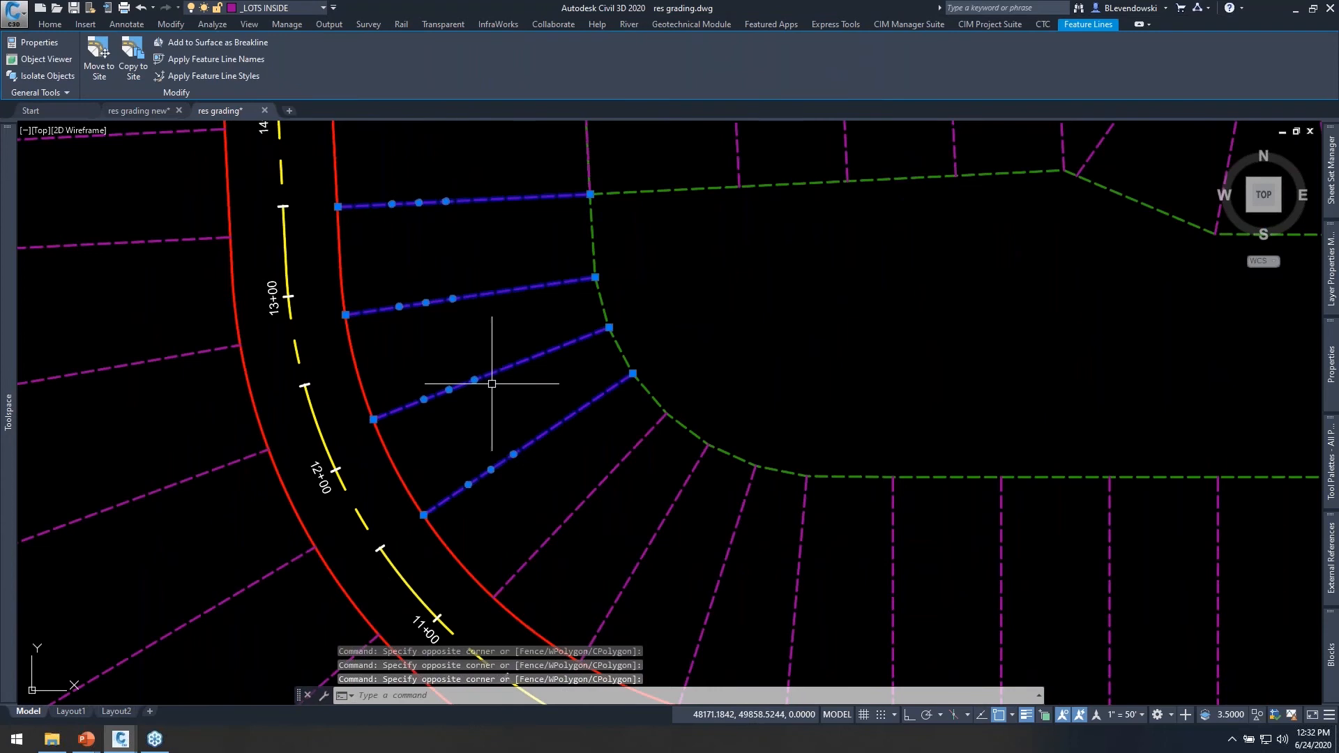
pyautogui.scroll(-4, 490, 380)
pyautogui.moveTo(596, 487)
pyautogui.mouseDown(button='middle')
pyautogui.moveTo(577, 436)
pyautogui.moveTo(605, 540)
pyautogui.mouseUp(button='middle')
pyautogui.moveTo(543, 391)
pyautogui.mouseDown(button='middle')
pyautogui.moveTo(557, 477)
pyautogui.moveTo(508, 457)
pyautogui.moveTo(523, 323)
pyautogui.moveTo(487, 339)
pyautogui.mouseUp(button='middle')
pyautogui.press('Escape')
pyautogui.press('Escape')
pyautogui.press('Escape')
# Inspect a single inside lot line at the start of the curve and the inner right-of-way feature line it grades from.
pyautogui.scroll(2, 515, 323)
pyautogui.click(500, 332)
pyautogui.click(485, 364)
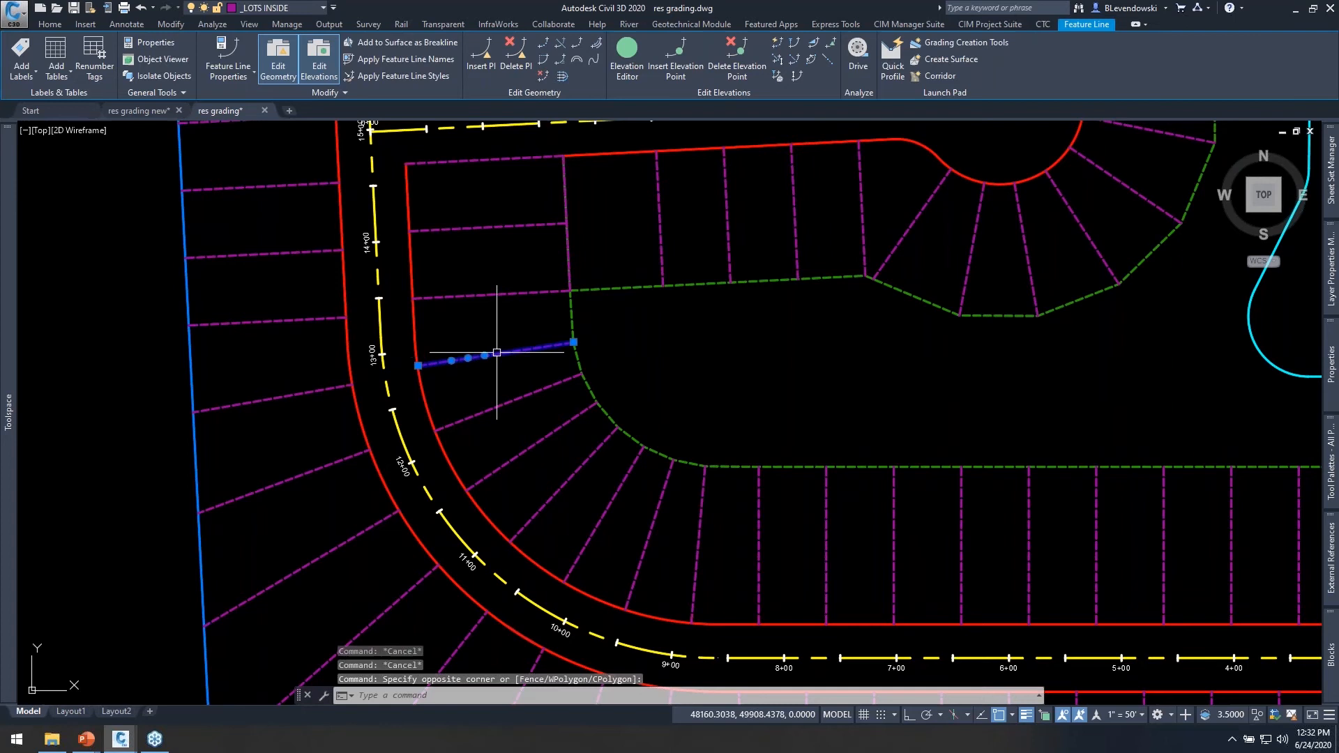
pyautogui.press('Escape')
pyautogui.click(424, 386)
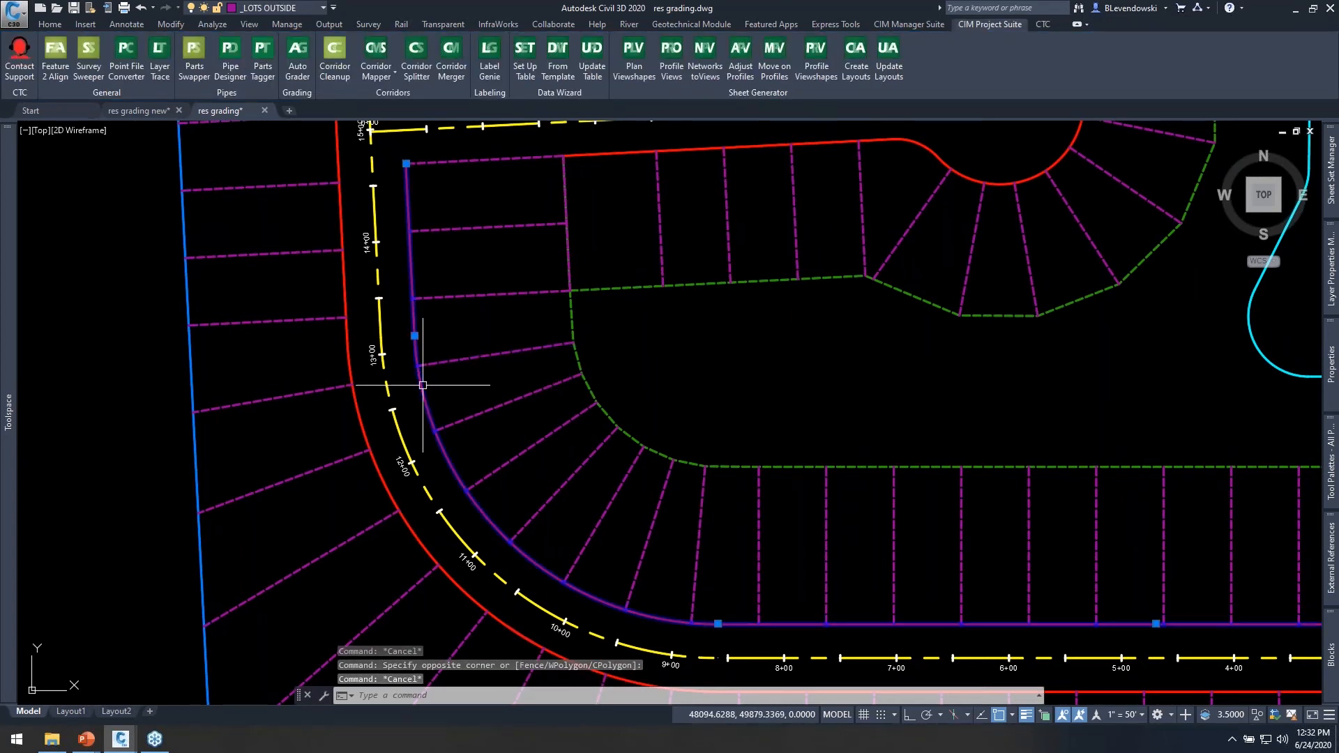
pyautogui.press('Escape')
pyautogui.moveTo(523, 318); pyautogui.dragTo(497, 330, button='middle')
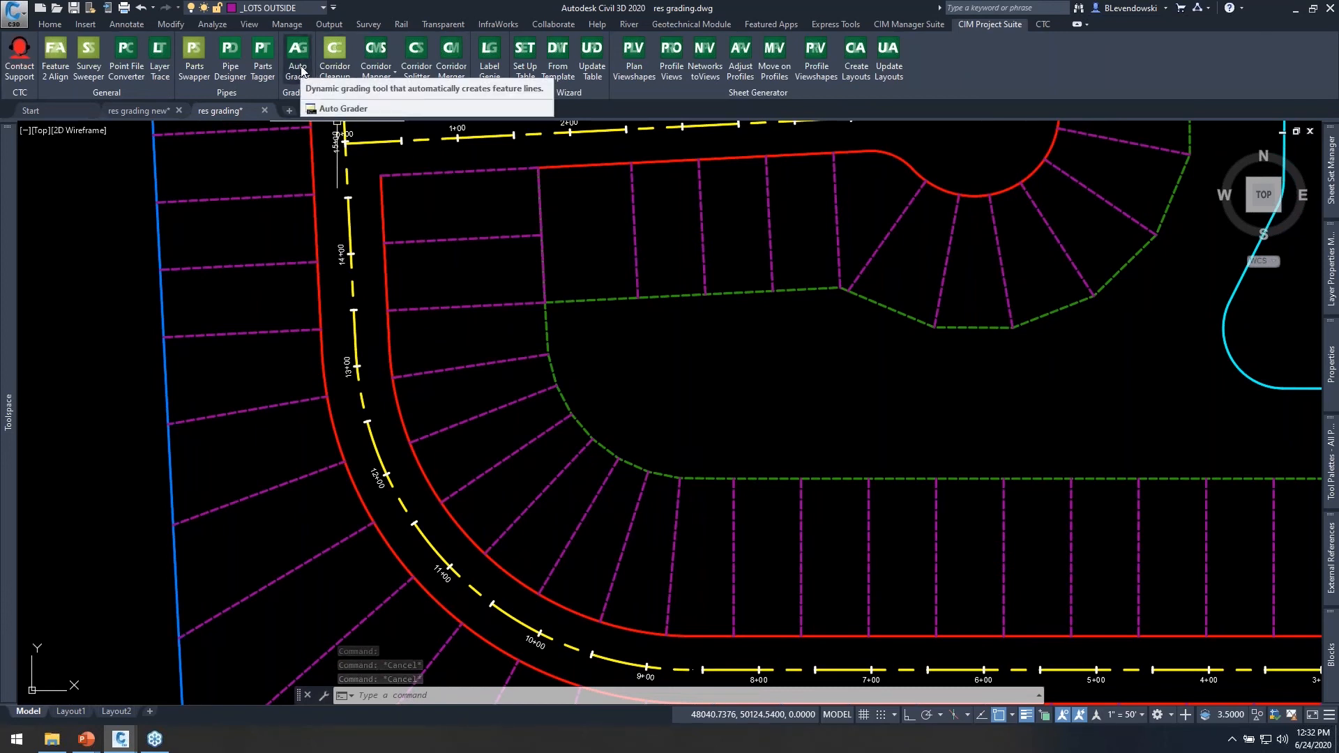
# Select two lot lines north of the cul-de-sac street to check their layer and missing elevation points.
pyautogui.scroll(-2, 412, 301)
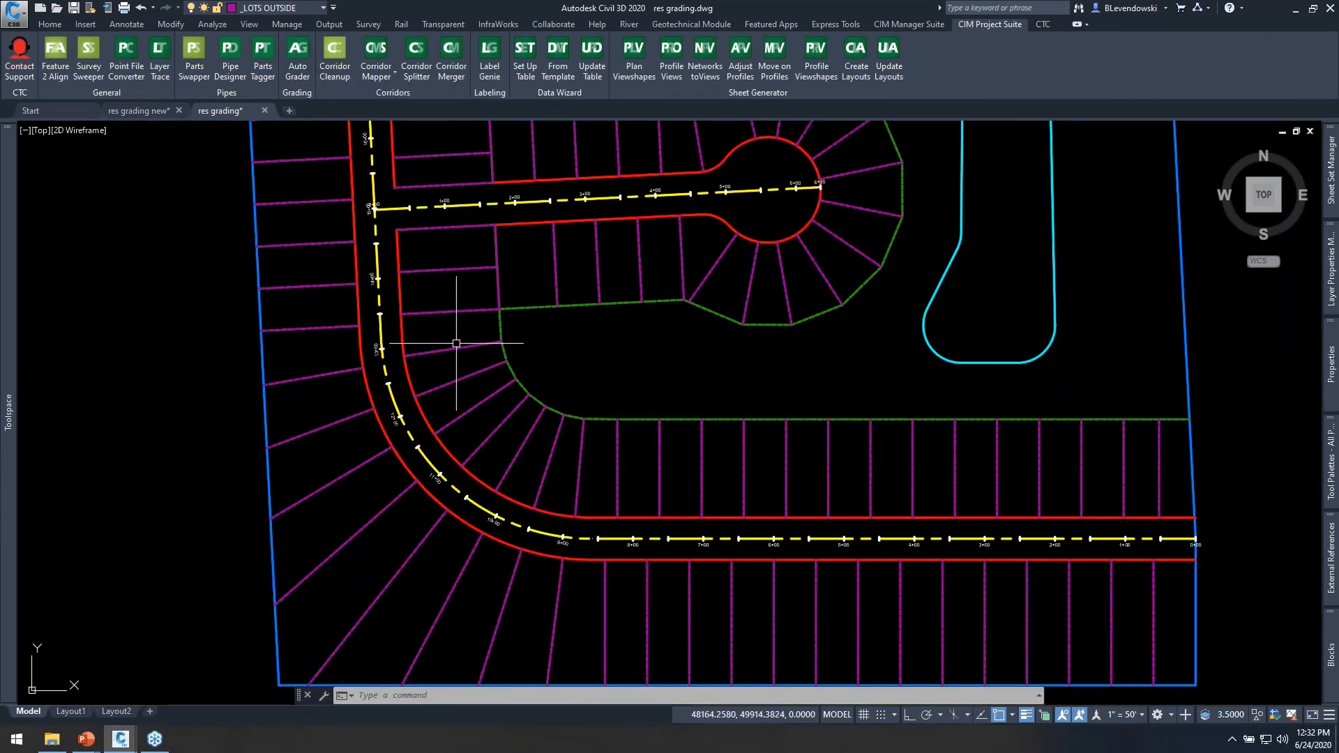
pyautogui.moveTo(620, 271); pyautogui.dragTo(543, 408, button='middle')
pyautogui.click(601, 276)
pyautogui.click(512, 242)
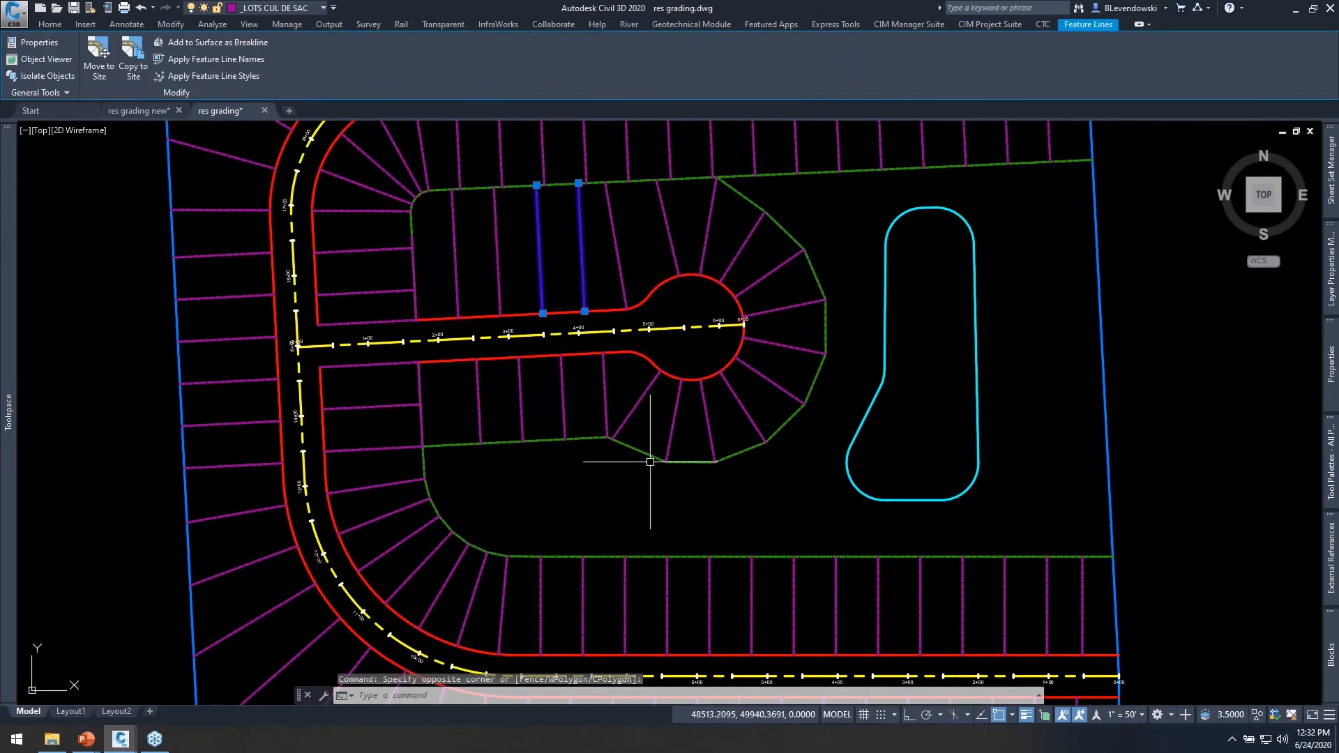
pyautogui.press('Escape')
pyautogui.press('Escape')
pyautogui.press('Escape')
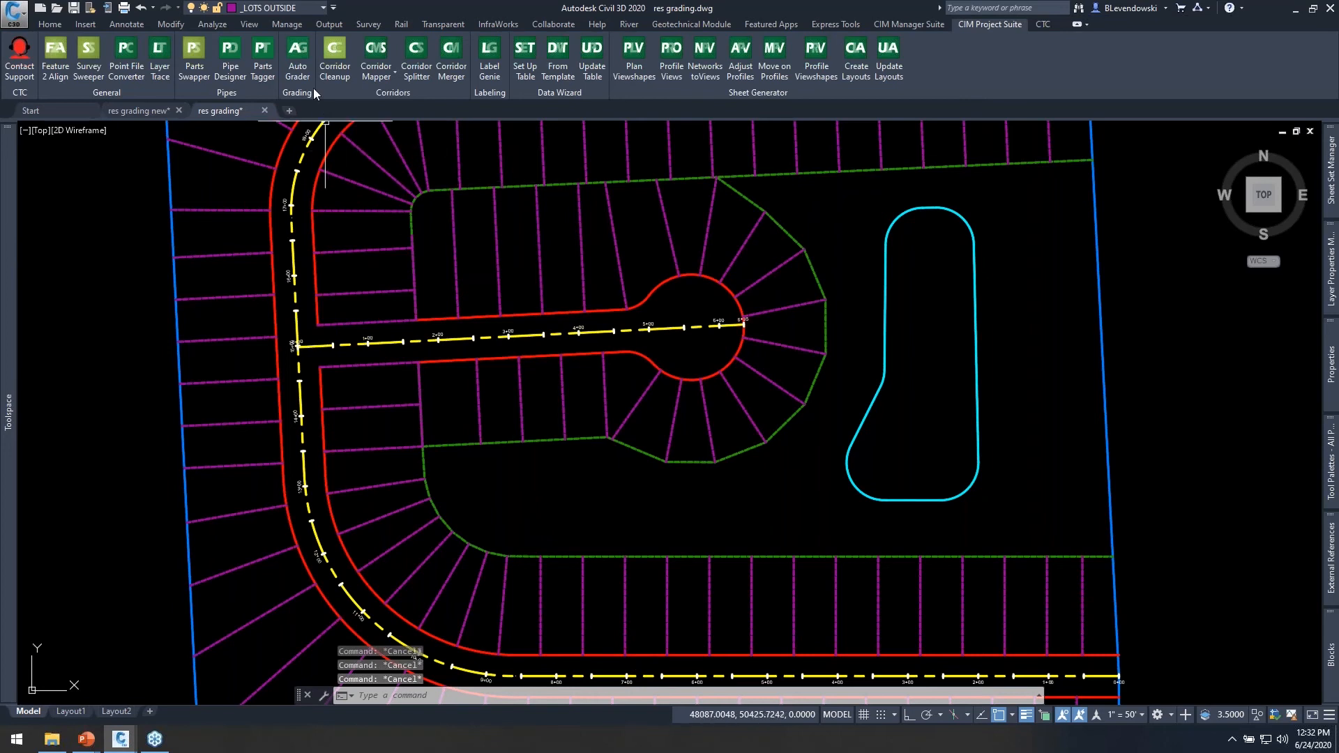
# Duplicate the Inside Lots grading family in the Auto Grader and name the copy "cul de sac lots".
pyautogui.click(304, 66)
pyautogui.click(767, 263)
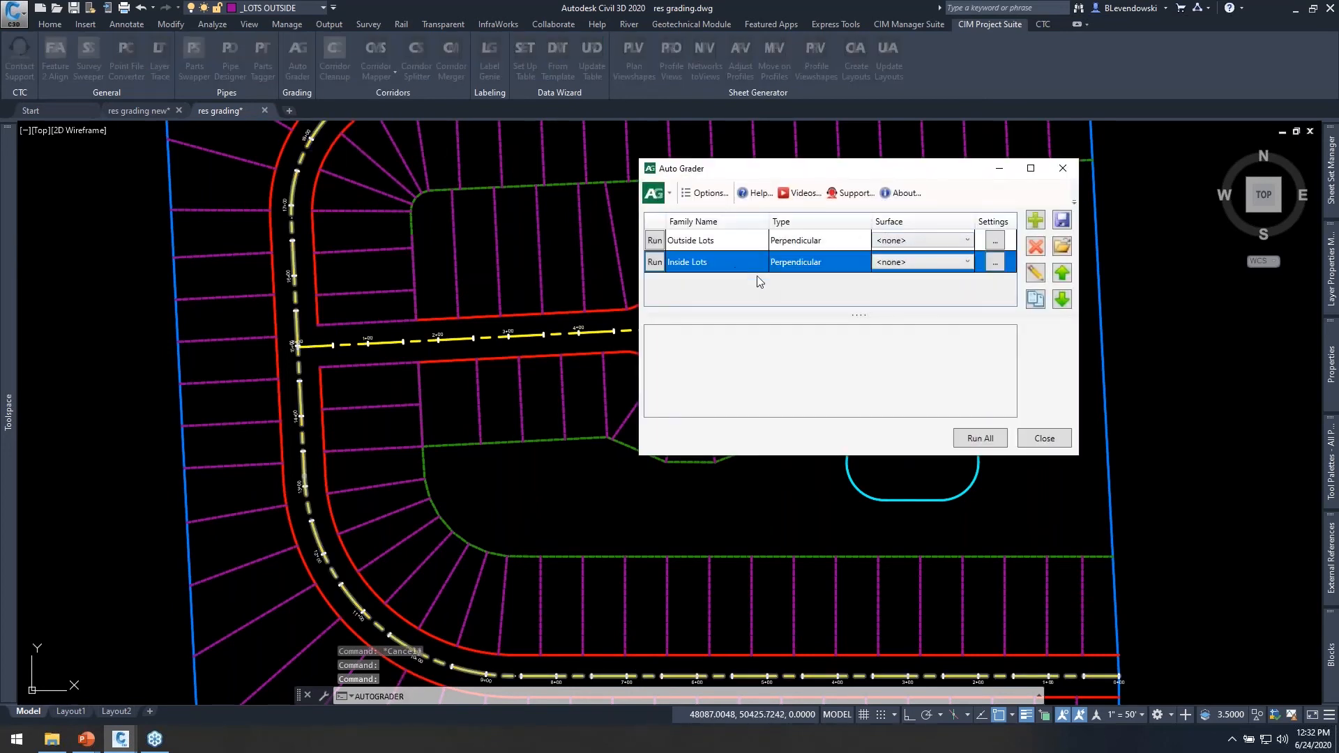
pyautogui.click(1035, 298)
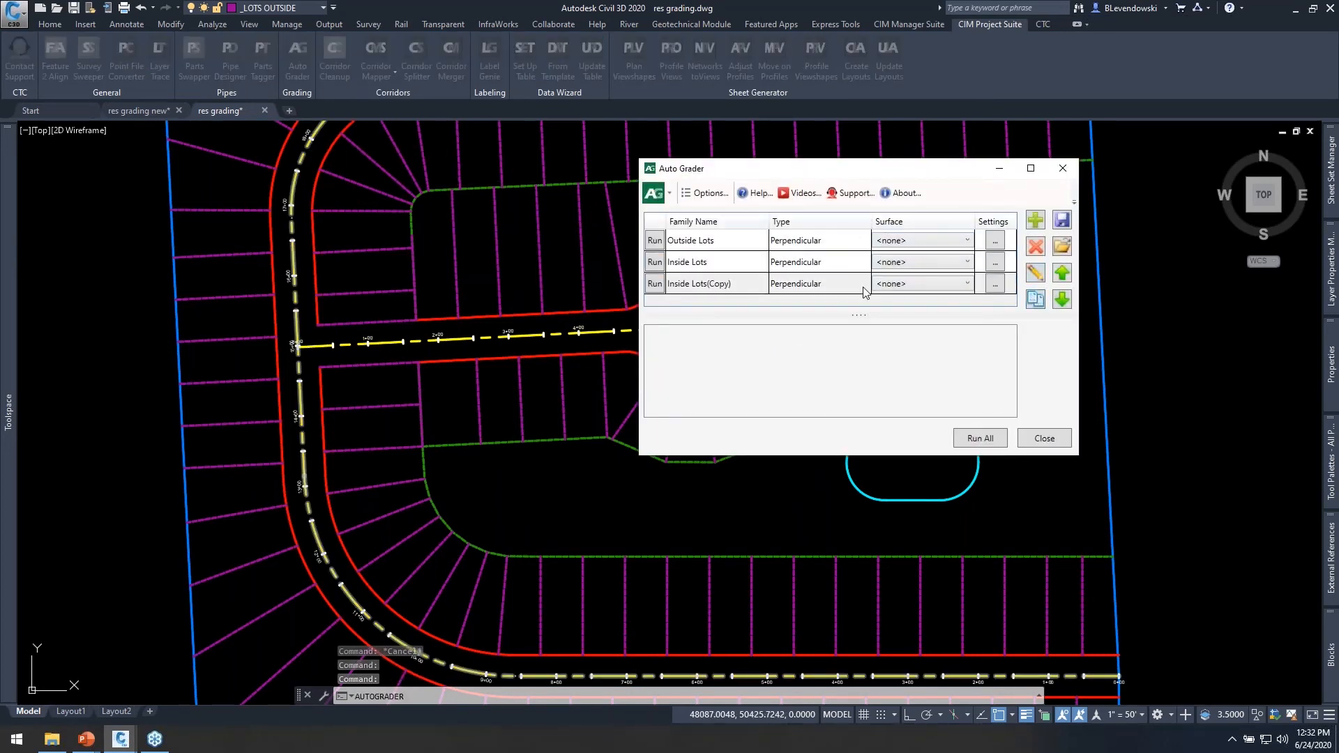
pyautogui.doubleClick(721, 284)
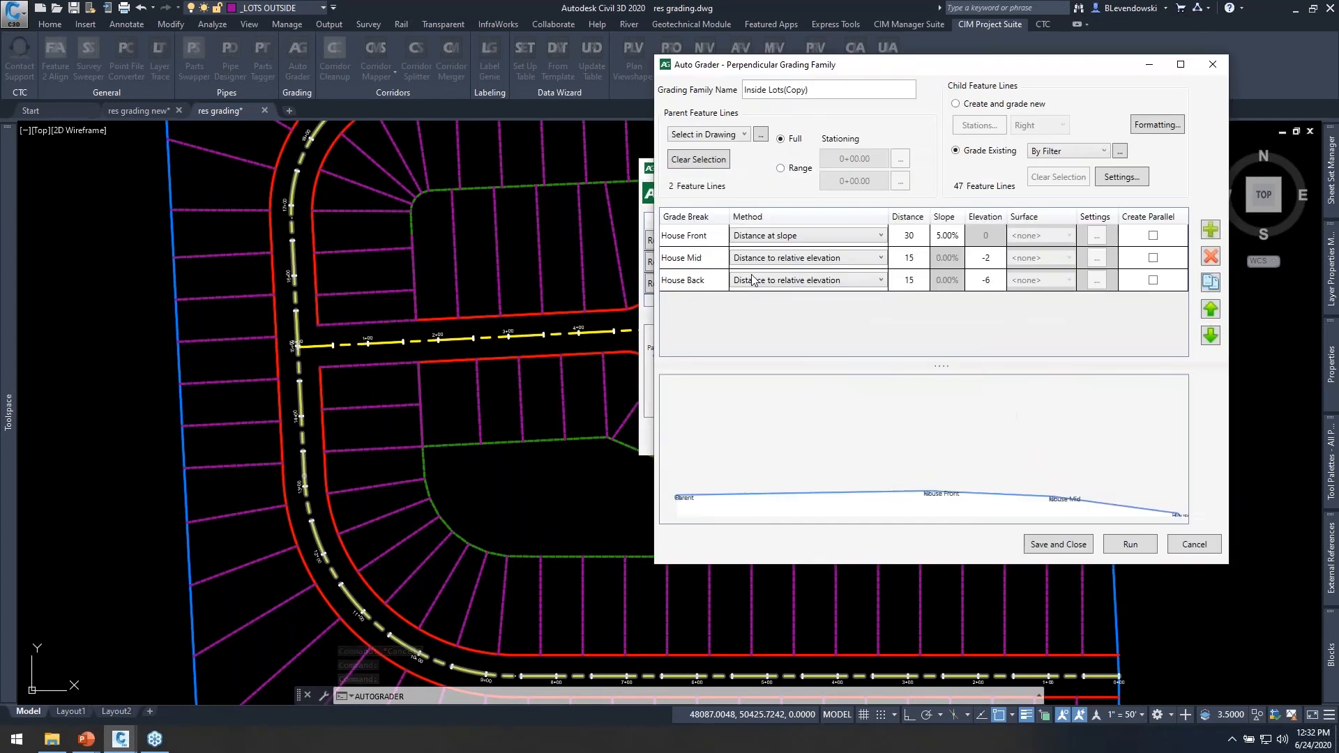
pyautogui.write('cu')
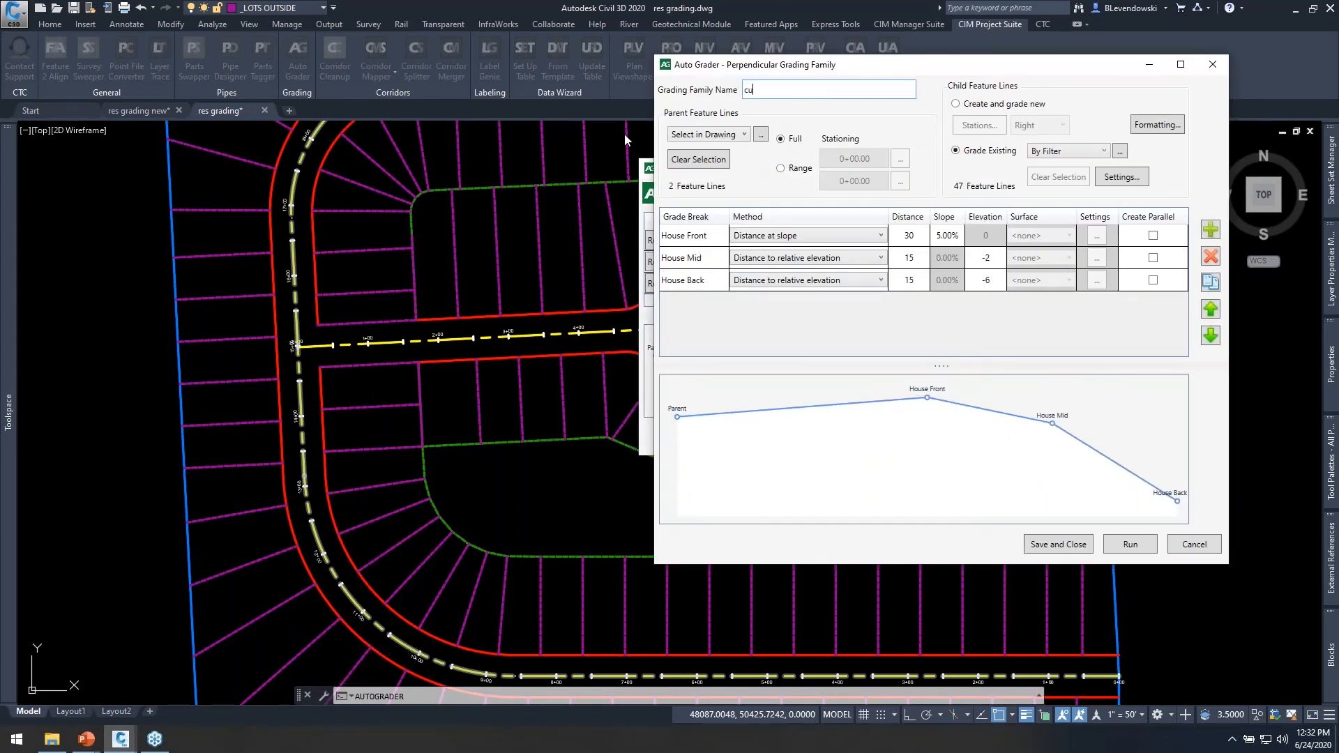
pyautogui.write('l de sac lots')
# Replace the parent selection with the right-of-way feature line around the cul-de-sac street.
pyautogui.click(717, 165)
pyautogui.click(760, 135)
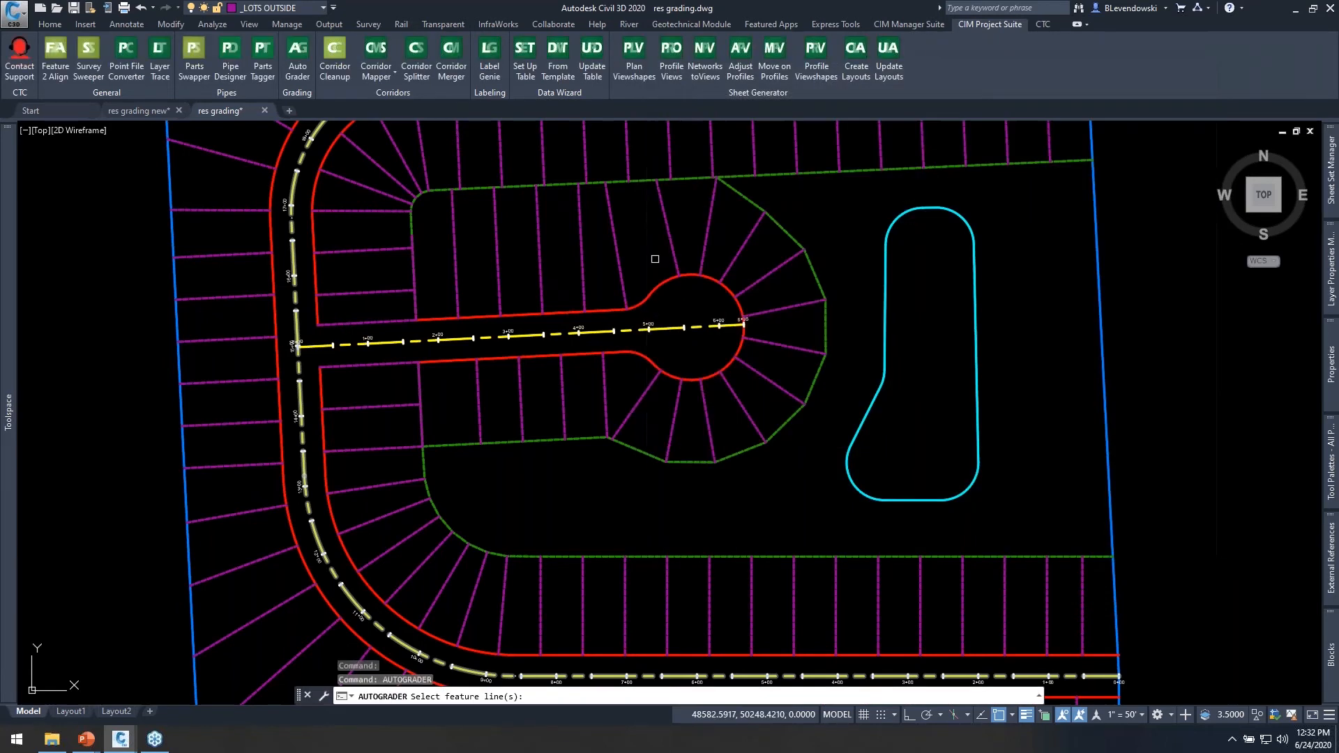
pyautogui.click(611, 310)
pyautogui.click(612, 310)
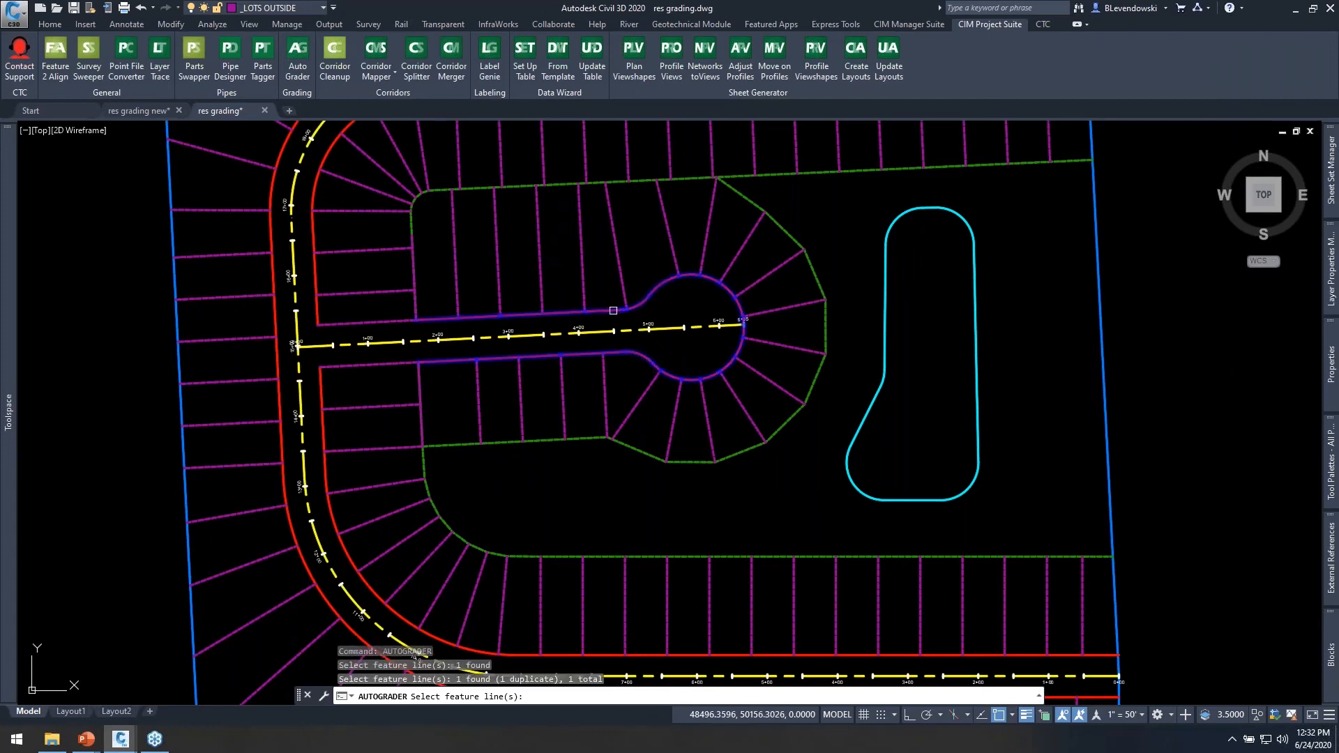
pyautogui.press('Return')
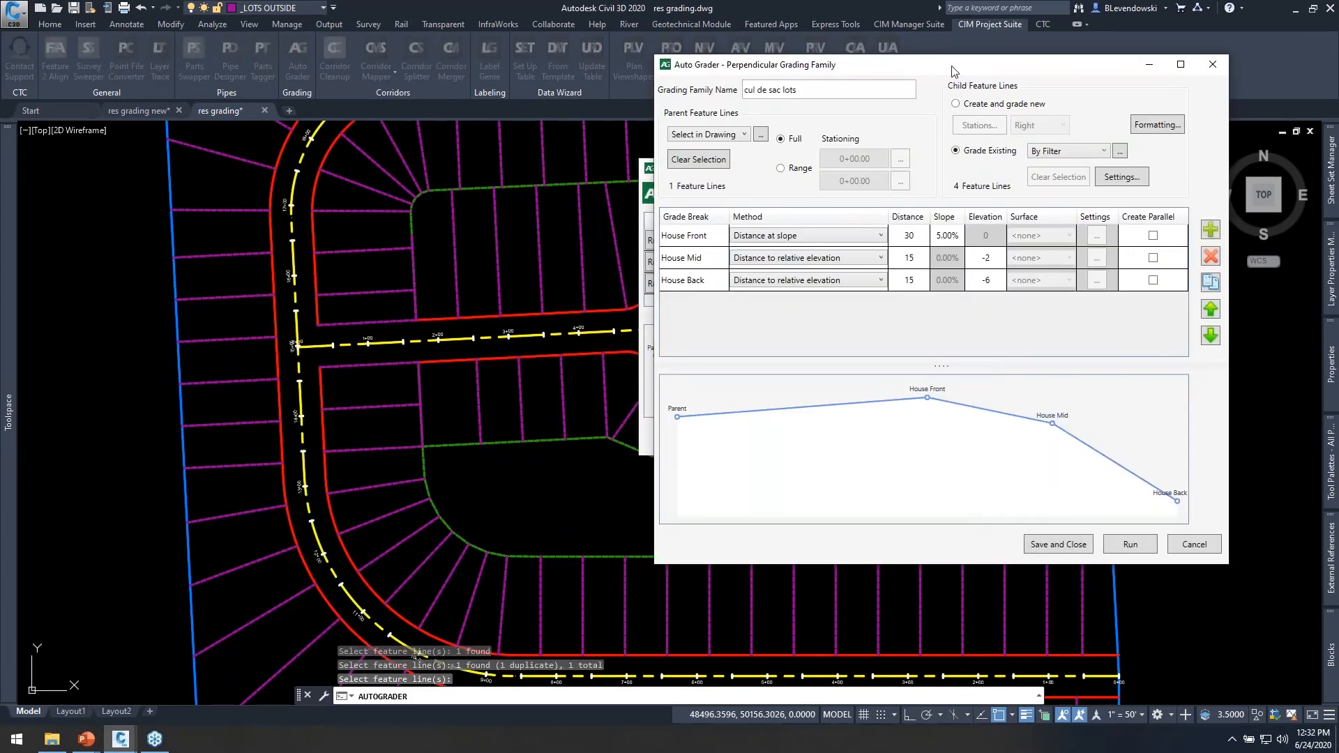
# Open the grading method choices for the House Front grade break.
pyautogui.moveTo(945, 69); pyautogui.dragTo(967, 65)
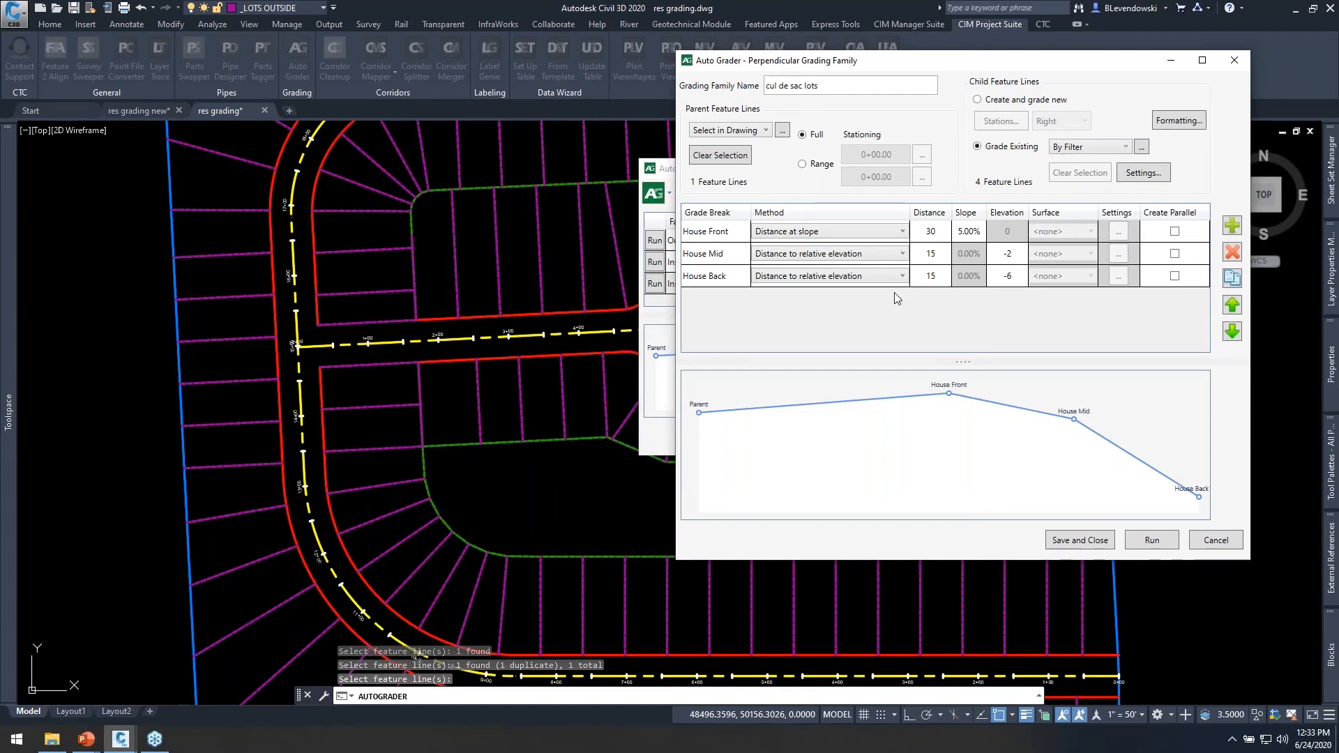
pyautogui.click(833, 238)
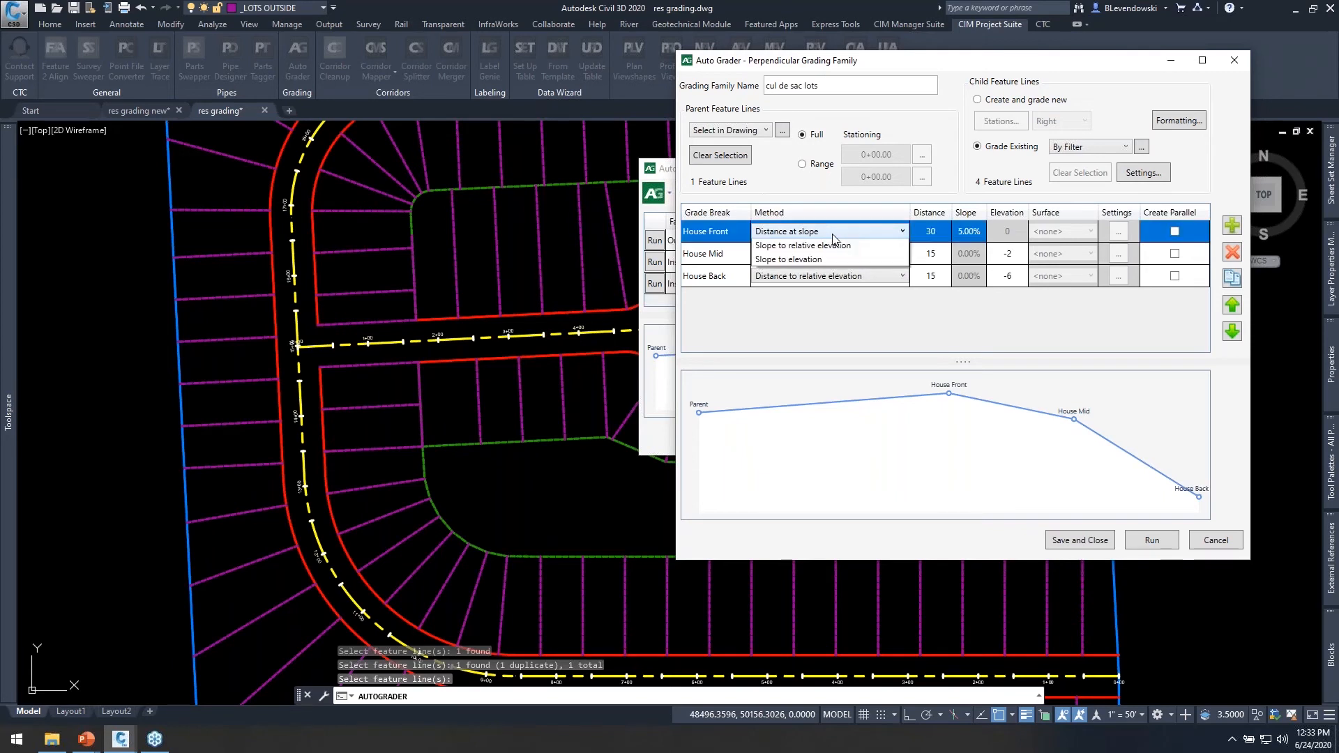
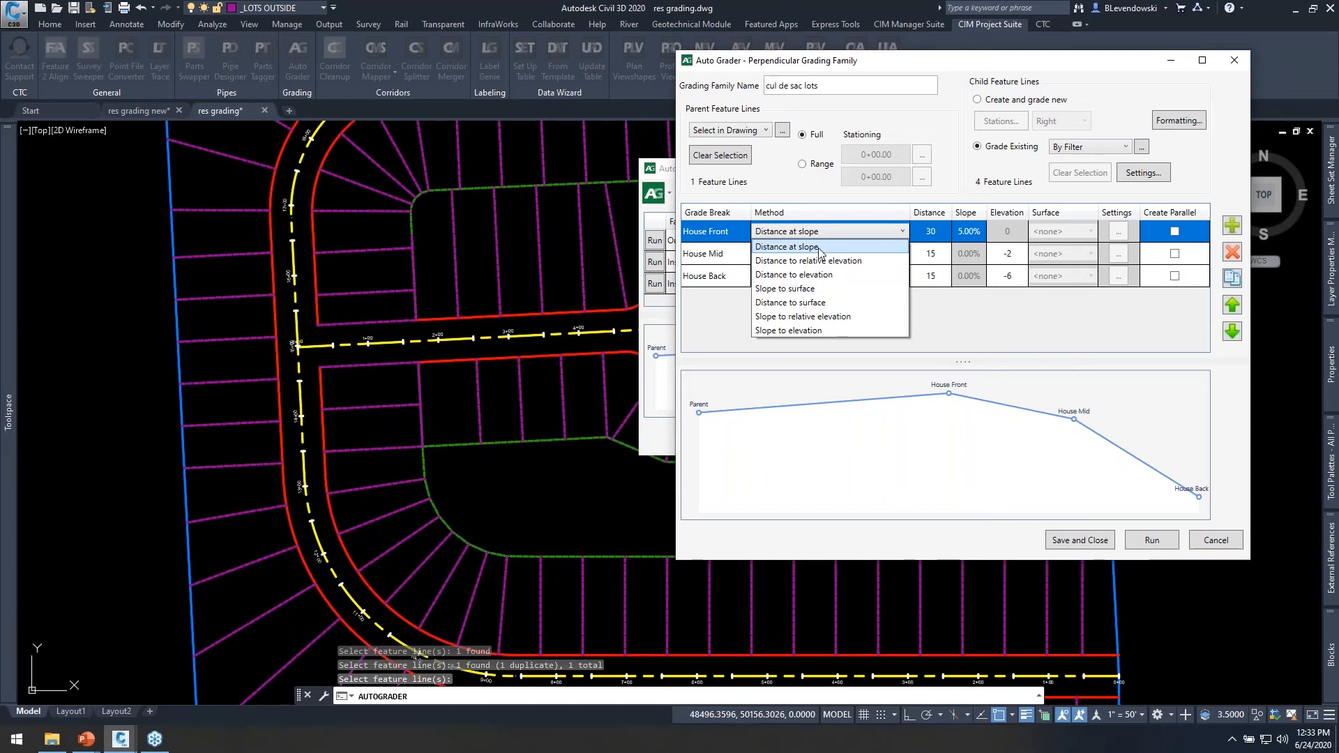
# Filter the existing child feature lines to include the layer _lots inside, and save the cul de sac lots grading family.
pyautogui.click(708, 321)
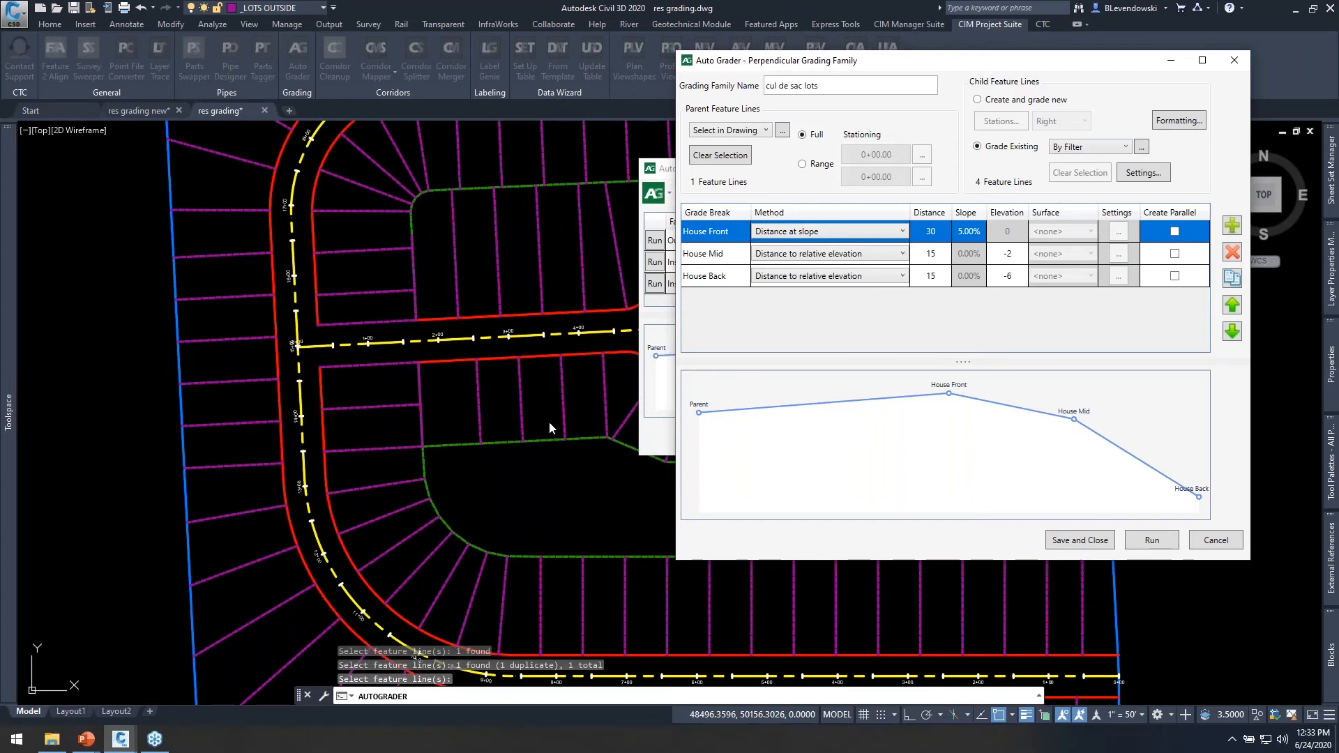
pyautogui.moveTo(971, 65); pyautogui.dragTo(928, 101)
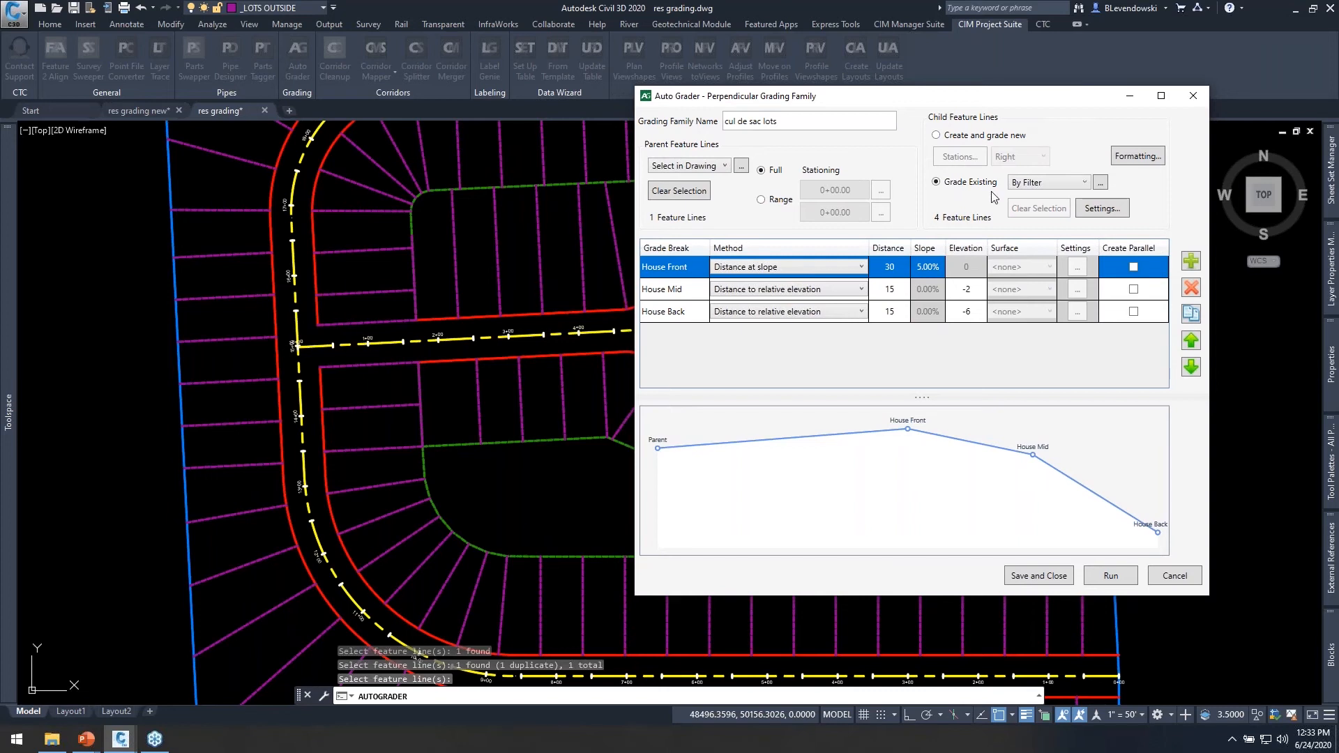
pyautogui.click(1100, 182)
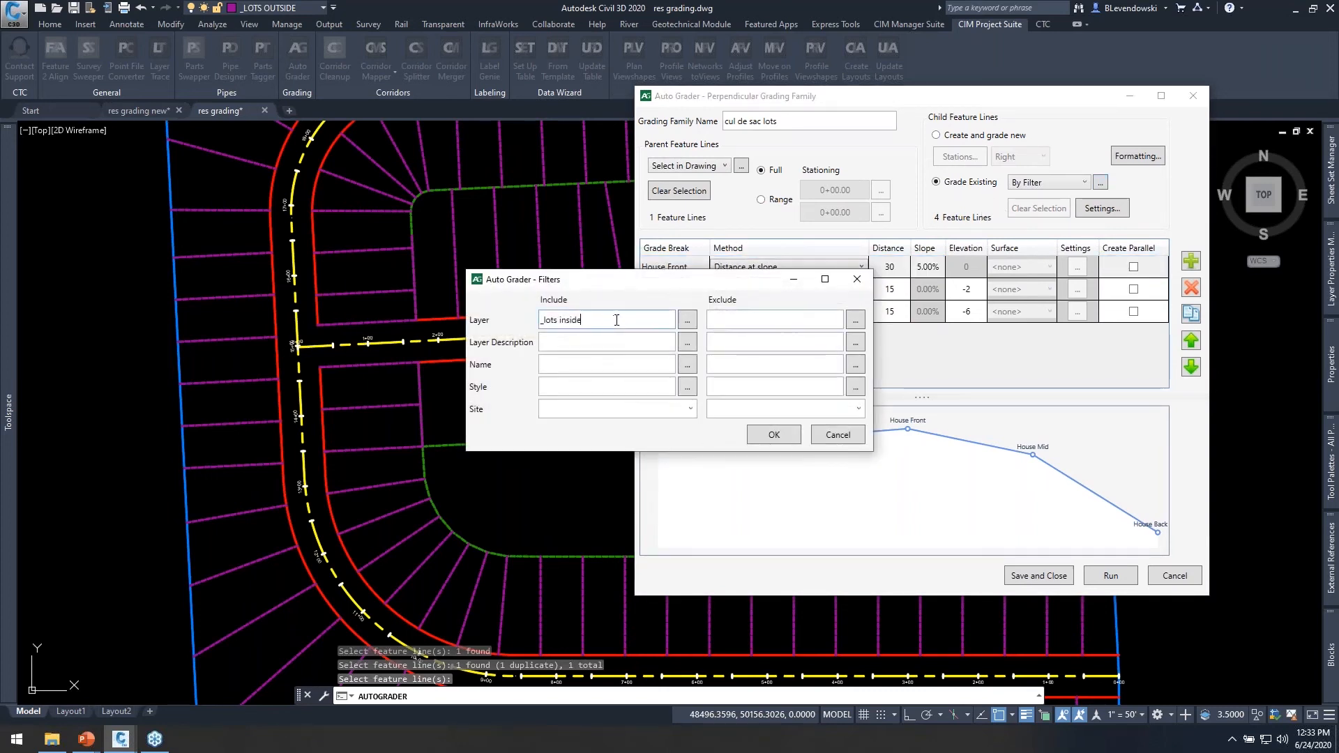
pyautogui.write('cul de')
pyautogui.press('BackSpace')
pyautogui.click(770, 437)
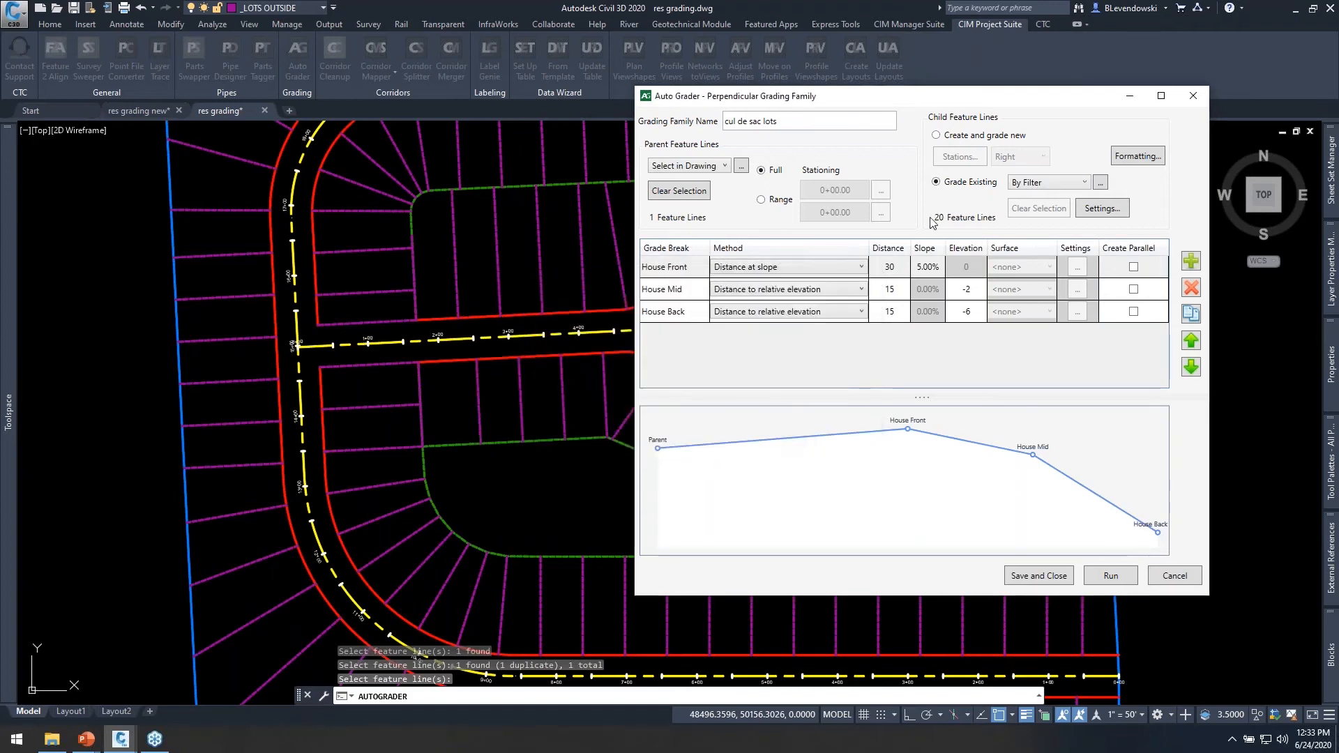
pyautogui.moveTo(898, 97); pyautogui.dragTo(847, 82)
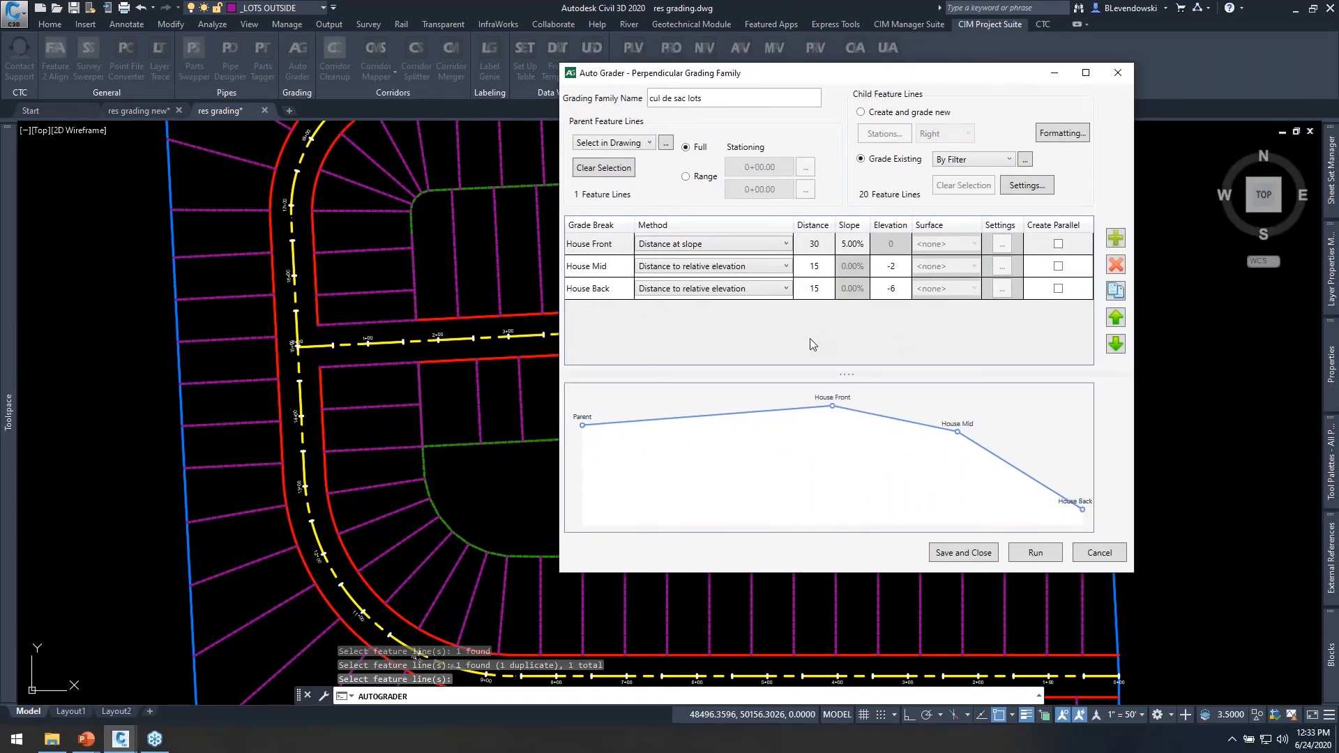
pyautogui.click(963, 551)
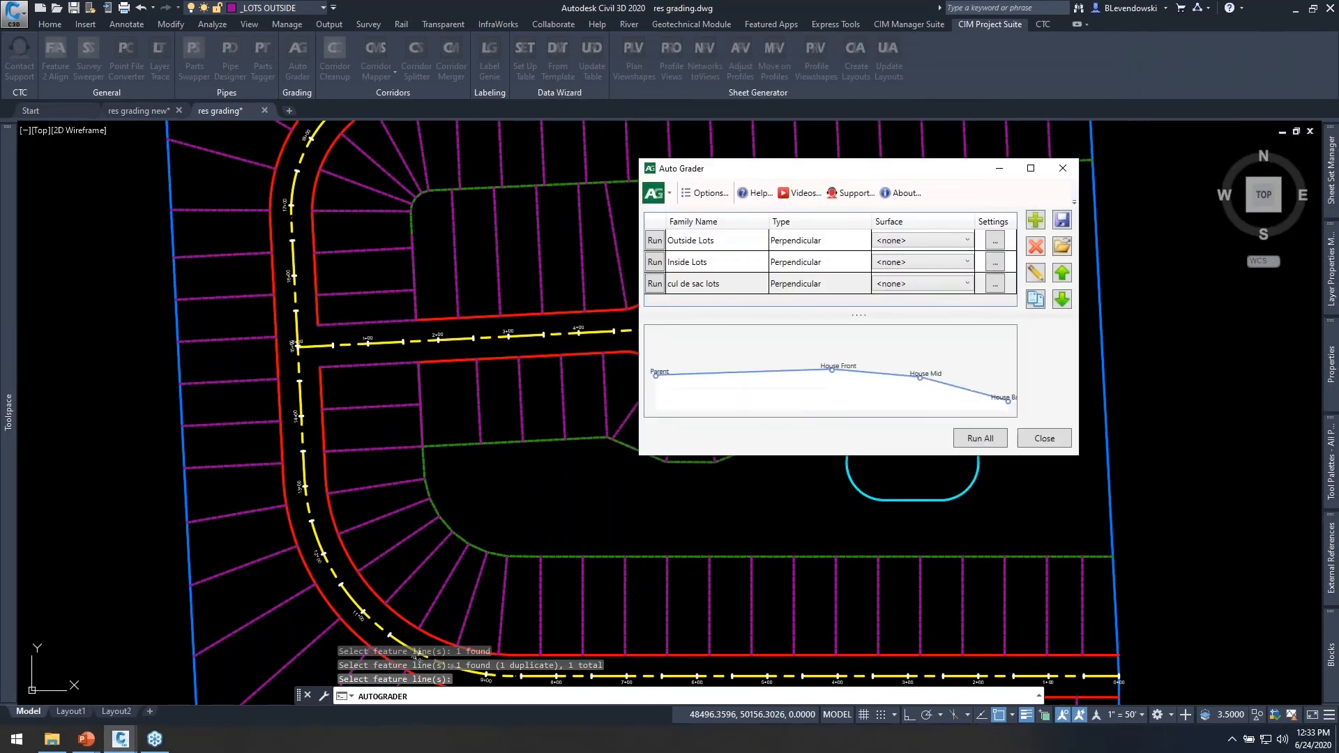
# Run the cul de sac lots grading family and close the Auto Grader.
pyautogui.click(656, 286)
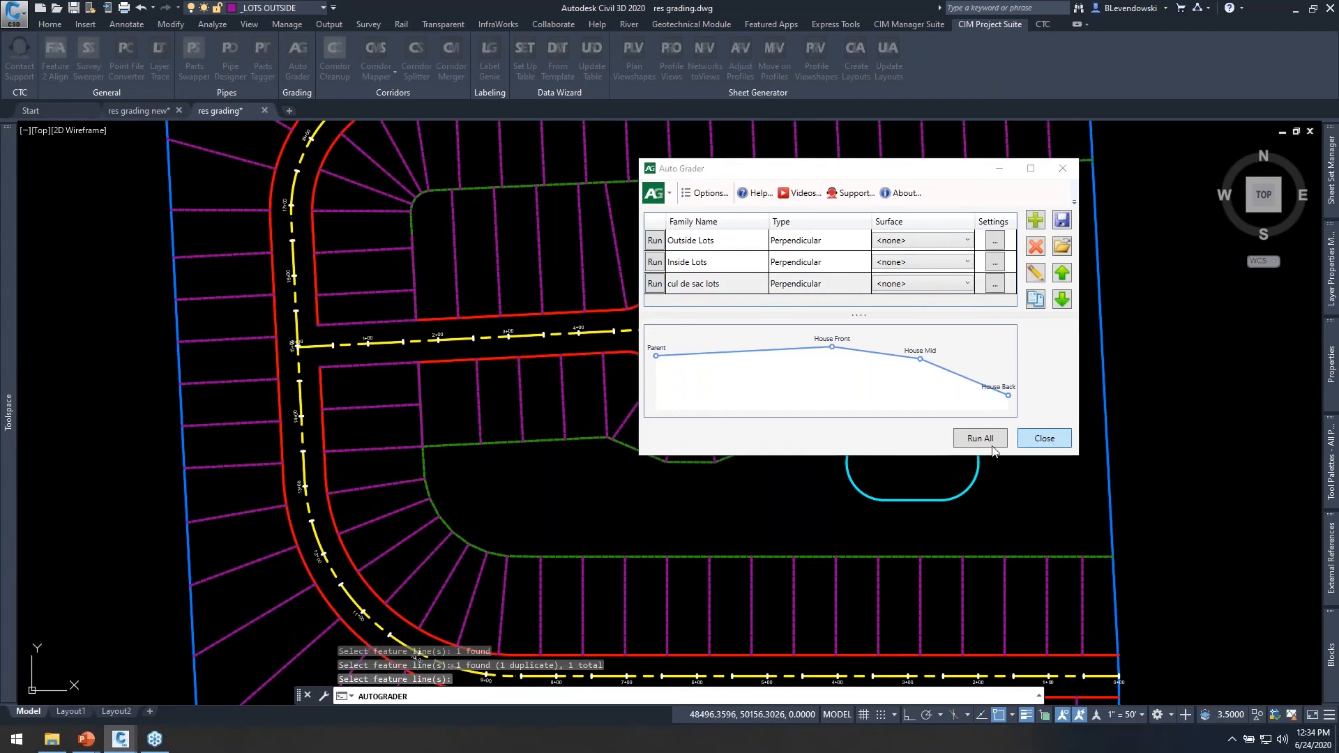
pyautogui.click(1049, 445)
# Select three lot lines north of the cul-de-sac street and inspect their elevation points, then clear the selection.
pyautogui.click(649, 242)
pyautogui.click(635, 236)
pyautogui.click(581, 272)
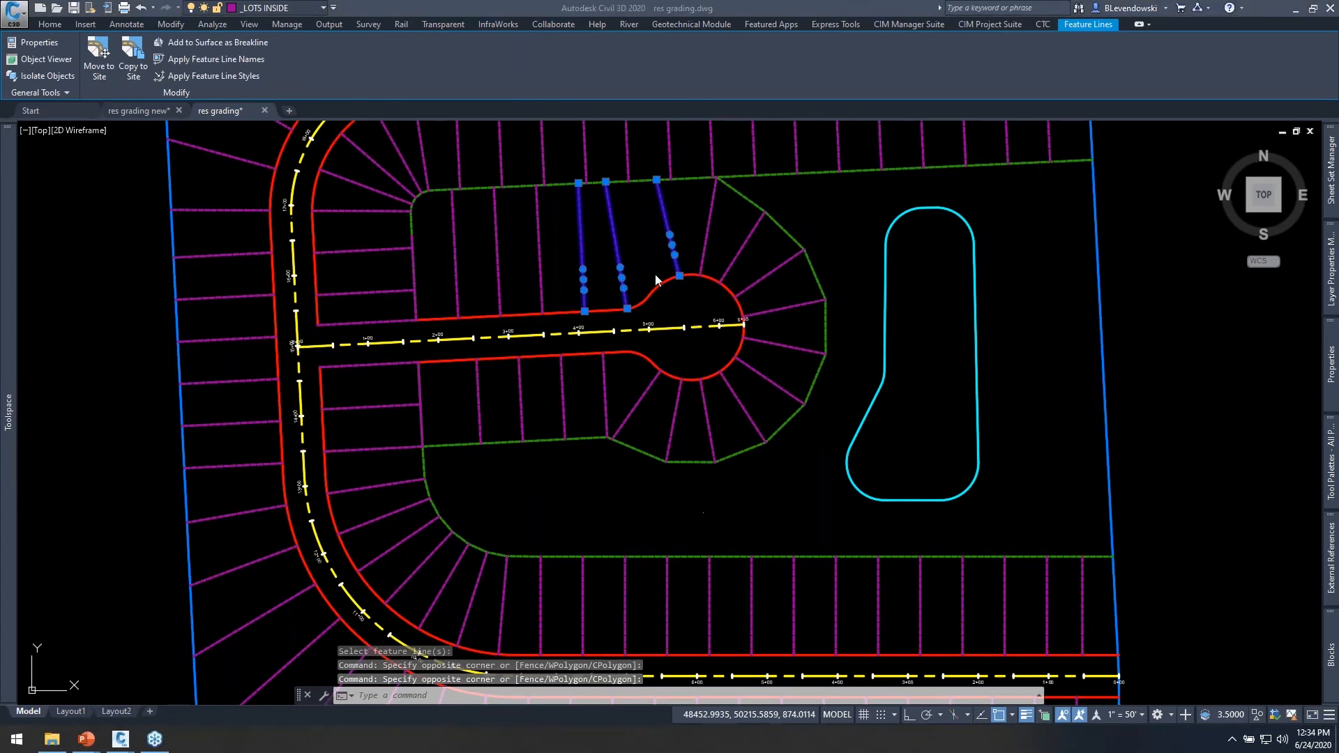
pyautogui.scroll(3, 655, 212)
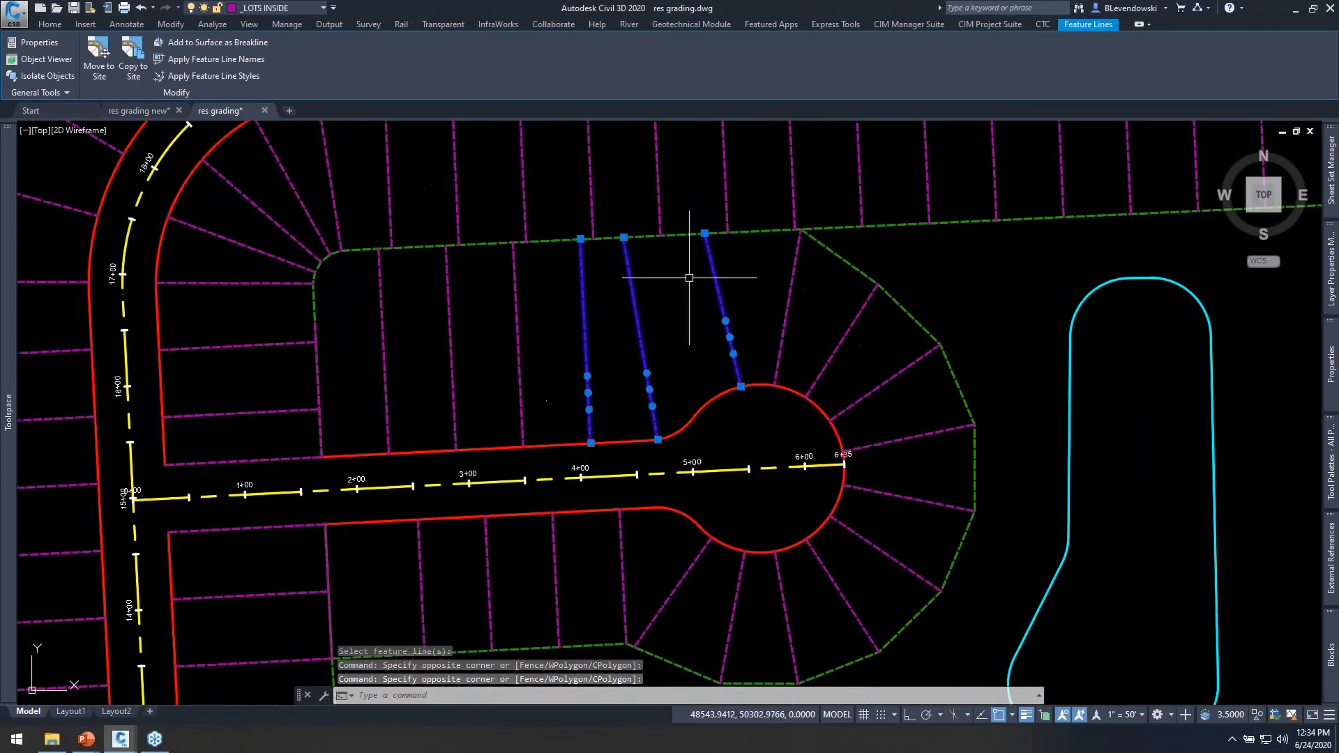
pyautogui.scroll(3, 692, 283)
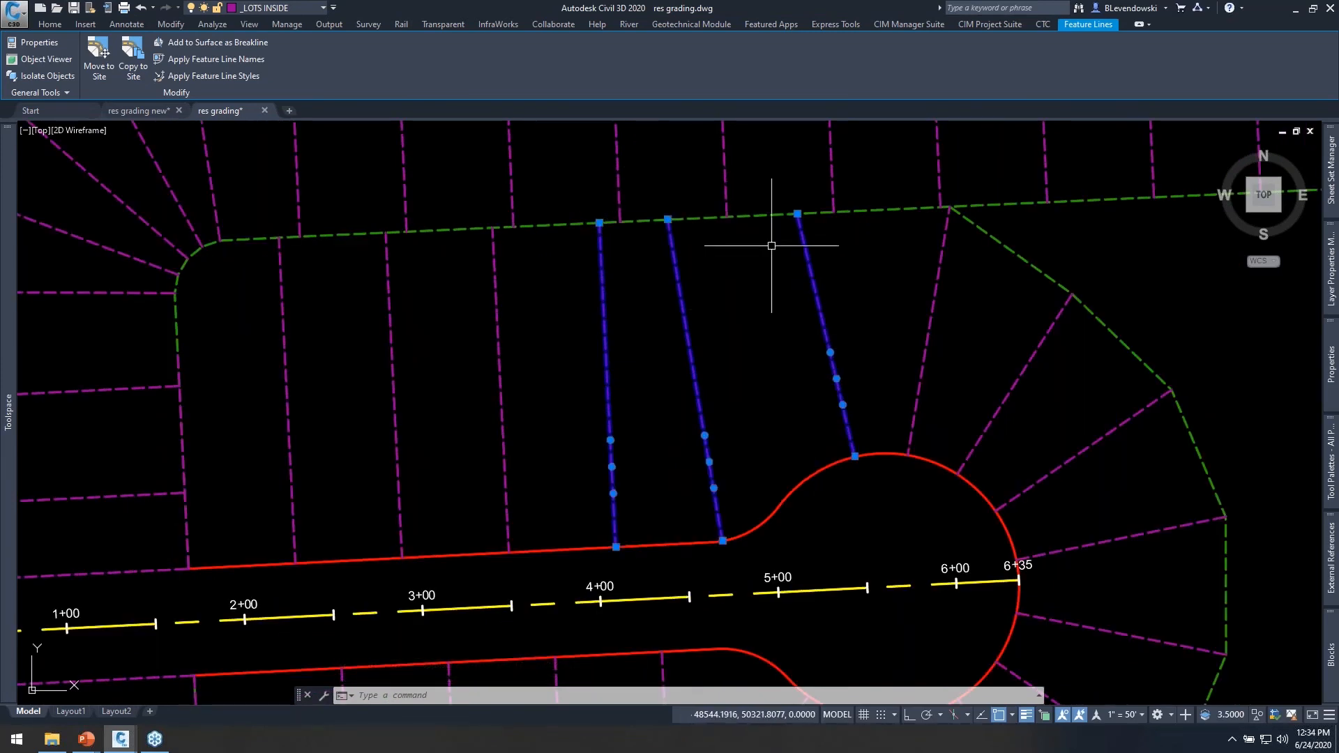
pyautogui.moveTo(764, 281); pyautogui.dragTo(613, 290, button='middle')
pyautogui.press('Escape')
# Select the rear lot feature lines around the cul-de-sac bulb and along the northern lots to inspect their vertices.
pyautogui.press('Escape')
pyautogui.click(883, 233)
pyautogui.click(841, 275)
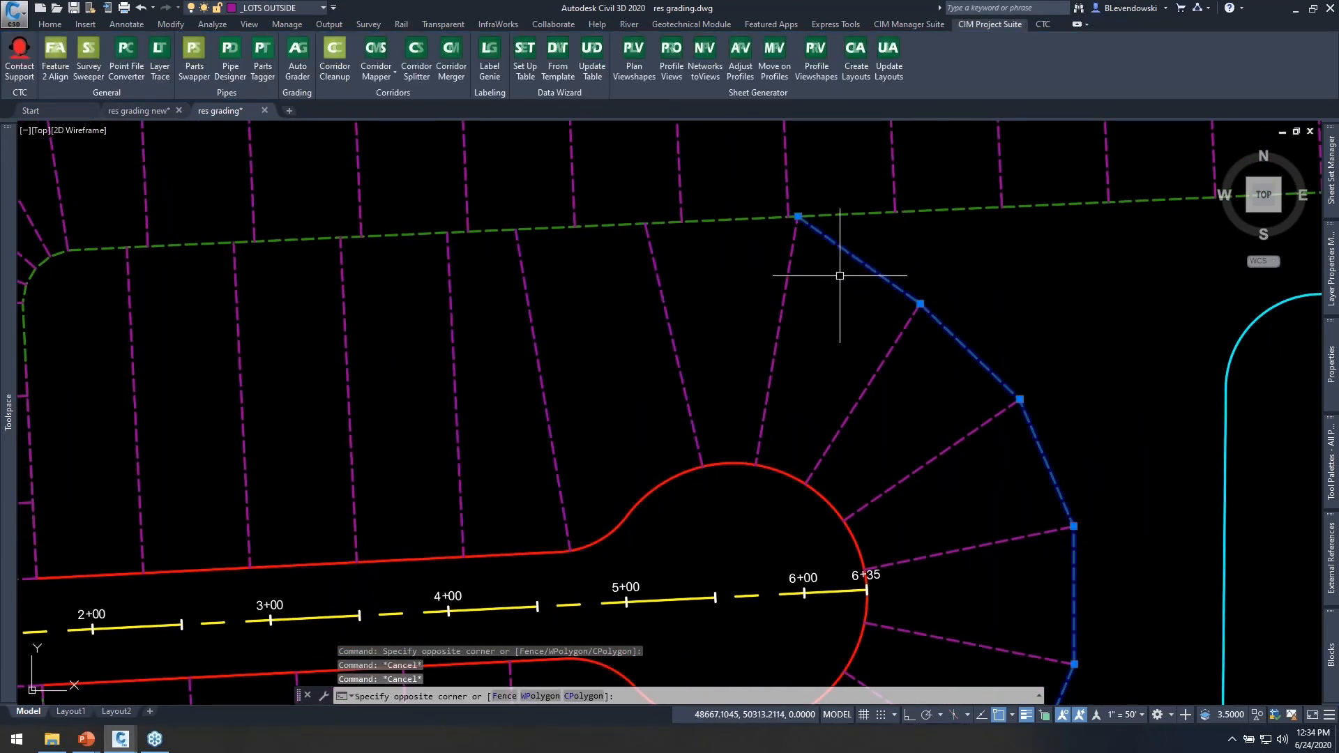
pyautogui.press('Escape')
pyautogui.click(730, 210)
pyautogui.click(752, 246)
pyautogui.moveTo(365, 311); pyautogui.dragTo(690, 300, button='middle')
pyautogui.moveTo(883, 233); pyautogui.dragTo(756, 256, button='middle')
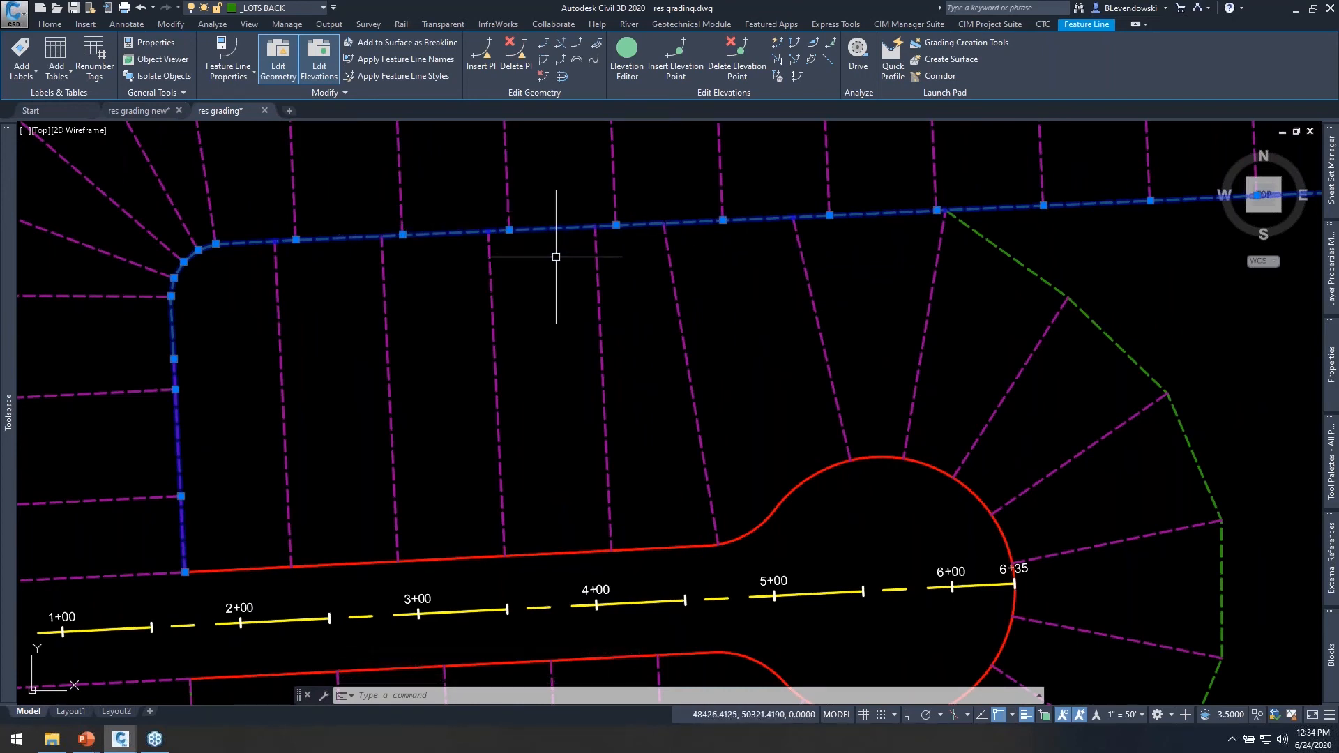
pyautogui.moveTo(538, 263); pyautogui.dragTo(508, 286, button='middle')
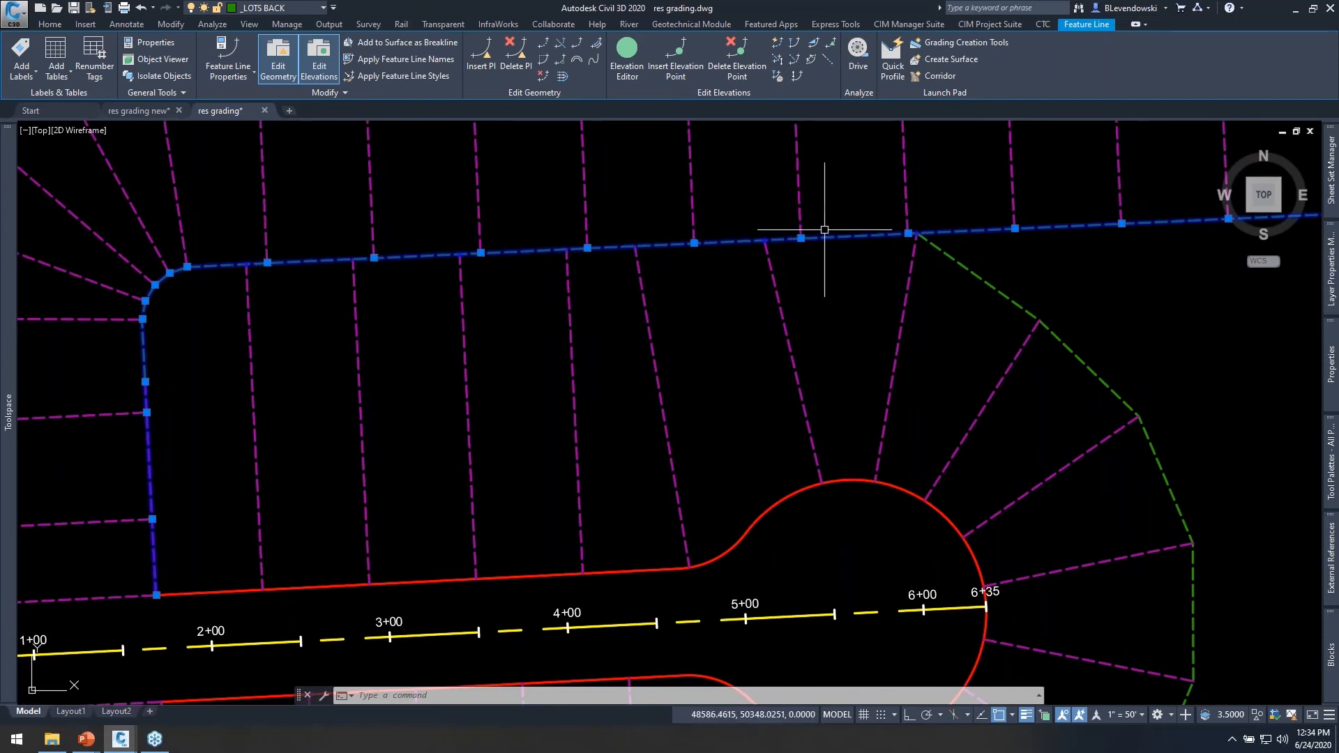
pyautogui.press('Escape')
# Examine the object properties of the rear lot feature line north of the cul-de-sac street, including its elevation data.
pyautogui.click(539, 233)
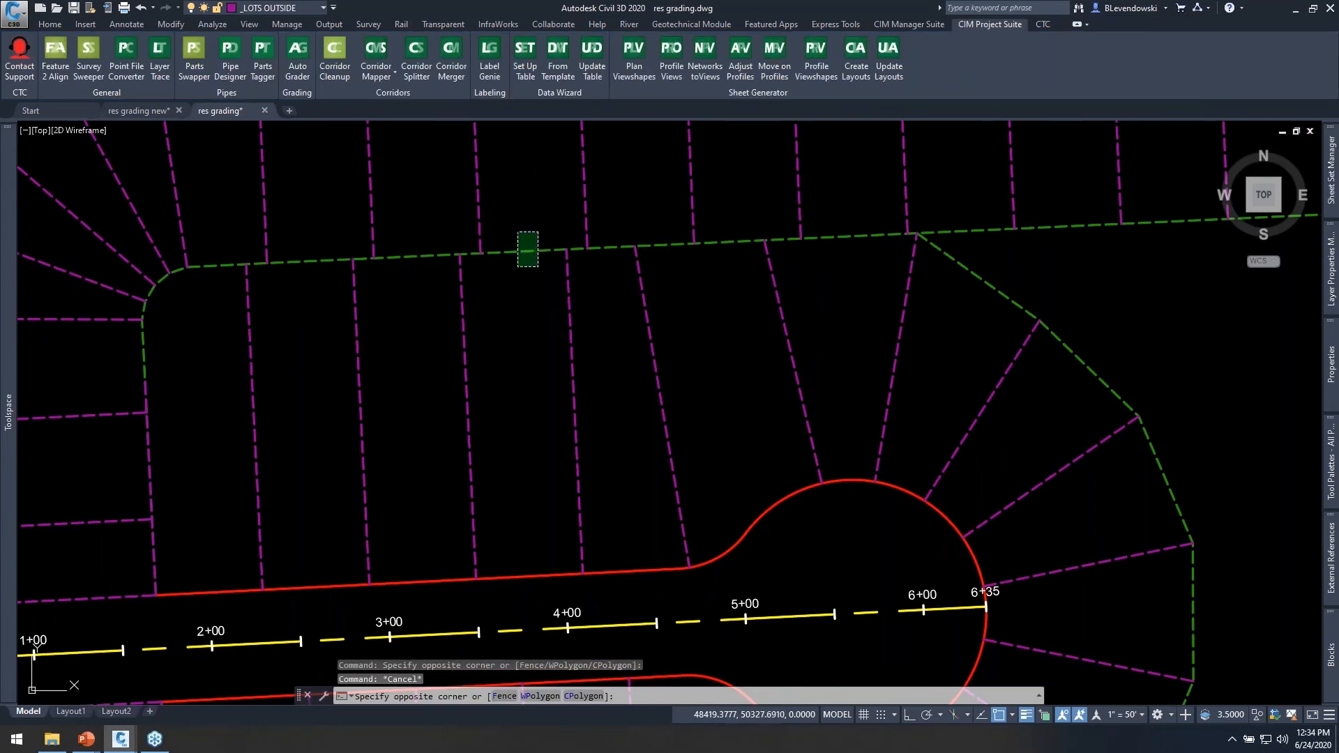
pyautogui.click(520, 285)
pyautogui.write('pr')
pyautogui.press('Return')
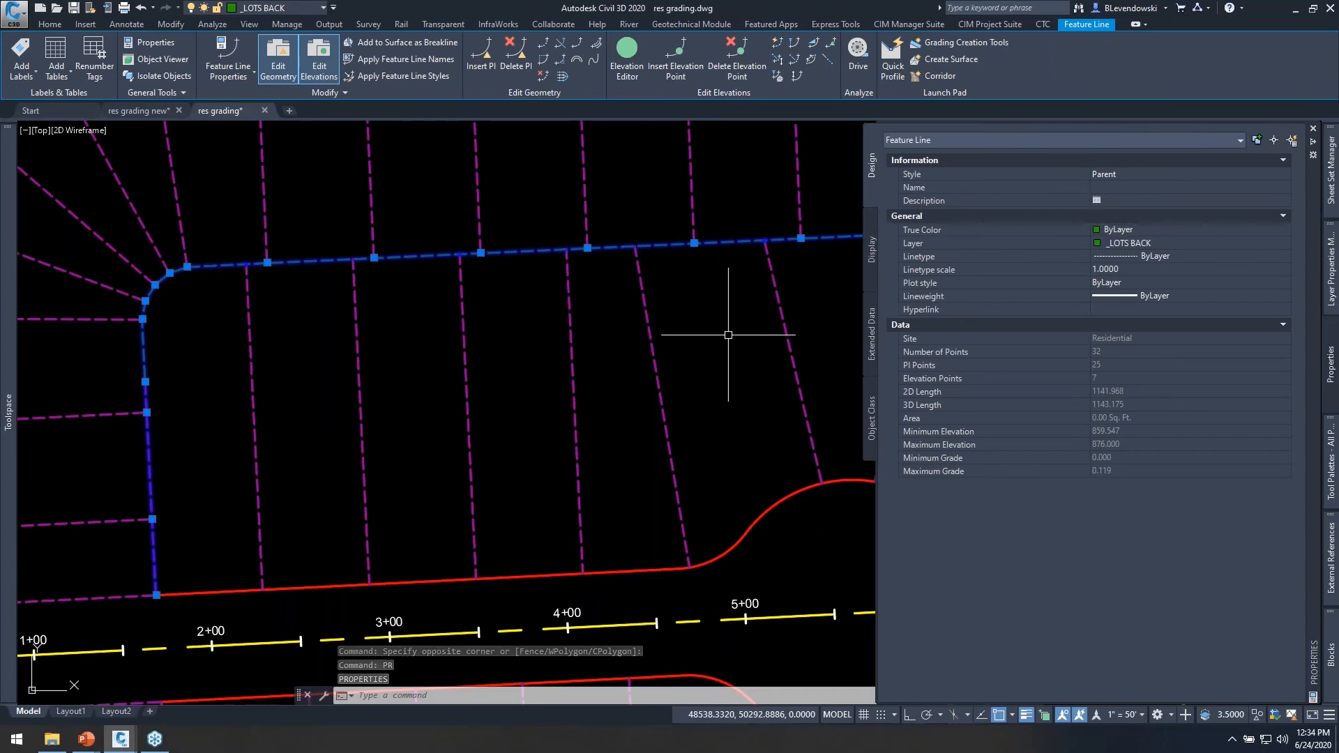
pyautogui.press('Escape')
# Inspect a single lot line north of the cul-de-sac street and the rear feature line it meets, clearing each selection.
pyautogui.click(605, 413)
pyautogui.click(533, 420)
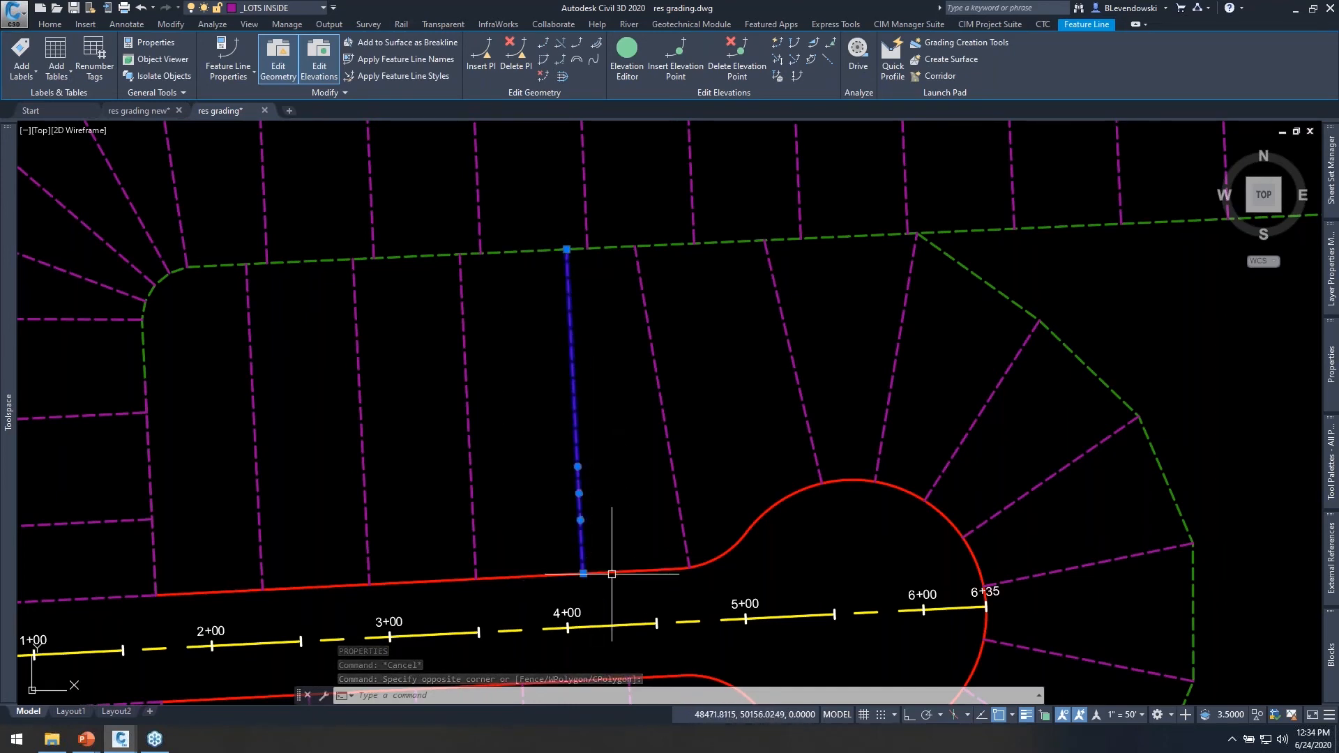
pyautogui.press('Escape')
pyautogui.click(539, 233)
pyautogui.click(518, 265)
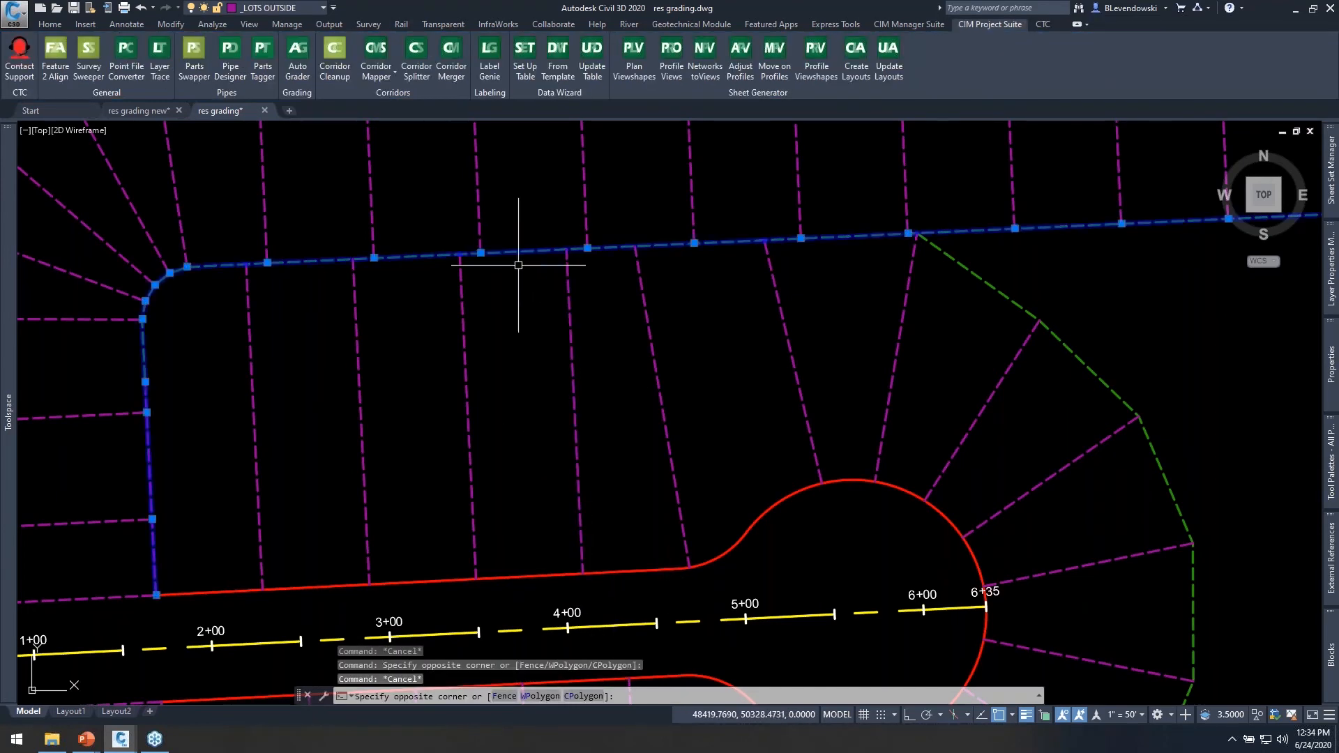
pyautogui.scroll(-2, 681, 271)
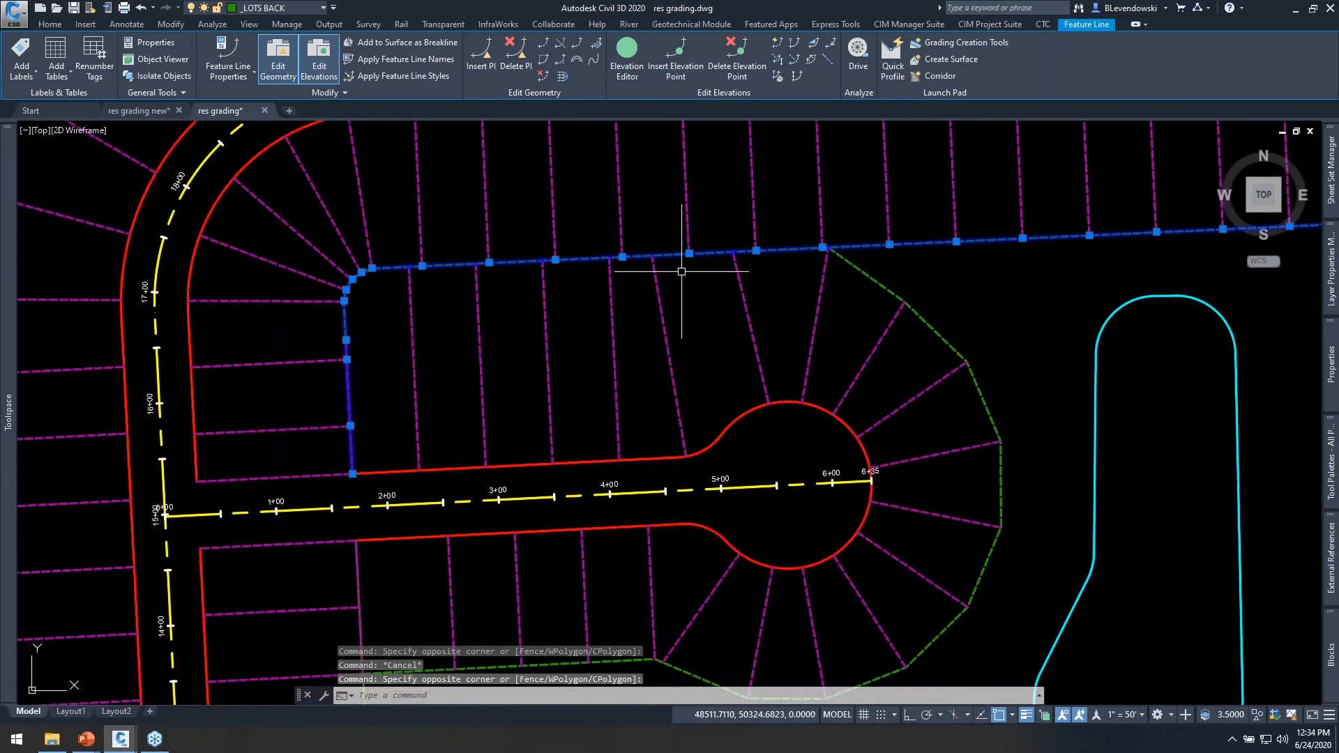
pyautogui.scroll(-2, 681, 272)
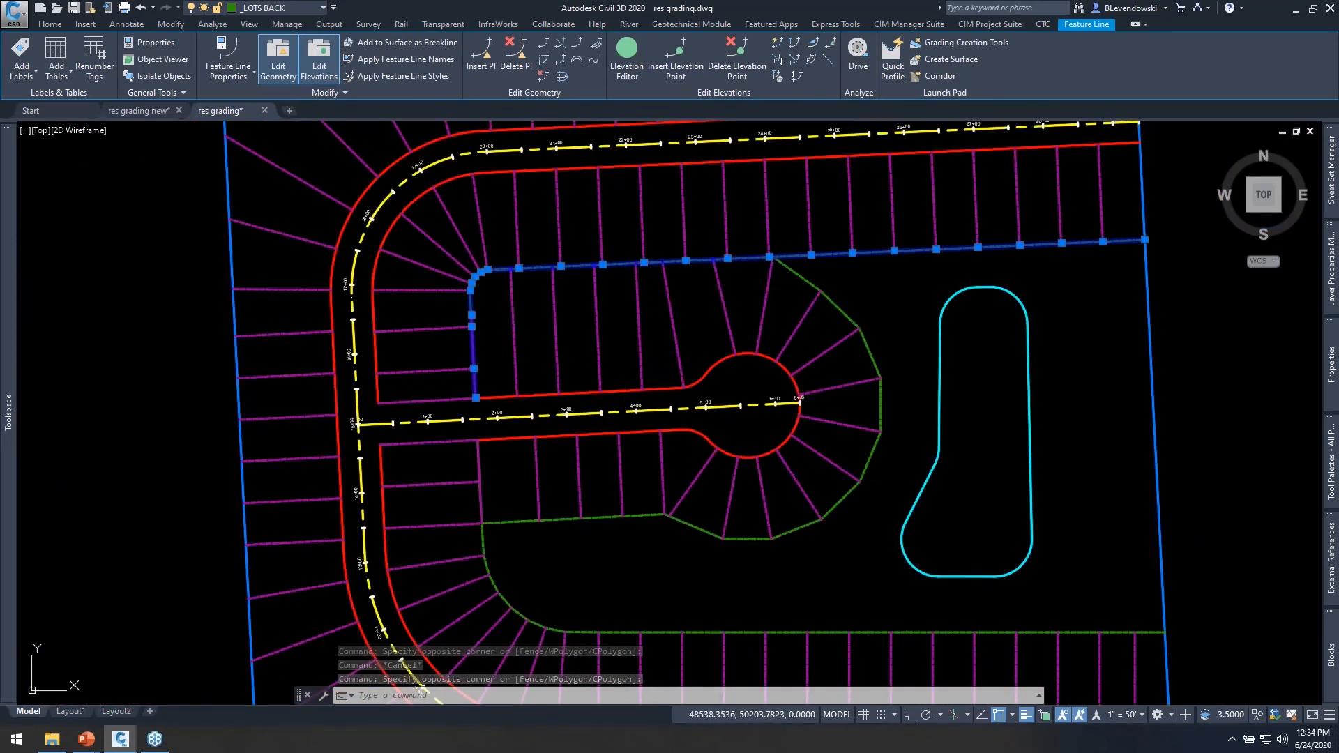
pyautogui.press('Escape')
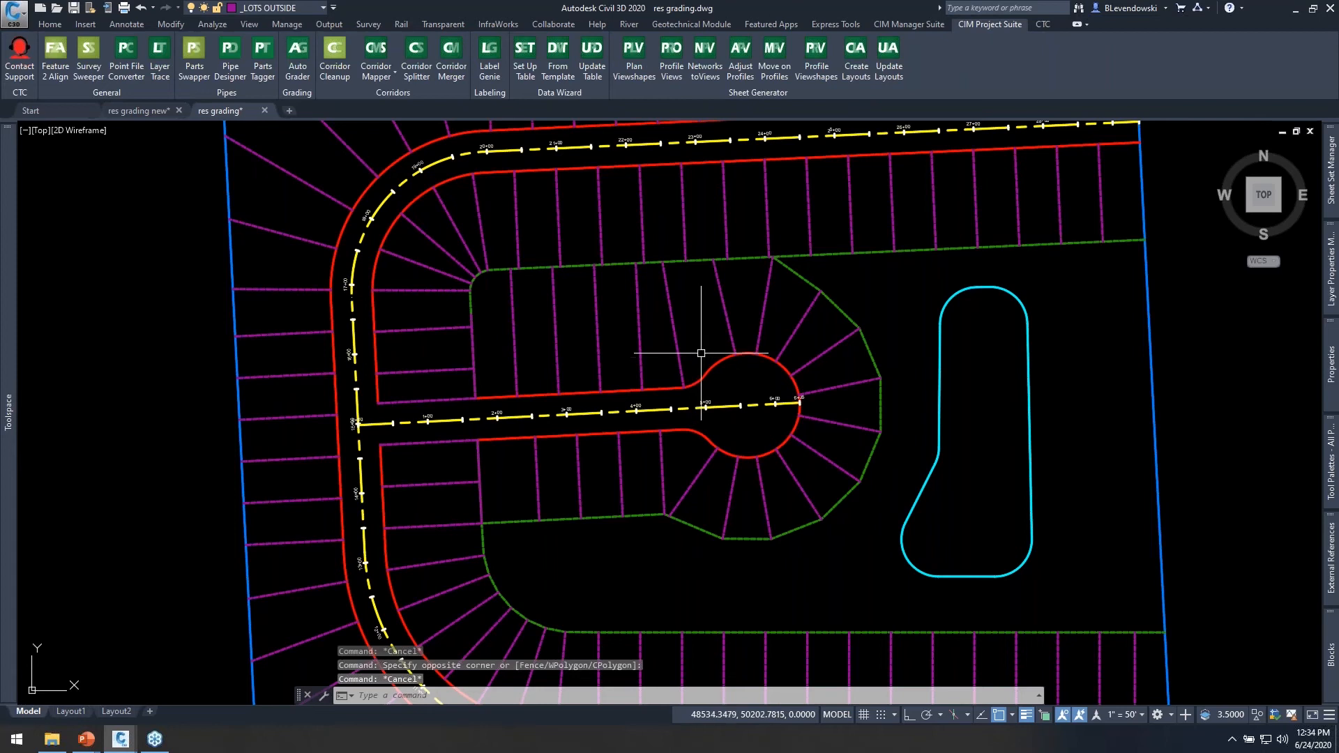
pyautogui.press('Escape')
pyautogui.press('Escape')
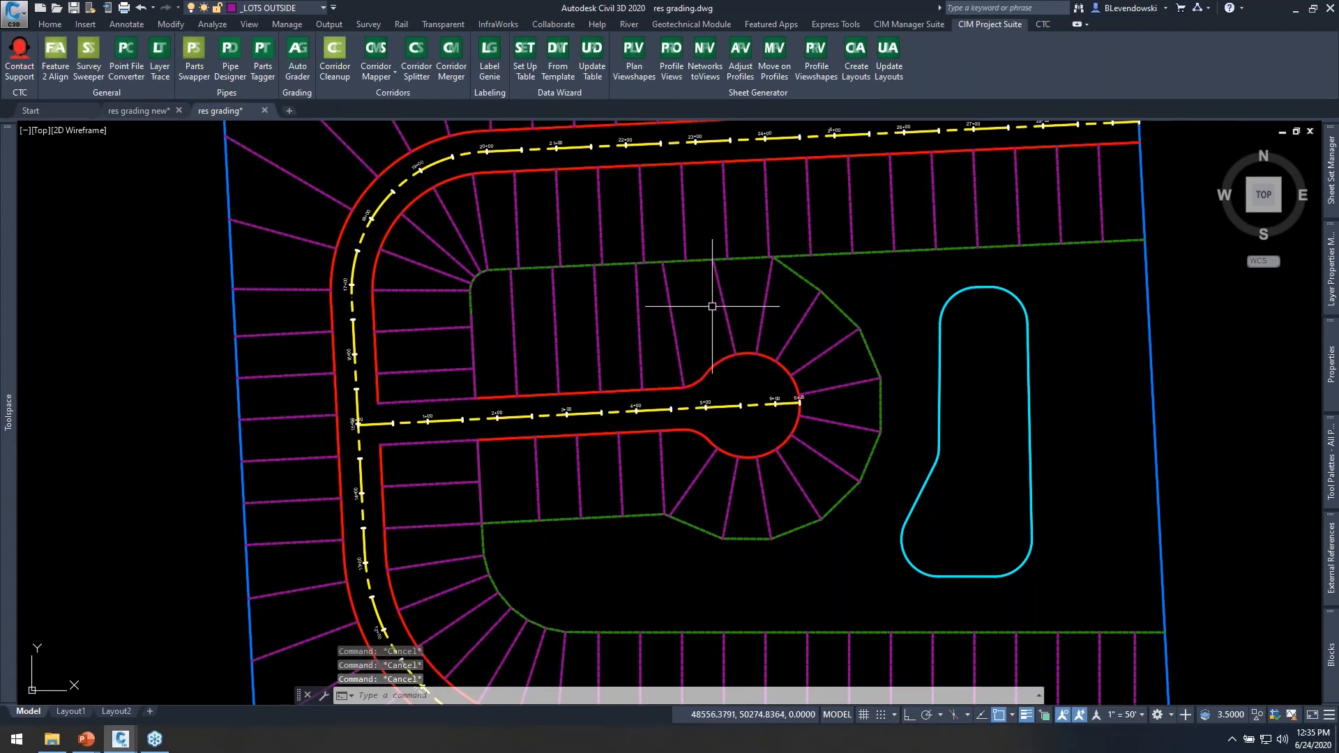
# Reopen the Auto Grader and assign the Proposed surface to the Outside Lots, Inside Lots and cul de sac lots families.
pyautogui.scroll(2, 669, 314)
pyautogui.scroll(-2, 705, 341)
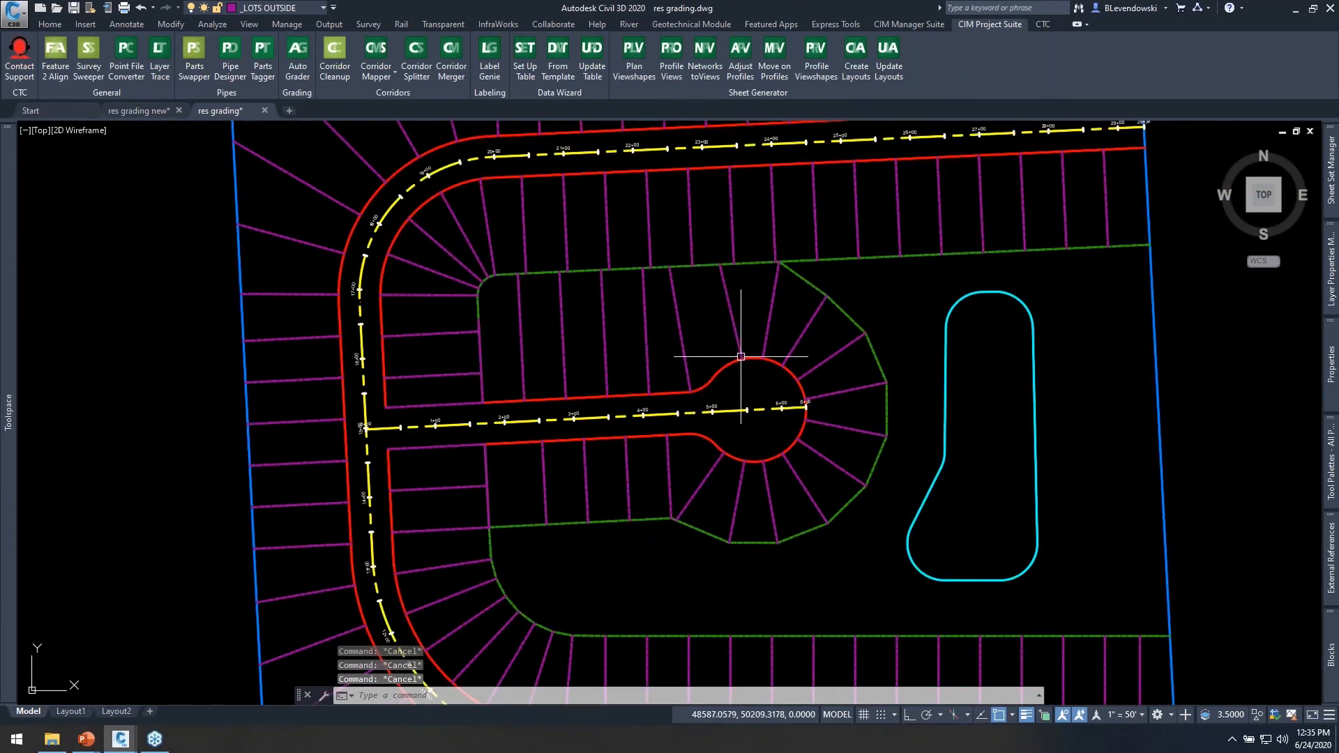
pyautogui.moveTo(732, 349); pyautogui.dragTo(776, 312, button='middle')
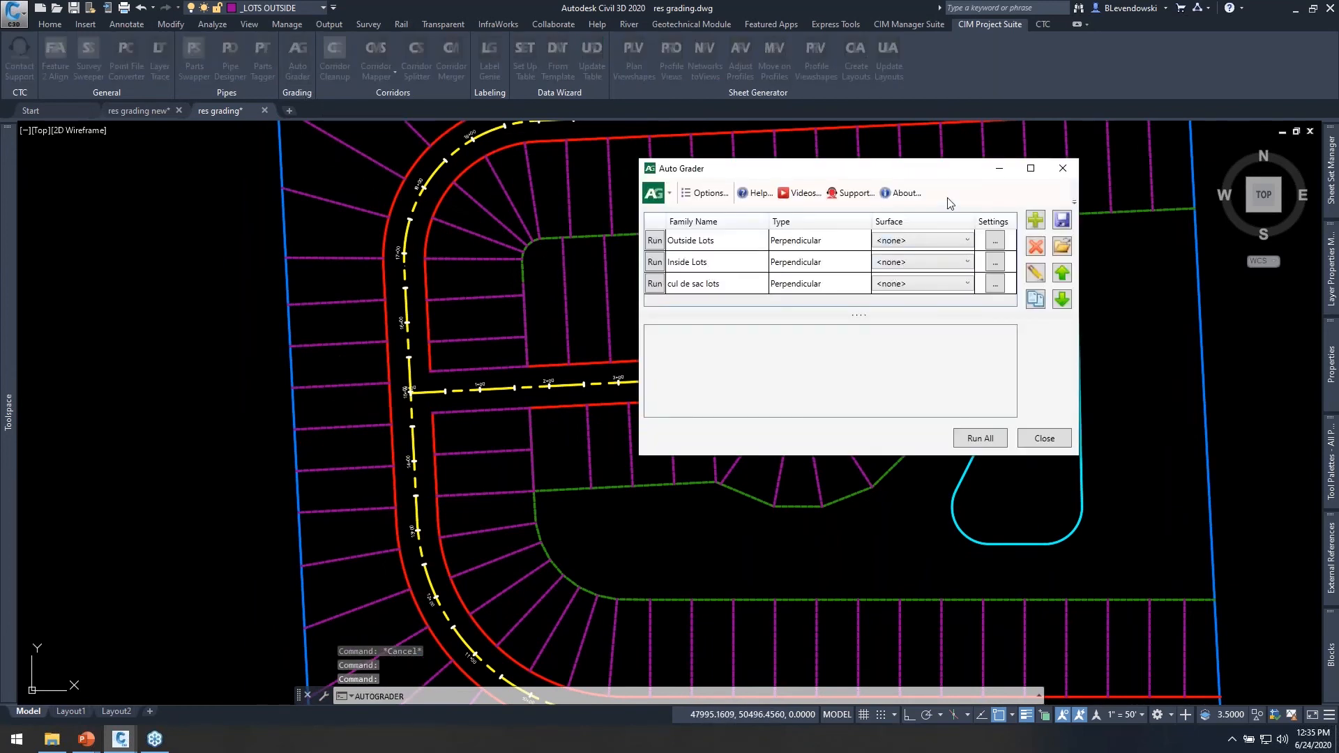
pyautogui.click(918, 244)
pyautogui.click(910, 268)
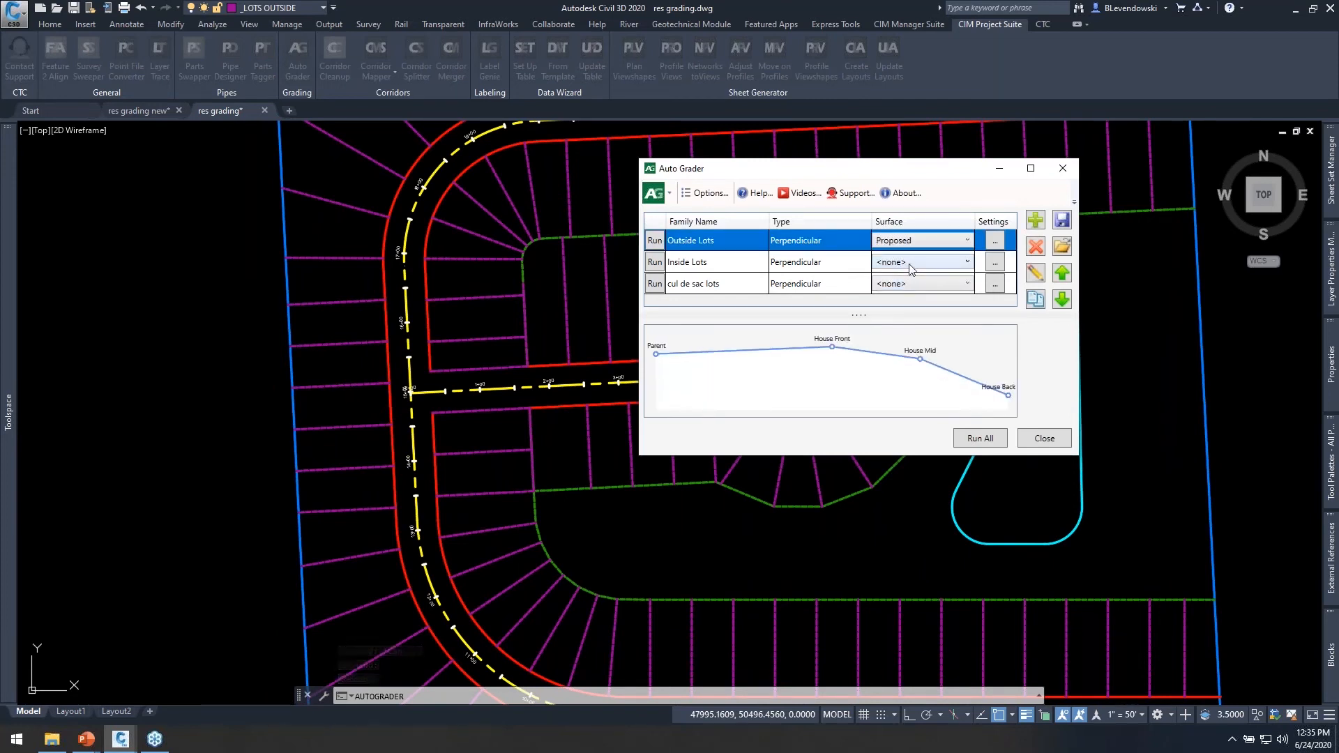
pyautogui.click(908, 269)
pyautogui.click(896, 305)
pyautogui.click(915, 283)
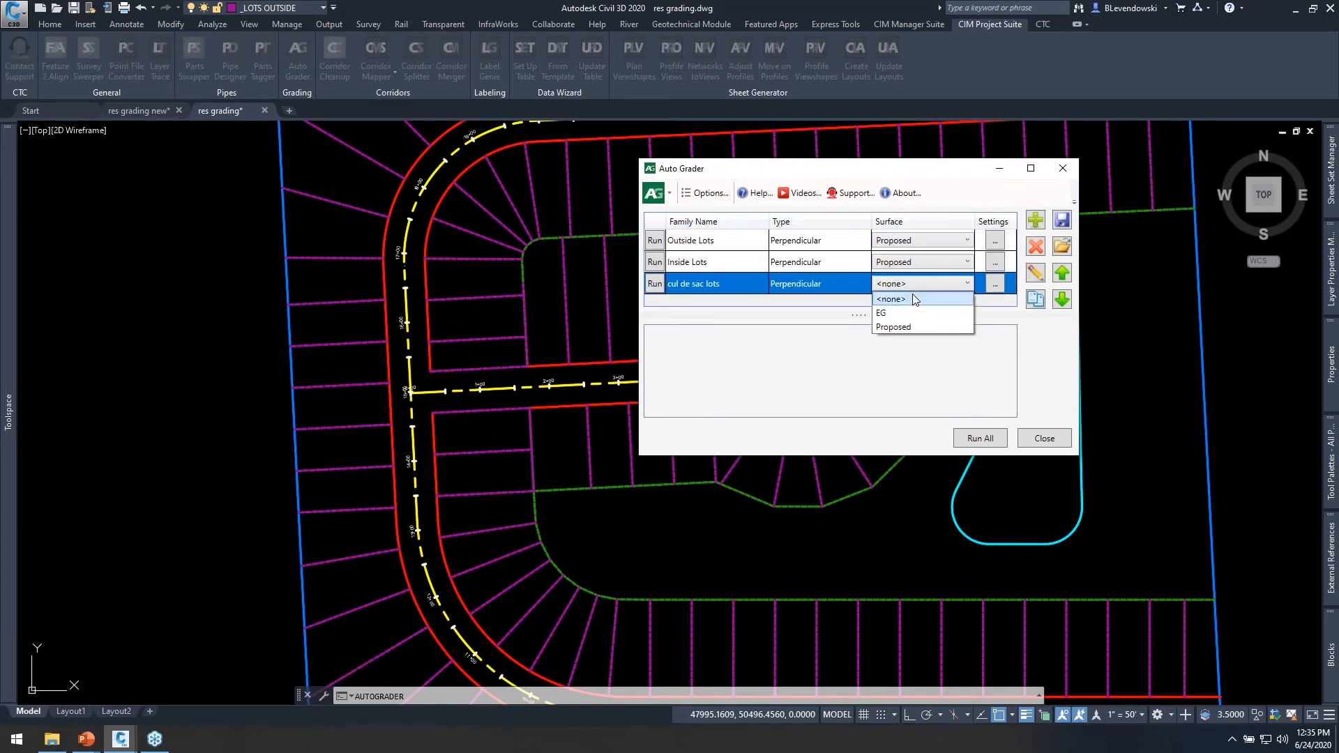
pyautogui.click(908, 328)
# Review and accept the breakline settings of the Outside Lots family, and close the Auto Grader.
pyautogui.moveTo(910, 161); pyautogui.dragTo(991, 107)
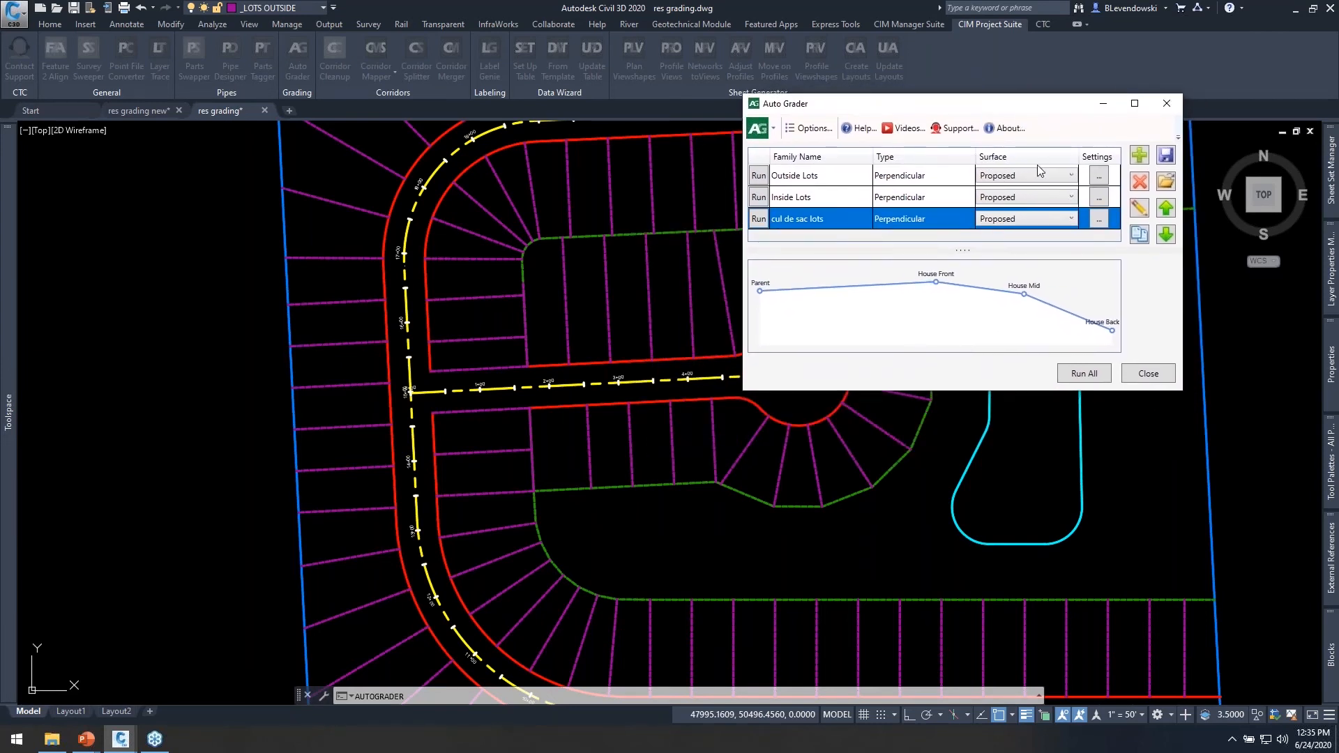
pyautogui.click(1098, 178)
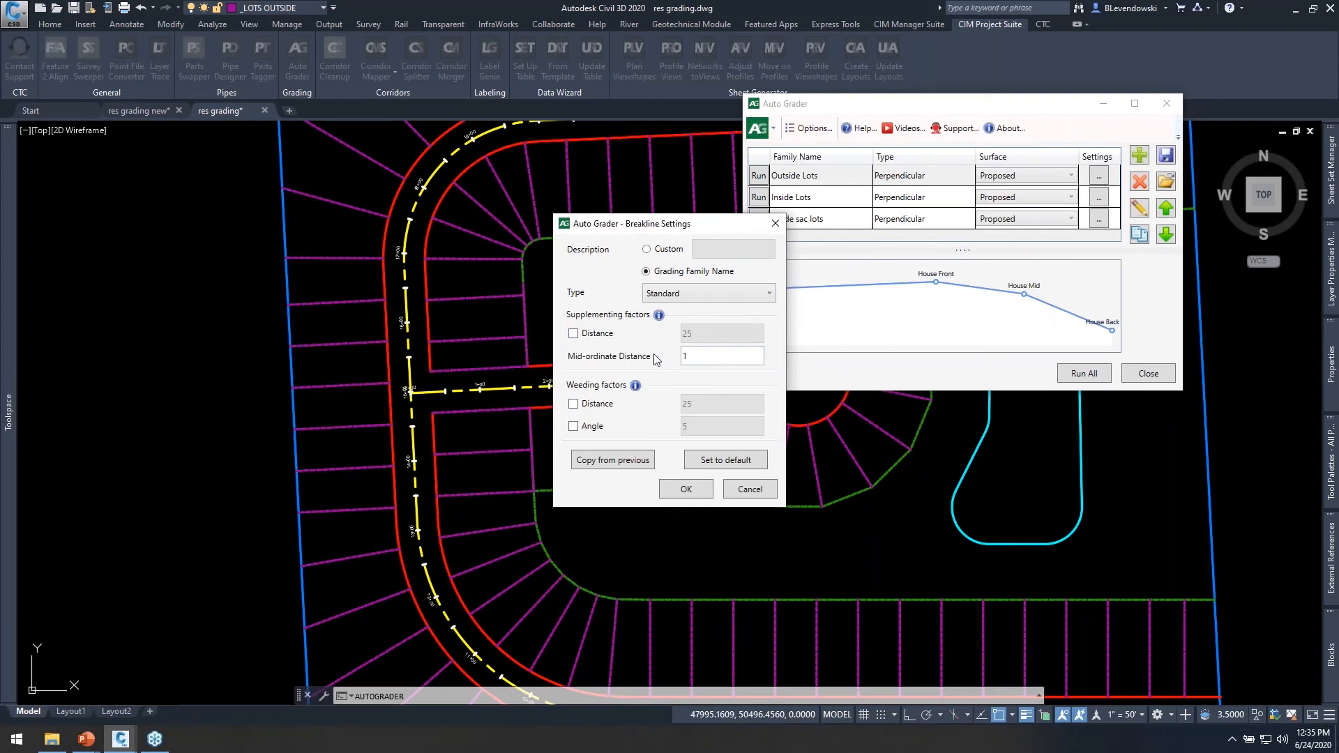
pyautogui.click(686, 488)
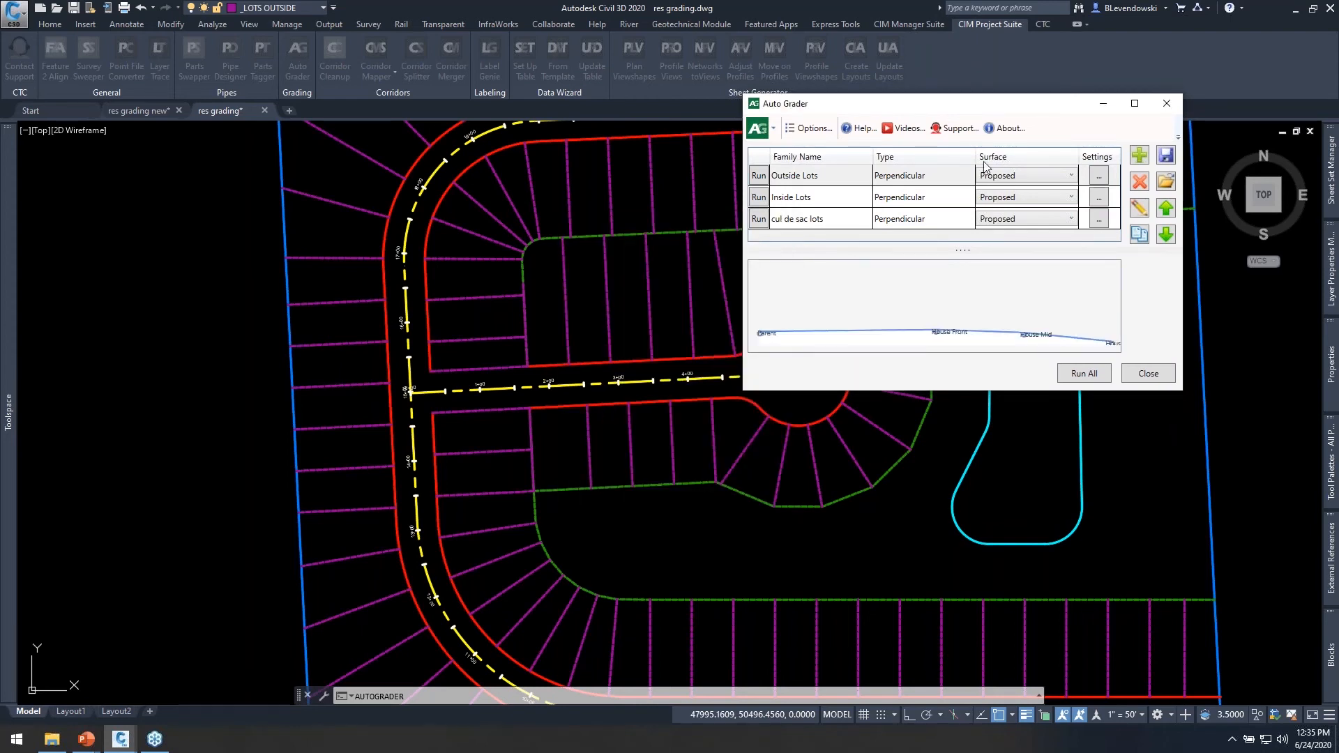
pyautogui.moveTo(989, 110); pyautogui.dragTo(1024, 87)
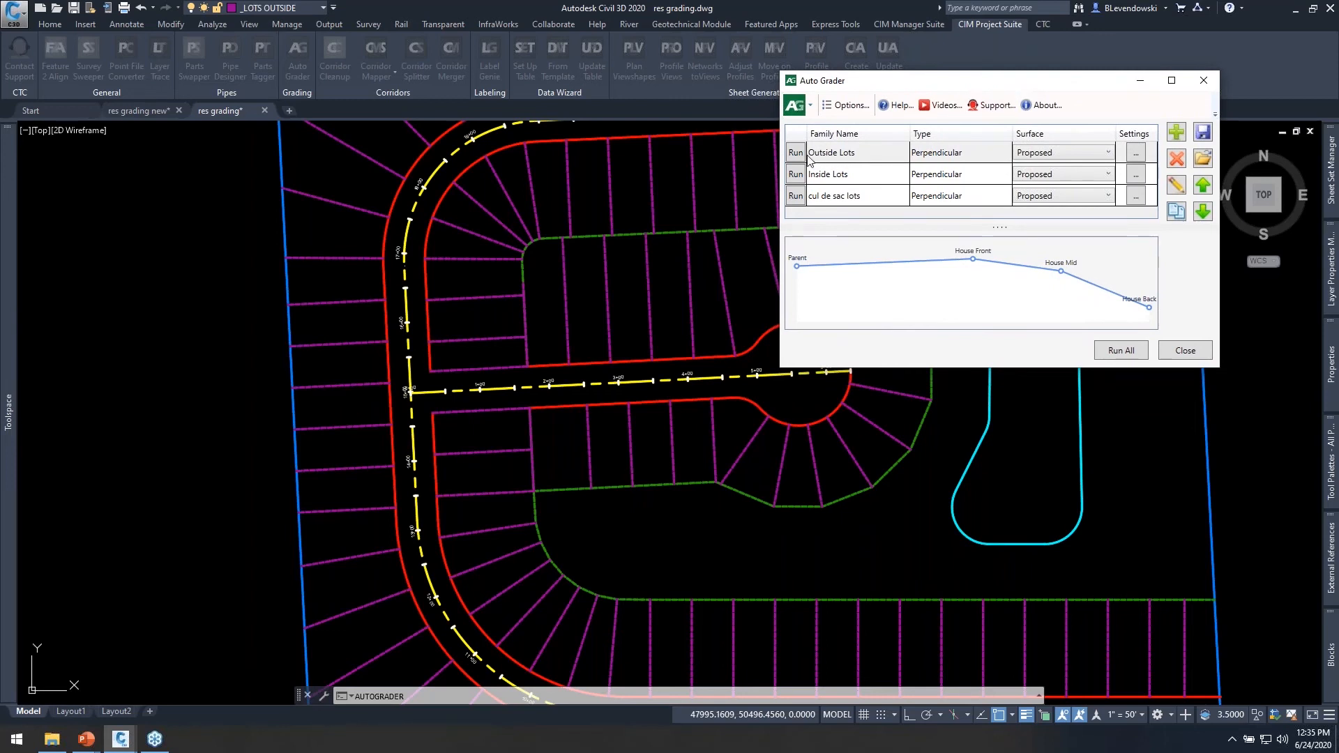
pyautogui.click(806, 156)
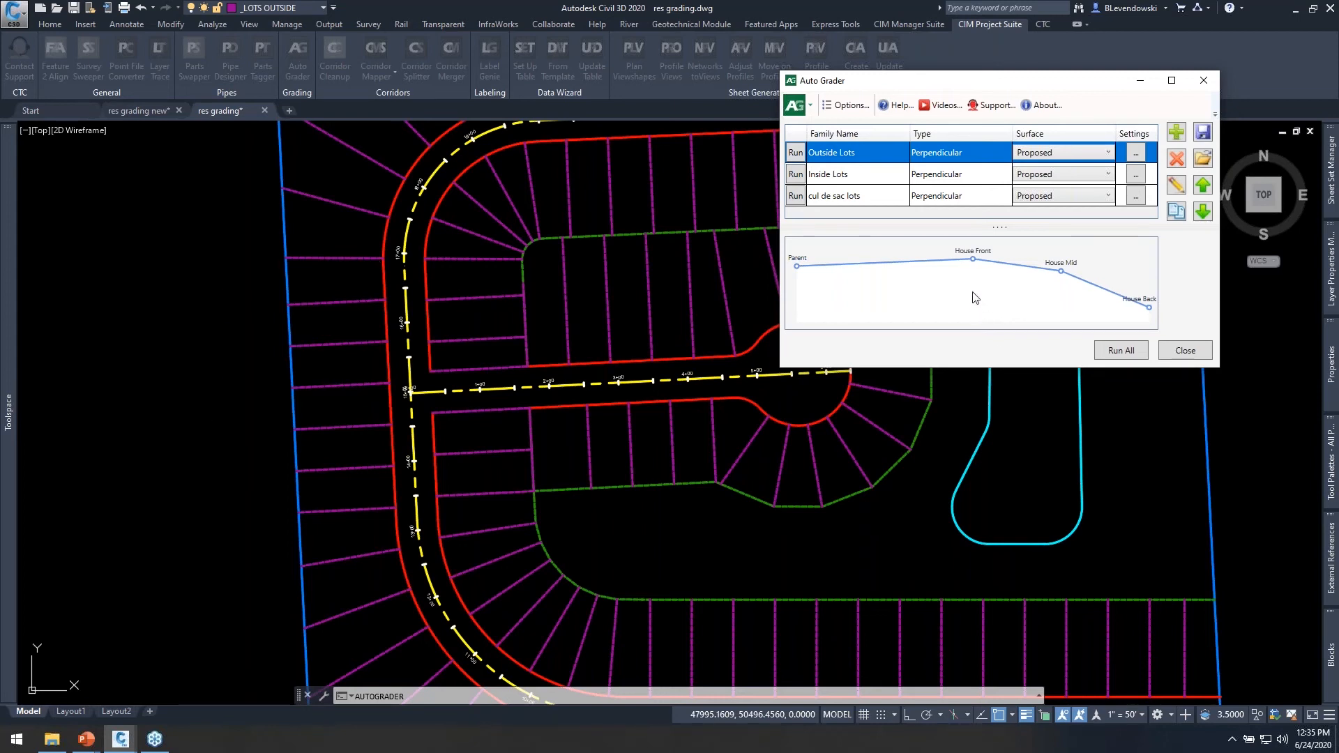
pyautogui.click(1189, 351)
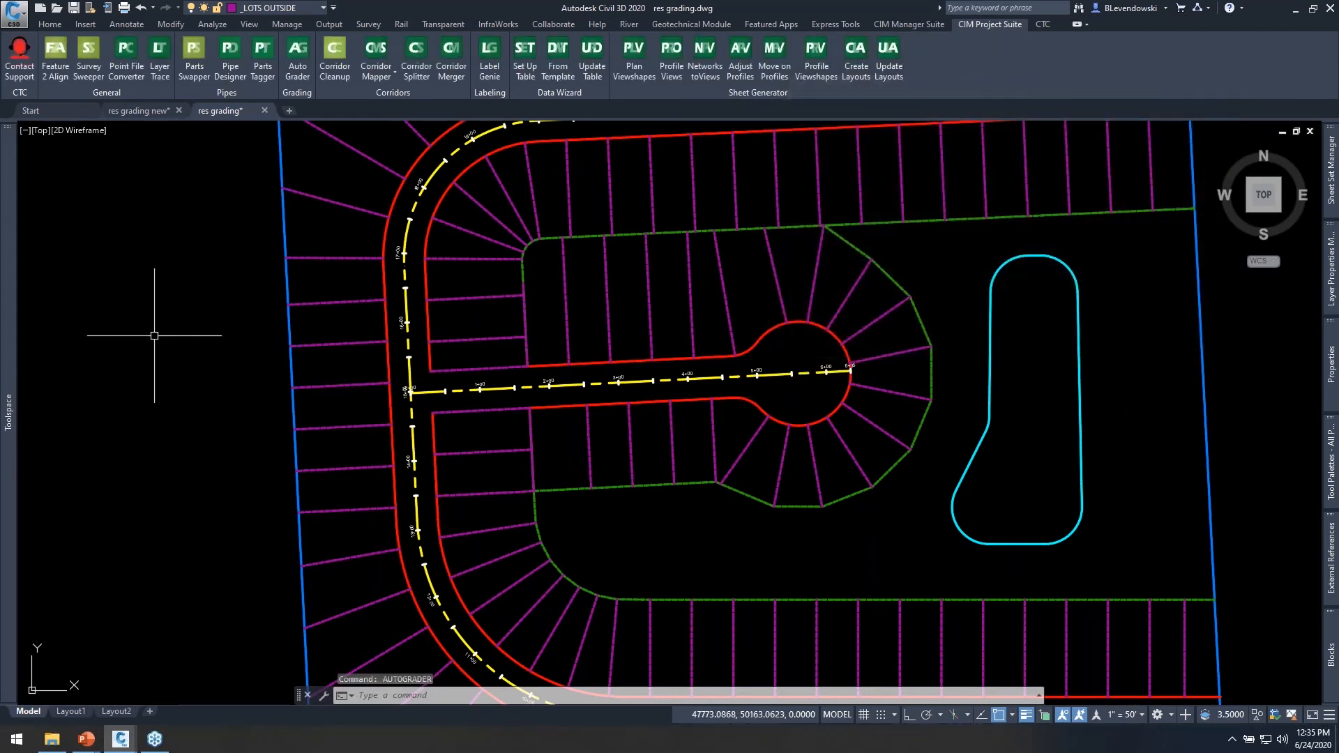
# Examine the style and definition options in the Proposed surface's properties, and return to the Auto Grader.
pyautogui.moveTo(10, 286)
pyautogui.click(98, 210)
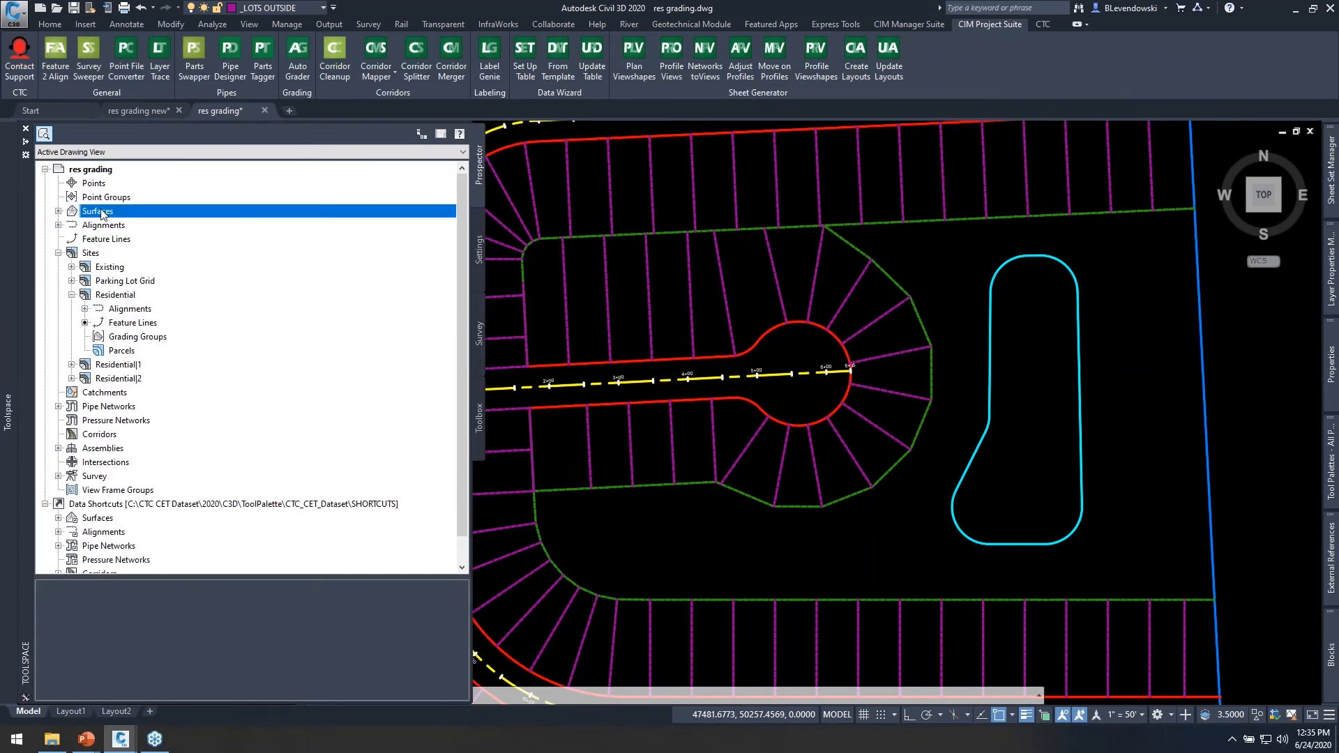
pyautogui.rightClick(113, 239)
pyautogui.click(174, 248)
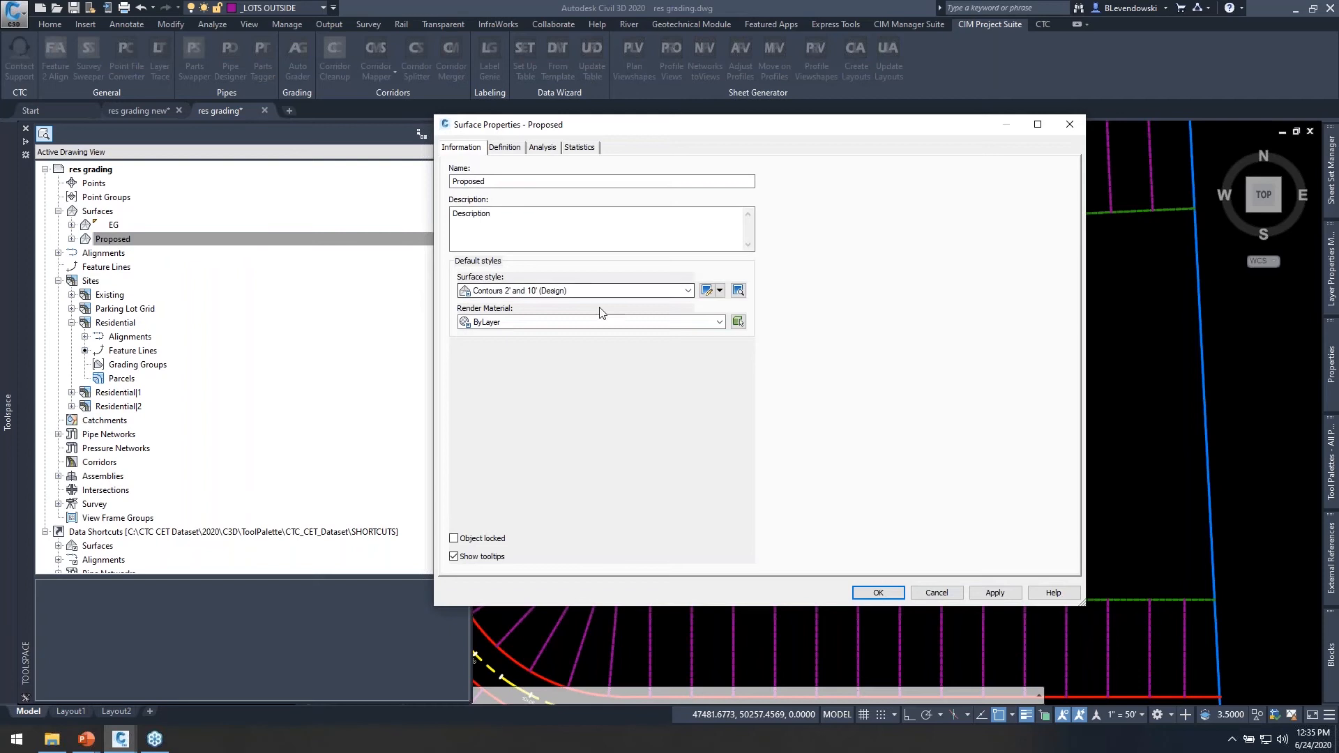
pyautogui.click(503, 149)
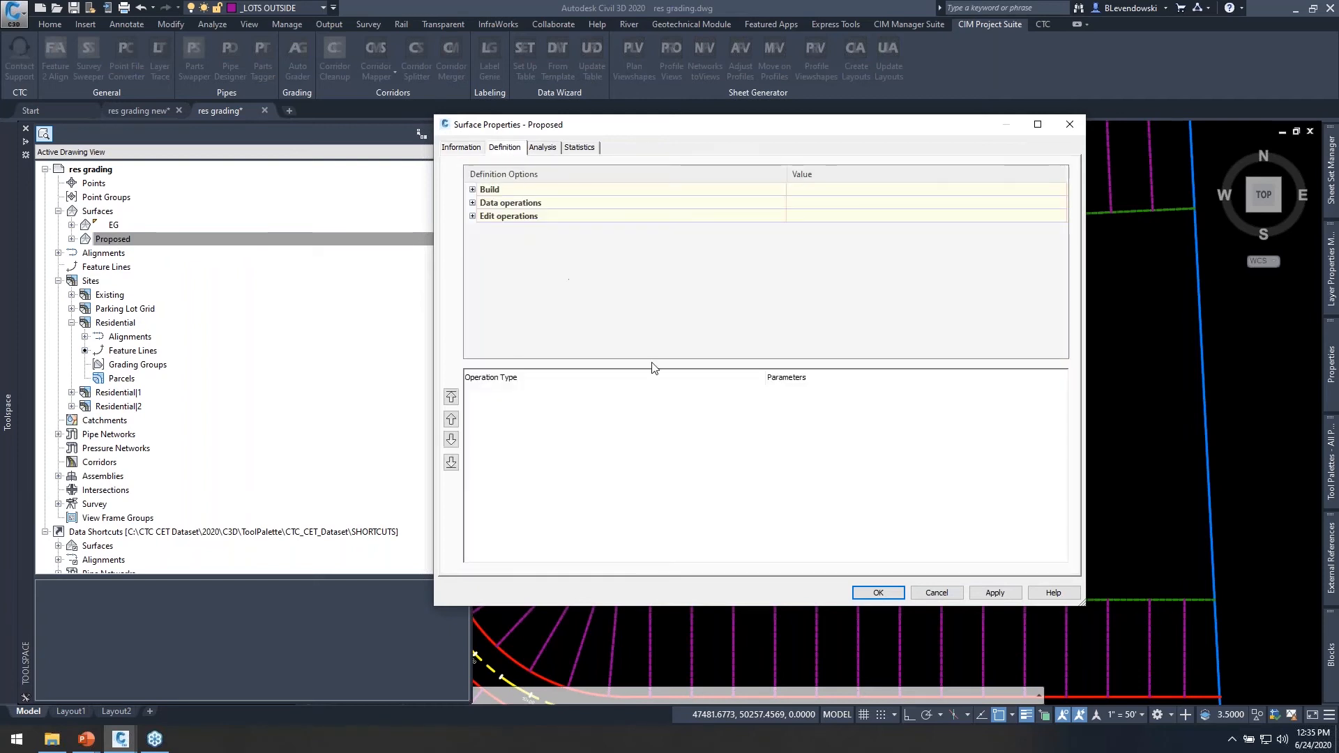
pyautogui.click(879, 592)
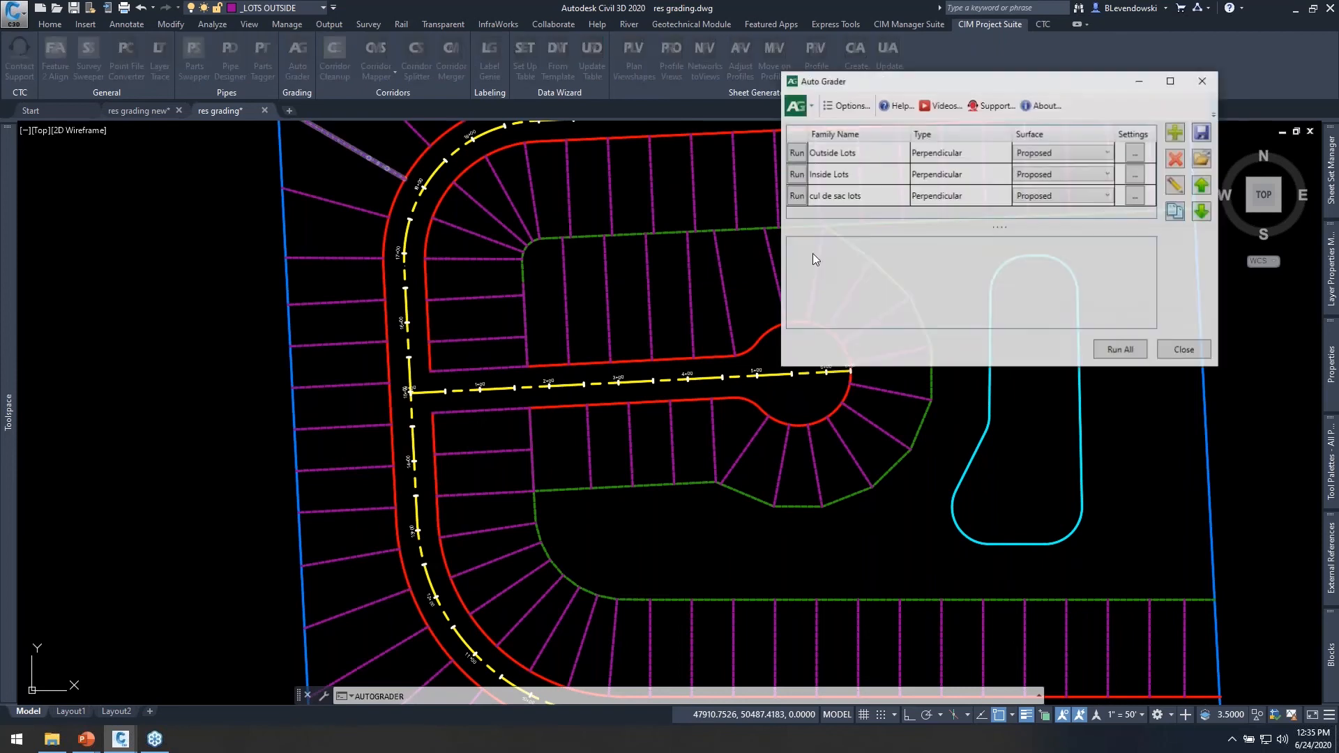
# Enable the supplementing distance of 25 in the Outside Lots family's breakline settings and accept them.
pyautogui.moveTo(972, 91); pyautogui.dragTo(903, 125)
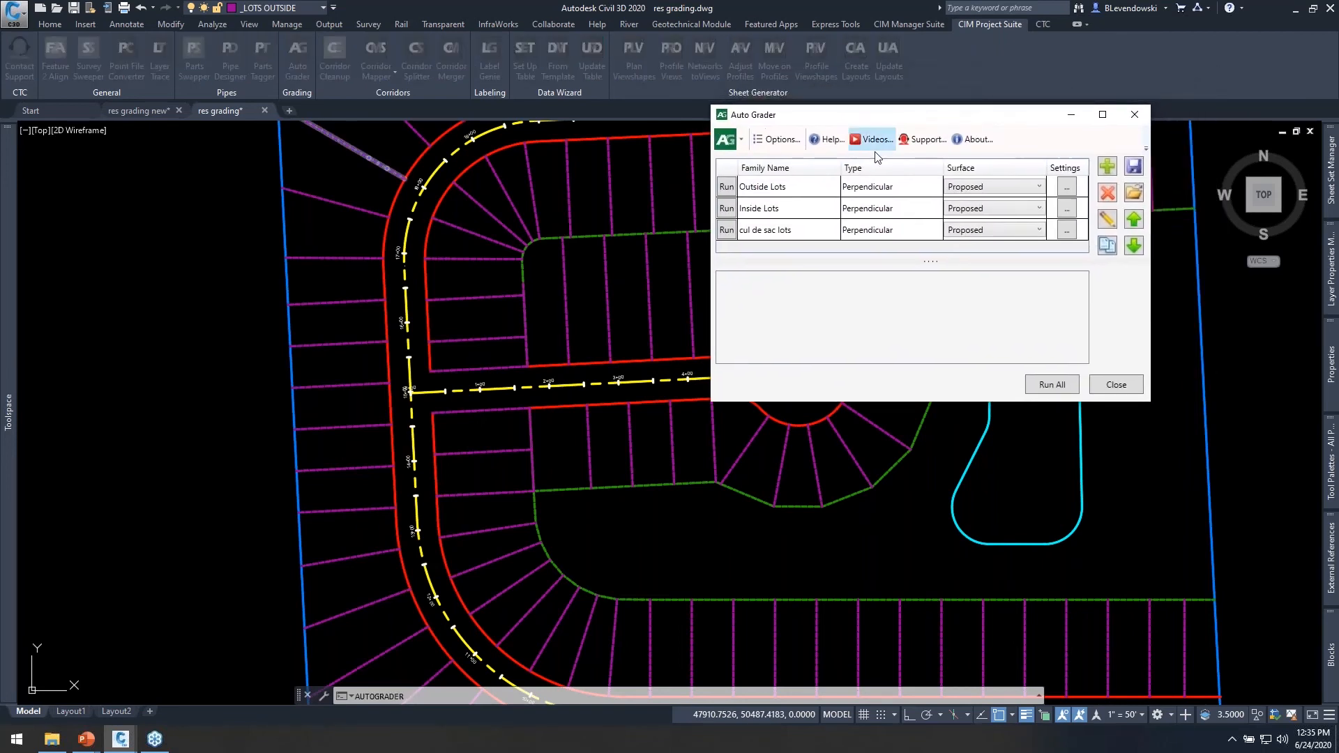
pyautogui.click(777, 187)
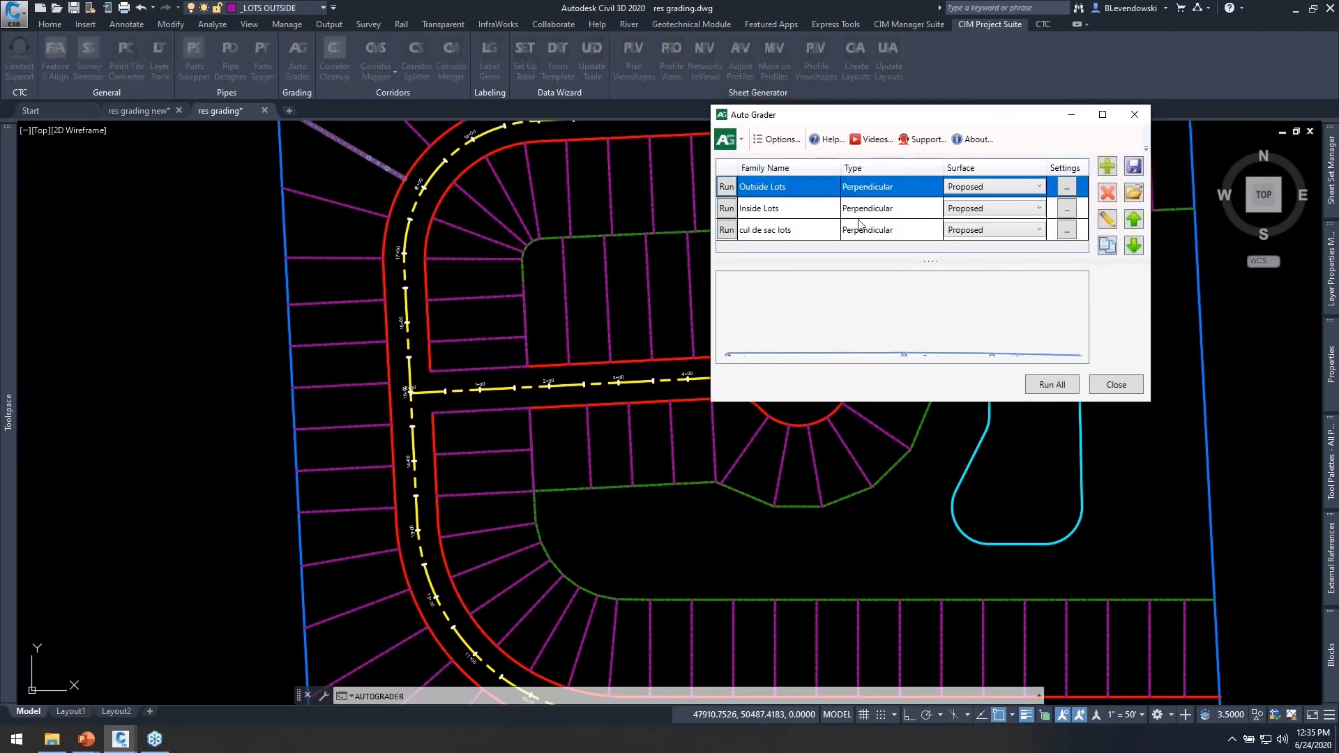
pyautogui.click(1066, 192)
pyautogui.click(574, 334)
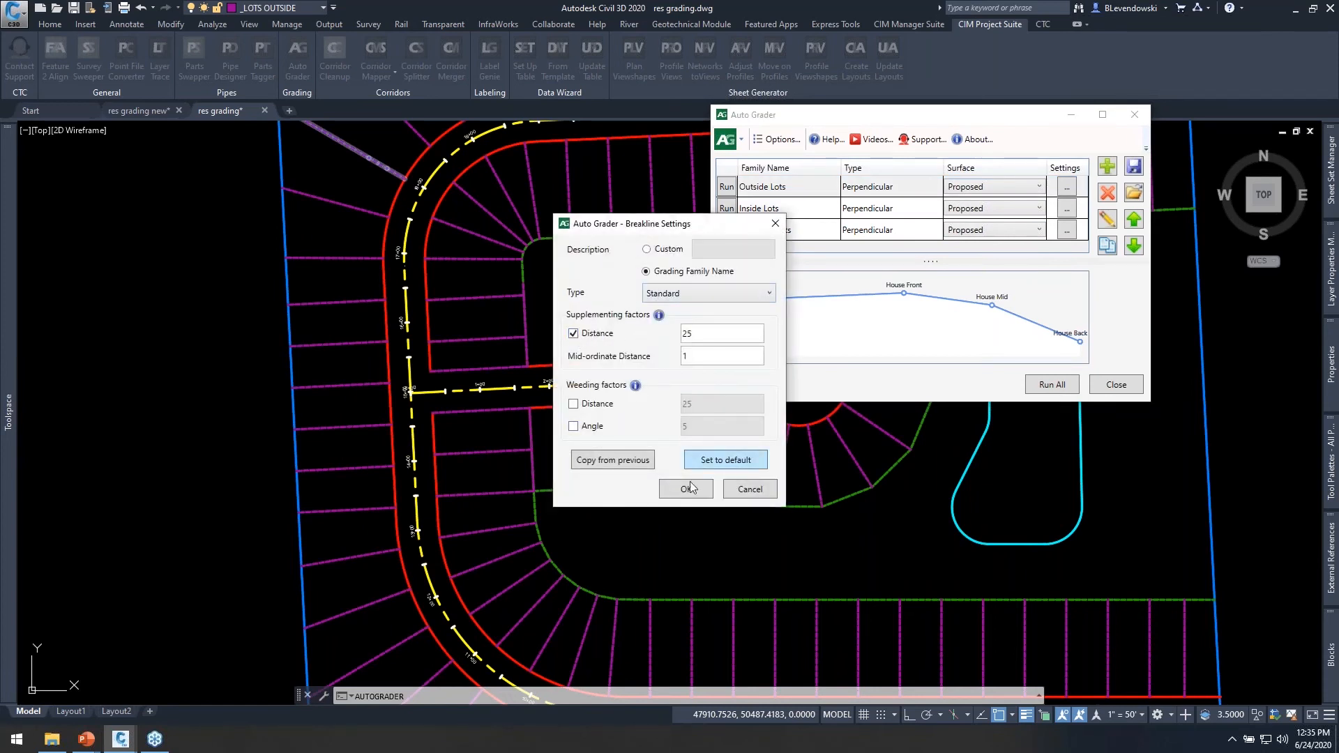
pyautogui.click(686, 489)
# Run the Outside Lots family, close the Auto Grader and regenerate the whole drawing.
pyautogui.moveTo(929, 120); pyautogui.dragTo(951, 106)
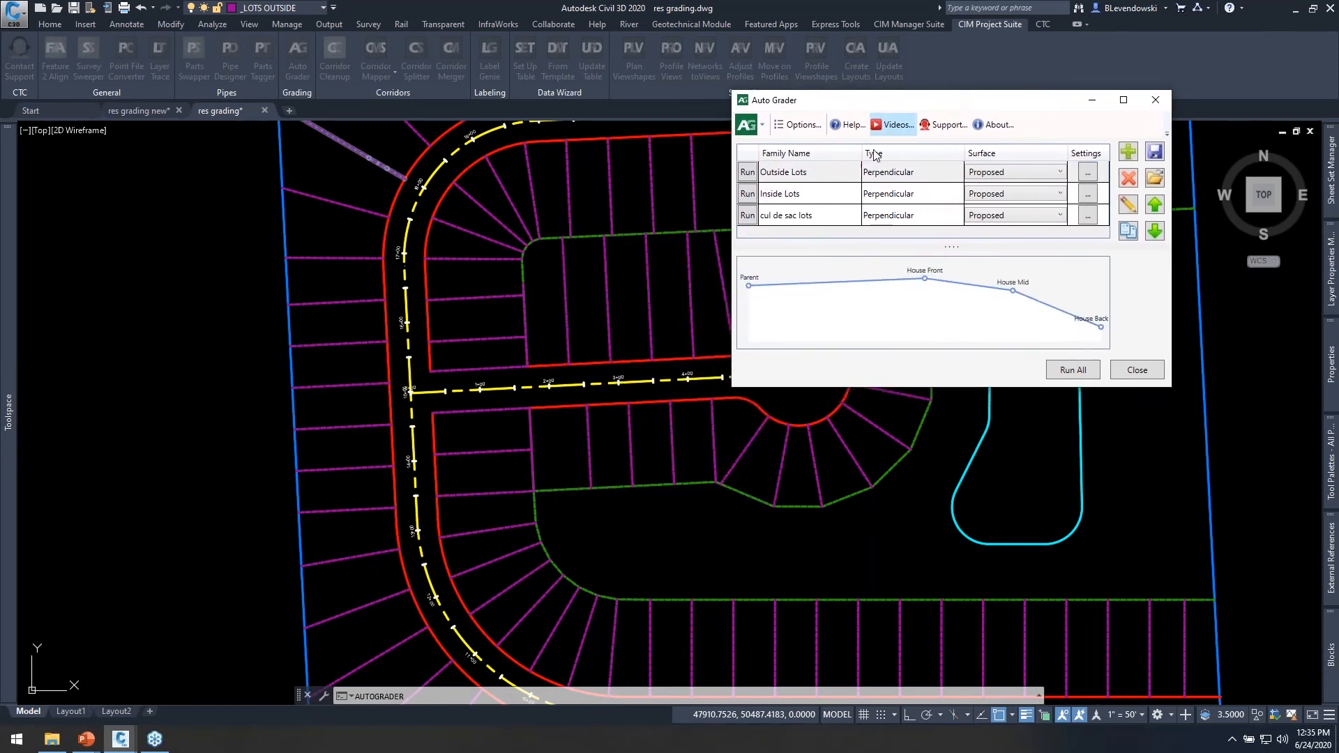
pyautogui.click(744, 173)
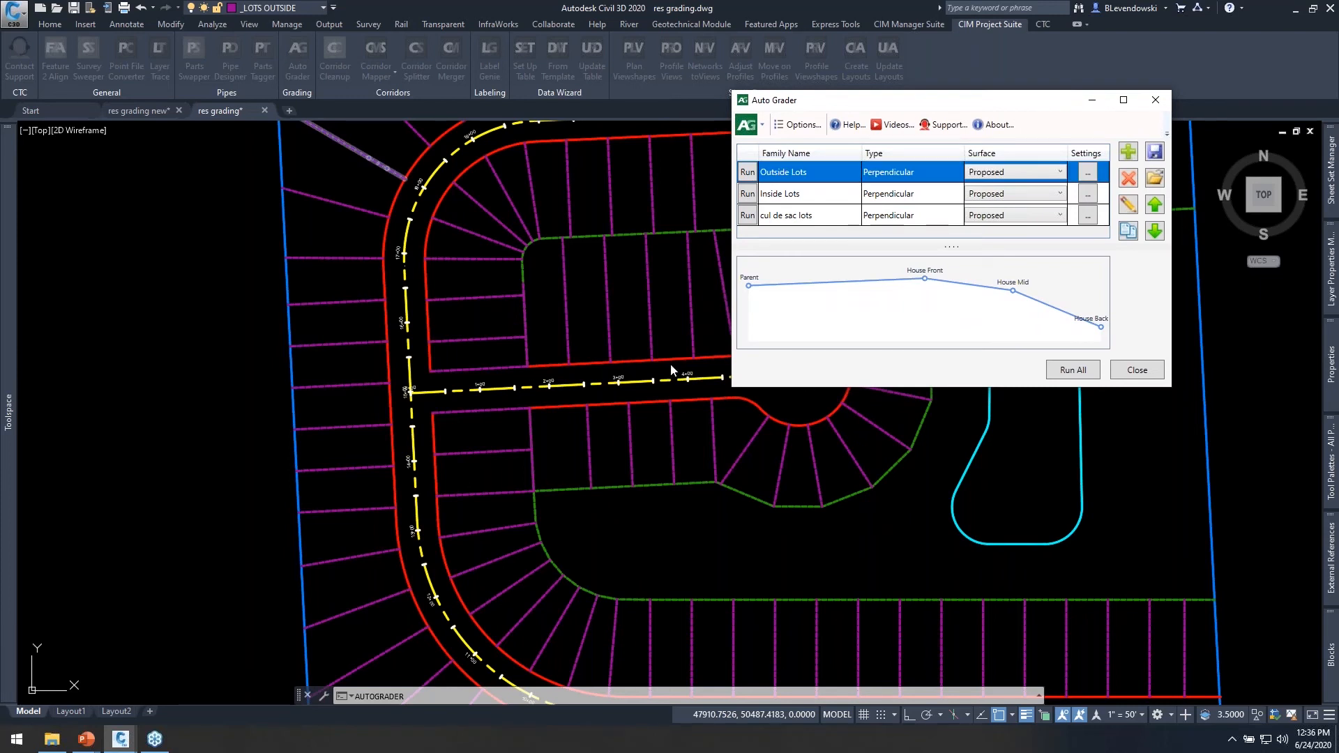
pyautogui.click(1135, 373)
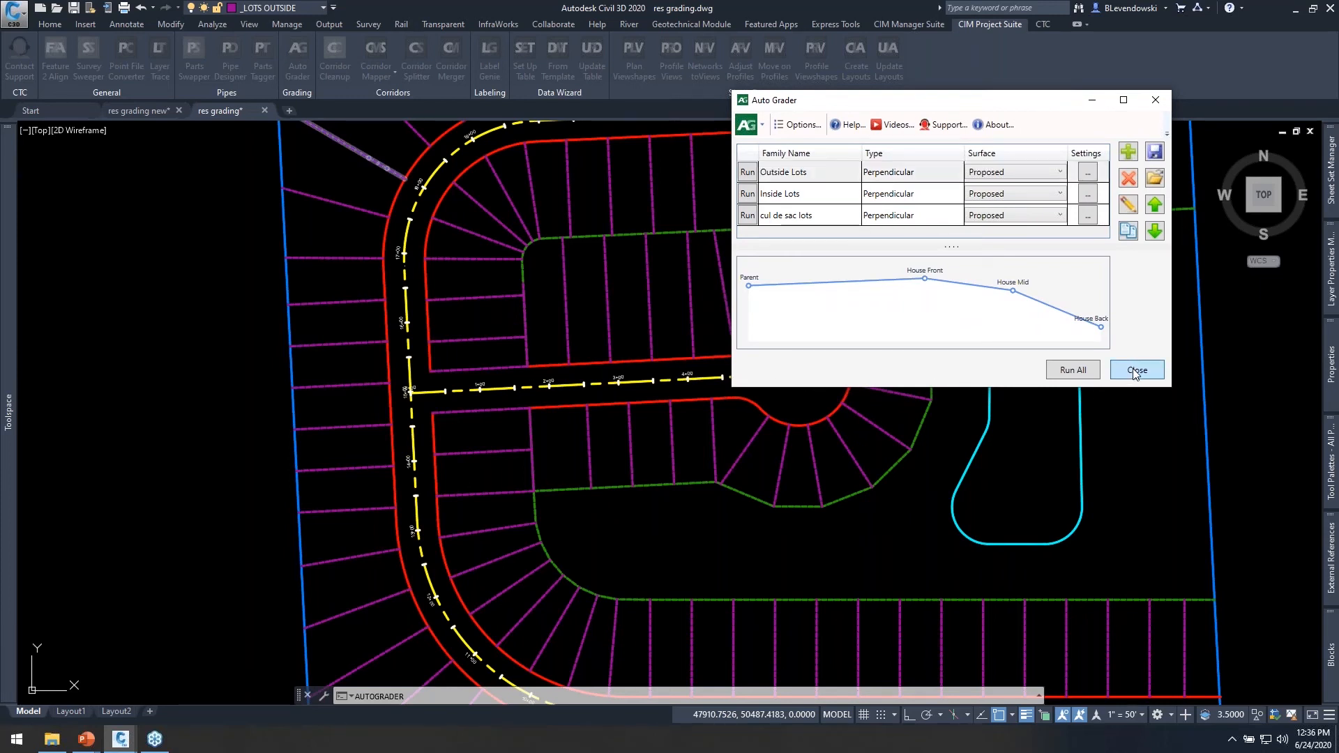
pyautogui.write('rea')
pyautogui.press('Return')
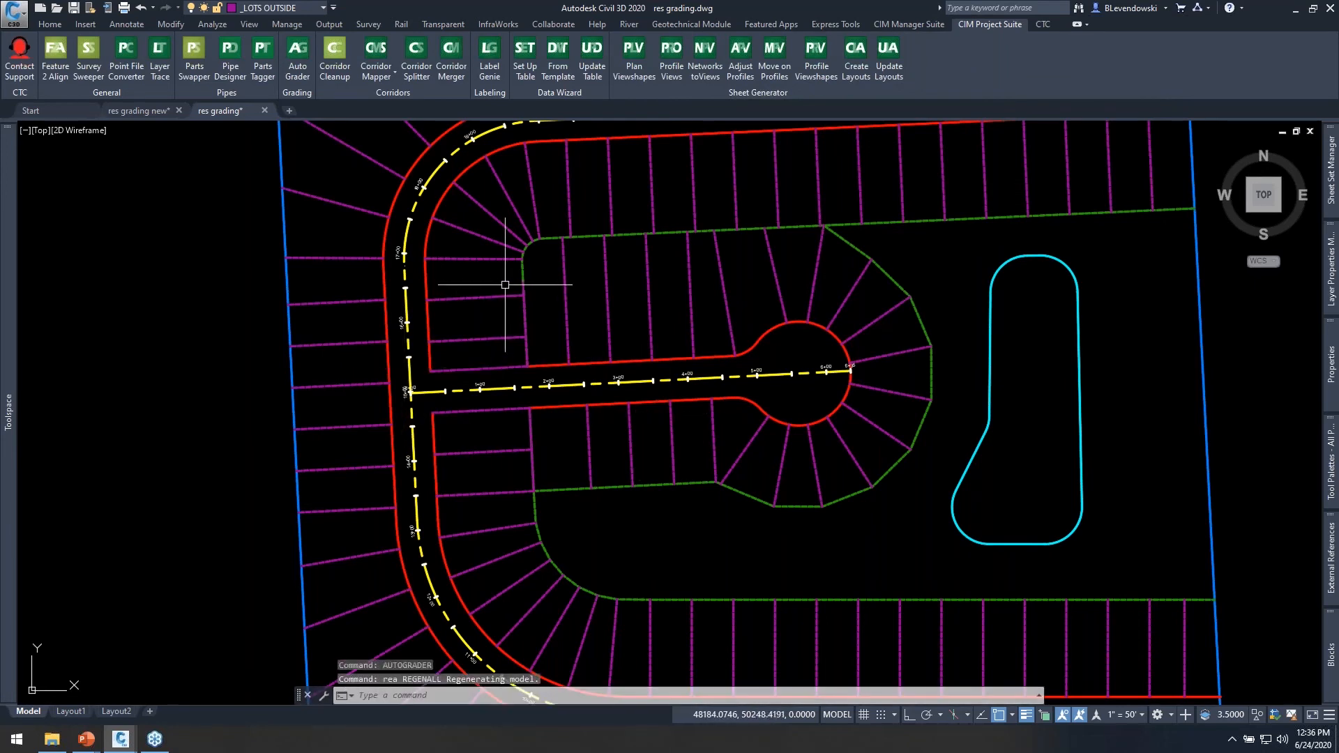
pyautogui.click(481, 207)
pyautogui.press('Escape')
pyautogui.click(481, 226)
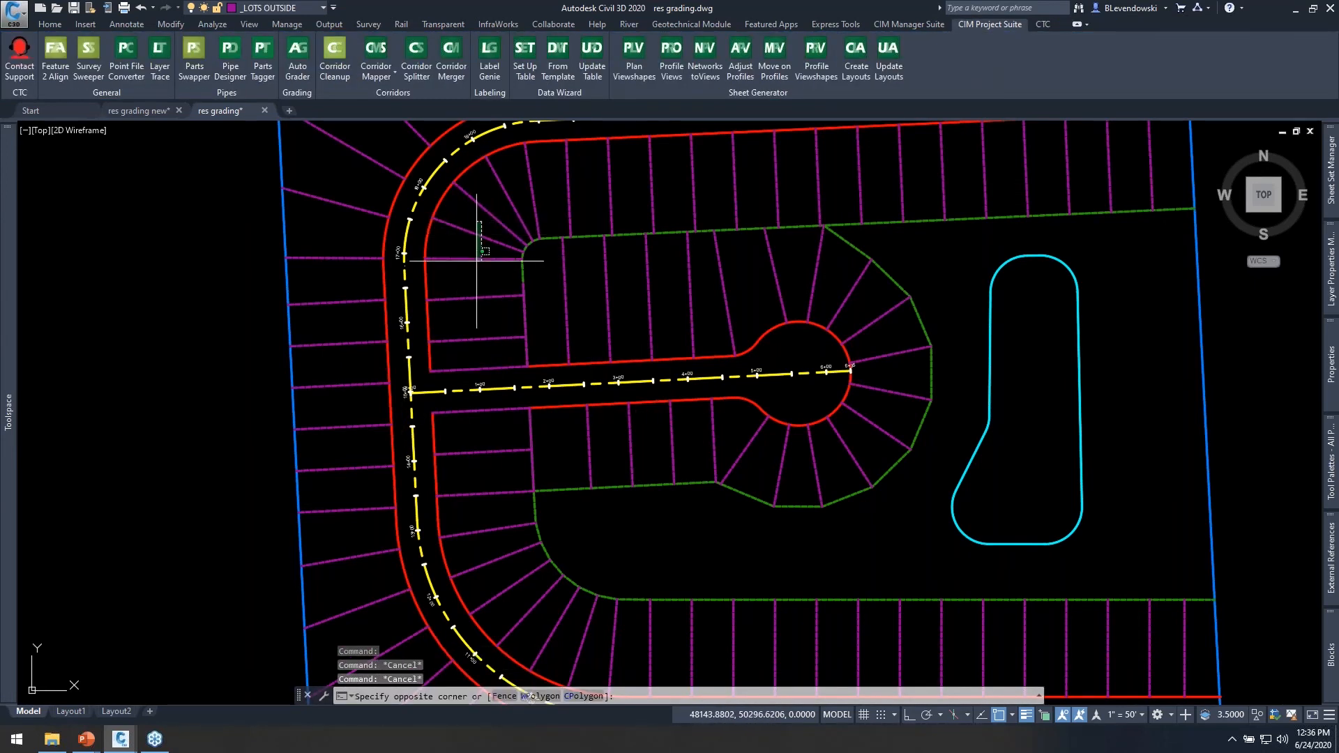
pyautogui.click(472, 271)
pyautogui.rightClick(515, 254)
pyautogui.click(579, 523)
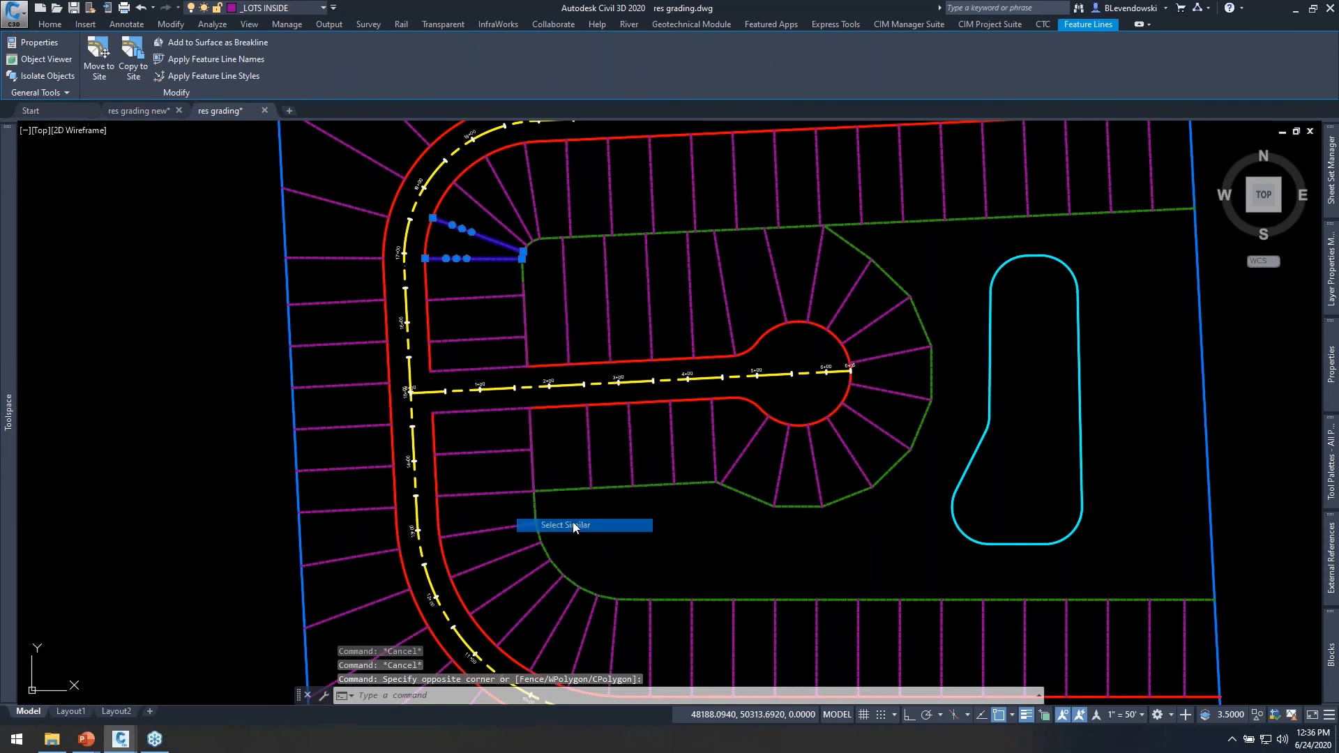
pyautogui.rightClick(338, 242)
pyautogui.click(413, 512)
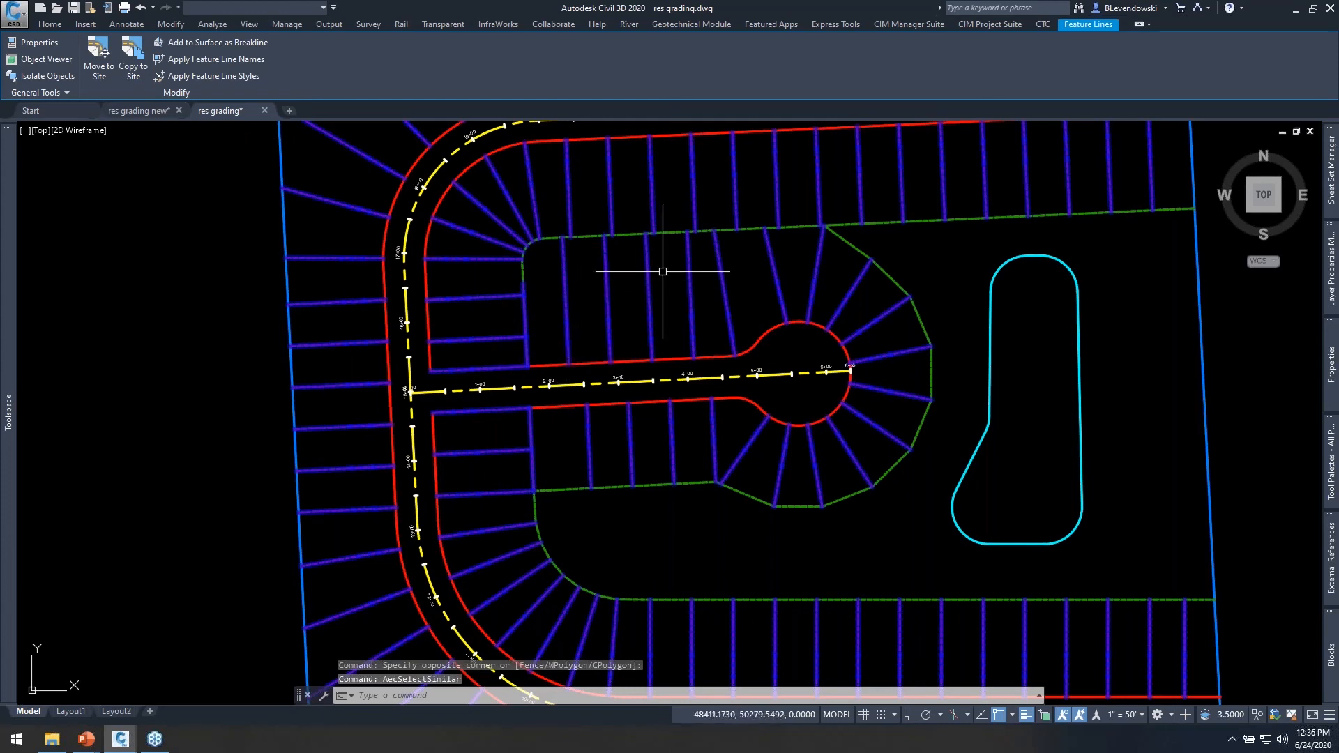
pyautogui.click(132, 110)
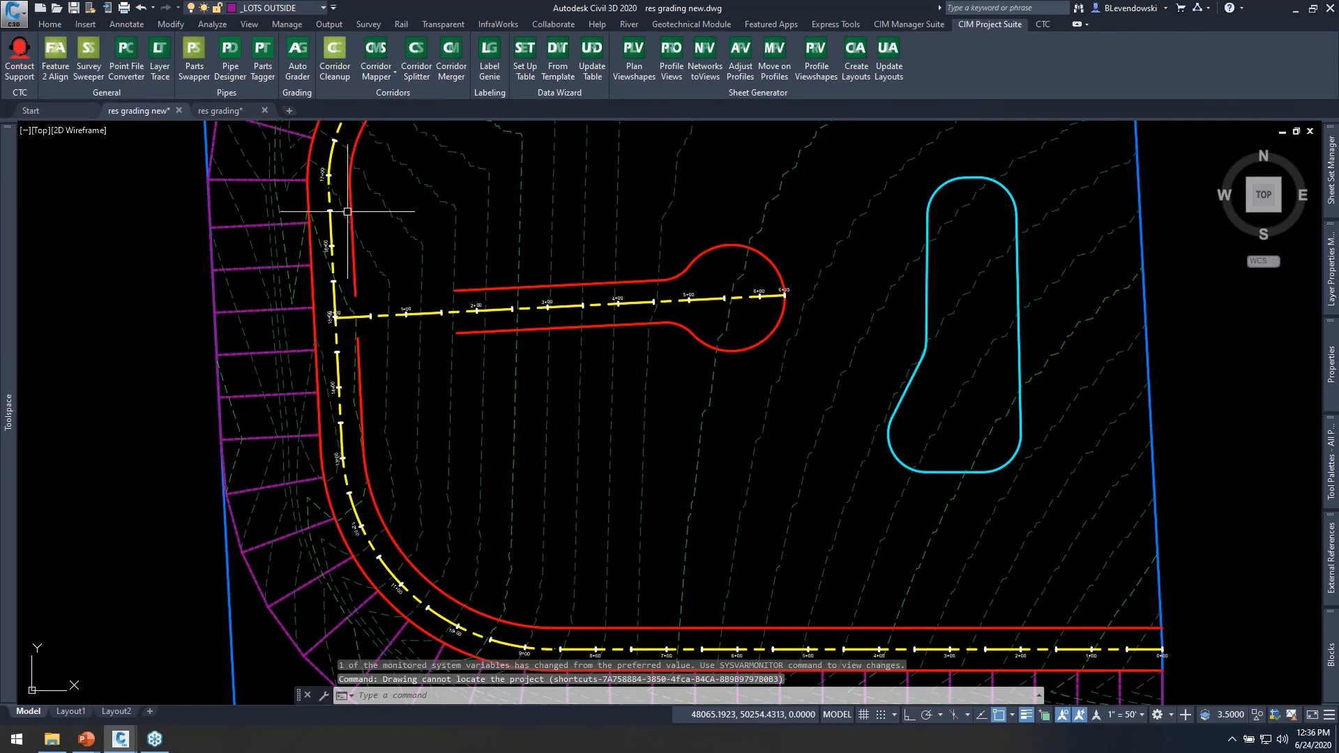
pyautogui.click(220, 110)
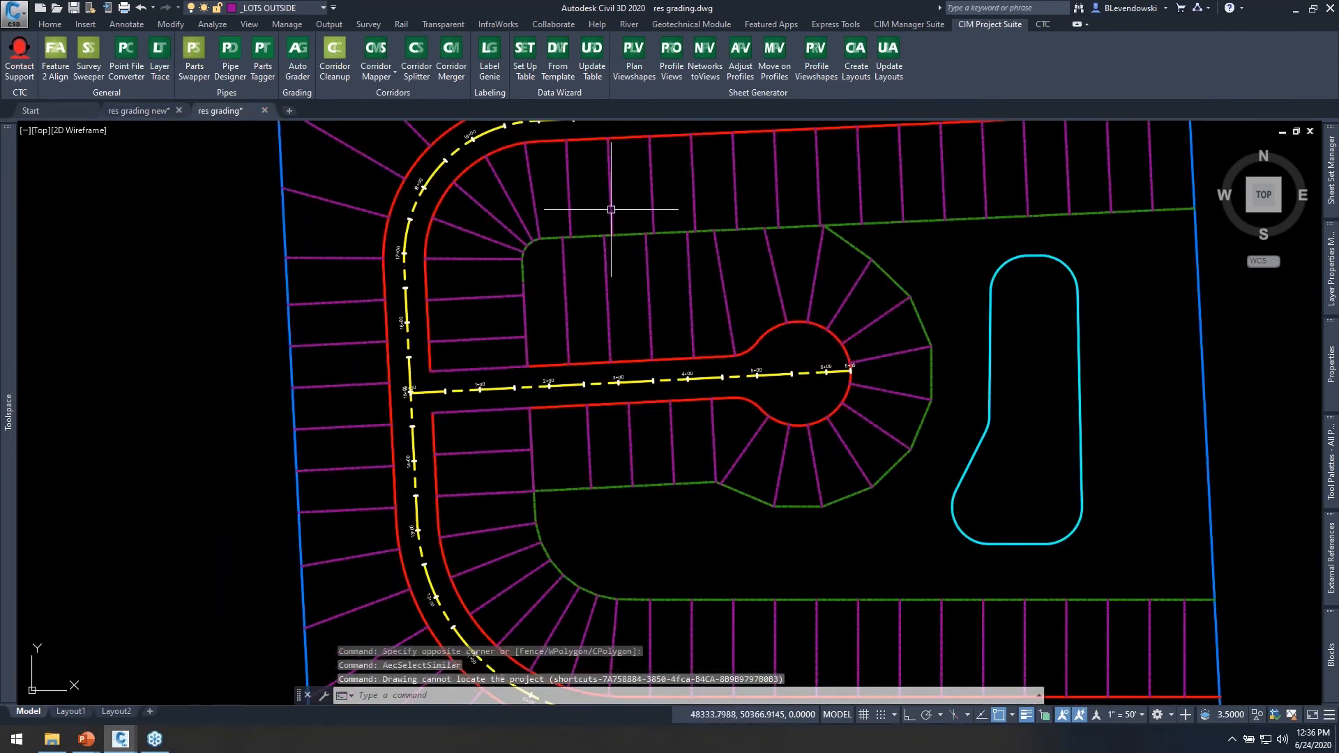
# Select all inside and outside lot feature lines in the drawing, using a few of each as samples for Select Similar.
pyautogui.click(630, 180)
pyautogui.click(527, 197)
pyautogui.click(625, 297)
pyautogui.click(481, 350)
pyautogui.click(491, 286)
pyautogui.click(466, 341)
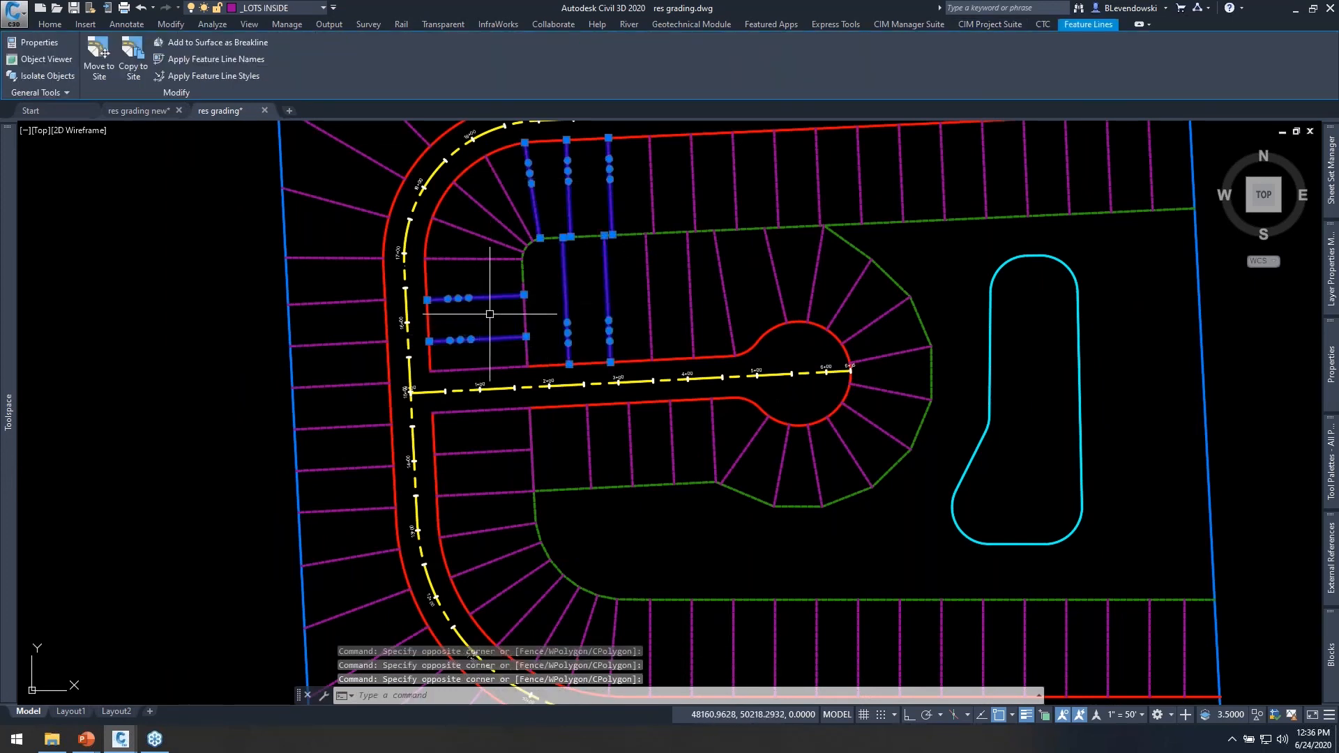
pyautogui.rightClick(491, 316)
pyautogui.click(548, 584)
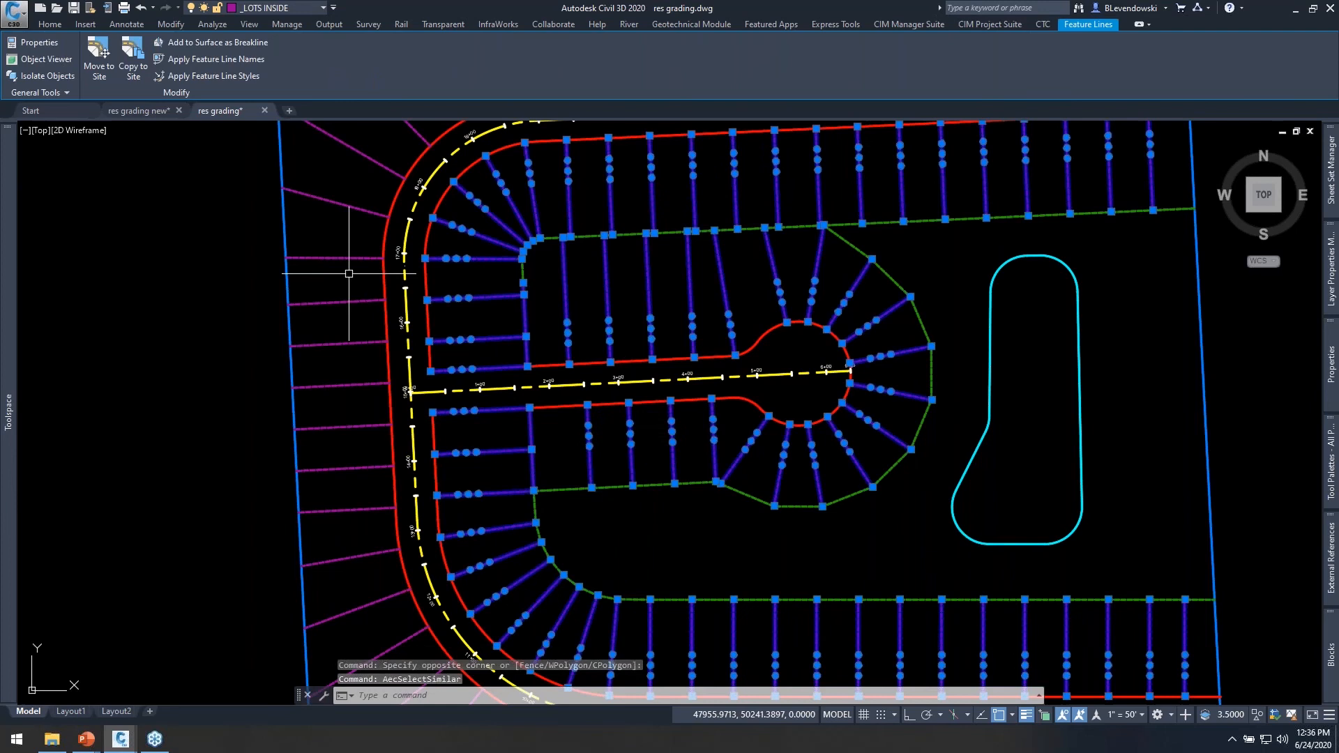
pyautogui.rightClick(380, 273)
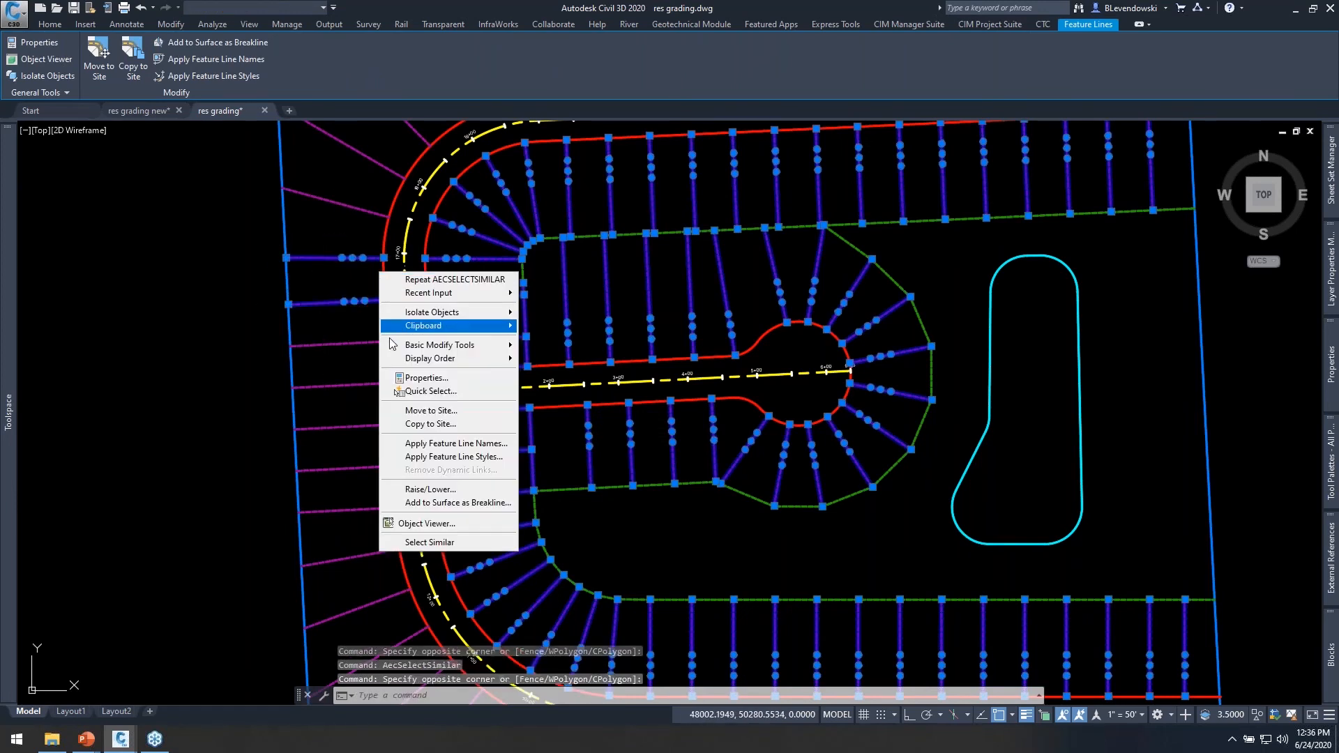
pyautogui.click(430, 541)
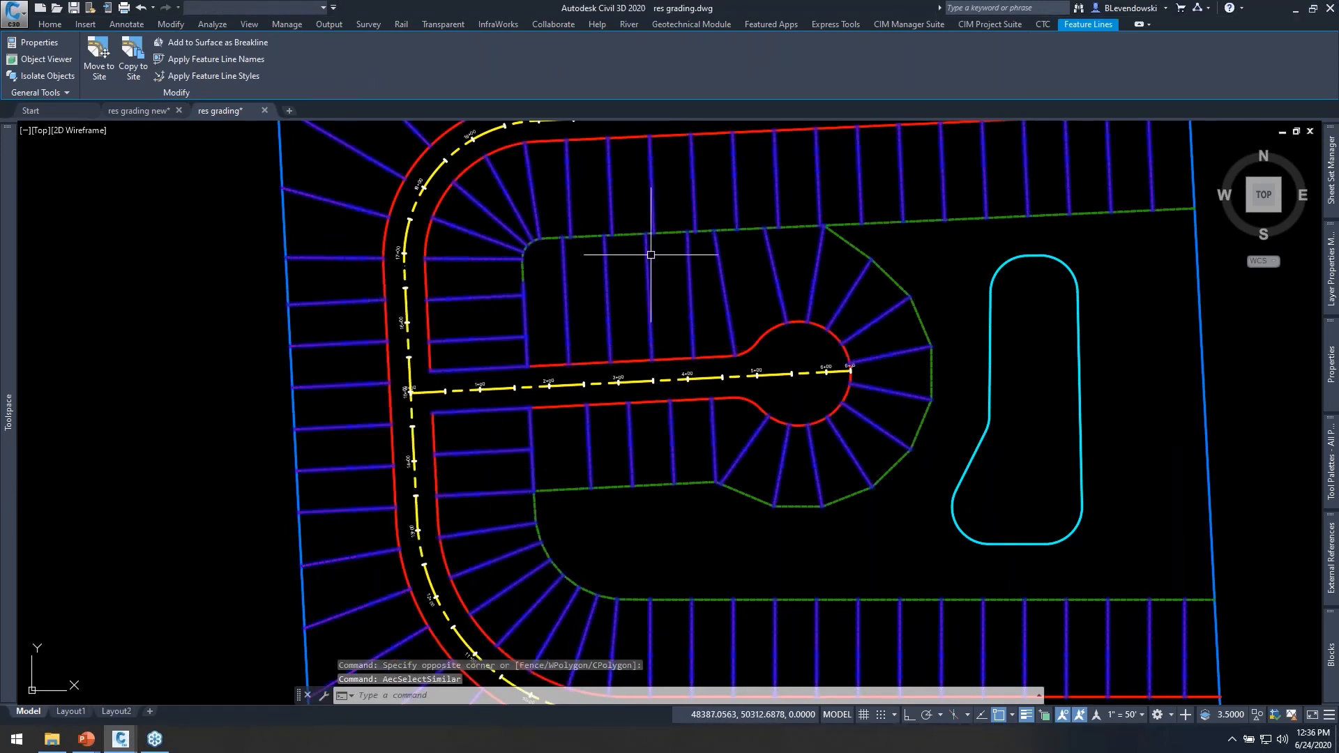
# Add the selected lot lines to the Proposed surface as standard breaklines with a 10.00' supplementing distance and 0.10' mid-ordinate distance.
pyautogui.rightClick(699, 244)
pyautogui.click(760, 474)
pyautogui.click(592, 239)
pyautogui.click(564, 264)
pyautogui.click(613, 279)
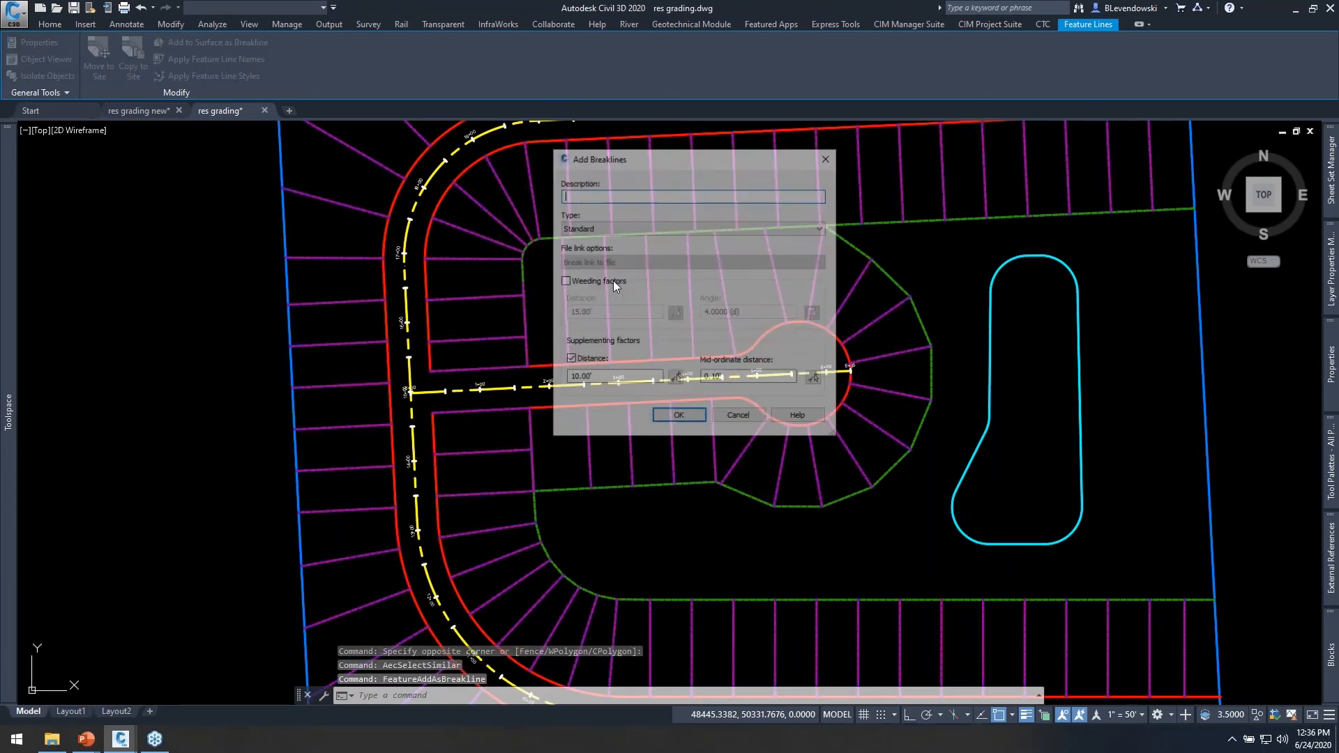
pyautogui.click(678, 418)
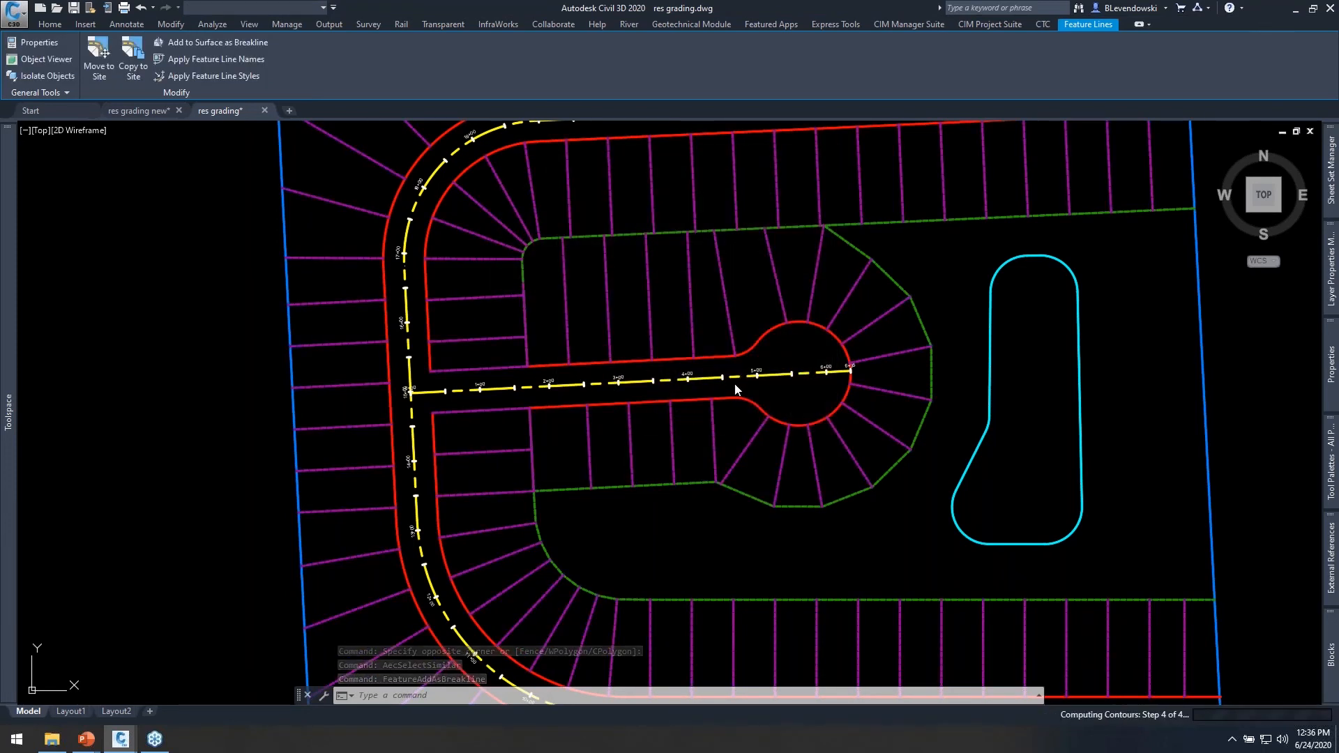
# Add the blue property boundary feature line to the surface as a standard breakline with 10.00' supplementing and 0.10' mid-ordinate distances.
pyautogui.moveTo(864, 301)
pyautogui.mouseDown(button='middle')
pyautogui.moveTo(705, 349)
pyautogui.moveTo(682, 379)
pyautogui.mouseUp(button='middle')
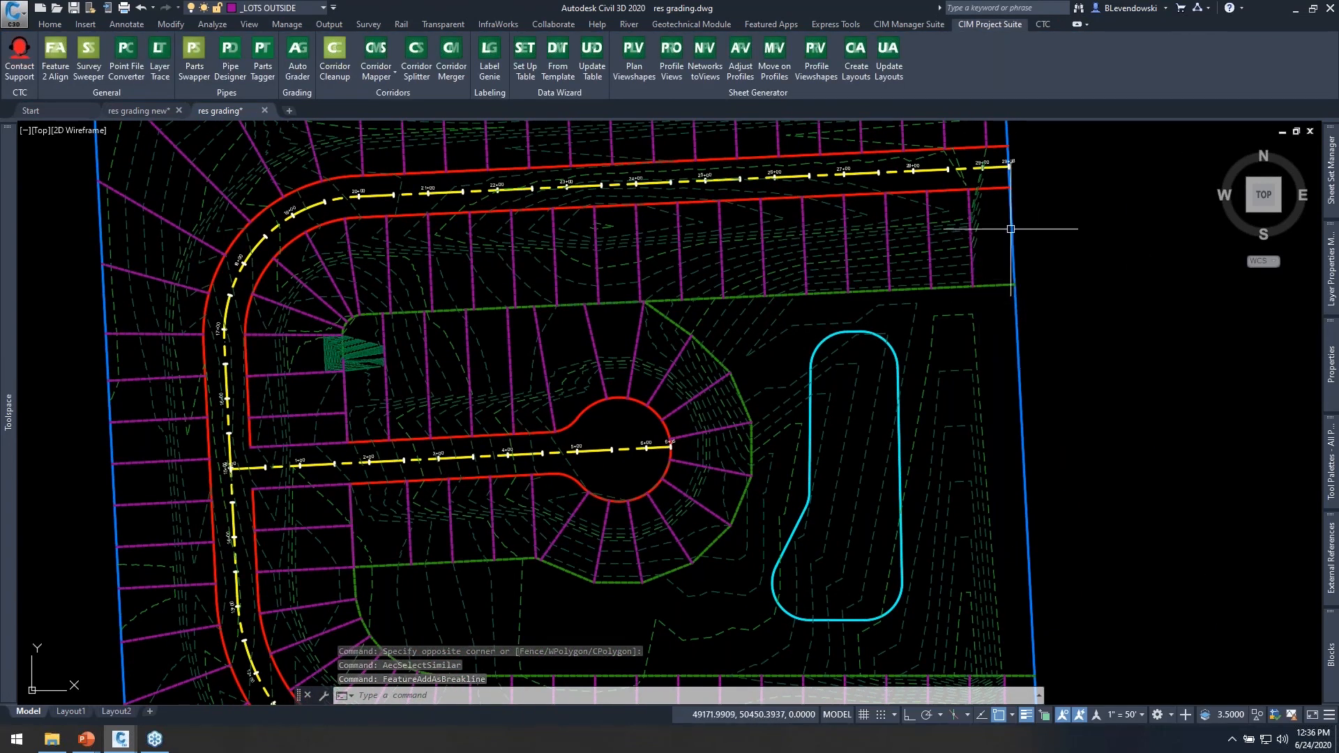
pyautogui.moveTo(1010, 407); pyautogui.dragTo(1038, 319, button='middle')
pyautogui.click(1046, 300)
pyautogui.rightClick(1080, 282)
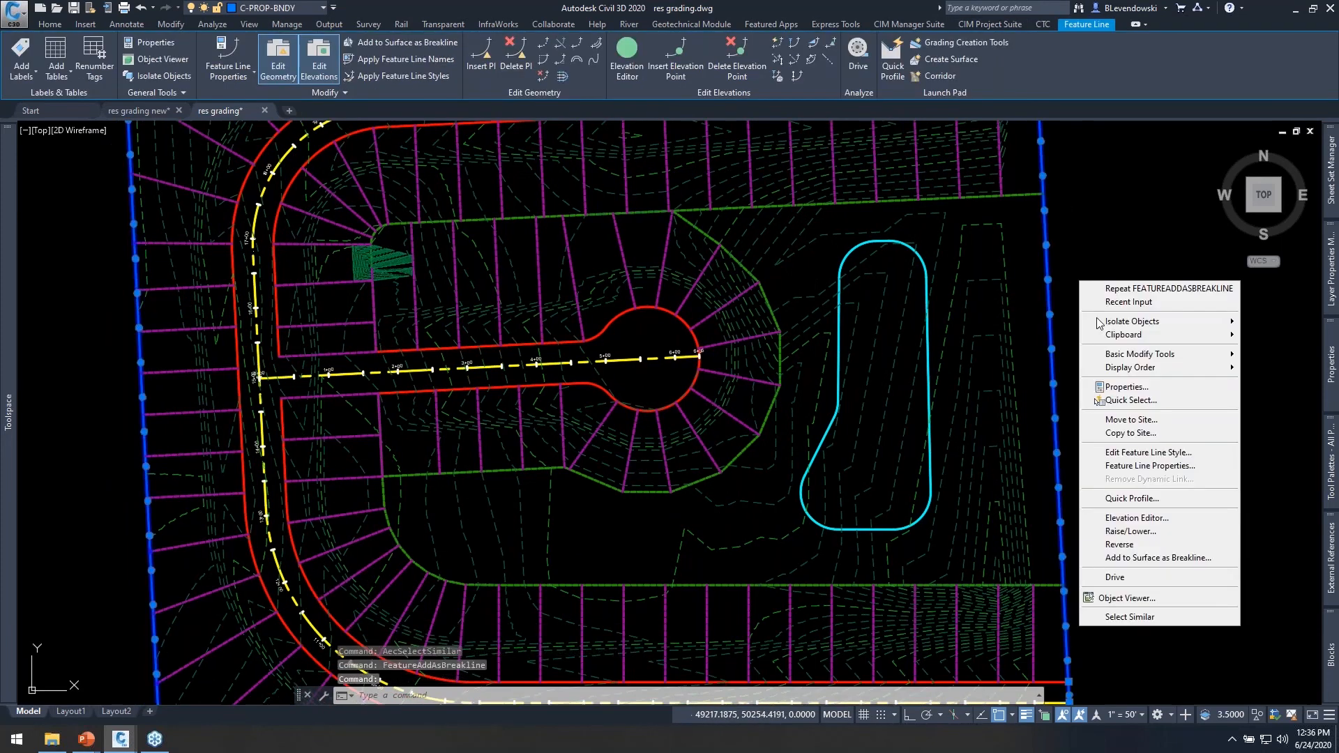
pyautogui.click(1143, 558)
pyautogui.click(598, 275)
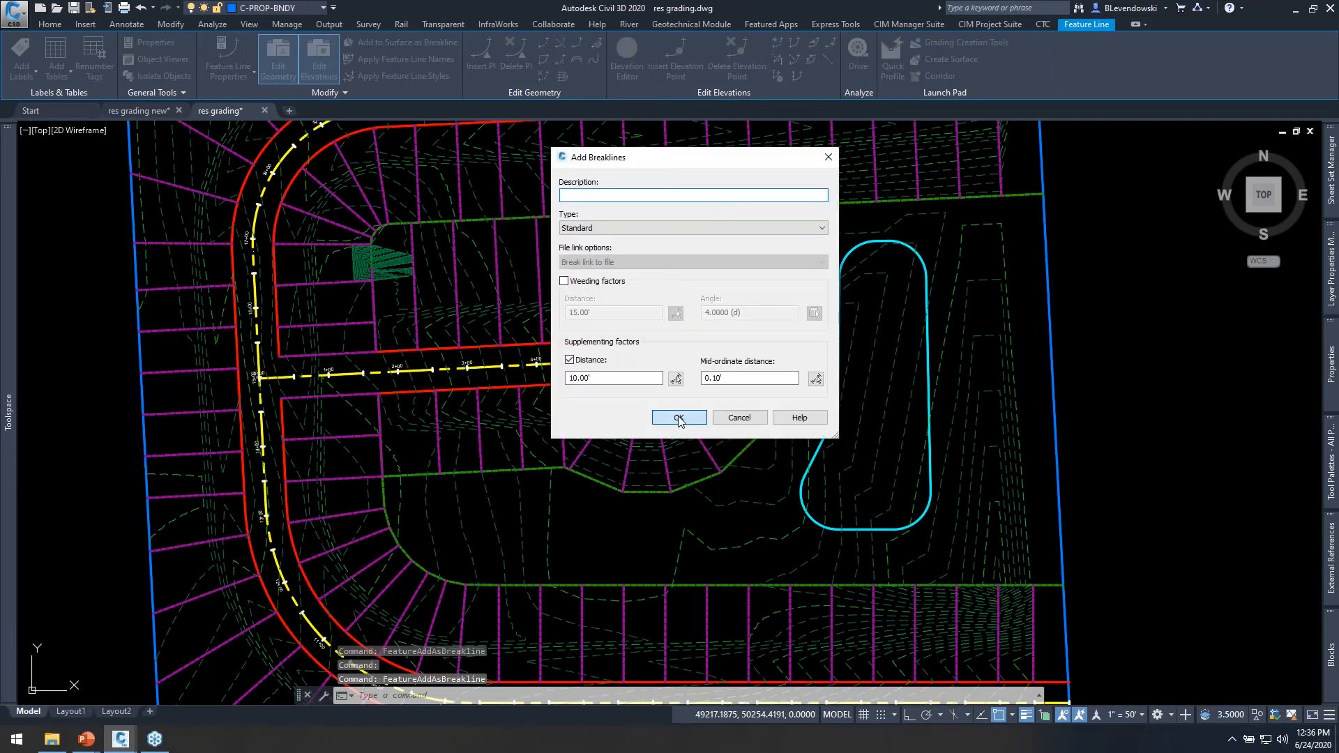
pyautogui.click(679, 417)
# Select all green rear lot feature lines and add them to the Proposed surface as standard breaklines with a 10.00' supplementing distance.
pyautogui.moveTo(499, 503)
pyautogui.mouseDown(button='middle')
pyautogui.moveTo(499, 437)
pyautogui.moveTo(528, 355)
pyautogui.mouseUp(button='middle')
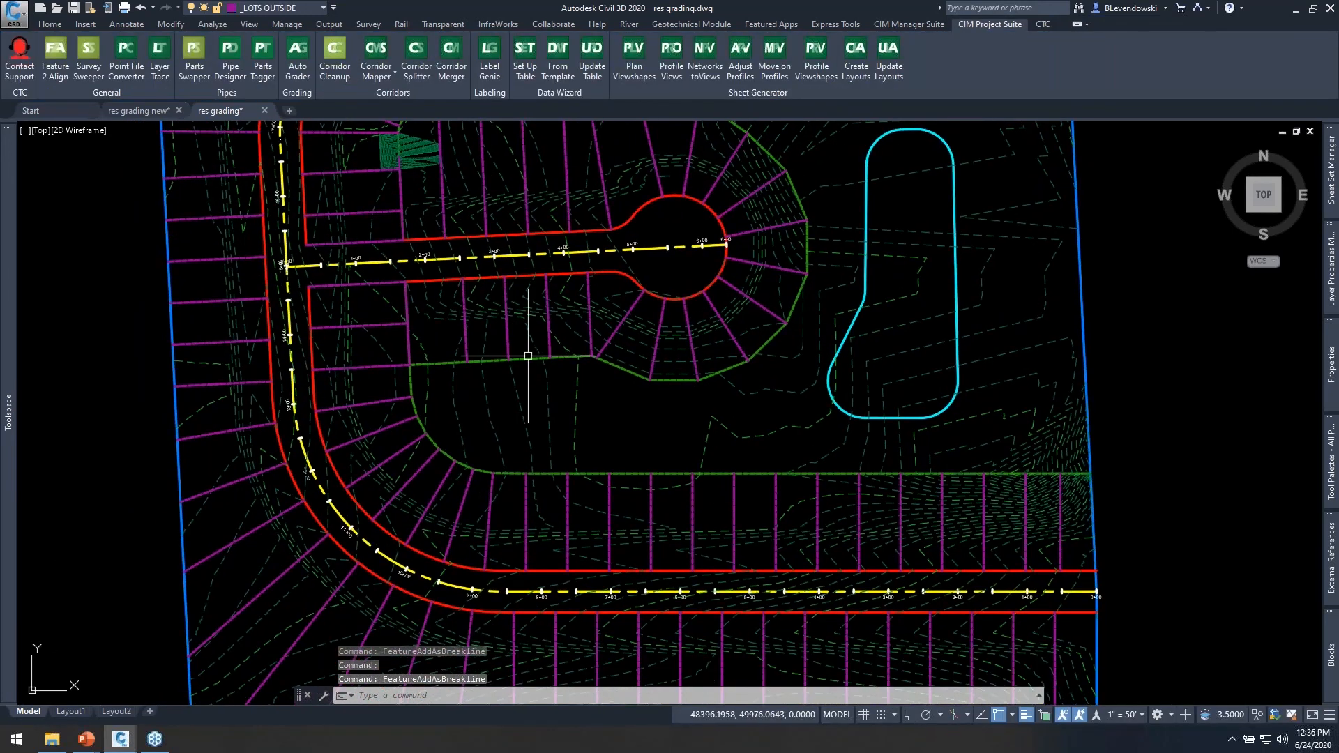
pyautogui.click(551, 357)
pyautogui.rightClick(632, 410)
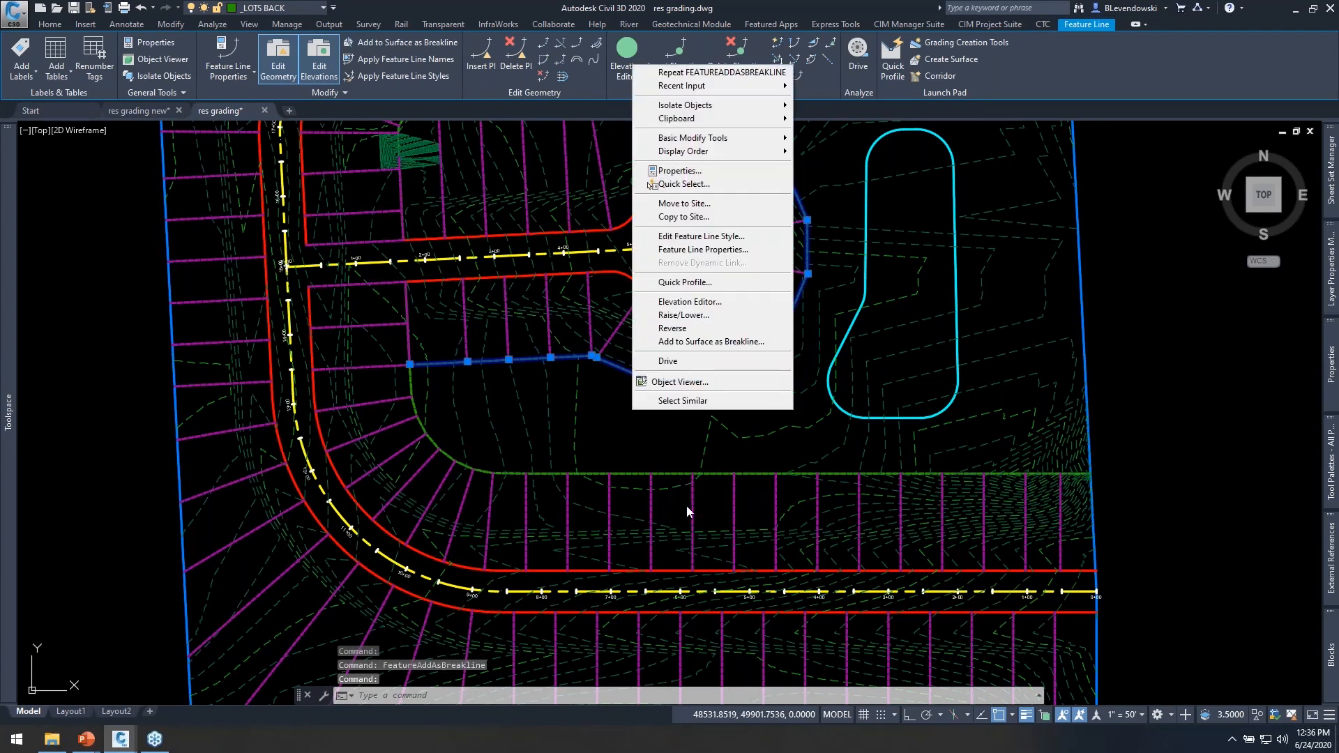
pyautogui.click(699, 403)
pyautogui.rightClick(651, 321)
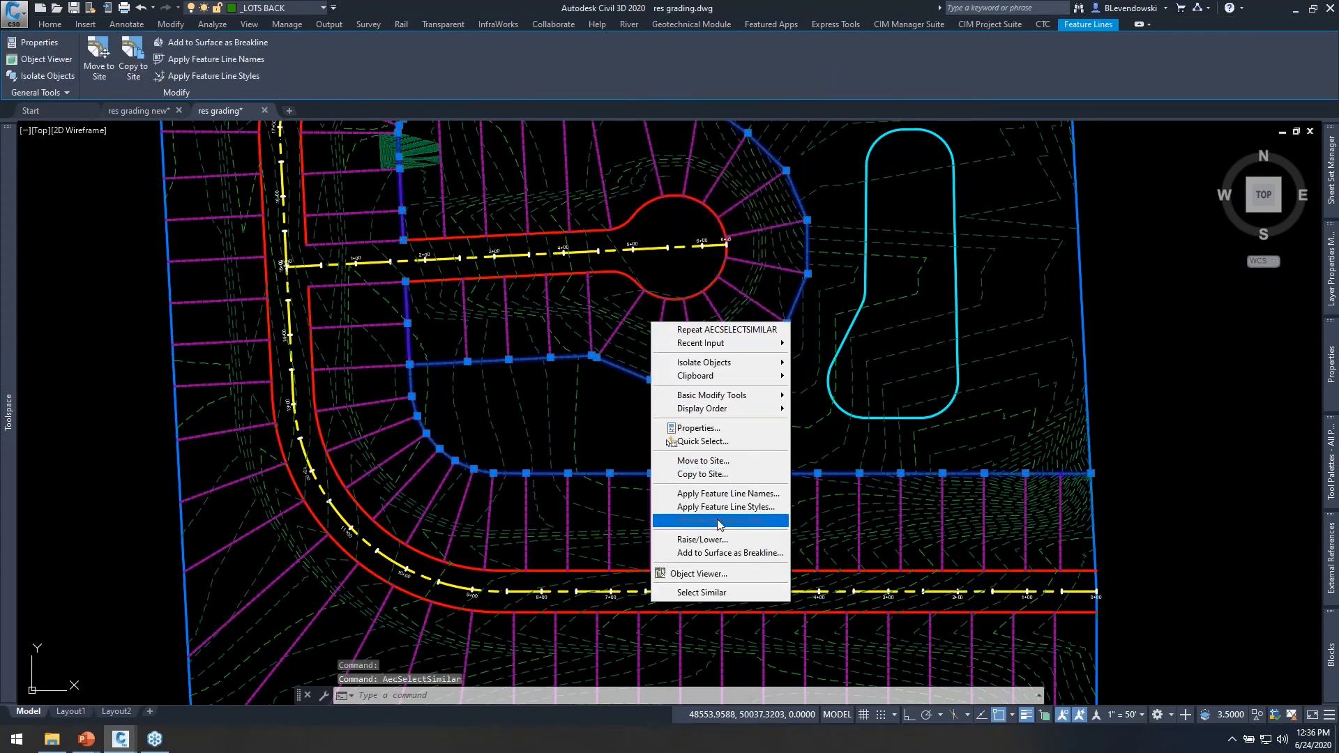
pyautogui.click(713, 553)
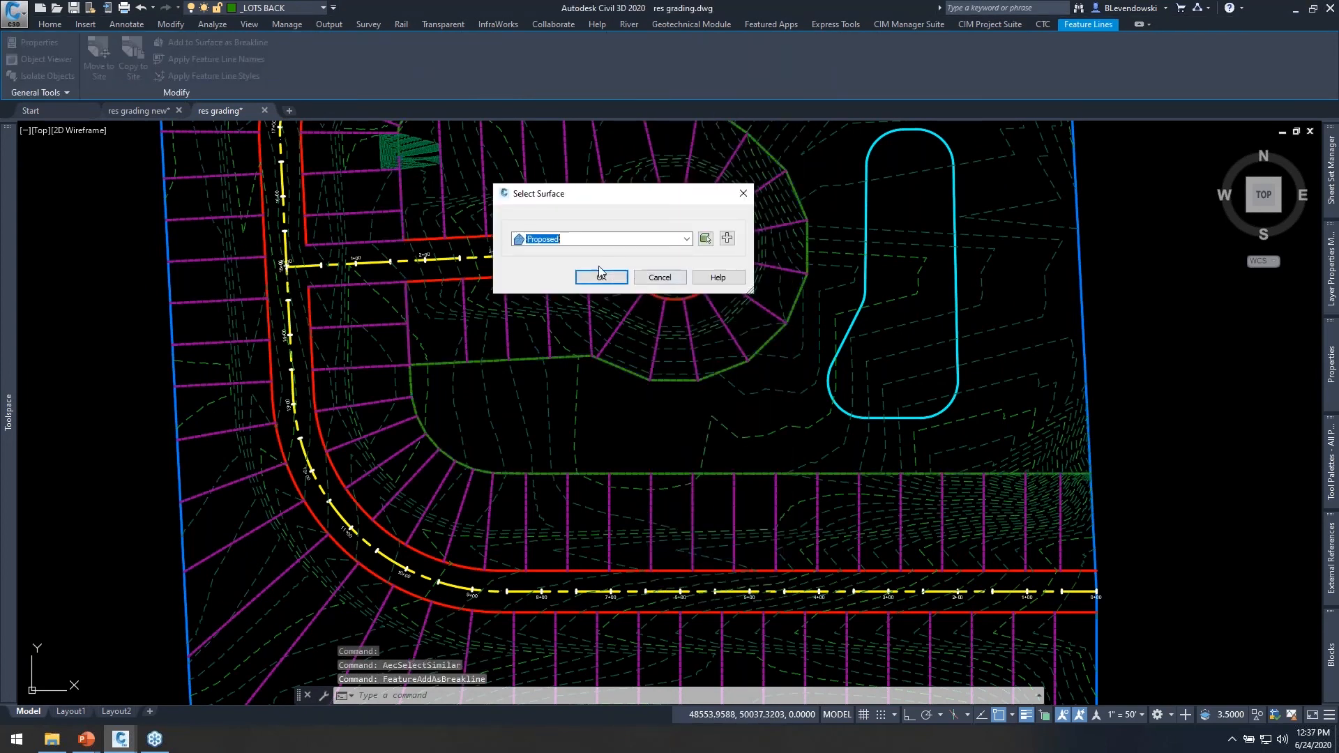
pyautogui.click(598, 278)
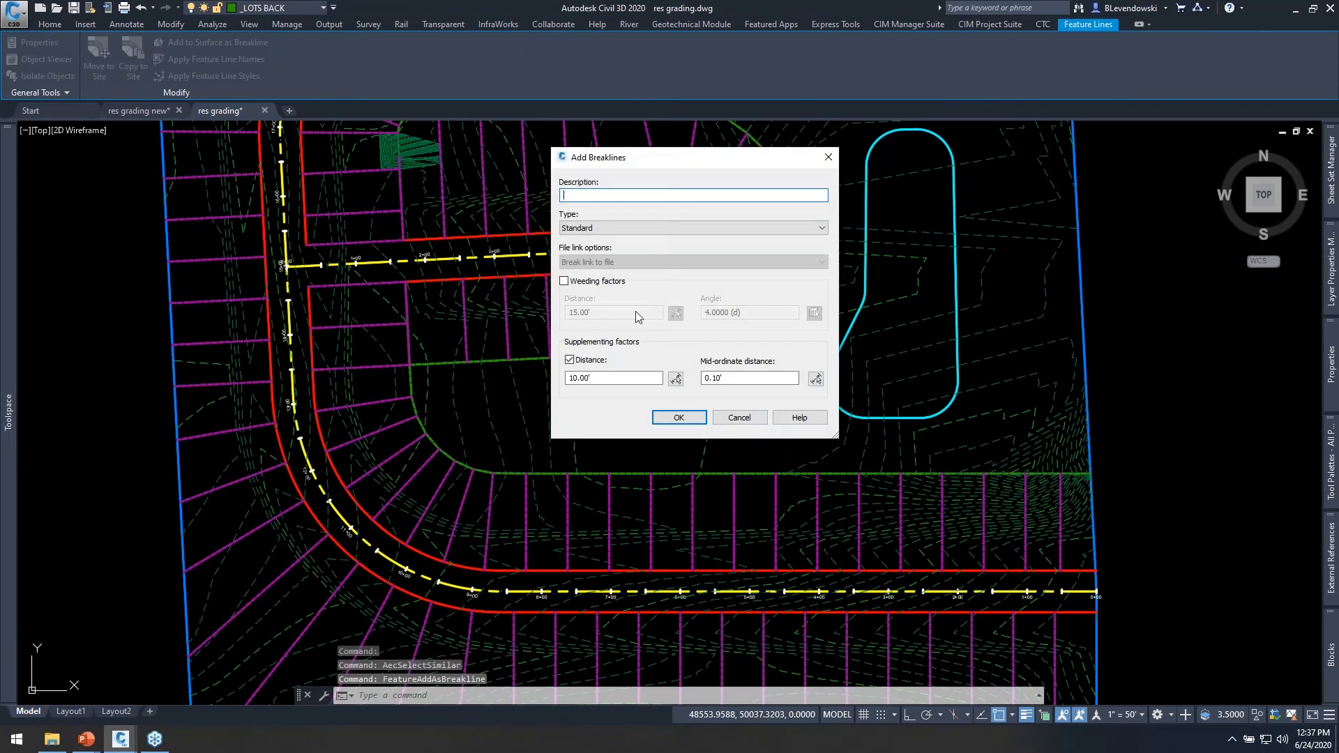
pyautogui.click(679, 417)
# Reopen the Auto Grader, clear its window from the cul-de-sac, and open the cul de sac lots family for editing.
pyautogui.moveTo(572, 390); pyautogui.dragTo(646, 400, button='middle')
pyautogui.click(298, 68)
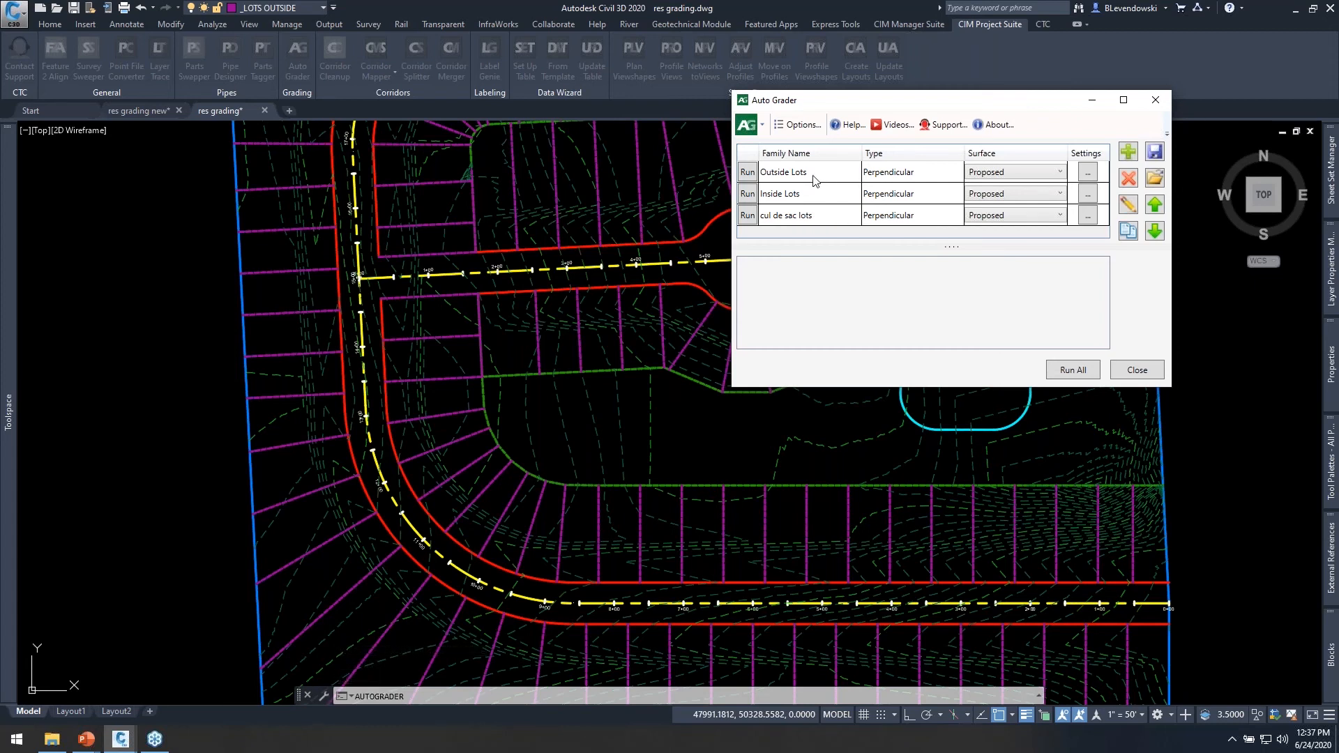
pyautogui.click(857, 214)
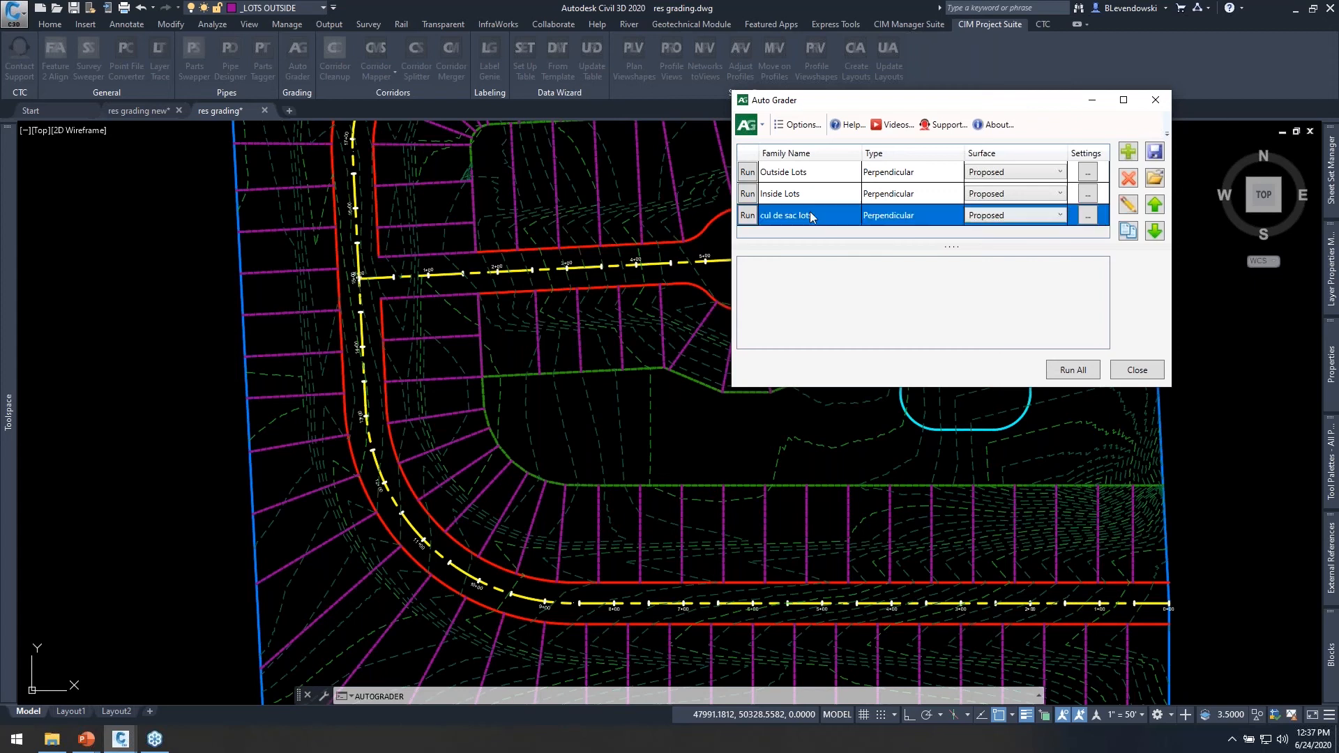
pyautogui.moveTo(881, 101); pyautogui.dragTo(328, 154)
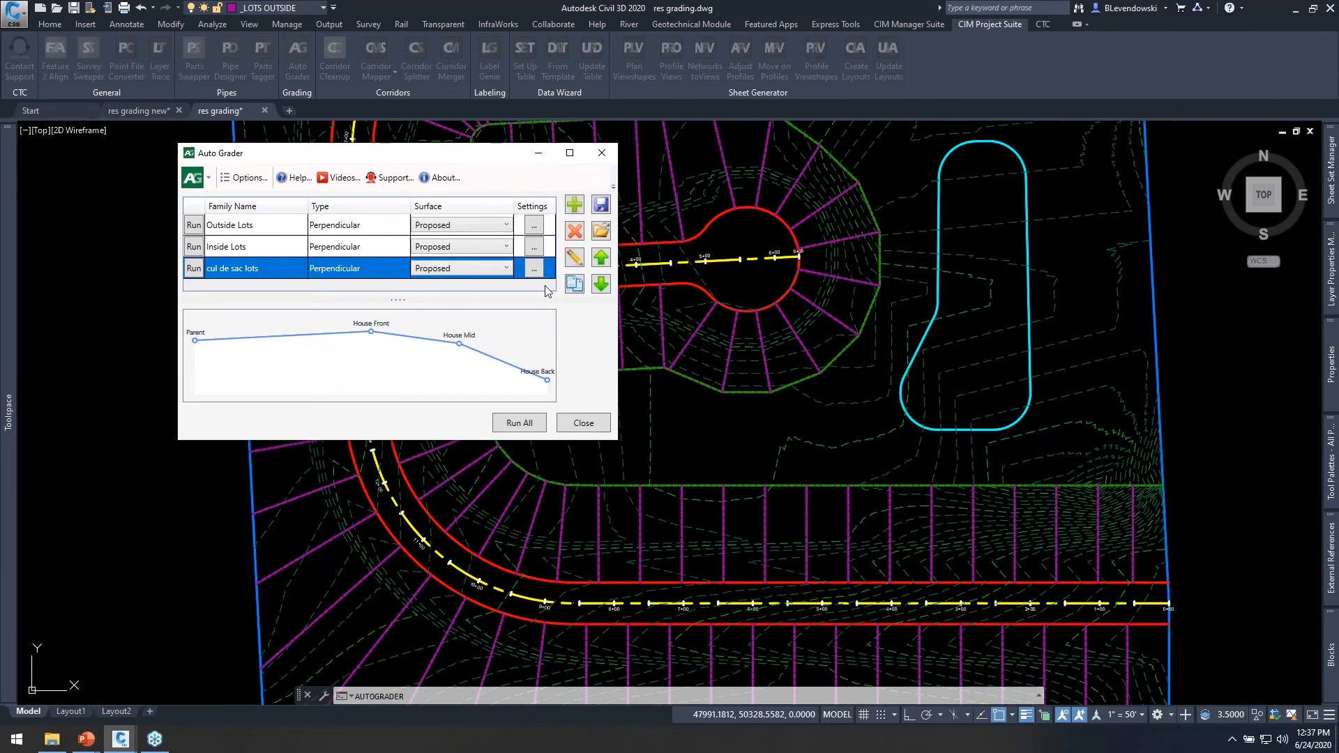
pyautogui.click(575, 261)
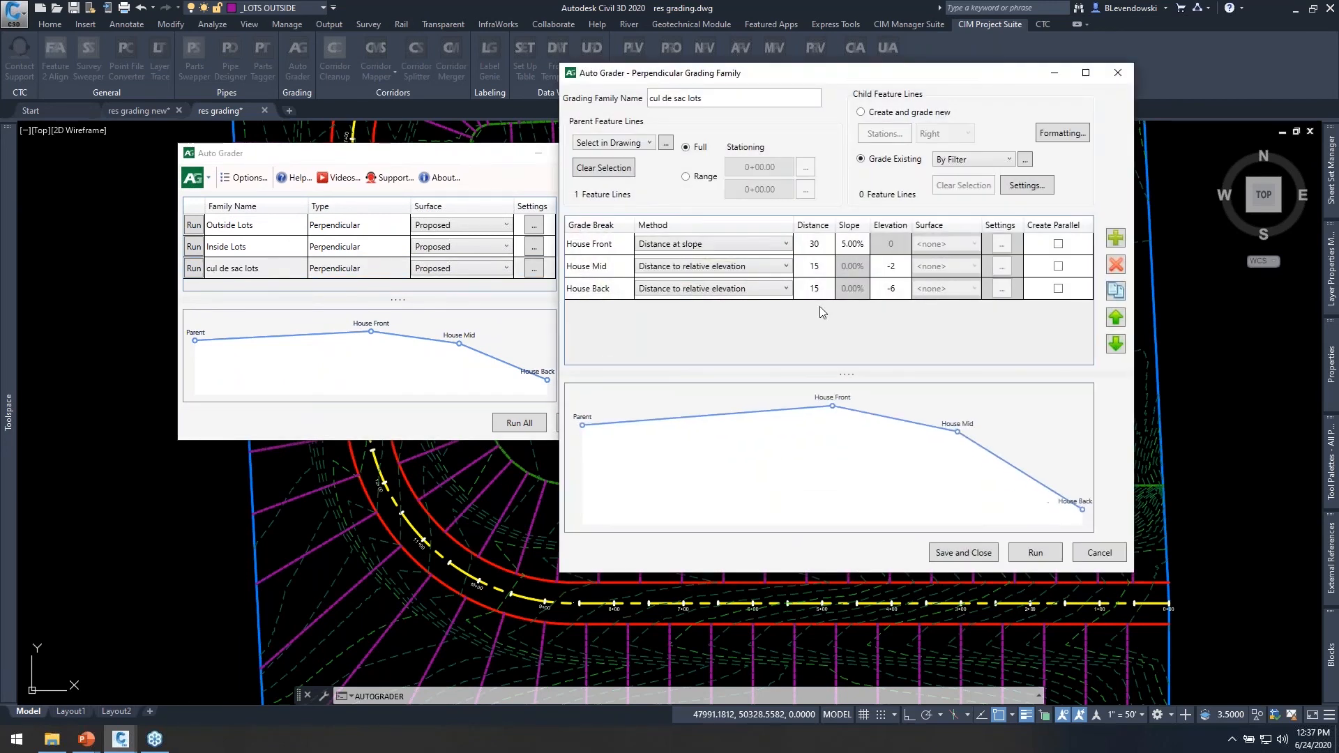
# Set the relative elevations of House Back to -2 and House Mid to -1, save the family, and keep the cul-de-sac uncovered.
pyautogui.click(891, 288)
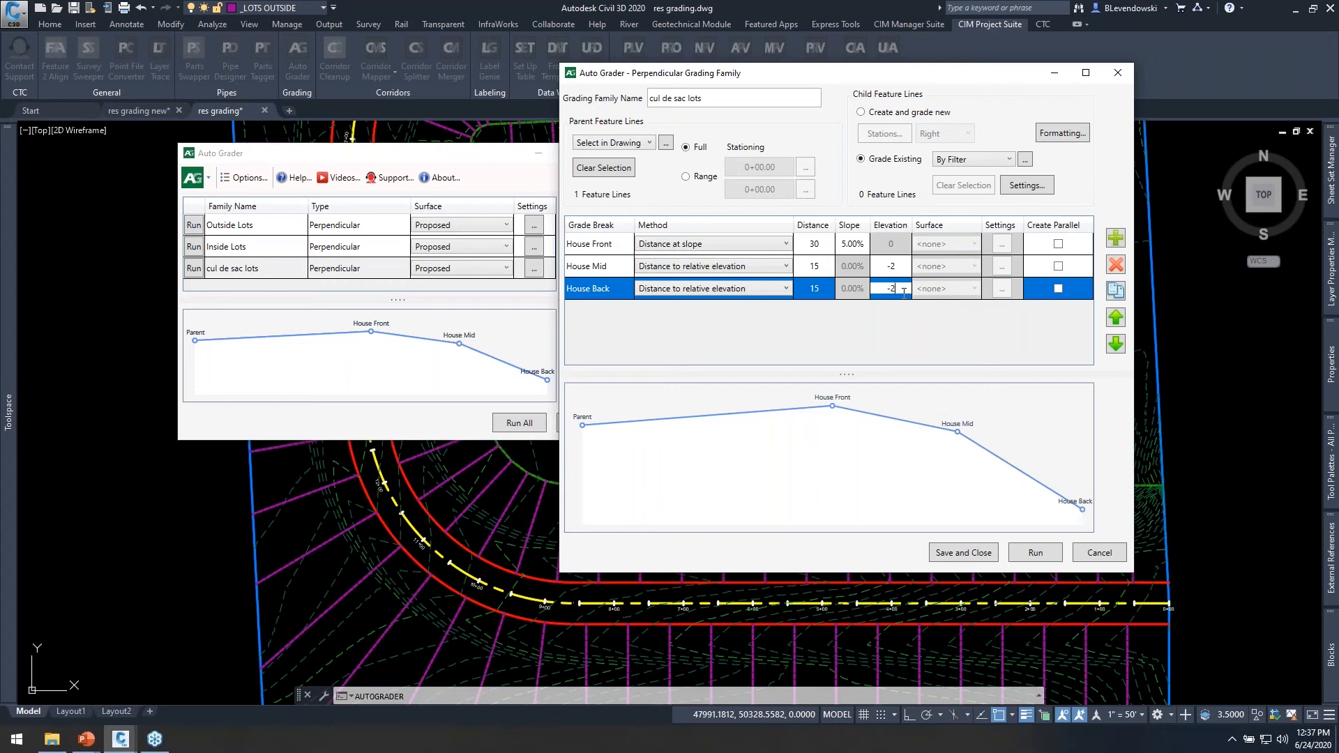
pyautogui.click(899, 269)
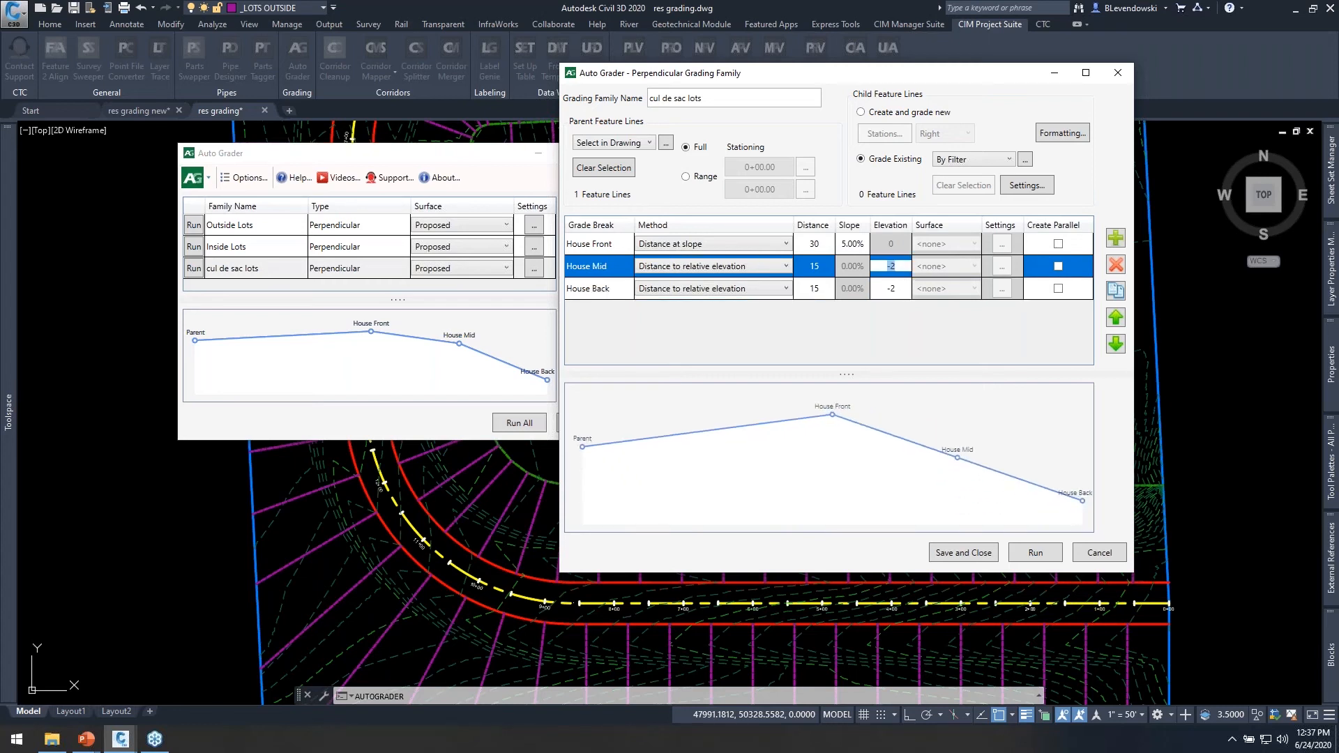
pyautogui.write('-1')
pyautogui.press('Return')
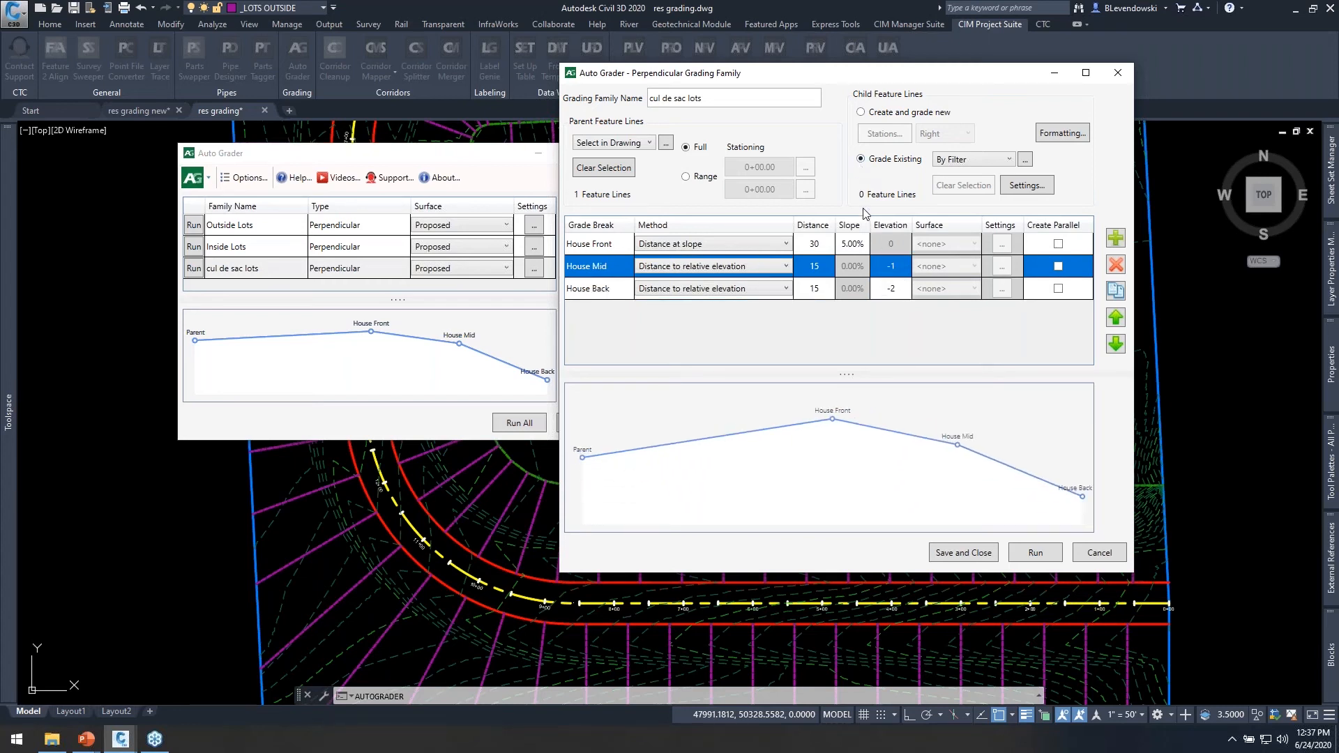
pyautogui.click(965, 553)
pyautogui.moveTo(416, 164); pyautogui.dragTo(1013, 98)
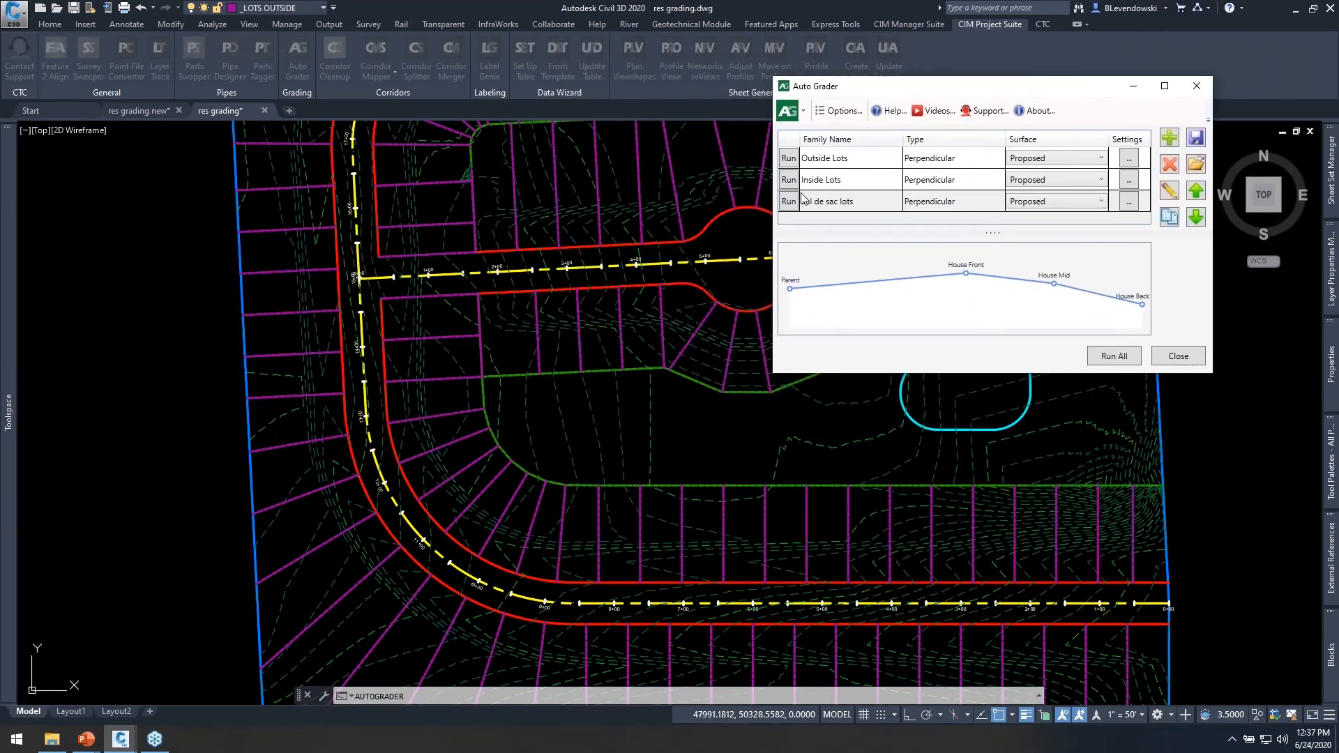
pyautogui.moveTo(903, 97)
pyautogui.mouseDown()
pyautogui.moveTo(487, 139)
pyautogui.moveTo(258, 189)
pyautogui.mouseUp()
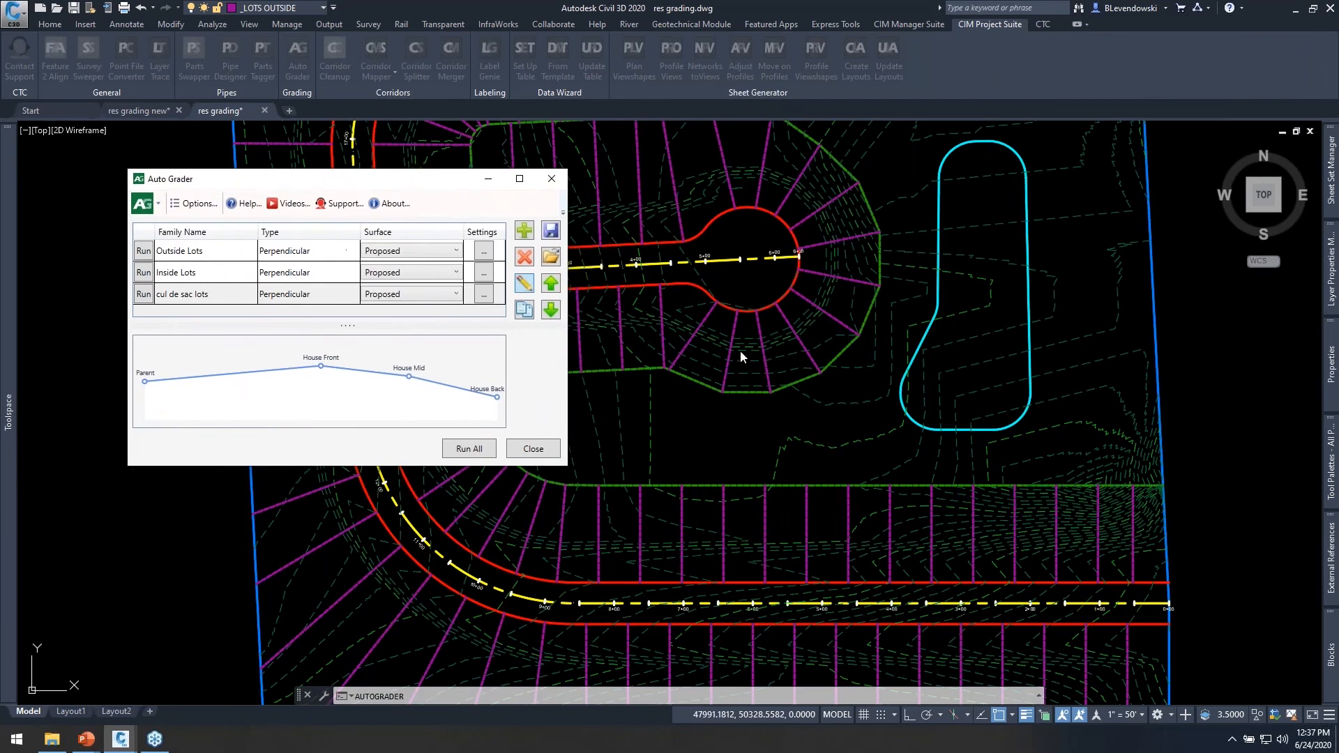
# Run the cul de sac lots family, then rebuild the Proposed surface and regenerate the drawing.
pyautogui.click(147, 296)
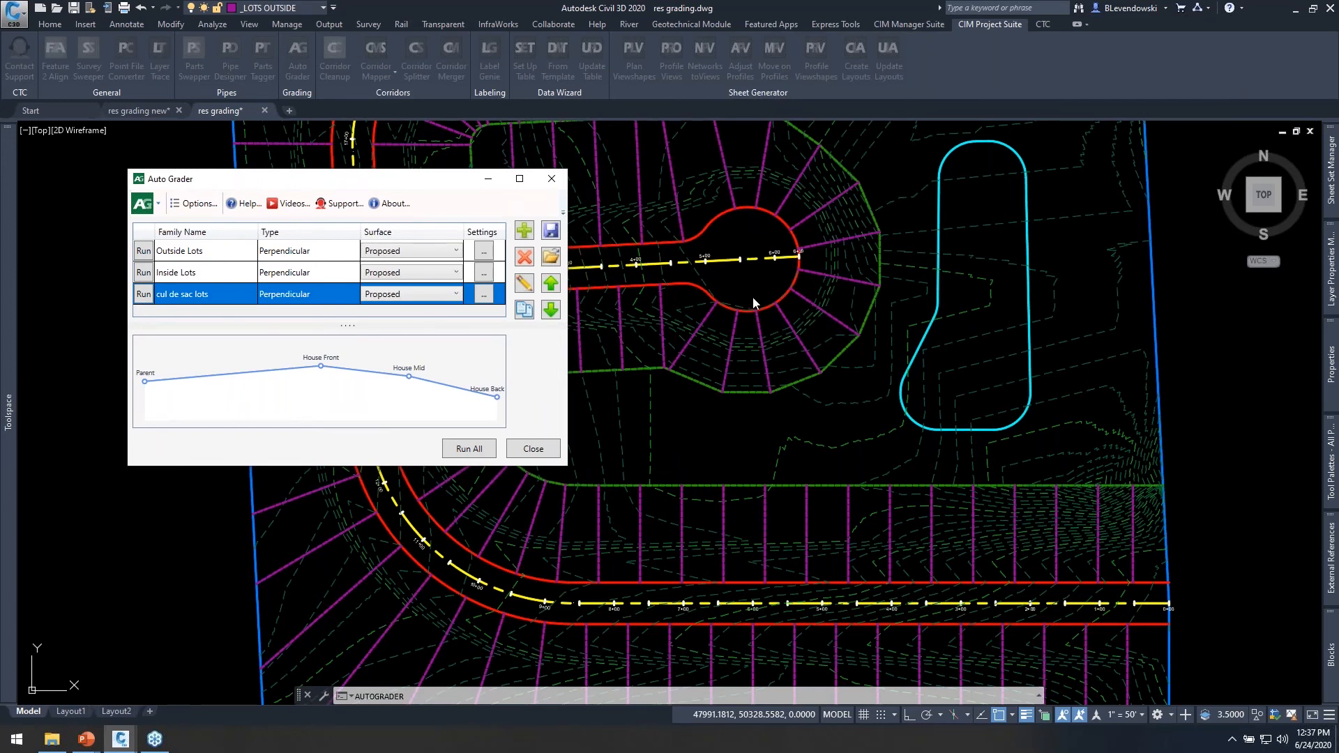
pyautogui.click(532, 450)
pyautogui.moveTo(9, 345)
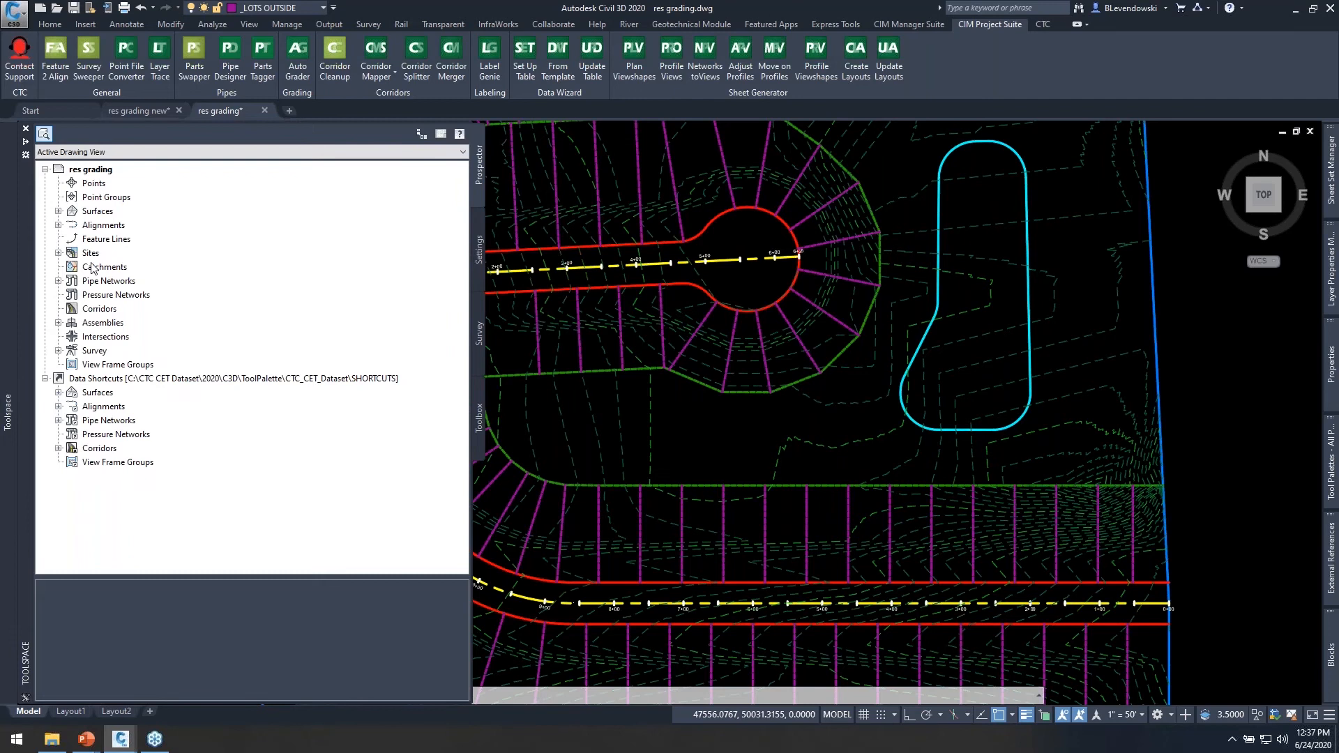
pyautogui.click(97, 212)
pyautogui.rightClick(105, 242)
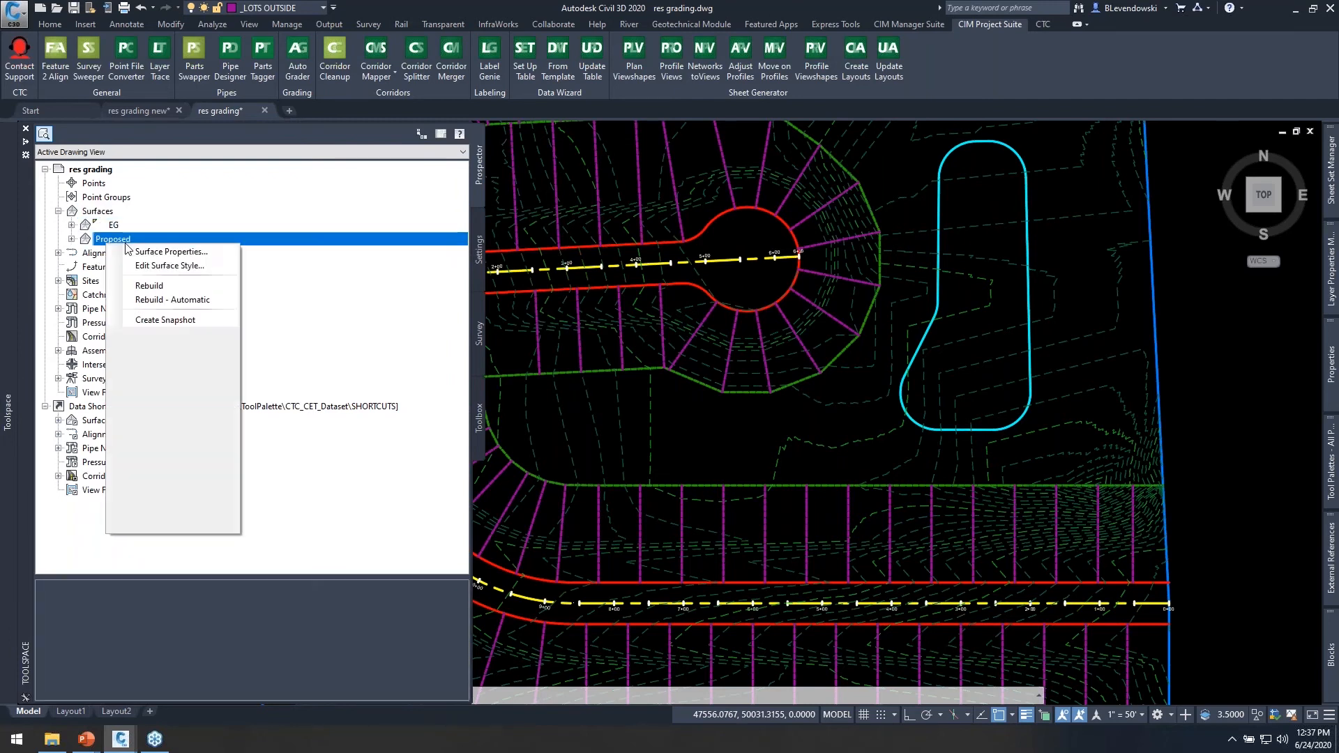
pyautogui.click(150, 286)
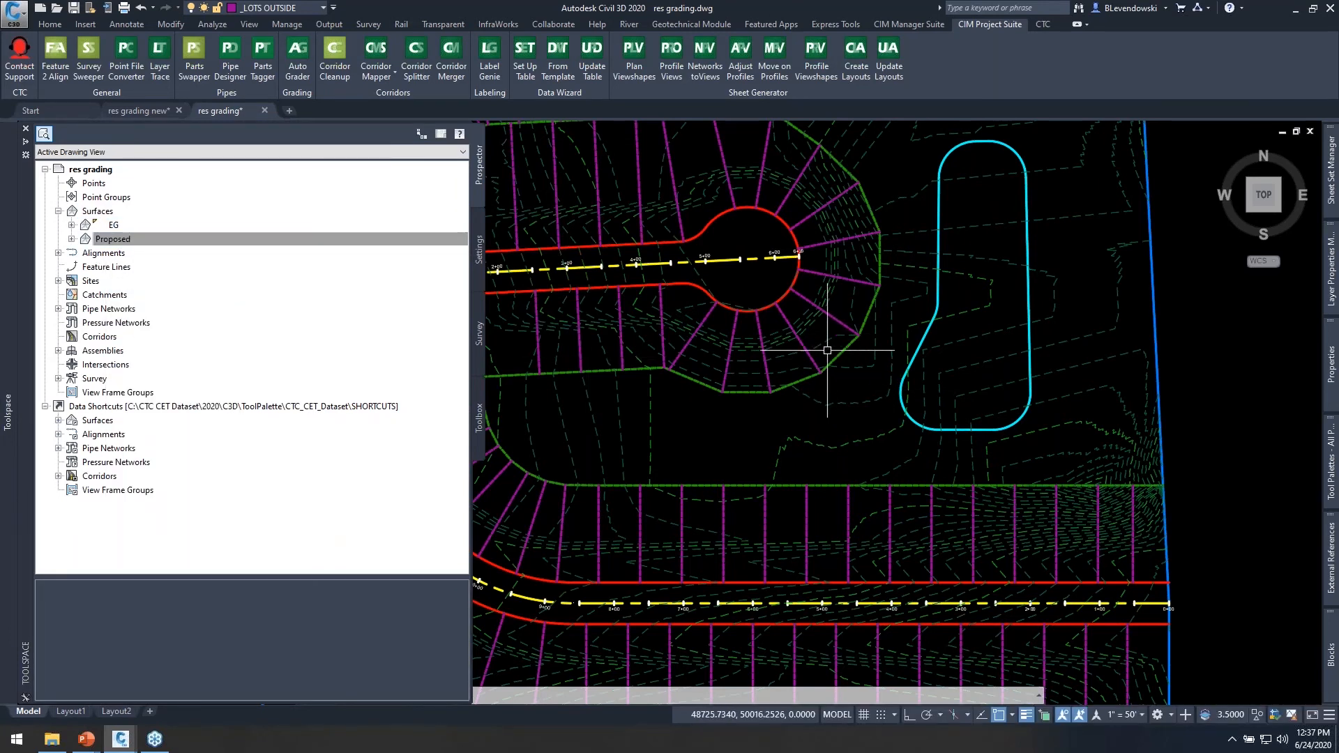
pyautogui.write('rea')
pyautogui.press('Return')
# Inspect the elevation points of a lot line below the cul-de-sac with the quick elevation edit command.
pyautogui.scroll(5, 748, 308)
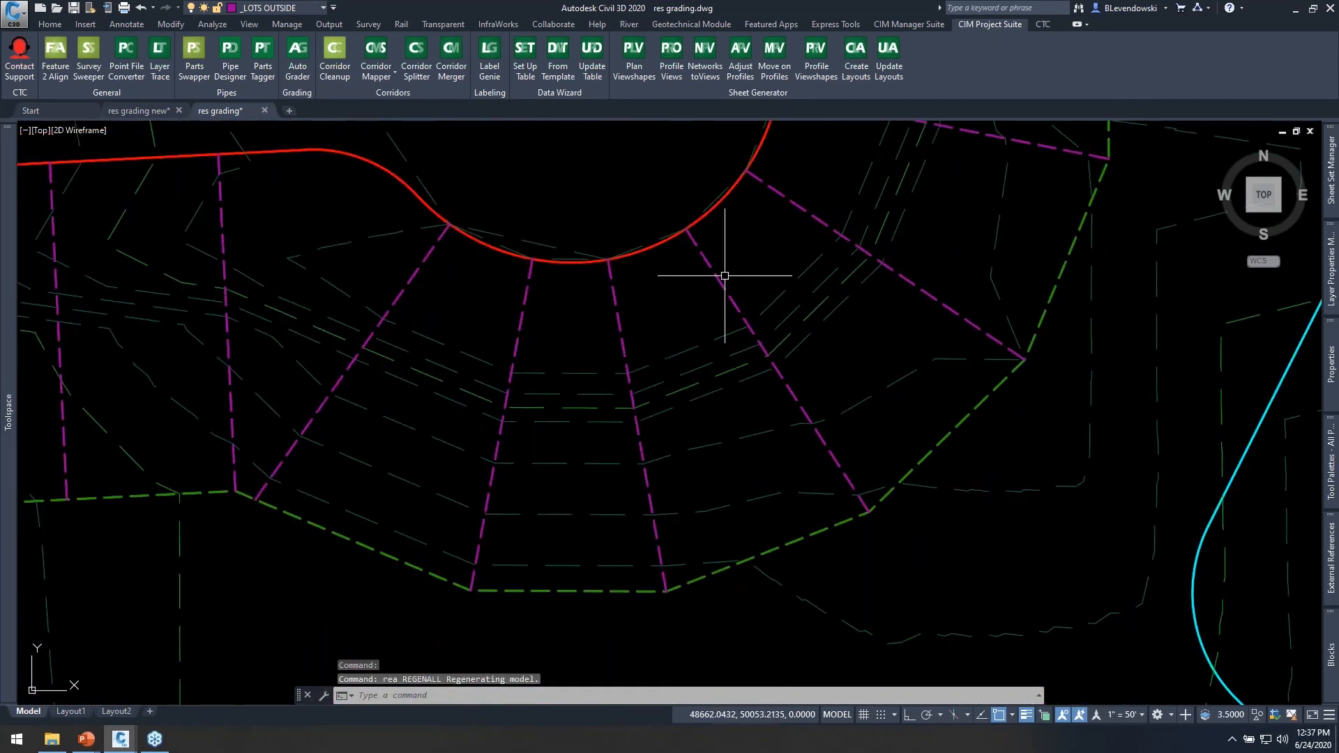
pyautogui.moveTo(732, 278); pyautogui.dragTo(705, 283)
pyautogui.moveTo(795, 257); pyautogui.dragTo(723, 296, button='middle')
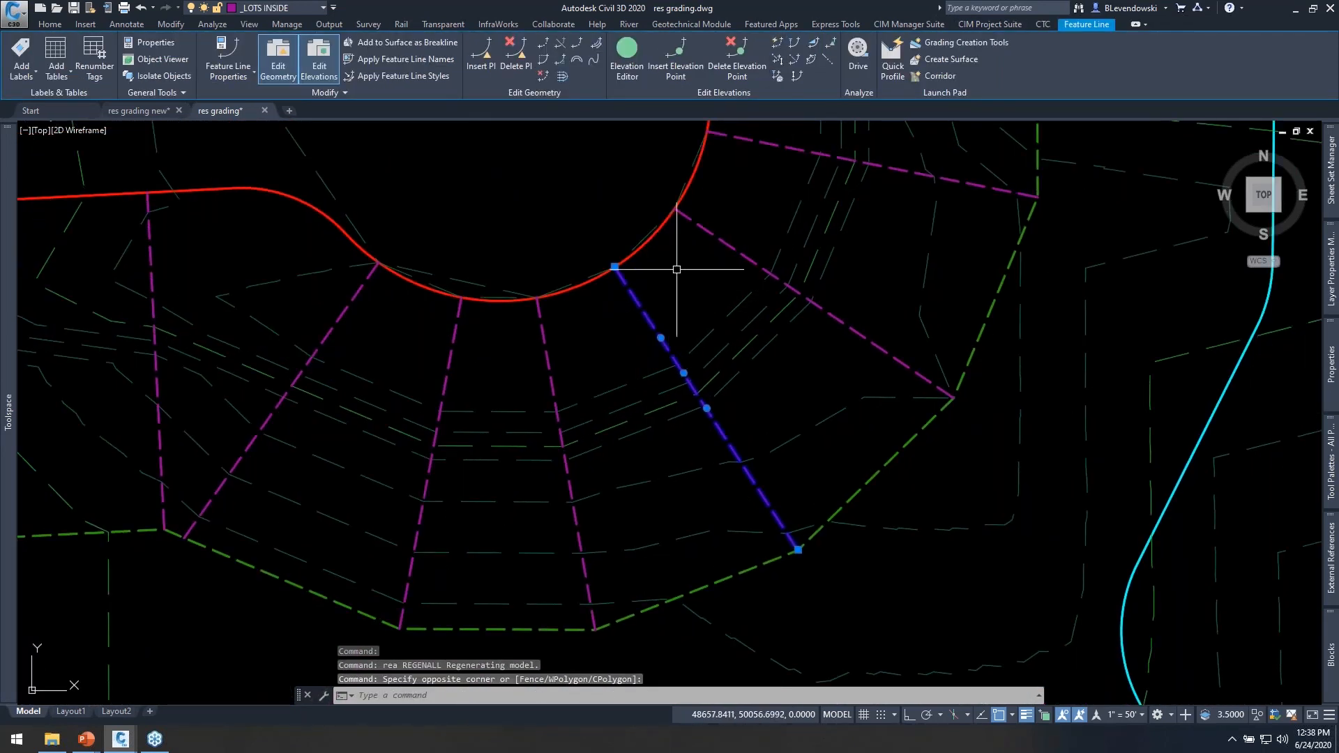
pyautogui.click(777, 44)
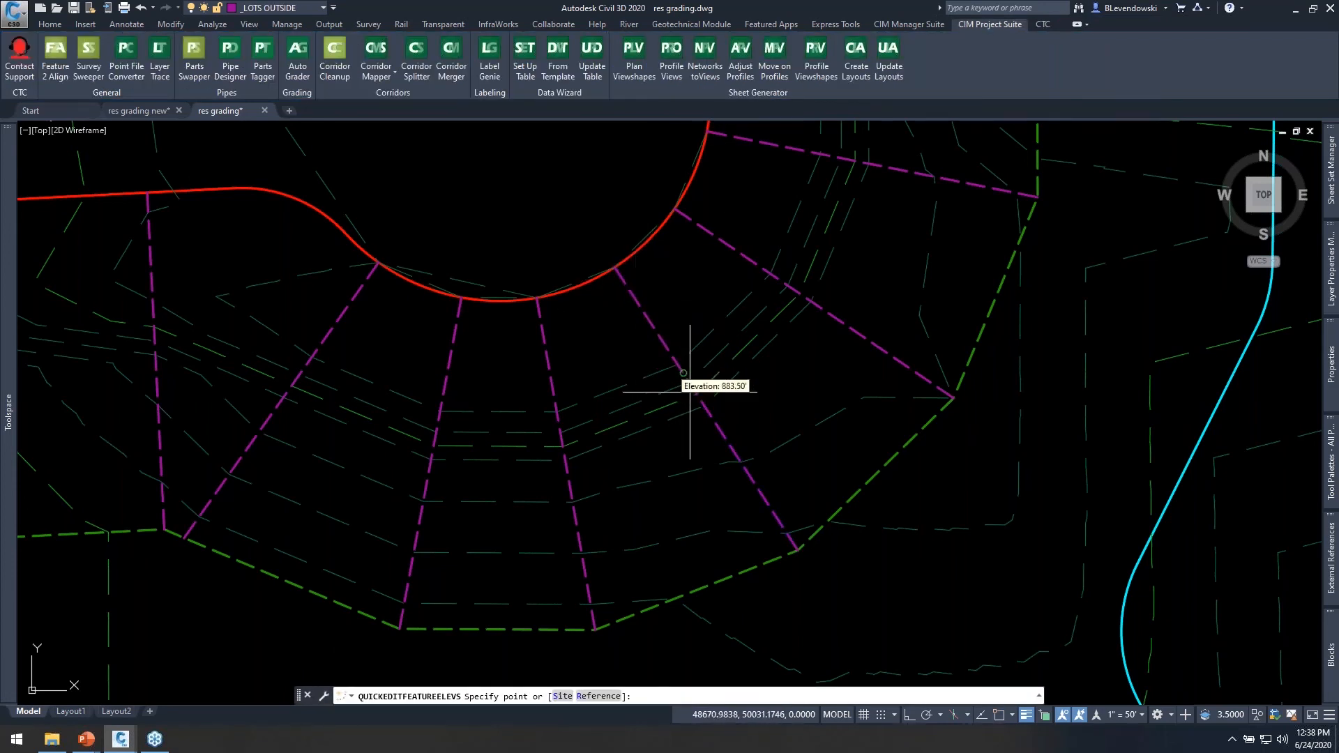
pyautogui.scroll(-5, 809, 401)
pyautogui.press('Escape')
pyautogui.press('Escape')
# Examine the Proposed surface contours around the cul-de-sac, the surrounding lots and the pond outline.
pyautogui.moveTo(747, 332)
pyautogui.mouseDown(button='middle')
pyautogui.moveTo(787, 373)
pyautogui.moveTo(831, 356)
pyautogui.moveTo(795, 354)
pyautogui.mouseUp(button='middle')
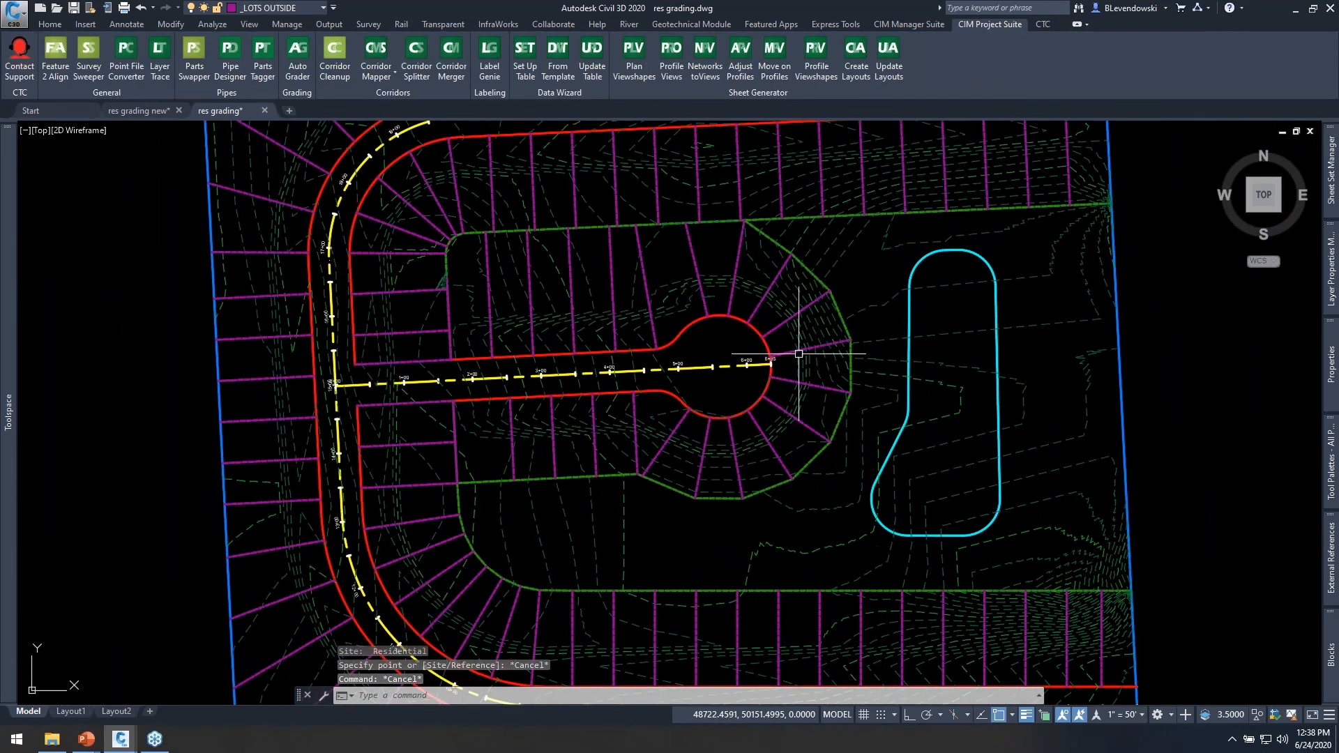
pyautogui.moveTo(719, 267); pyautogui.dragTo(669, 284, button='middle')
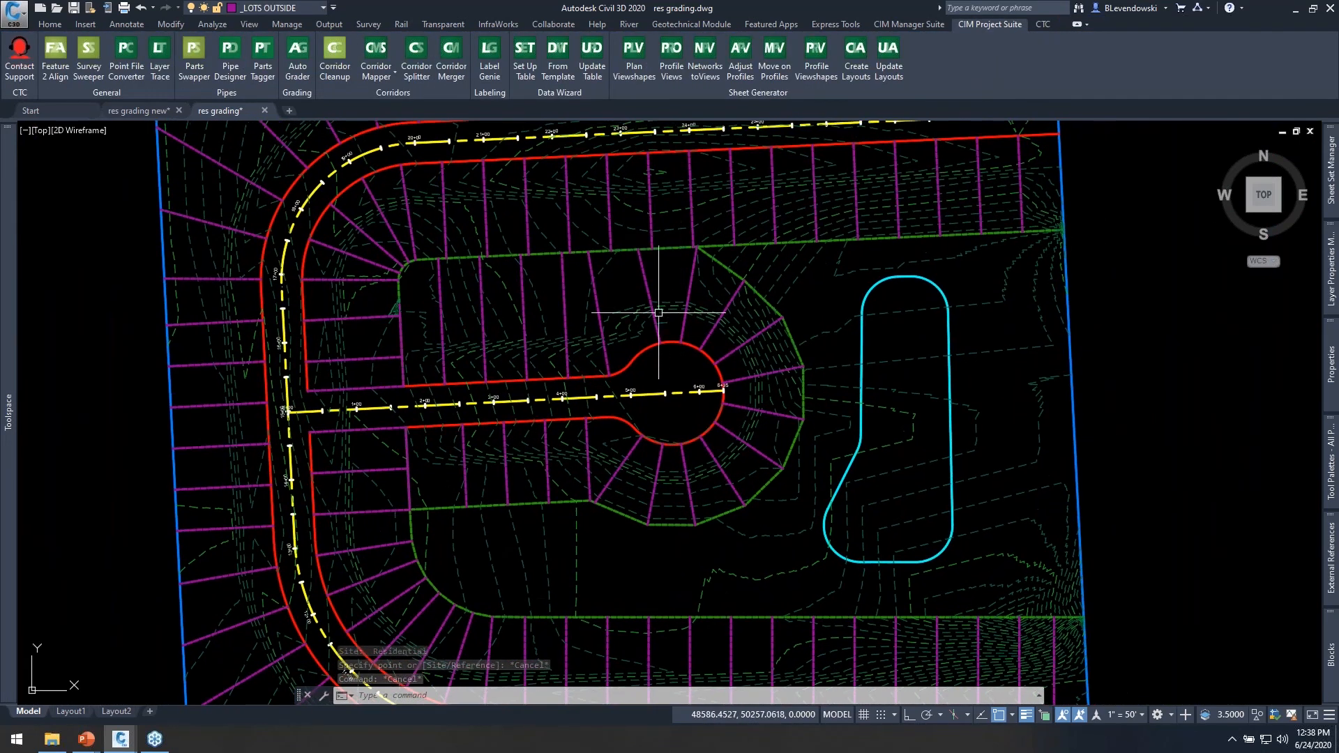
pyautogui.moveTo(819, 403); pyautogui.dragTo(792, 344, button='middle')
pyautogui.press('Escape')
pyautogui.press('Escape')
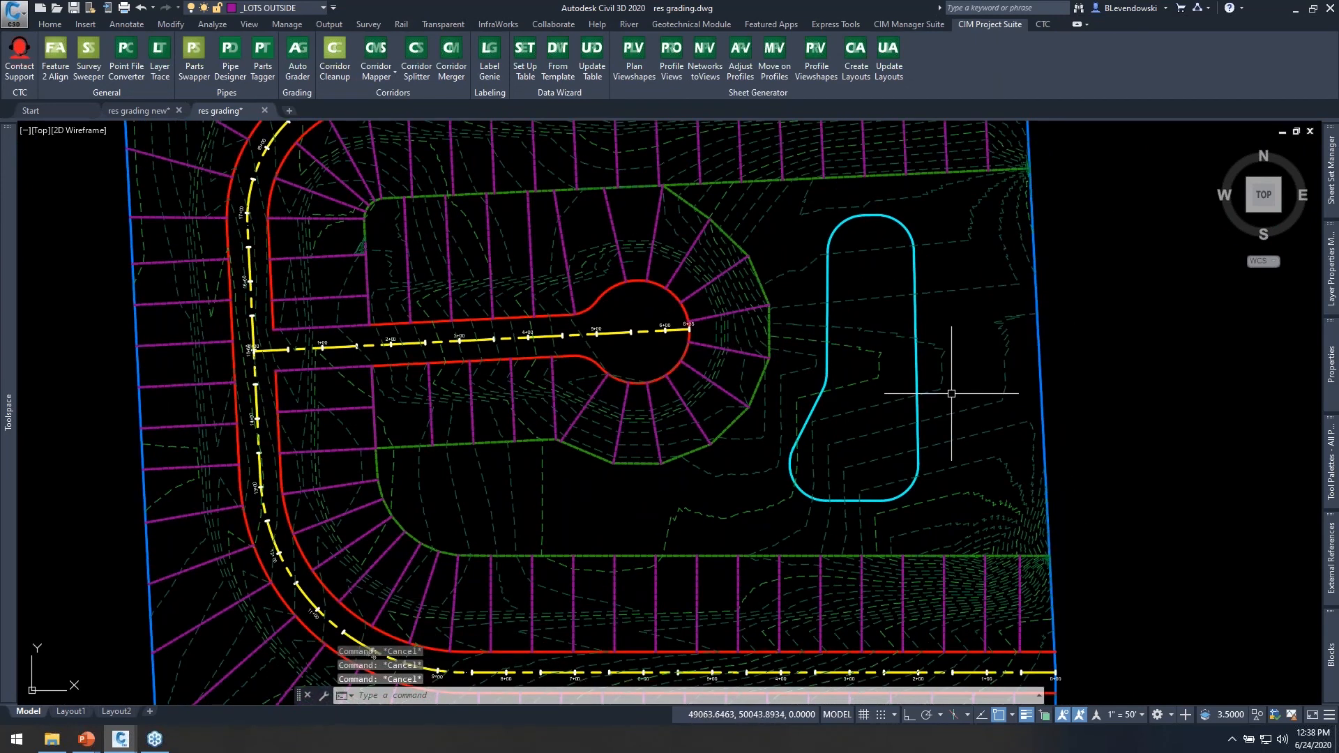
pyautogui.moveTo(747, 442); pyautogui.dragTo(767, 437, button='middle')
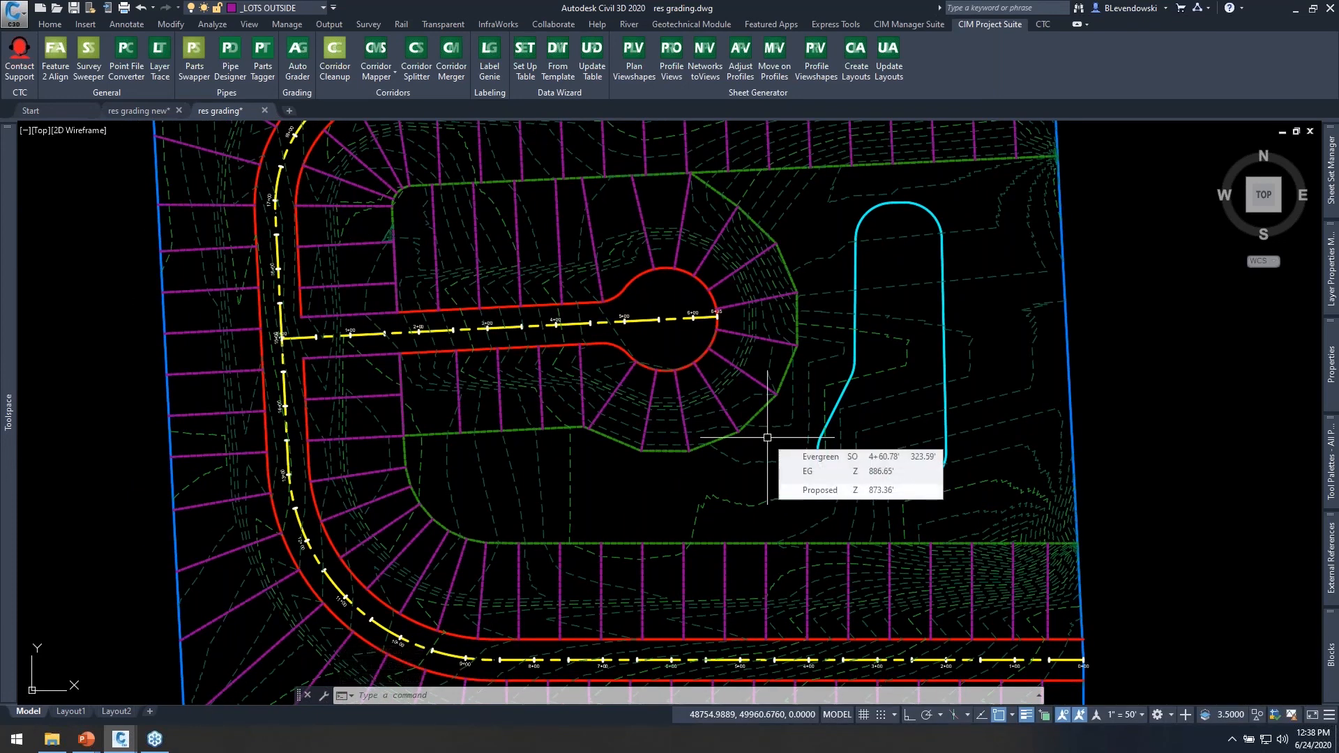
pyautogui.moveTo(578, 317); pyautogui.dragTo(630, 379, button='middle')
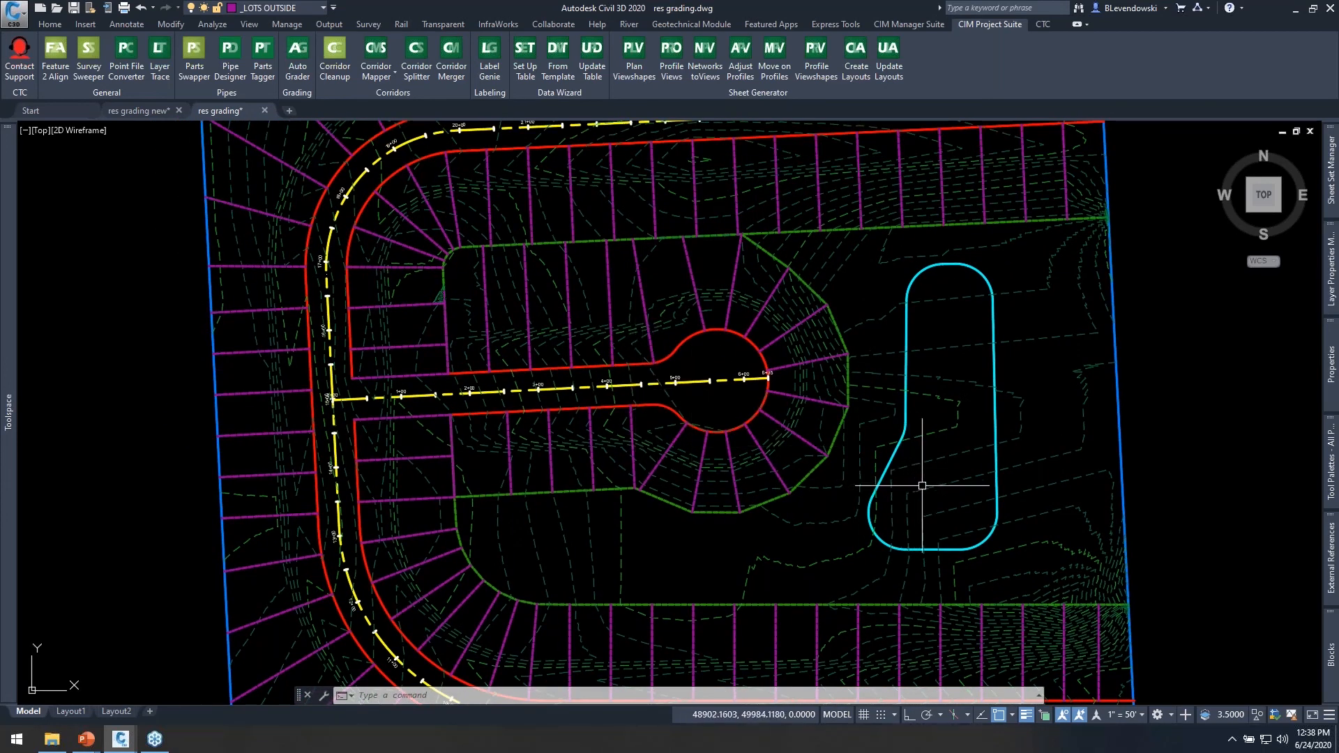
pyautogui.moveTo(935, 492); pyautogui.dragTo(905, 456, button='middle')
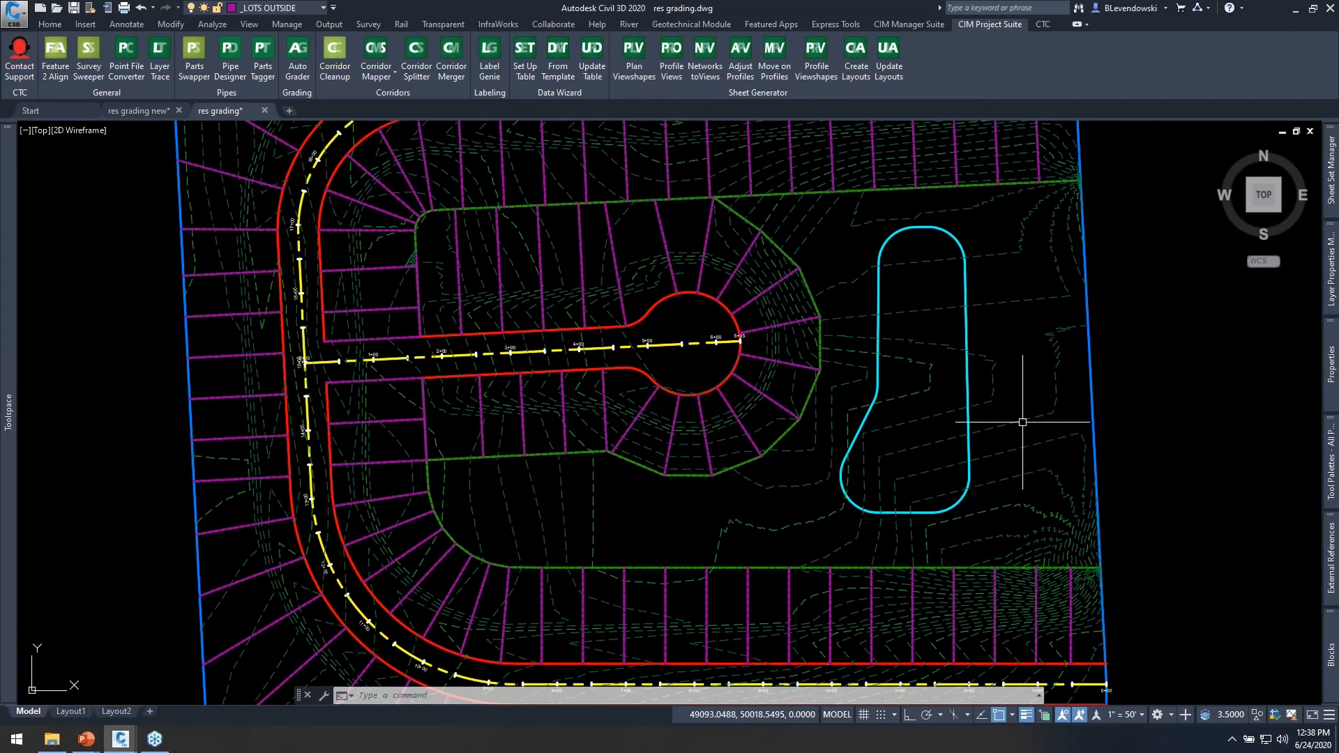
pyautogui.moveTo(1027, 419)
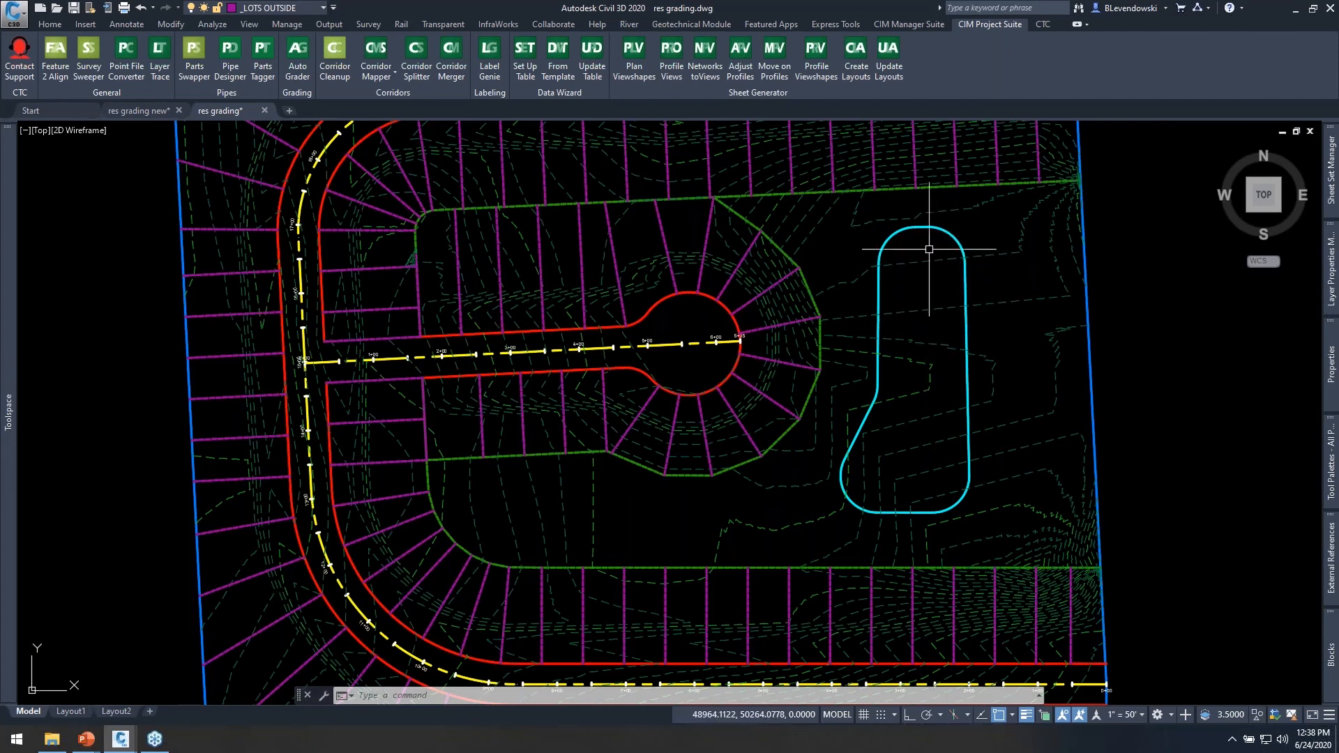
# Create a new parallel grading family in the Auto Grader and name it Pond.
pyautogui.click(297, 56)
pyautogui.moveTo(467, 177); pyautogui.dragTo(864, 154)
pyautogui.click(928, 208)
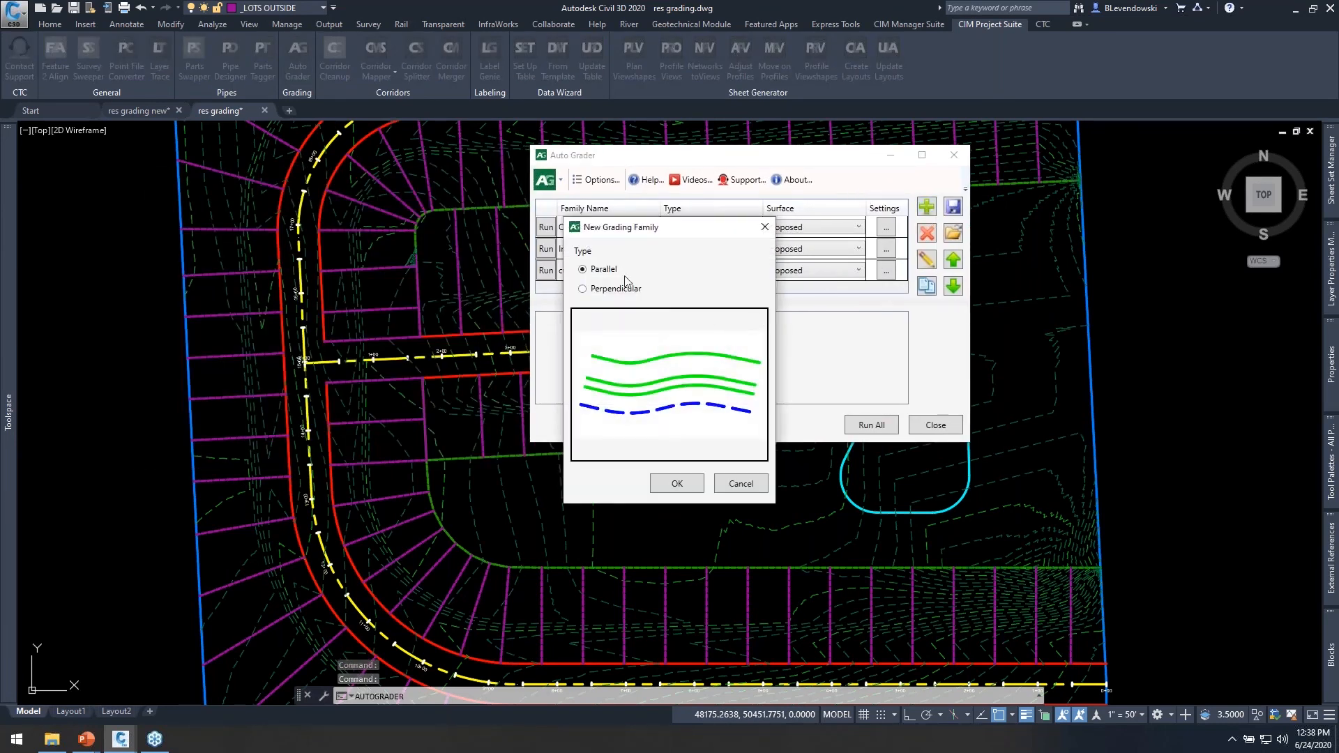
pyautogui.click(686, 481)
pyautogui.moveTo(888, 194); pyautogui.dragTo(520, 219)
pyautogui.write('Pond')
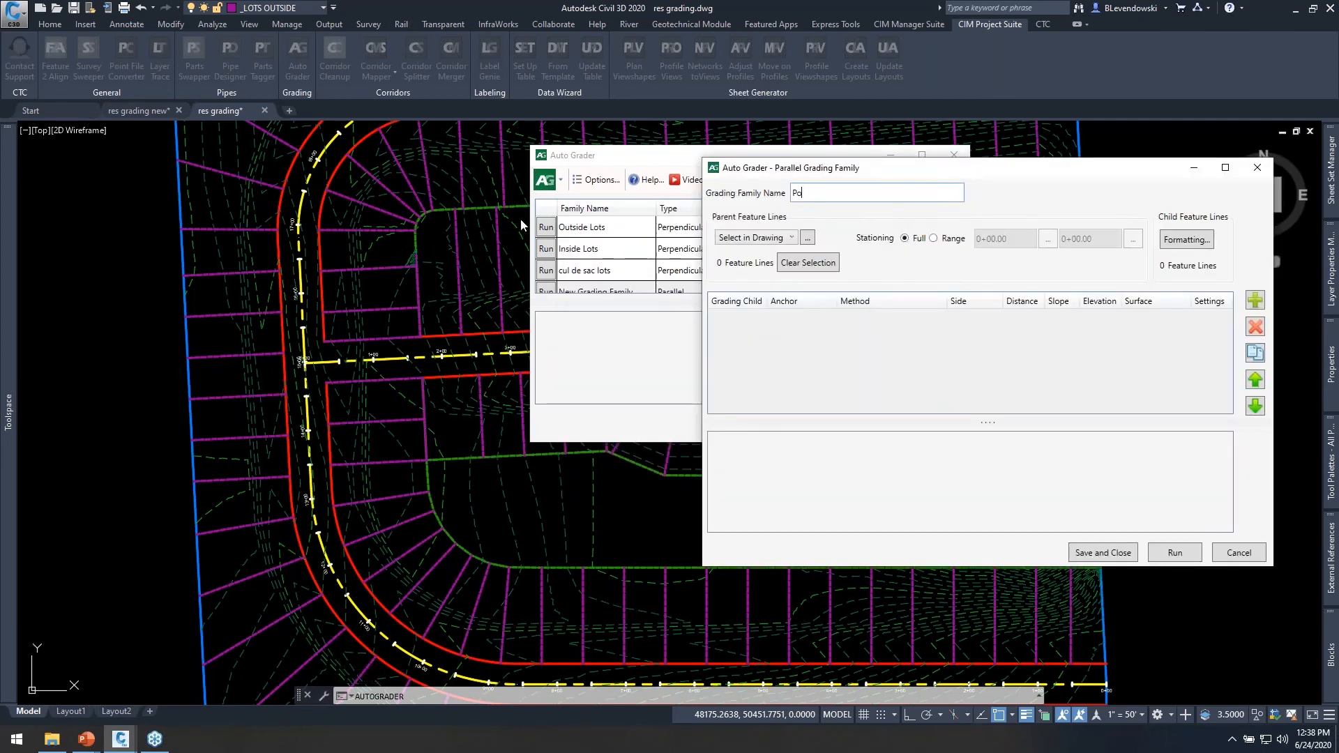
# Pick the cyan pond outline in the drawing as the parent feature line of the Pond family.
pyautogui.click(807, 239)
pyautogui.click(936, 229)
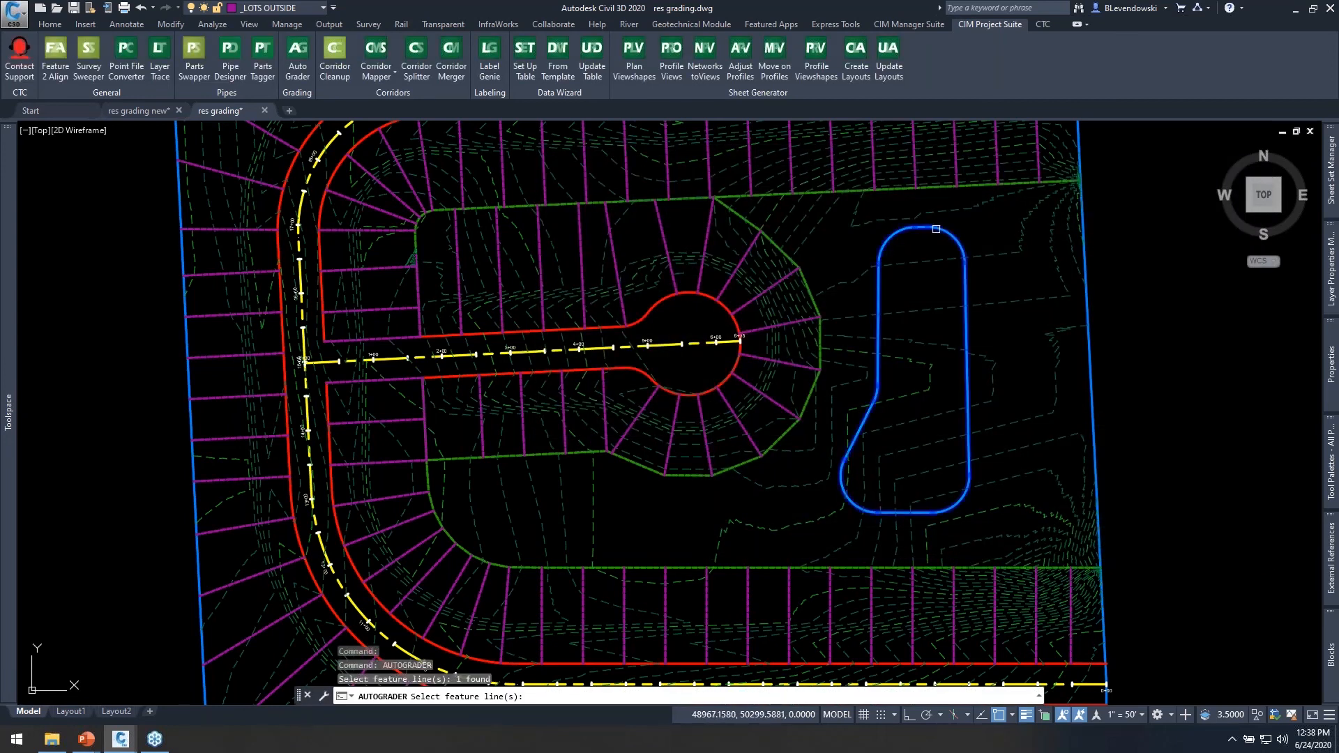
pyautogui.press('Return')
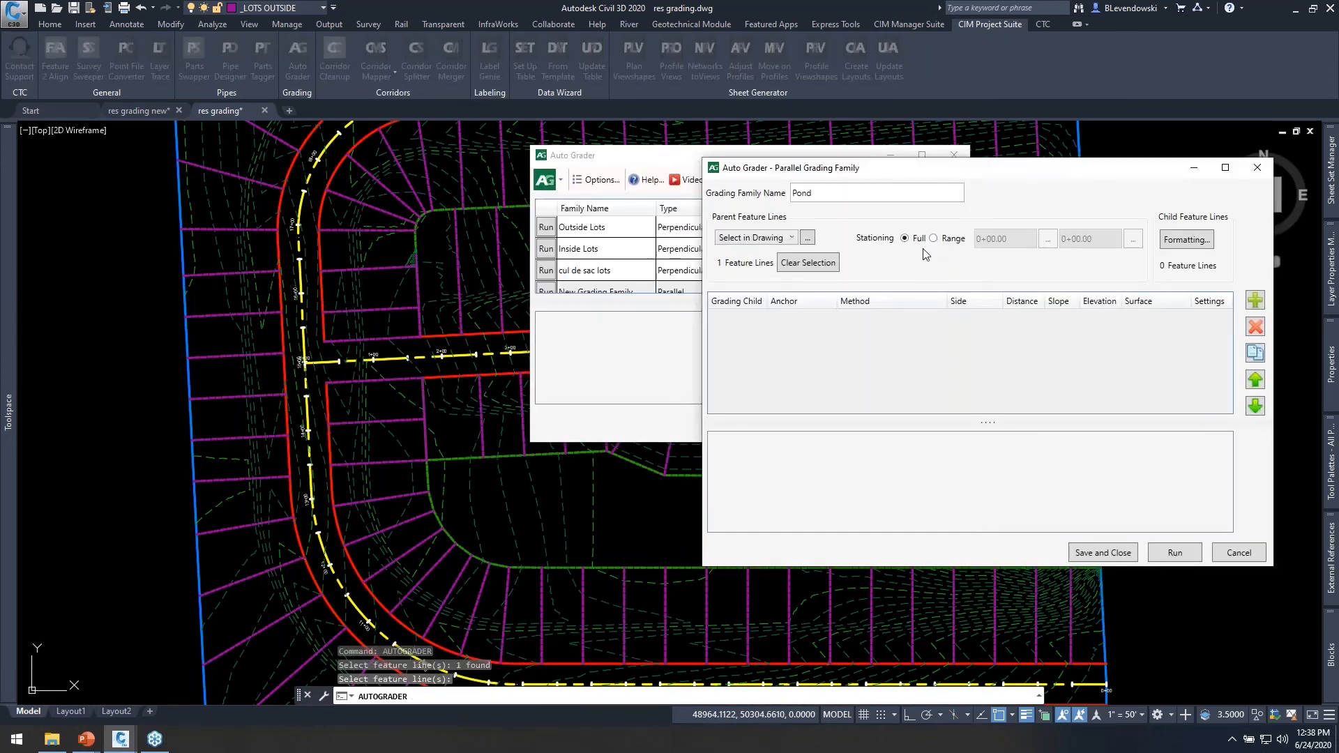
# Add a child feature line anchored to the parent, using distance at slope inwards with distance 10 and slope -33%.
pyautogui.click(1255, 300)
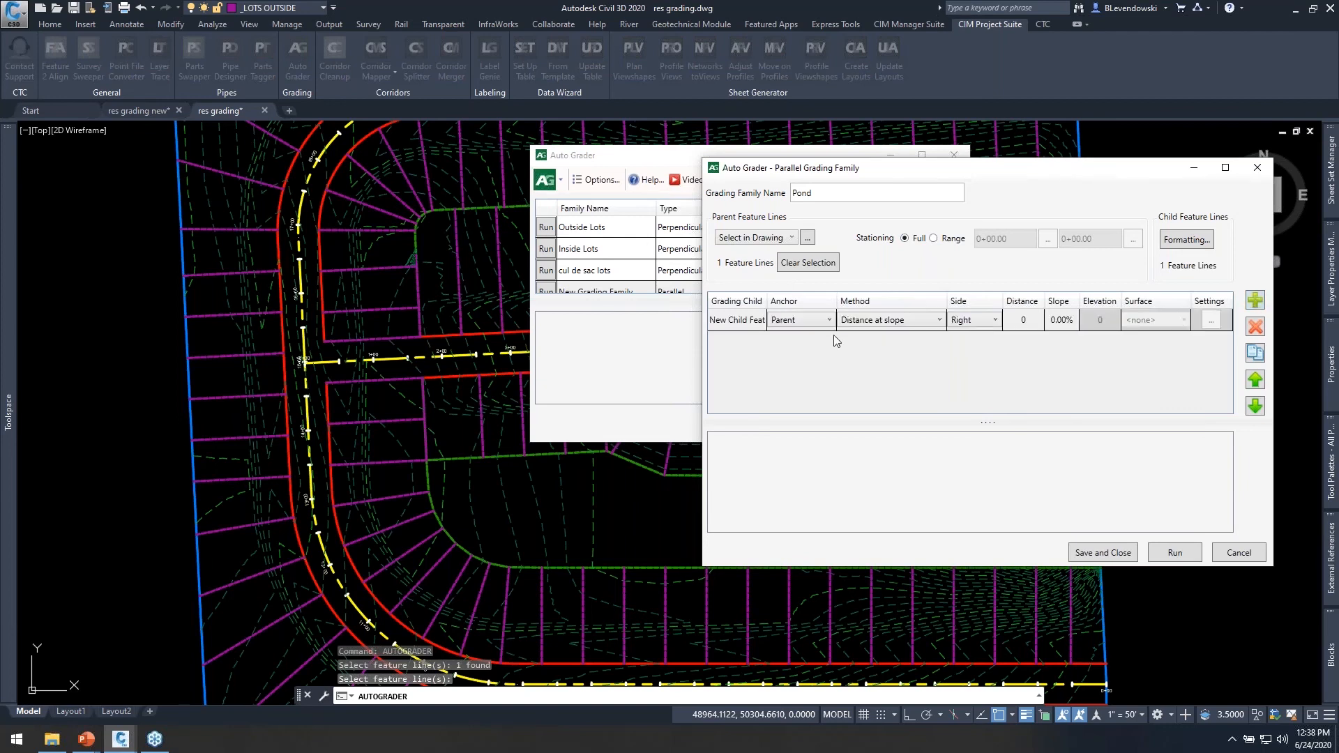
pyautogui.click(752, 325)
pyautogui.click(940, 321)
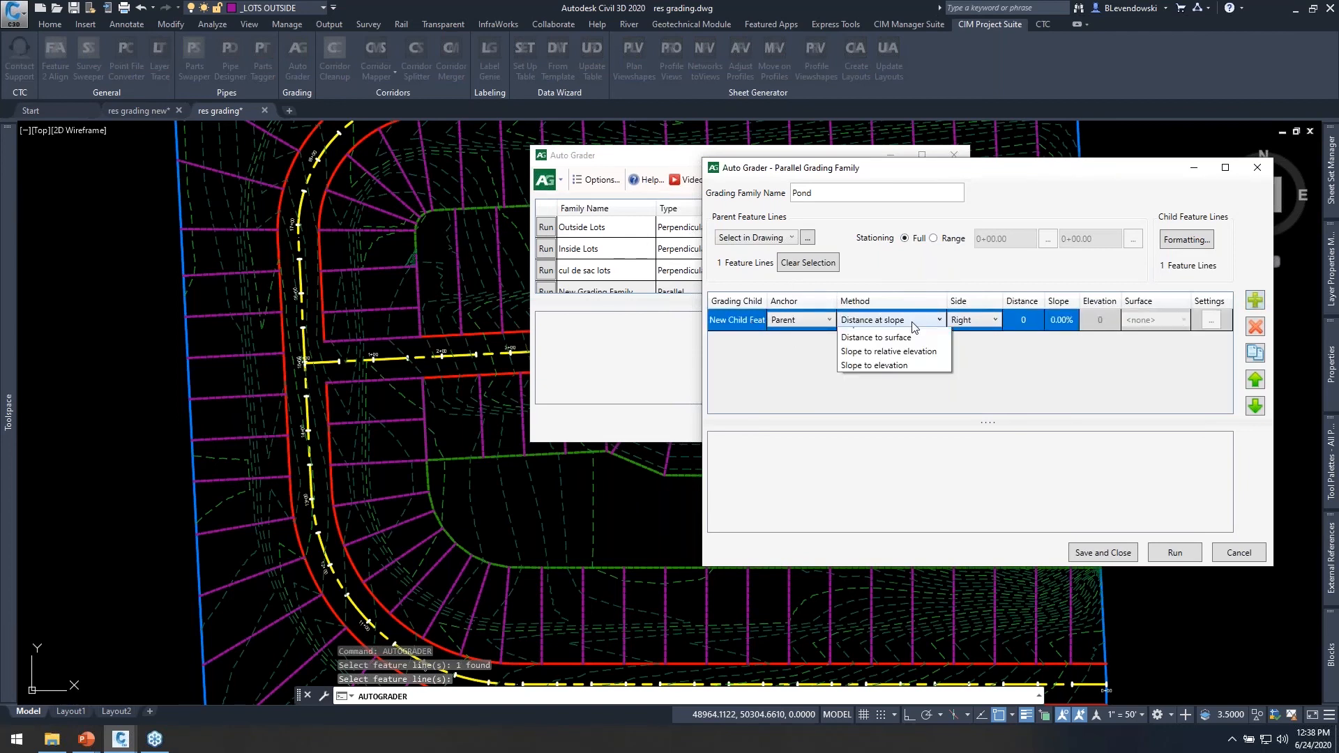
pyautogui.click(911, 321)
pyautogui.click(979, 322)
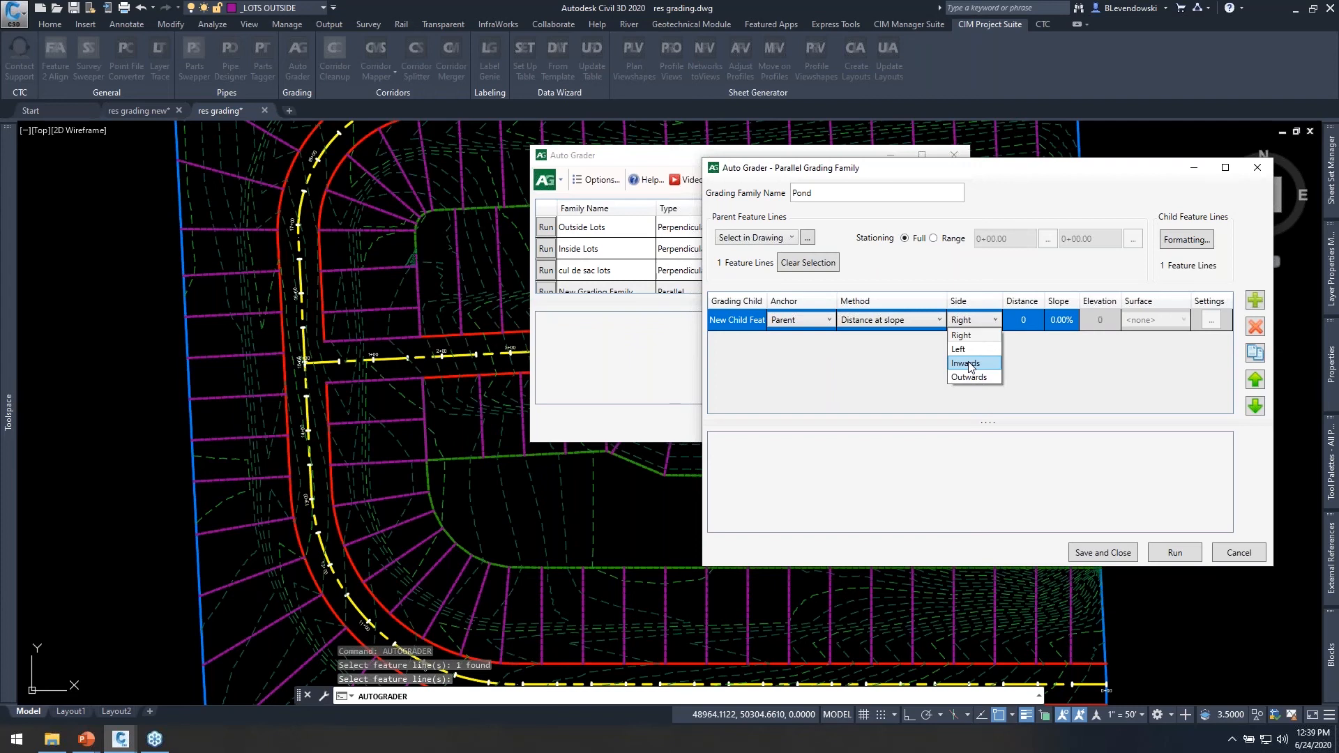
pyautogui.click(886, 367)
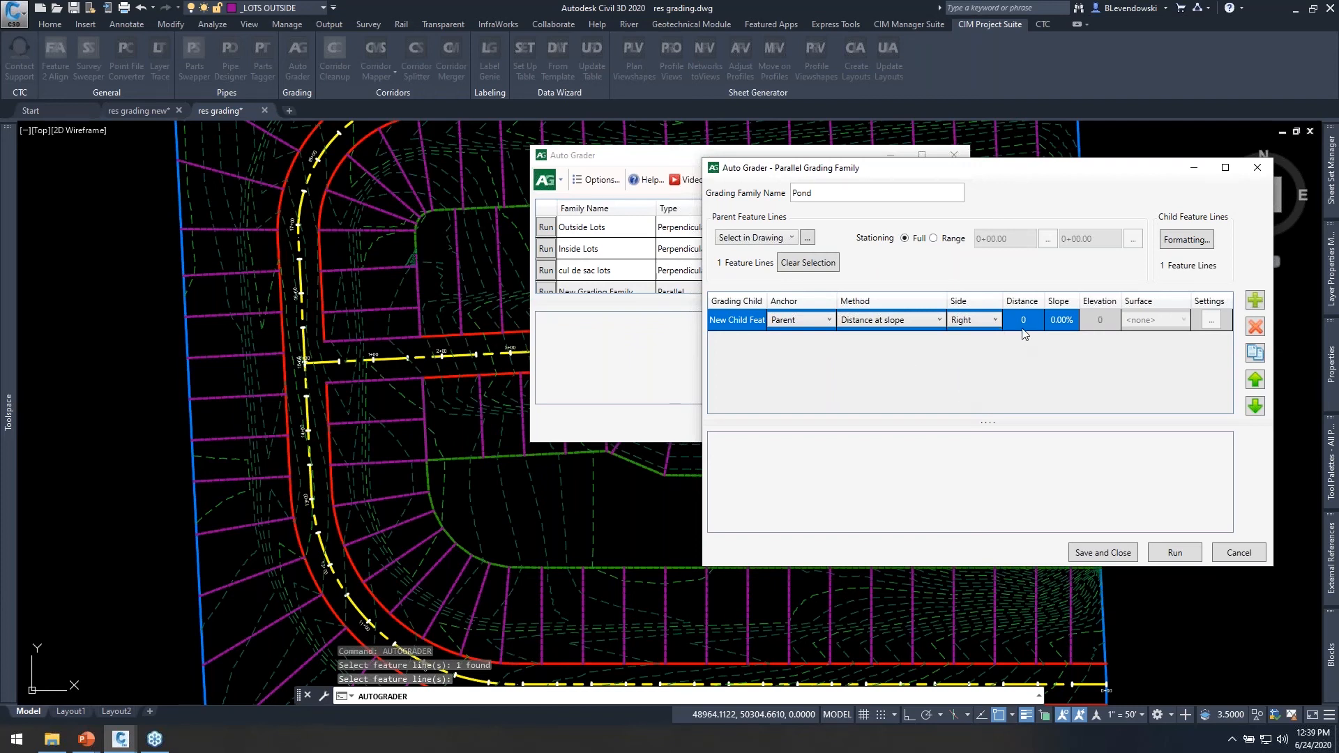
pyautogui.click(977, 319)
pyautogui.click(969, 369)
pyautogui.click(1029, 321)
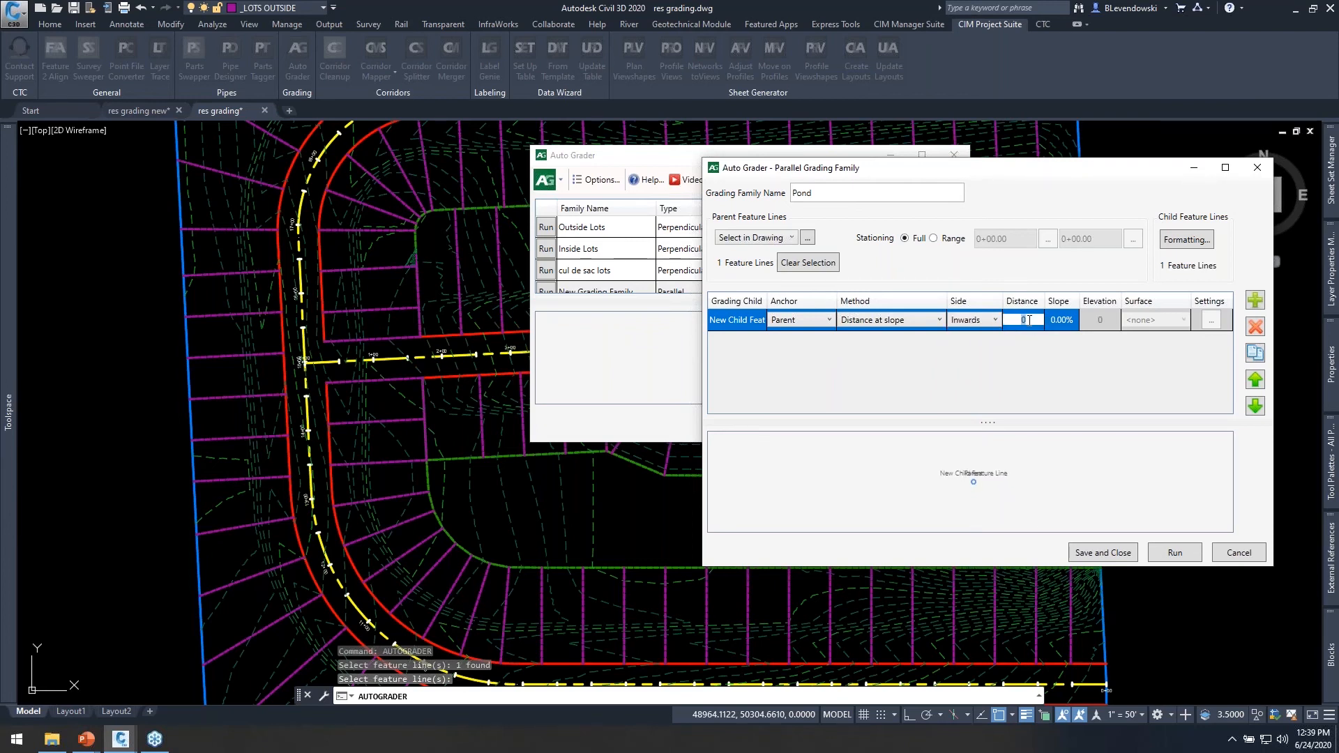
pyautogui.press('Tab')
pyautogui.write('-33')
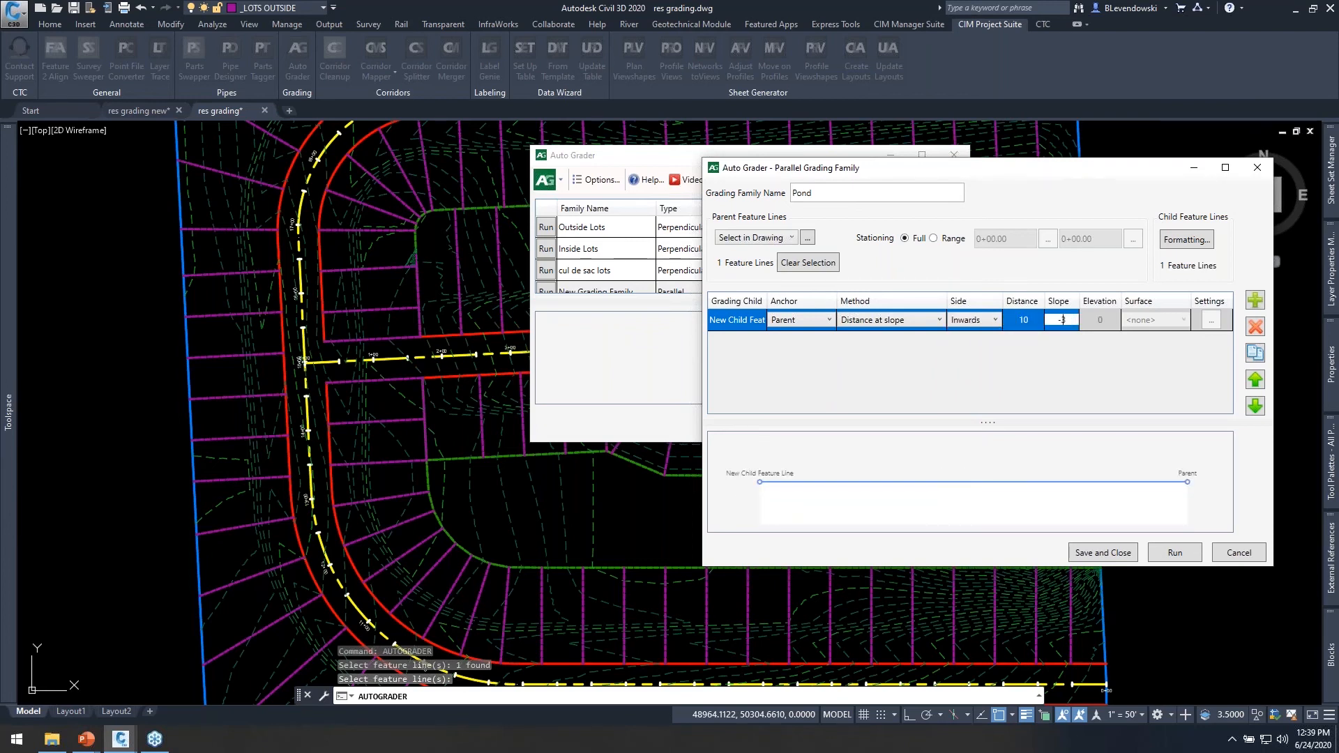
pyautogui.press('Return')
# Match the child feature line's formatting to the family default and save the Pond family.
pyautogui.moveTo(995, 169); pyautogui.dragTo(671, 152)
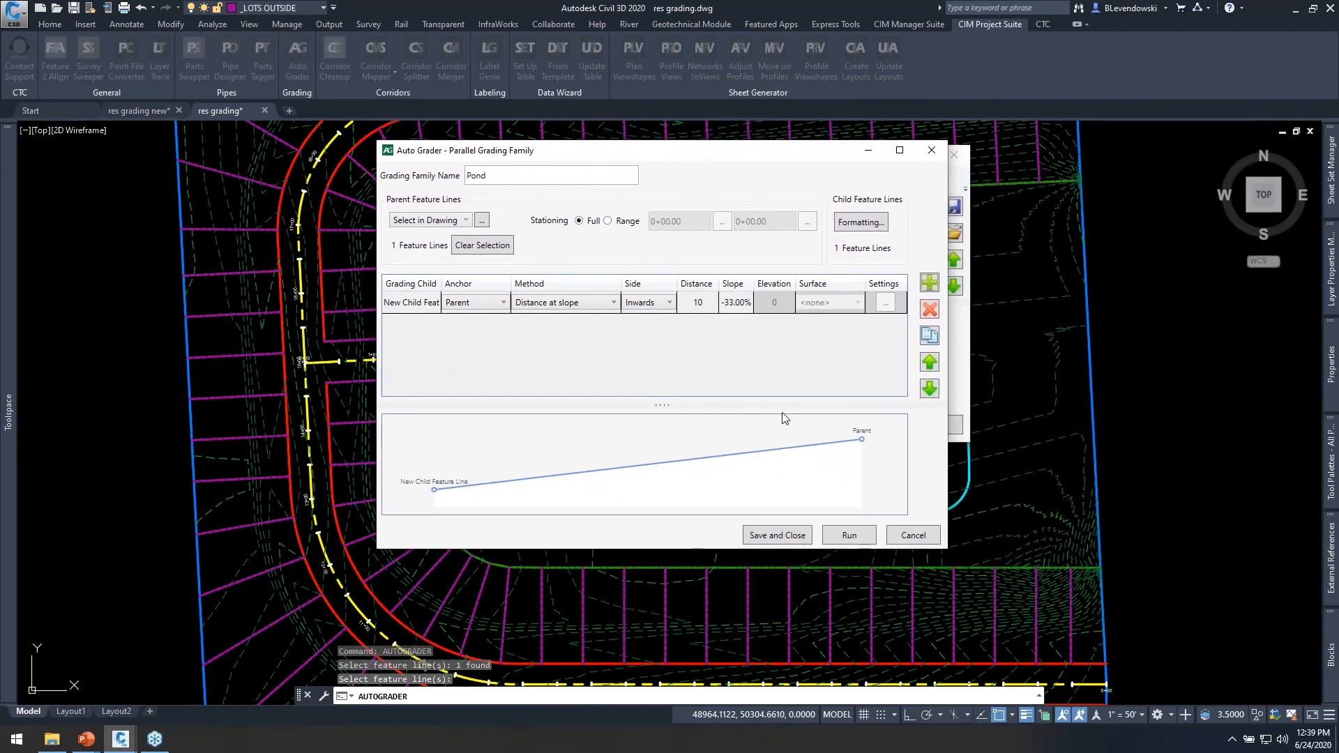
pyautogui.click(862, 223)
pyautogui.click(586, 352)
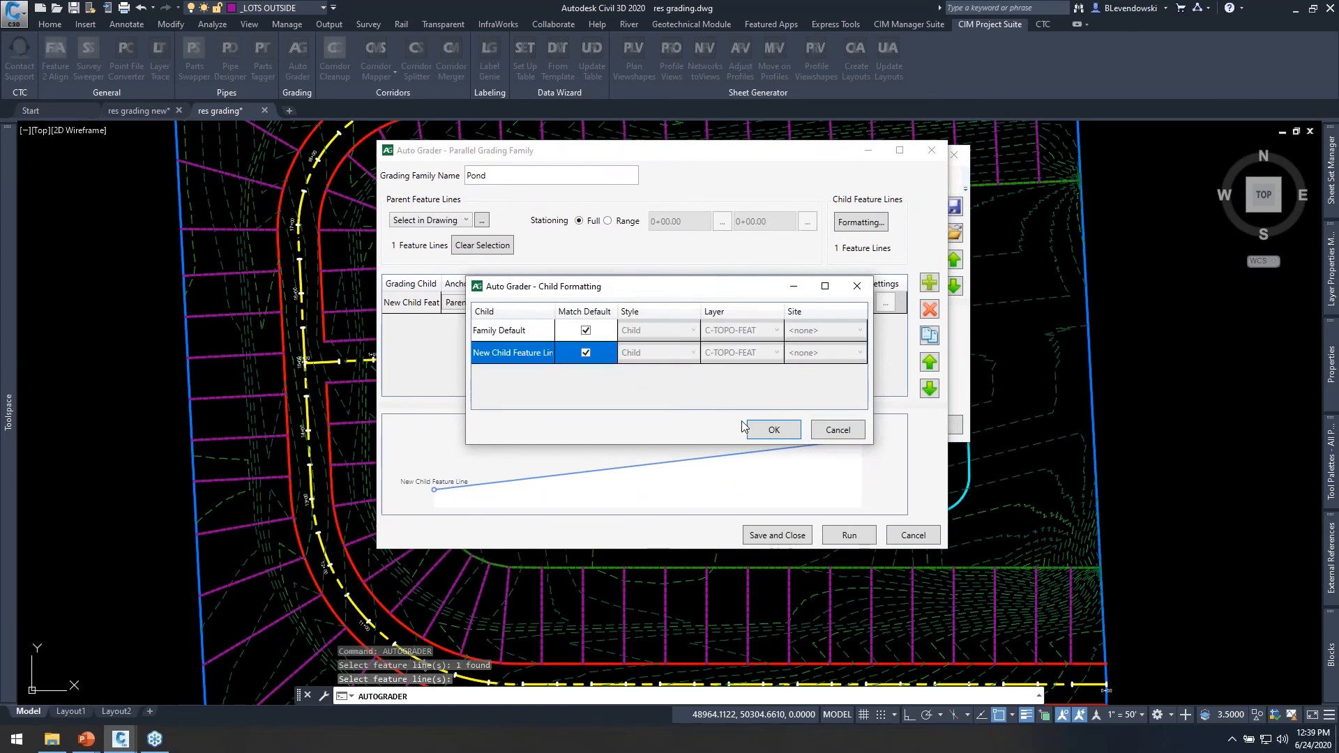
pyautogui.click(773, 429)
pyautogui.click(787, 542)
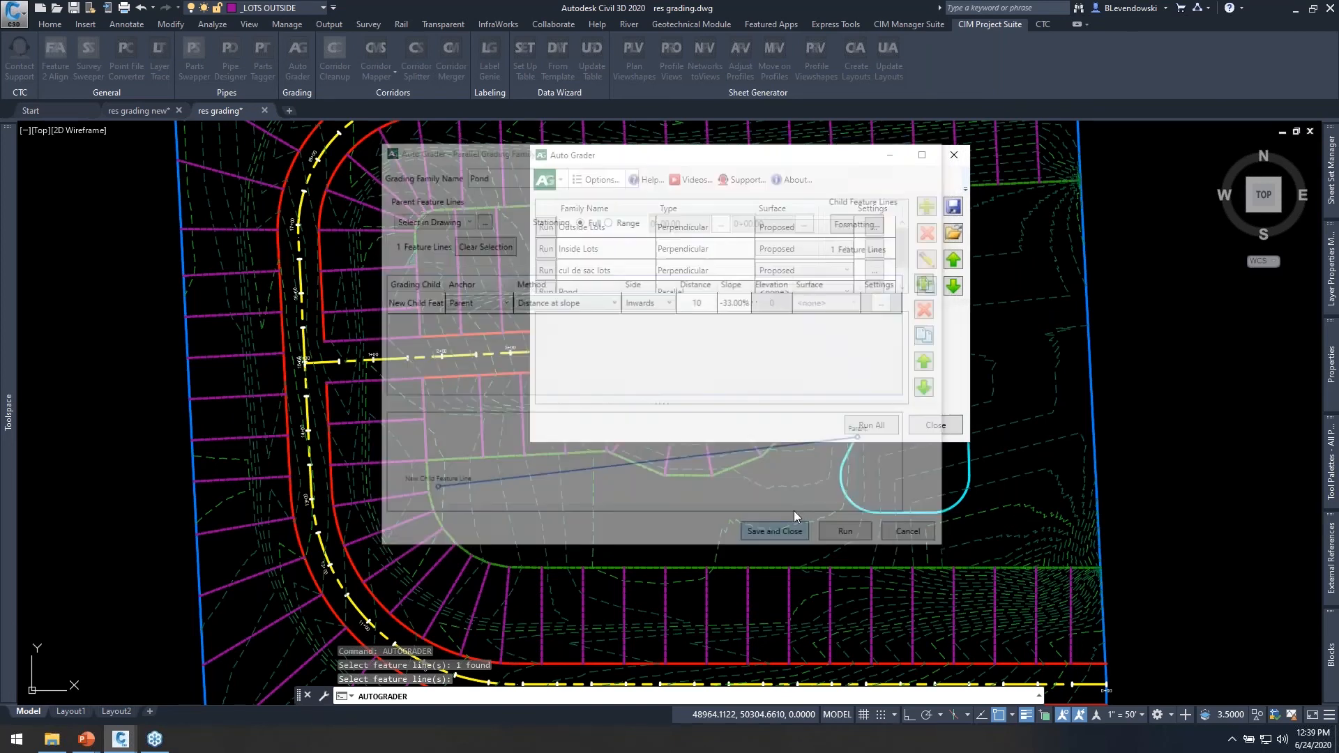
# Assign the Proposed surface to the Pond family and run it, keeping the pond uncovered.
pyautogui.moveTo(695, 157); pyautogui.dragTo(224, 118)
pyautogui.scroll(-1, 290, 219)
pyautogui.click(328, 237)
pyautogui.click(315, 279)
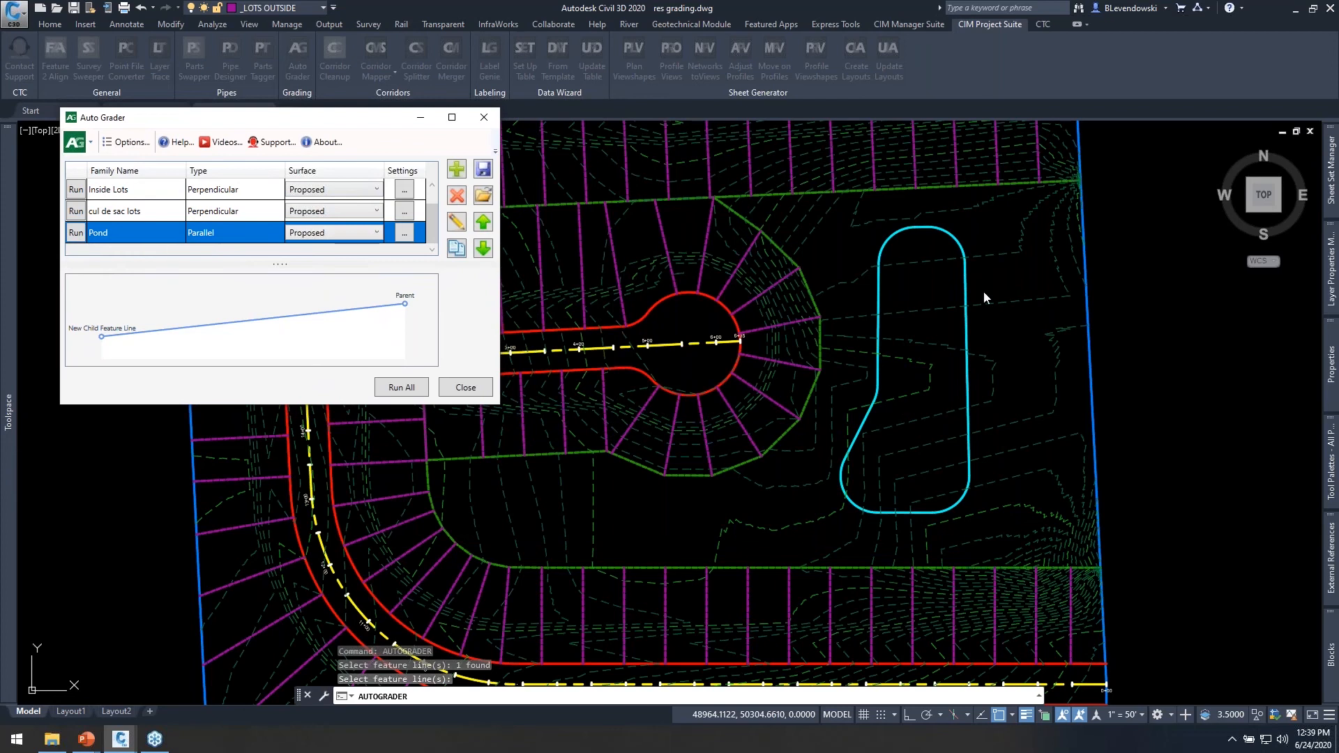
pyautogui.click(81, 233)
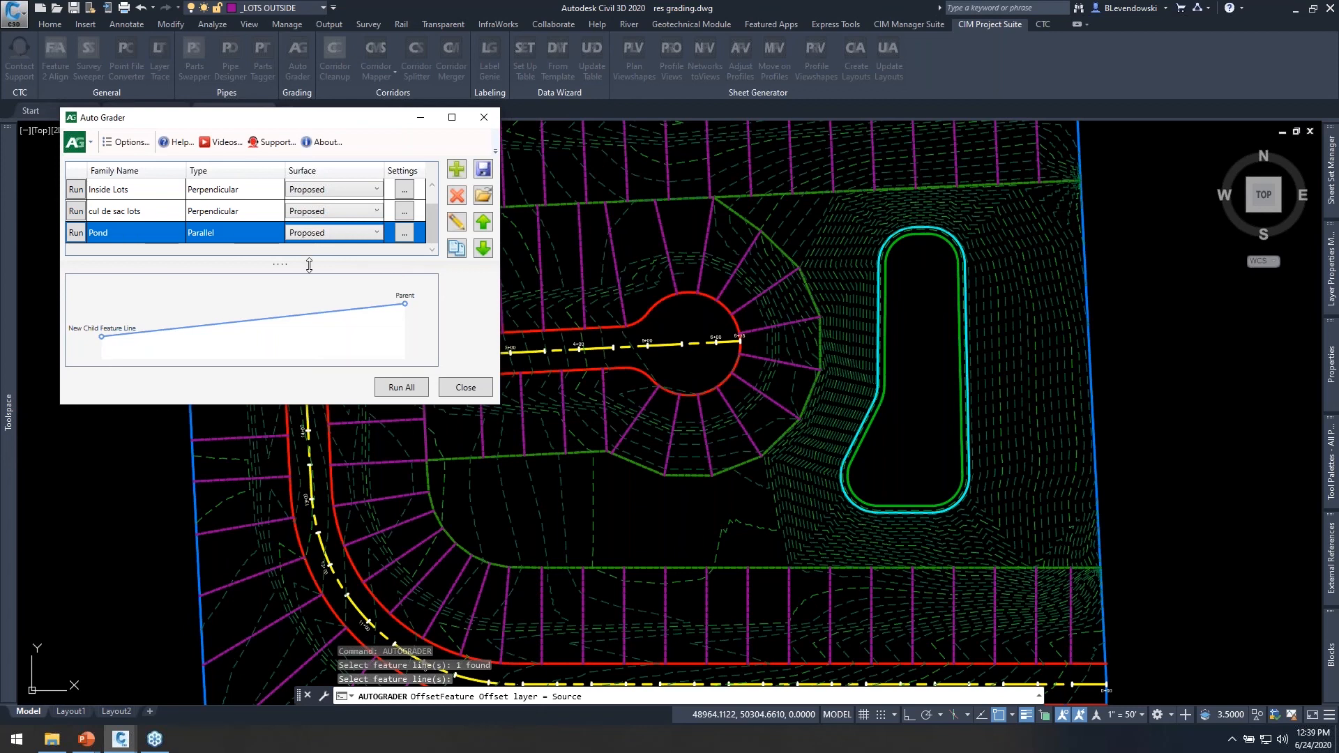
# Edit the Pond family to add a second child anchored to the first, with distance 15 and slope -10%, and run it.
pyautogui.click(457, 221)
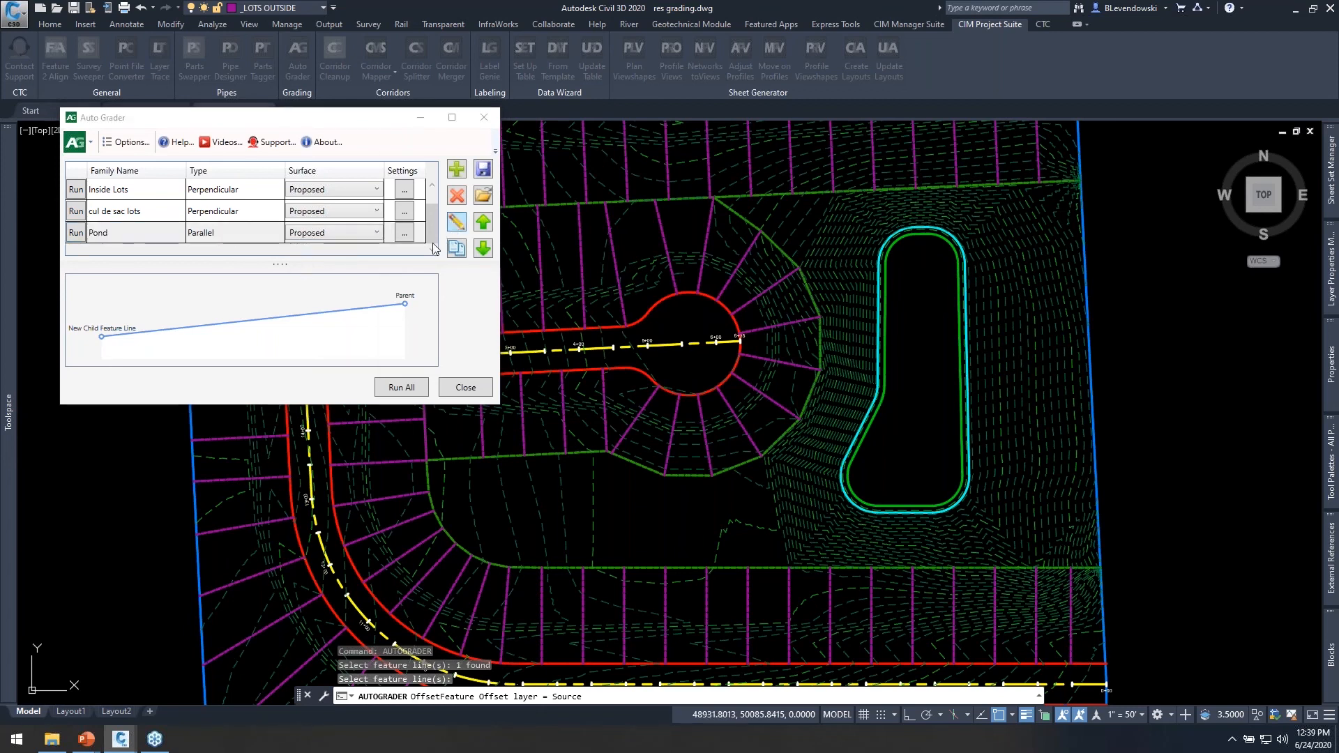
pyautogui.moveTo(649, 156); pyautogui.dragTo(401, 155)
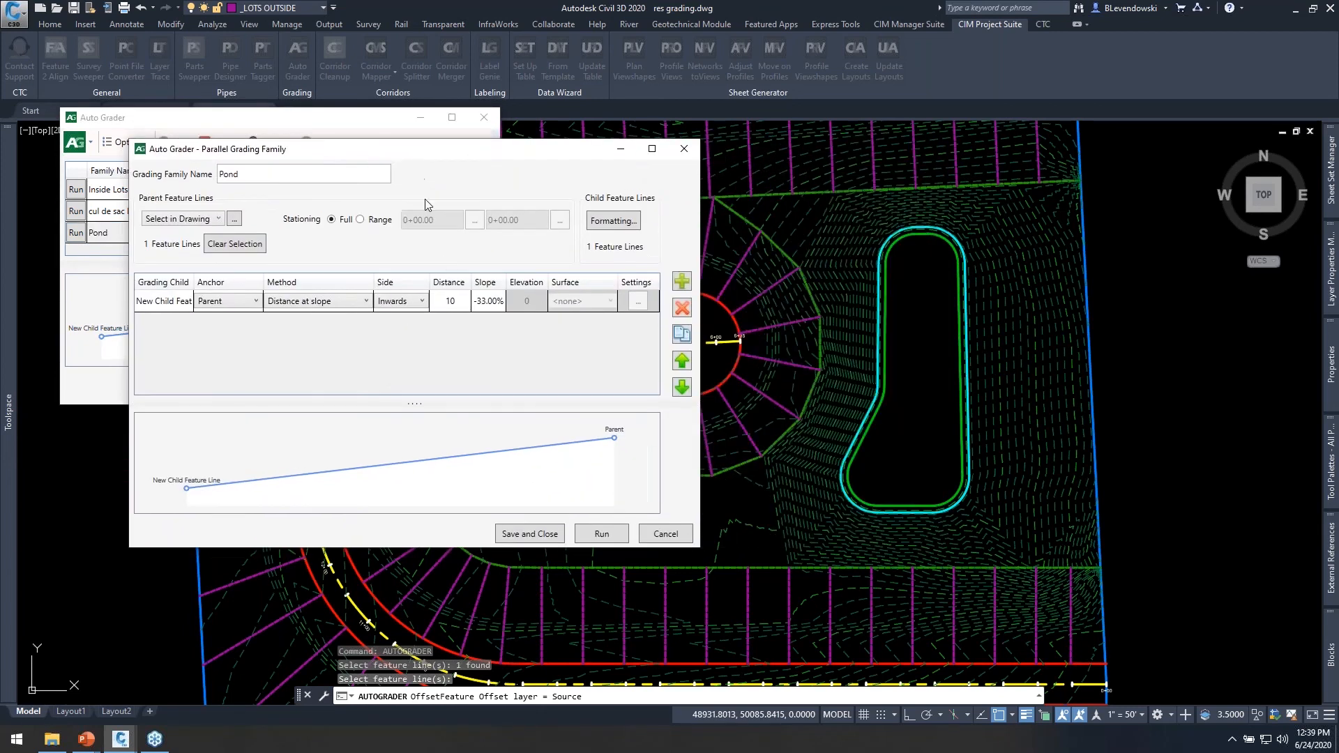
pyautogui.click(682, 281)
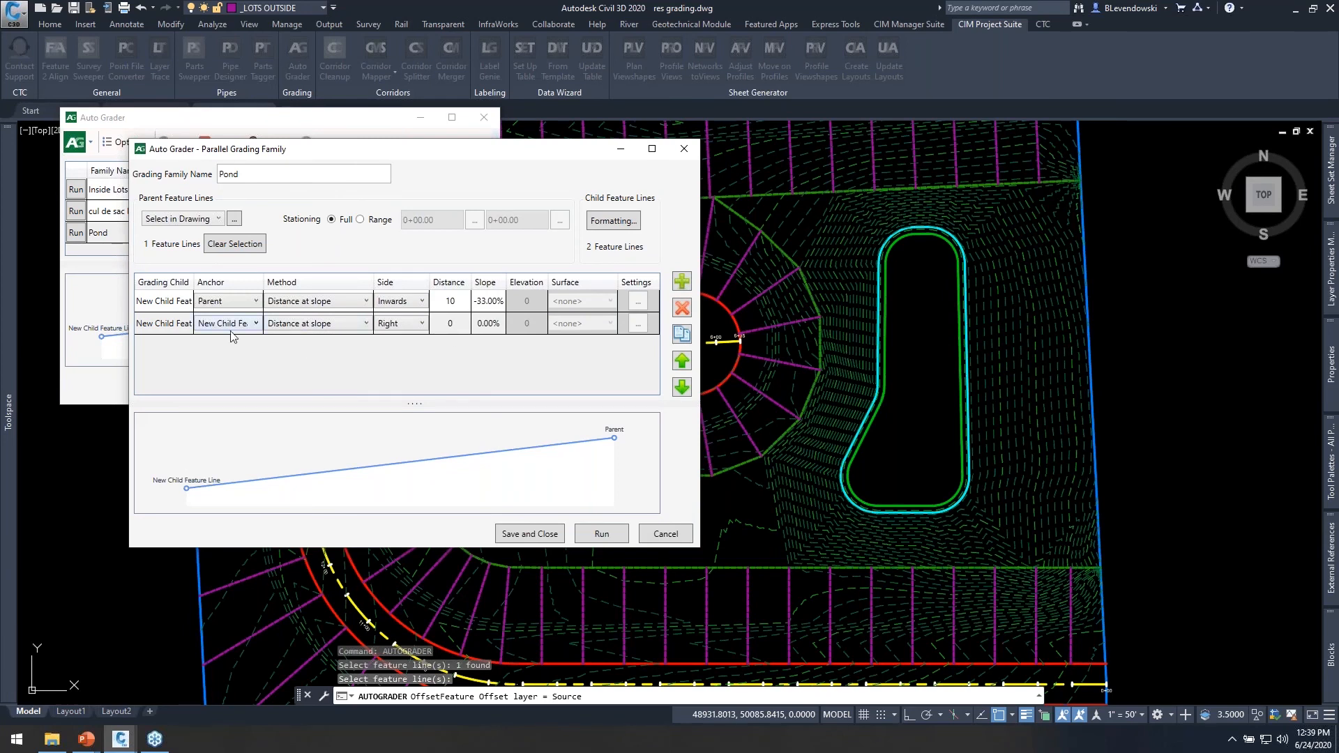
pyautogui.click(170, 325)
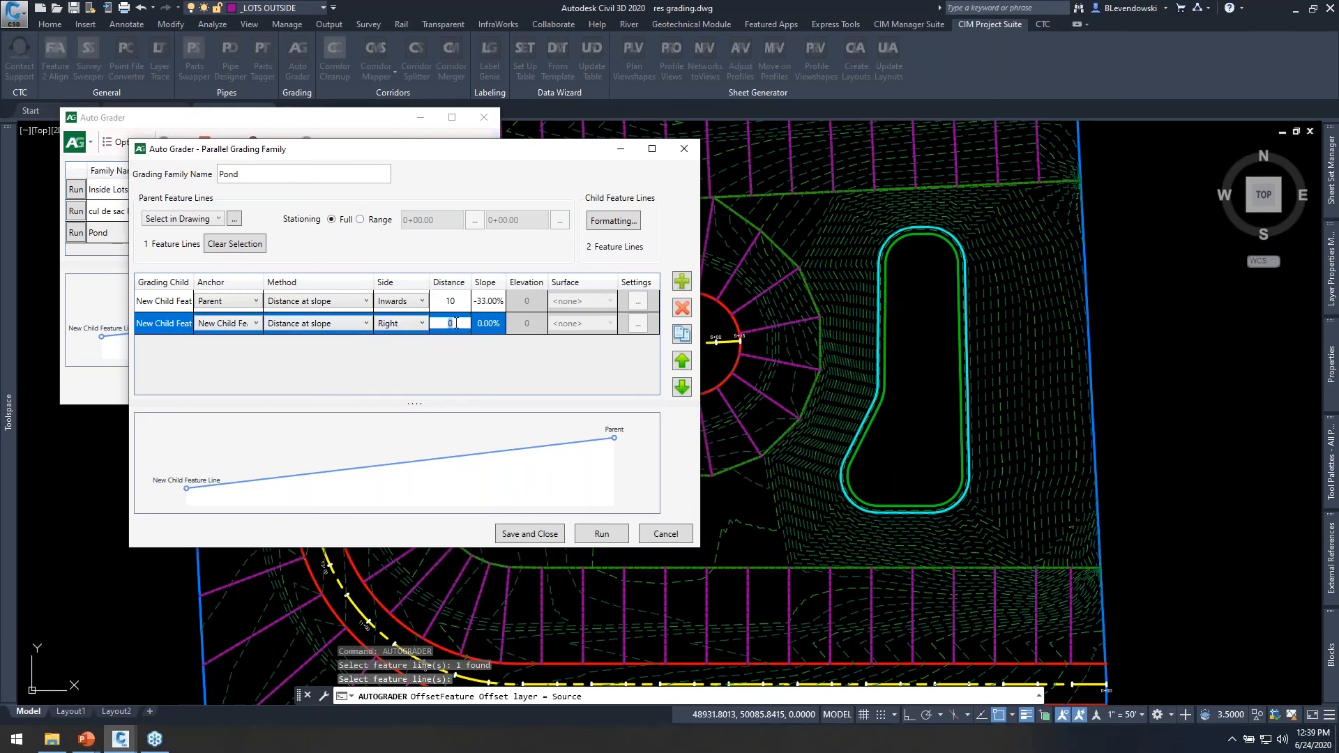
pyautogui.press('Tab')
pyautogui.write('-10')
pyautogui.press('Return')
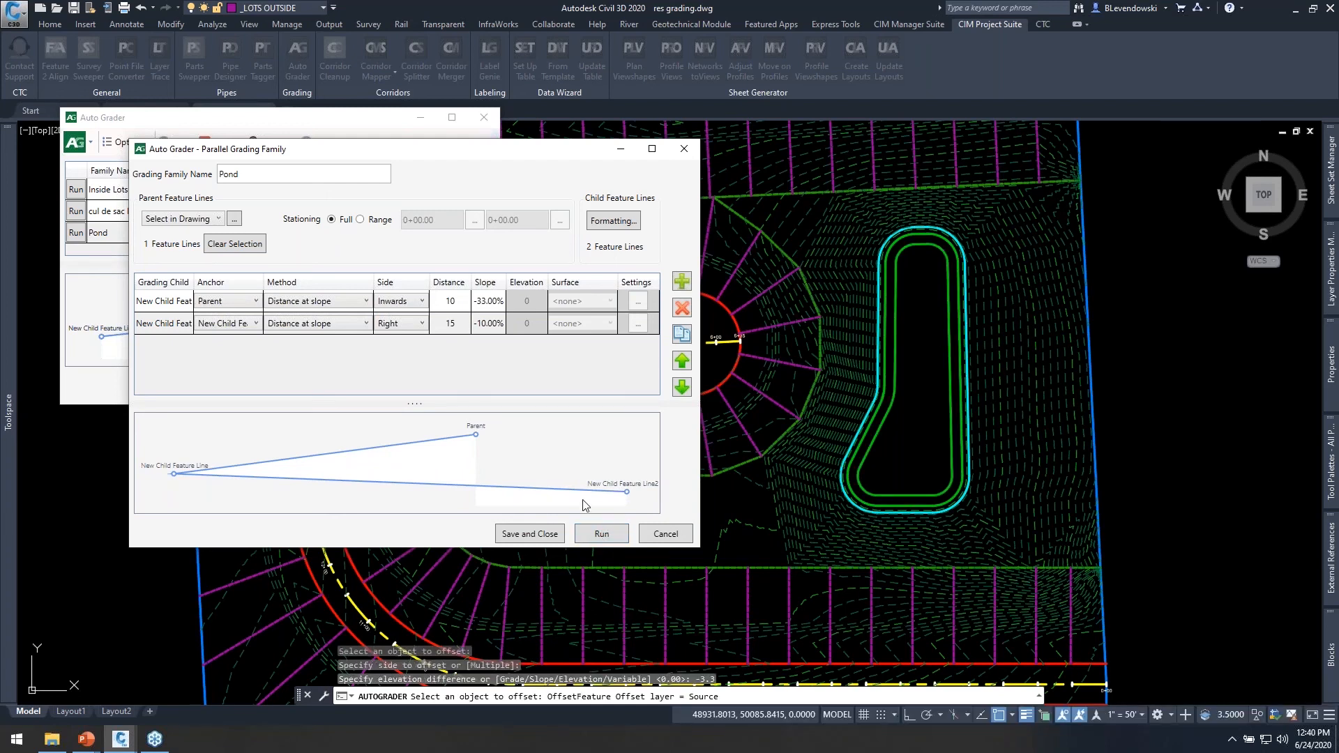
# Duplicate the second child feature line in the Pond family and rename the first child as slope 1.
pyautogui.click(163, 322)
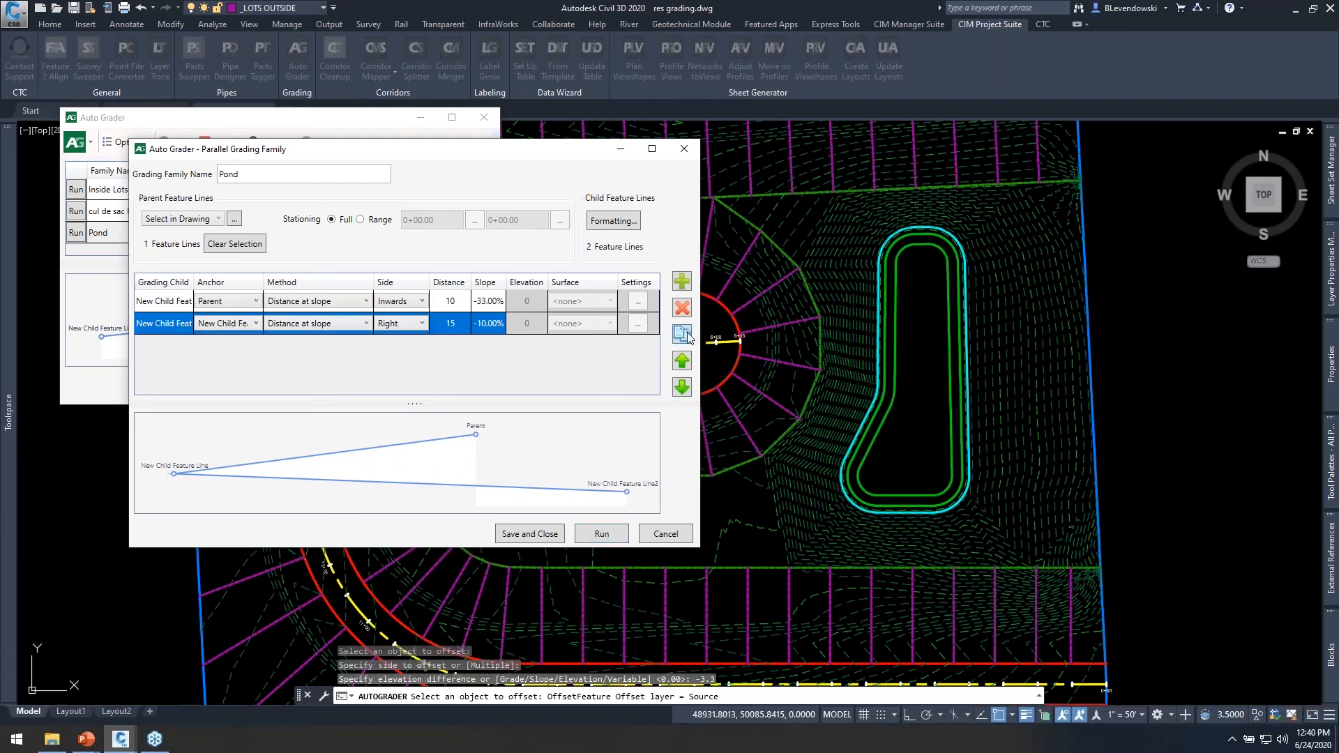
pyautogui.click(683, 335)
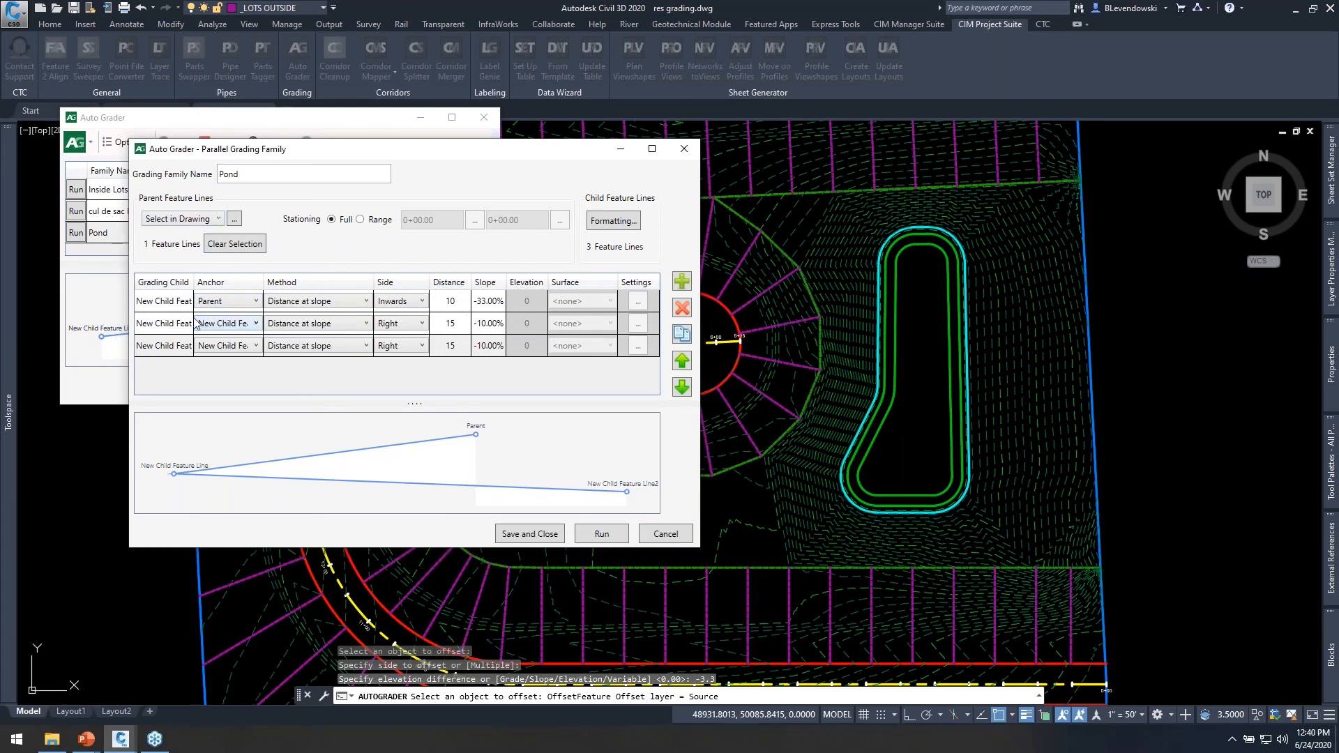
pyautogui.click(171, 300)
pyautogui.doubleClick(172, 300)
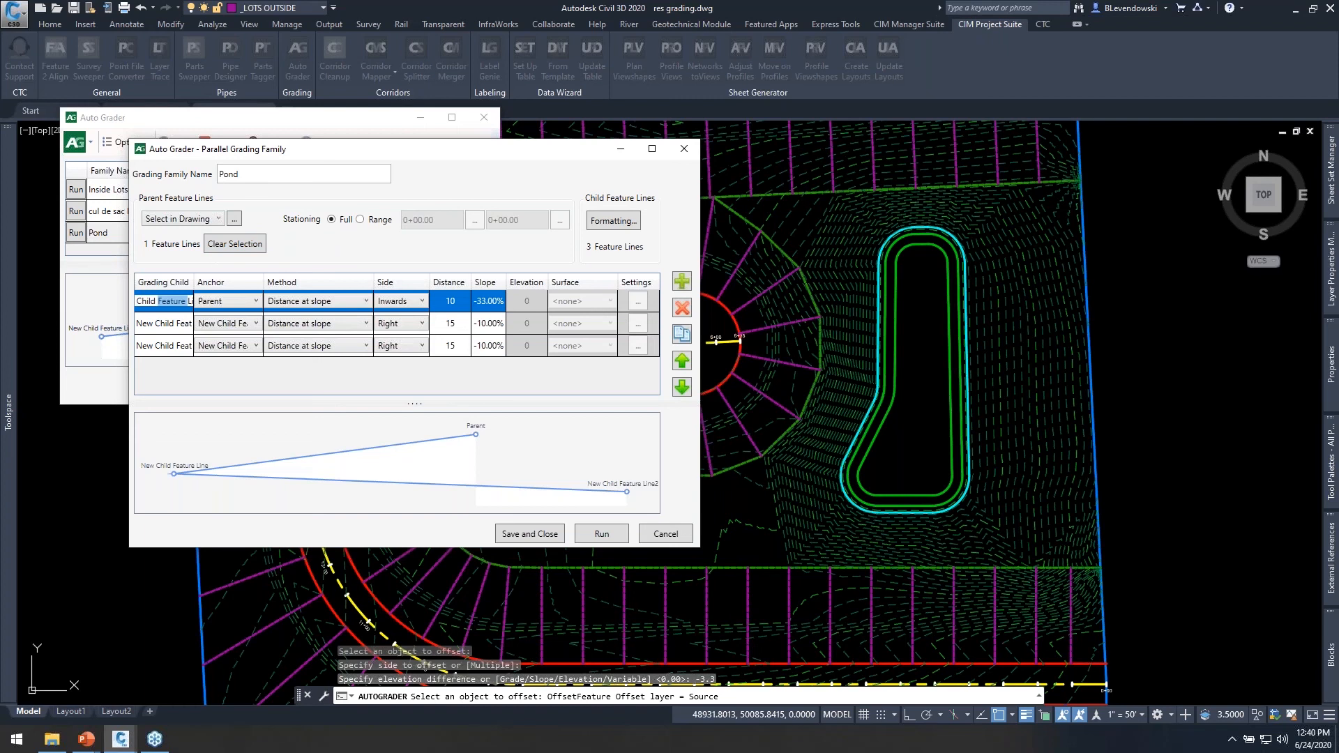
pyautogui.hotkey('ctrl', 'a')
pyautogui.write('slope 1')
pyautogui.press('Return')
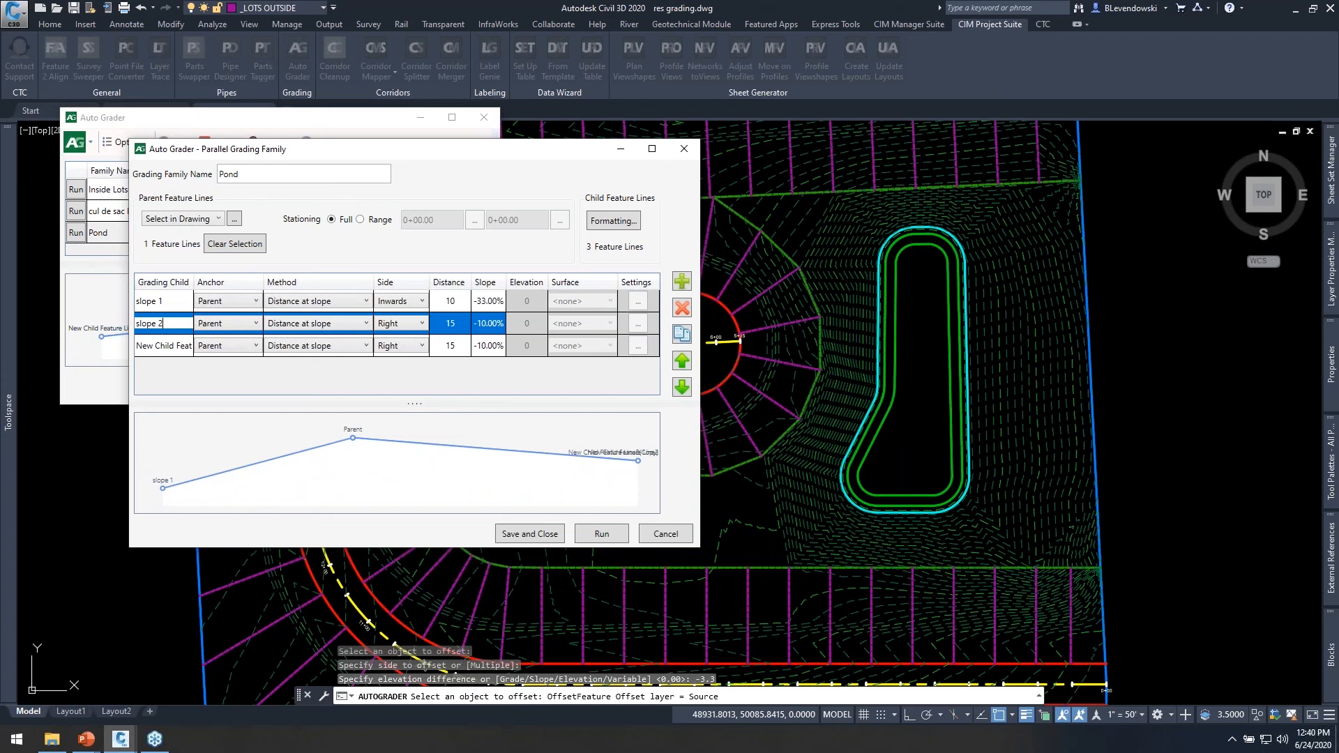
# Name the other two children slope 2 and slope 3, anchor them to slope 1 and slope 2 respectively, and run the Pond family.
pyautogui.press('Return')
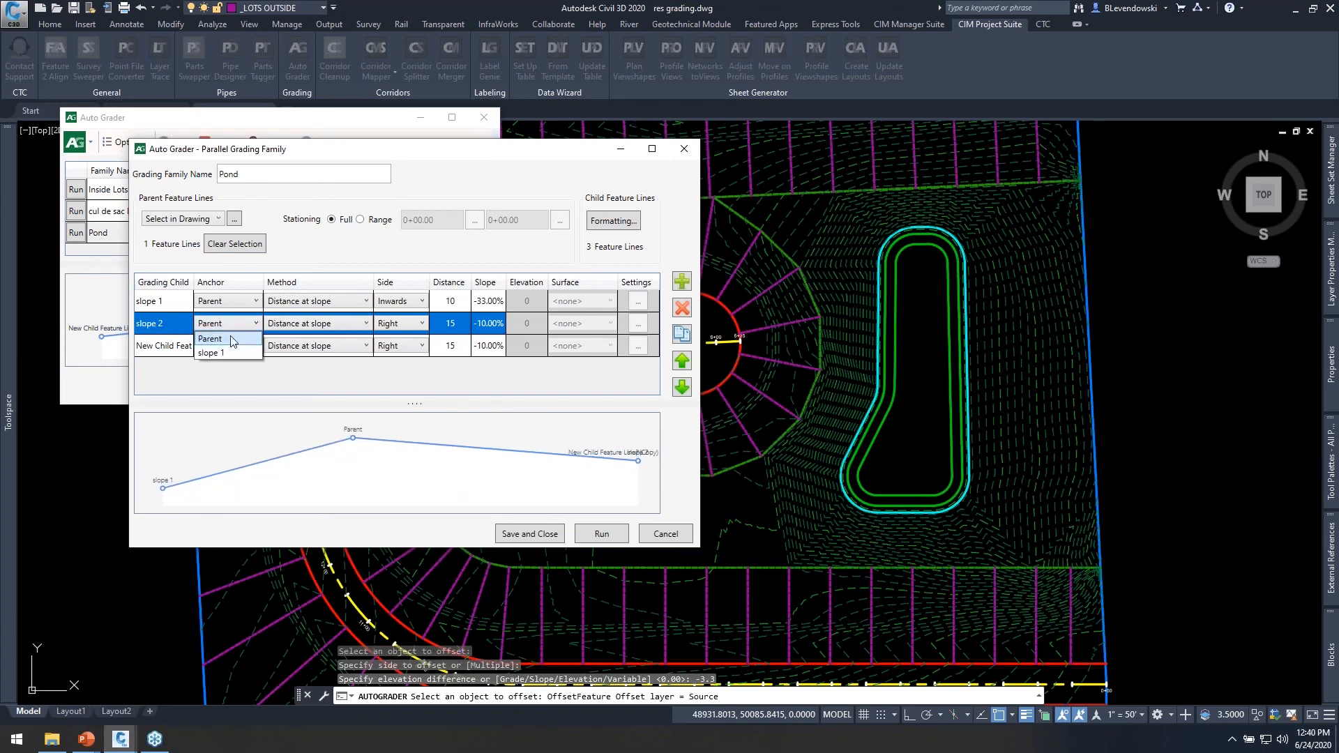
pyautogui.click(224, 351)
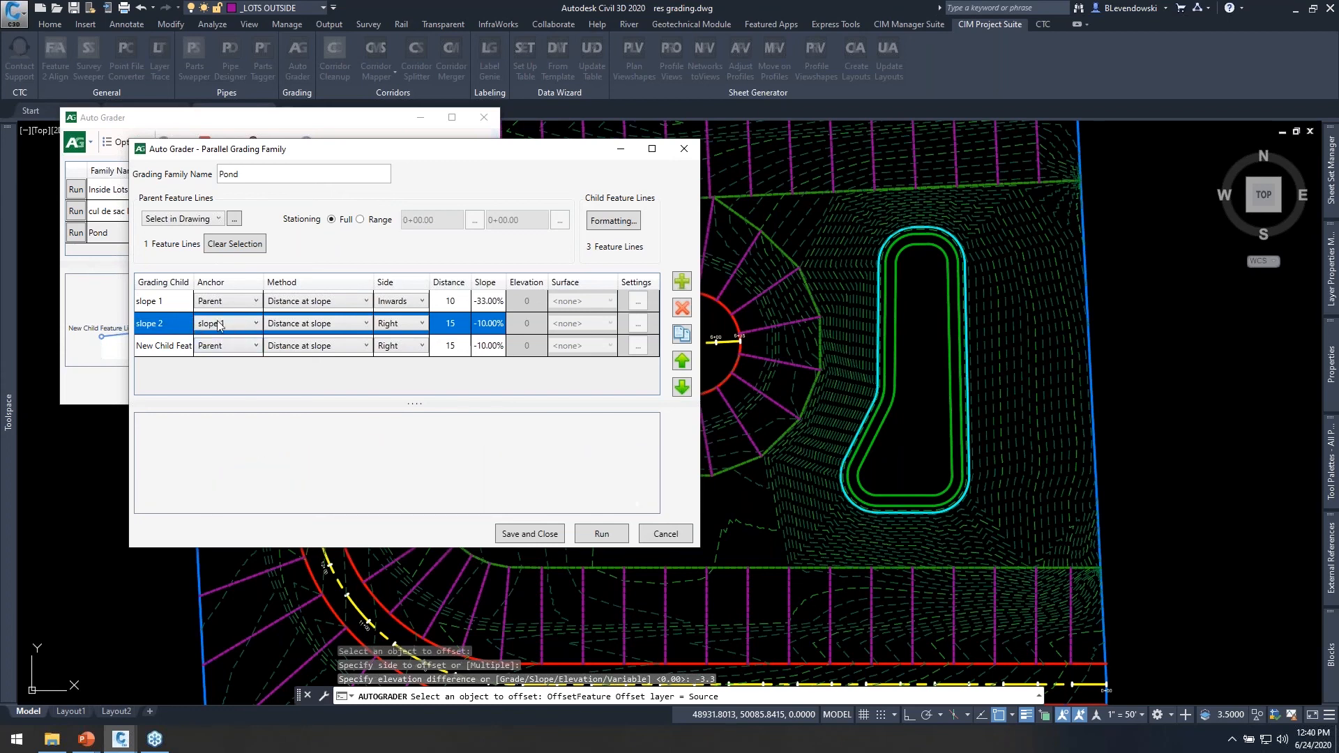
pyautogui.click(166, 347)
pyautogui.click(166, 348)
pyautogui.write('slope 3')
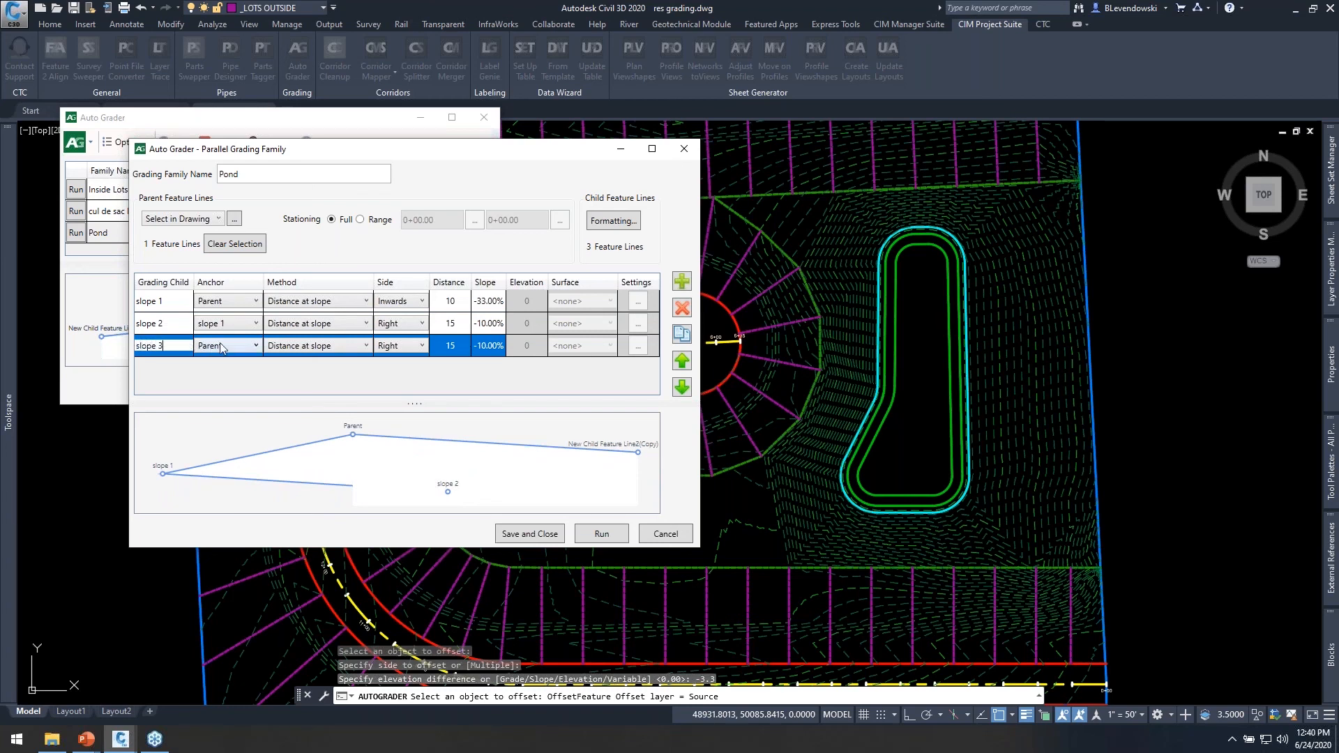
pyautogui.click(221, 348)
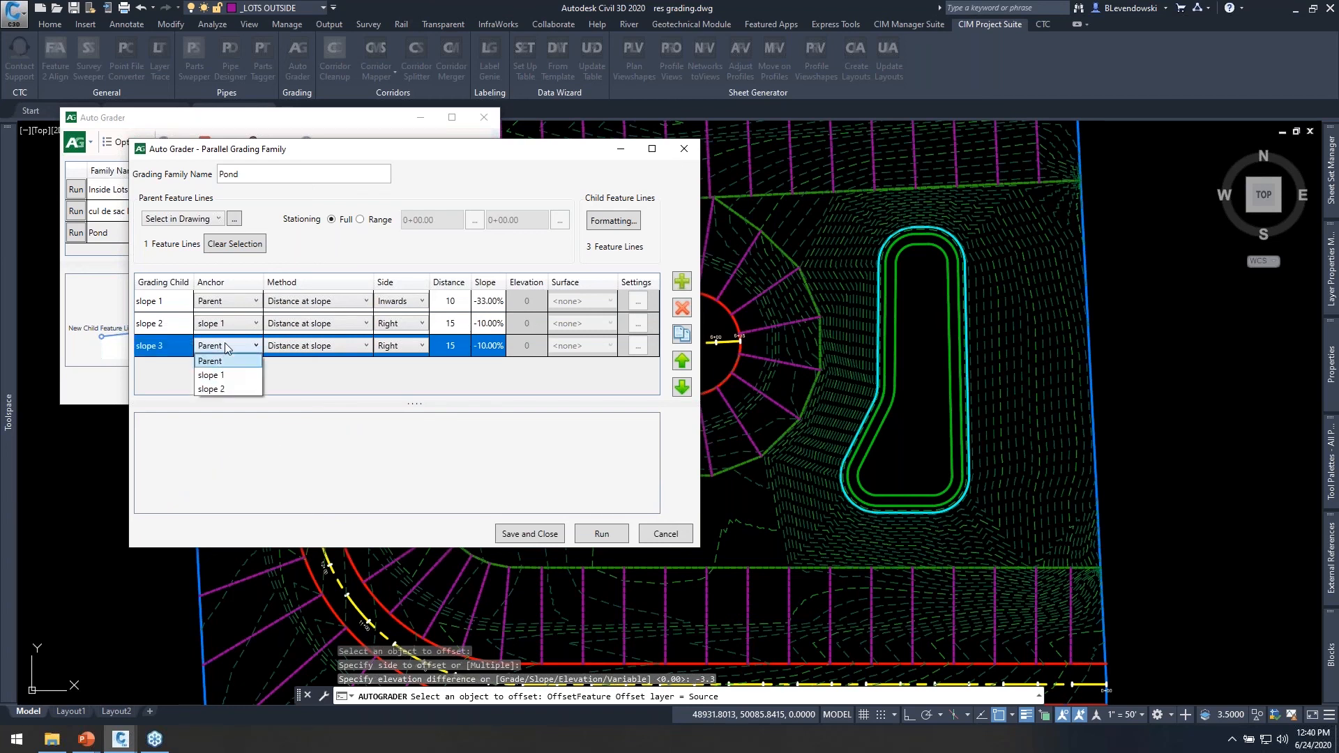
pyautogui.click(220, 383)
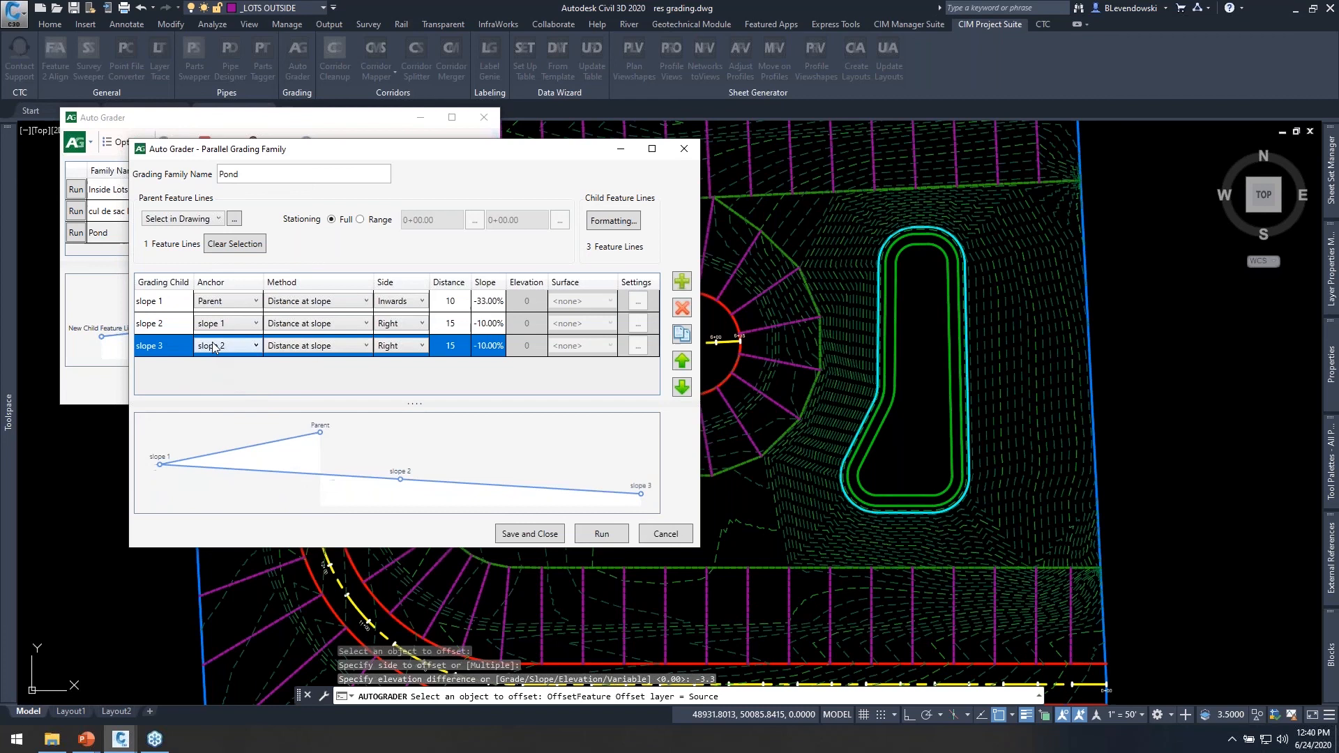
pyautogui.click(600, 531)
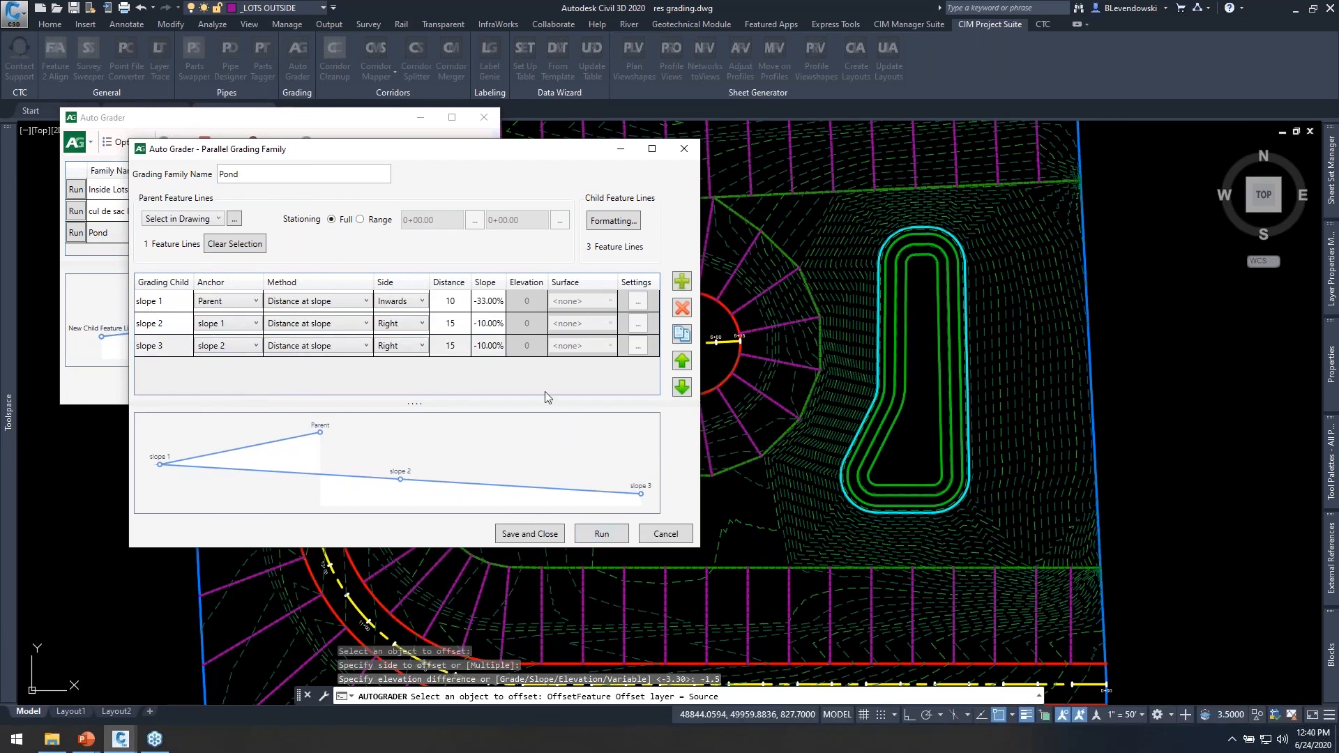
# Set the side of slope 2 and slope 3 to Inwards and rerun the Pond family.
pyautogui.click(394, 323)
pyautogui.click(395, 324)
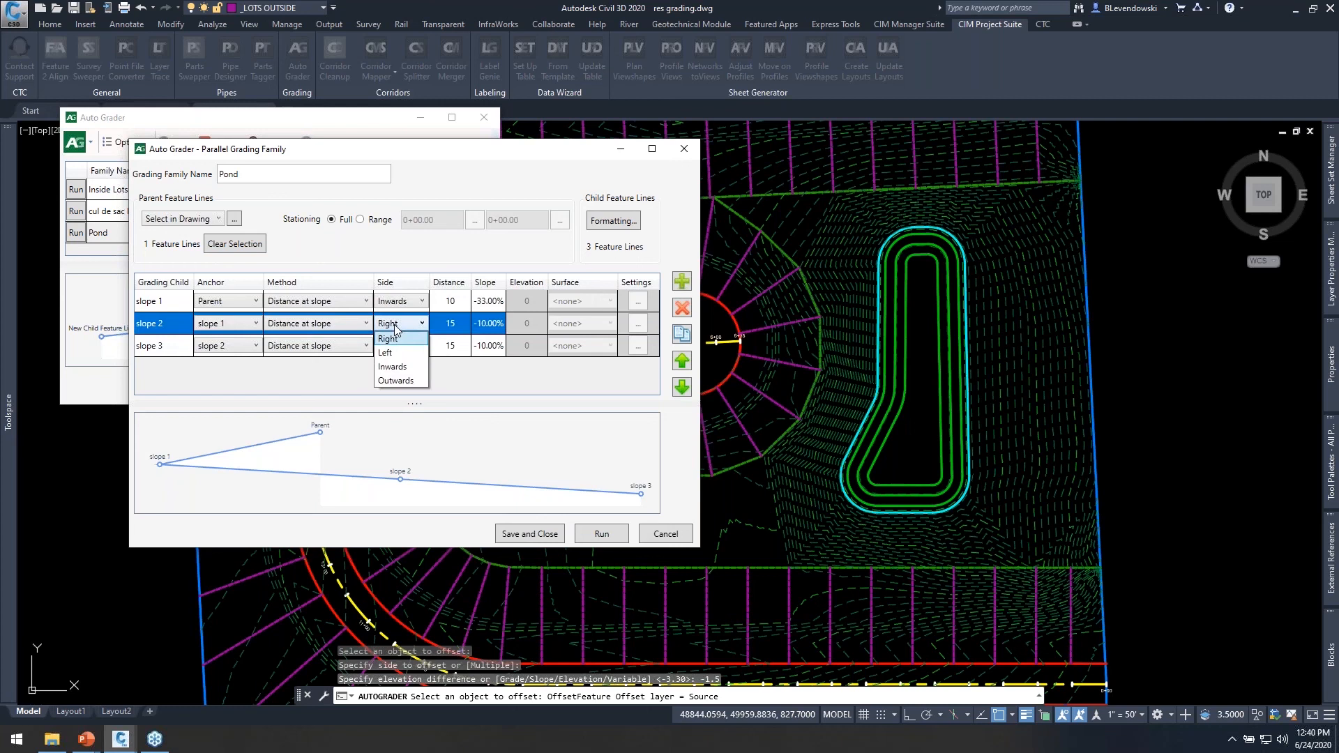
pyautogui.click(448, 141)
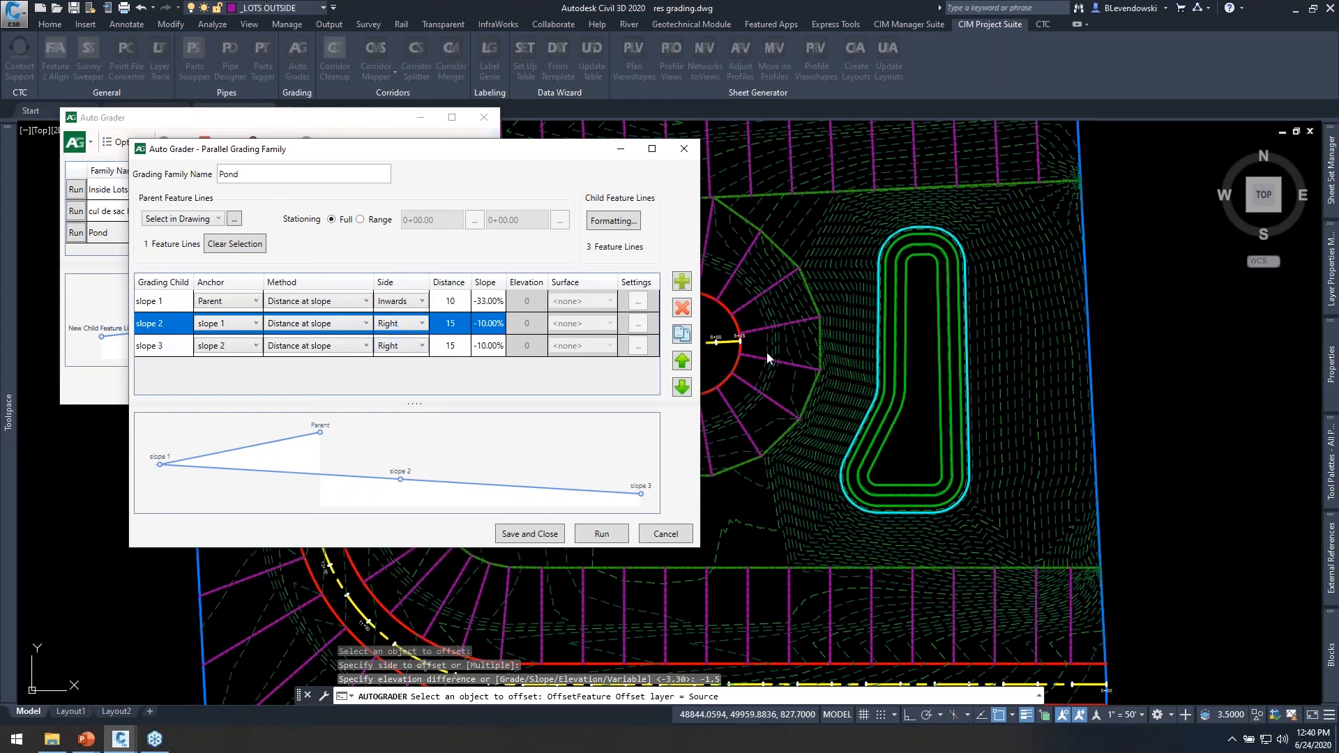
pyautogui.click(411, 328)
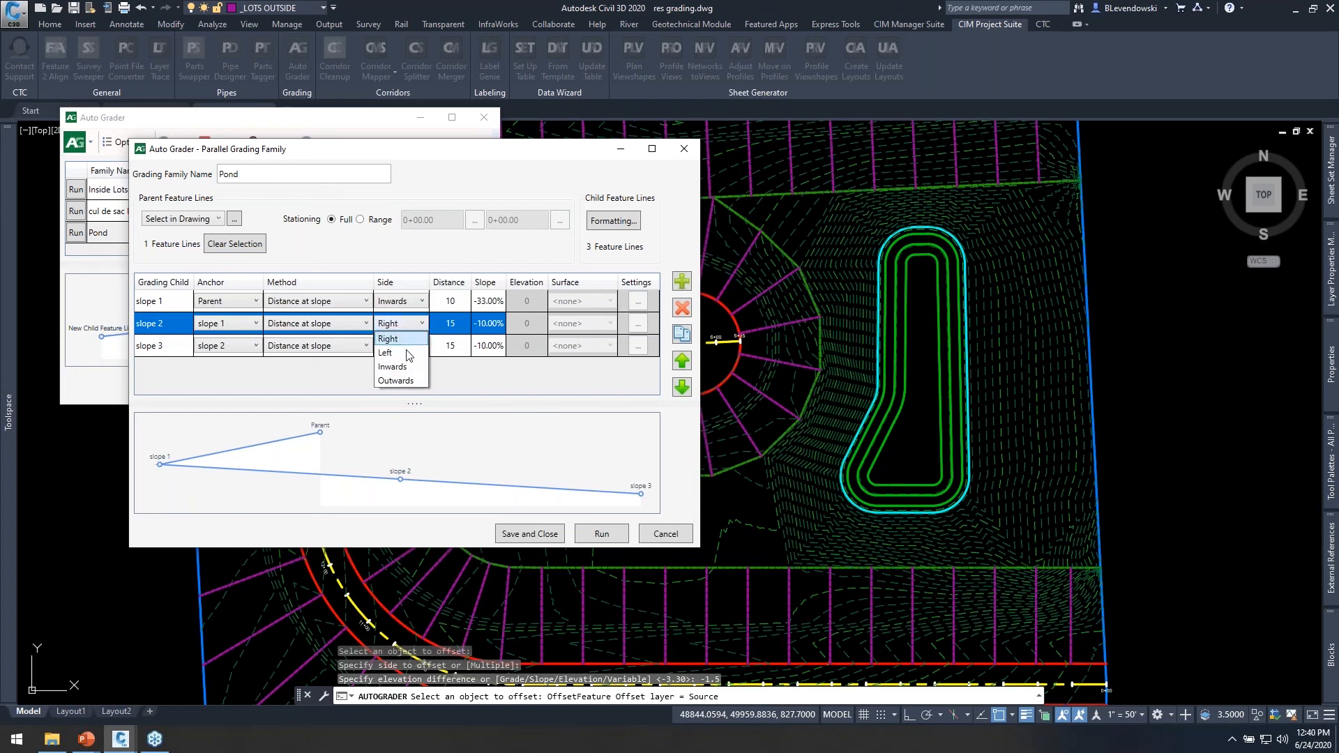
pyautogui.click(404, 361)
pyautogui.click(403, 350)
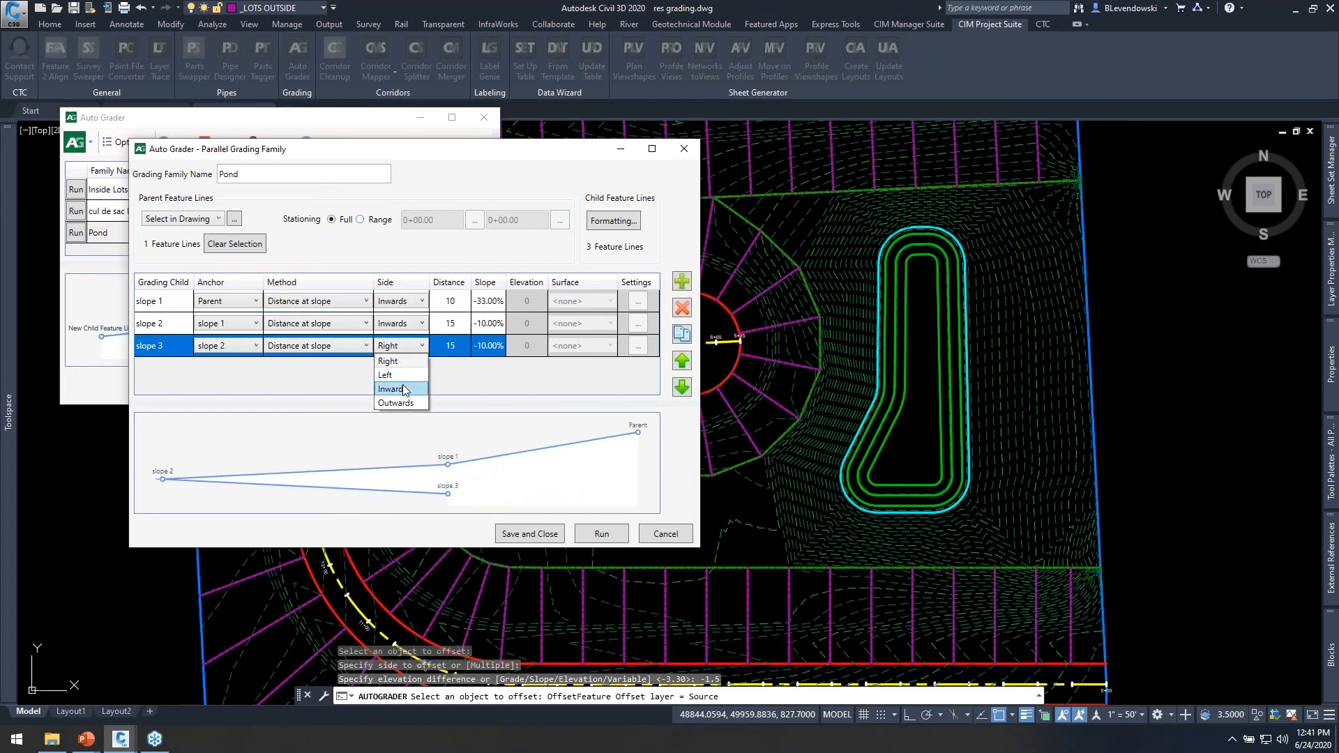
pyautogui.click(403, 383)
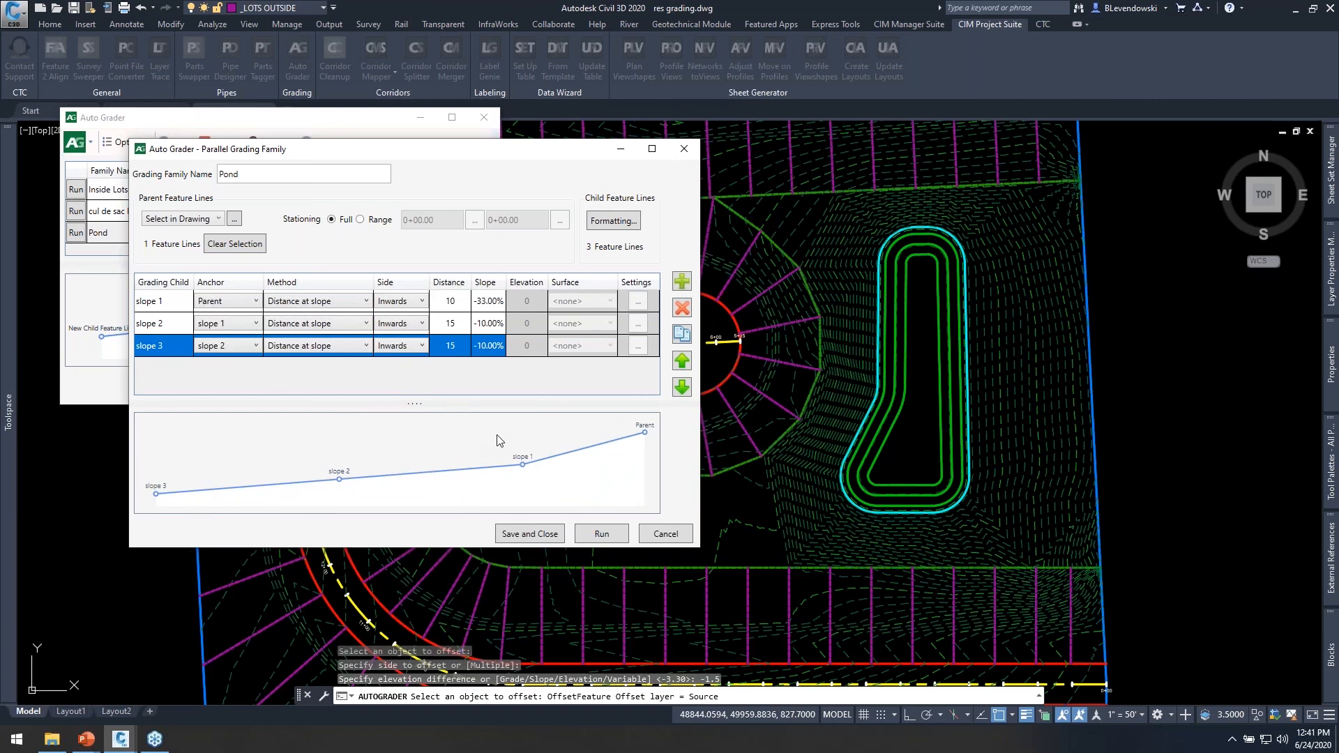
pyautogui.click(588, 529)
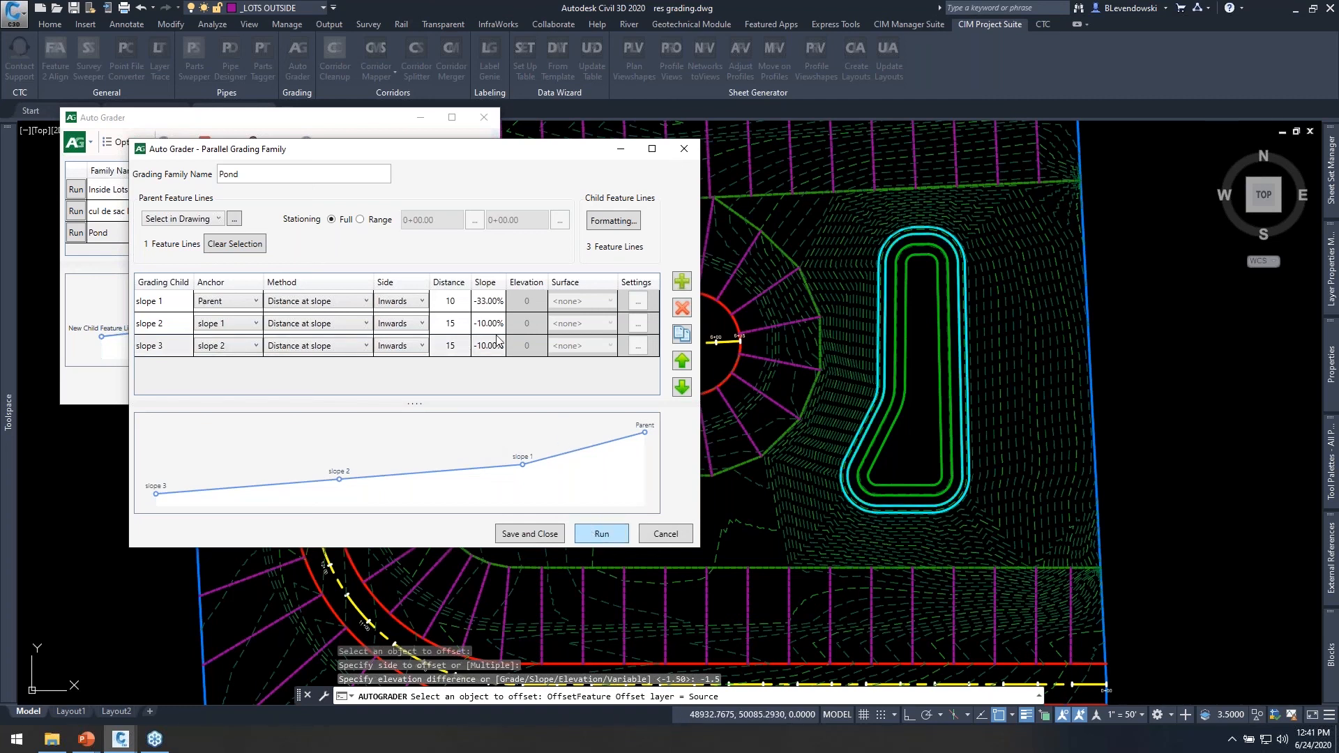
# Save the Pond family and close Auto Grader.
pyautogui.click(530, 533)
pyautogui.click(465, 387)
pyautogui.moveTo(1054, 403)
pyautogui.mouseDown(button='middle')
pyautogui.moveTo(1111, 347)
pyautogui.moveTo(1052, 441)
pyautogui.mouseUp(button='middle')
pyautogui.press('Escape')
# Set up a new drawn feature line in site Residential|6|1|1 with the Child style on the current layer.
pyautogui.moveTo(842, 482); pyautogui.dragTo(913, 411, button='middle')
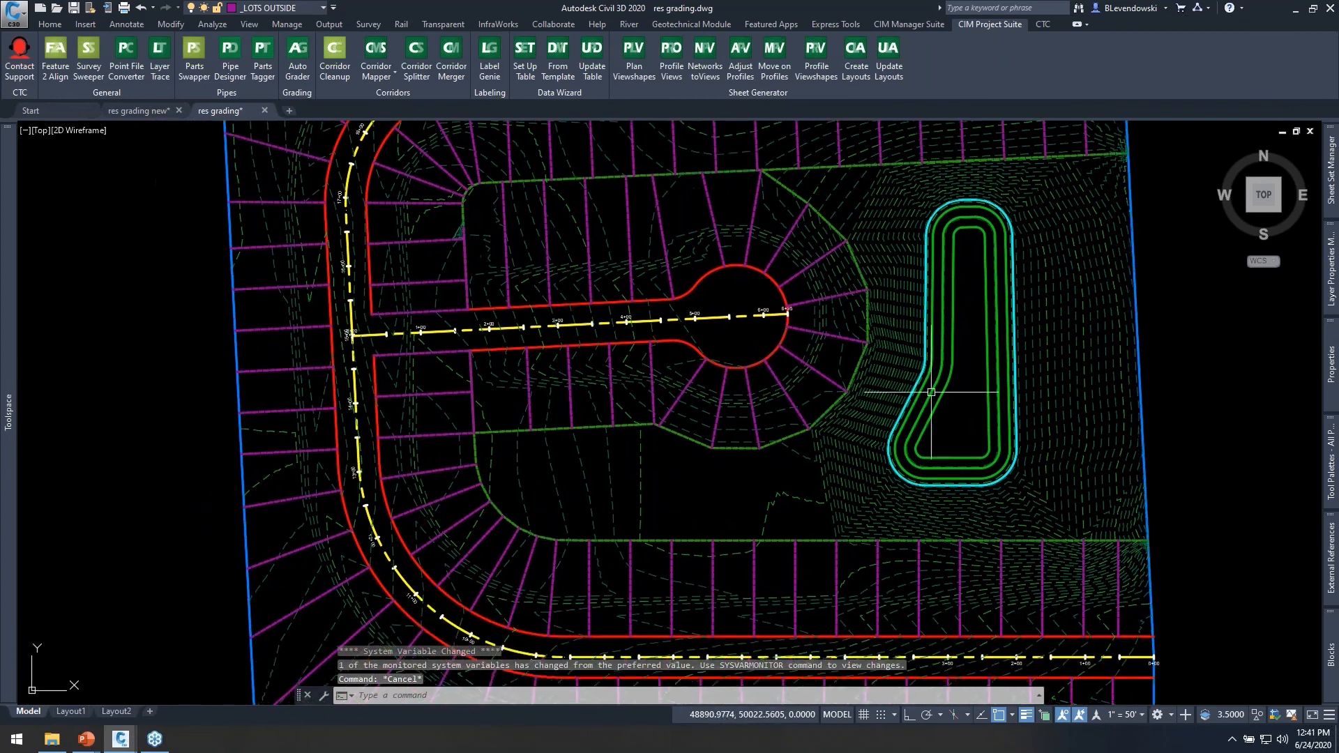
pyautogui.click(50, 24)
pyautogui.click(232, 67)
pyautogui.click(223, 108)
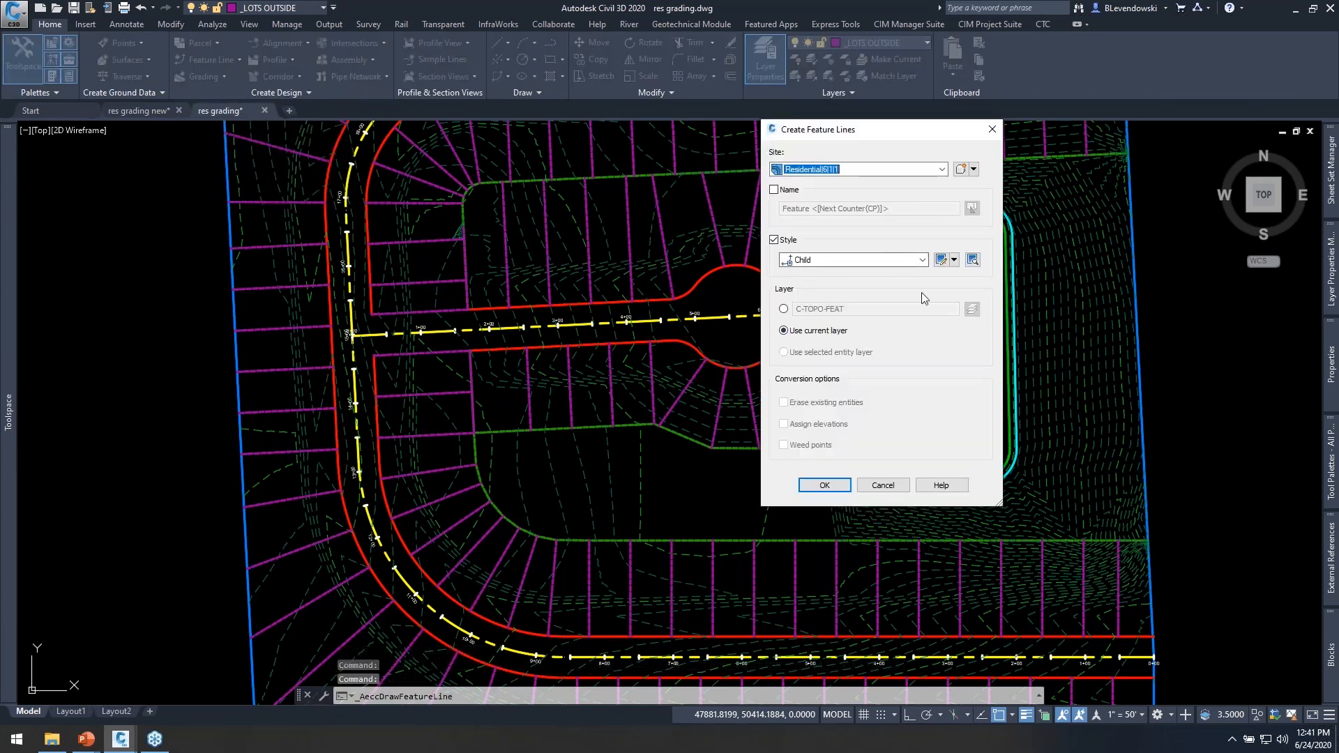
pyautogui.moveTo(882, 138); pyautogui.dragTo(530, 139)
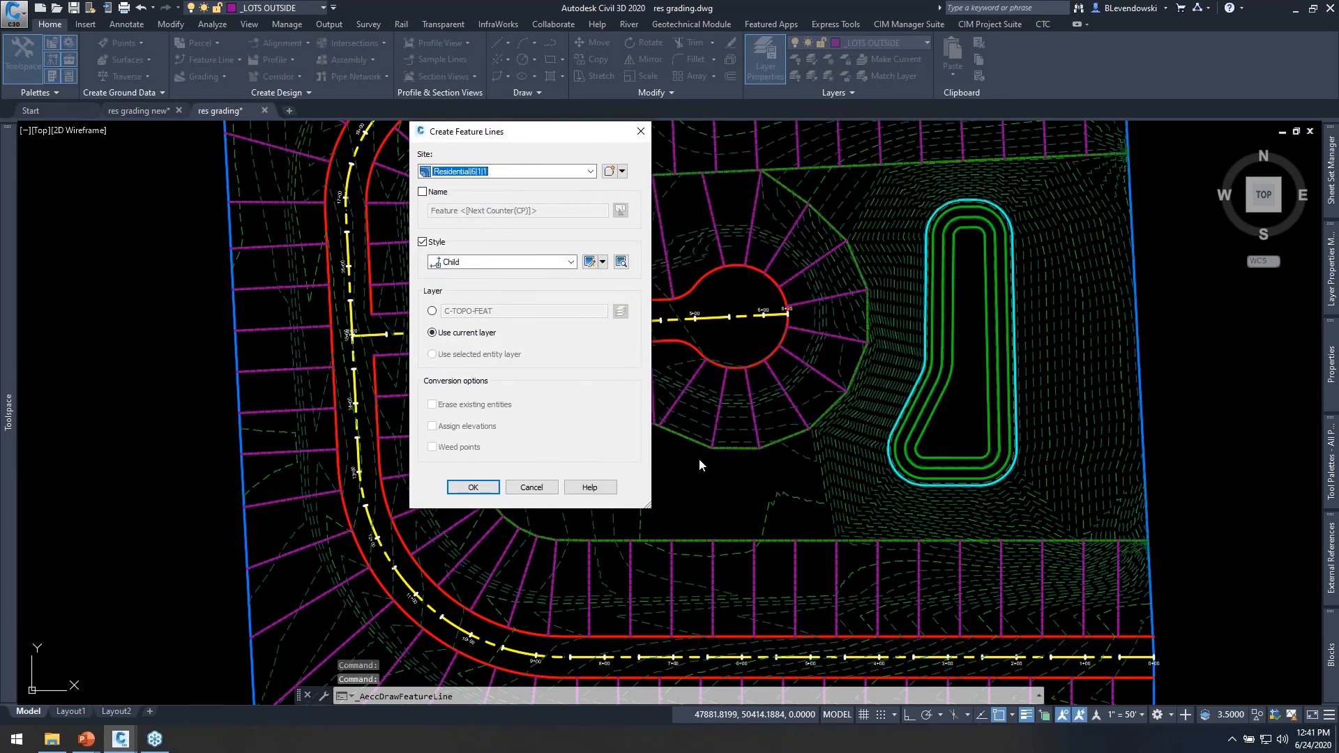
pyautogui.click(524, 171)
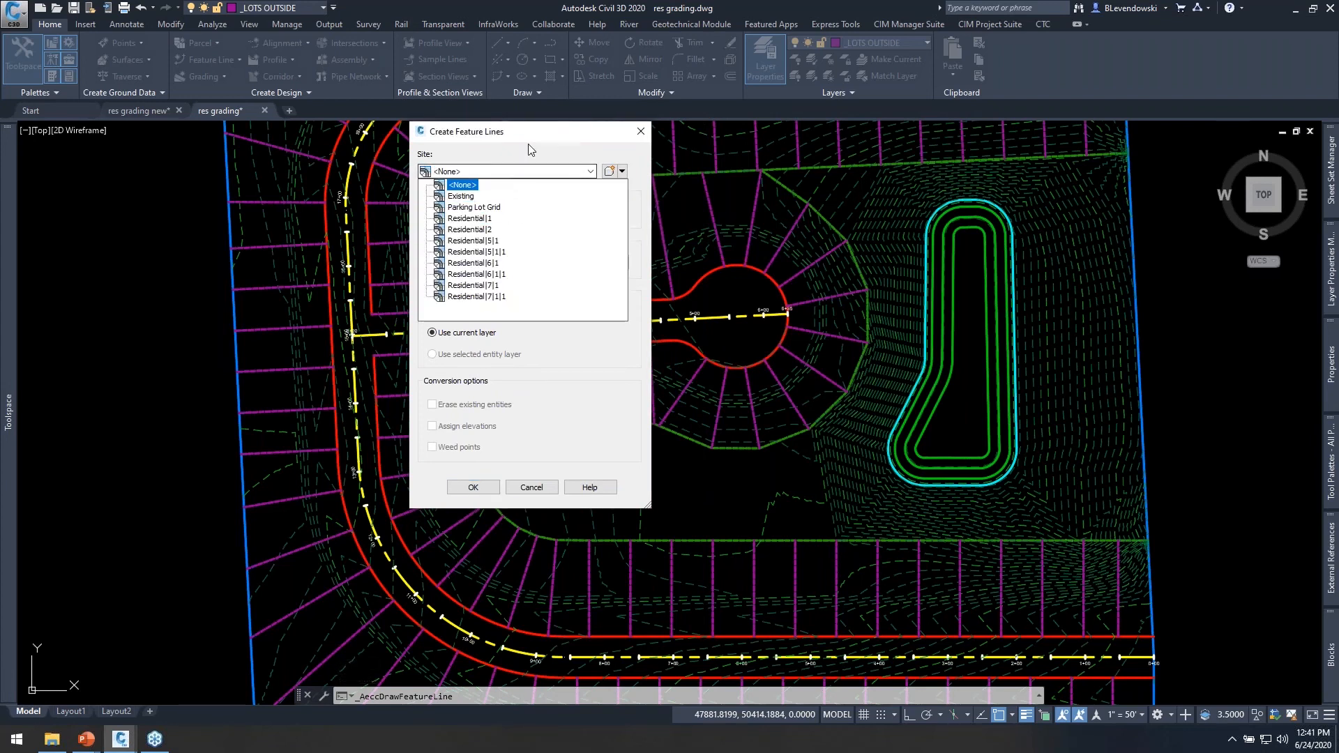
pyautogui.click(581, 274)
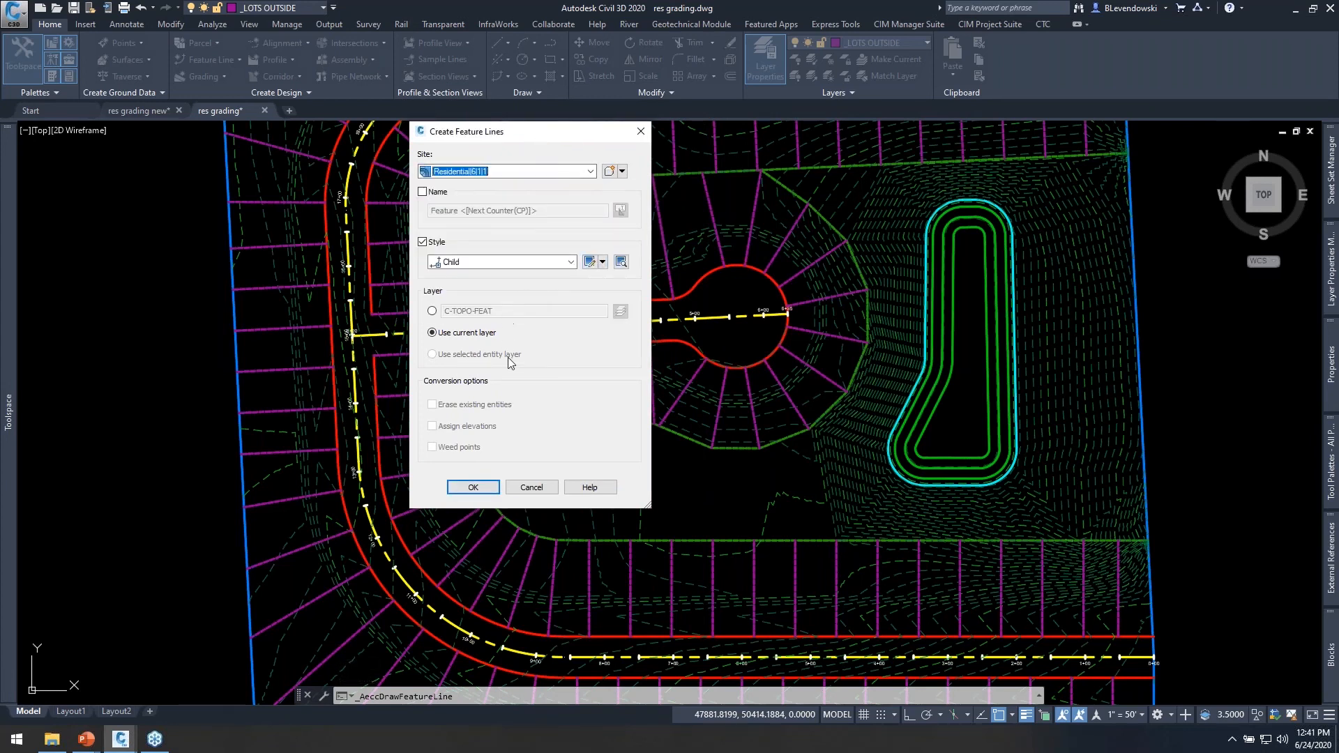
pyautogui.click(473, 487)
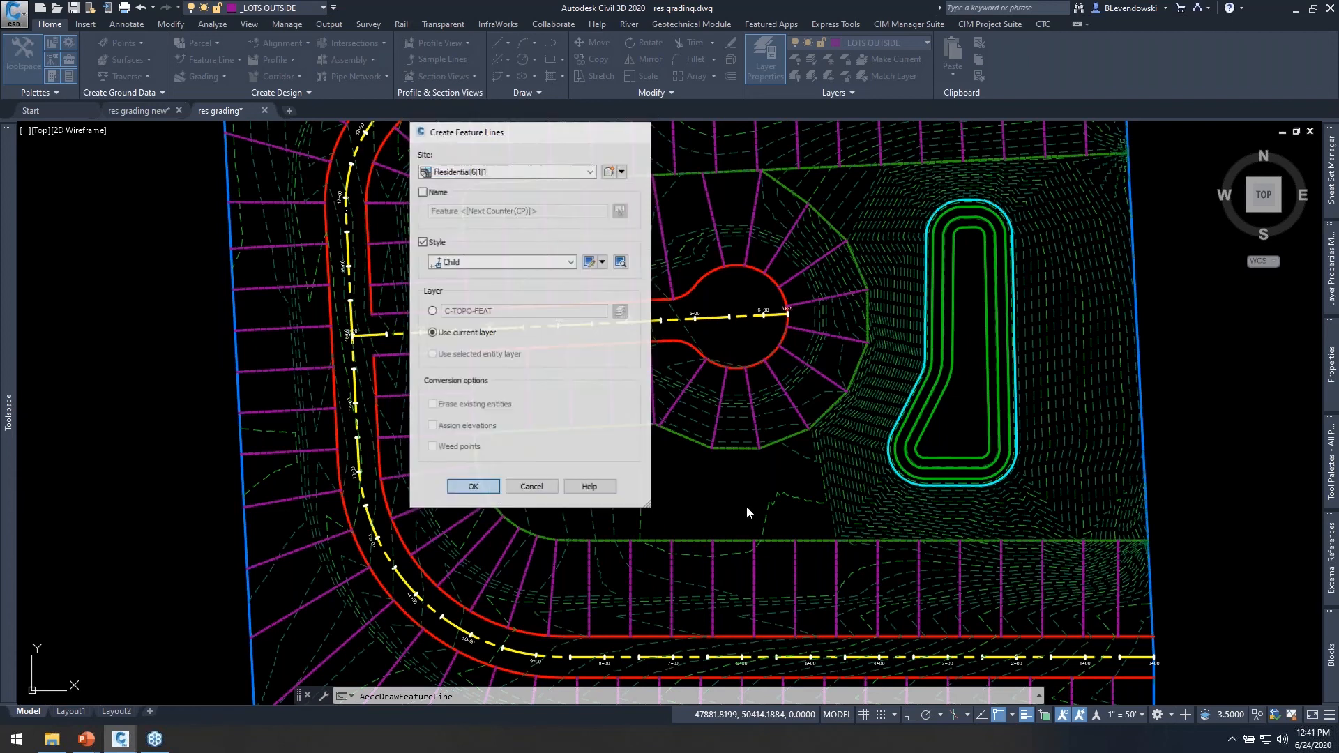
# Start the feature line on the pond's outer edge at elevation 831.00 and draw a westward segment about 126 ft long at grade 2.
pyautogui.scroll(5, 893, 464)
pyautogui.scroll(5, 887, 497)
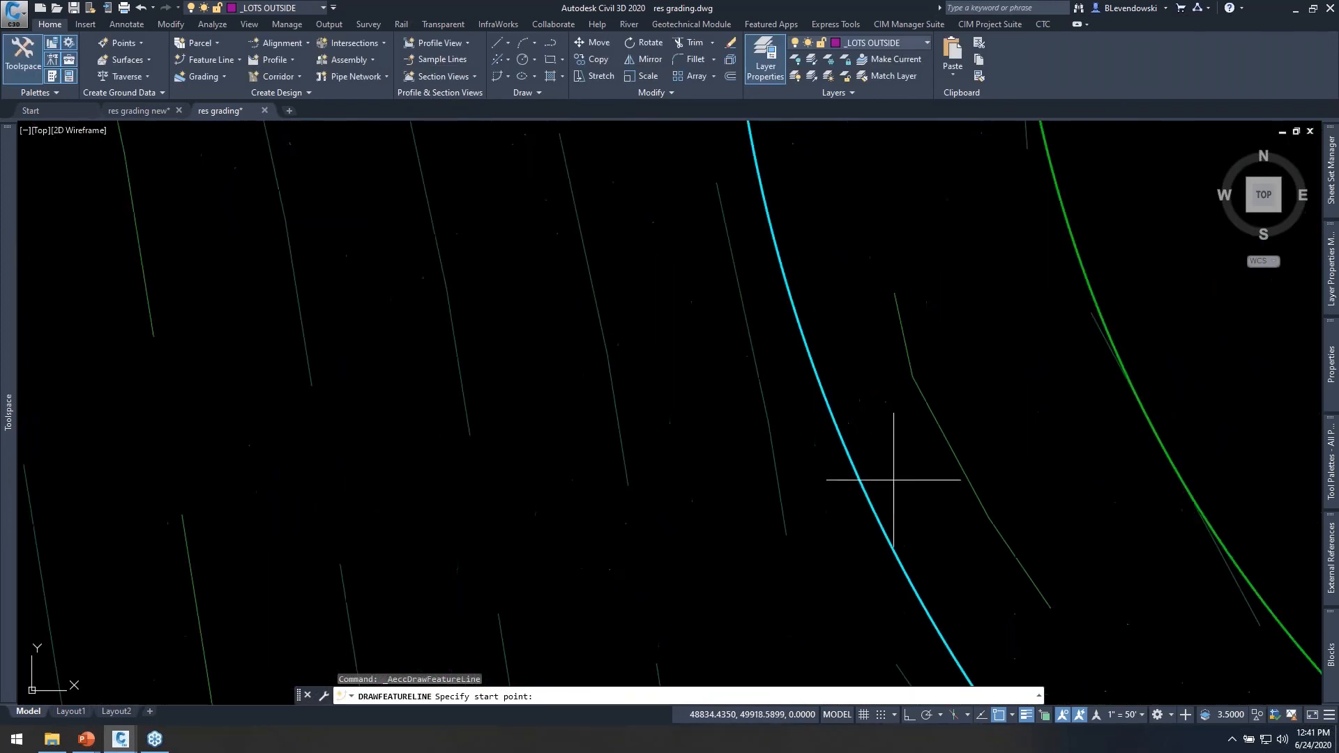
pyautogui.click(872, 516)
pyautogui.scroll(-5, 907, 481)
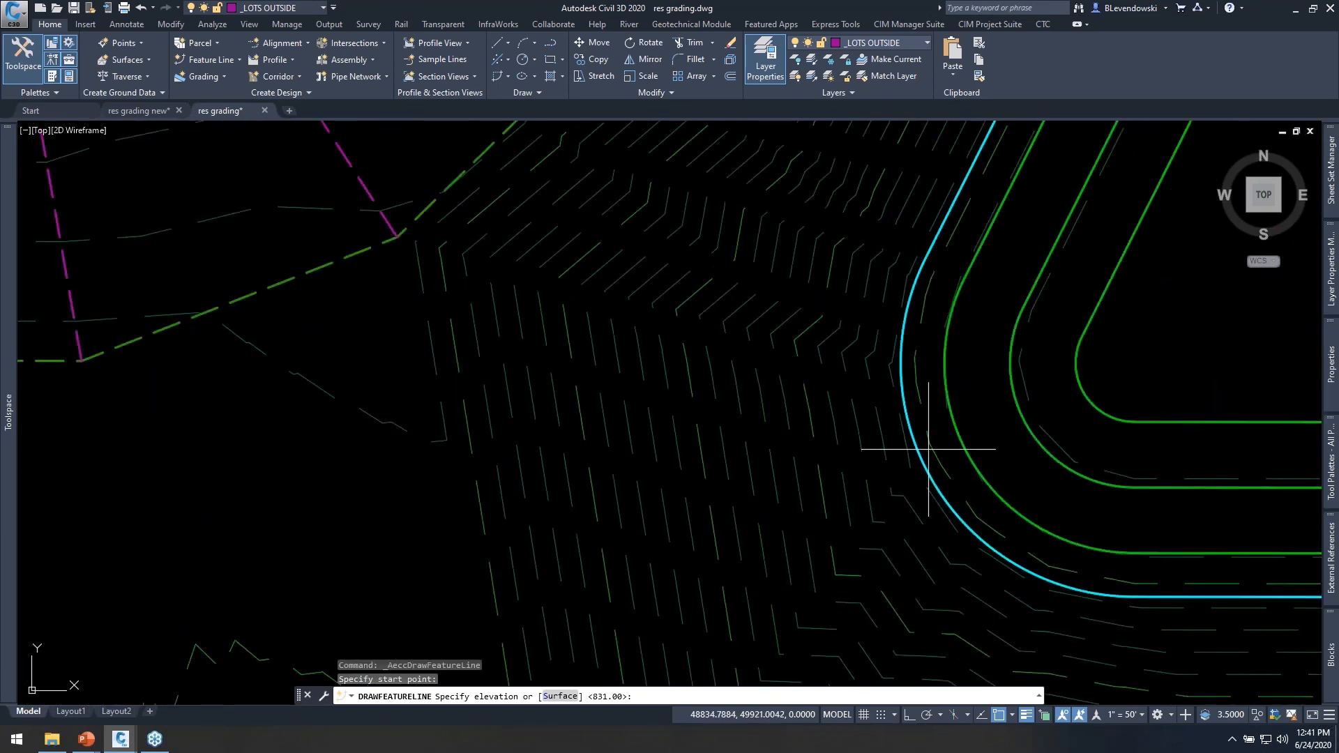
pyautogui.press('Return')
pyautogui.scroll(-5, 857, 419)
pyautogui.scroll(3, 813, 444)
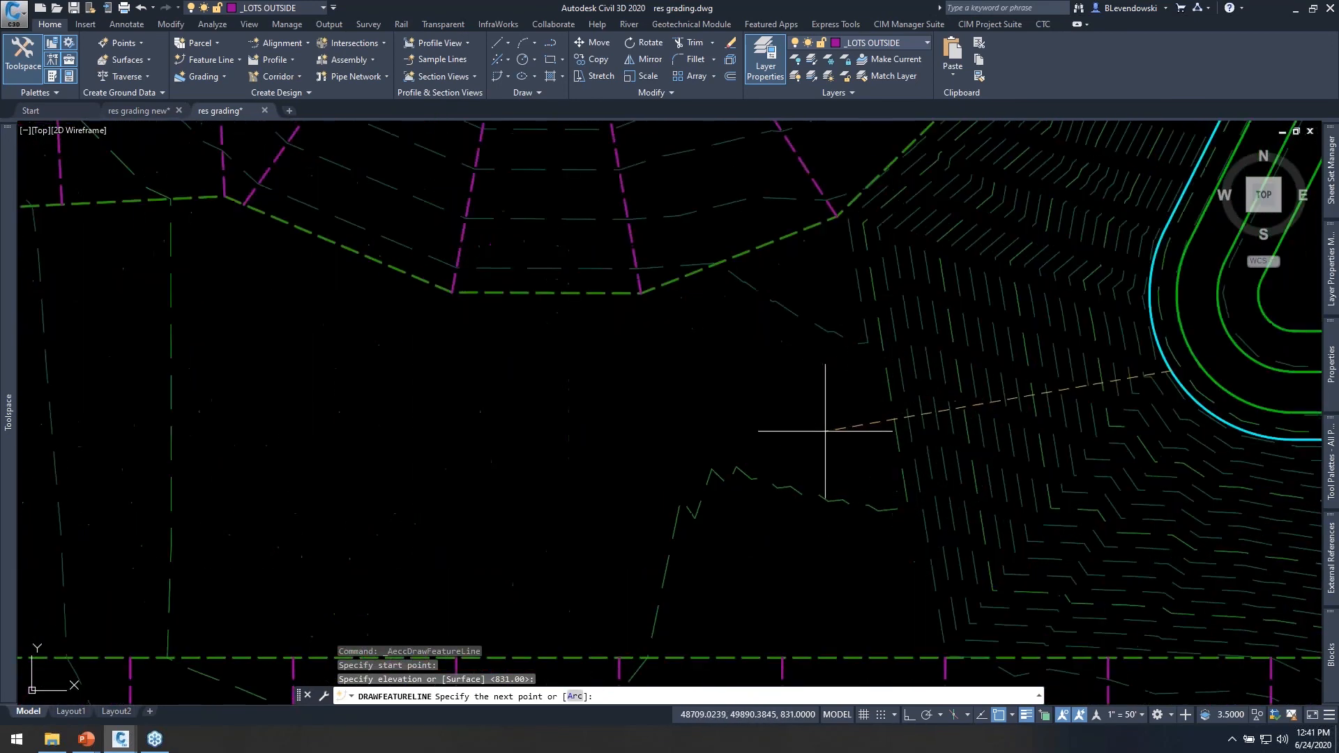
pyautogui.click(833, 437)
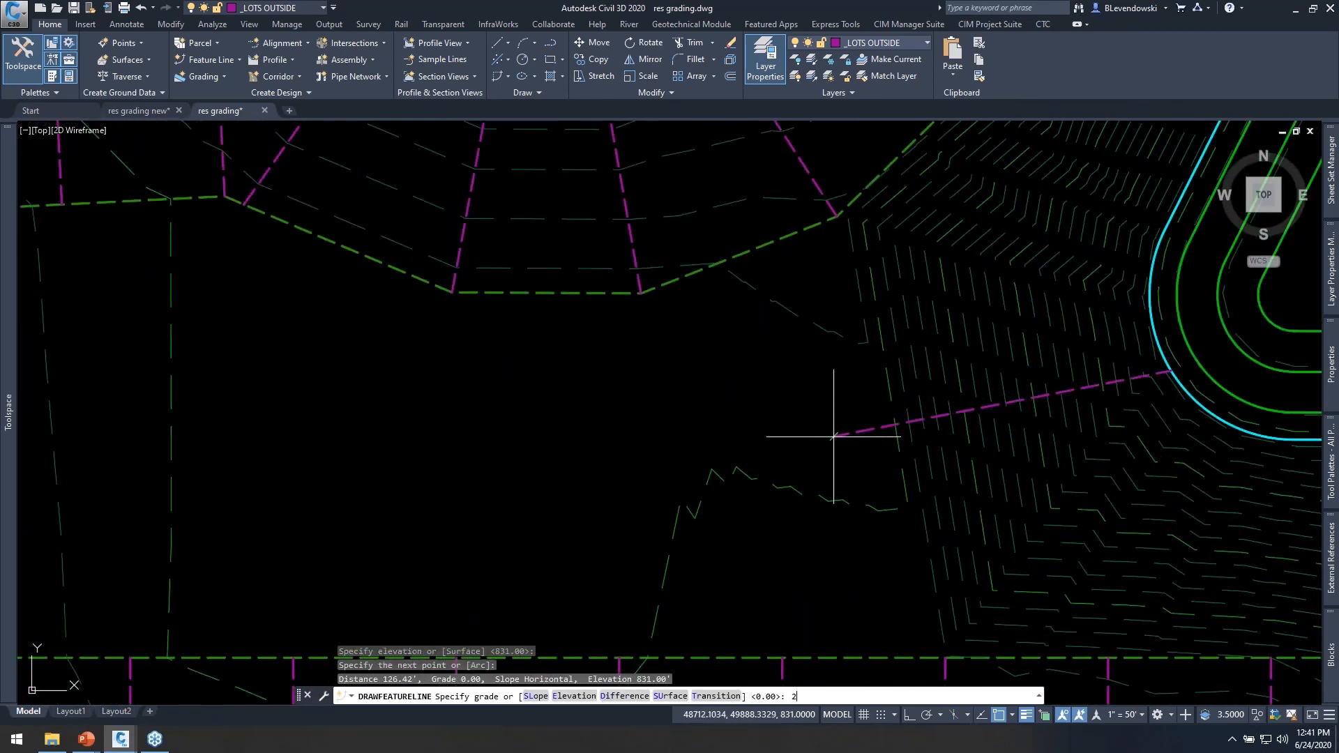
pyautogui.write('2')
pyautogui.press('Return')
# Extend the feature line west between the lot rows by about 386 ft at grade 2 and finish it.
pyautogui.scroll(-2, 747, 442)
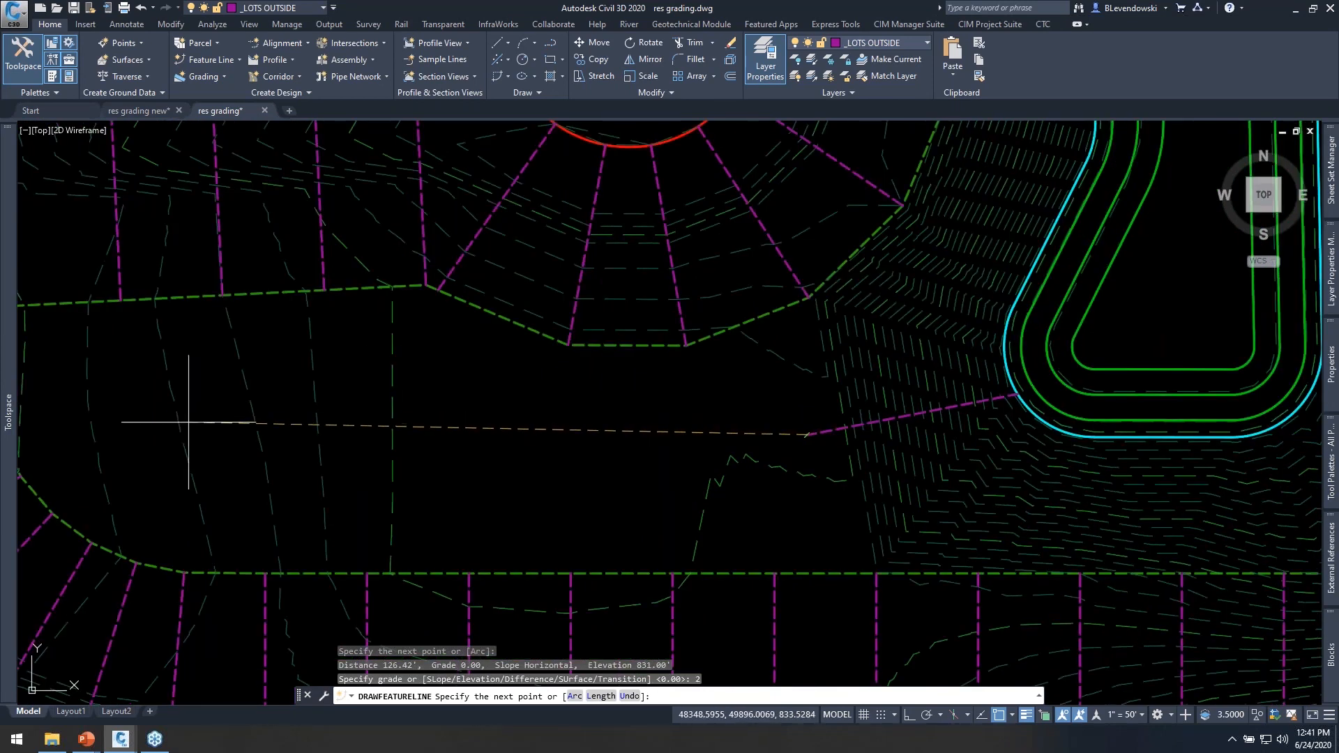
pyautogui.click(147, 433)
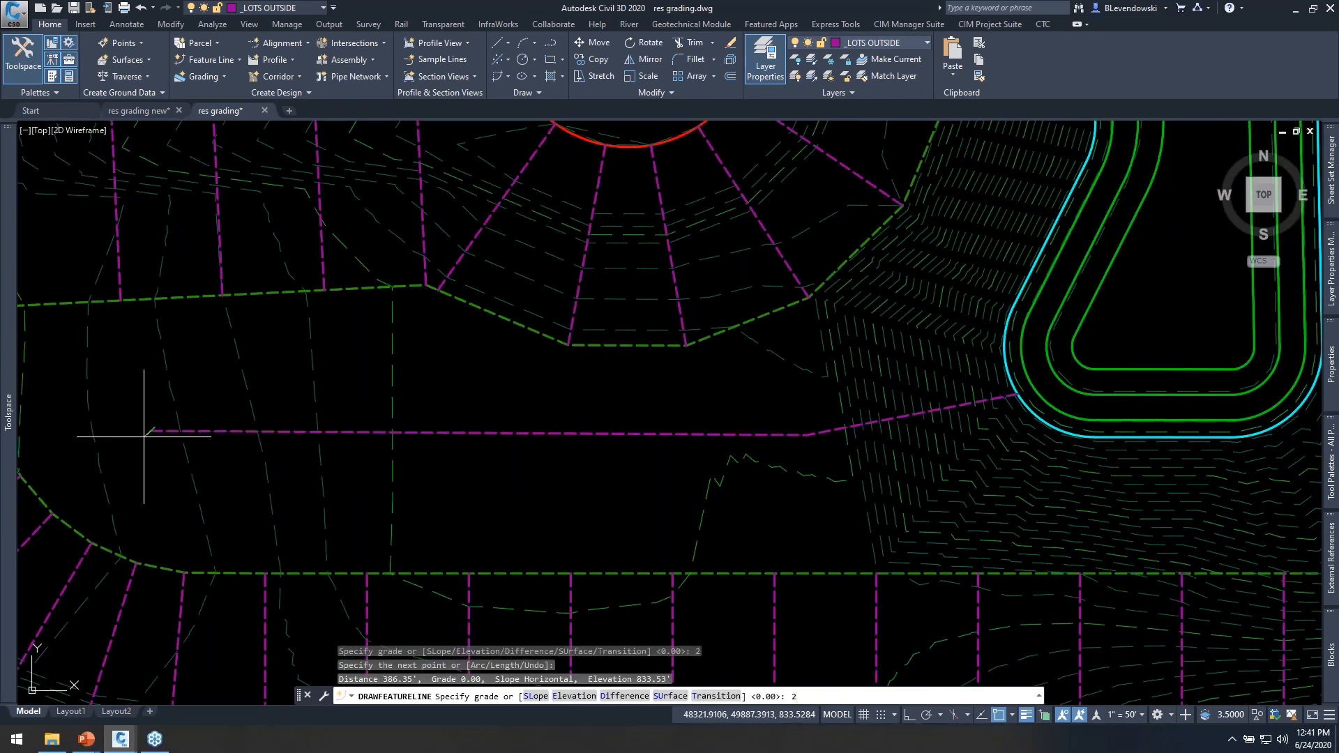
pyautogui.press('Return')
pyautogui.press('Return')
# Add the new feature line to the Proposed surface as a Standard breakline with 10.00' supplementing distance and 0.10' mid-ordinate distance.
pyautogui.click(568, 416)
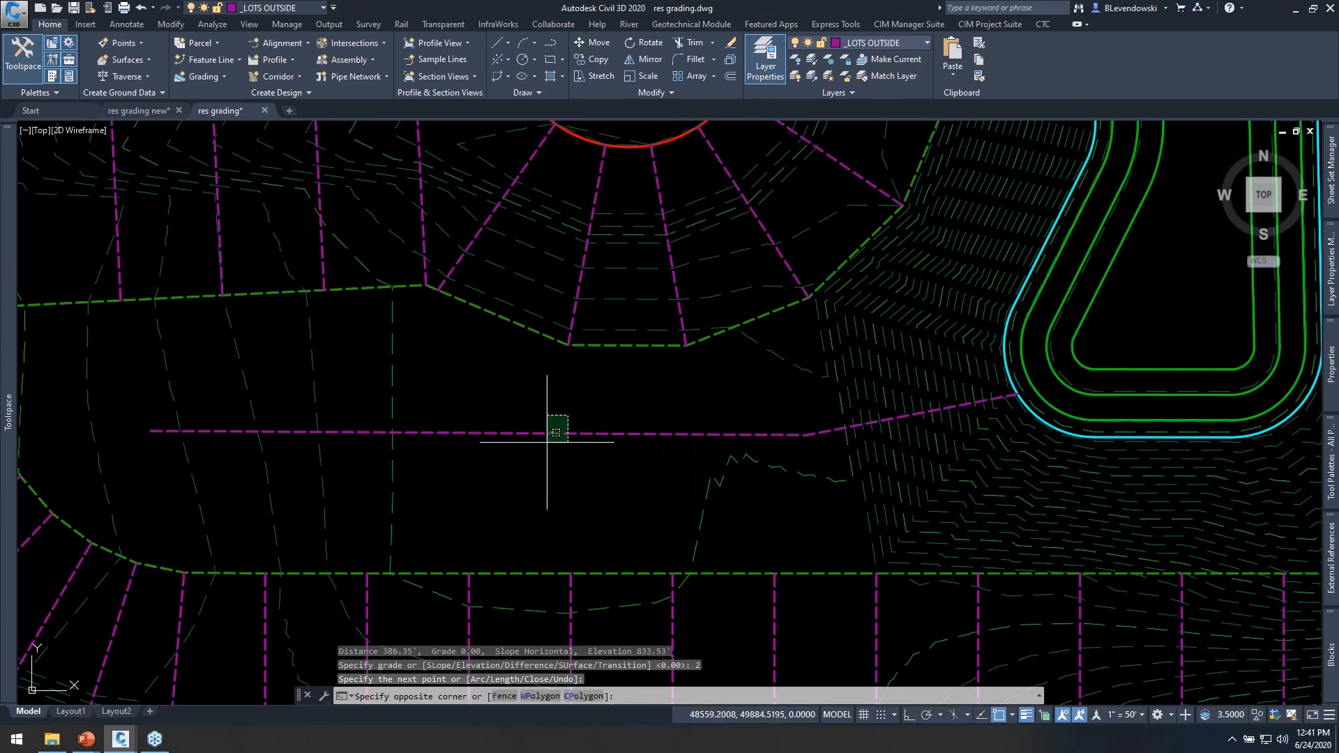
pyautogui.click(547, 441)
pyautogui.rightClick(611, 381)
pyautogui.click(695, 313)
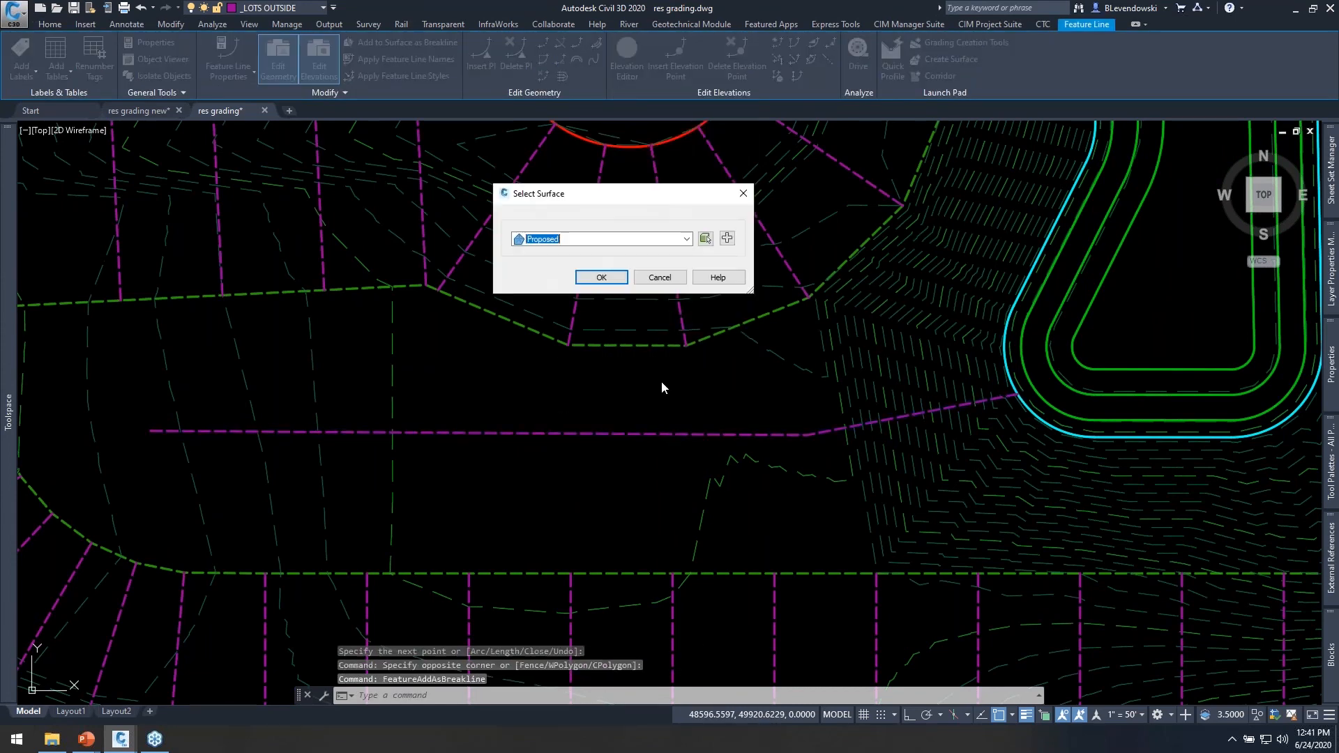
pyautogui.click(600, 277)
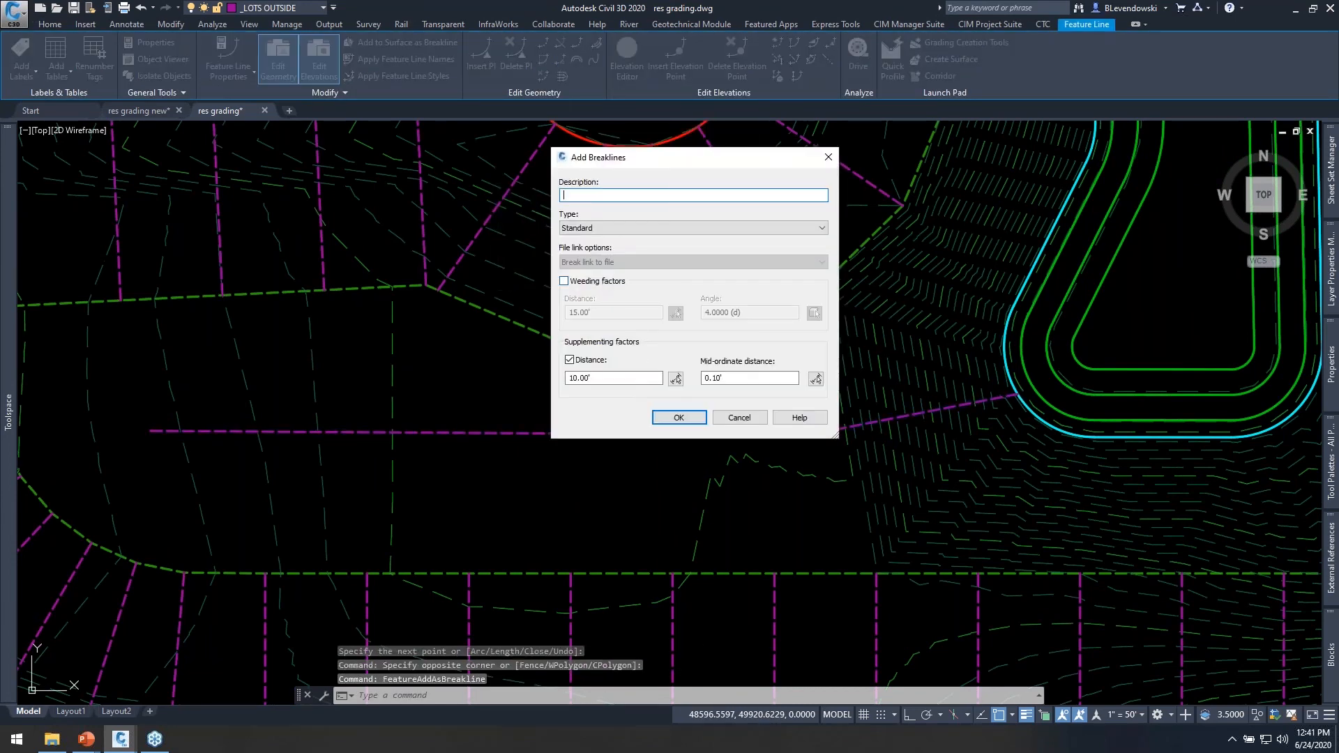
pyautogui.click(678, 417)
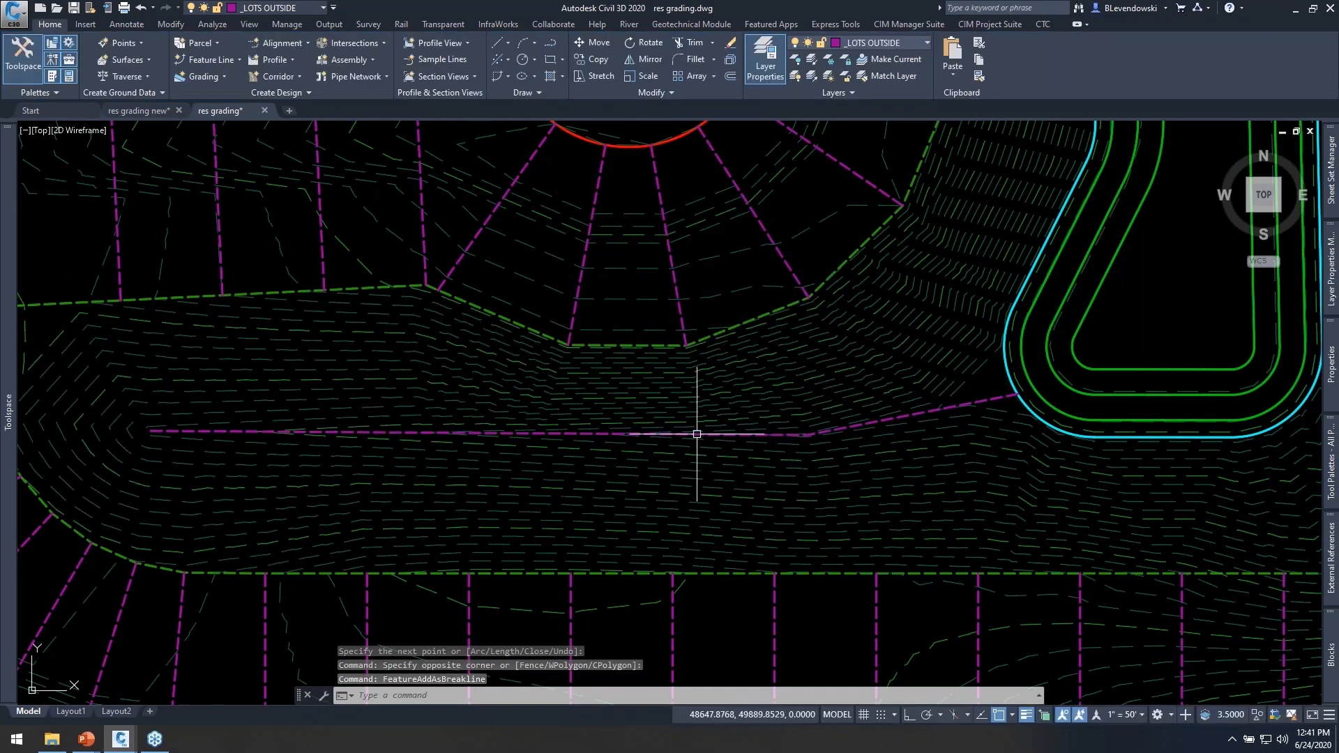
pyautogui.scroll(-2, 697, 434)
pyautogui.moveTo(867, 426); pyautogui.dragTo(764, 452, button='middle')
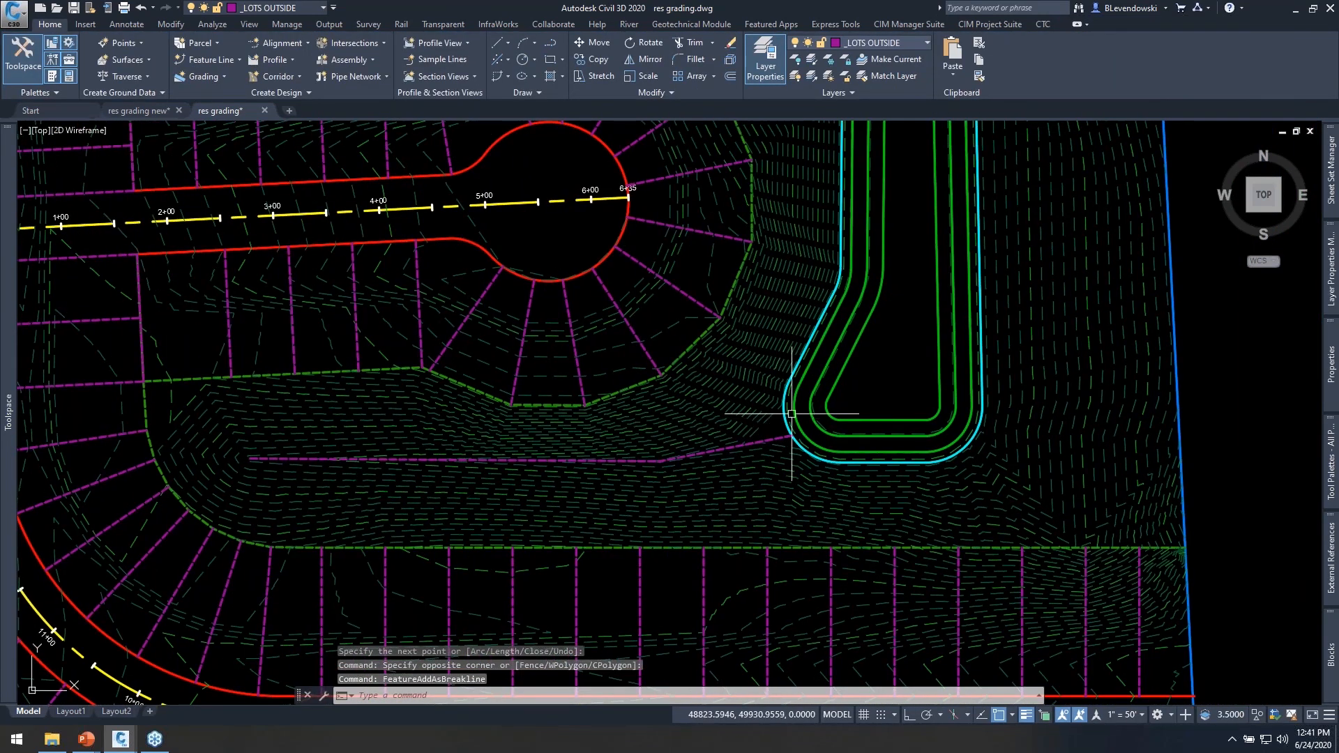
pyautogui.moveTo(780, 374); pyautogui.dragTo(813, 469, button='middle')
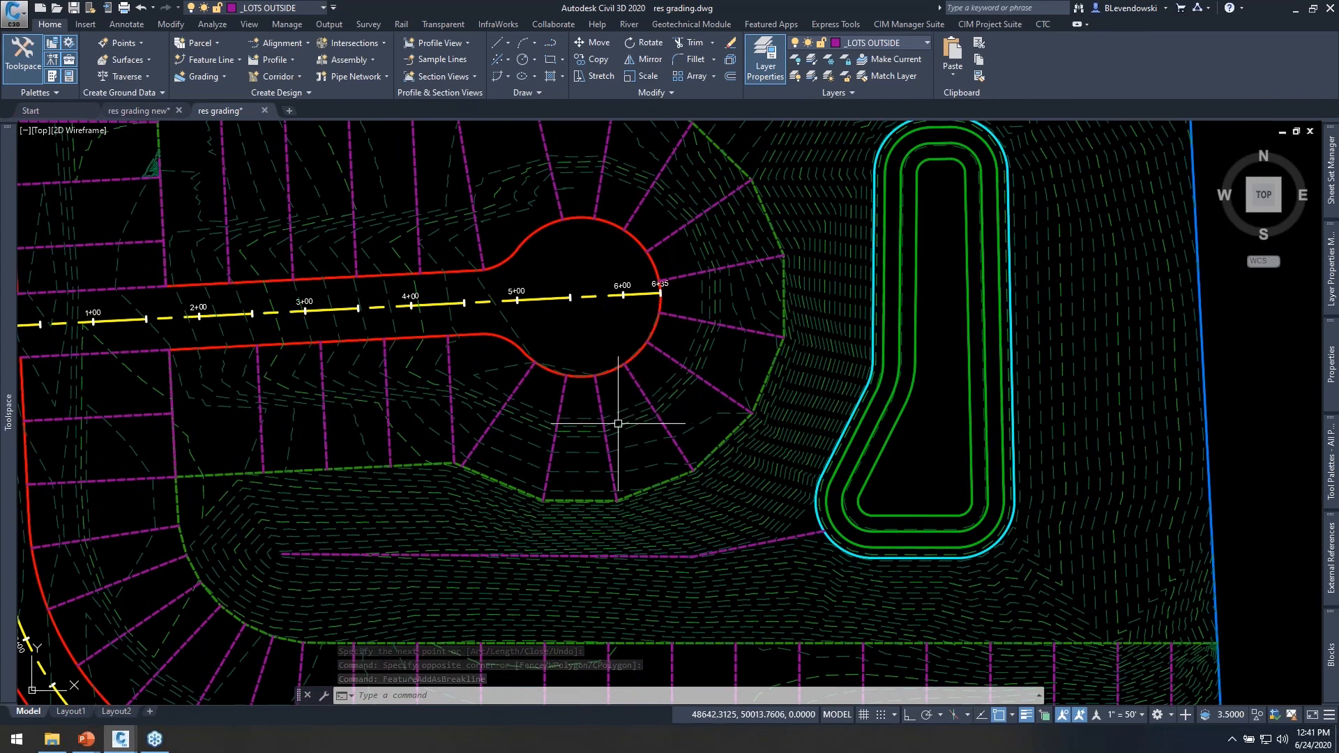
pyautogui.moveTo(576, 365); pyautogui.dragTo(714, 408, button='middle')
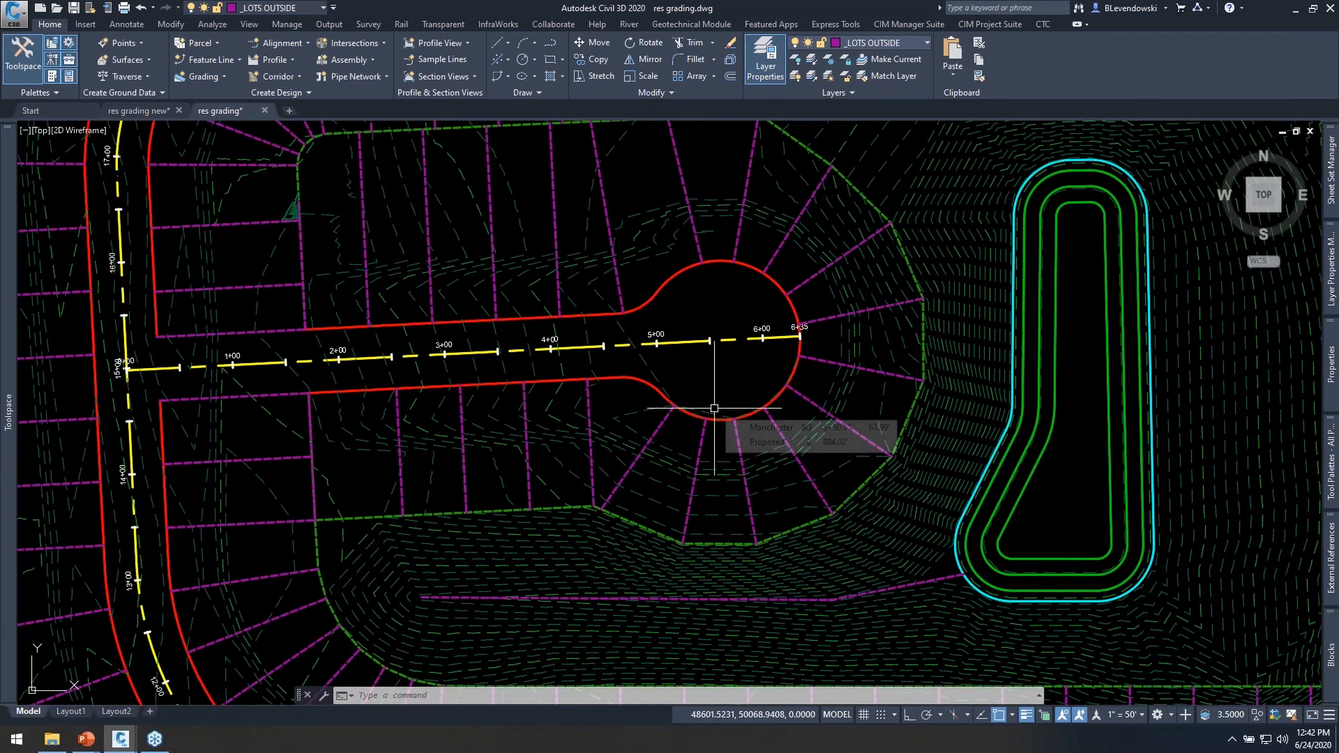
pyautogui.moveTo(542, 287); pyautogui.dragTo(616, 398, button='middle')
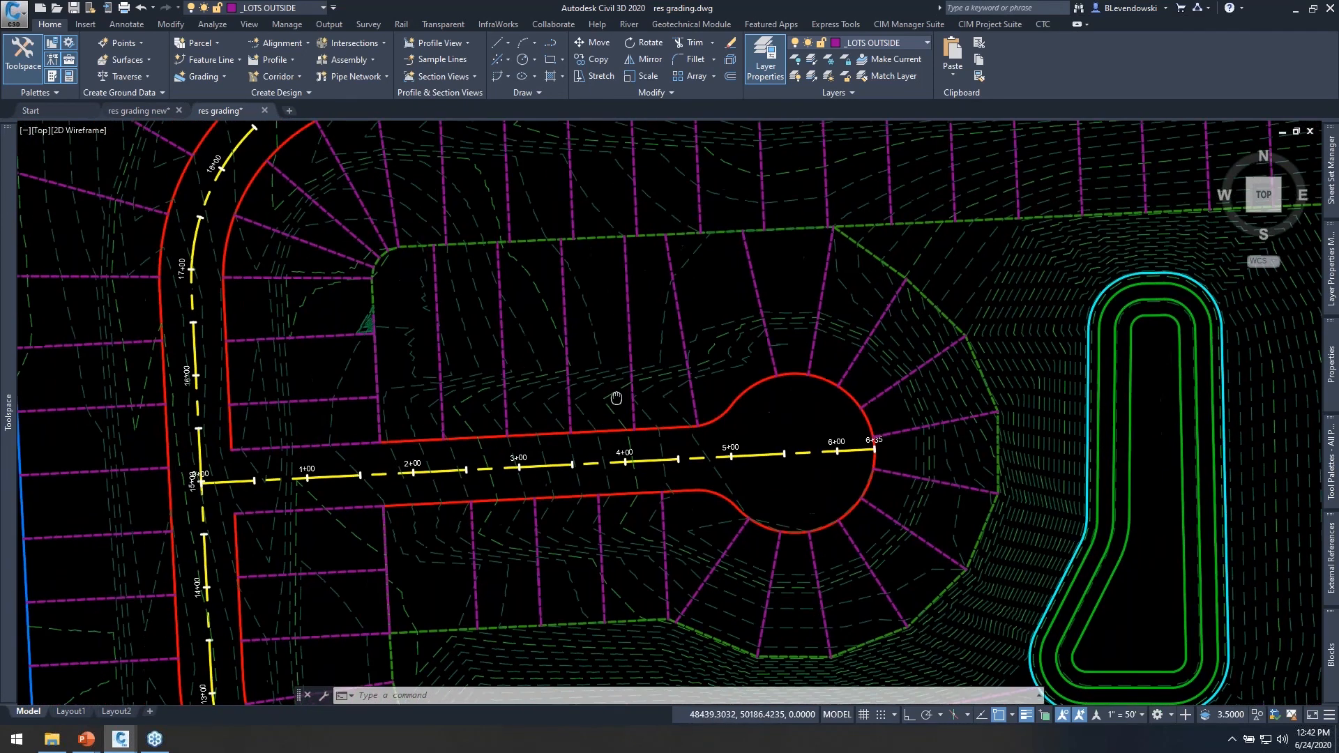
pyautogui.moveTo(584, 337); pyautogui.dragTo(652, 442, button='middle')
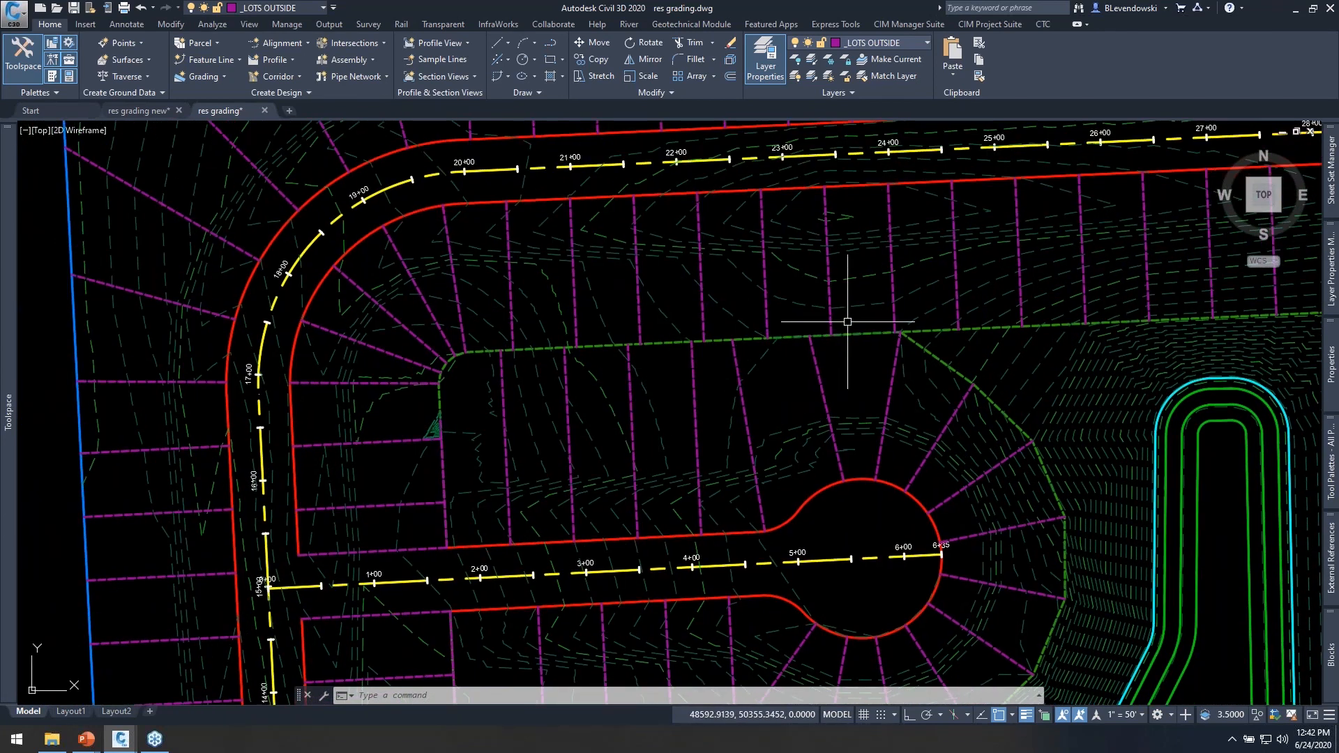
pyautogui.moveTo(941, 290)
pyautogui.mouseDown(button='middle')
pyautogui.moveTo(595, 355)
pyautogui.moveTo(586, 383)
pyautogui.moveTo(631, 457)
pyautogui.mouseUp(button='middle')
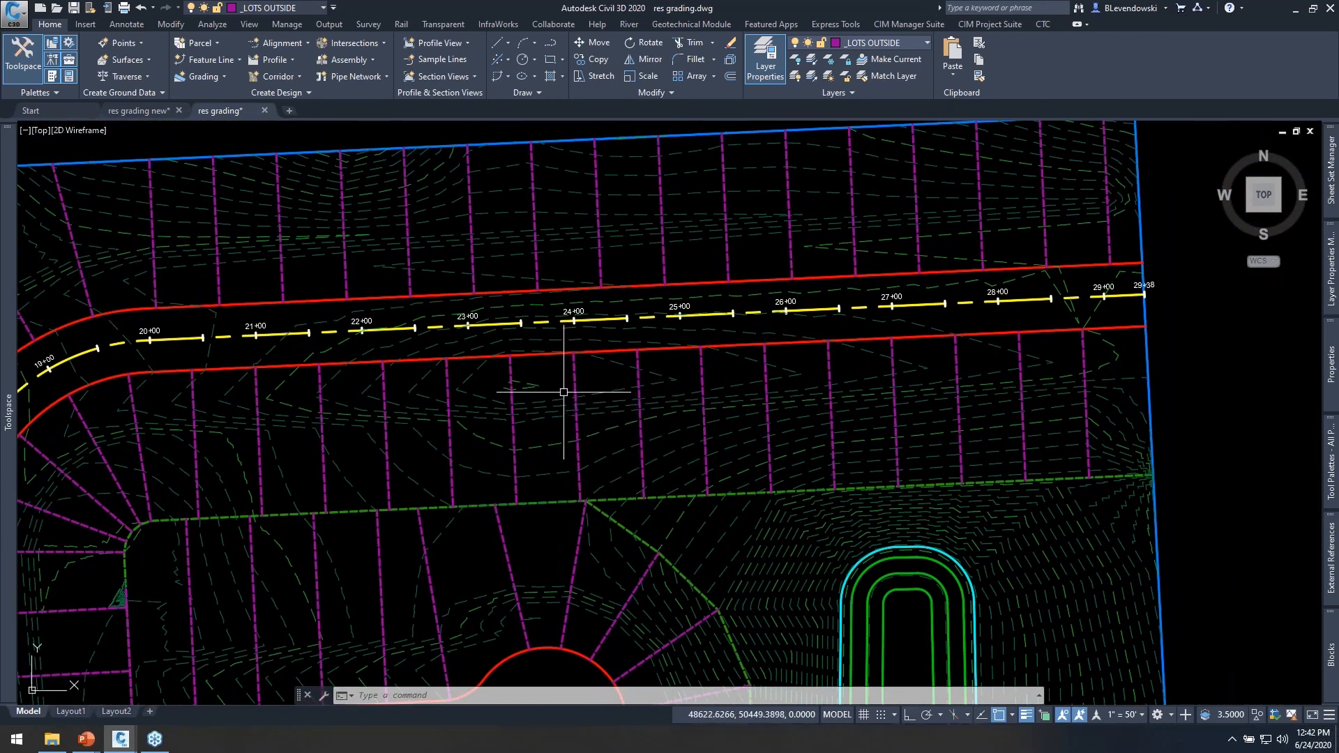
pyautogui.moveTo(548, 387)
pyautogui.mouseDown(button='middle')
pyautogui.moveTo(609, 389)
pyautogui.moveTo(783, 320)
pyautogui.mouseUp(button='middle')
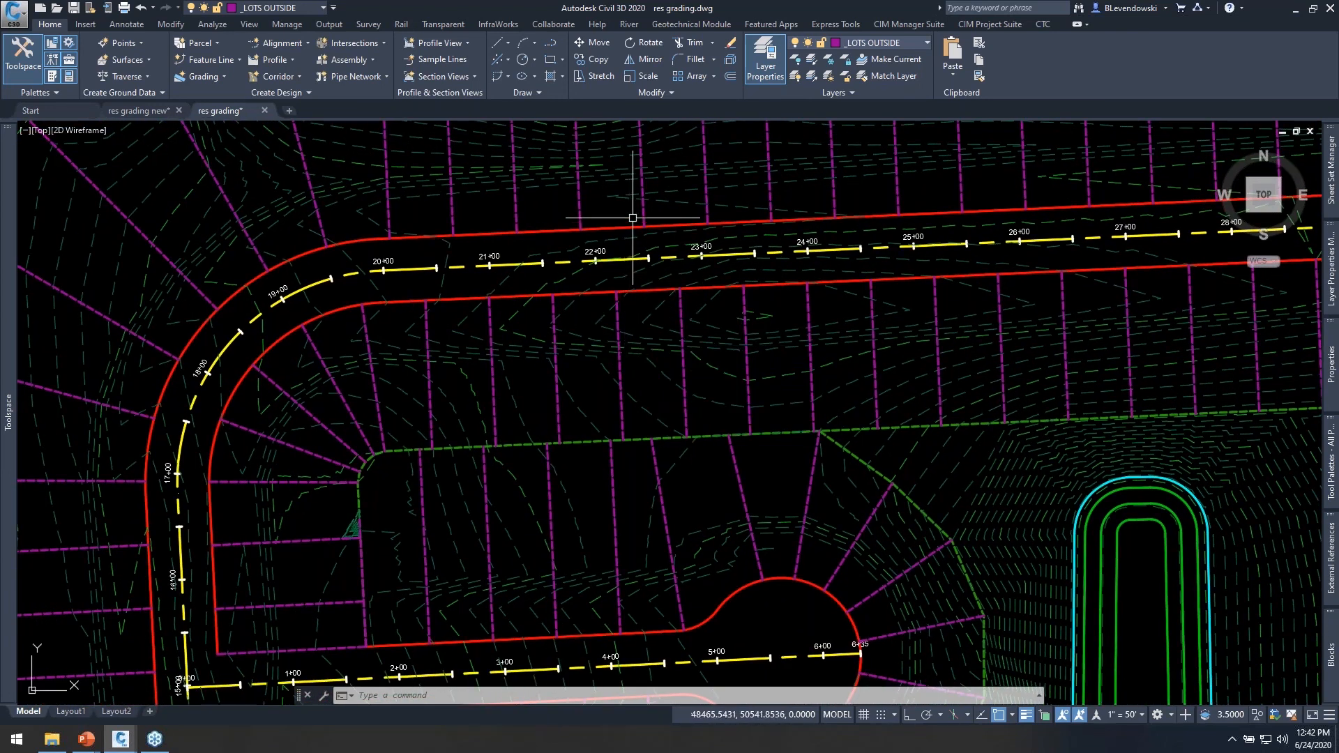
pyautogui.moveTo(637, 203); pyautogui.dragTo(613, 284, button='middle')
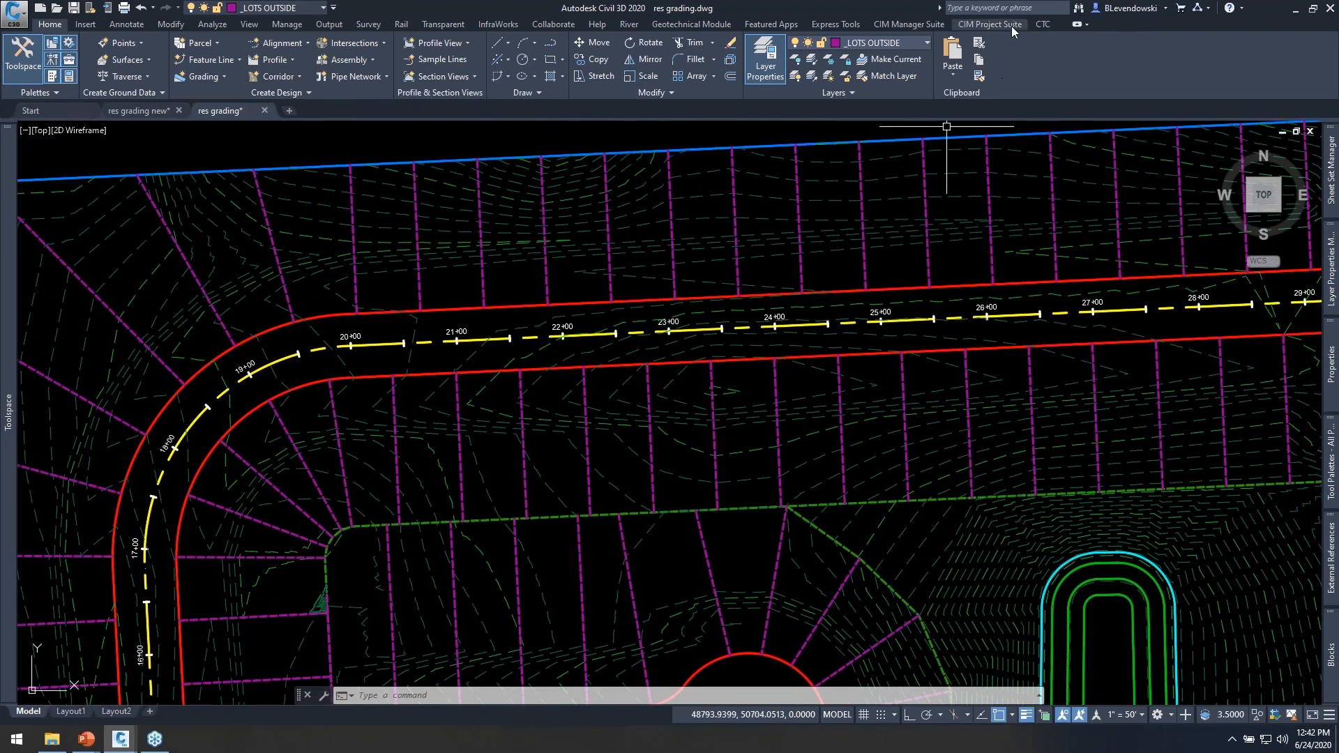
# Start Label Genie and set up Surface Spot labels anchored to the vertices of feature lines.
pyautogui.click(990, 24)
pyautogui.moveTo(558, 144)
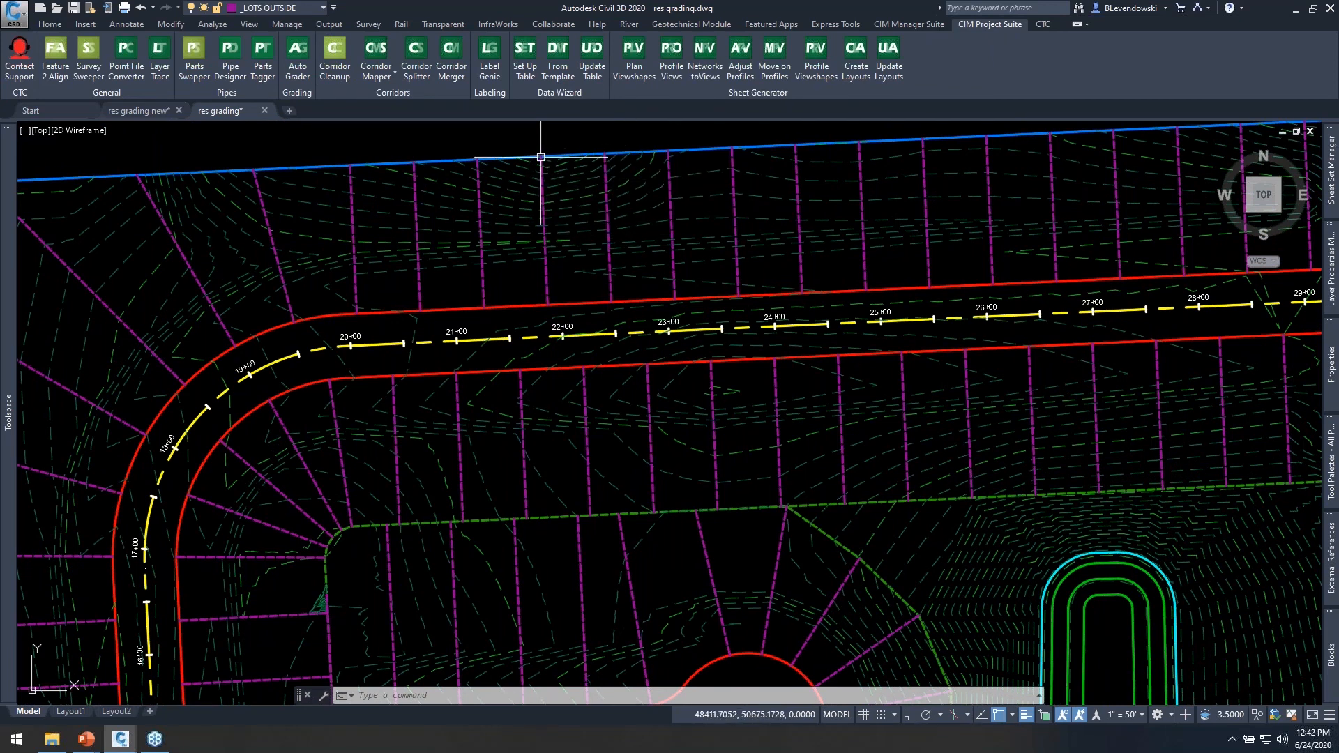
pyautogui.moveTo(542, 150); pyautogui.dragTo(523, 175, button='middle')
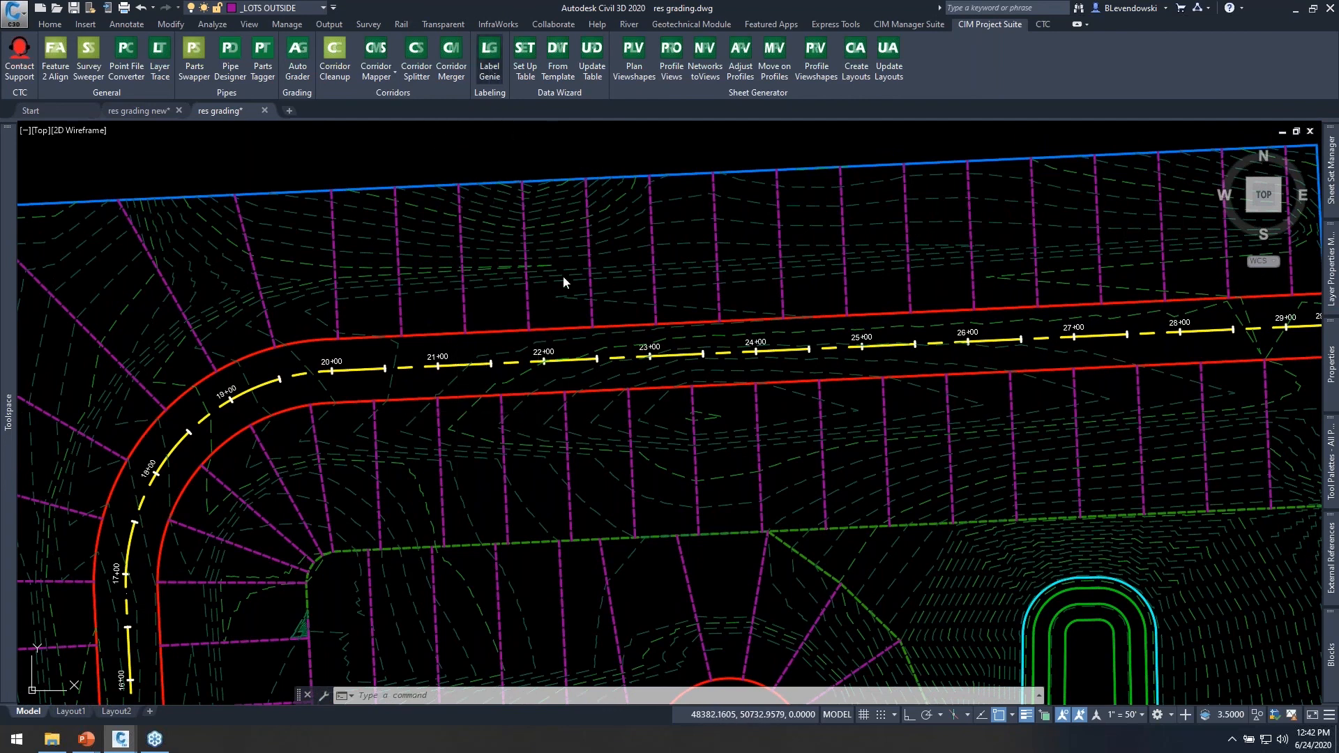
pyautogui.moveTo(663, 162); pyautogui.dragTo(1013, 101)
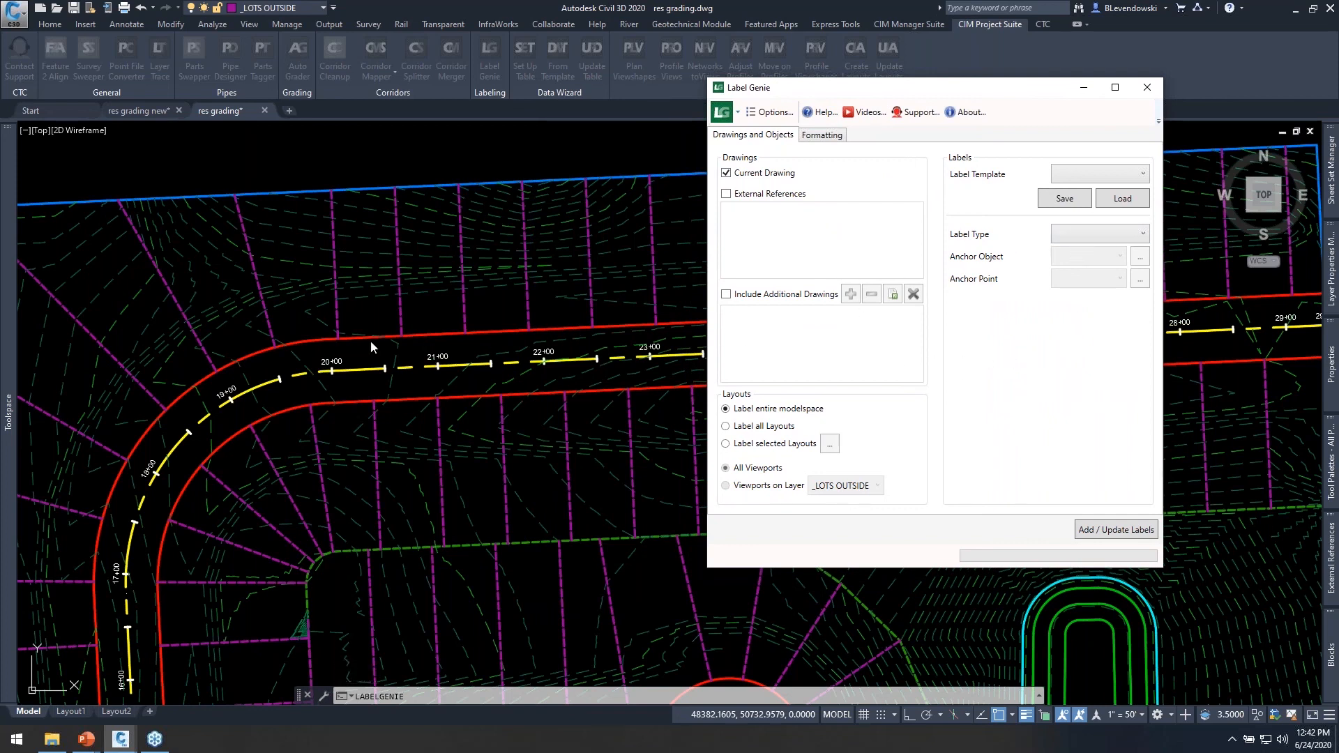
pyautogui.click(1085, 237)
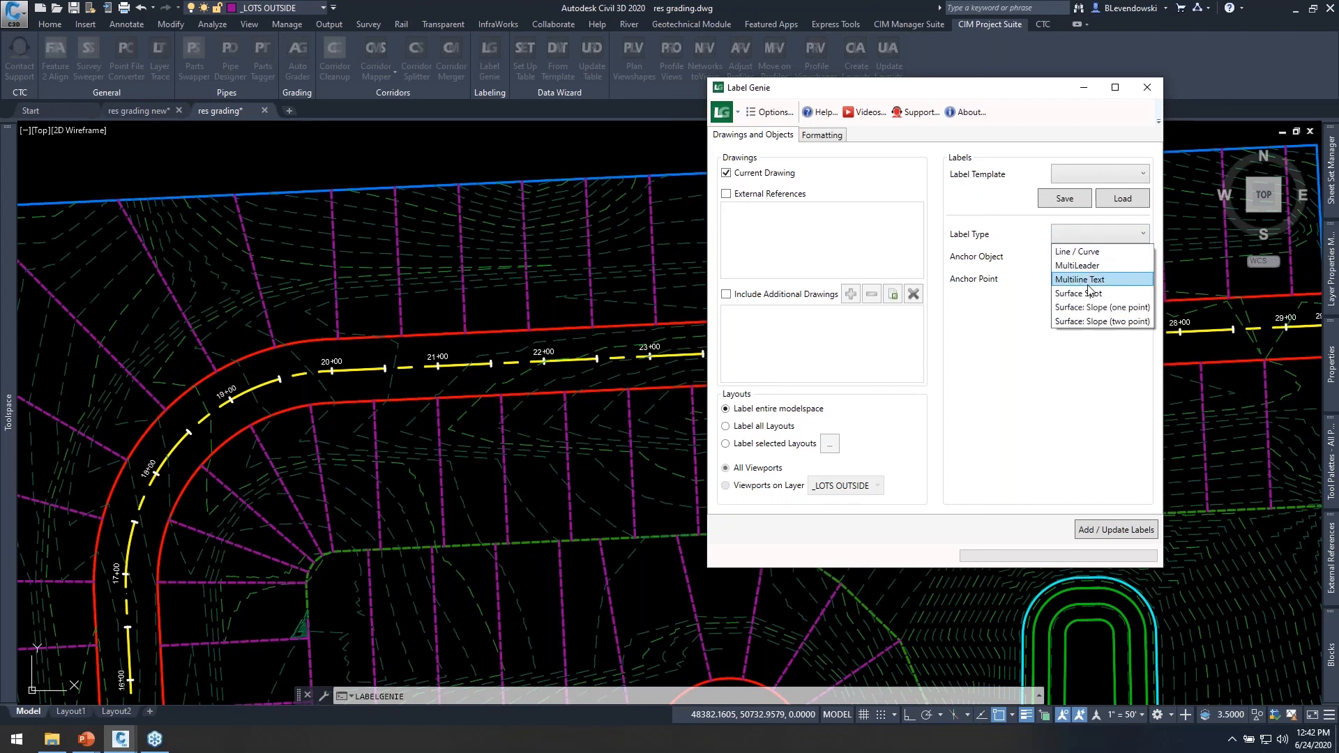
pyautogui.click(1074, 282)
pyautogui.click(1105, 265)
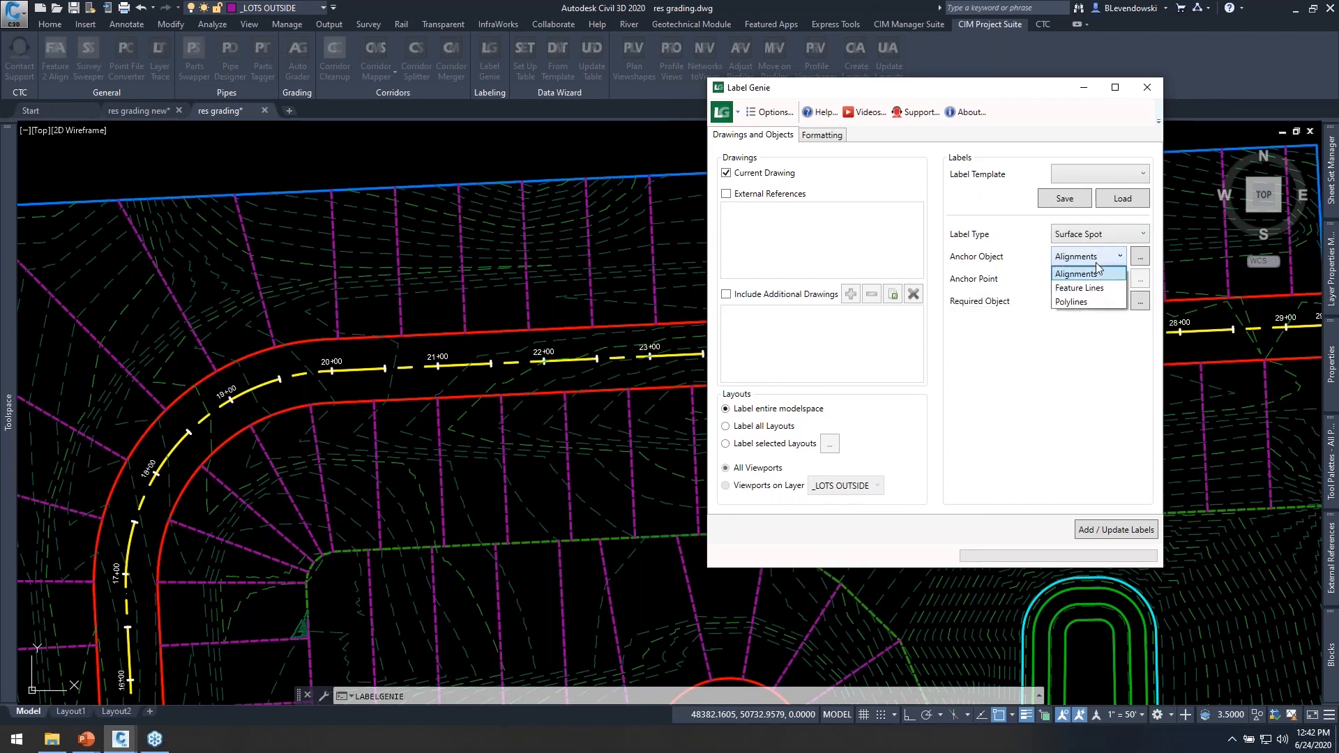
pyautogui.click(1077, 292)
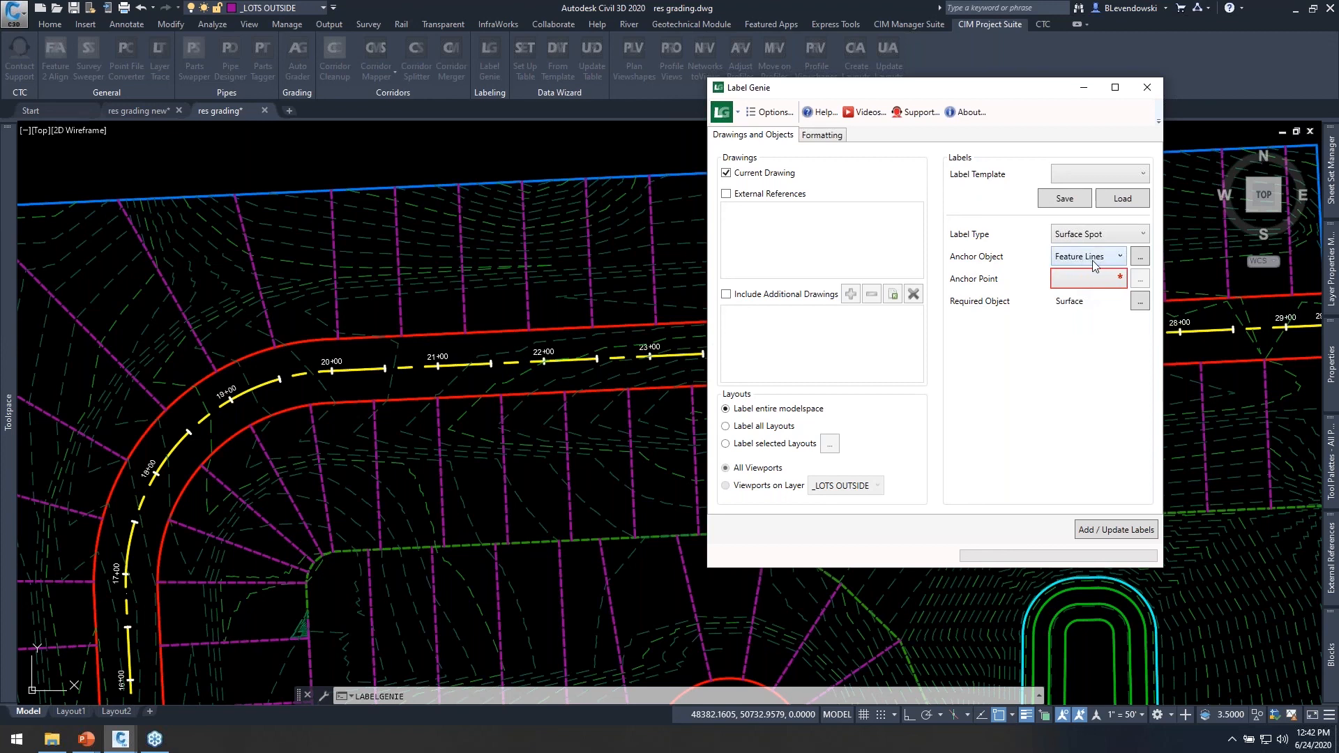
pyautogui.click(1099, 279)
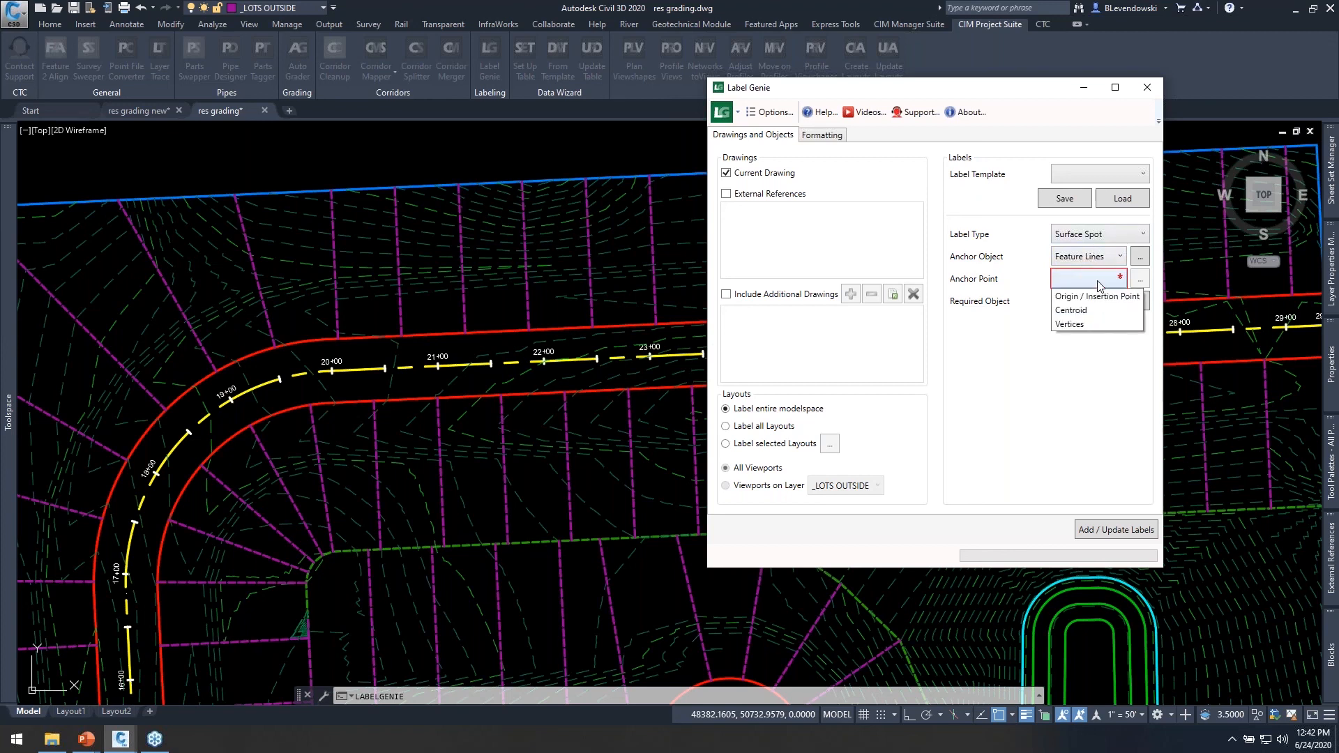
pyautogui.click(1071, 325)
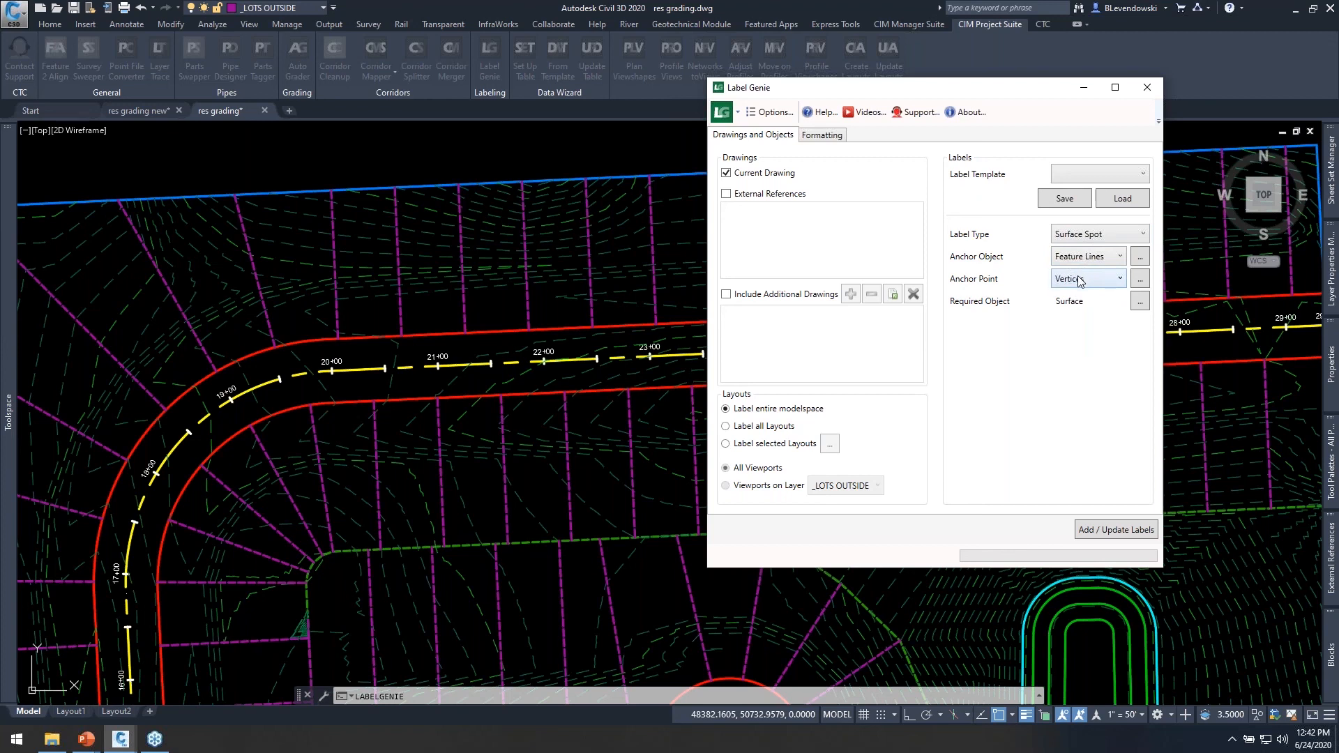
# Filter the labels' required surface to the object name "proposed" and check the filter before accepting it.
pyautogui.click(1140, 302)
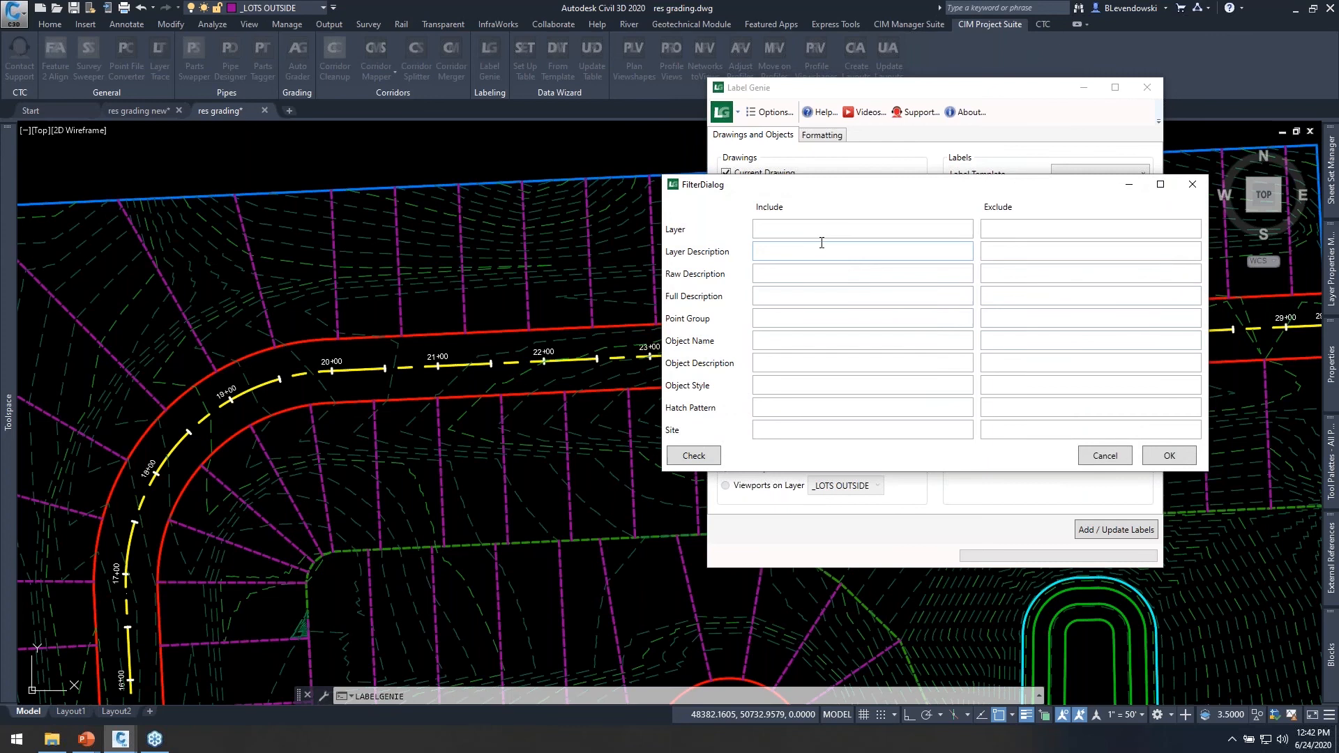
pyautogui.click(772, 343)
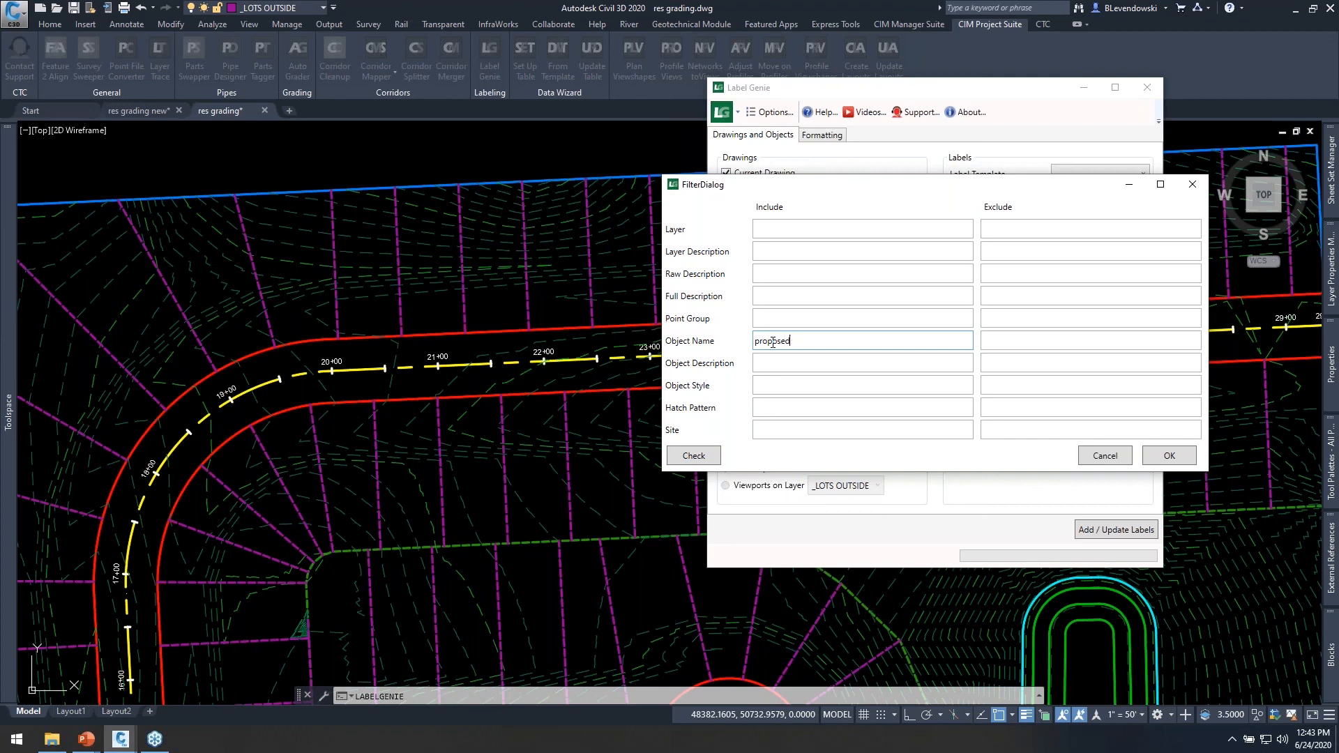
pyautogui.click(695, 456)
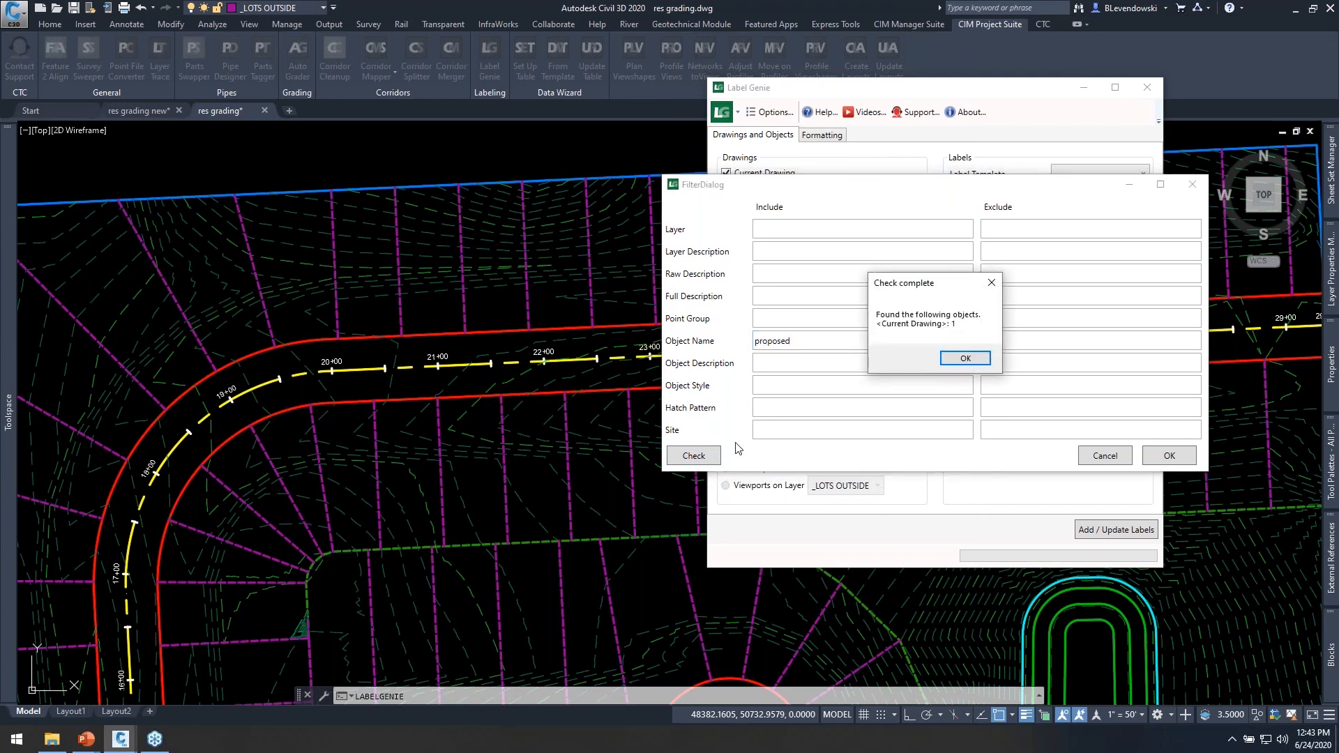
pyautogui.click(965, 359)
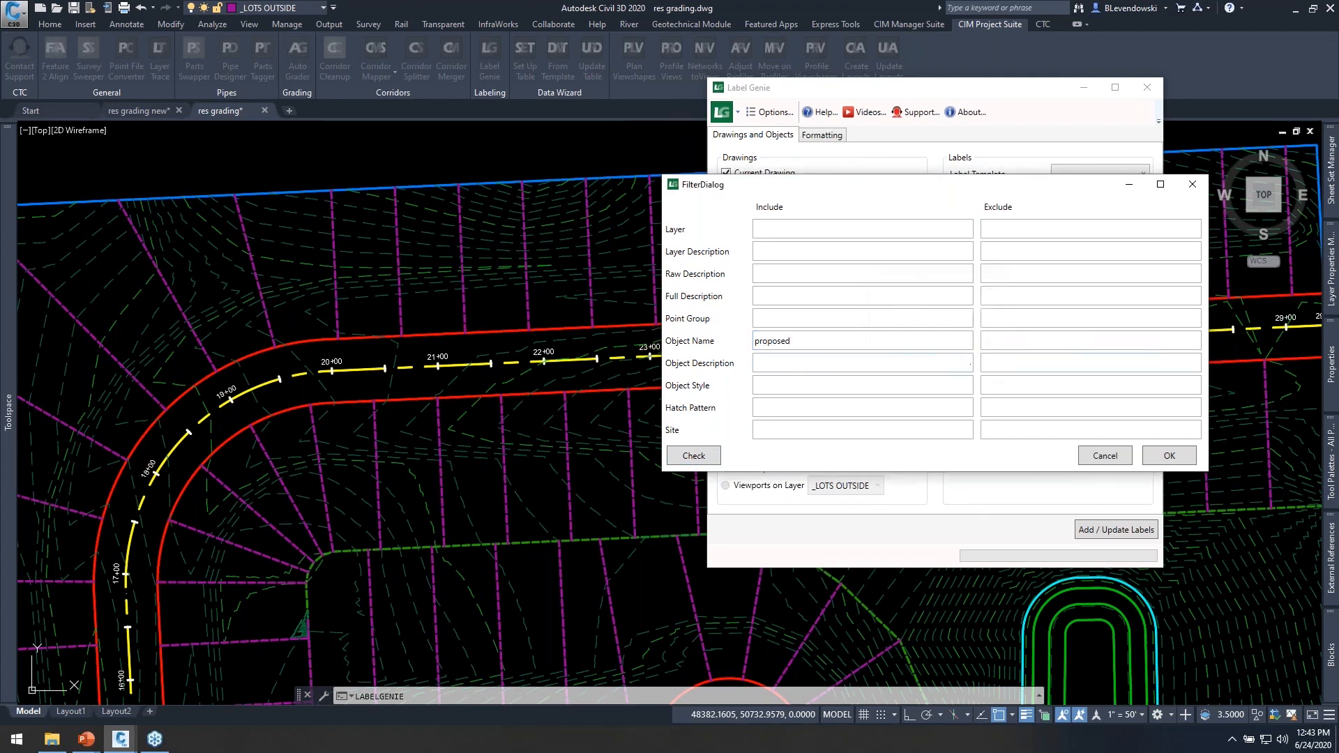
pyautogui.click(1169, 456)
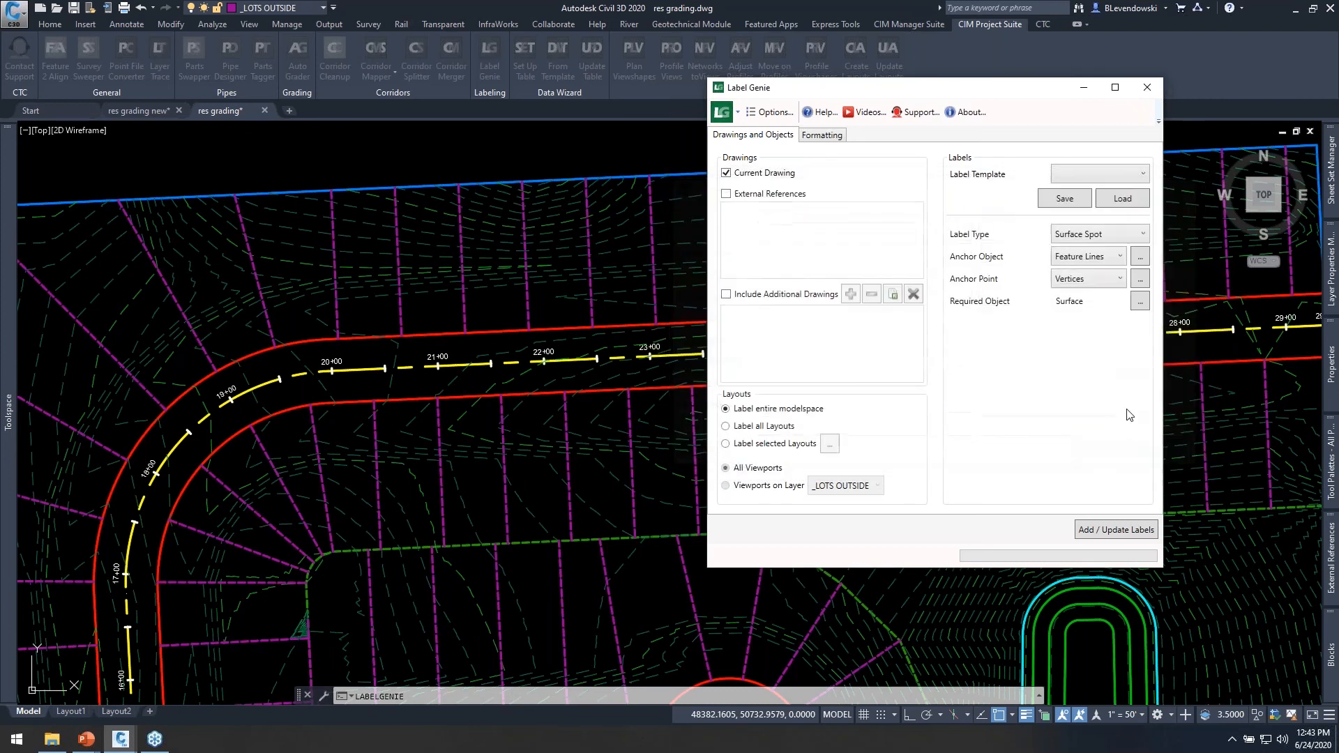
# Review which vertex types get labelled, and recheck which objects the surface filter matches.
pyautogui.click(1141, 281)
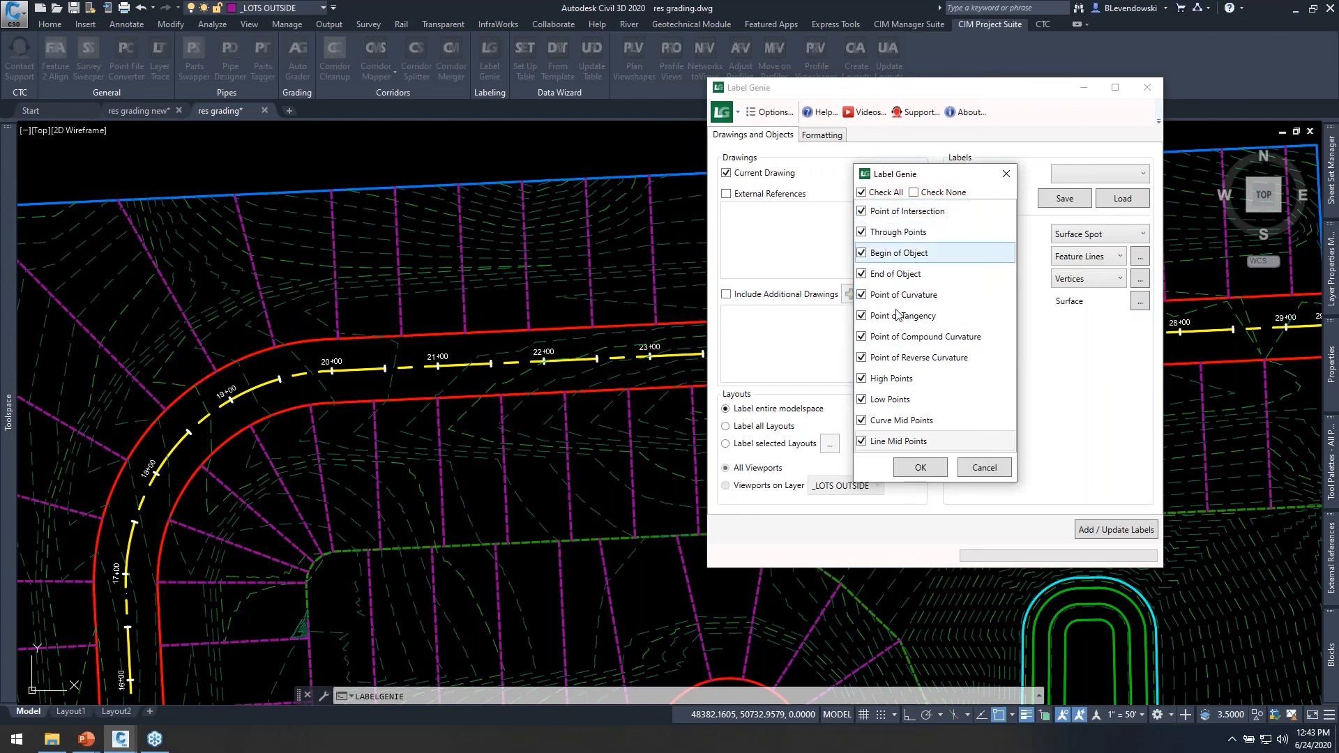
pyautogui.click(930, 466)
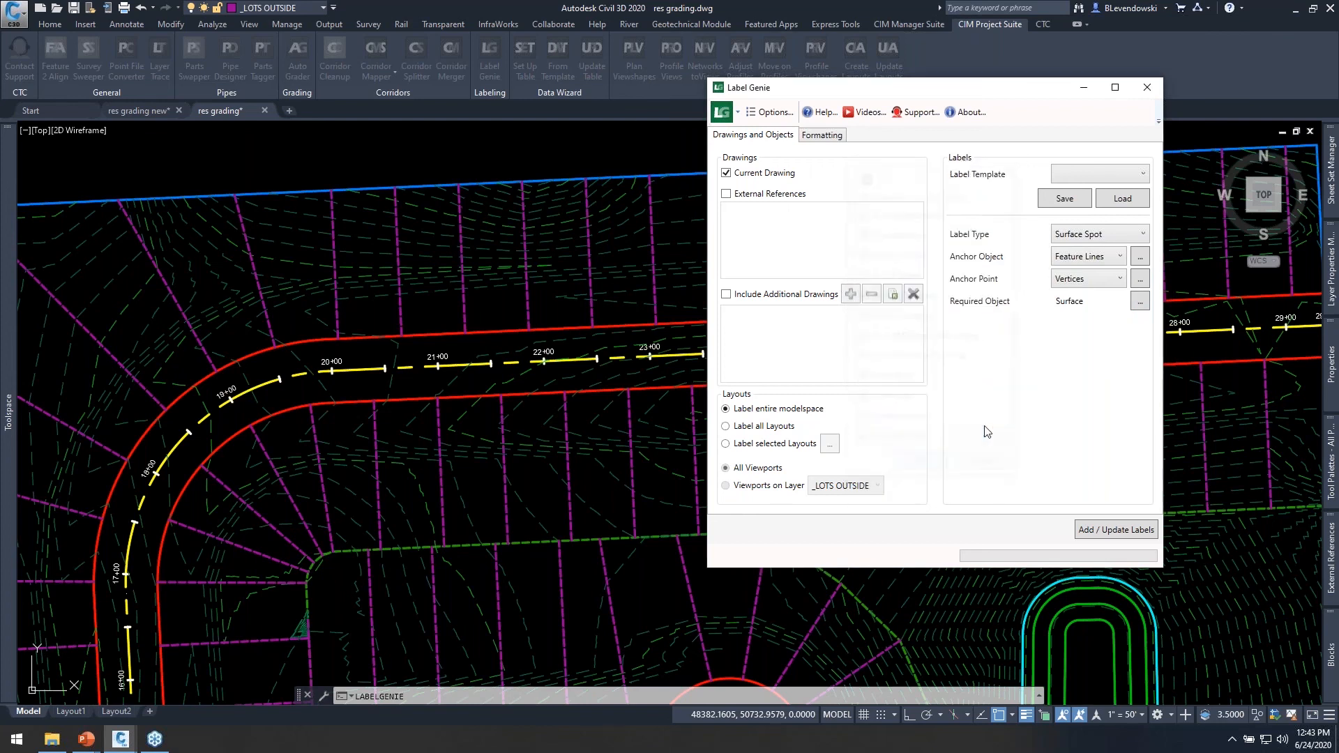
pyautogui.click(1139, 302)
pyautogui.click(699, 457)
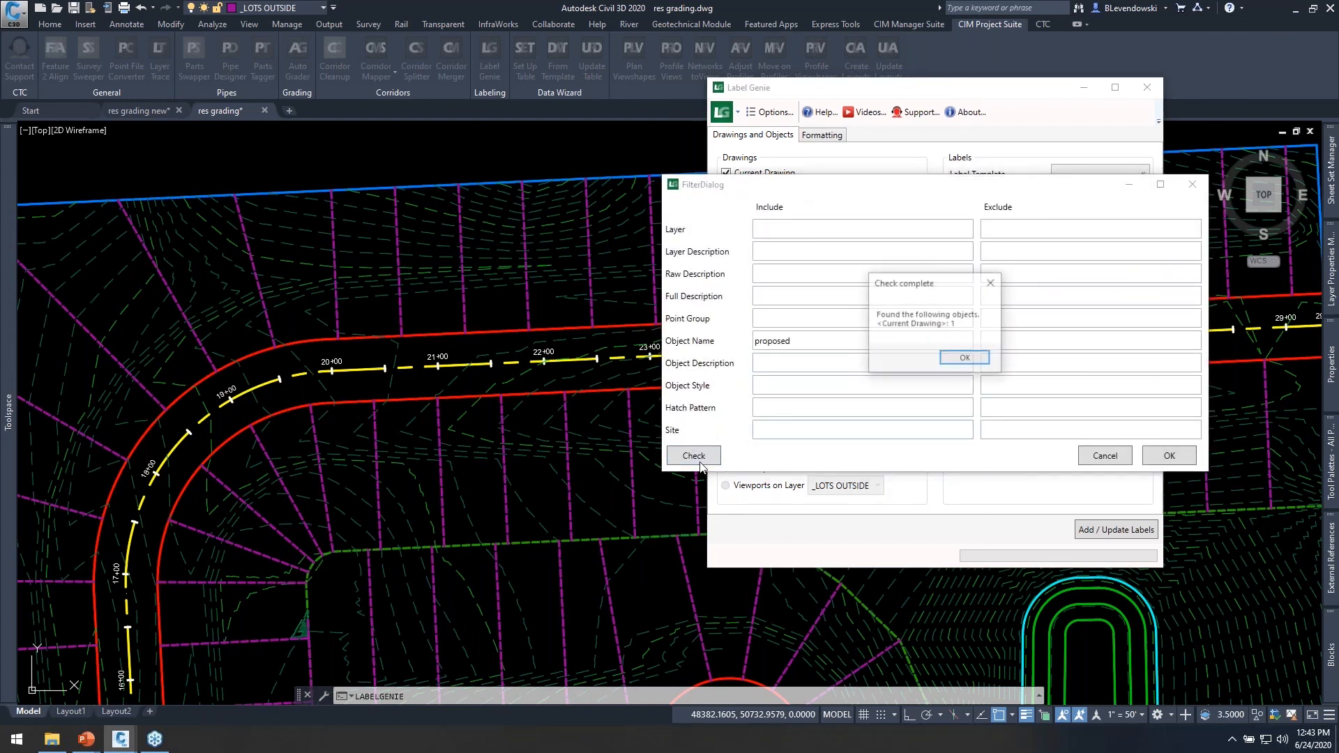
pyautogui.click(973, 359)
pyautogui.click(1107, 456)
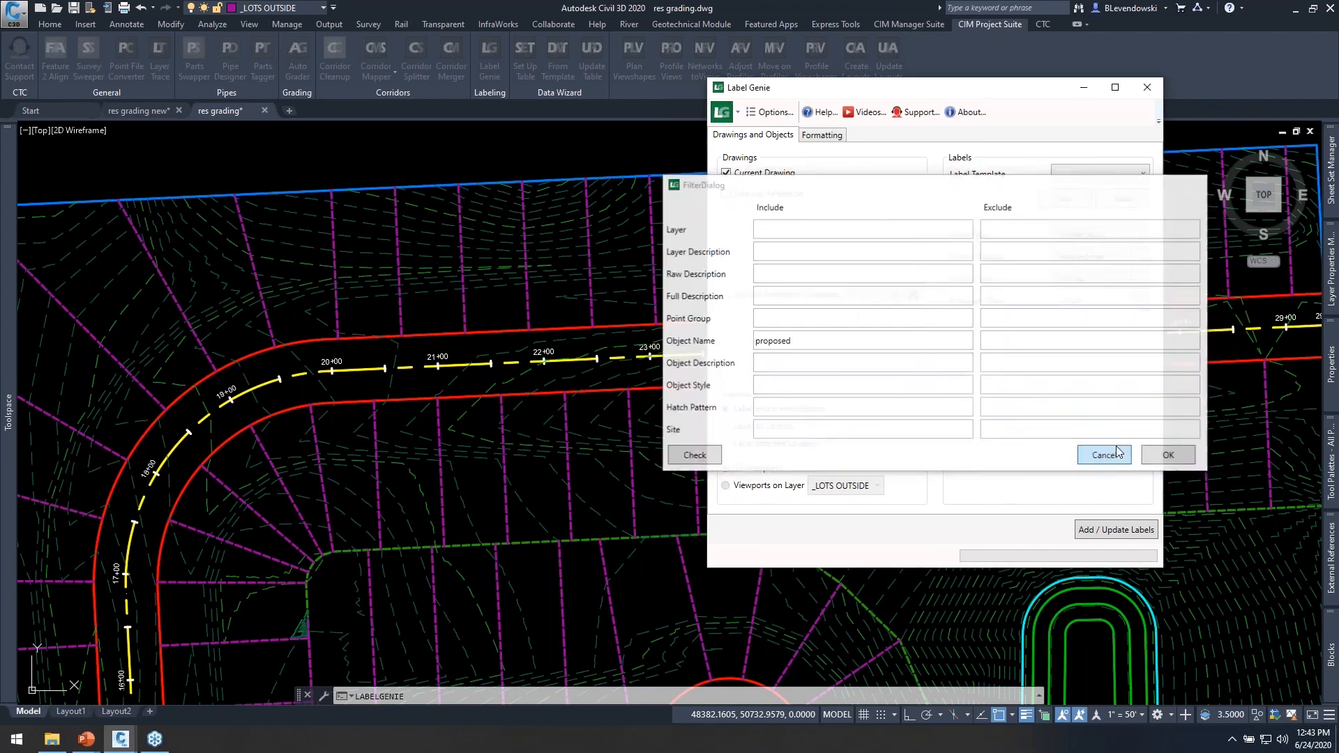
# Check how many feature lines the anchor object filter matches with no filter criteria set.
pyautogui.moveTo(1005, 94); pyautogui.dragTo(859, 92)
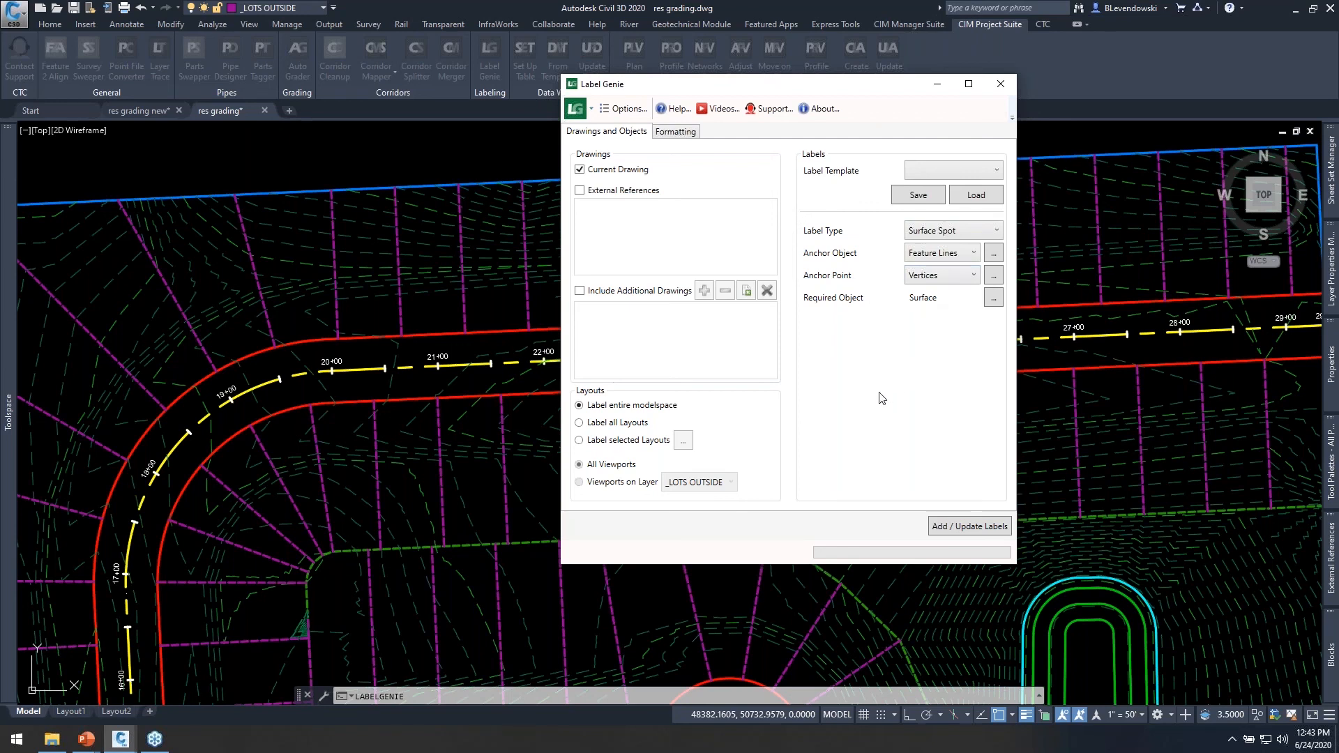
pyautogui.click(993, 253)
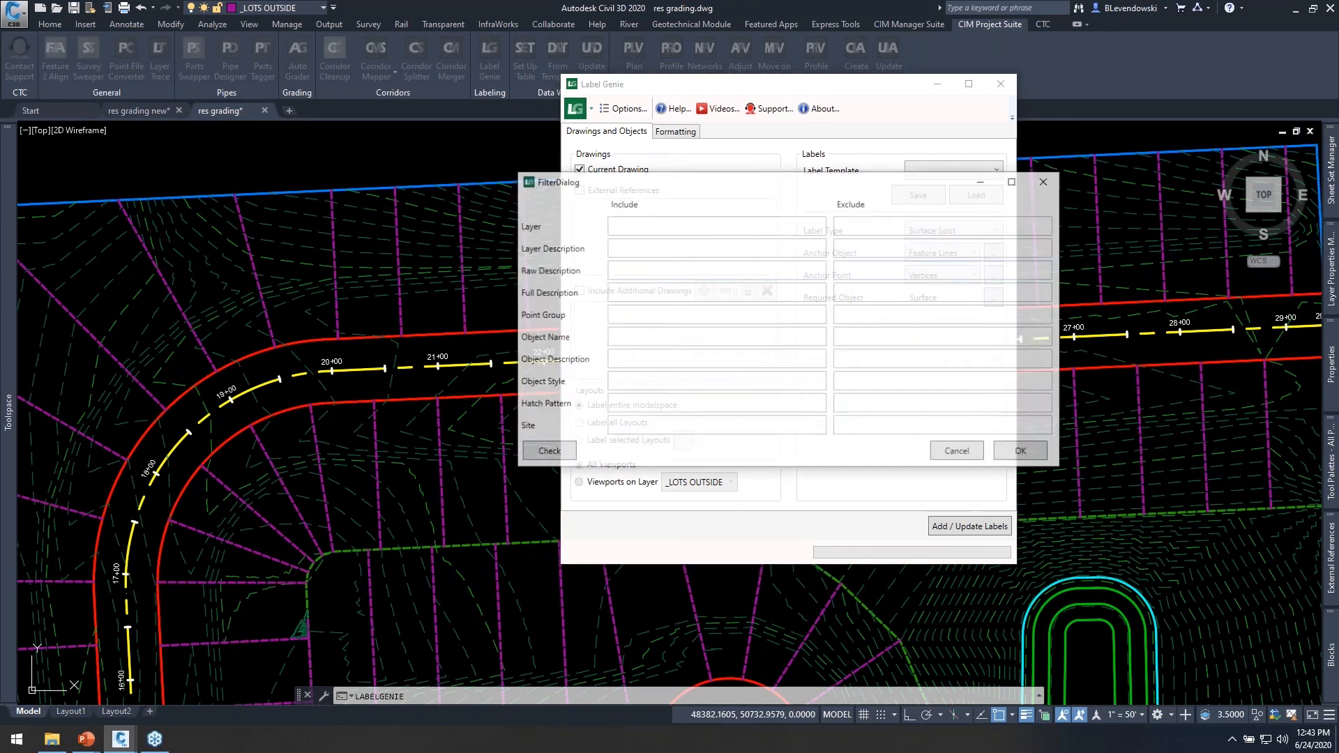
pyautogui.click(548, 453)
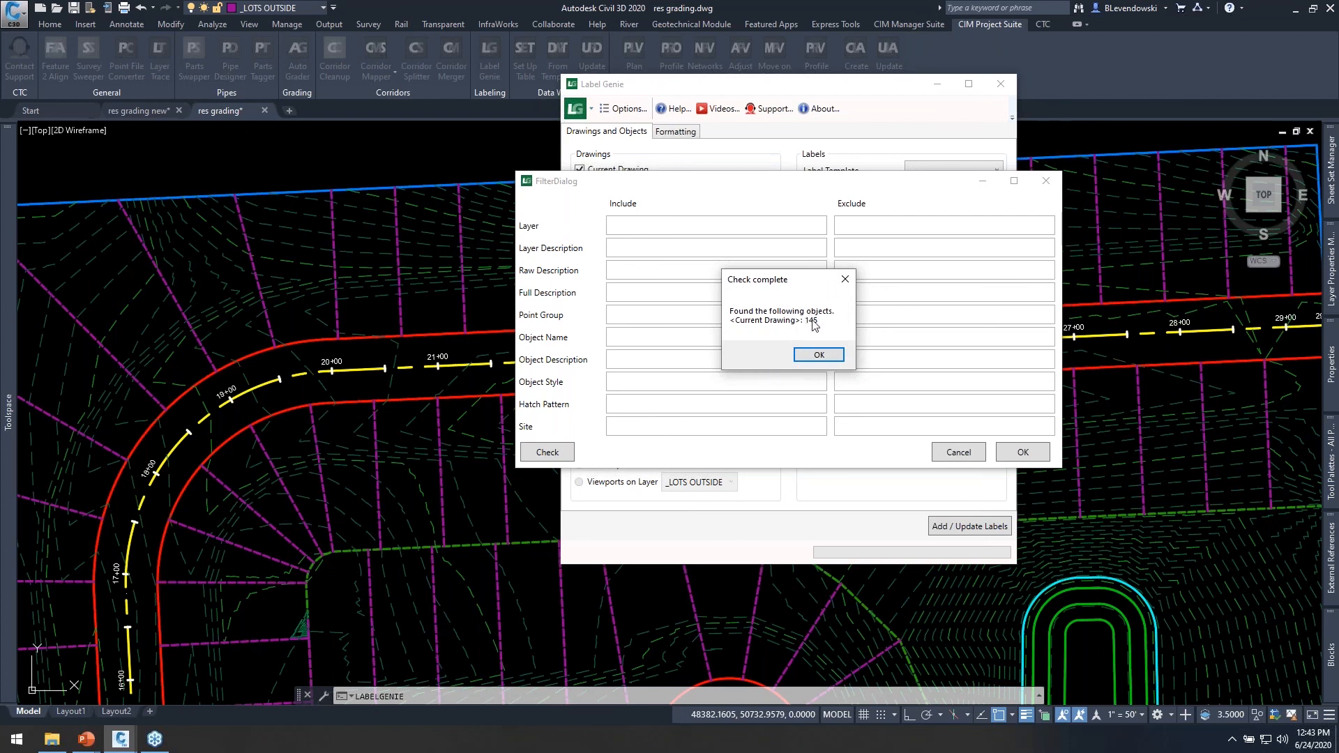
pyautogui.click(818, 355)
pyautogui.click(1022, 453)
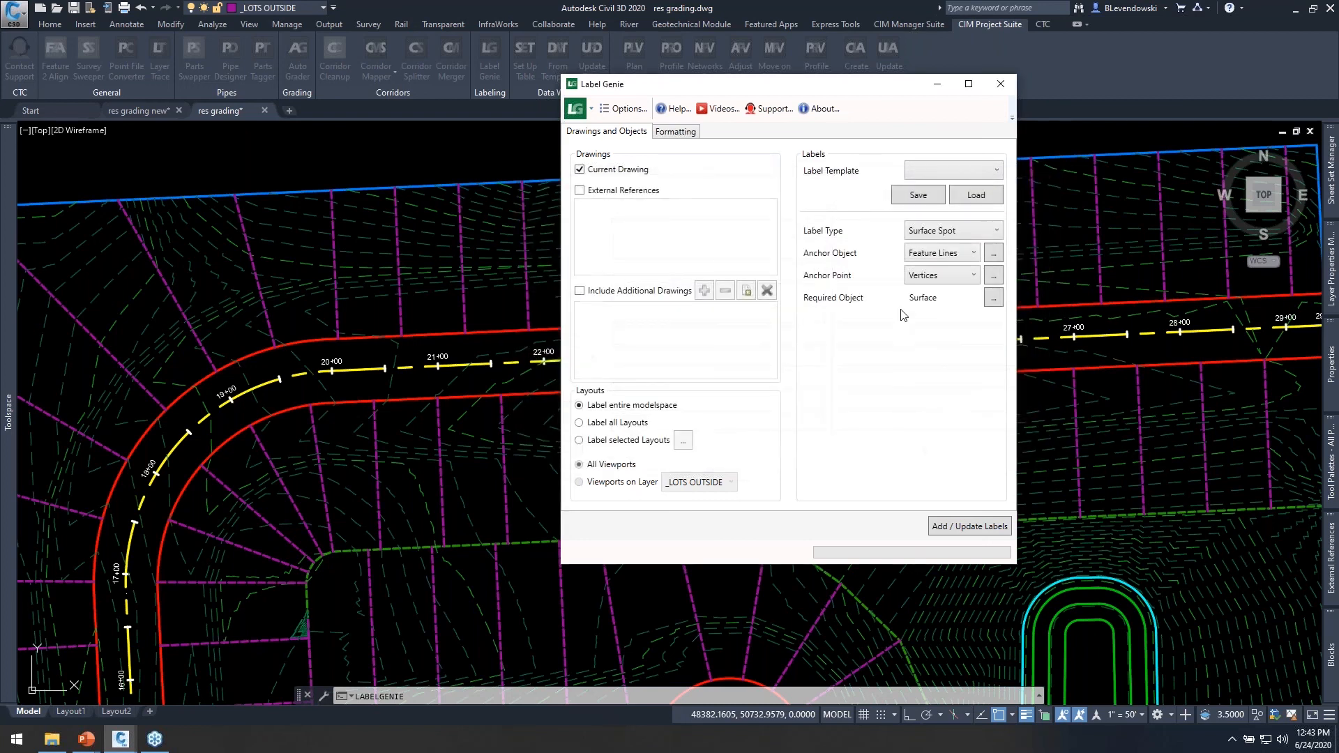
# Add the spot labels to the current drawing with the Elevation Only style and Basic marker style.
pyautogui.click(676, 132)
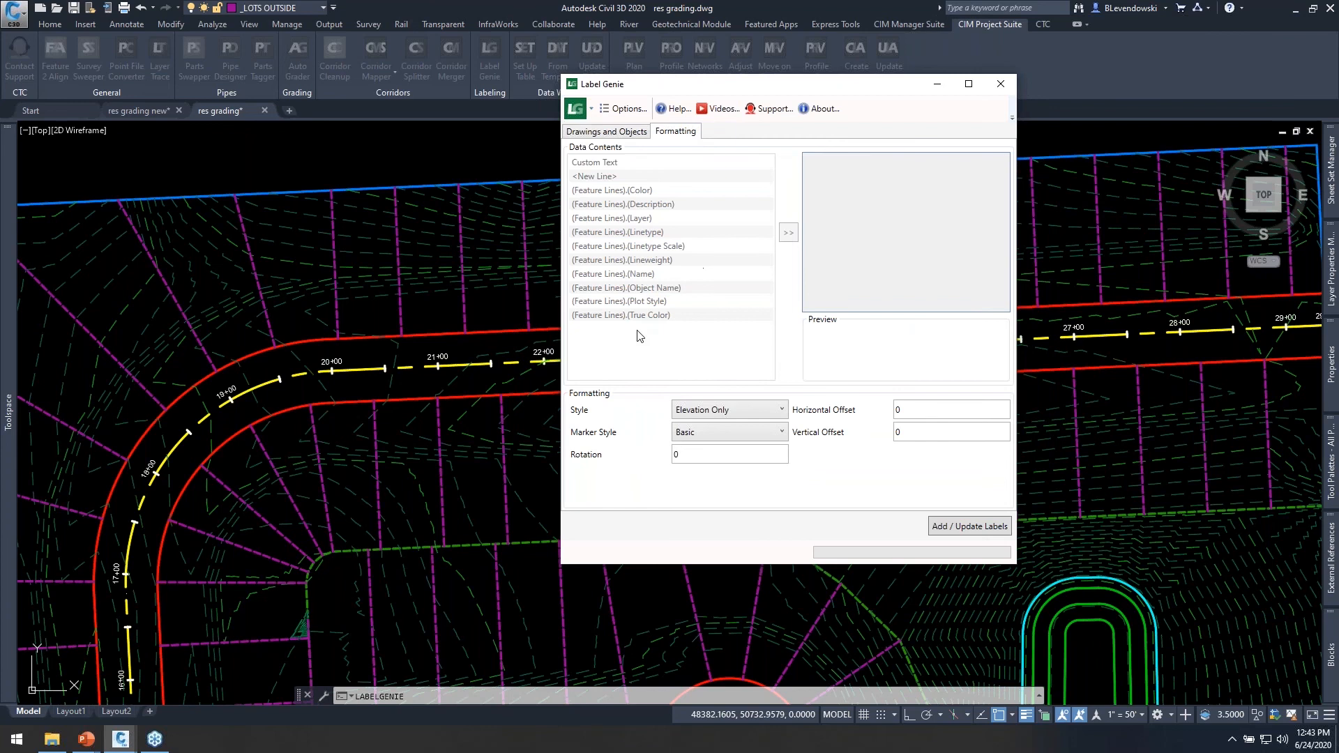
pyautogui.click(964, 525)
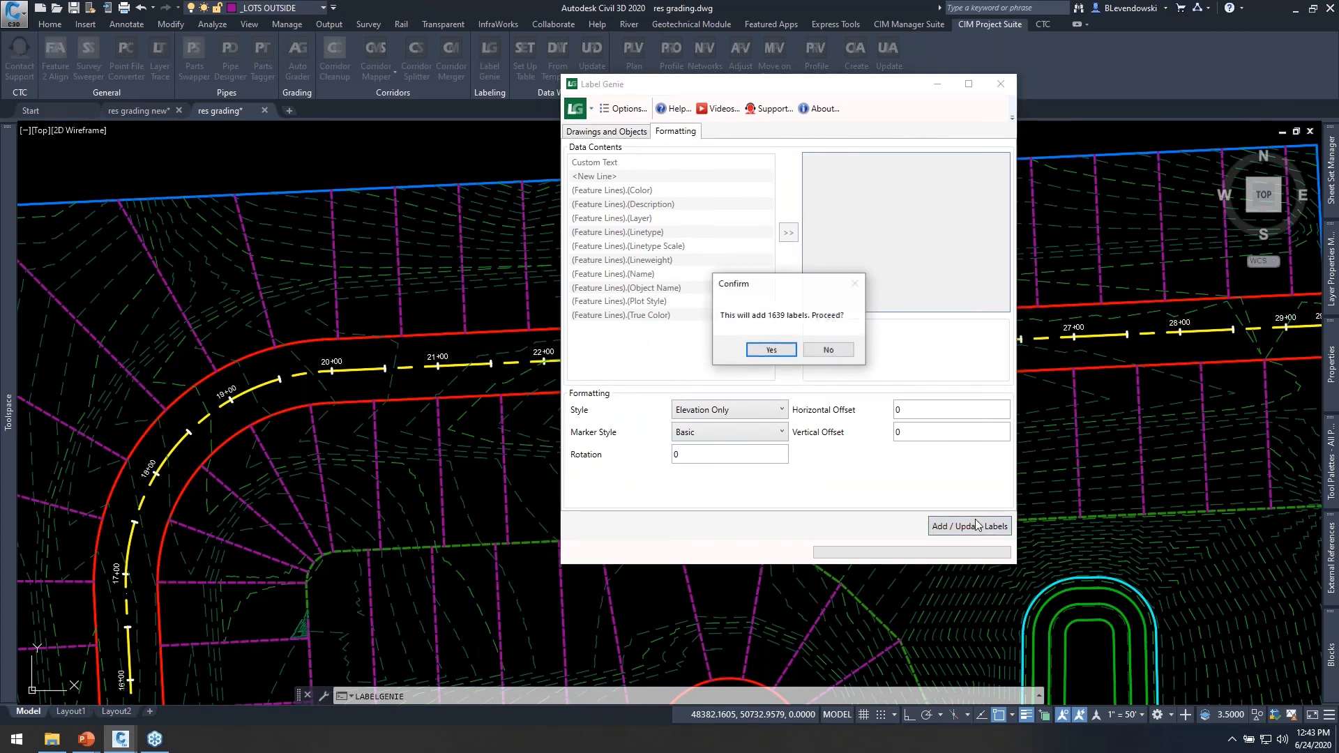
pyautogui.click(781, 351)
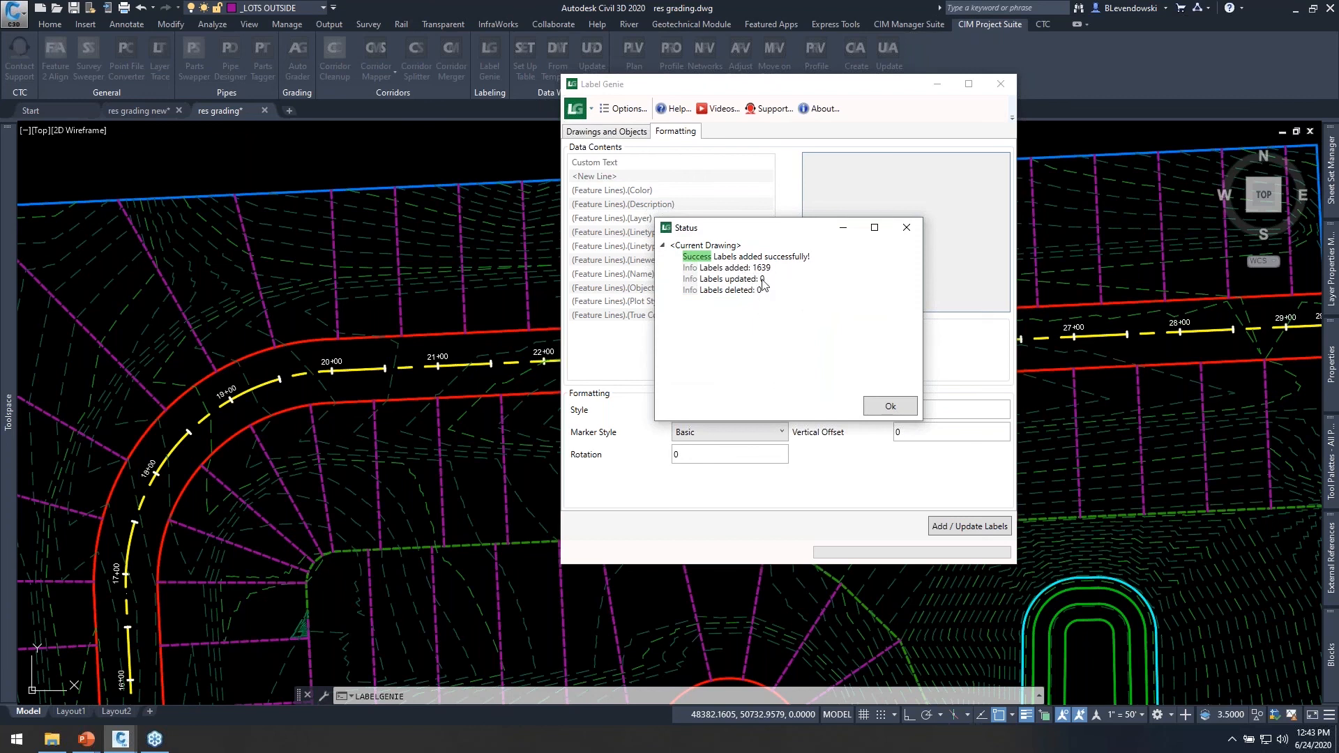
pyautogui.click(890, 408)
# Examine the spot elevation labels on the lot lines and road edges around stations 19+00 to 22+00.
pyautogui.moveTo(628, 329); pyautogui.dragTo(642, 326, button='middle')
pyautogui.scroll(5, 152, 293)
pyautogui.scroll(2, 682, 298)
pyautogui.moveTo(686, 192)
pyautogui.mouseDown(button='middle')
pyautogui.moveTo(698, 340)
pyautogui.moveTo(678, 365)
pyautogui.mouseUp(button='middle')
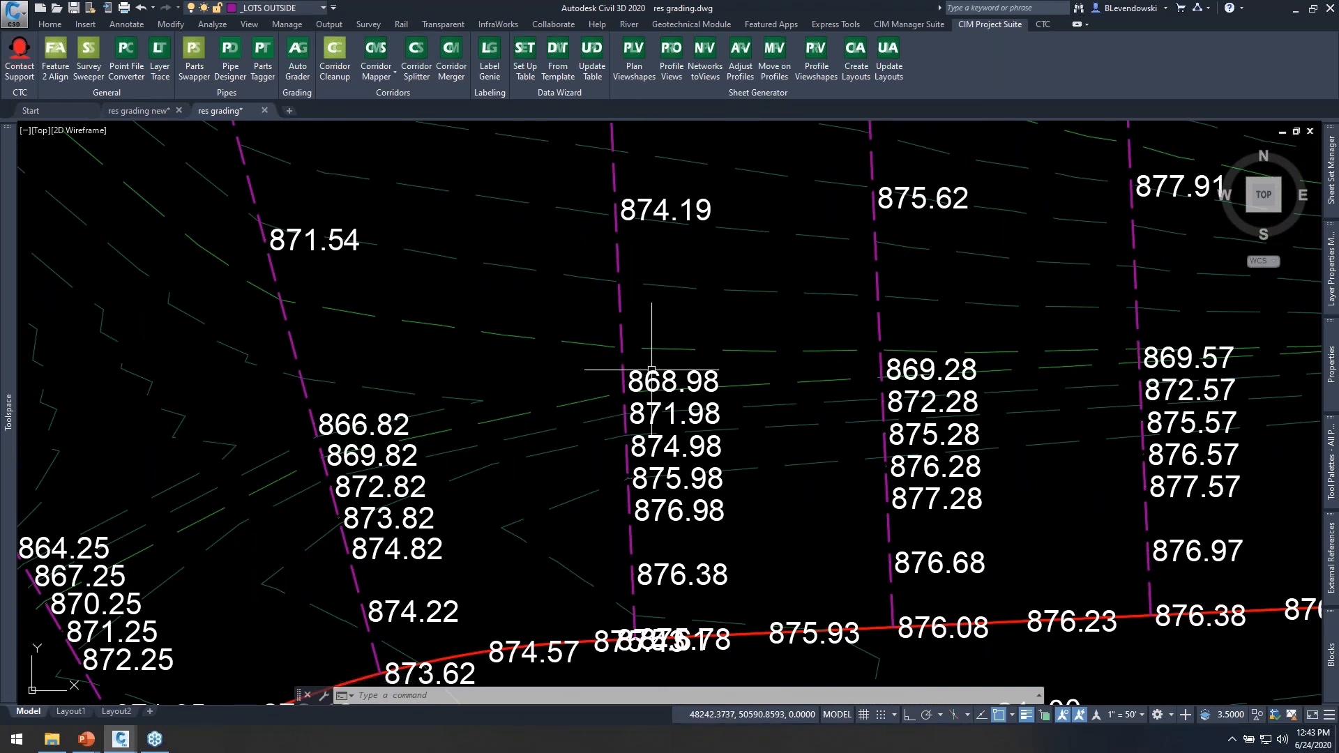
pyautogui.click(651, 371)
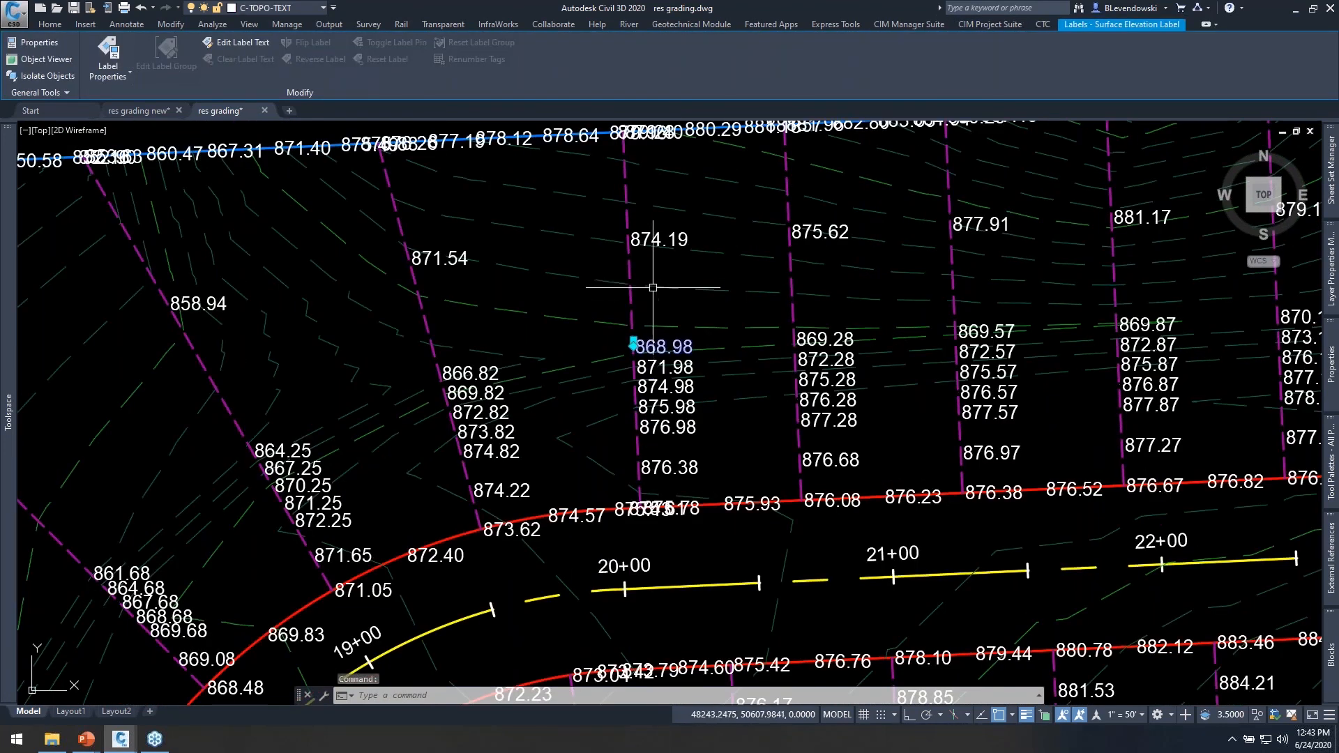
pyautogui.moveTo(666, 252); pyautogui.dragTo(629, 303, button='middle')
pyautogui.press('Escape')
pyautogui.press('Escape')
pyautogui.press('Escape')
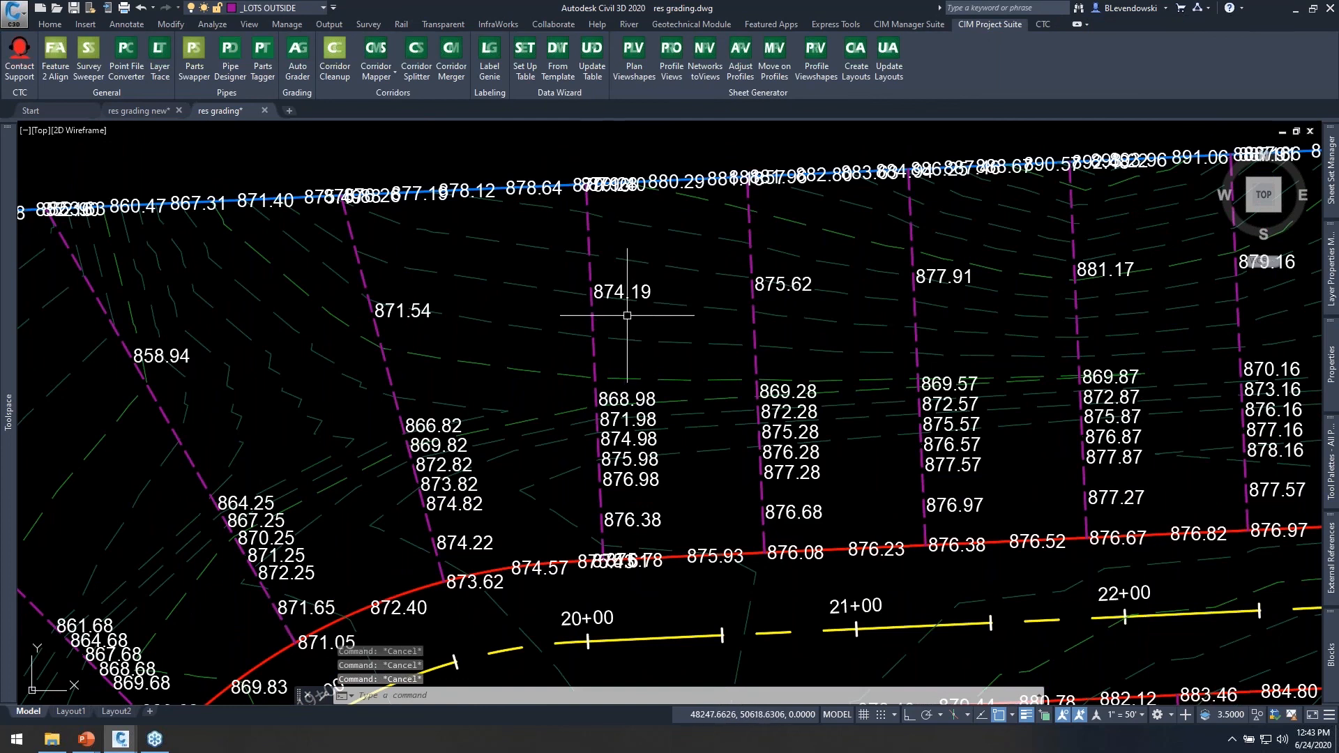
pyautogui.moveTo(682, 360); pyautogui.dragTo(727, 270, button='middle')
pyautogui.moveTo(296, 311); pyautogui.dragTo(433, 284, button='middle')
# Exclude curve mid points and line mid points from the vertex types that Label Genie labels.
pyautogui.click(490, 59)
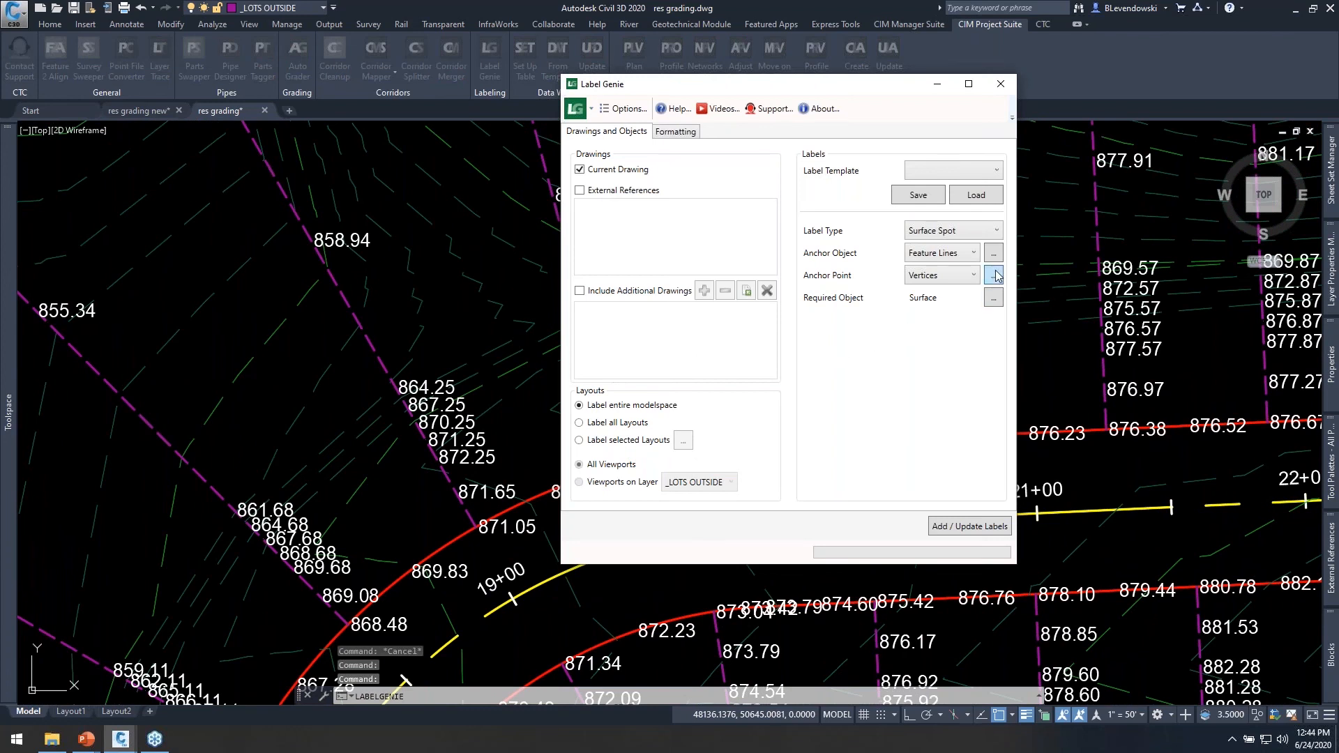
pyautogui.click(994, 275)
pyautogui.click(718, 420)
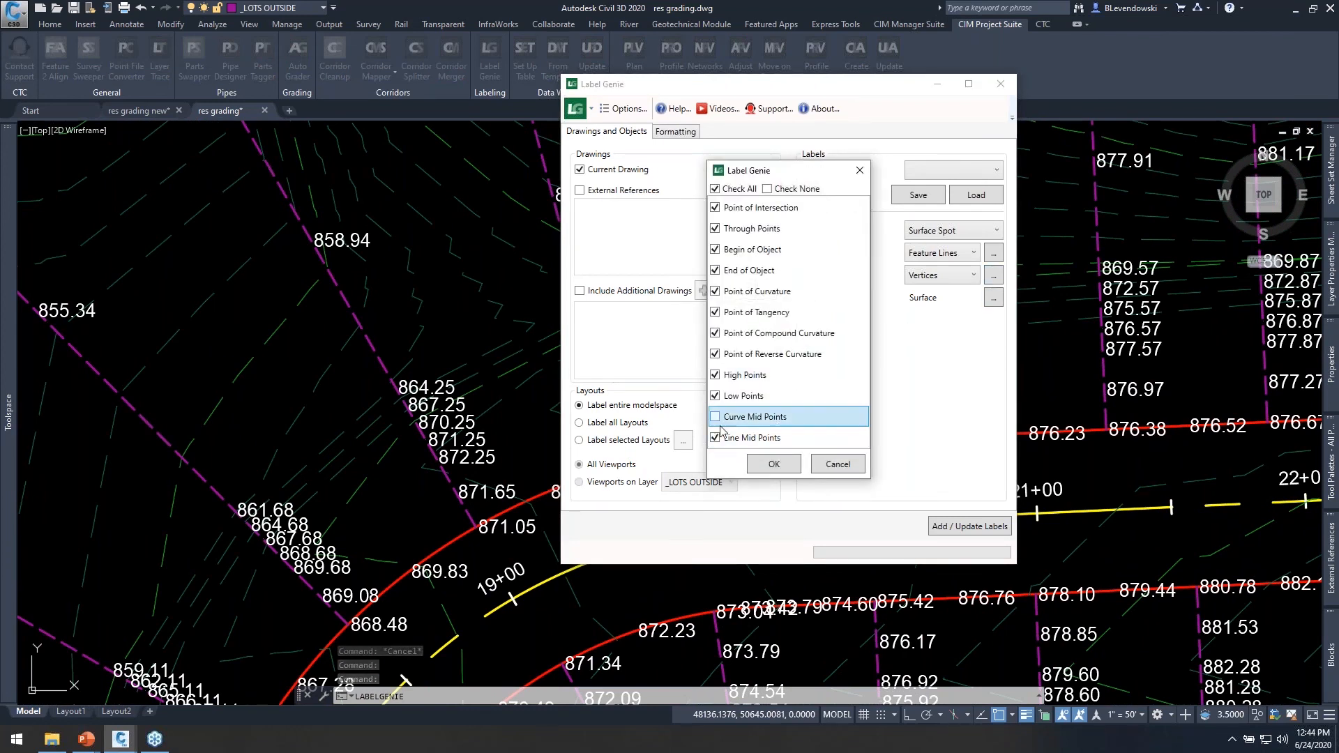
pyautogui.click(717, 438)
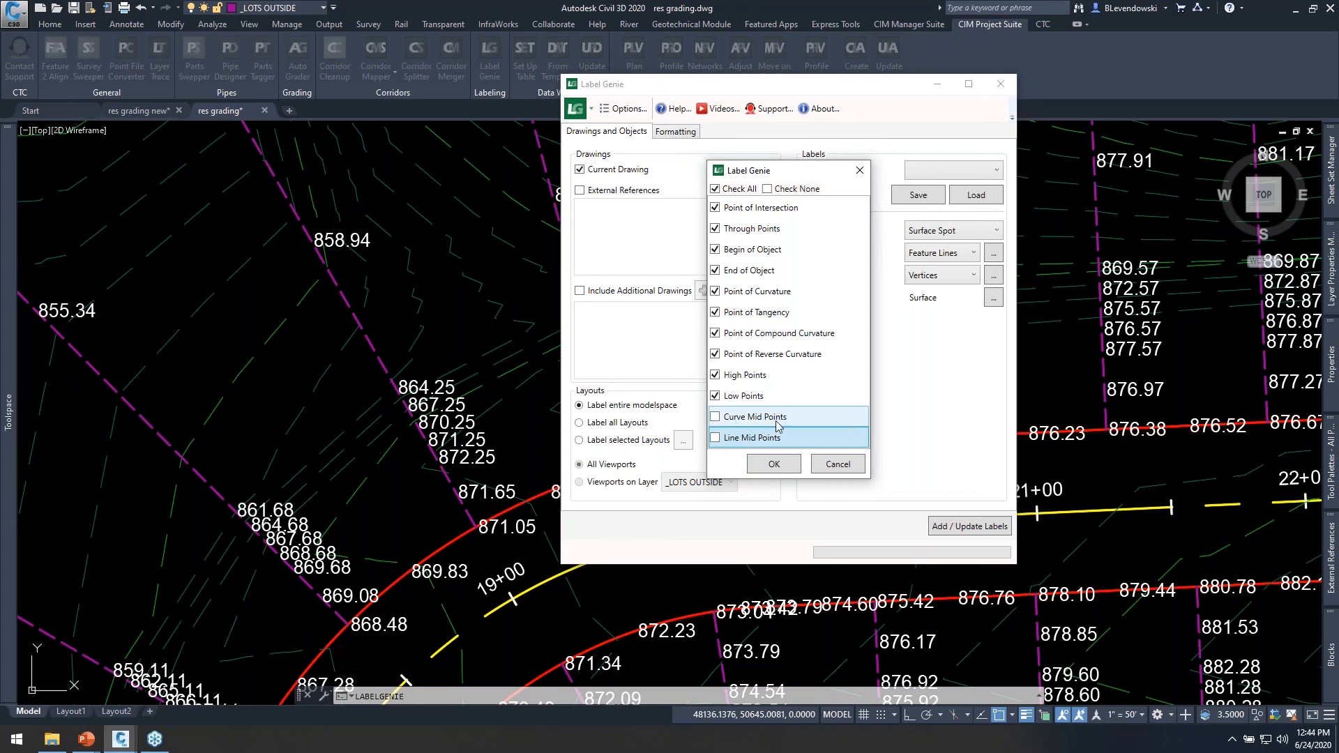
pyautogui.click(764, 468)
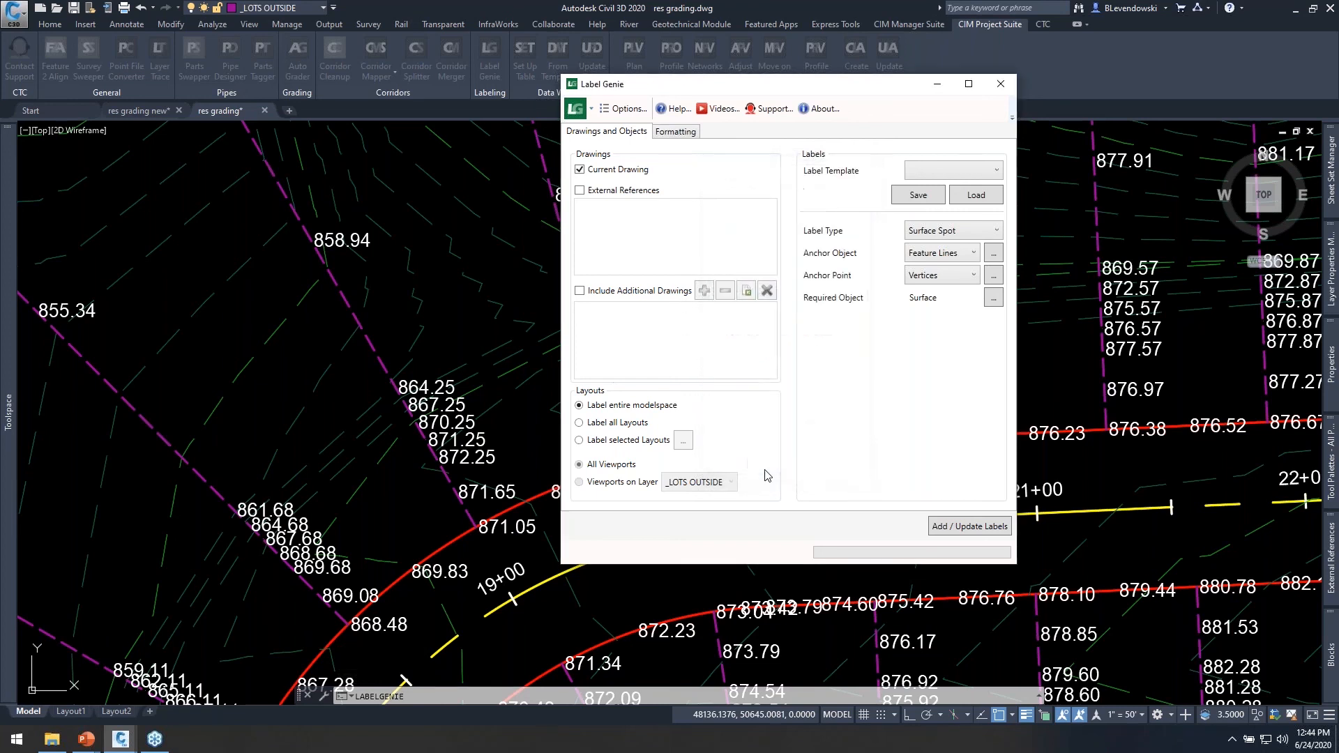
# Update the existing surface spot labels in the current drawing with the reduced vertex types and regenerate the model.
pyautogui.click(943, 530)
pyautogui.click(802, 351)
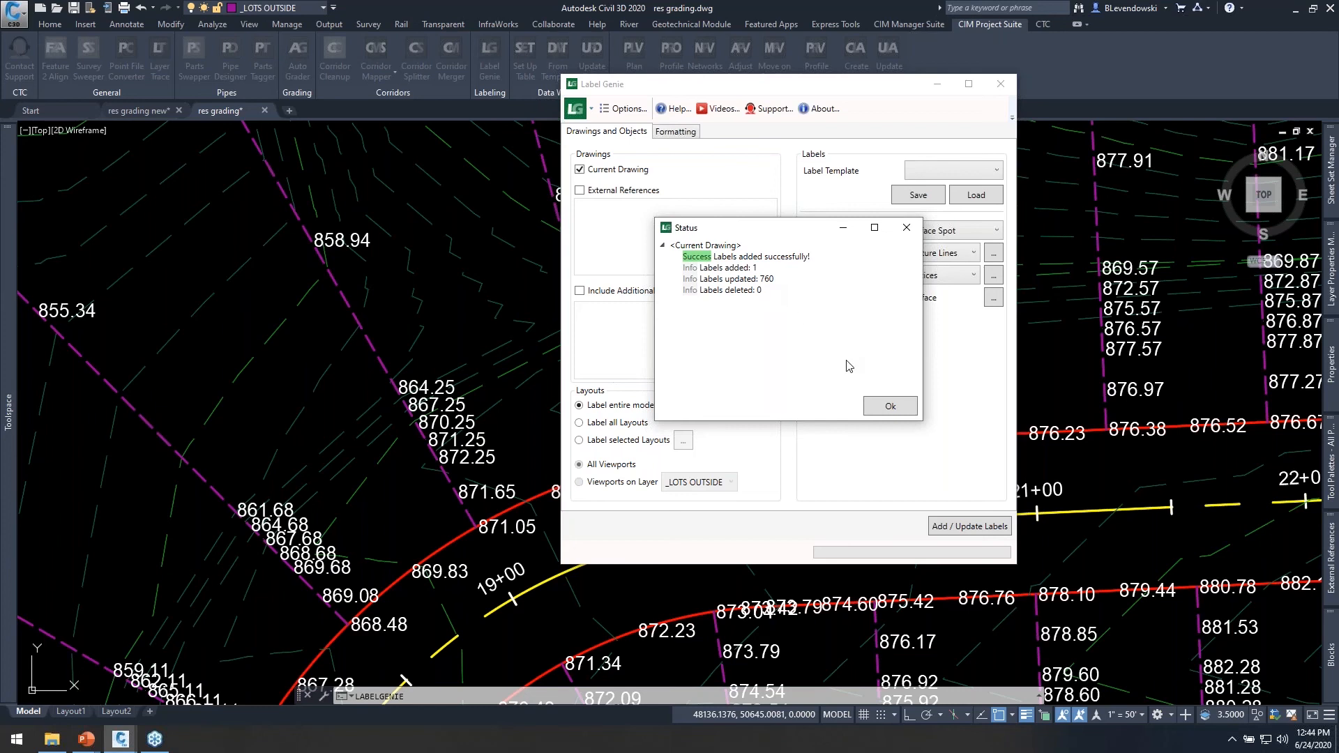
pyautogui.click(888, 406)
pyautogui.write('rea')
pyautogui.press('Return')
pyautogui.scroll(-2, 698, 362)
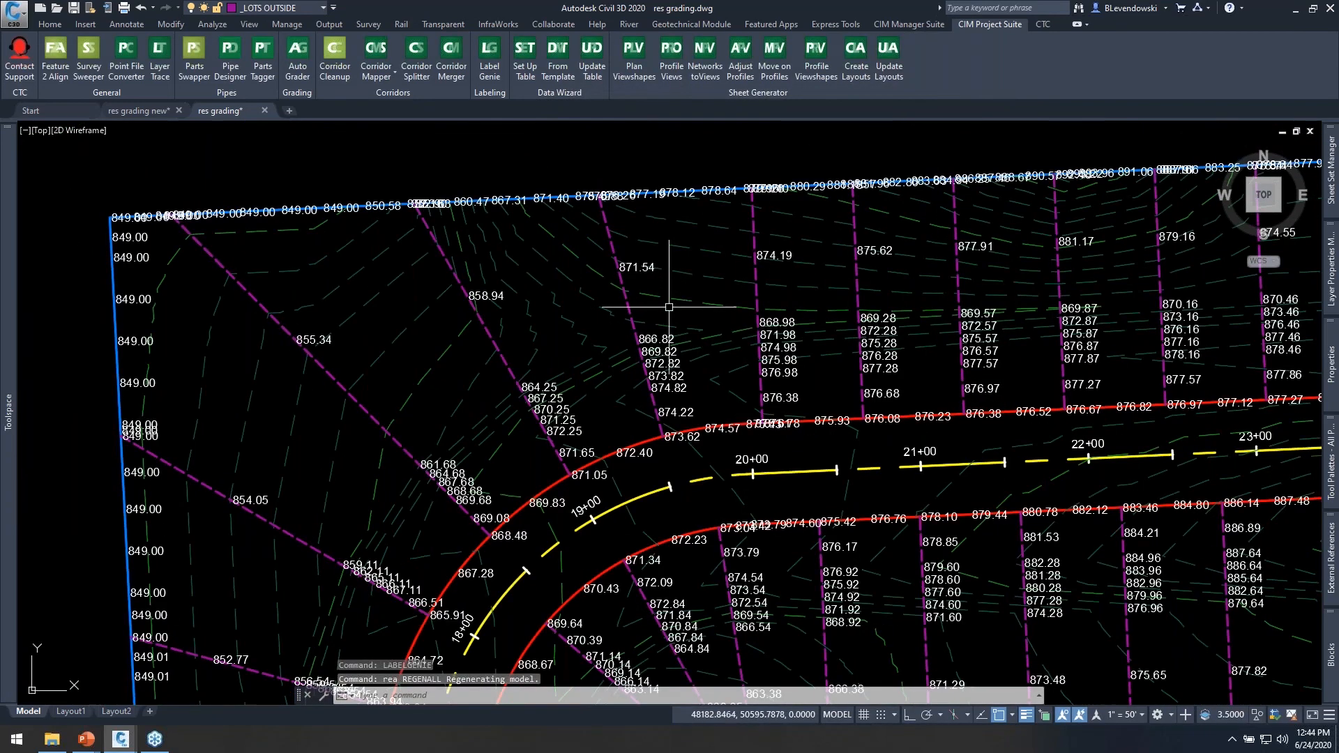
# Select all surface elevation labels similar to the one on the lot line near station 19+00 and erase them.
pyautogui.scroll(2, 646, 270)
pyautogui.click(620, 260)
pyautogui.rightClick(739, 248)
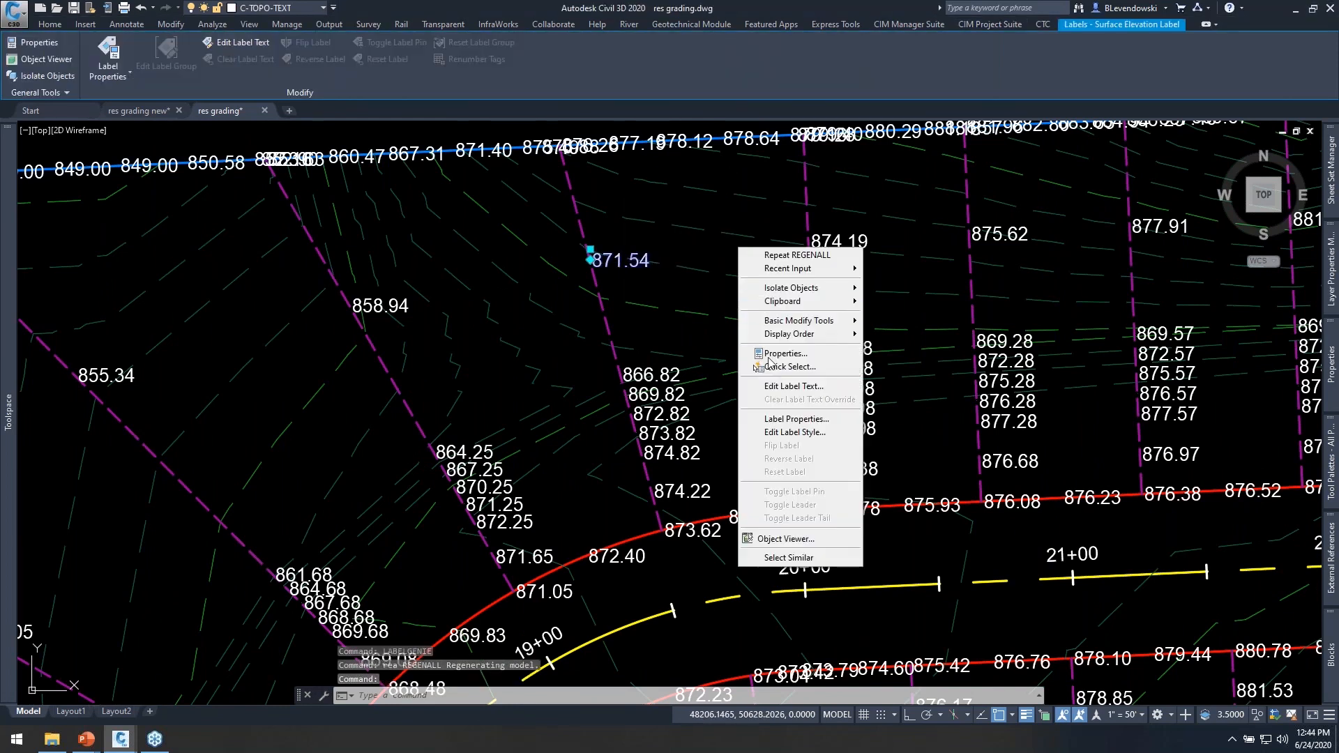
pyautogui.click(776, 558)
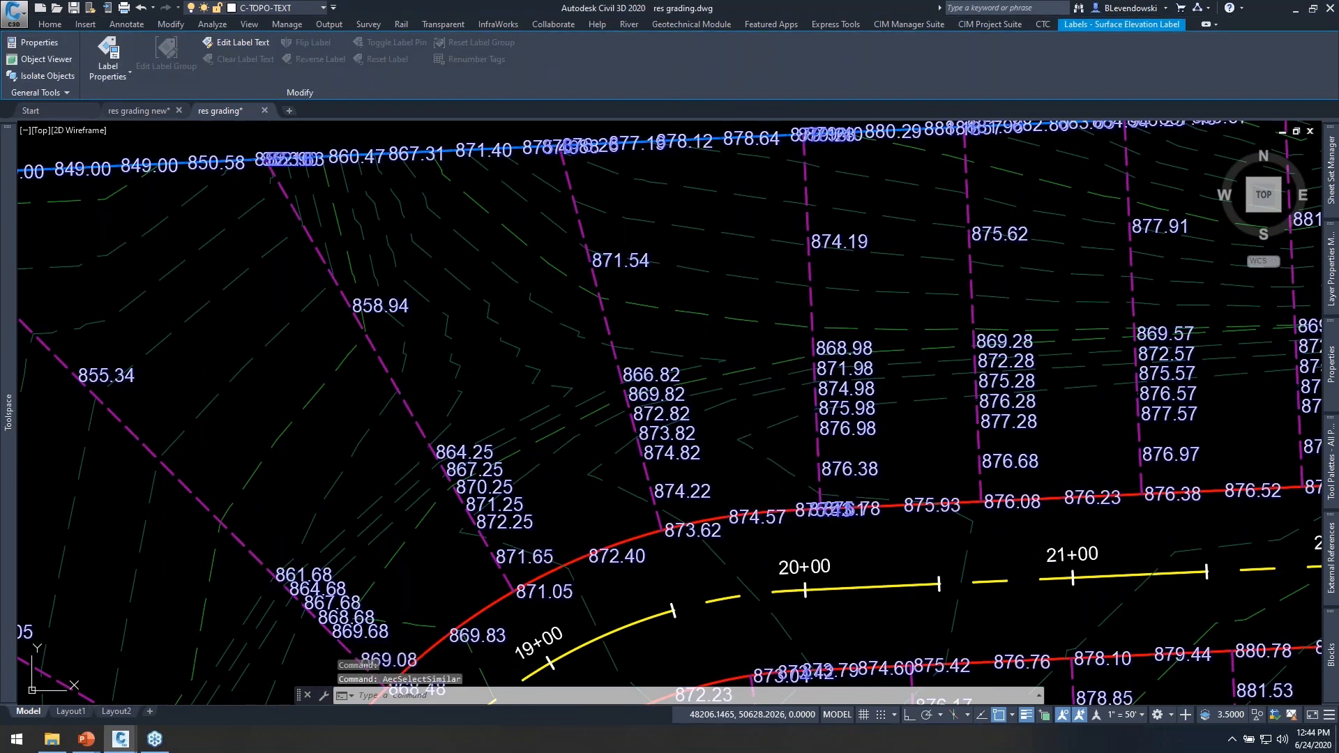
pyautogui.write('e')
pyautogui.press('Return')
# Add surface spot labels at the feature line vertices with Label Genie again, leaving curve and line mid points excluded.
pyautogui.click(491, 71)
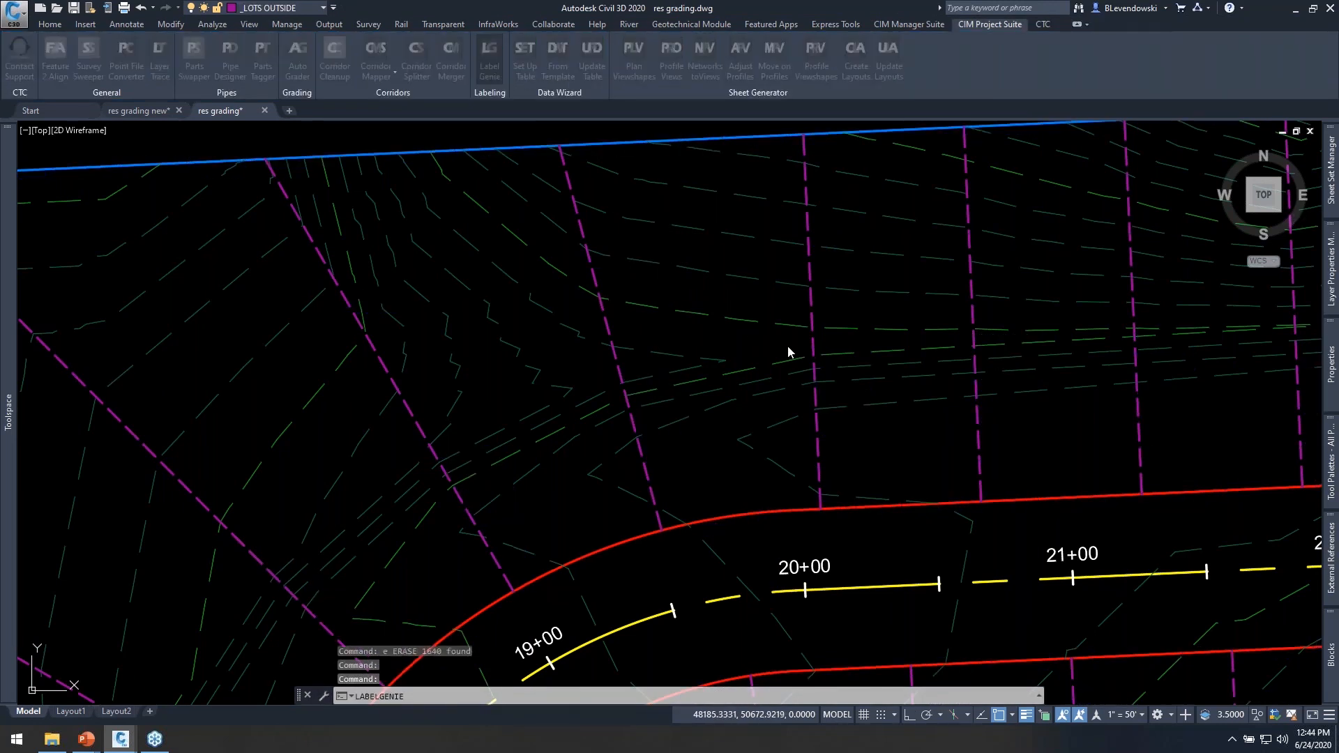
pyautogui.click(993, 278)
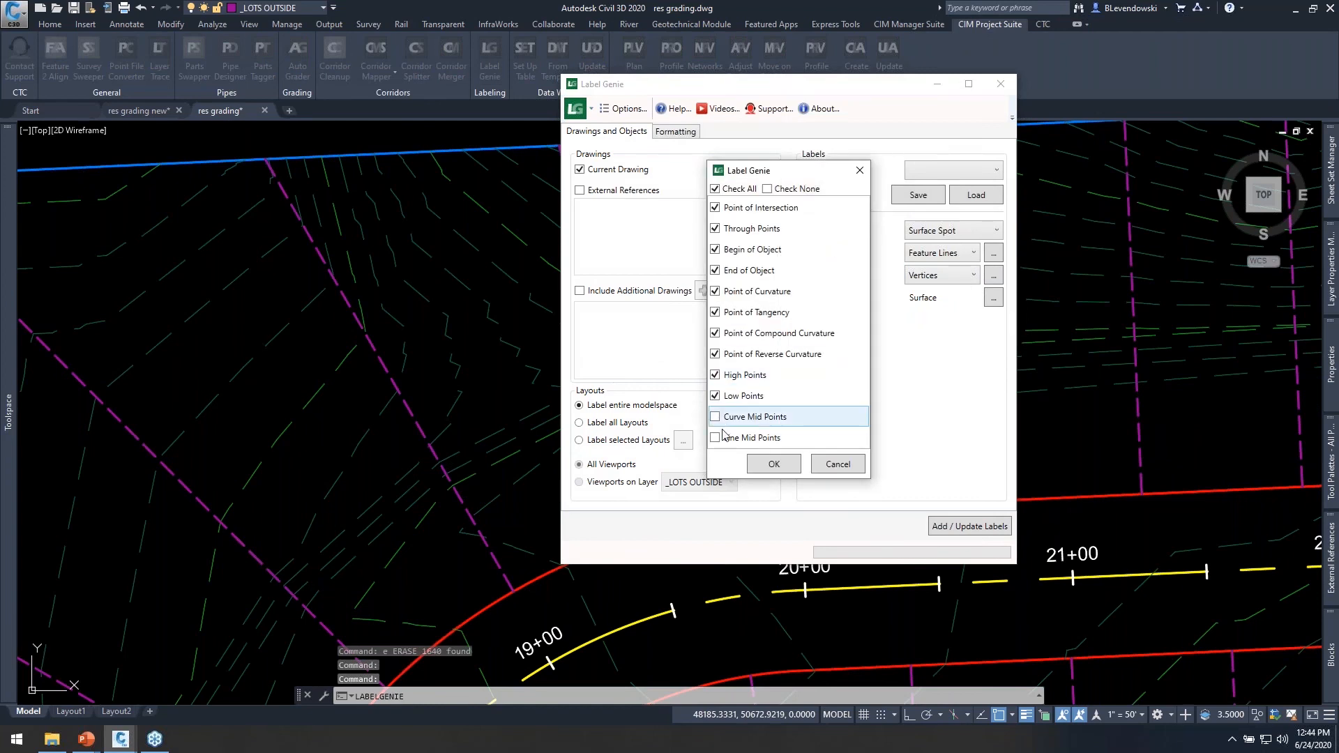
pyautogui.click(780, 464)
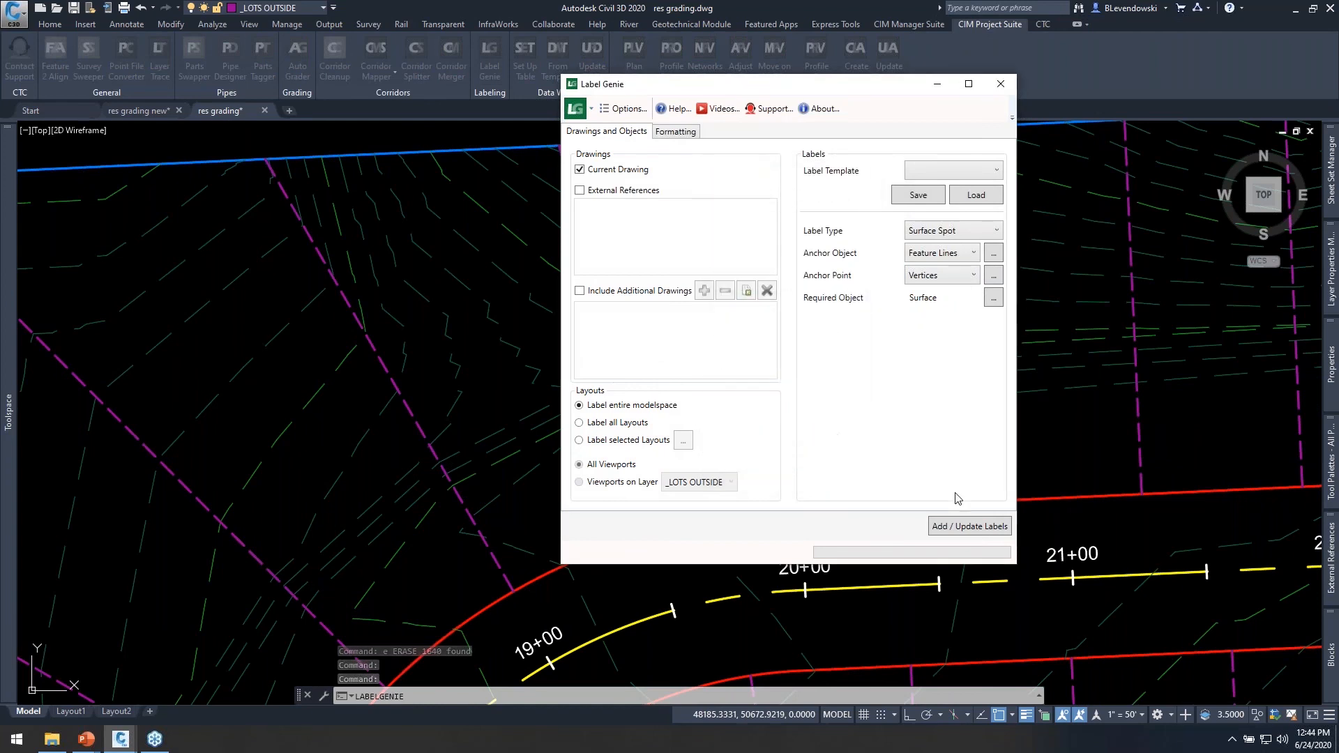
pyautogui.click(970, 526)
pyautogui.click(774, 350)
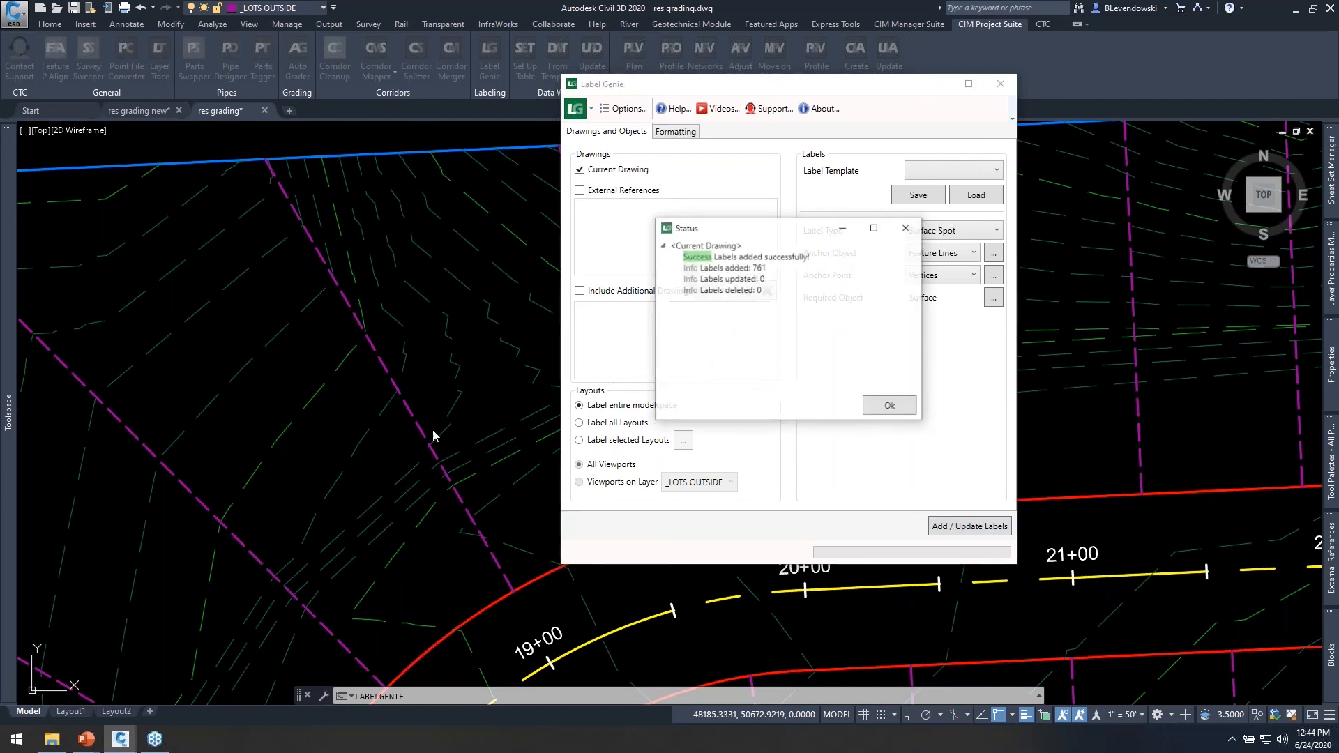
pyautogui.click(884, 406)
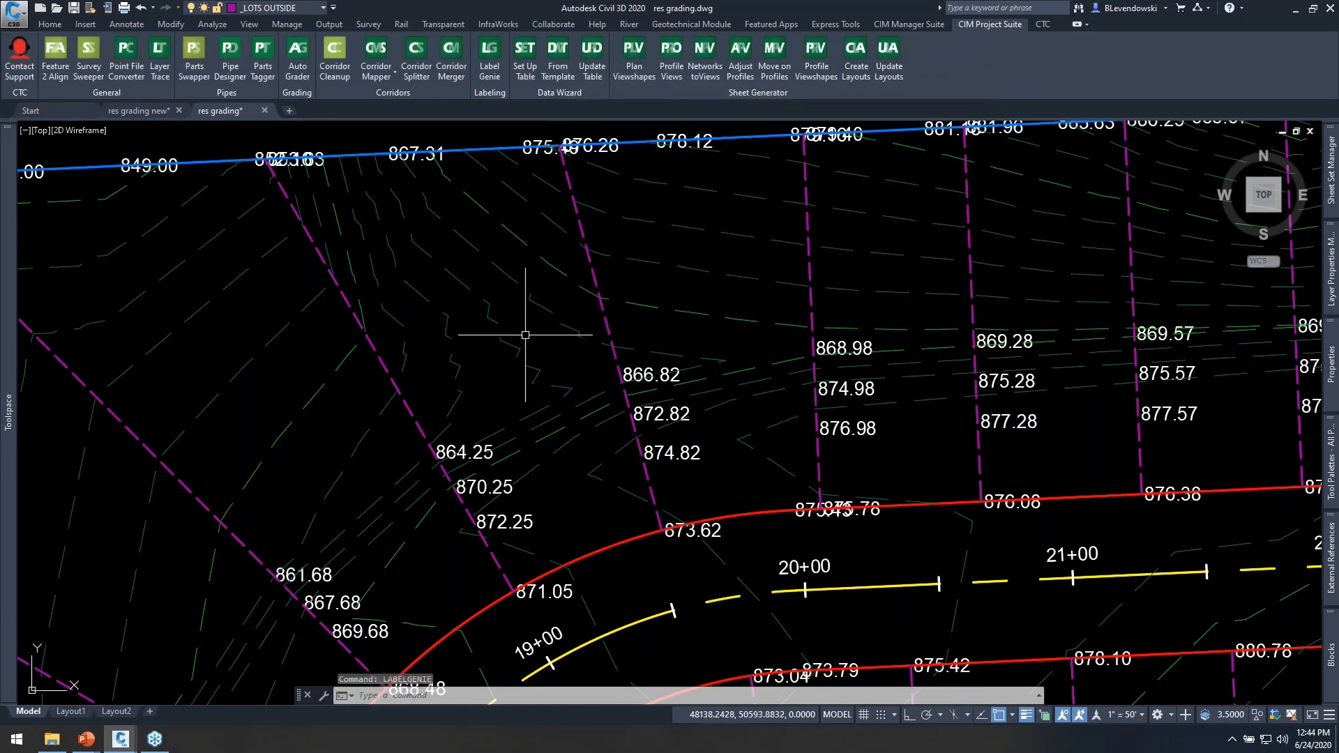
# Examine the new spot elevation labels on the lot lines and road edges around stations 17+00 to 21+00.
pyautogui.moveTo(688, 454); pyautogui.dragTo(682, 399, button='middle')
pyautogui.scroll(2, 771, 391)
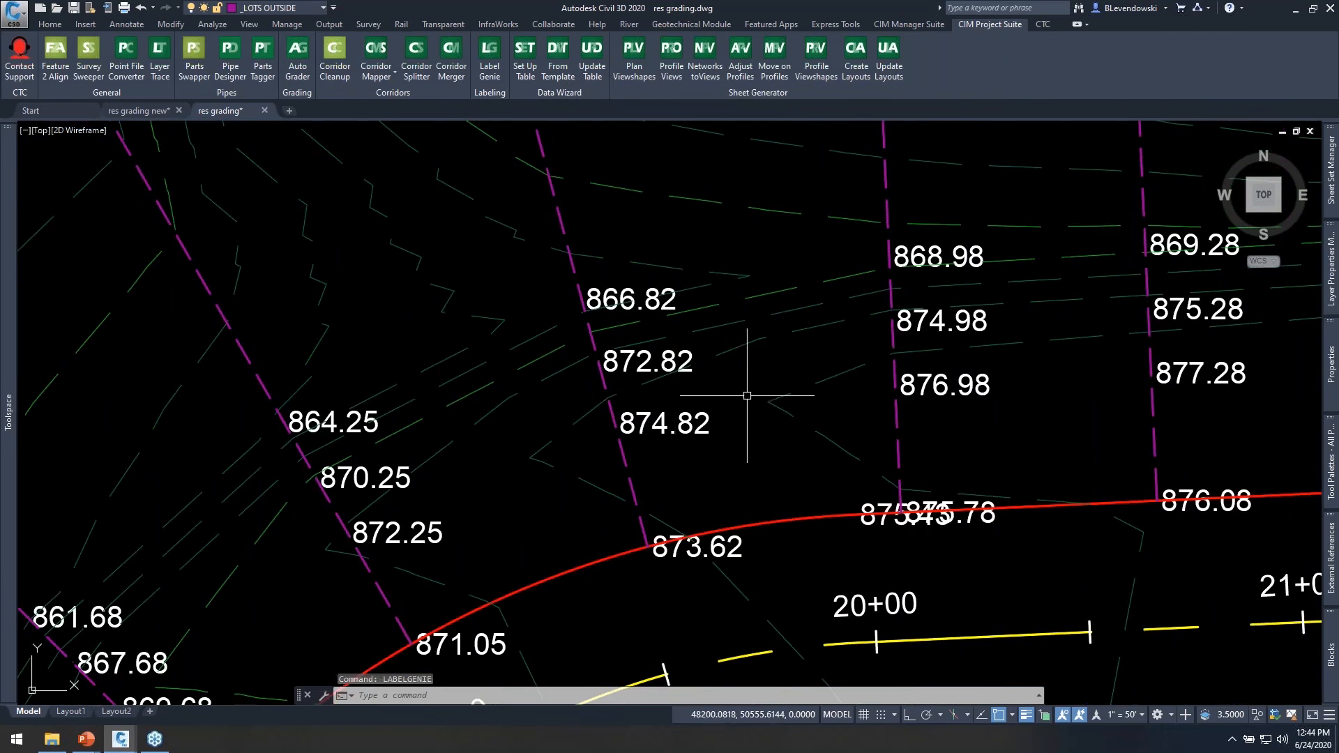
pyautogui.moveTo(1073, 389); pyautogui.dragTo(905, 401, button='middle')
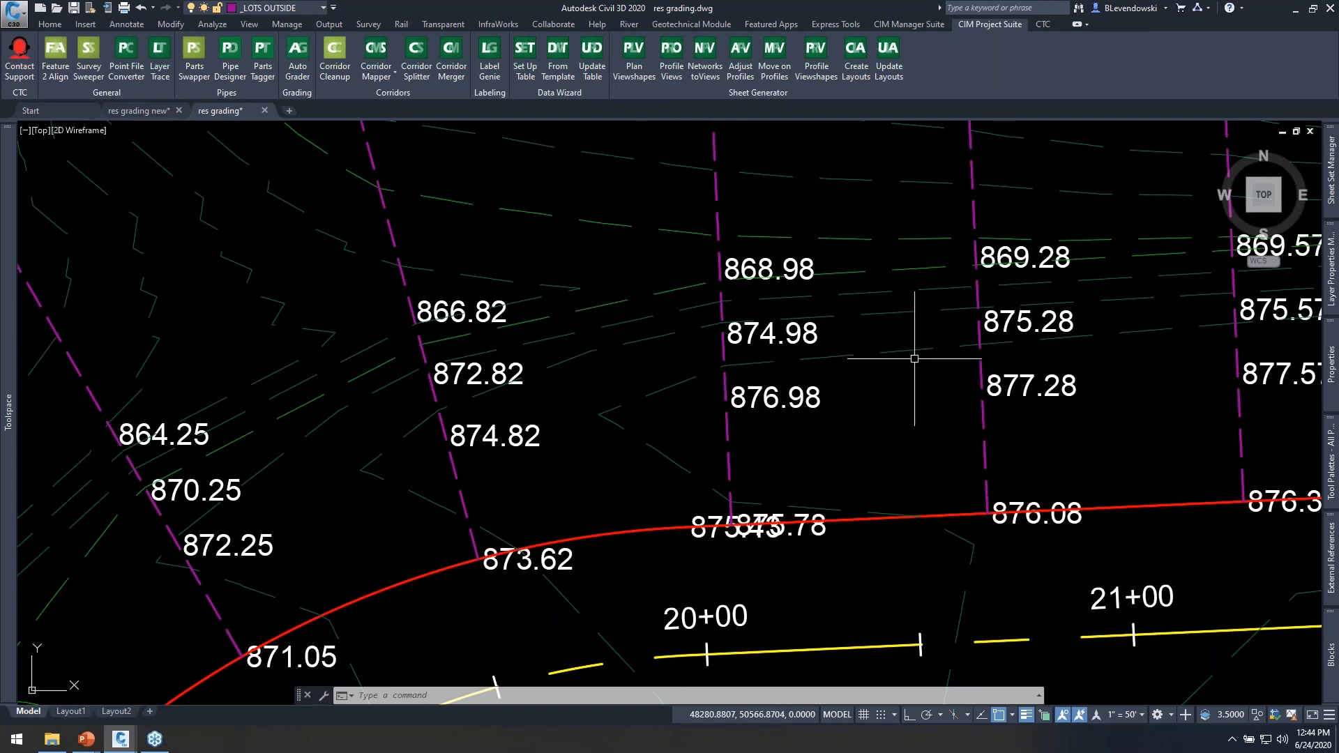
pyautogui.moveTo(555, 437)
pyautogui.mouseDown(button='middle')
pyautogui.moveTo(555, 318)
pyautogui.moveTo(648, 388)
pyautogui.mouseUp(button='middle')
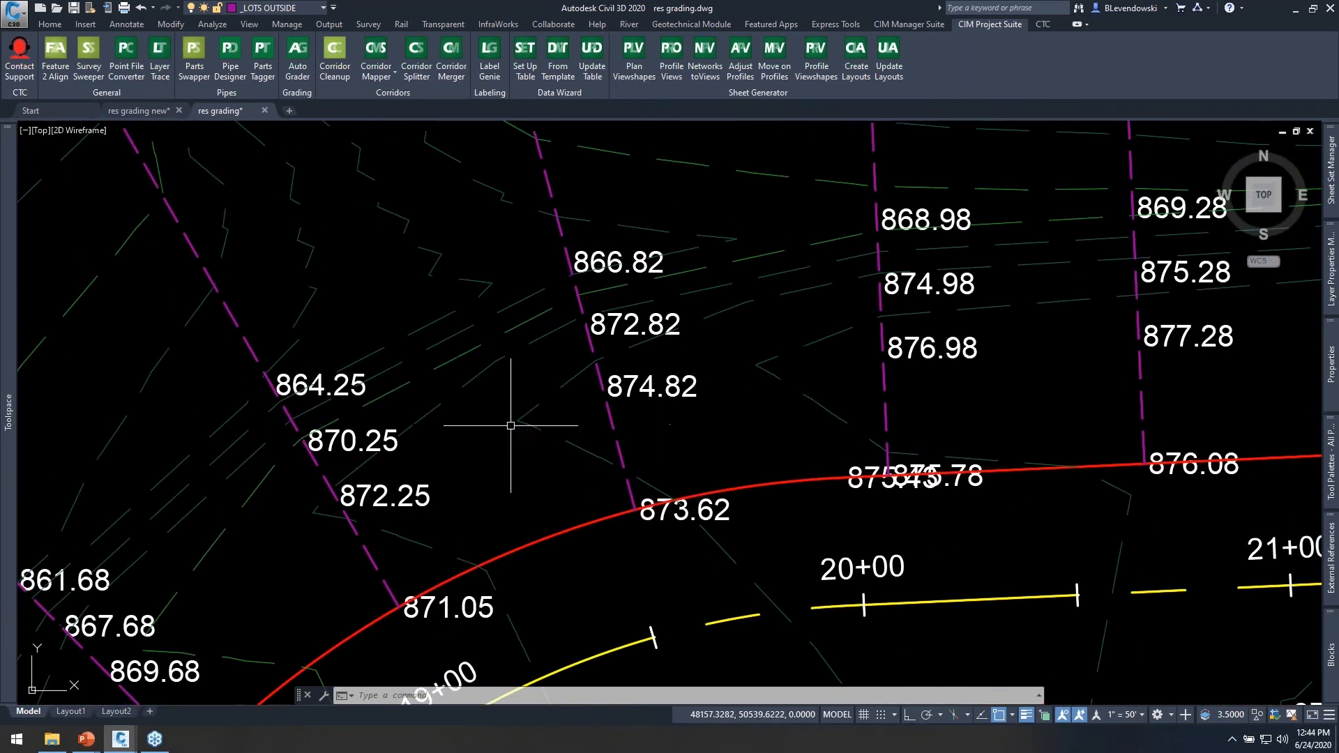
pyautogui.moveTo(297, 367)
pyautogui.mouseDown(button='middle')
pyautogui.moveTo(682, 323)
pyautogui.moveTo(715, 289)
pyautogui.mouseUp(button='middle')
pyautogui.scroll(-2, 608, 347)
pyautogui.moveTo(479, 523)
pyautogui.mouseDown(button='middle')
pyautogui.moveTo(575, 365)
pyautogui.moveTo(604, 254)
pyautogui.moveTo(563, 301)
pyautogui.mouseUp(button='middle')
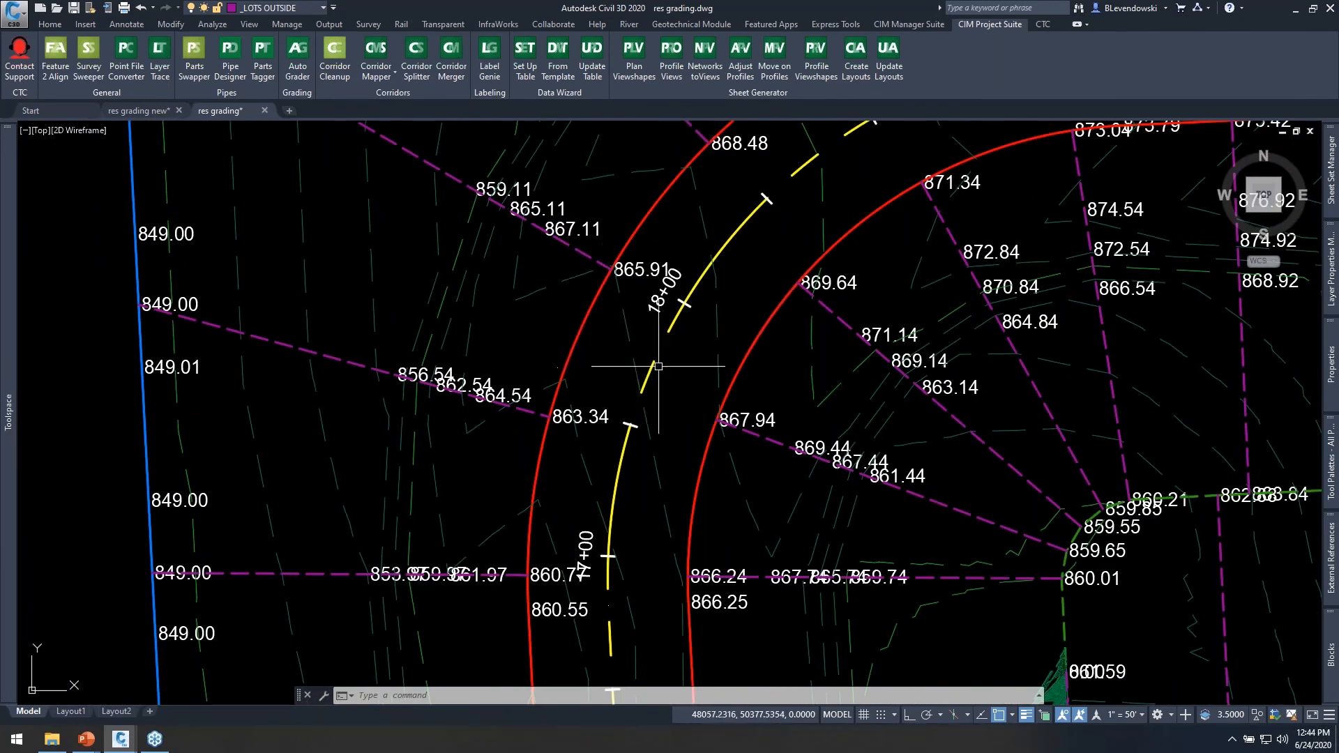
pyautogui.moveTo(688, 365); pyautogui.dragTo(631, 376, button='middle')
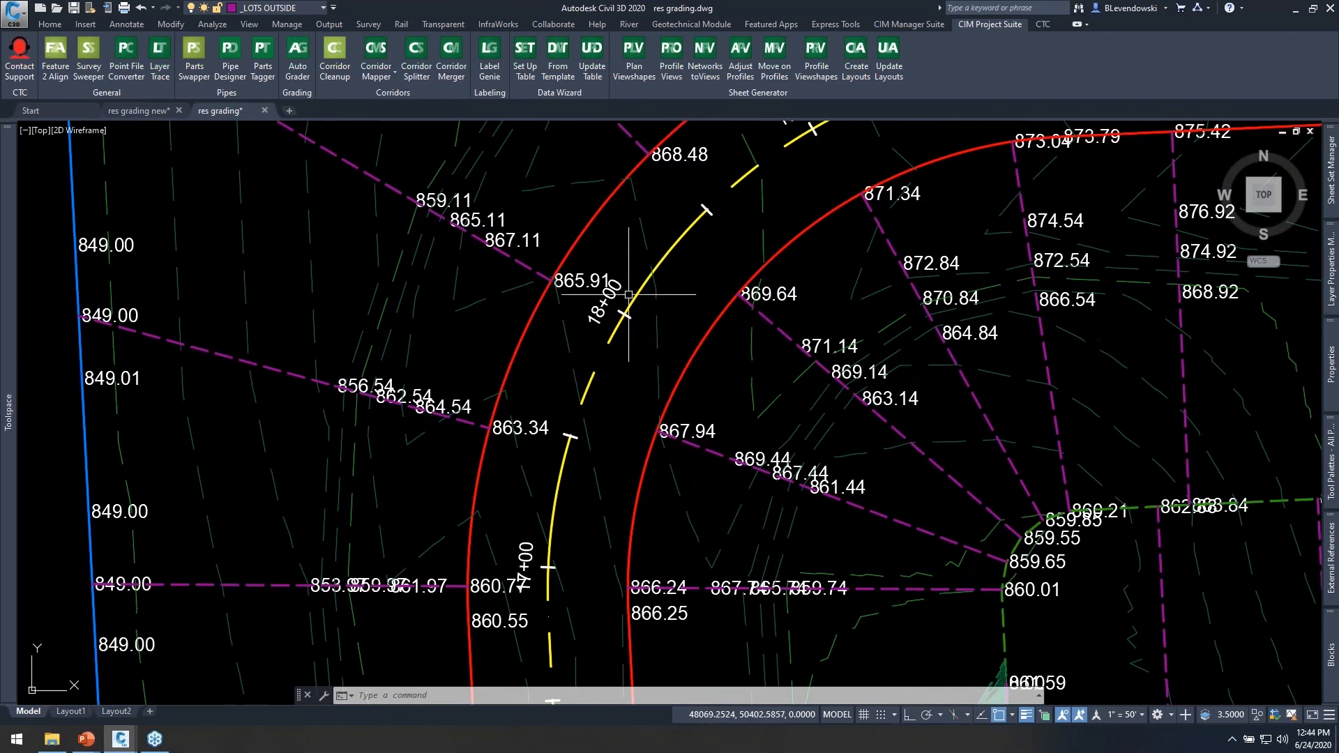
pyautogui.moveTo(664, 208); pyautogui.dragTo(596, 250, button='middle')
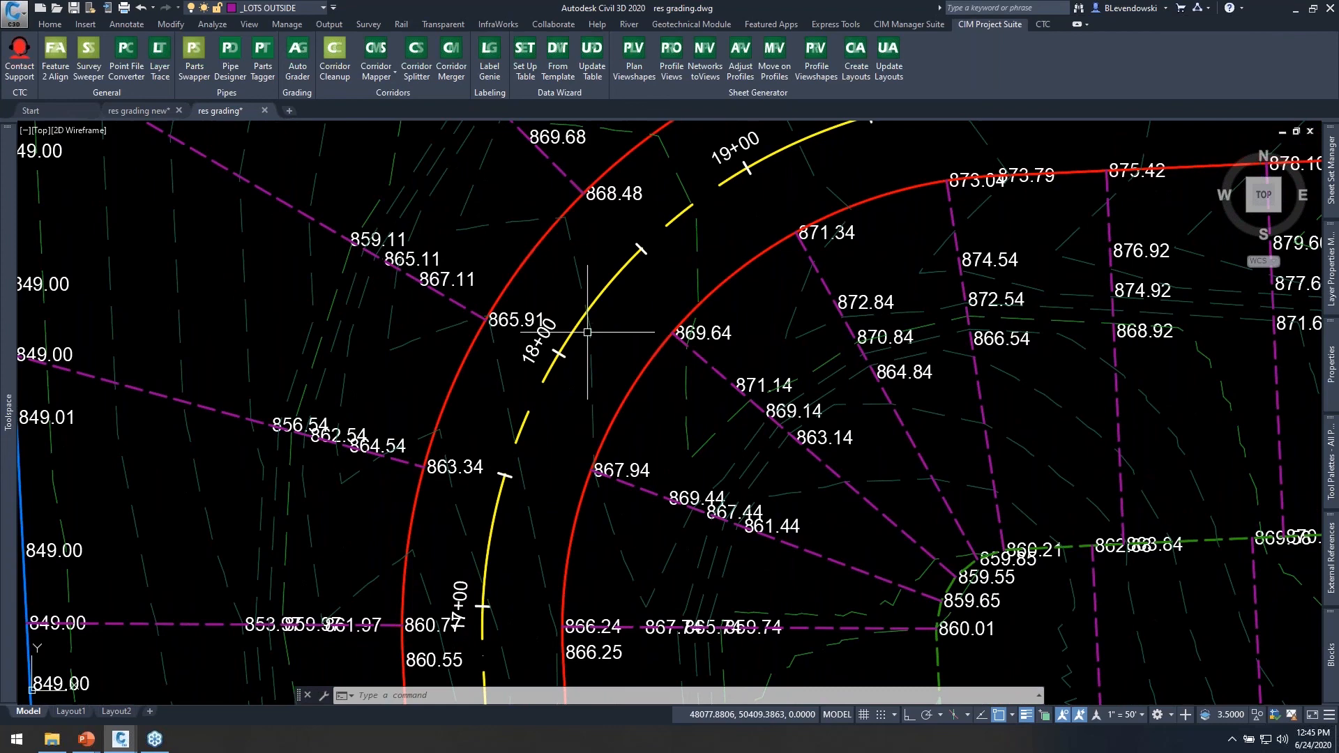
# Switch to the PowerPoint slide show about the new grading workflows.
pyautogui.hotkey('alt', 'Tab')
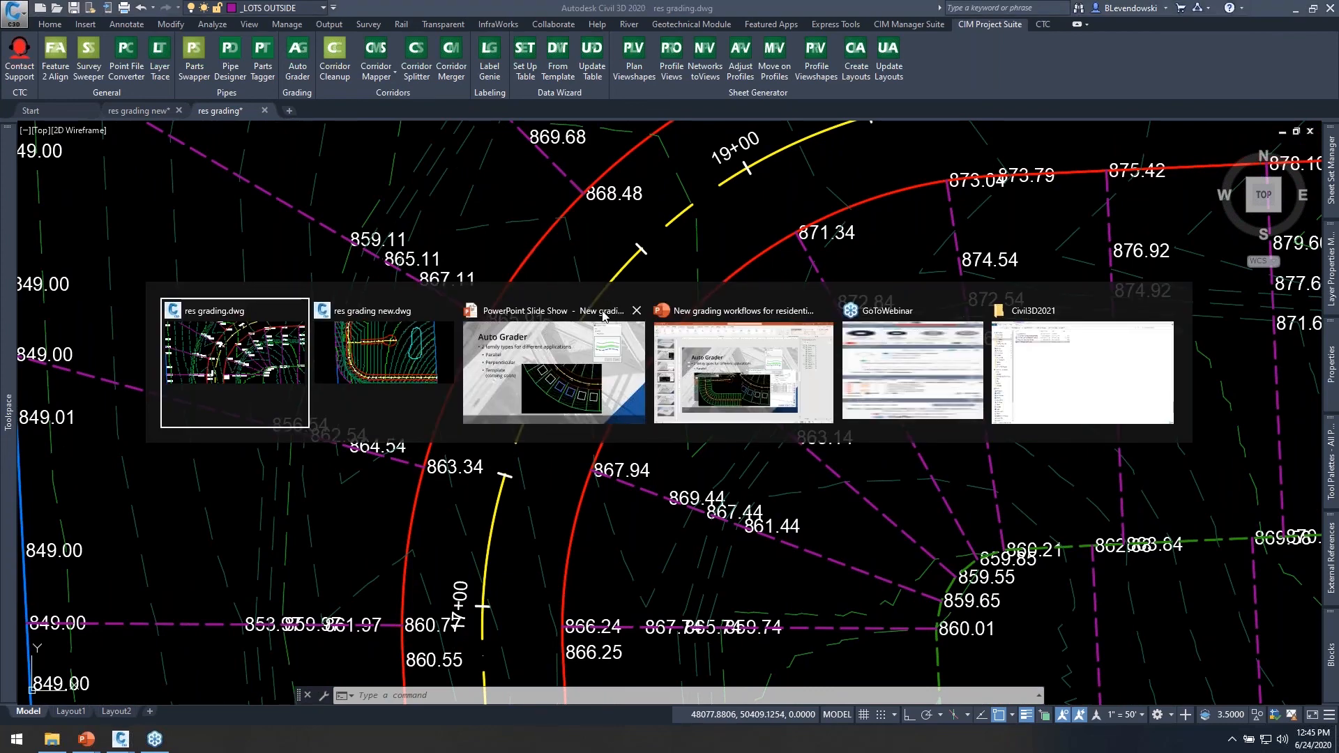
pyautogui.click(604, 316)
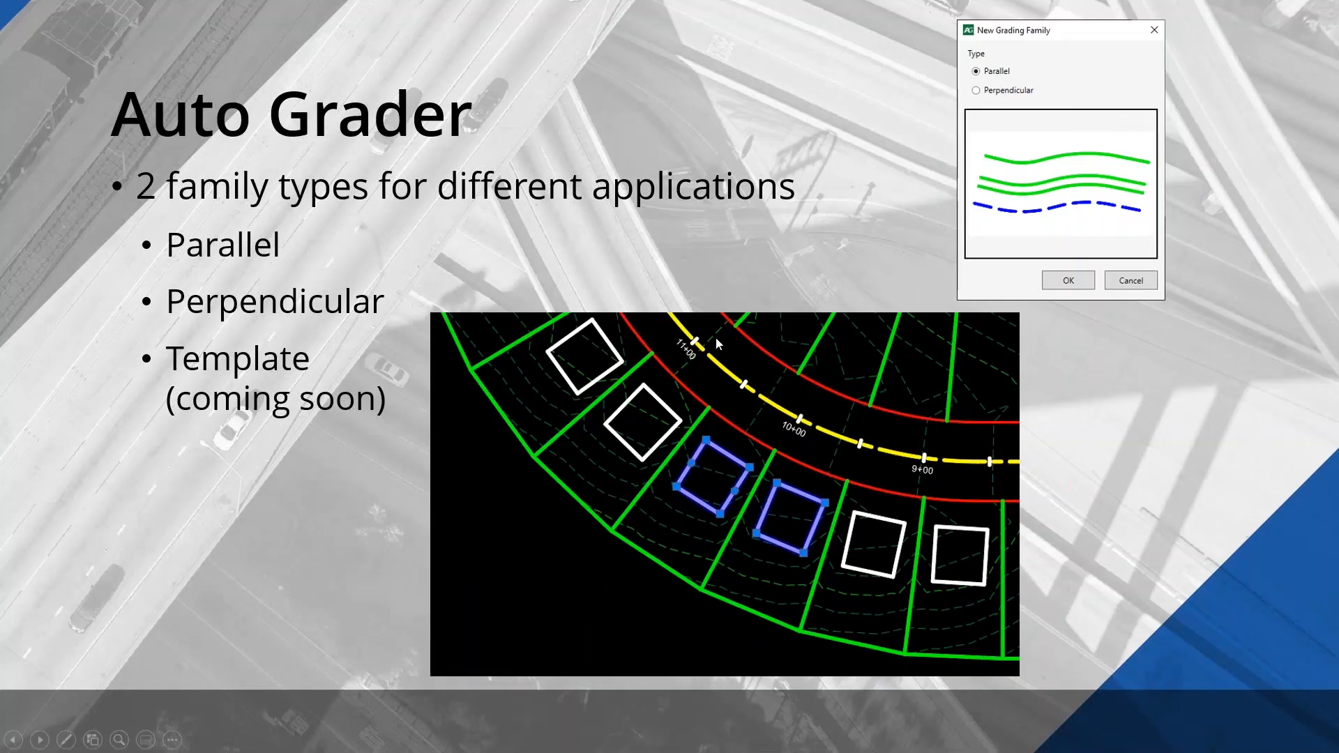
pyautogui.click(715, 338)
pyautogui.click(715, 337)
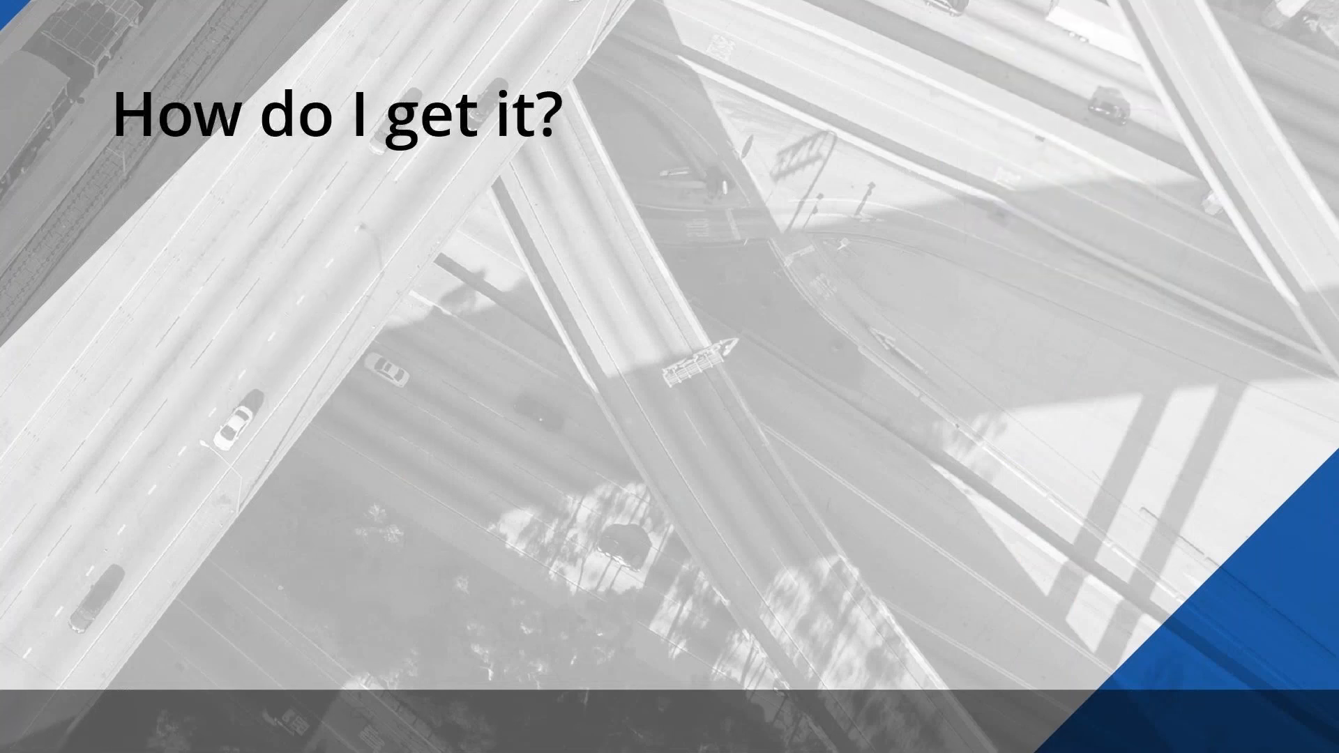
pyautogui.press('Right')
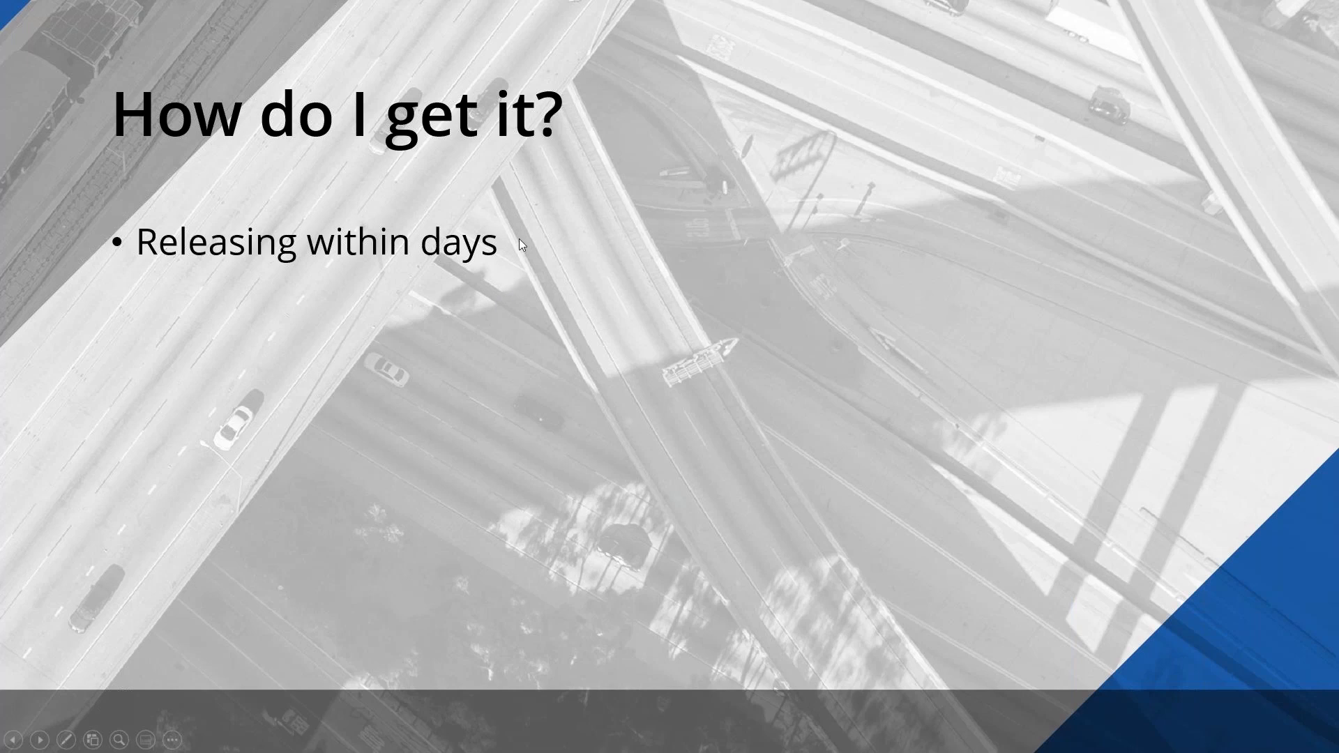
pyautogui.press('Right')
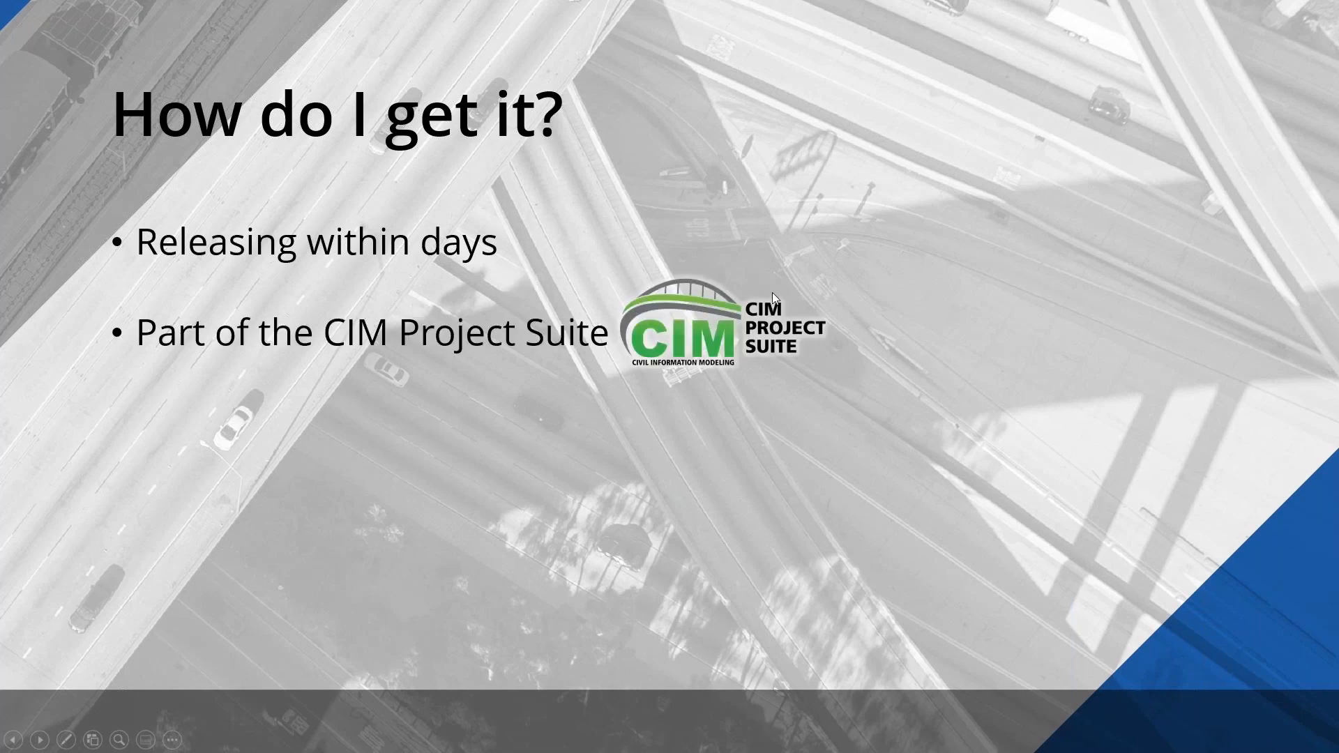
pyautogui.press('Right')
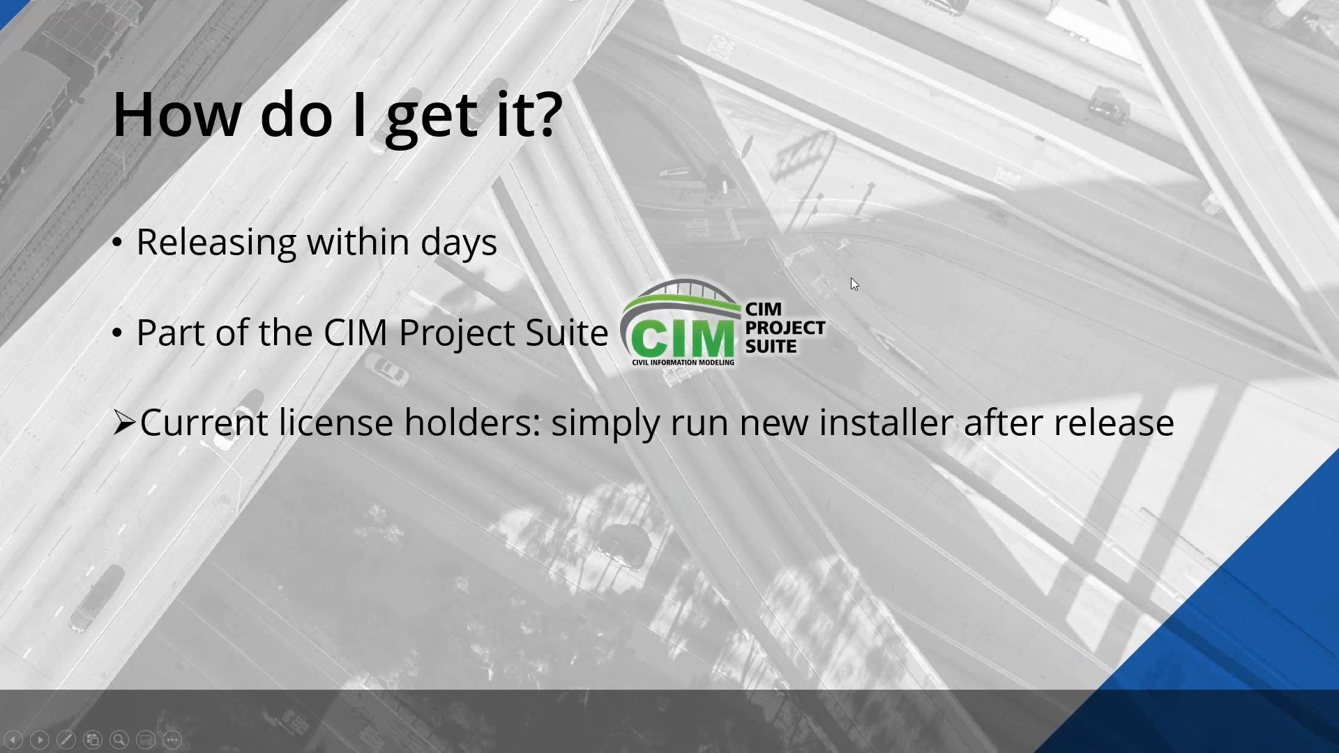